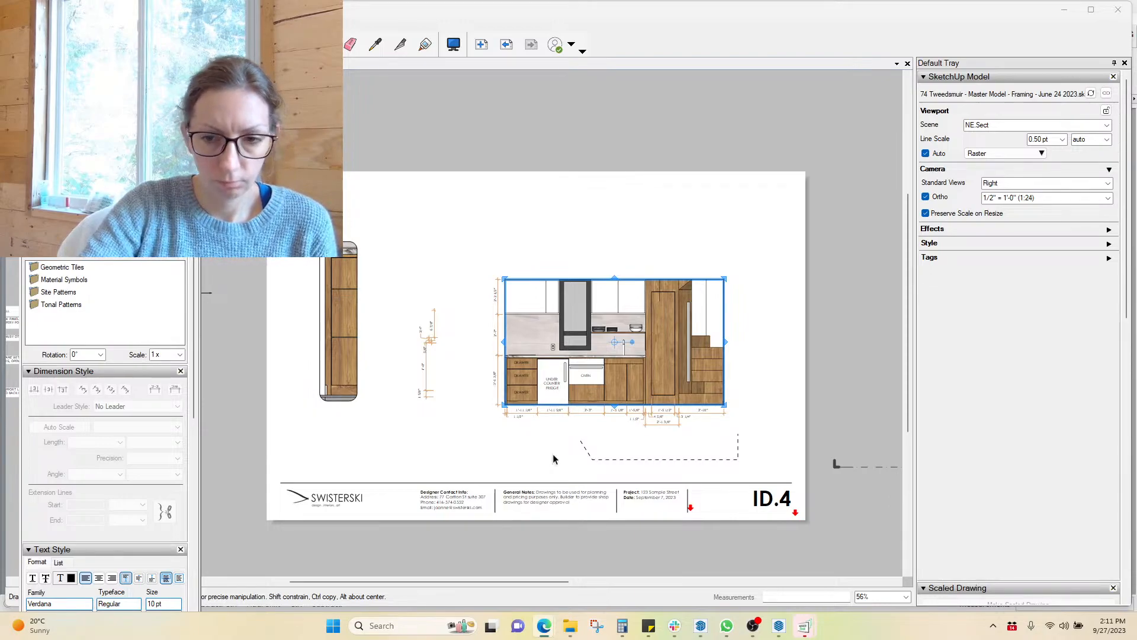
Deselect the kitchen elevation viewport in LayOut and bring the SketchUp house model forward
mouse_move(737, 617)
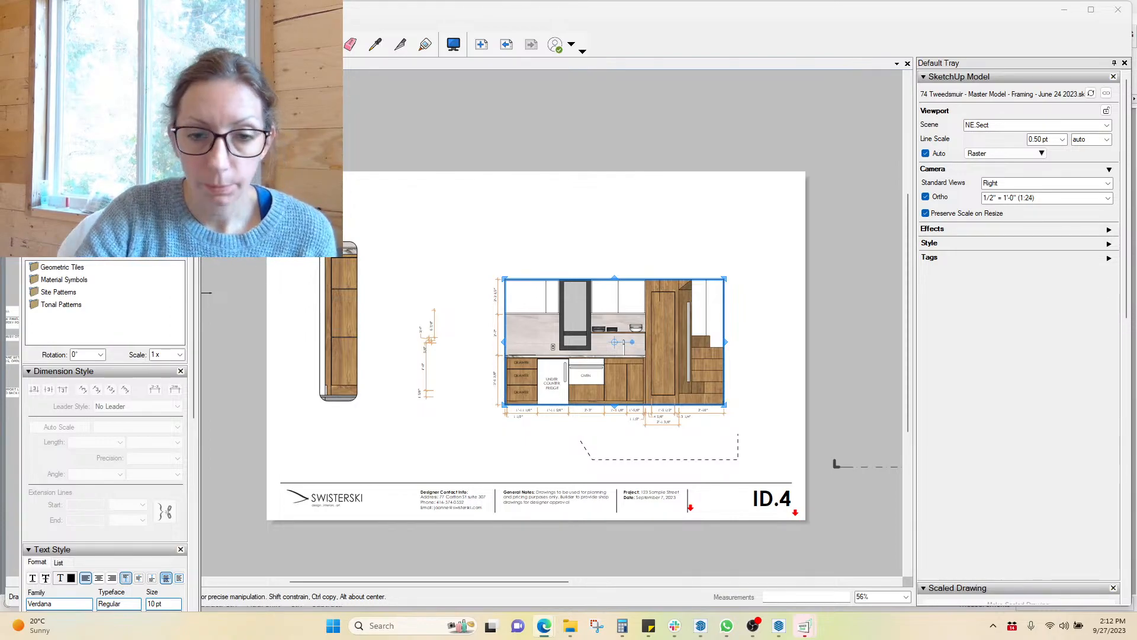
left_click(583, 122)
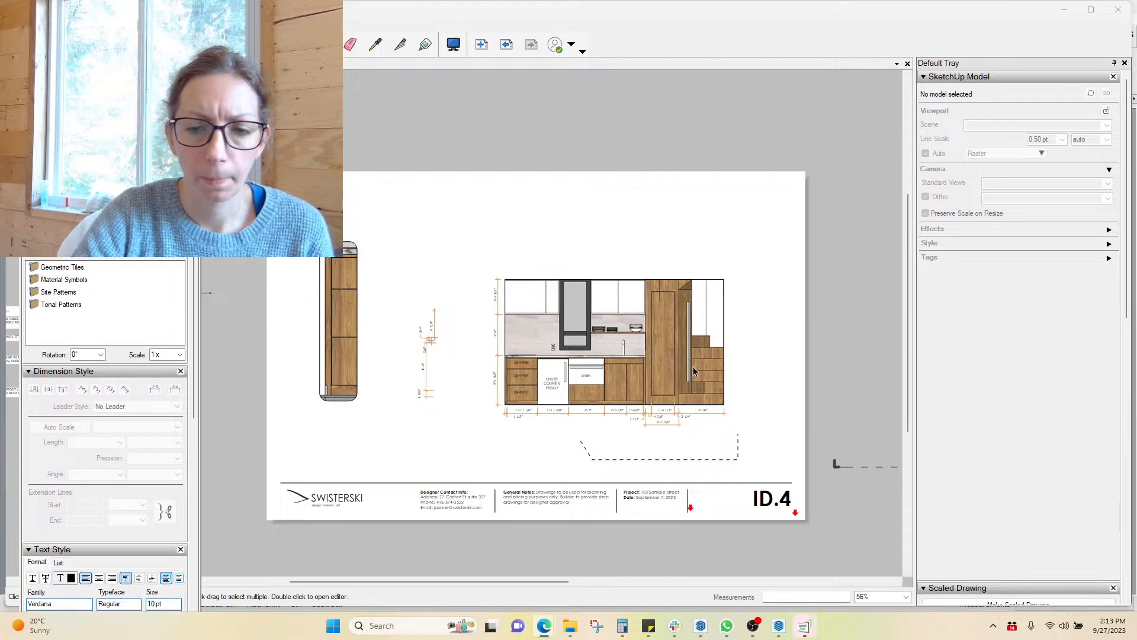
mouse_move(704, 633)
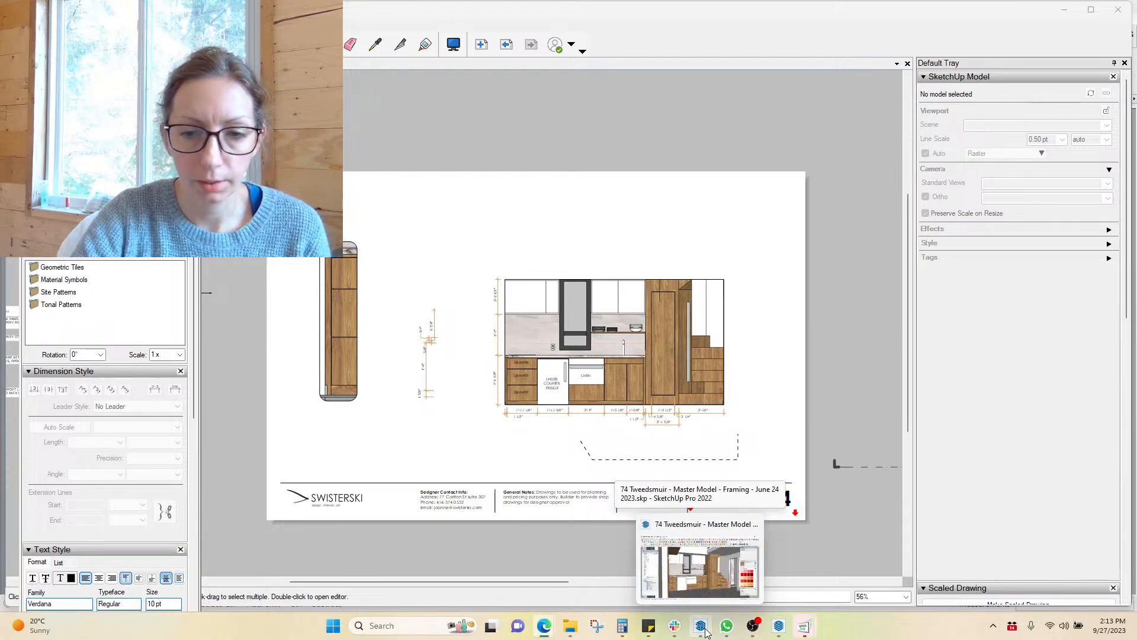
left_click(709, 600)
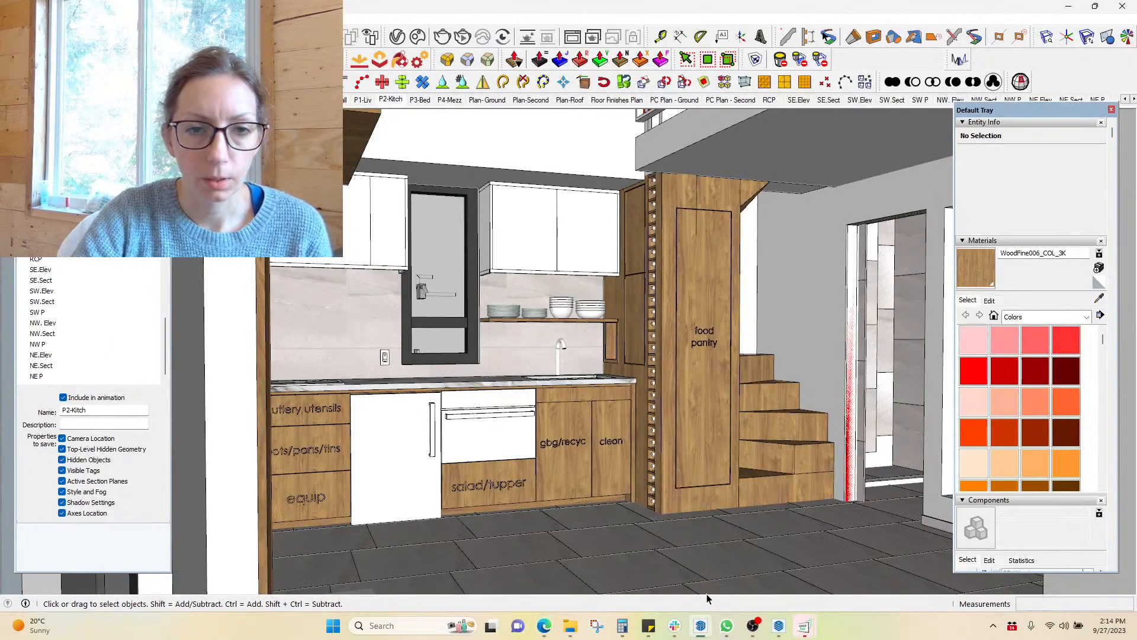
Orbit down to the kitchen, then use Look Around to scan the kitchen and mezzanine
middle_click_drag(634, 535, 610, 534)
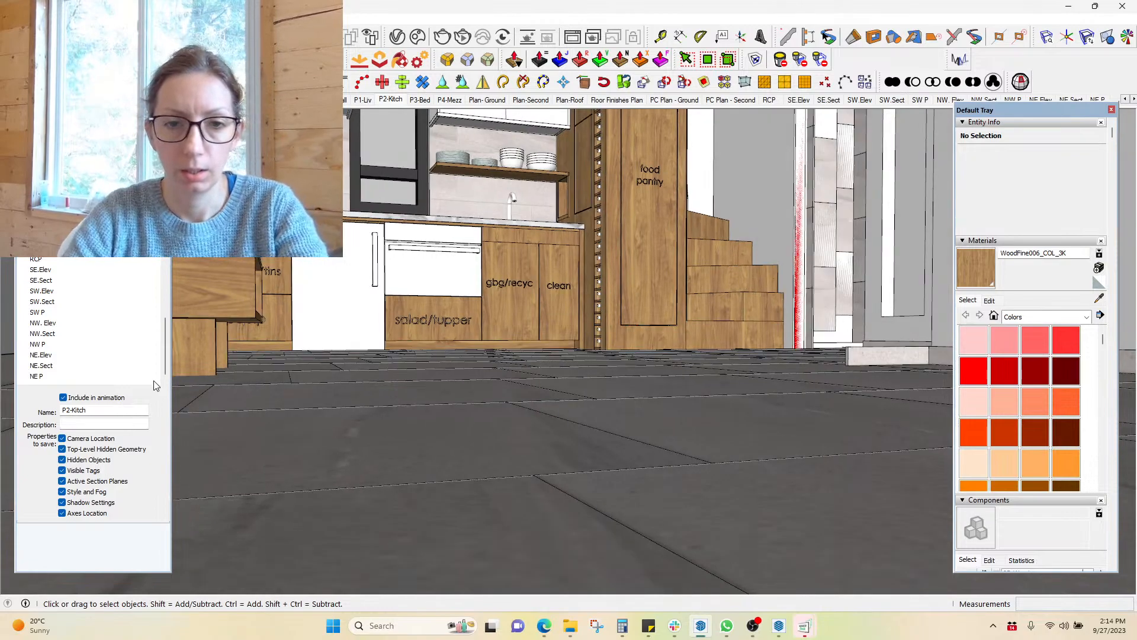
key("shift+l")
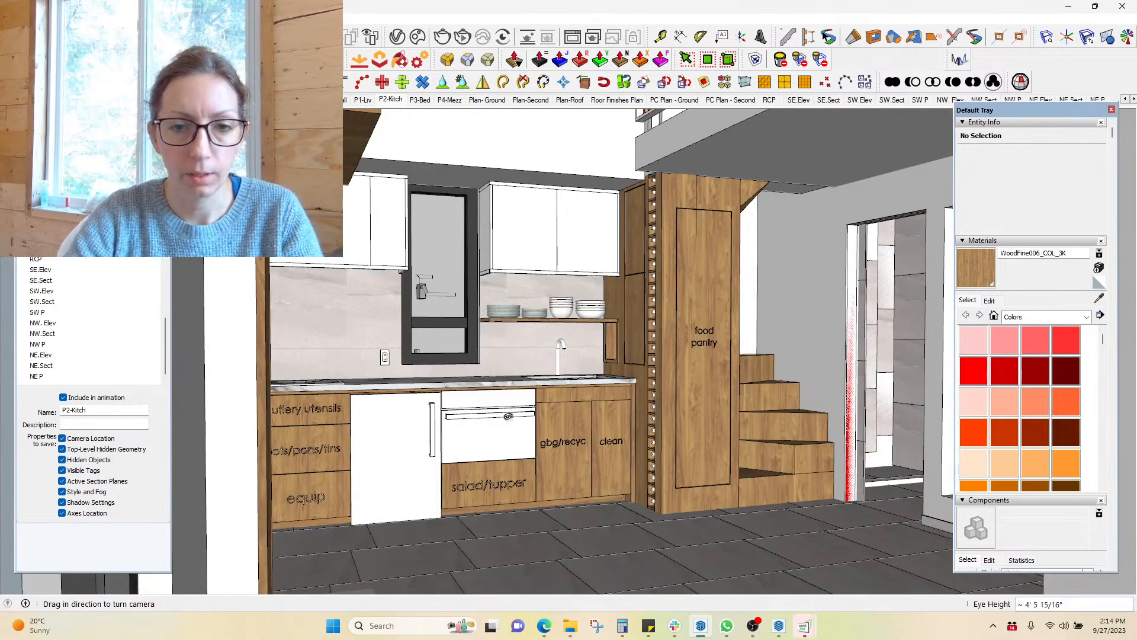
left_click_drag(539, 430, 481, 439)
middle_click_drag(564, 434, 523, 418, "shift")
left_click_drag(523, 419, 531, 372)
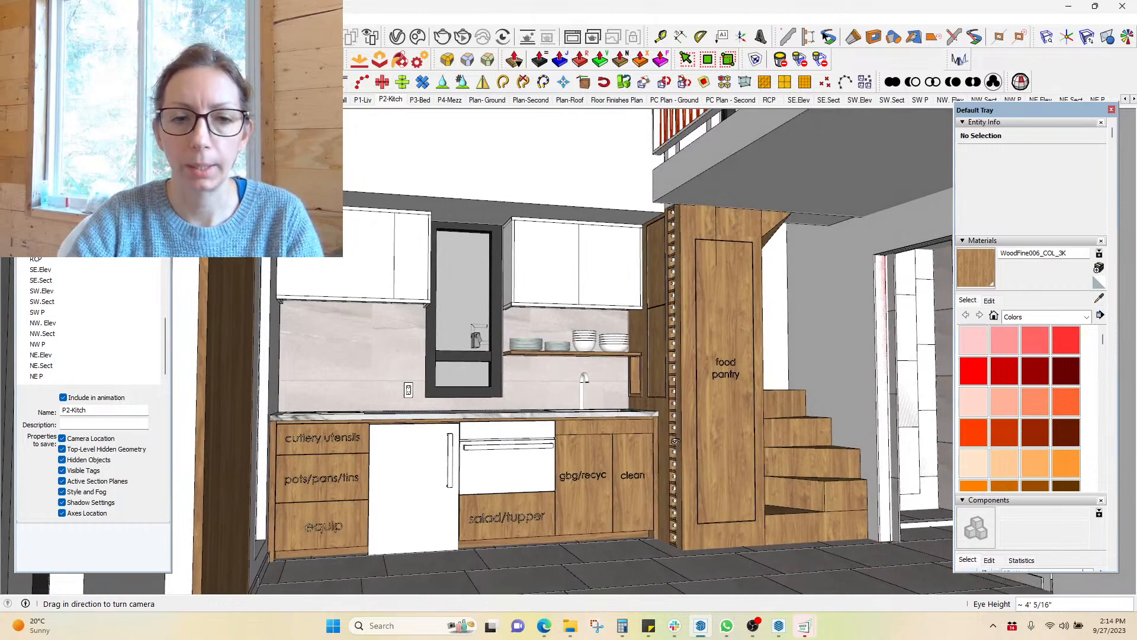
Look past the pantry, stairs and window wall to the entry bench and glass door
left_click_drag(699, 336, 491, 424)
middle_click_drag(572, 436, 673, 448)
left_click_drag(379, 370, 766, 418)
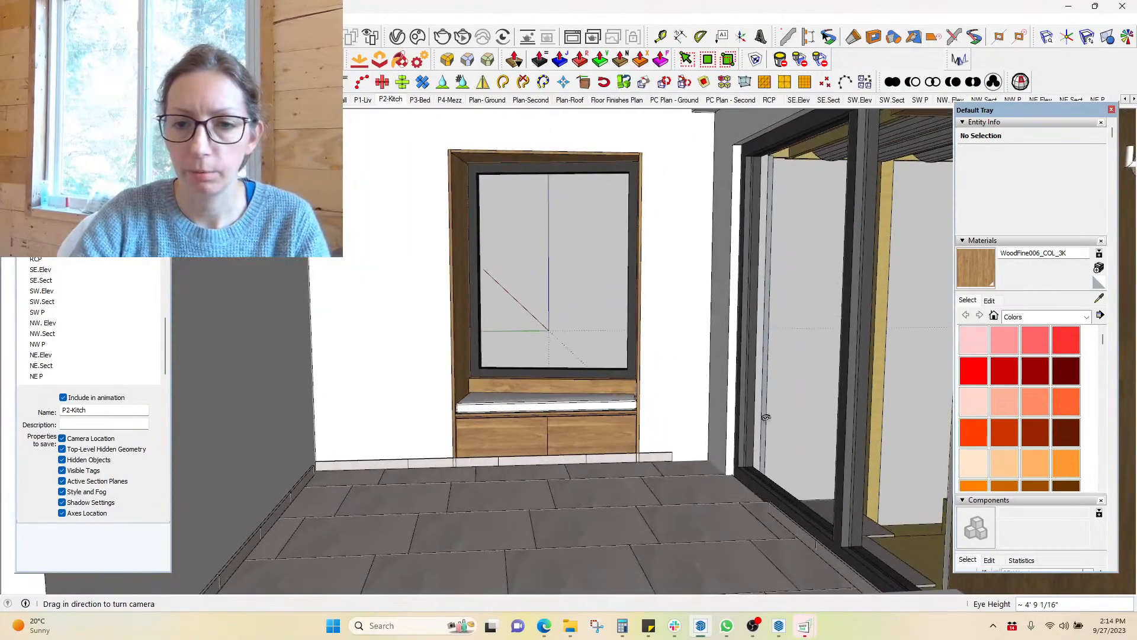
left_click_drag(366, 382, 657, 411)
scroll(359, 432, "down", 2)
left_click_drag(359, 539, 328, 548)
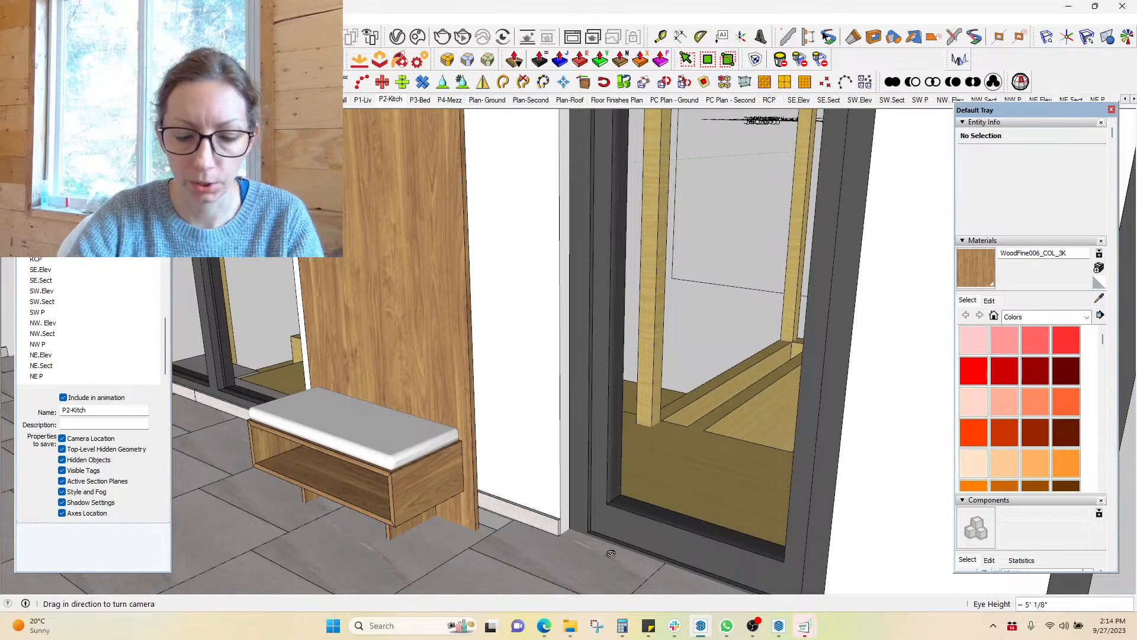
mouse_move(779, 626)
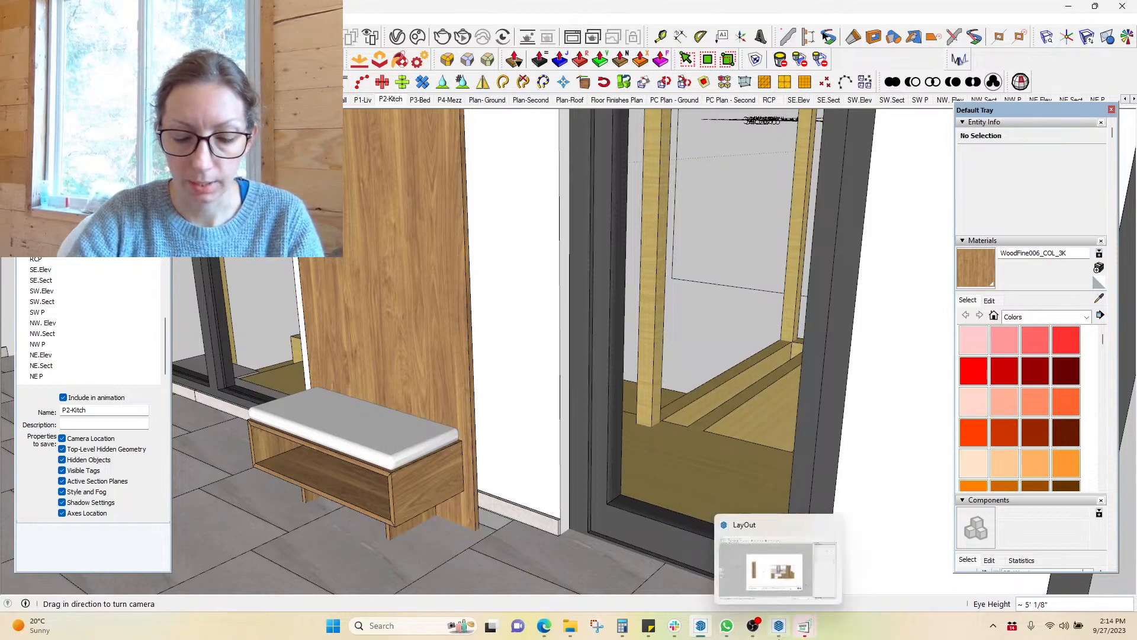
Back in LayOut, open the 1: Bay Bench page (ID.1) and zoom over its drawings
left_click(778, 629)
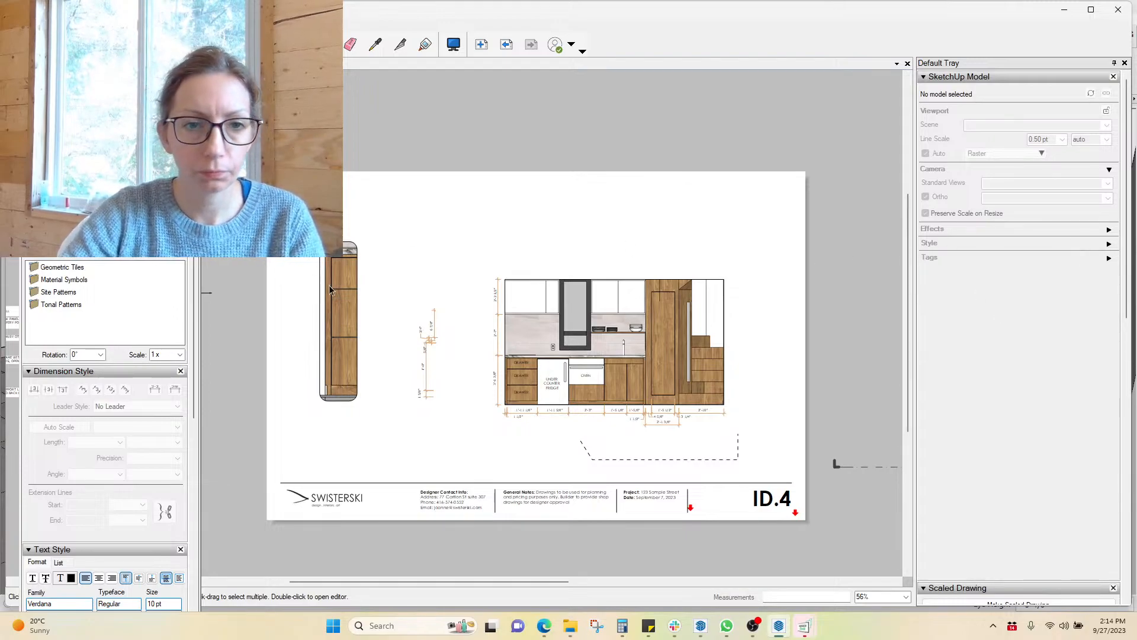
left_click(515, 305)
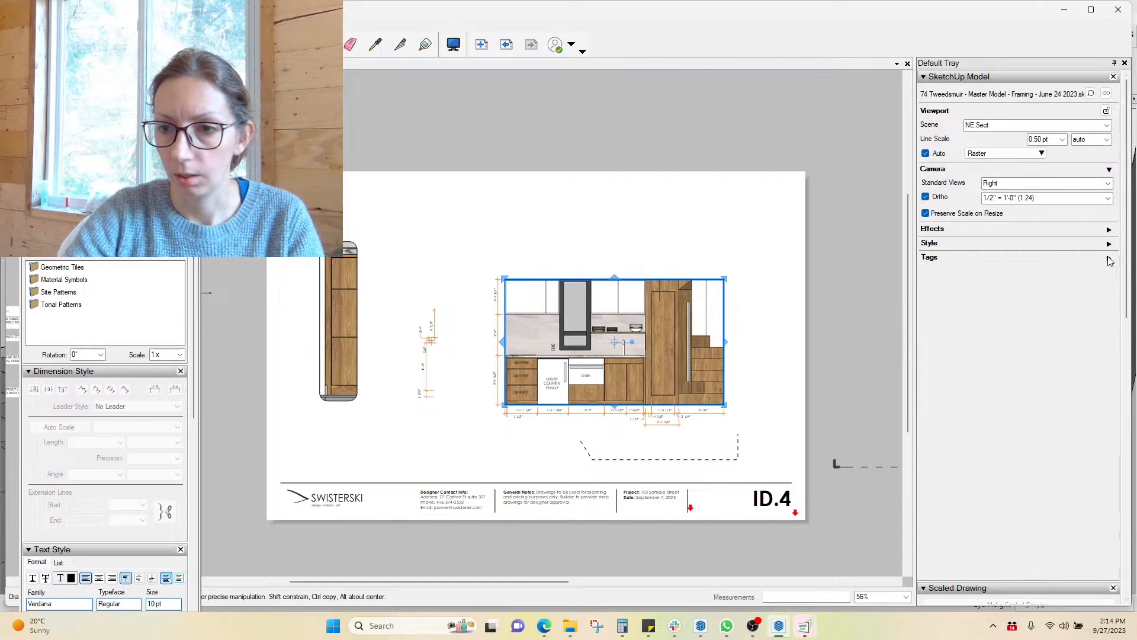
left_click_drag(1128, 273, 1129, 468)
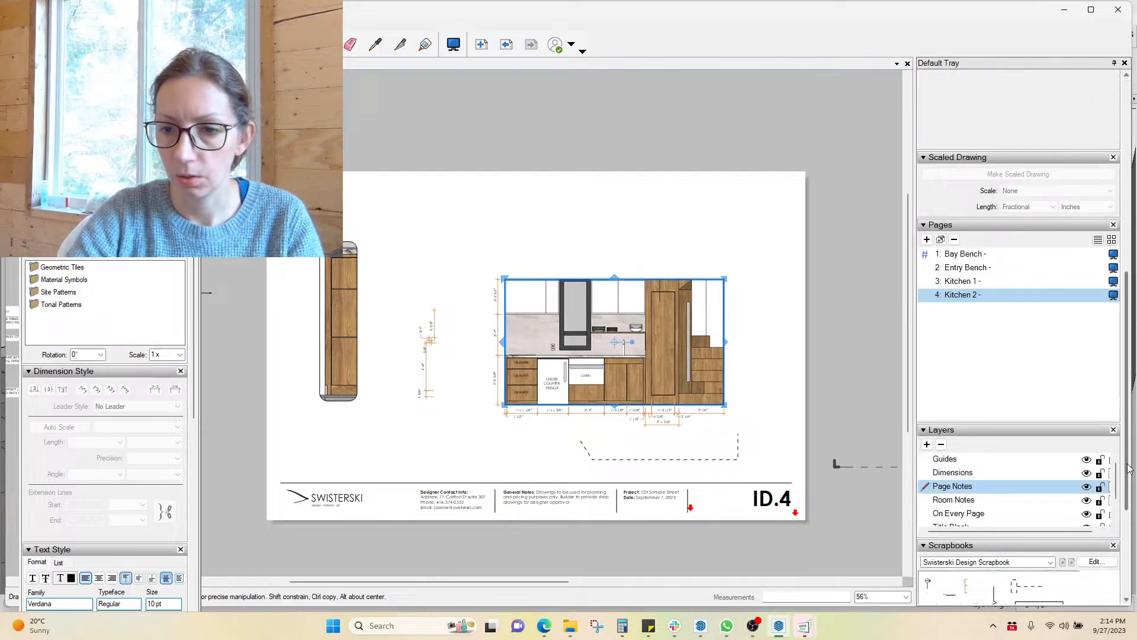
left_click(967, 253)
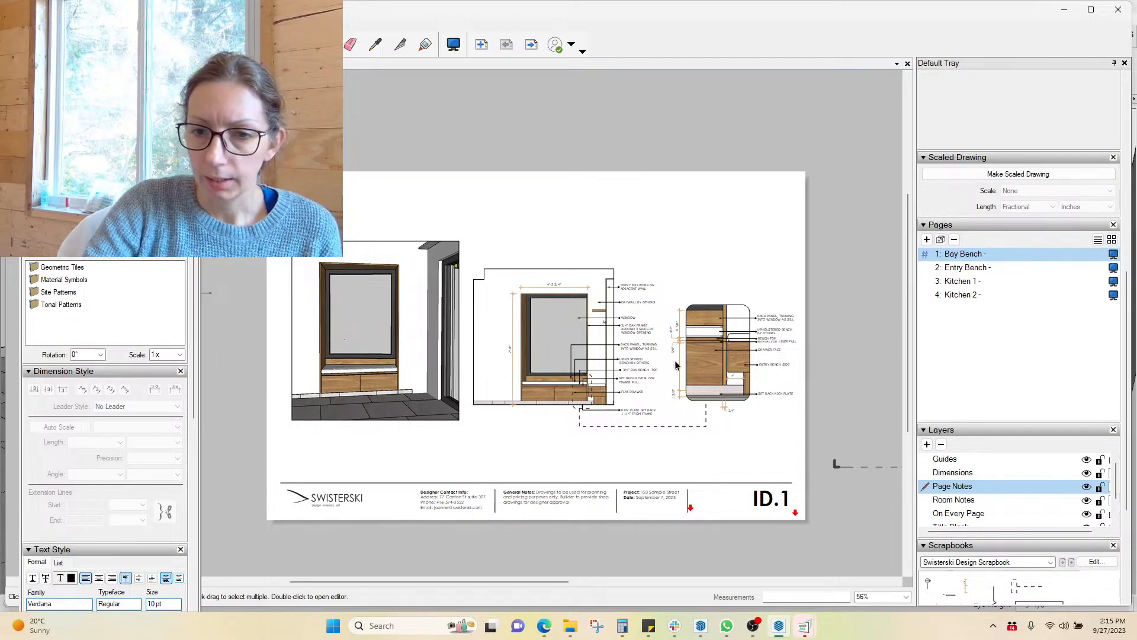
scroll(663, 444, "up", 2)
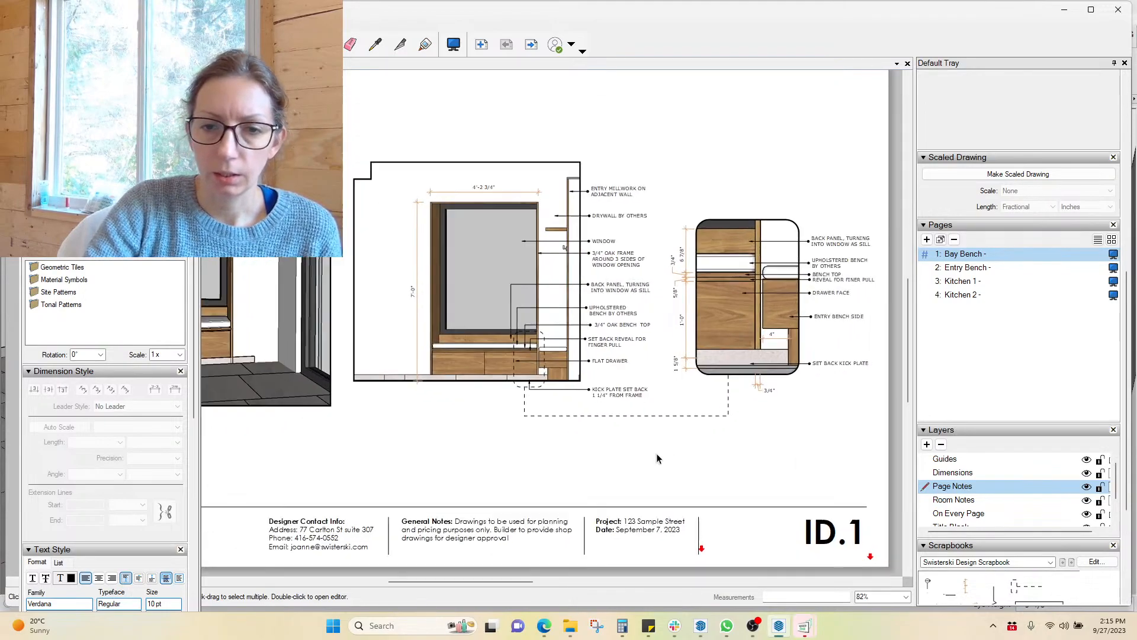
scroll(656, 456, "up", 3)
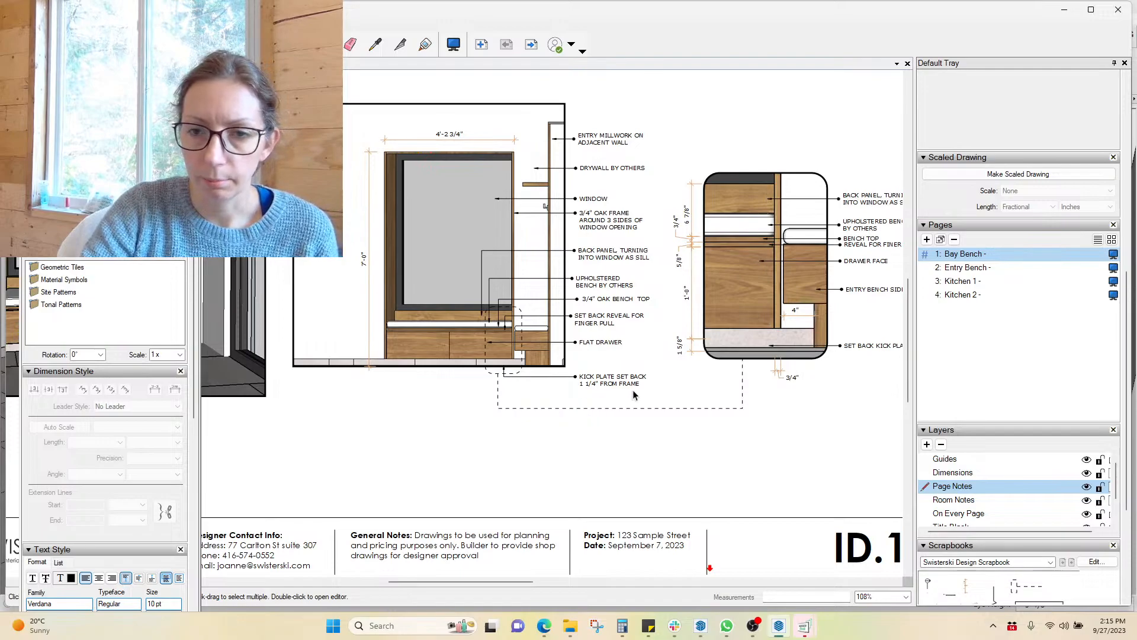
scroll(724, 448, "down", 3)
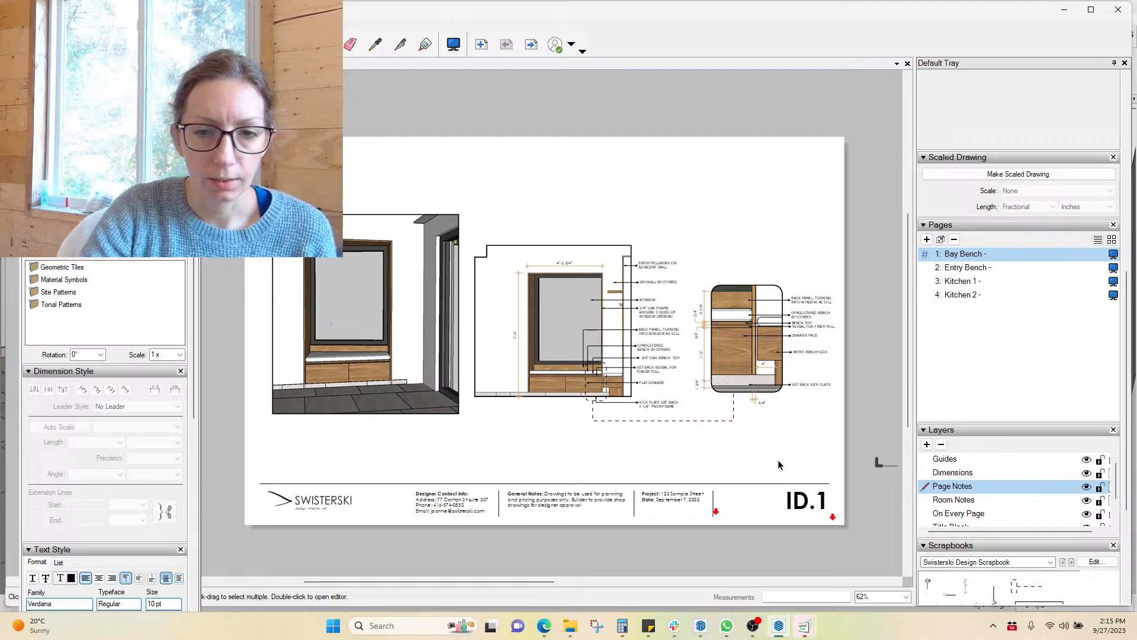
mouse_move(696, 636)
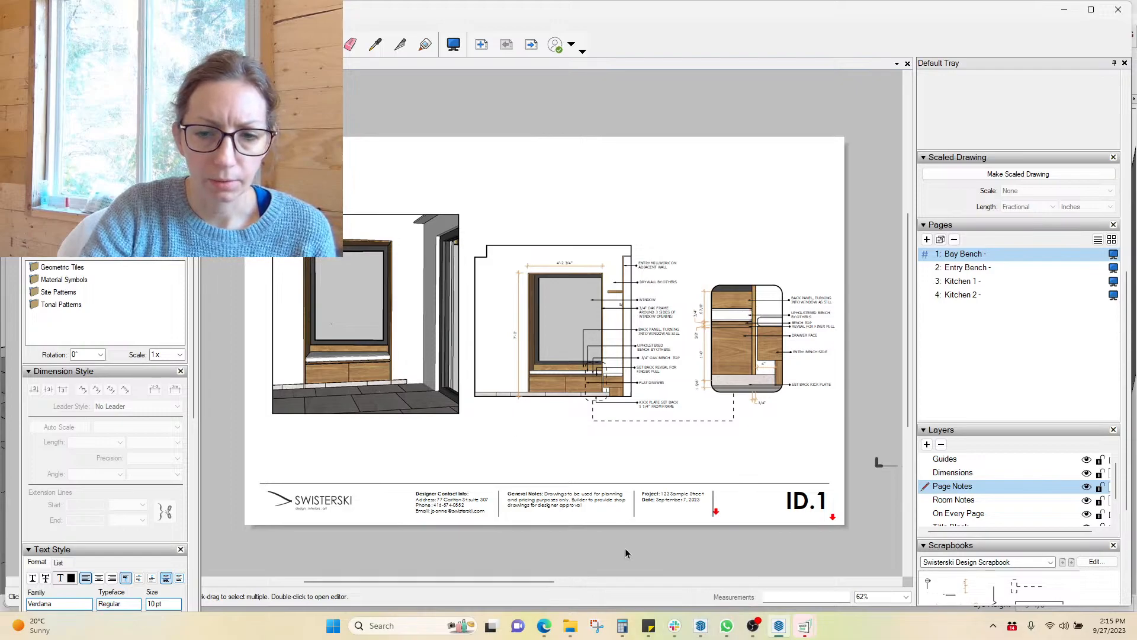
Return to SketchUp, face the window seat and select the four baseboard pieces beneath it
key("alt+Tab")
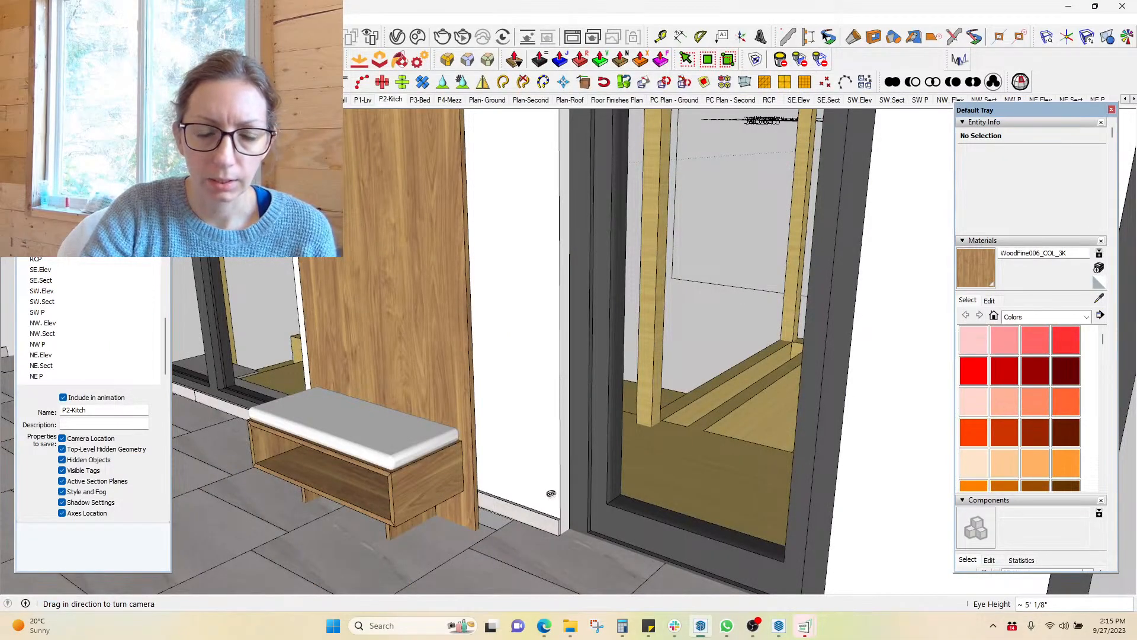
key("space")
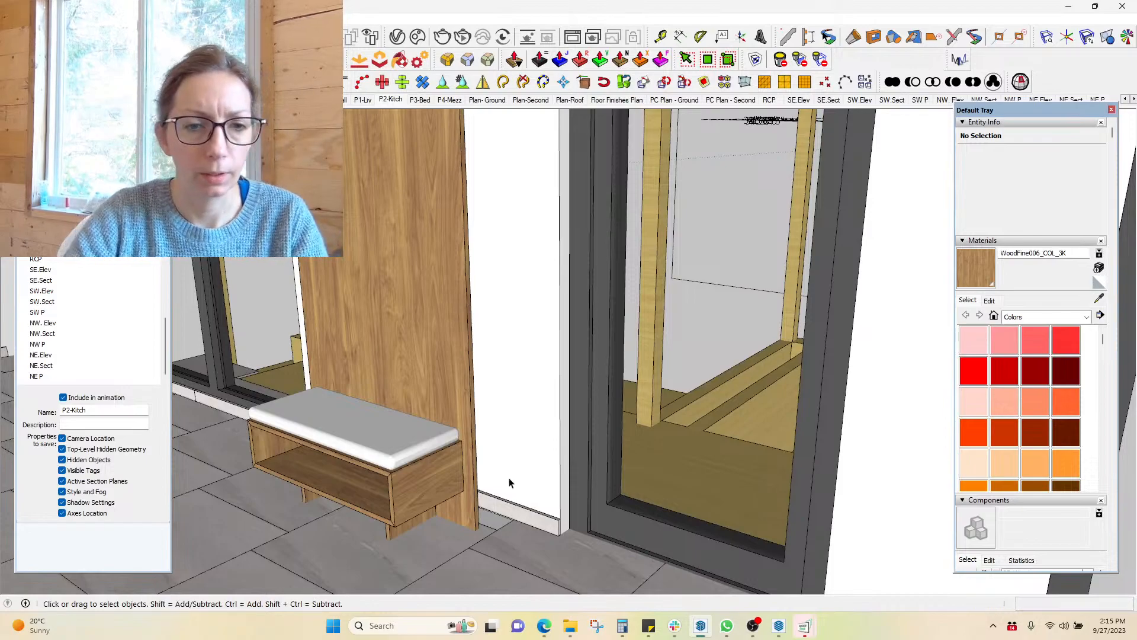
middle_click_drag(483, 469, 347, 394)
left_click(347, 394)
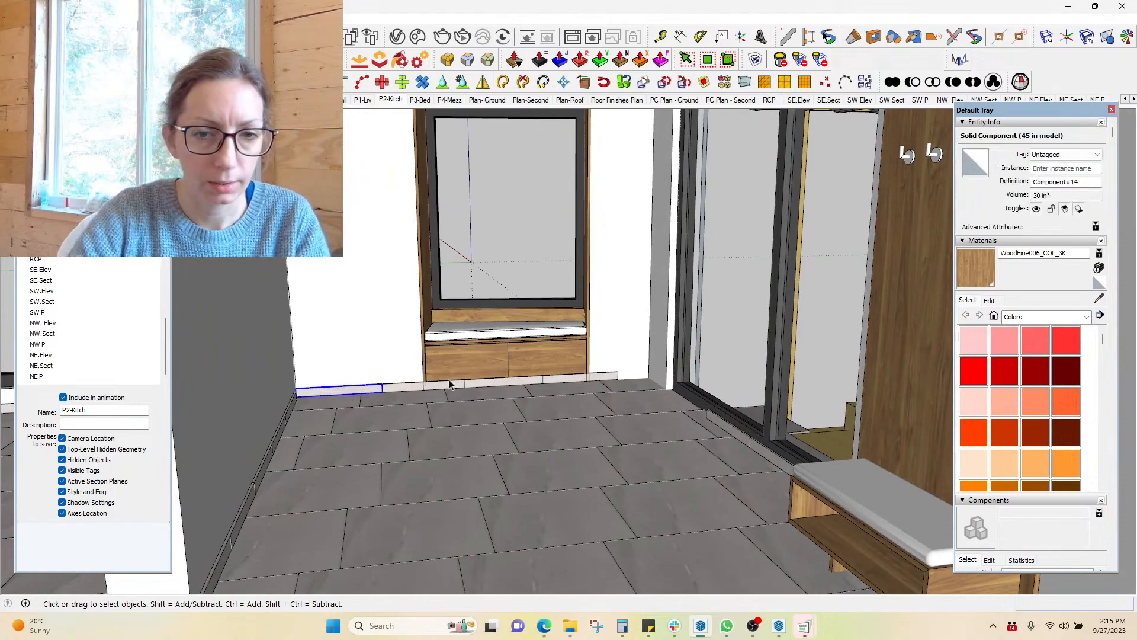
left_click(613, 381, "shift")
left_click(505, 386, "shift")
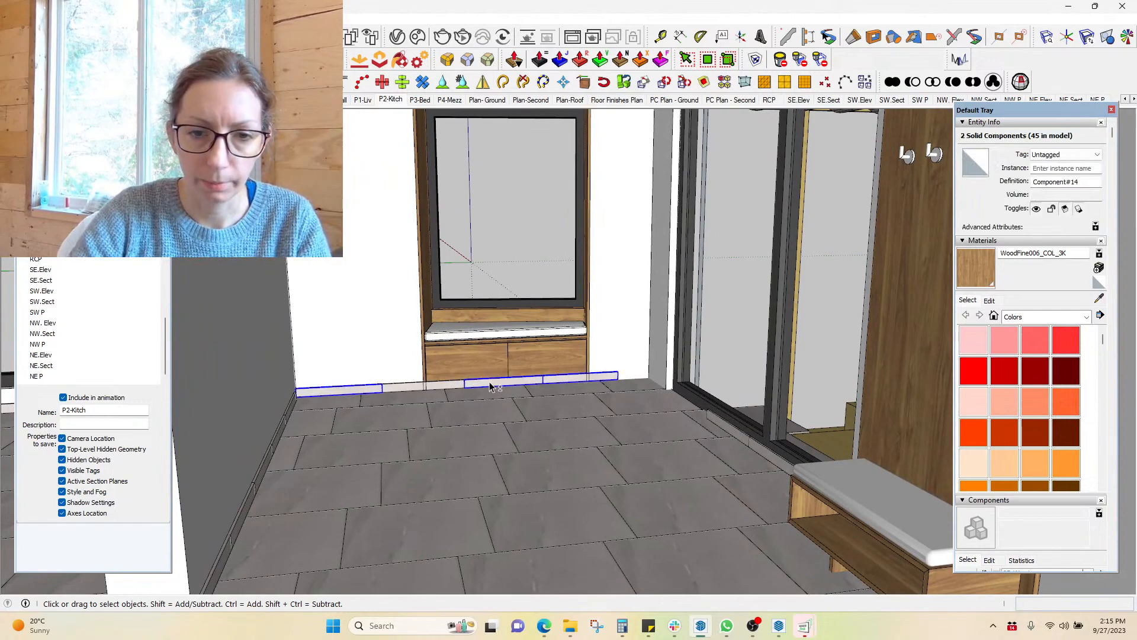
left_click(435, 394, "shift")
Add the left-wall, corner and door-side baseboard pieces, reaching 11 selected
left_click(220, 564, "shift")
left_click(237, 521, "shift")
left_click(271, 461, "shift")
left_click(286, 421, "shift")
left_click(292, 409, "shift")
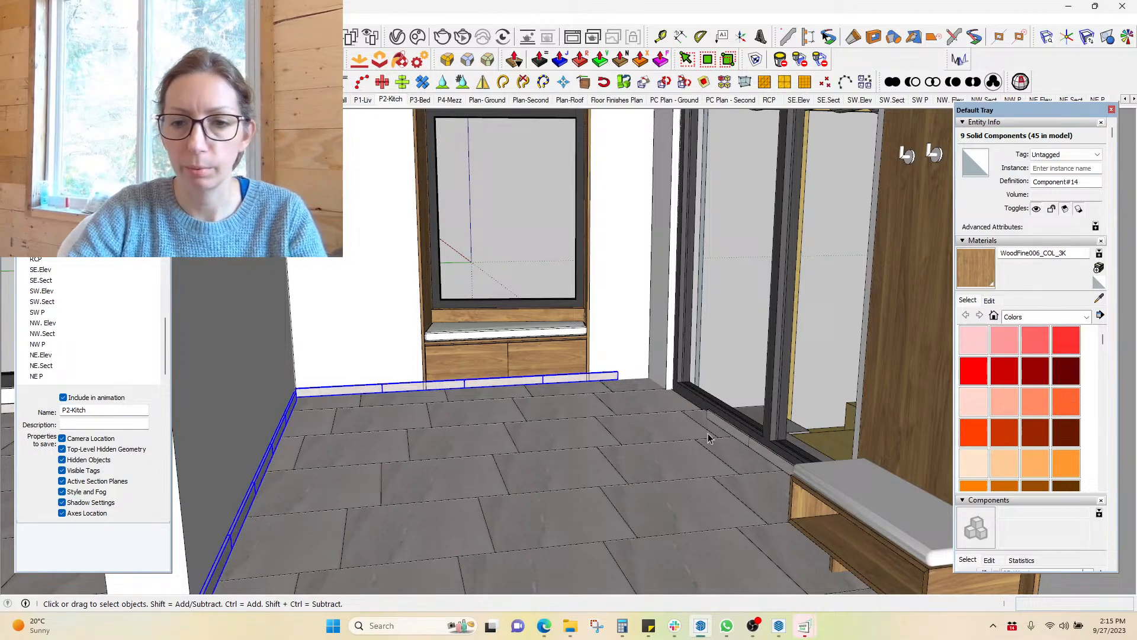
left_click(758, 449, "shift")
left_click(753, 451, "shift")
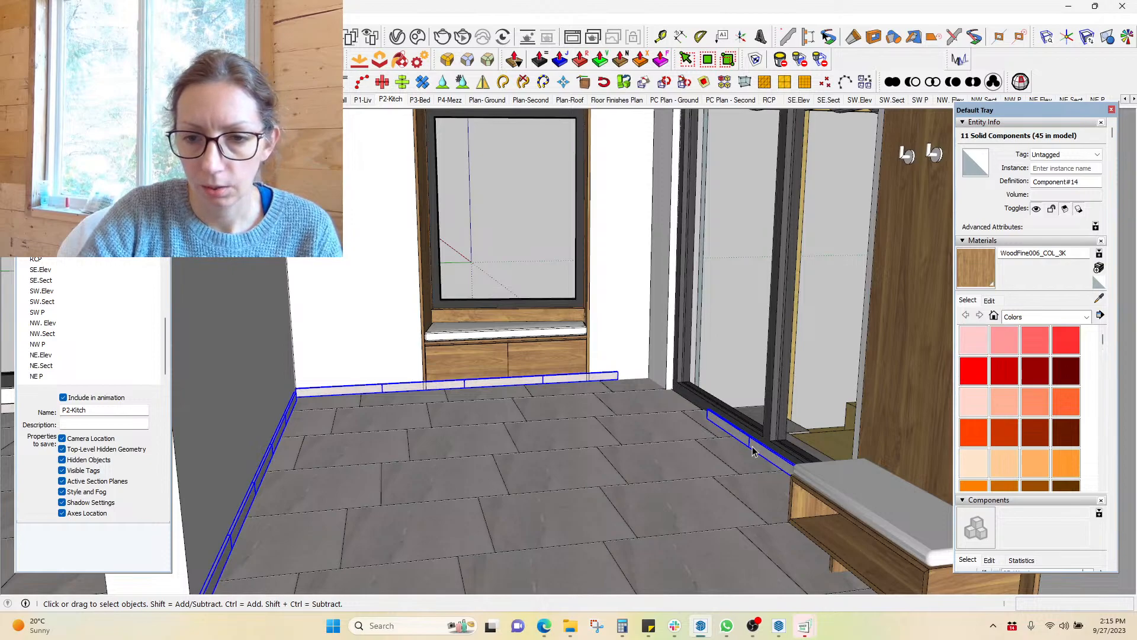
Select all 45 instances of the baseboard component
right_click(752, 446)
mouse_move(831, 113)
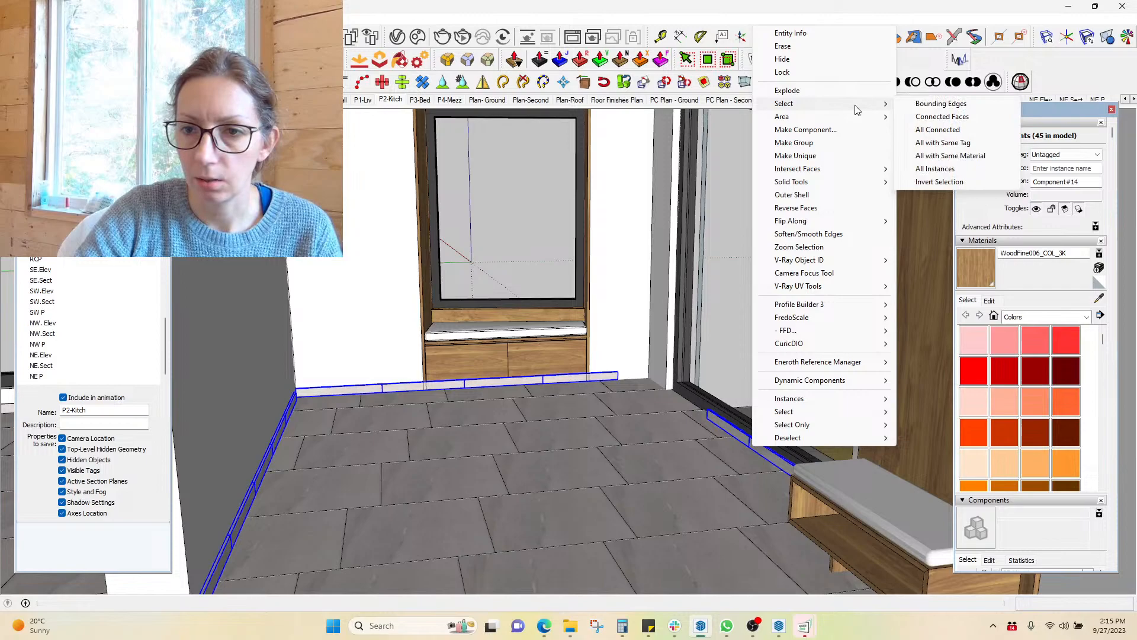
left_click(936, 169)
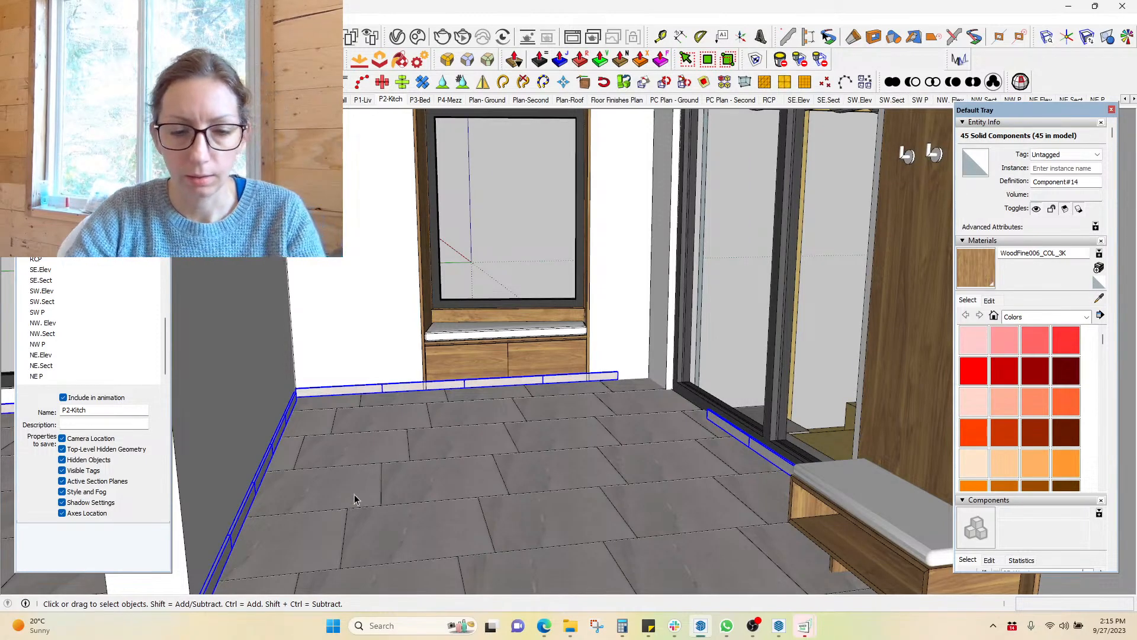
key("shift+l")
left_click_drag(412, 456, 377, 458)
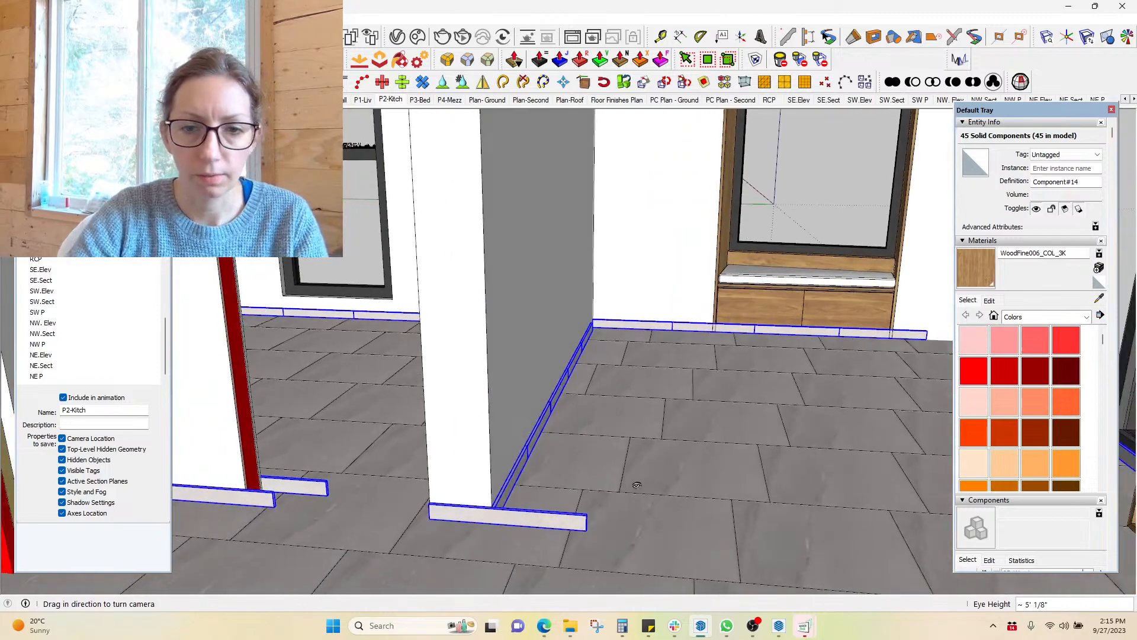
left_click_drag(497, 411, 669, 444)
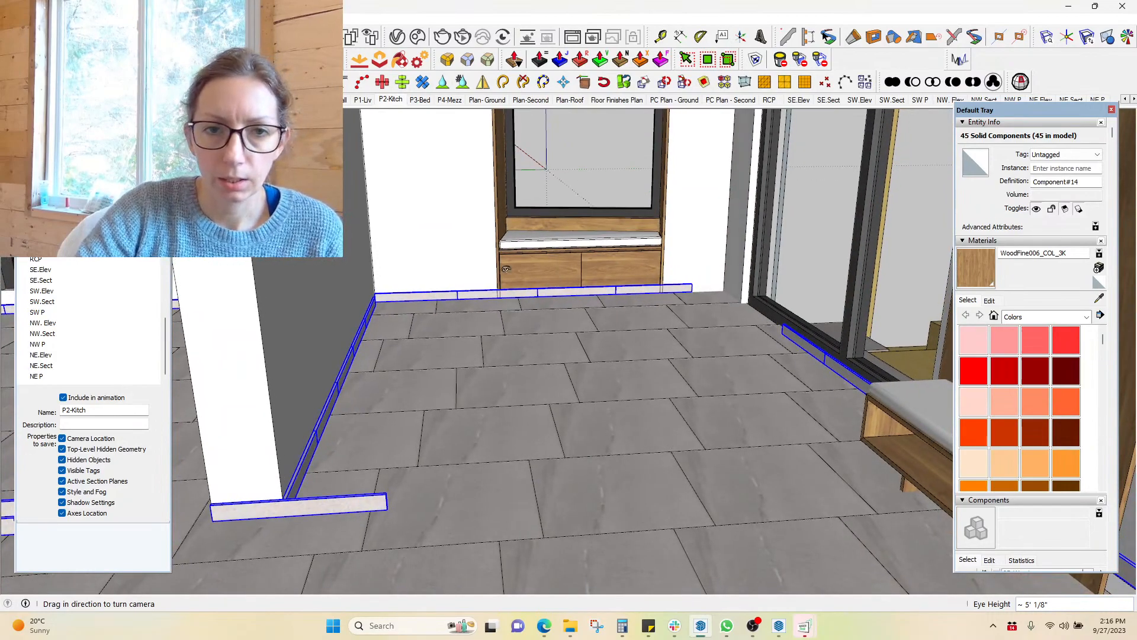
Assign the ELEMENT_Tiles tag to the selected baseboards in Entity Info, then resume Select
left_click(95, 82)
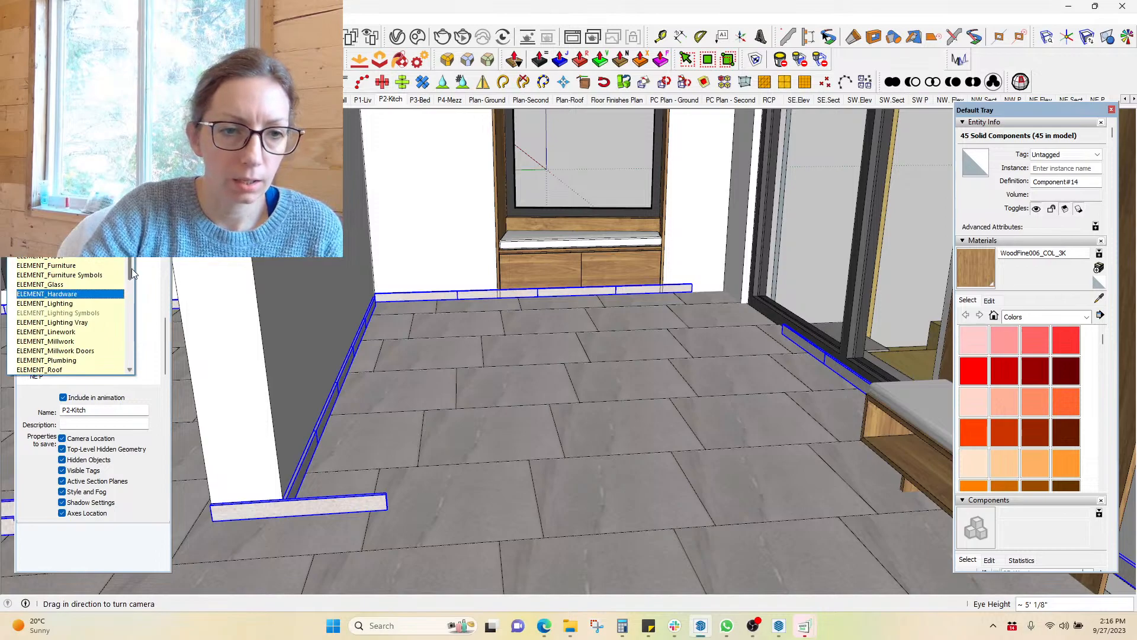
scroll(133, 273, "down", 3)
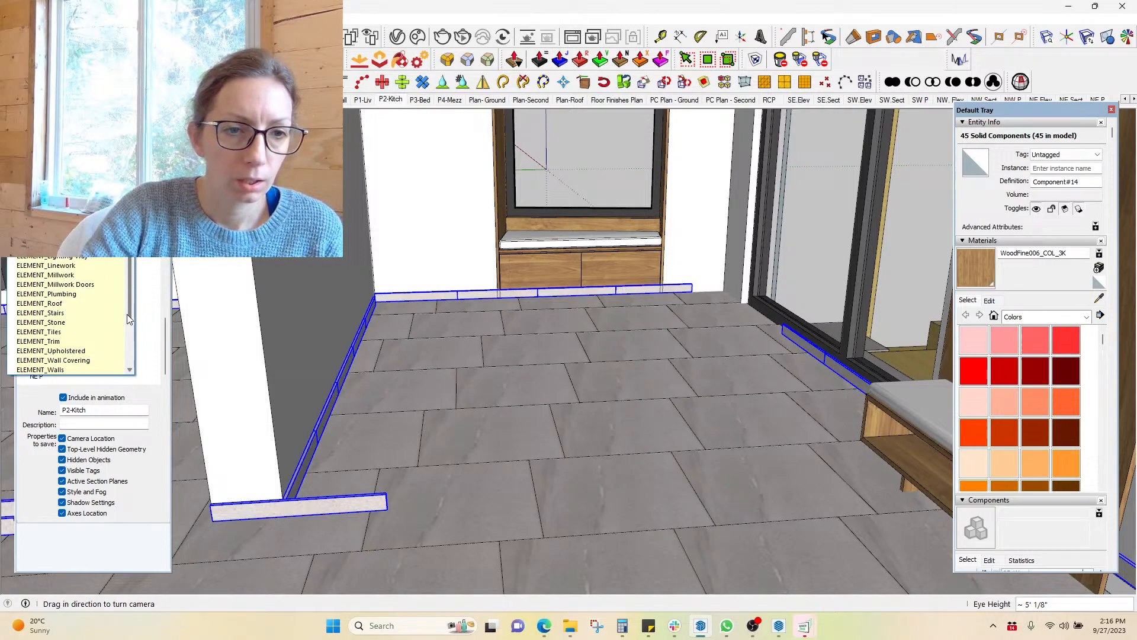
left_click(83, 337)
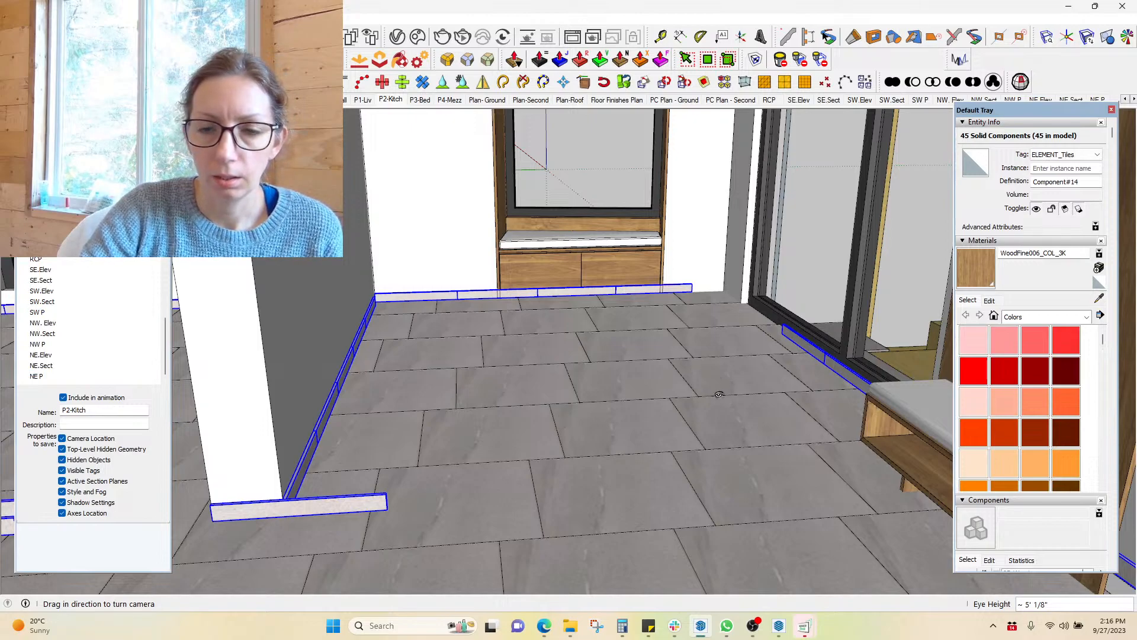
left_click_drag(481, 350, 513, 288)
key("space")
Pick a floor tile and select all 177 of its instances
left_click(513, 288)
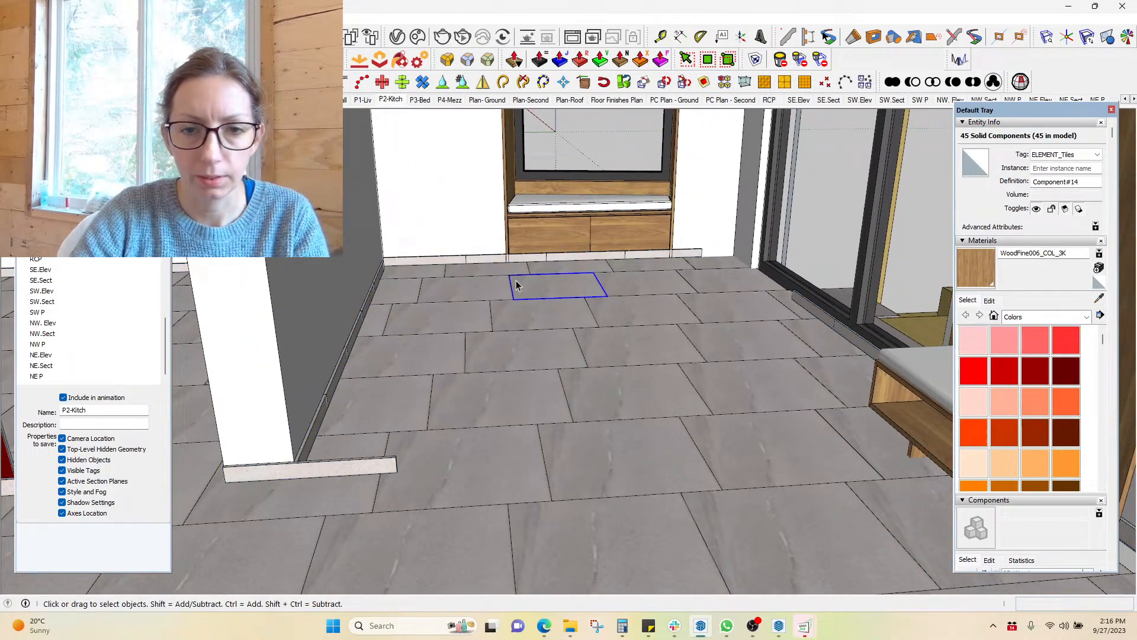
right_click(514, 287)
mouse_move(576, 231)
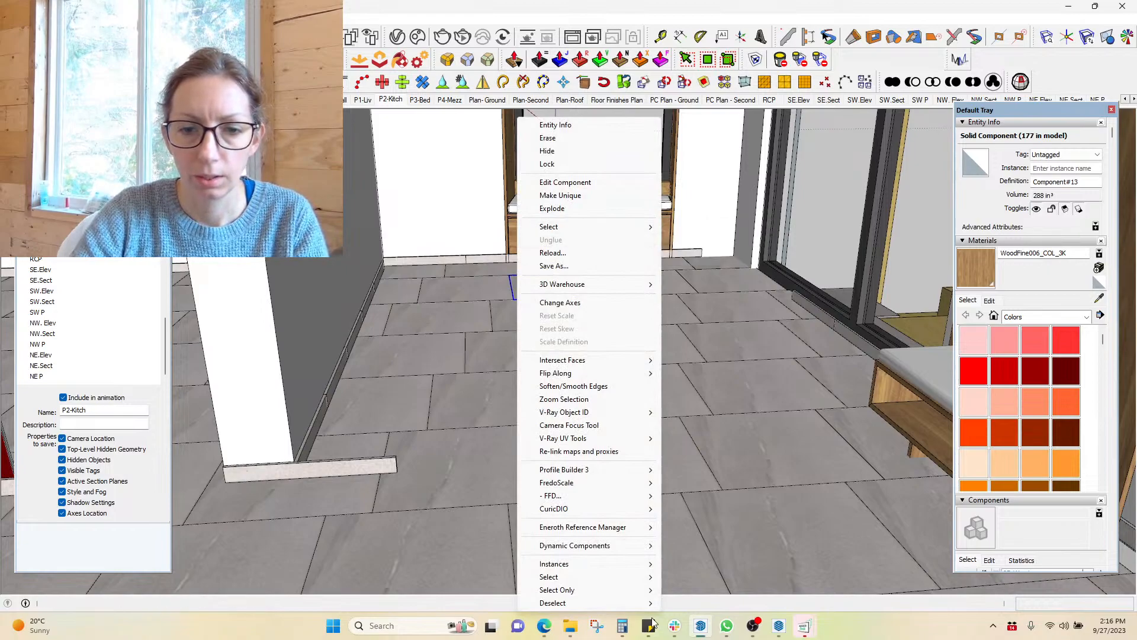
mouse_move(645, 577)
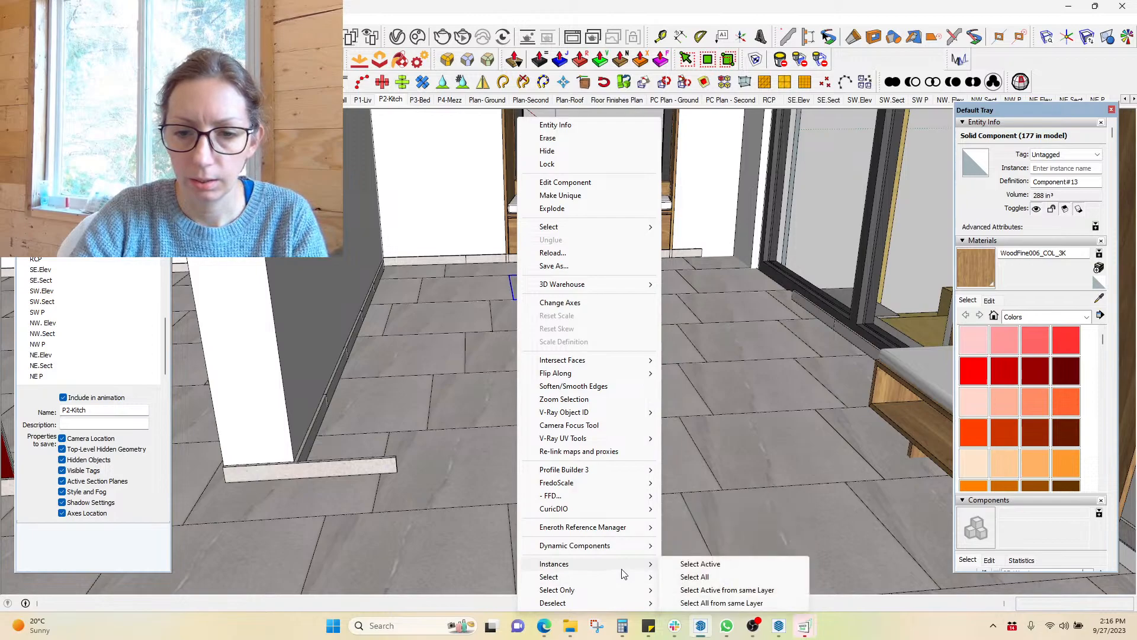
left_click(693, 577)
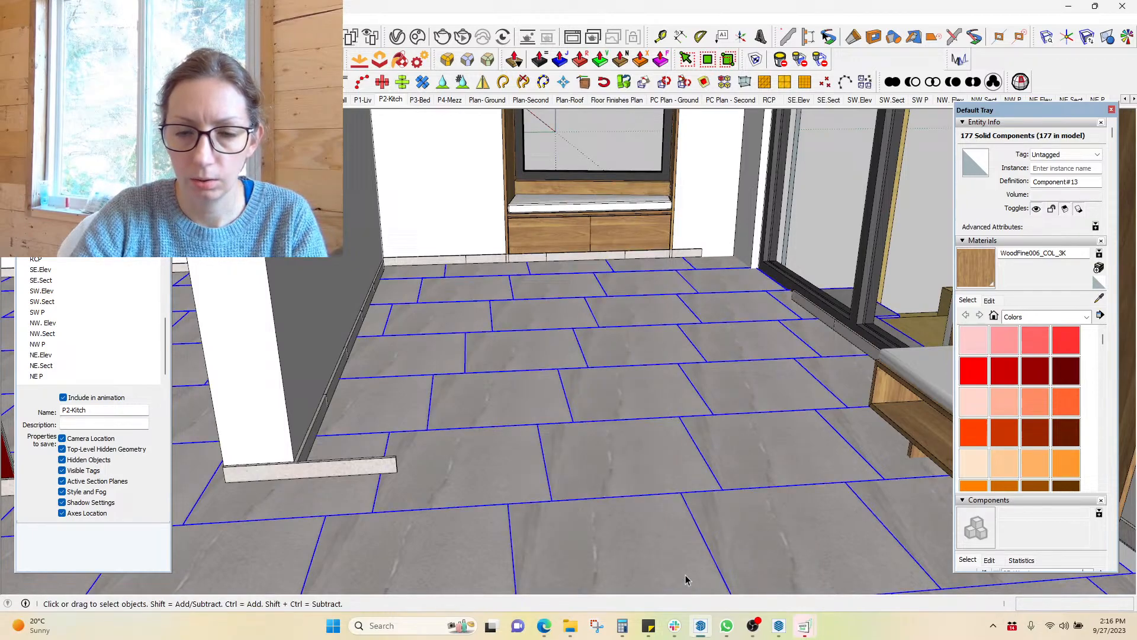
Tag the selected tiles ELEMENT_Tiles and switch to the NE.Sect scene
left_click(77, 81)
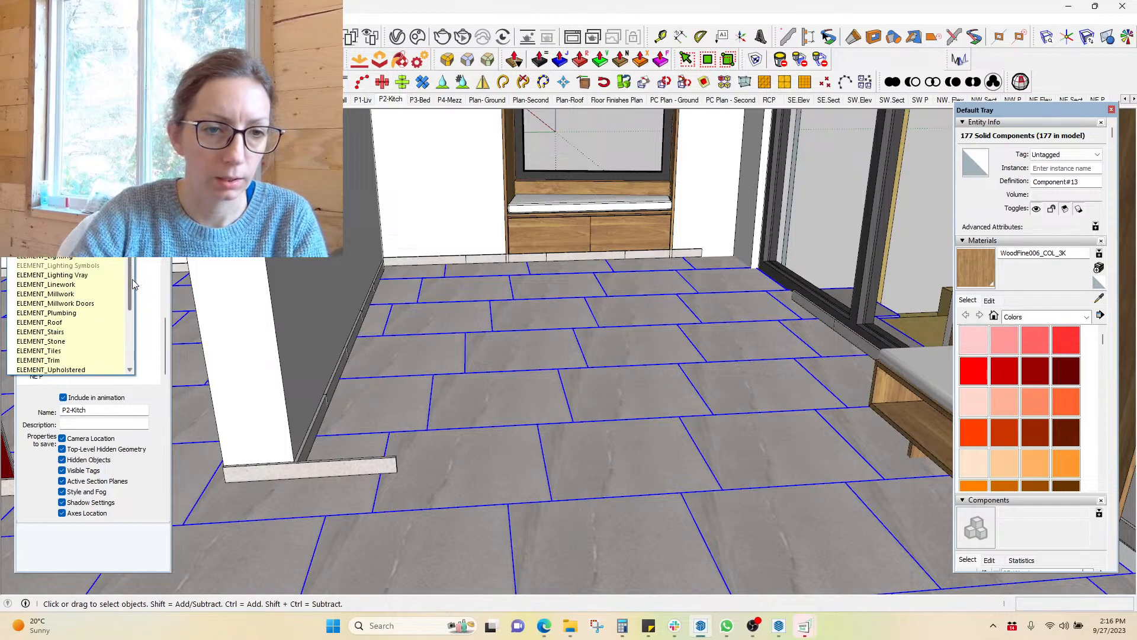
left_click(93, 354)
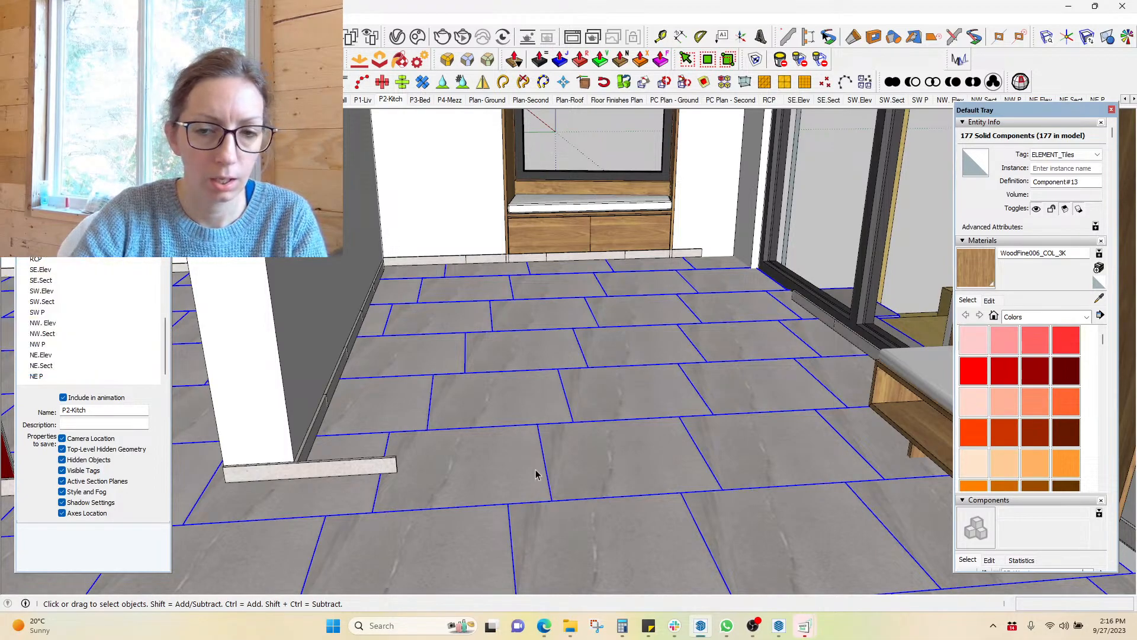
left_click(42, 365)
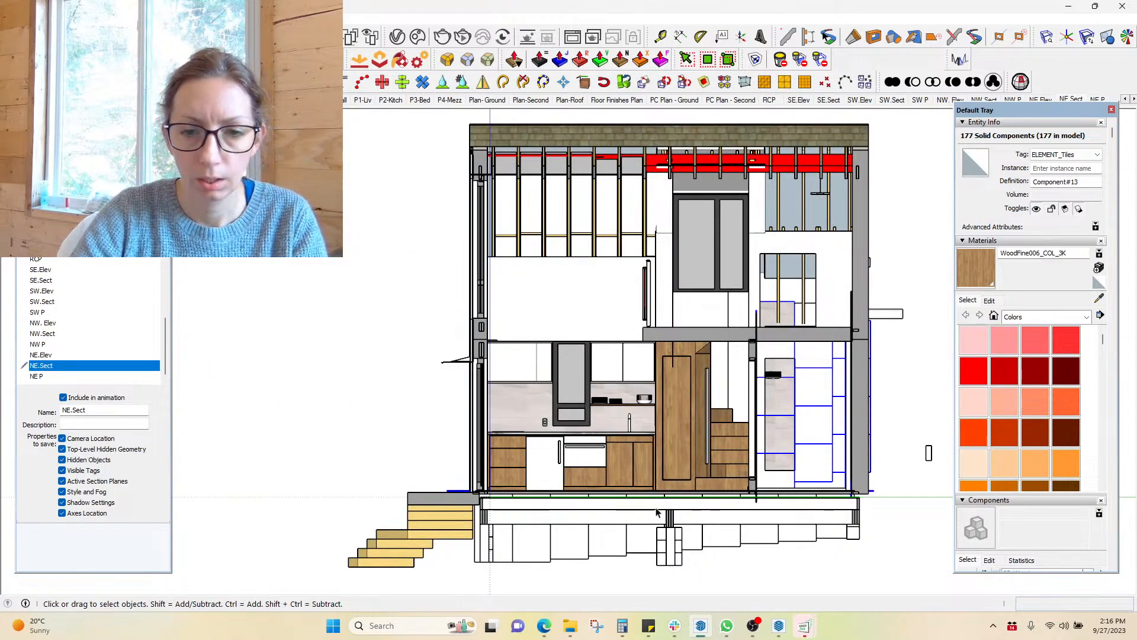
Hide ELEMENT_Tiles in the Tags panel and update the NE.Sect scene to keep it
scroll(600, 529, "up", 2)
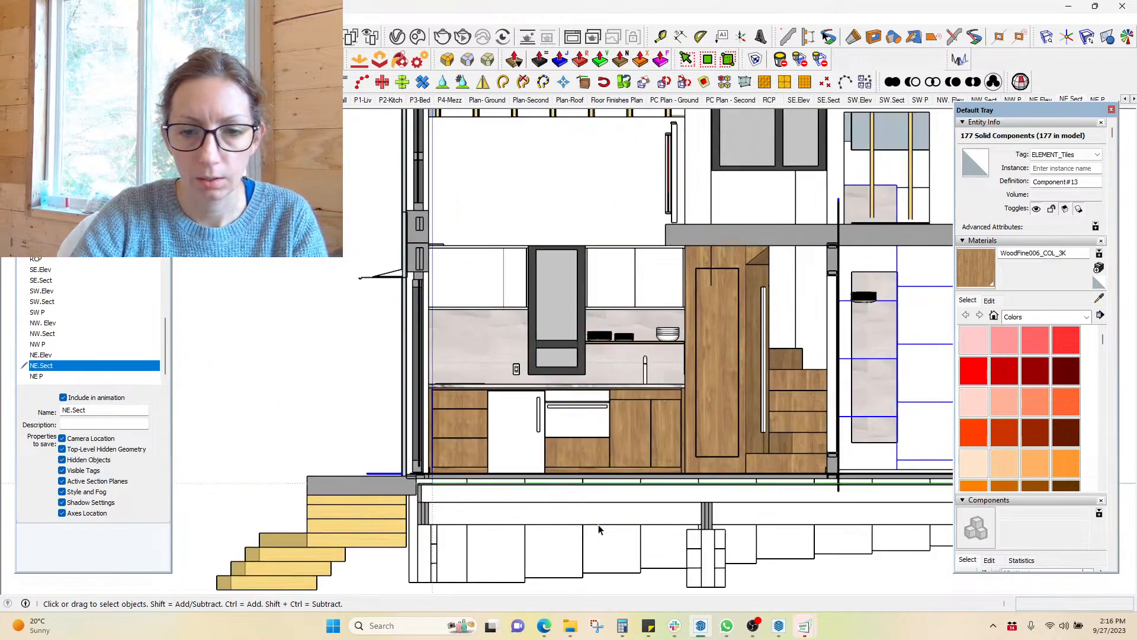
left_click(46, 366)
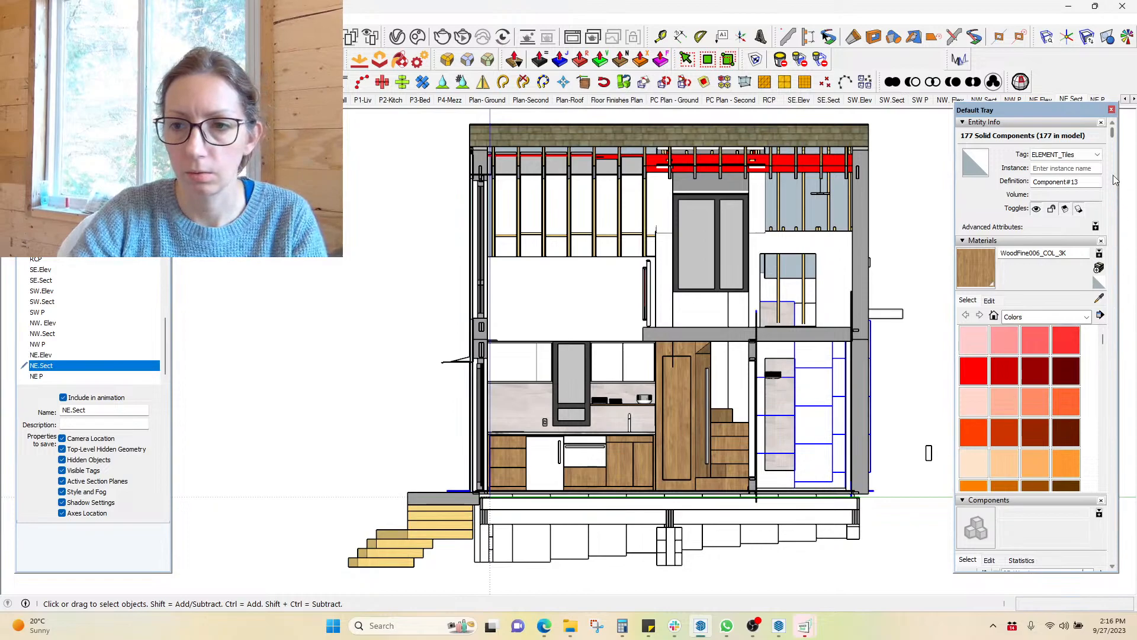
left_click(1116, 151)
left_click_drag(1116, 151, 1121, 436)
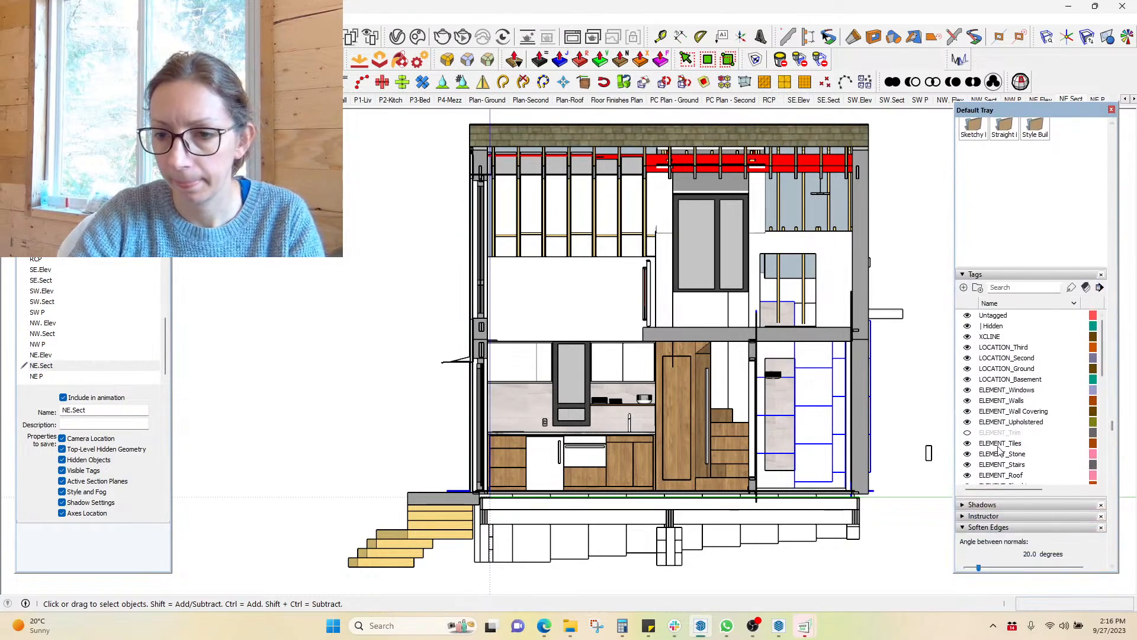
left_click(967, 445)
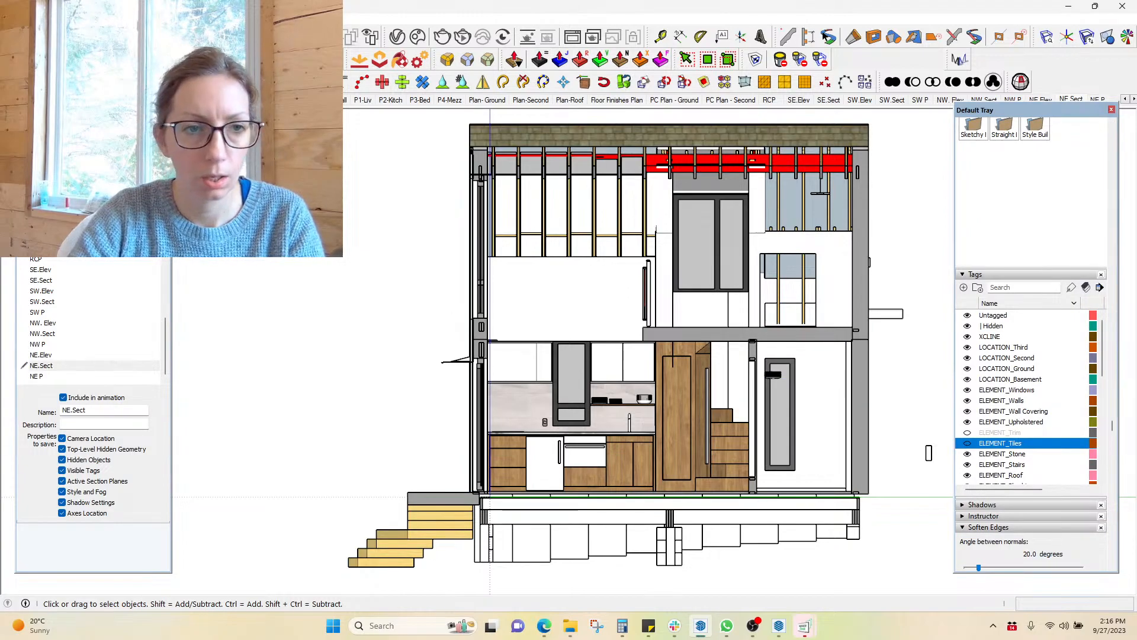
right_click(52, 370)
left_click(78, 387)
left_click(81, 411)
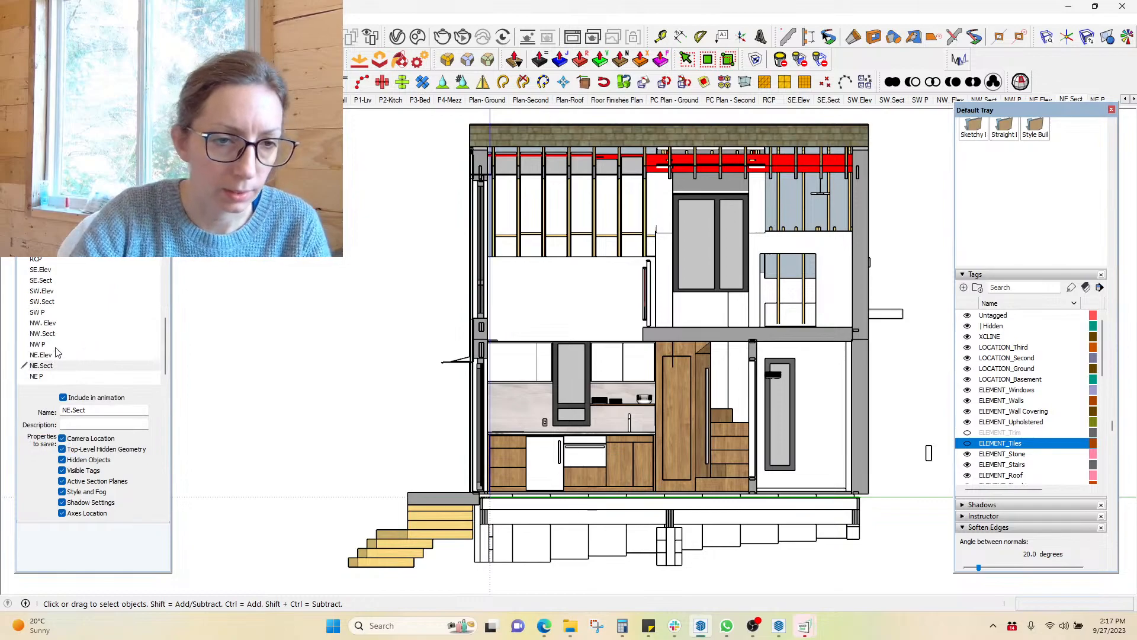
Select NW.Sect, SW.Sect and SE.Sect and toggle their Visible Tags property off and on
left_click(63, 334)
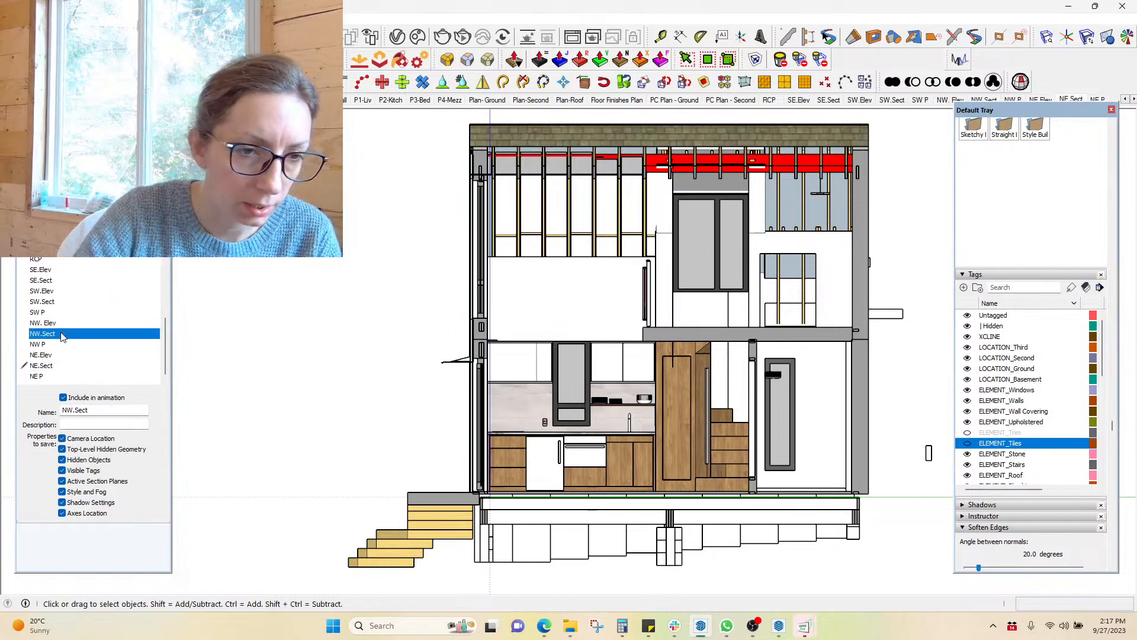
left_click(66, 302, "ctrl")
left_click(69, 281, "ctrl")
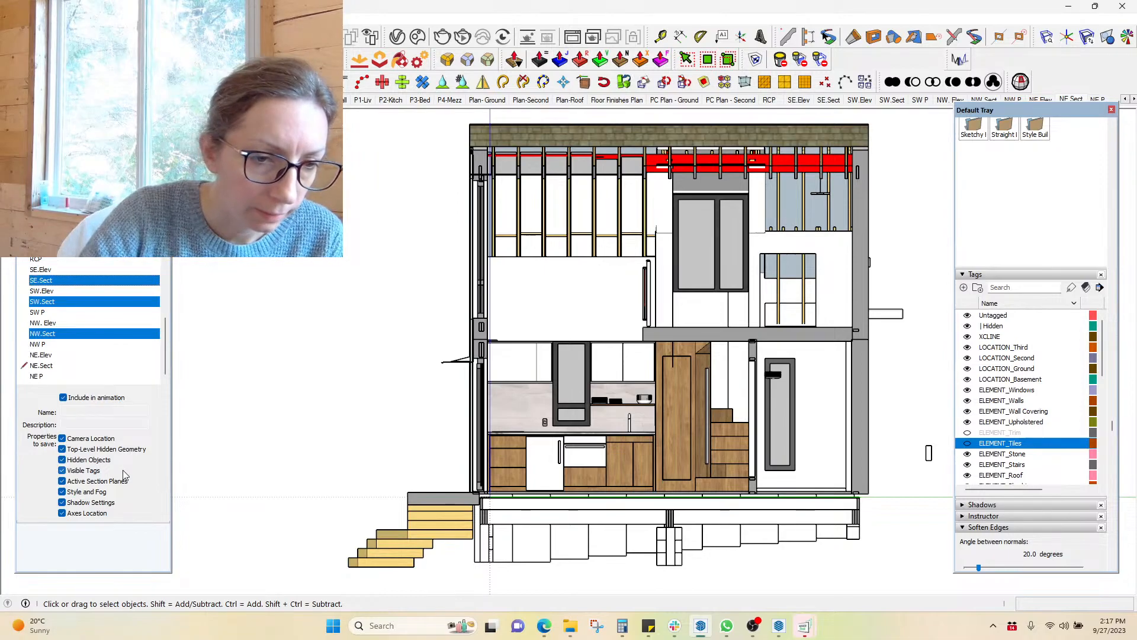
left_click(62, 471)
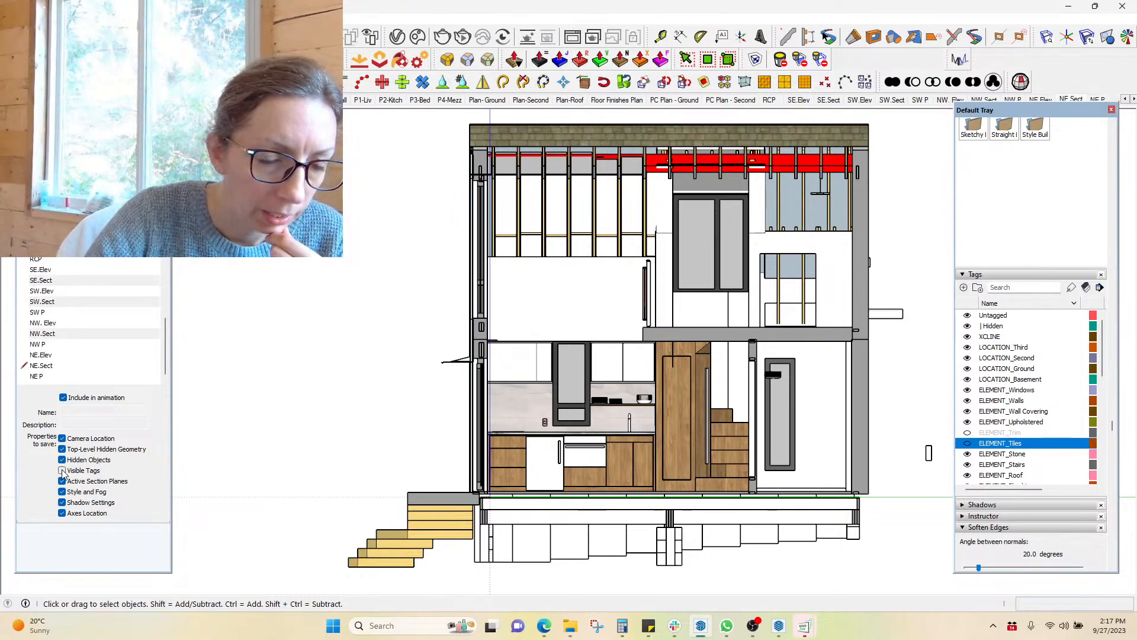
left_click(62, 470)
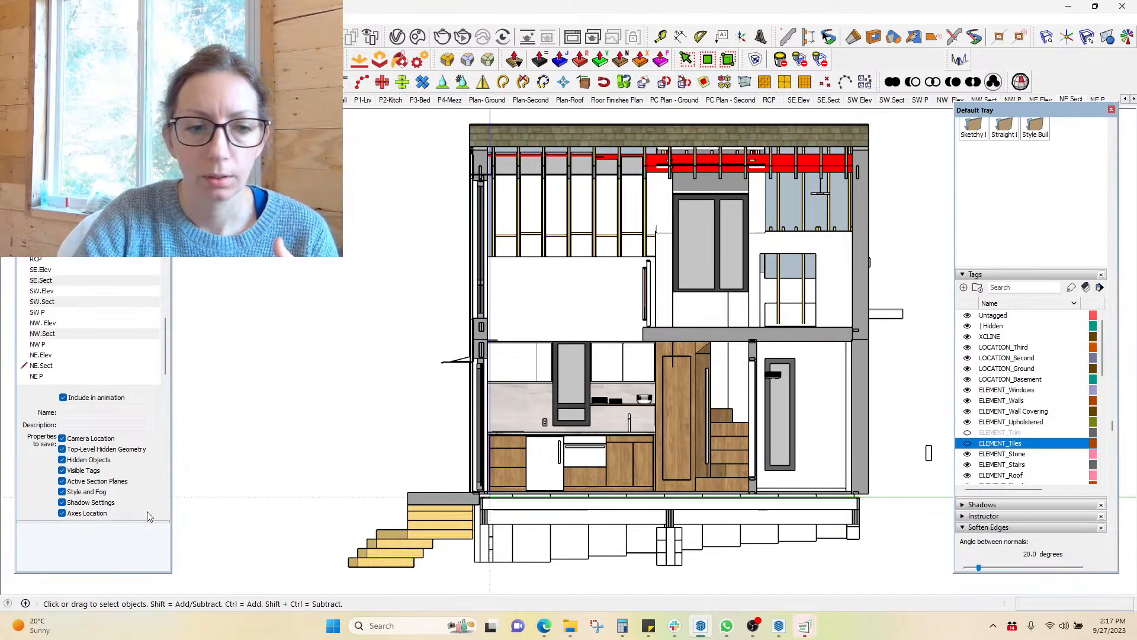
Switch to the NW.Sect and SW.Sect scenes, orbiting each into an angled 3-D view
left_click(62, 367)
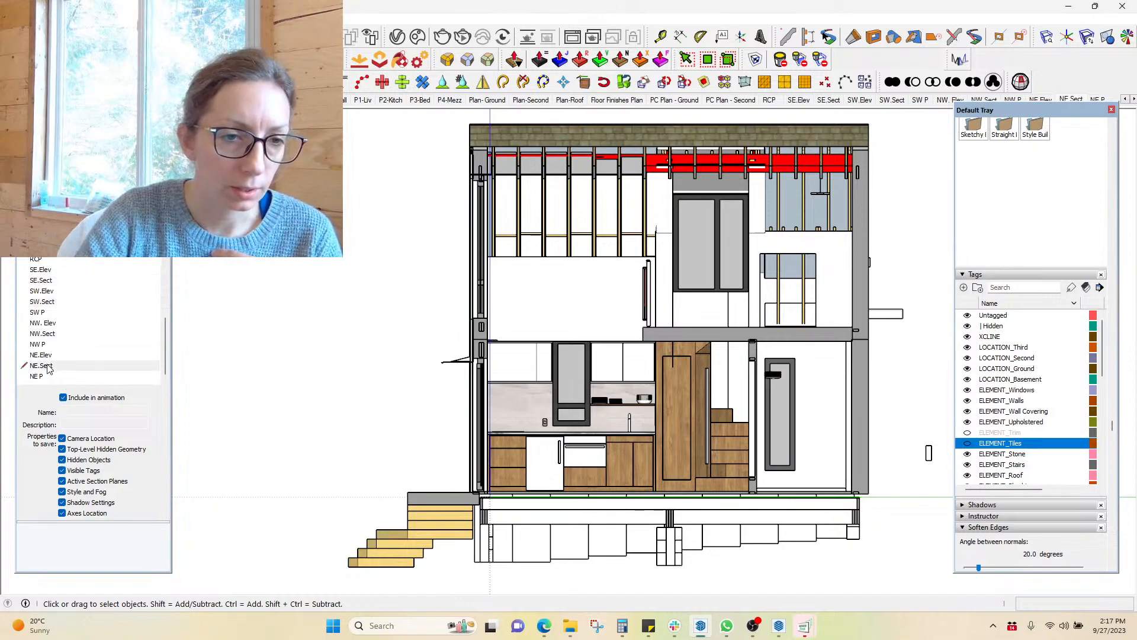
left_click(51, 334)
middle_click_drag(651, 487, 677, 547)
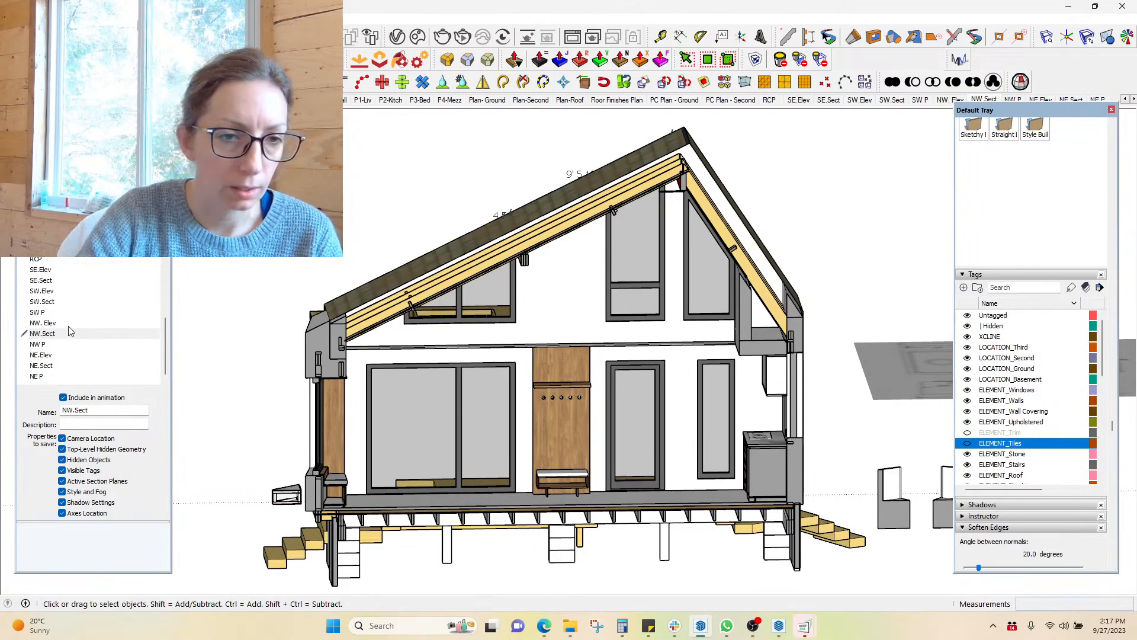
left_click(52, 302)
middle_click_drag(373, 415, 606, 563)
Orbit the SE.Sect scene in 3-D, then bring the LayOut ID.1 sheet forward
left_click(52, 280)
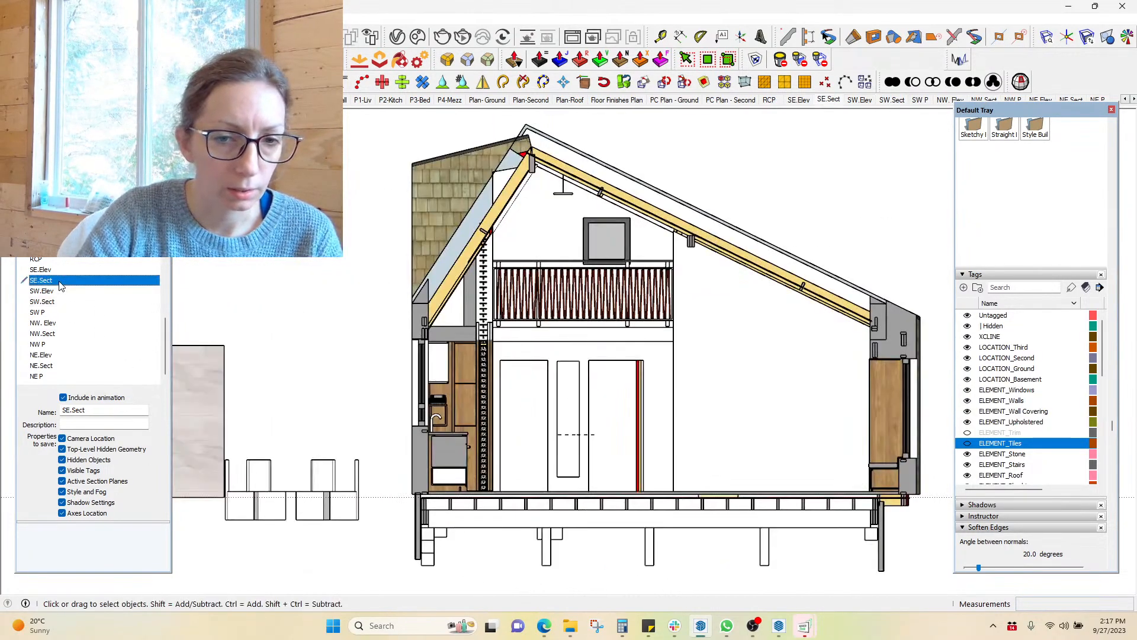
middle_click_drag(622, 456, 379, 483)
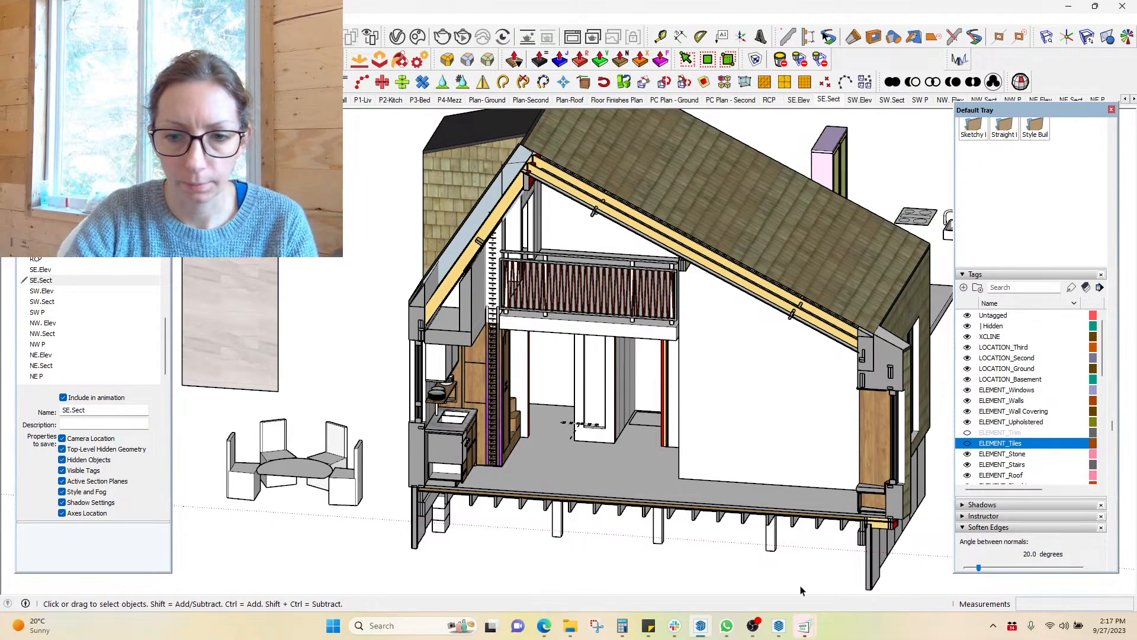
left_click(782, 624)
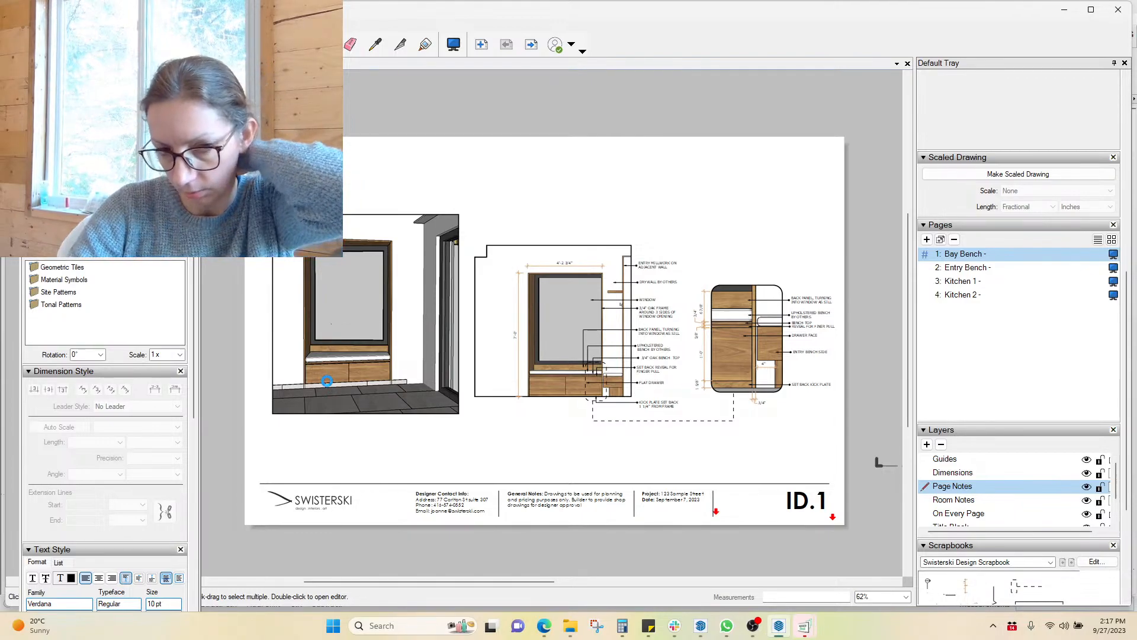
Select the 3D bench viewport and confirm it uses the SW P scene, then return to SketchUp
left_click(347, 388)
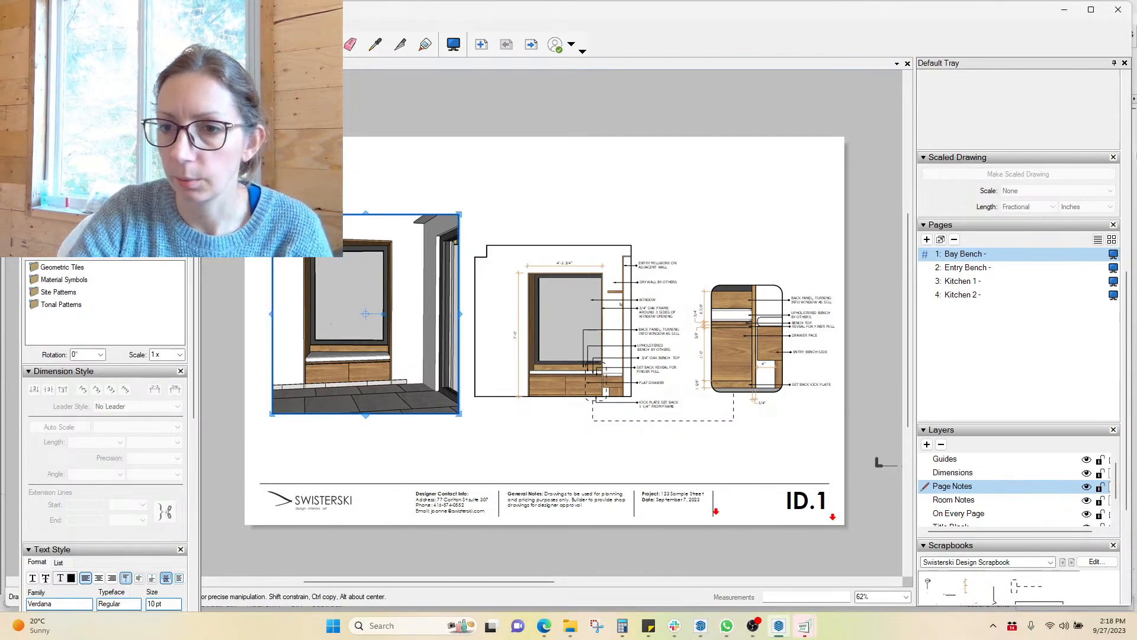
left_click(1126, 184)
scroll(1126, 184, "up", 3)
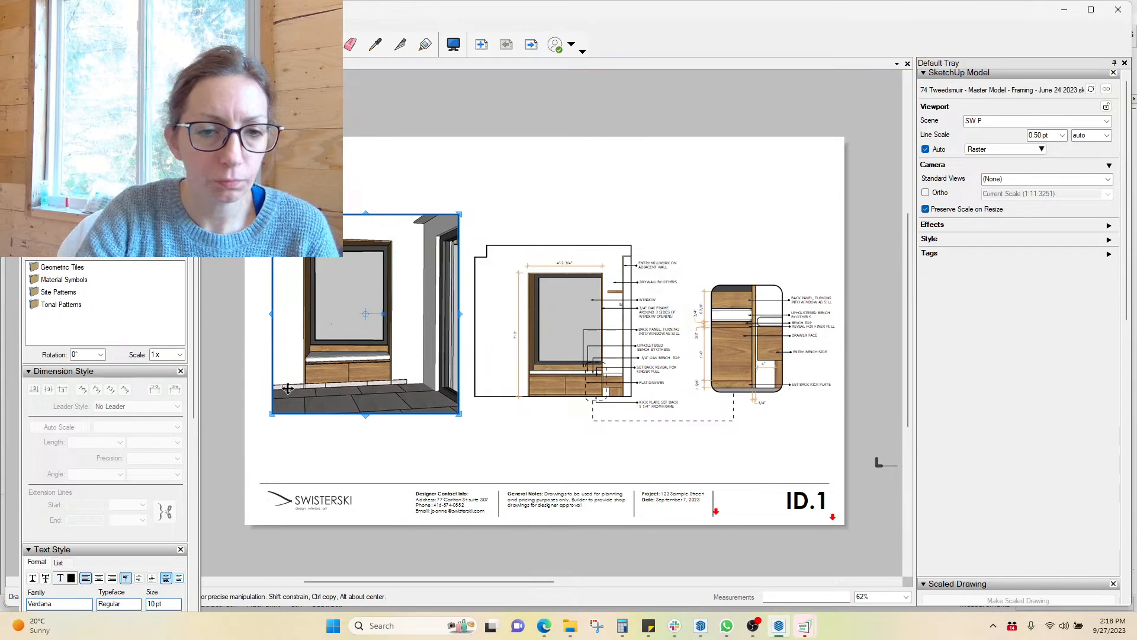
left_click(701, 627)
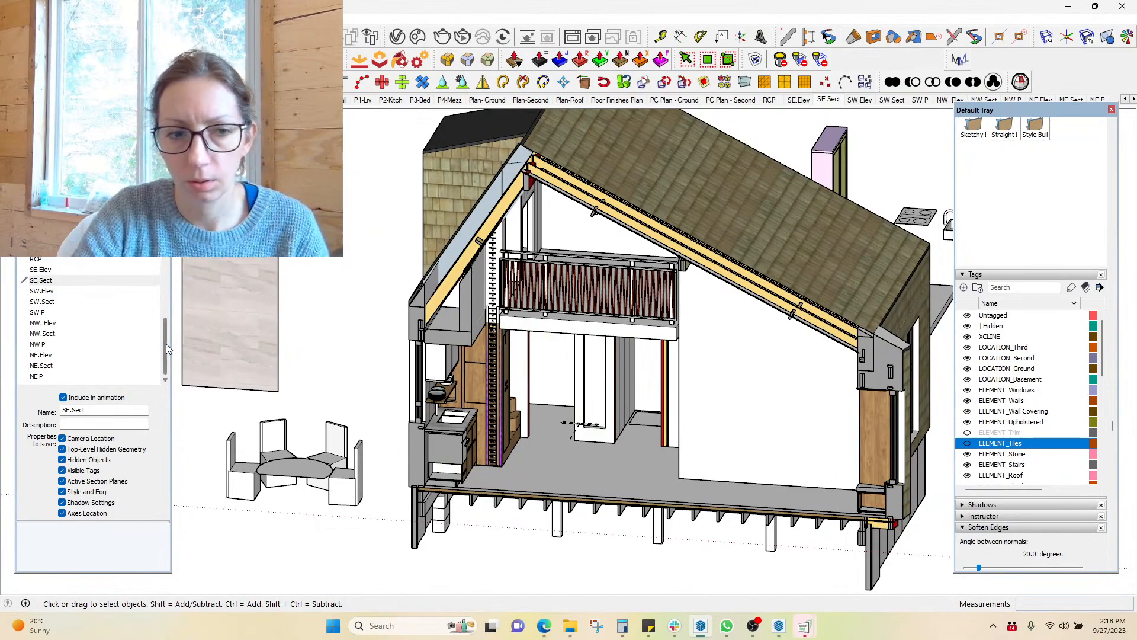
left_click_drag(164, 340, 166, 314)
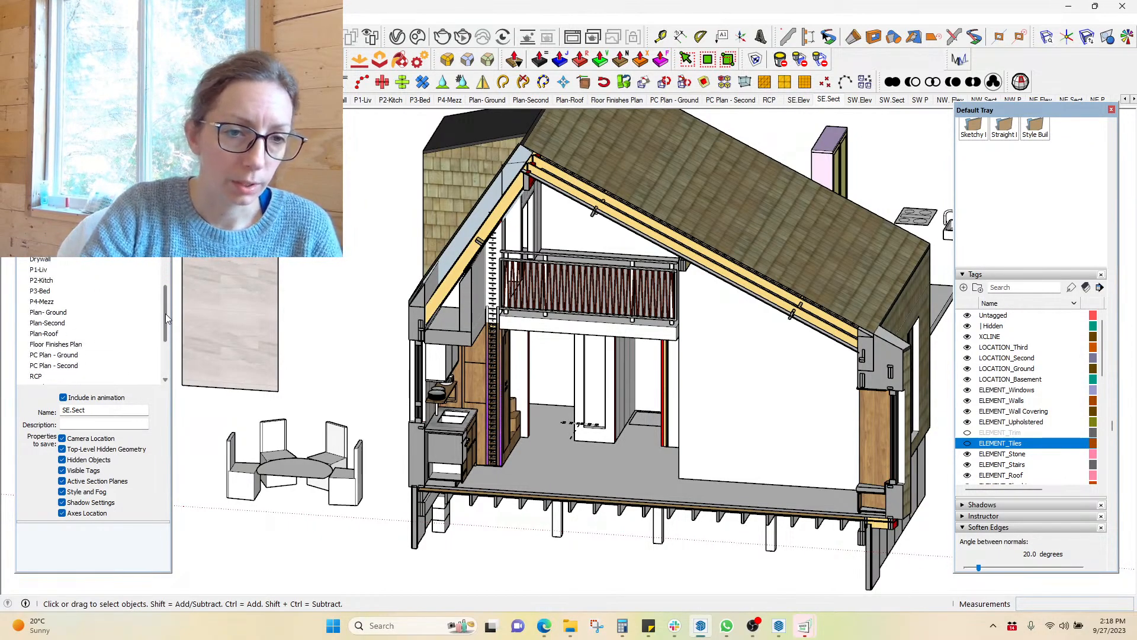
left_click(42, 312)
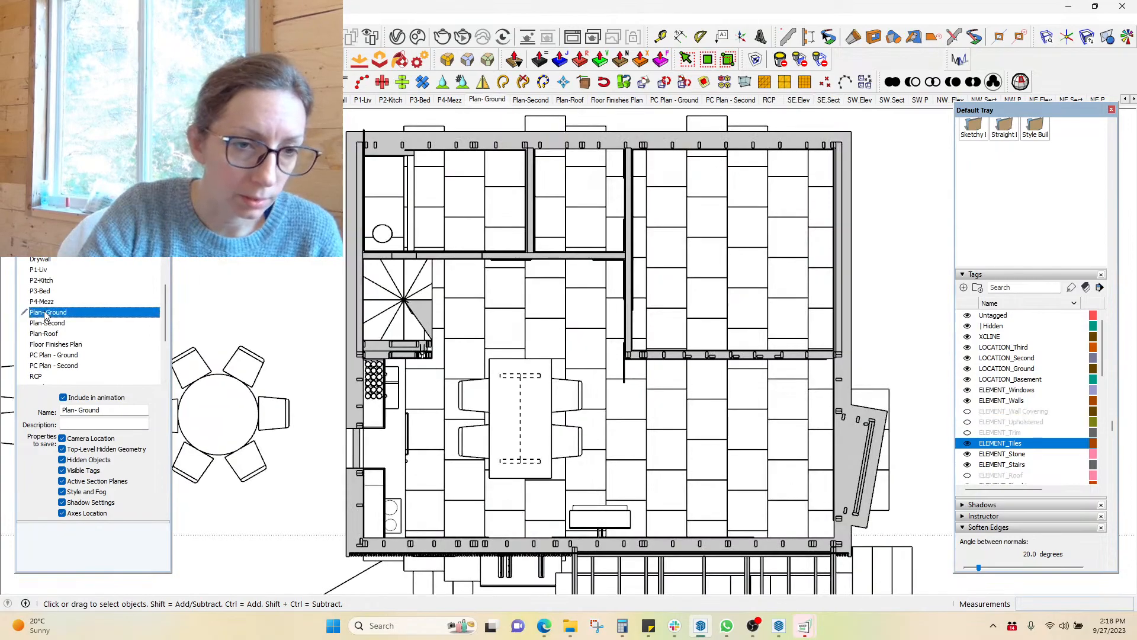
middle_click_drag(503, 441, 928, 350)
scroll(652, 315, "up", 5)
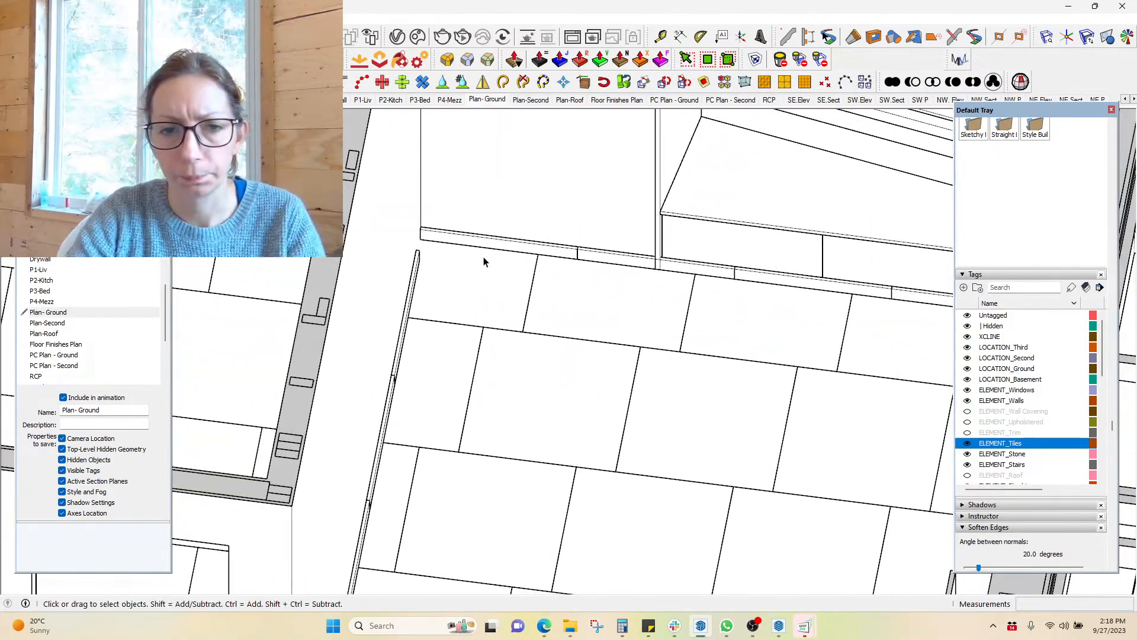
middle_click_drag(639, 287, 536, 316)
middle_click_drag(676, 225, 594, 294, "shift")
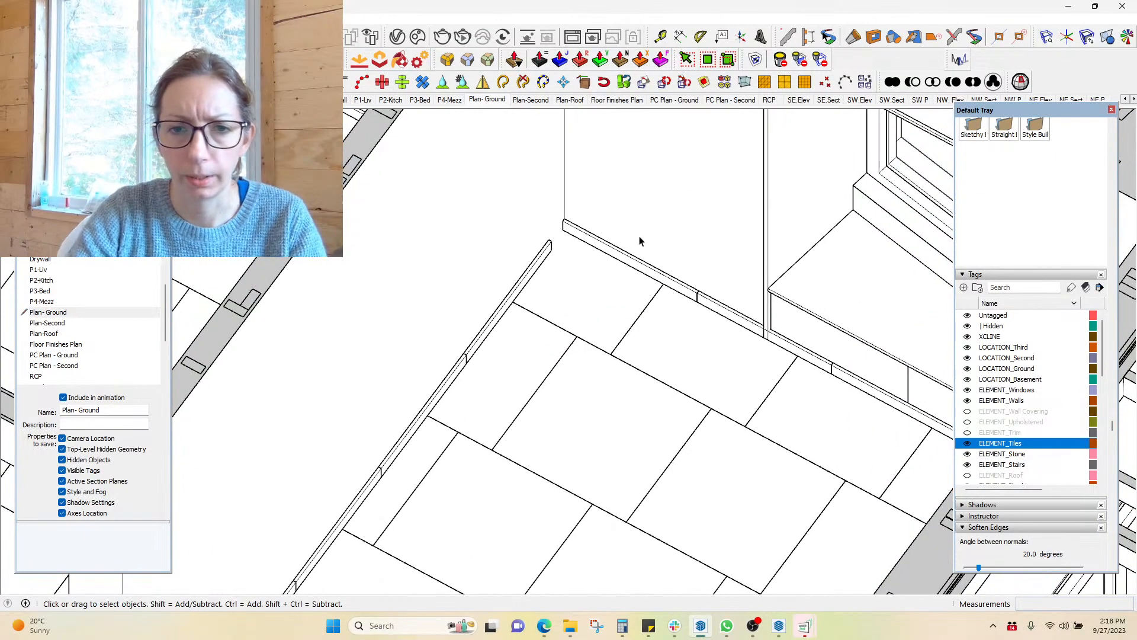
double_click(648, 260)
scroll(650, 262, "up", 3)
key("t")
left_click(664, 286)
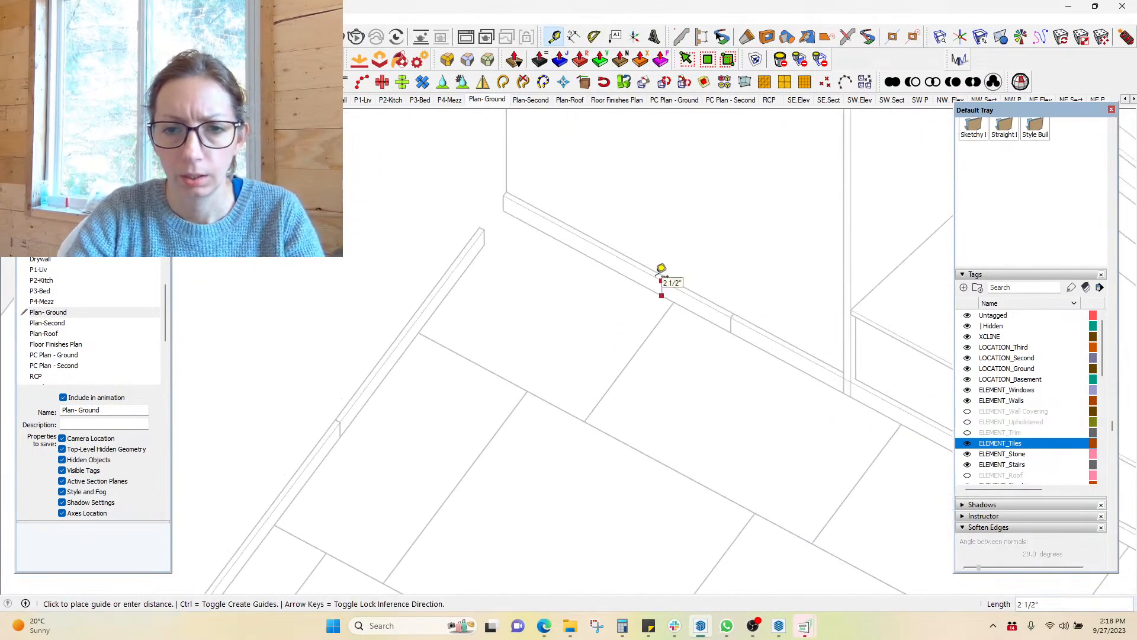
key("space")
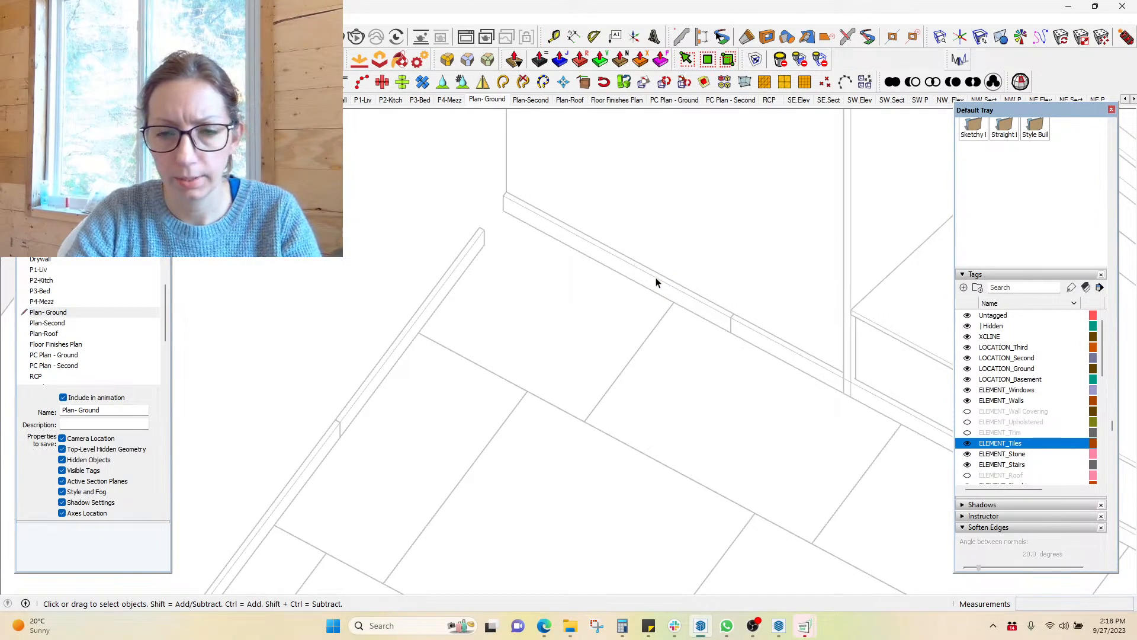
middle_click_drag(683, 419, 677, 259)
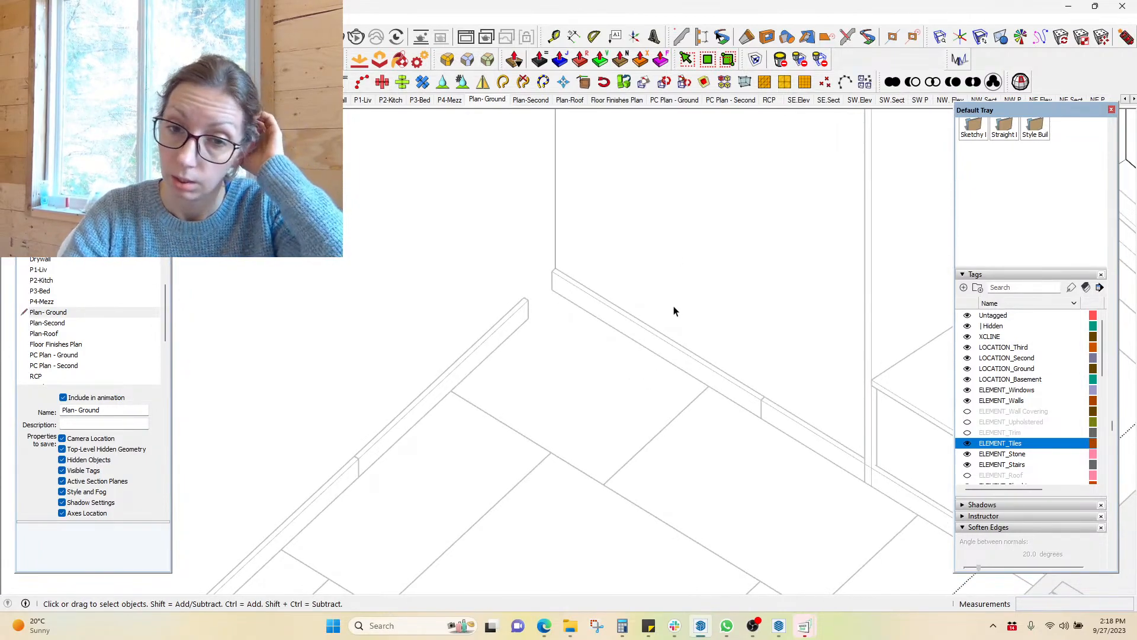
scroll(506, 348, "down", 5)
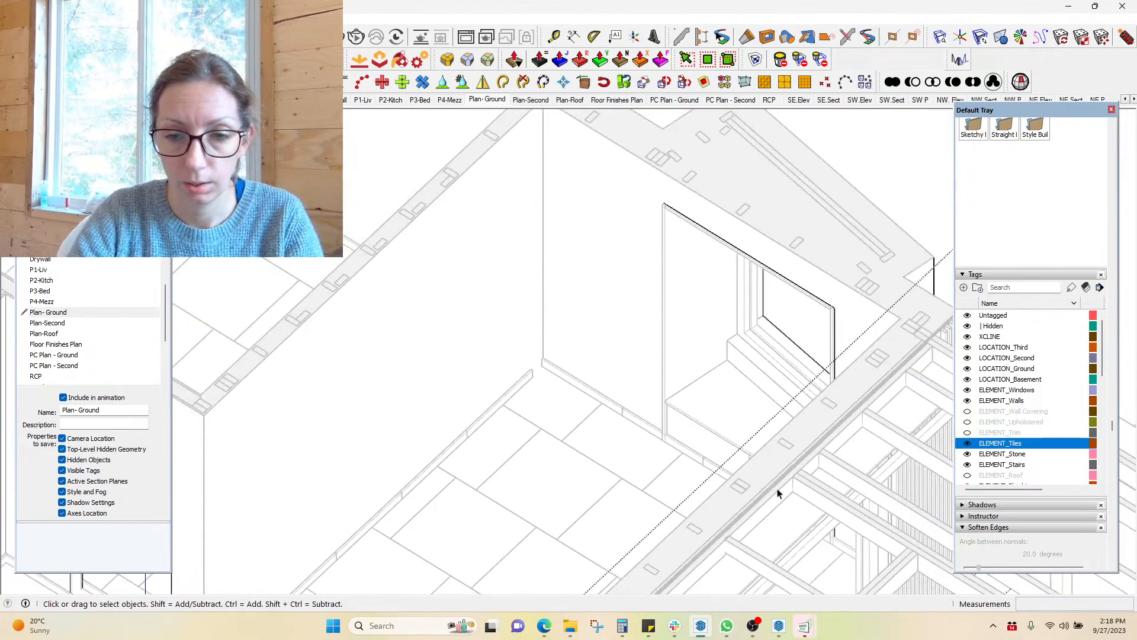
scroll(685, 375, "up", 4)
middle_click_drag(685, 375, 743, 426)
middle_click_drag(682, 379, 634, 236)
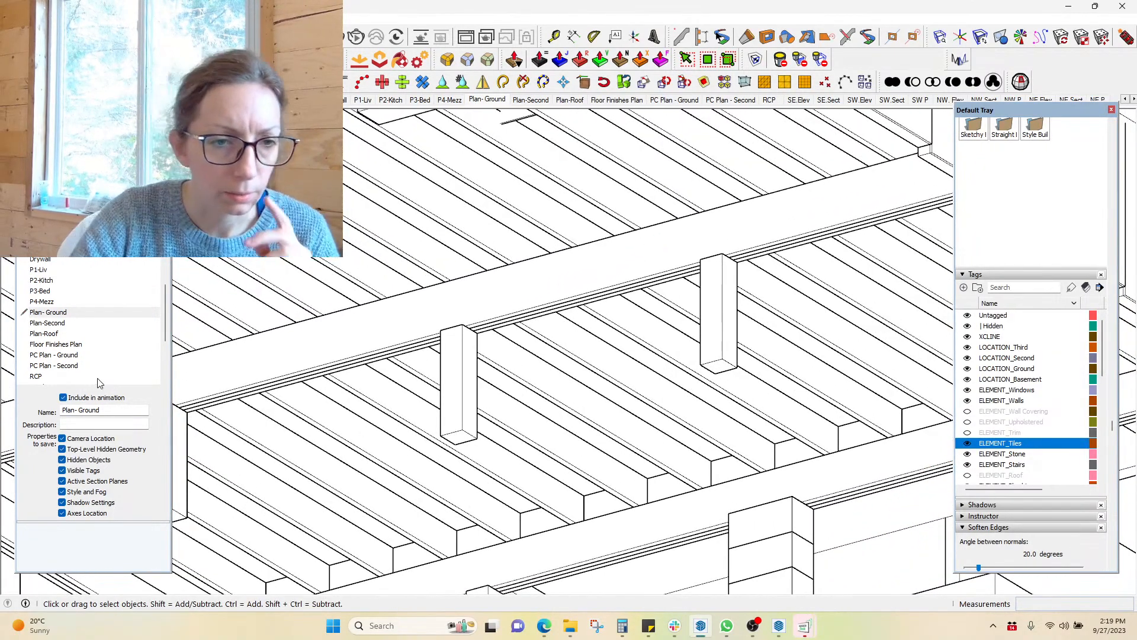
Switch to the NE.Sect scene and orbit to view the kitchen floor slab and stairs from above
left_click(164, 378)
double_click(38, 367)
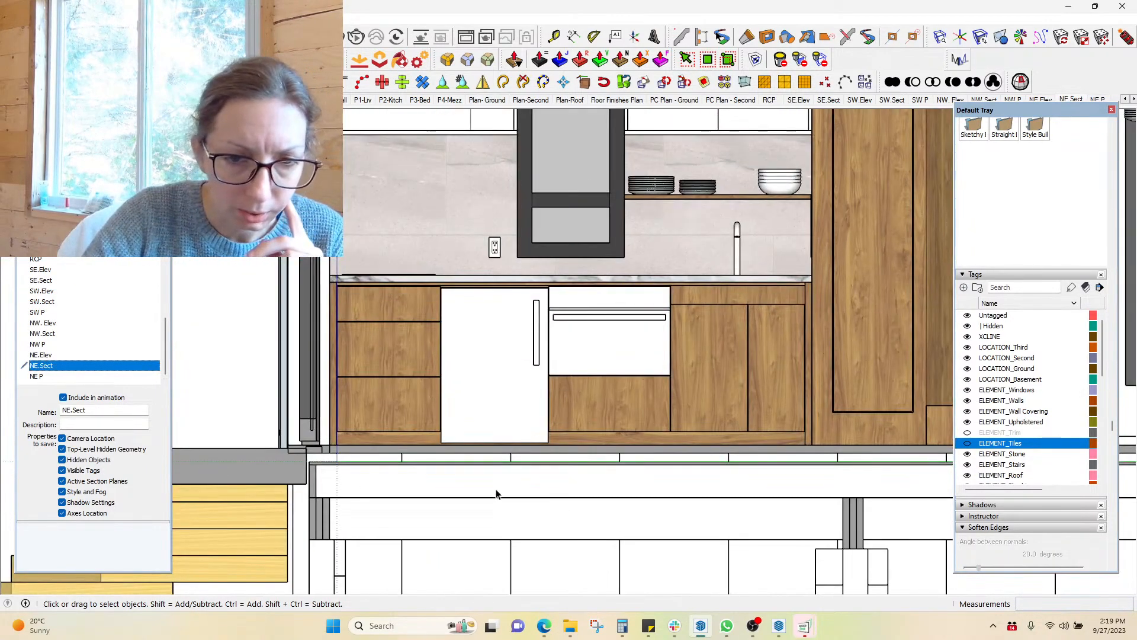
middle_click_drag(496, 493, 233, 521)
scroll(233, 522, "up", 5)
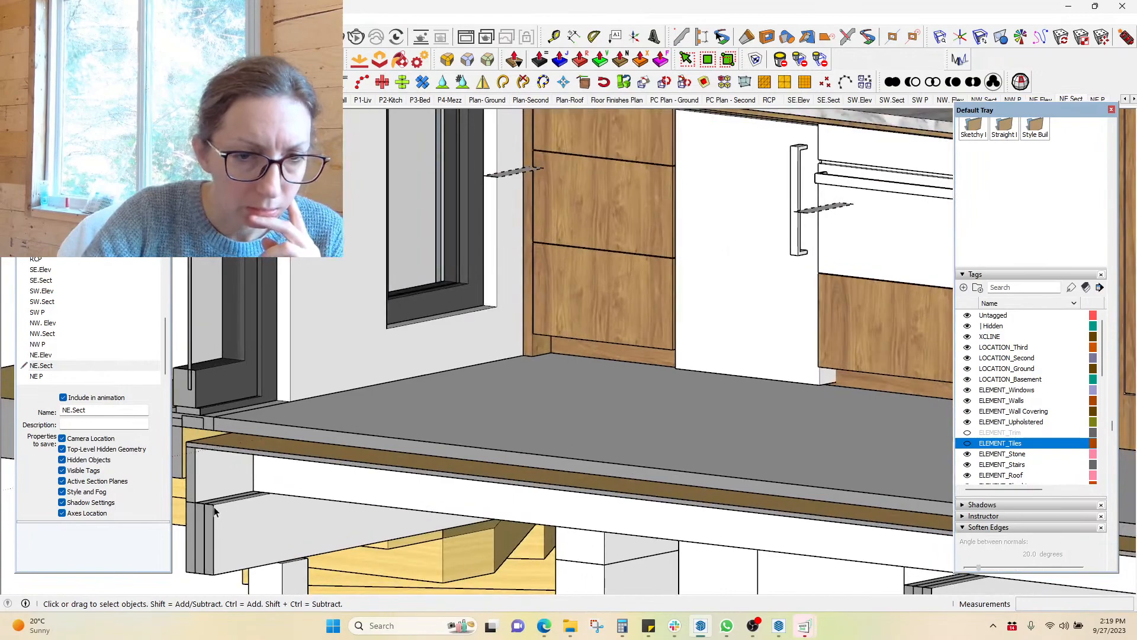
scroll(261, 415, "up", 2)
middle_click_drag(263, 413, 207, 478)
scroll(469, 234, "down", 3)
middle_click_drag(472, 244, 462, 304)
scroll(291, 317, "up", 3)
scroll(386, 331, "up", 2)
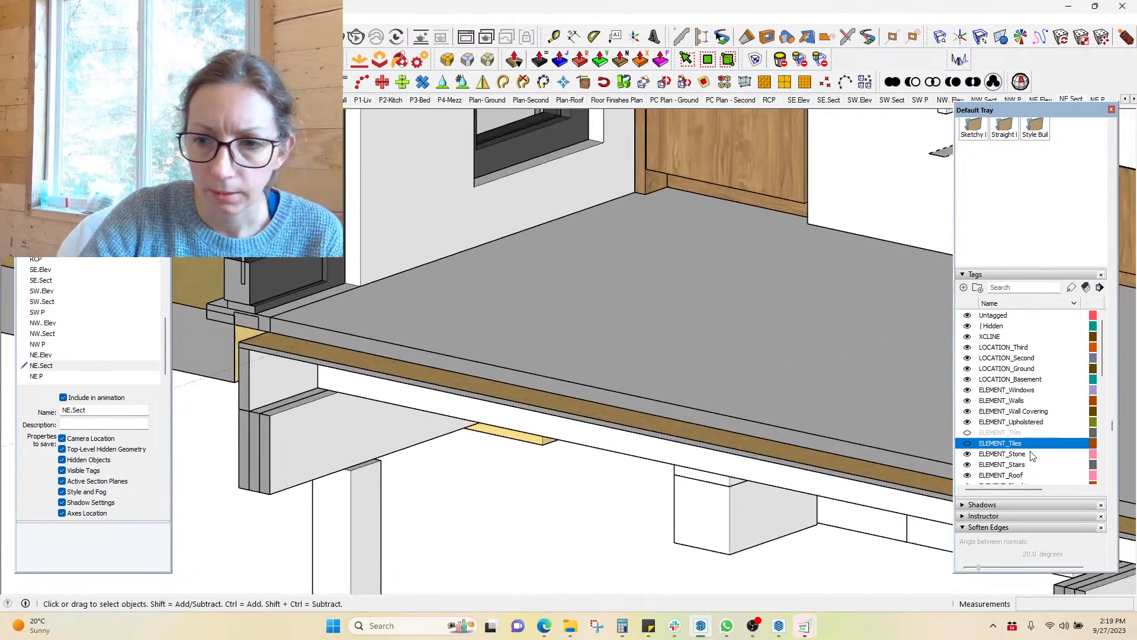
Toggle ELEMENT_Tiles visibility to inspect the slab, leave the tiles shown, and select one tile
left_click(967, 444)
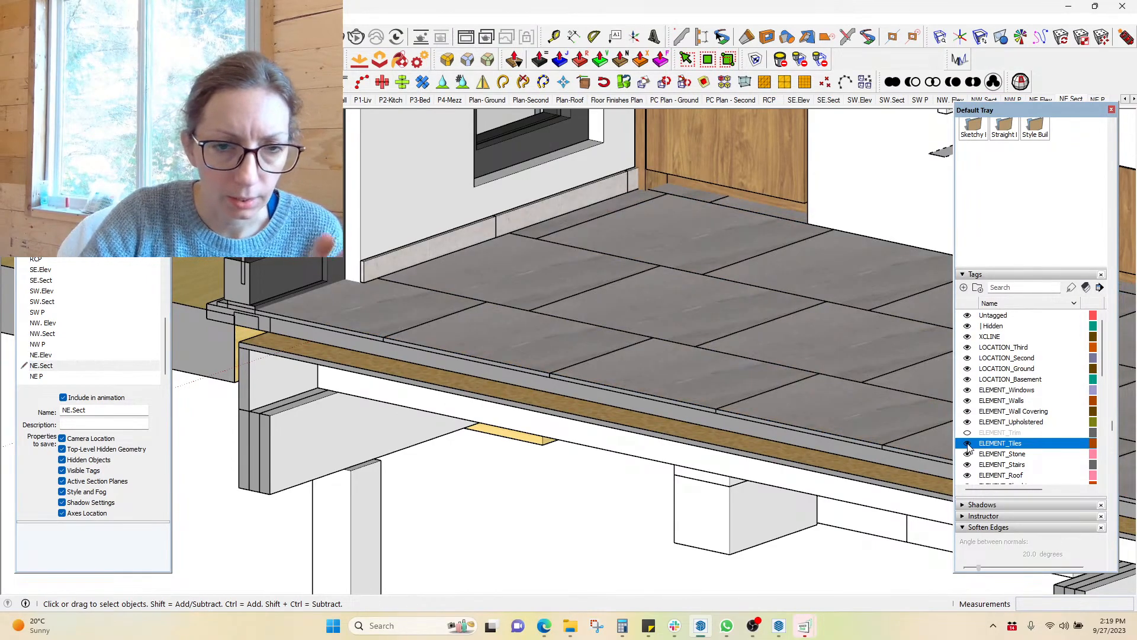
left_click(967, 444)
left_click(426, 343)
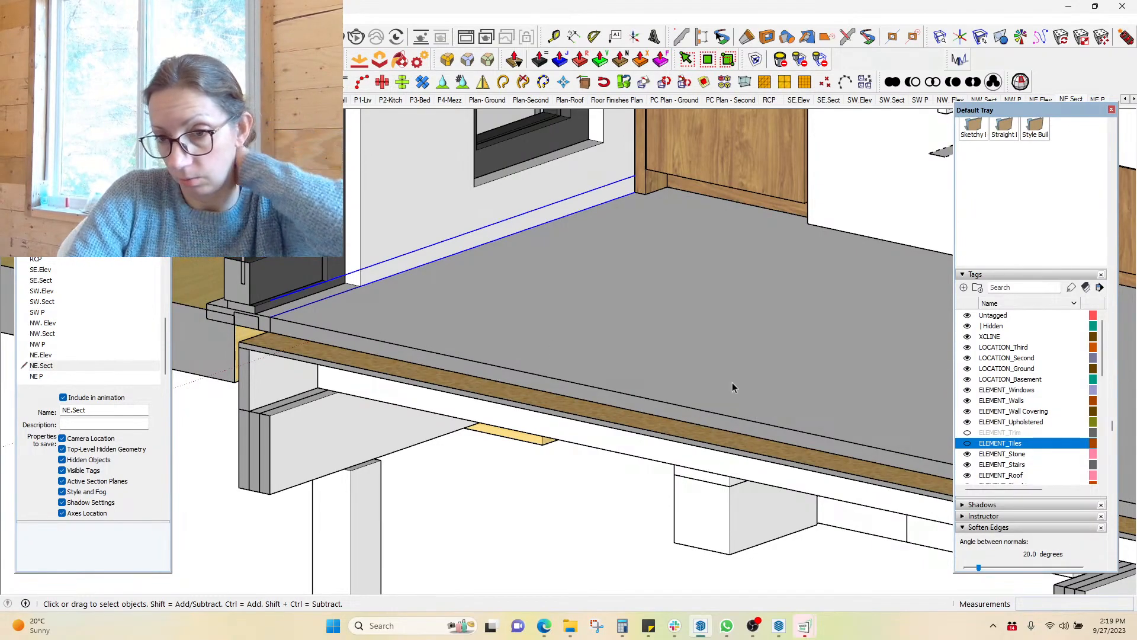
left_click(968, 445)
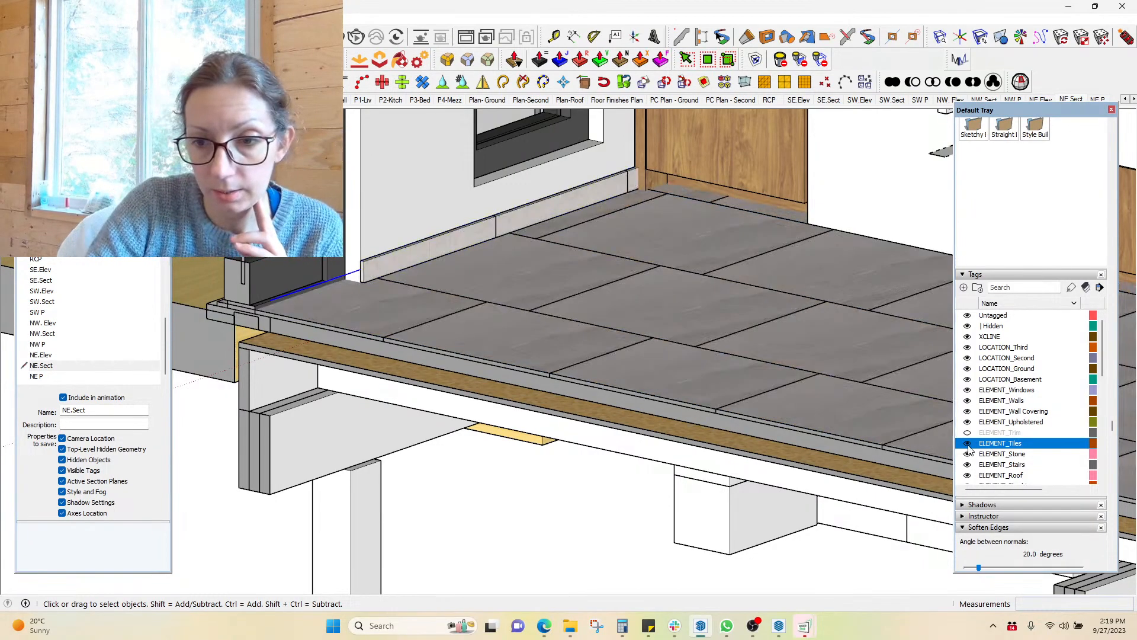
left_click(562, 334)
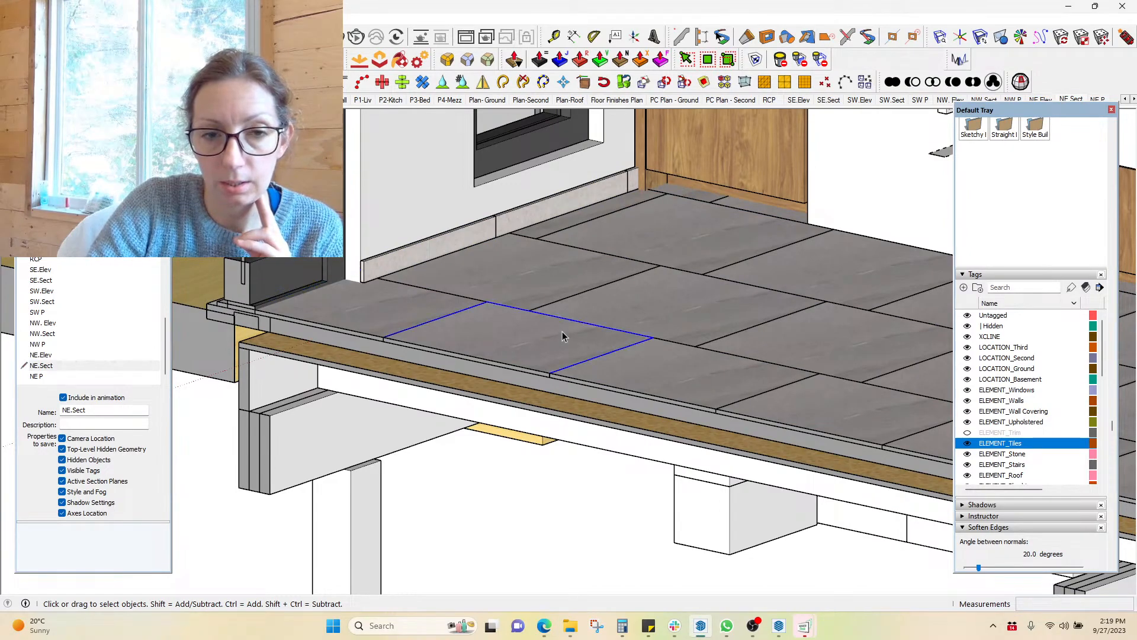
Select all floor tile instances and move them down 1/2" with the Move tool
right_click(563, 336)
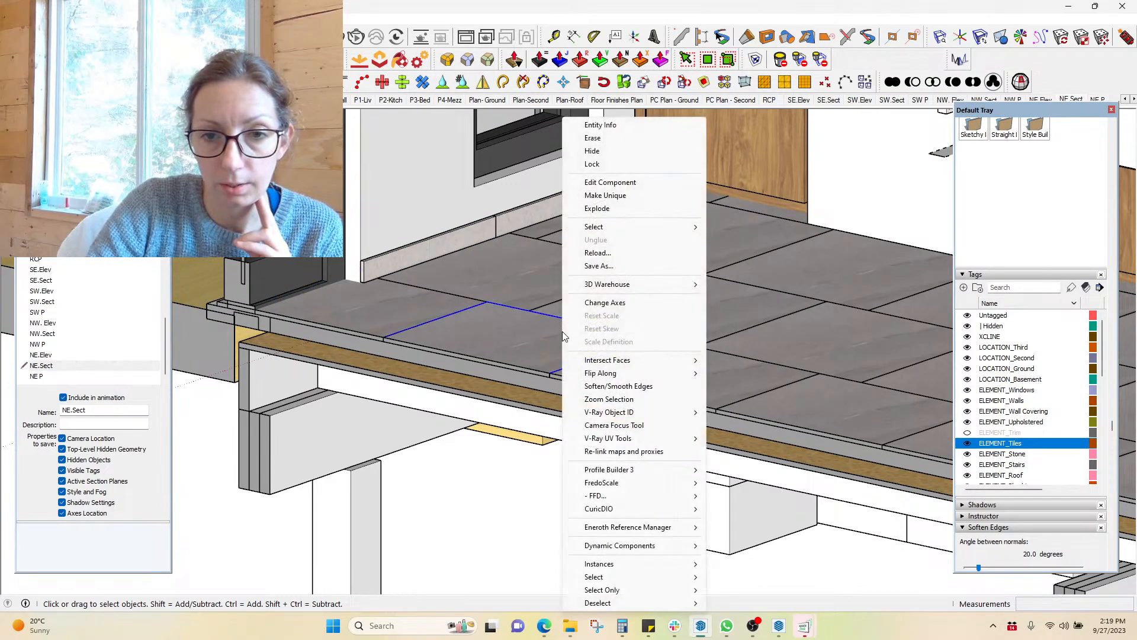
mouse_move(678, 576)
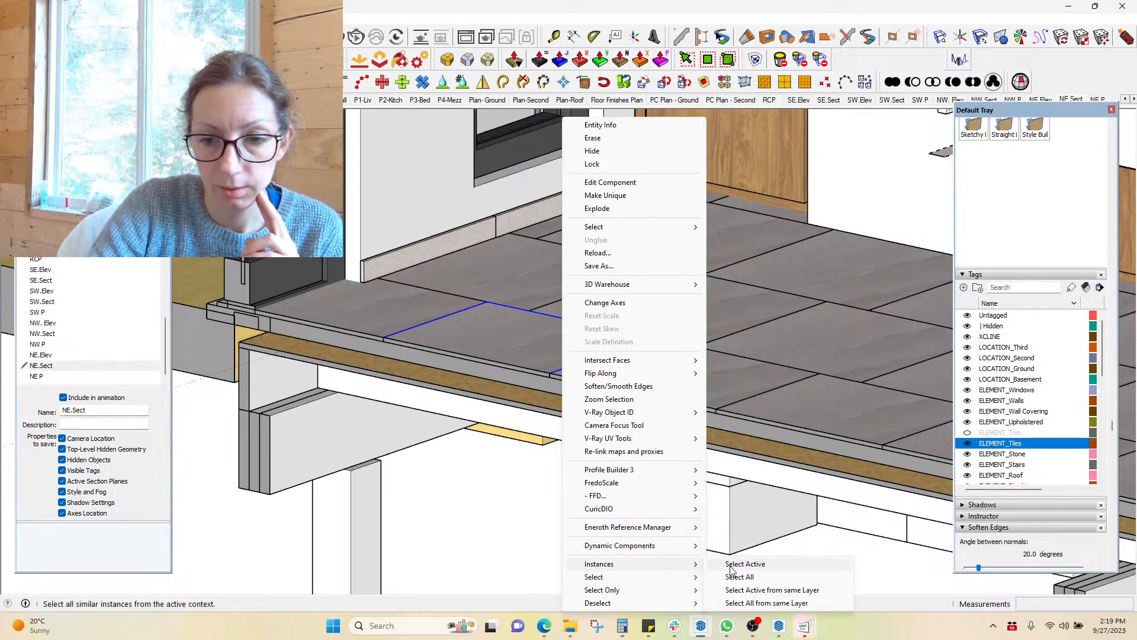
left_click(732, 577)
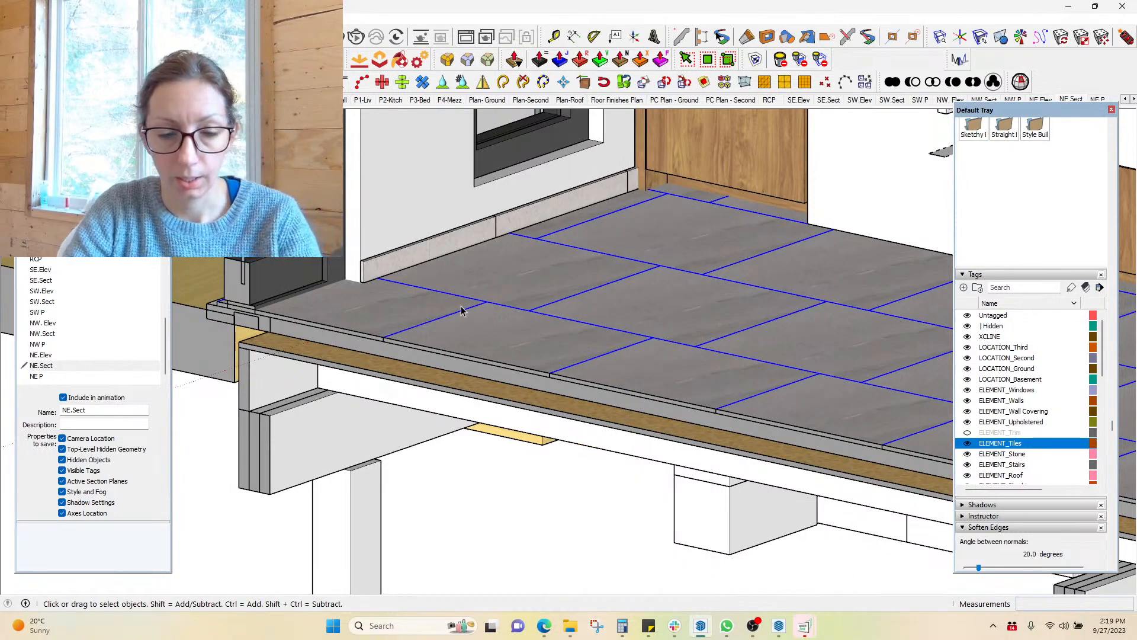
key("m")
scroll(438, 331, "up", 4)
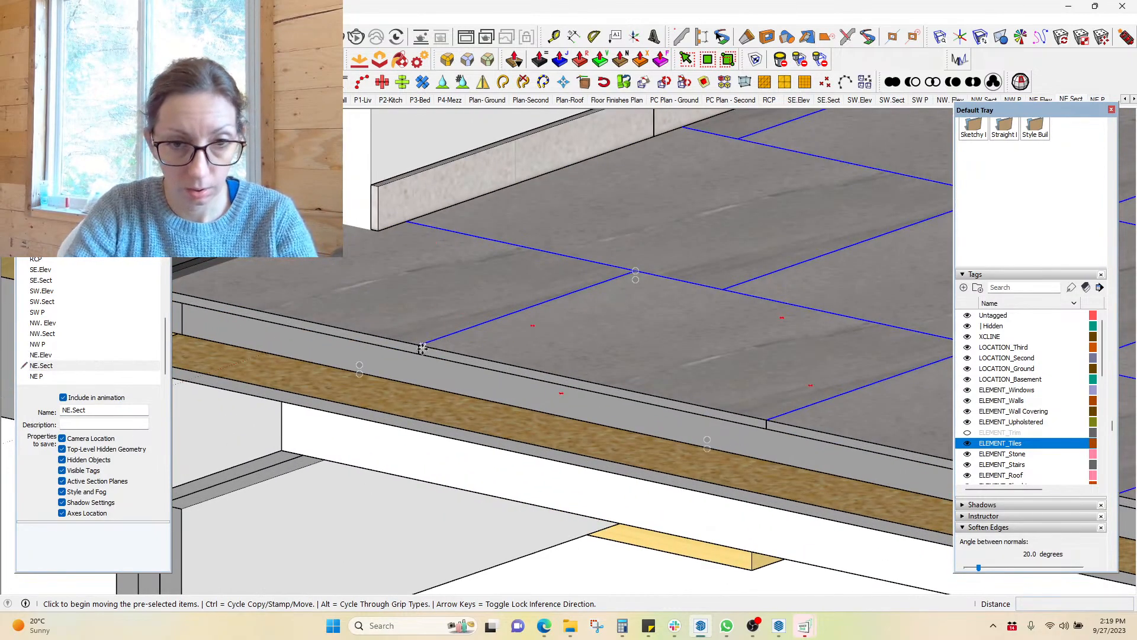
left_click(418, 347)
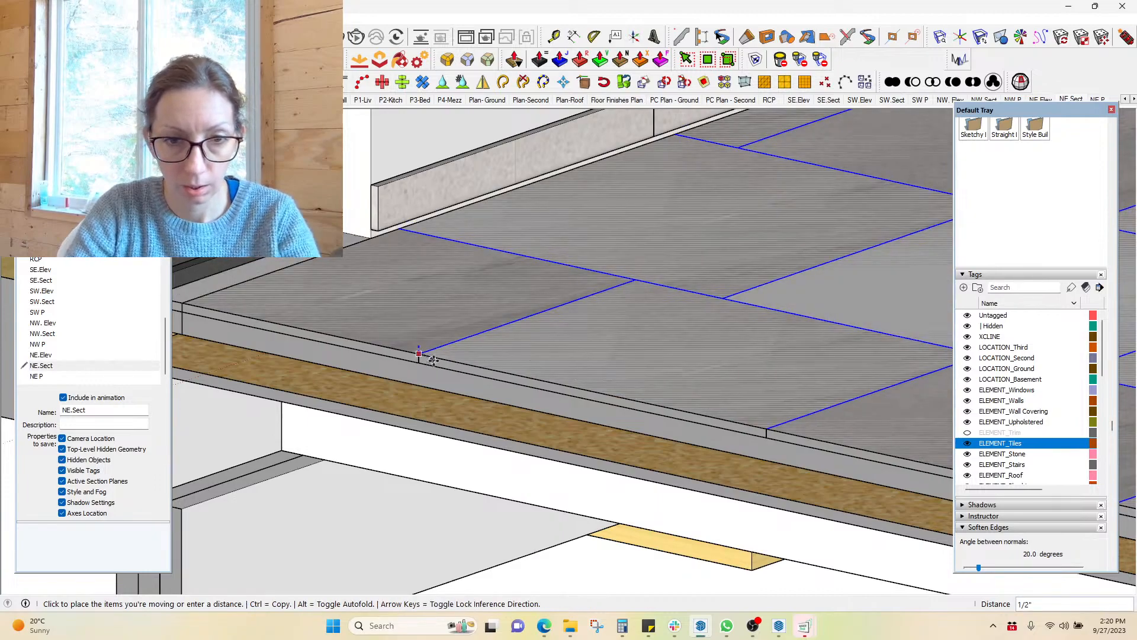
type("1/2")
key("Return")
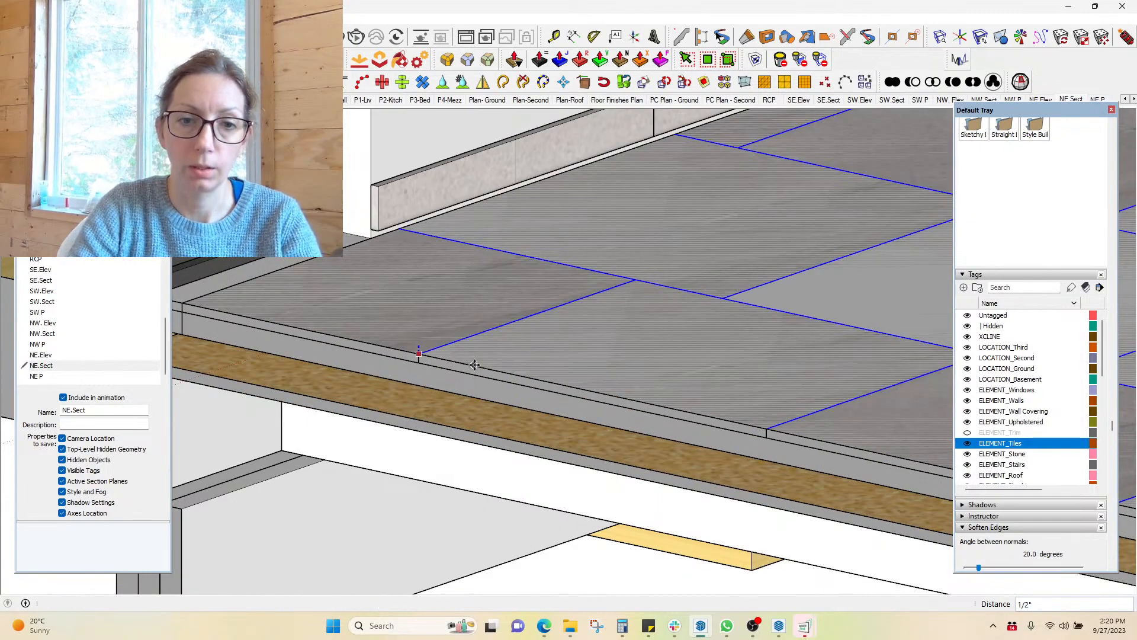
key("space")
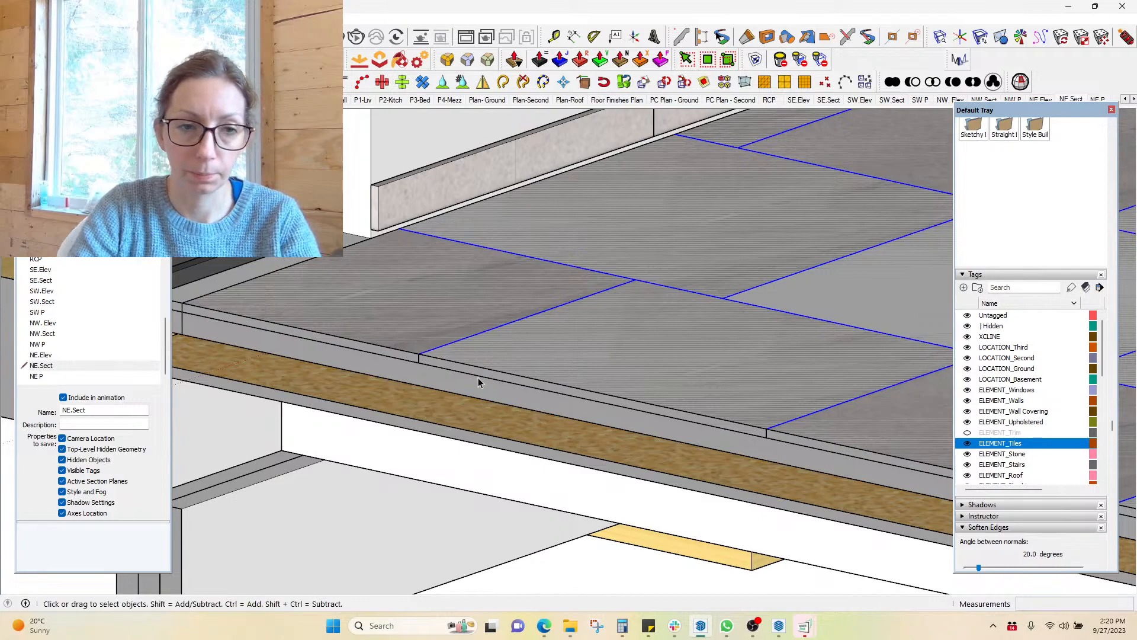
Delete the stray floor tile beside the window wall and beam
middle_click_drag(478, 379, 561, 390)
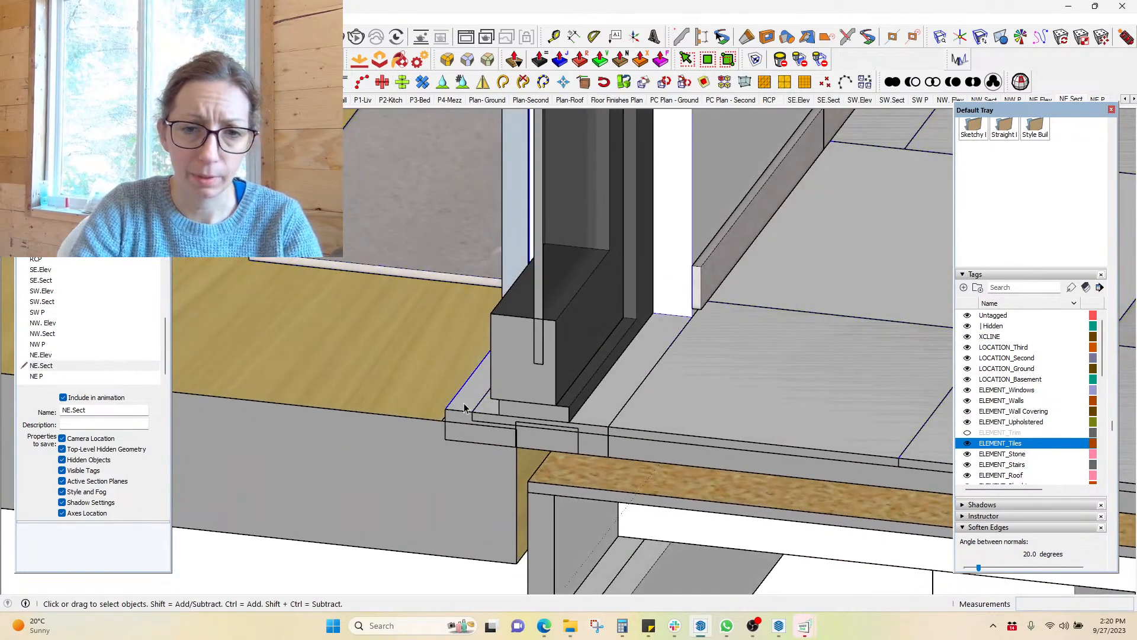
middle_click_drag(465, 407, 871, 445)
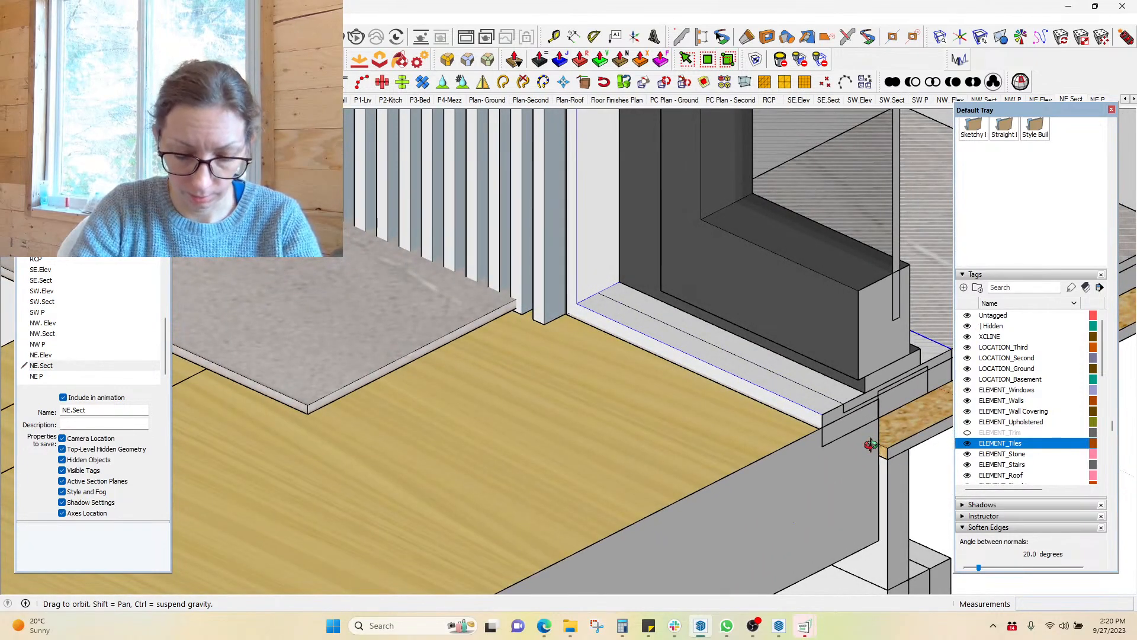
middle_click_drag(847, 441, 382, 397)
scroll(382, 397, "down", 3)
middle_click_drag(770, 399, 545, 413, "shift")
scroll(812, 444, "up", 3)
scroll(958, 472, "up", 4)
scroll(906, 459, "up", 2)
mouse_move(901, 462)
middle_mouse_down()
mouse_move(713, 407)
mouse_move(838, 411)
mouse_move(894, 460)
middle_mouse_up()
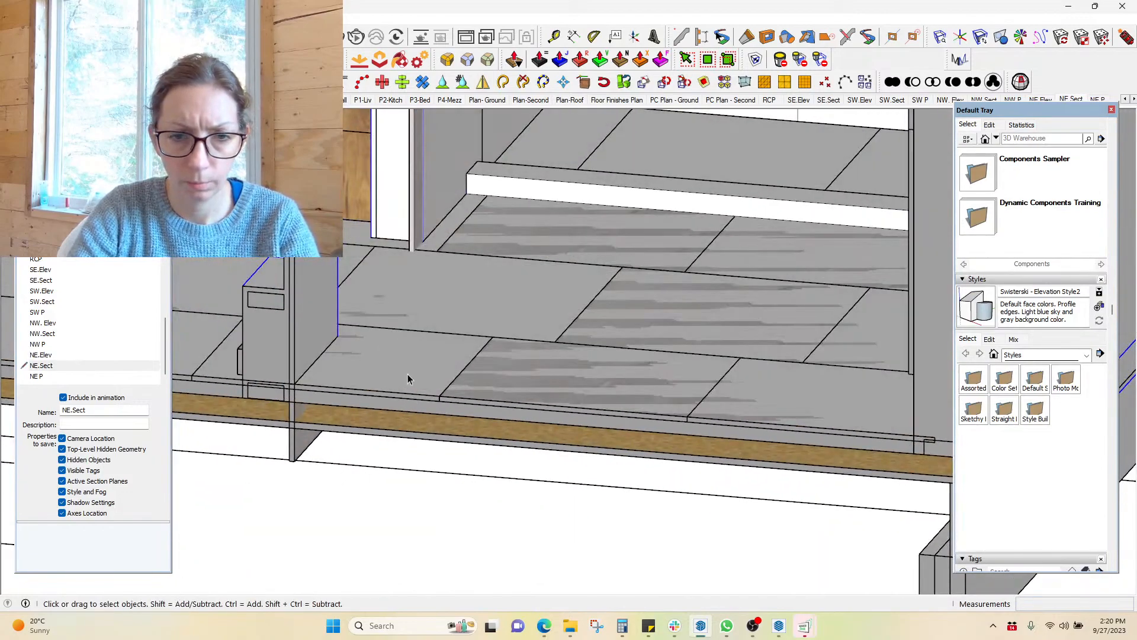
key("Delete")
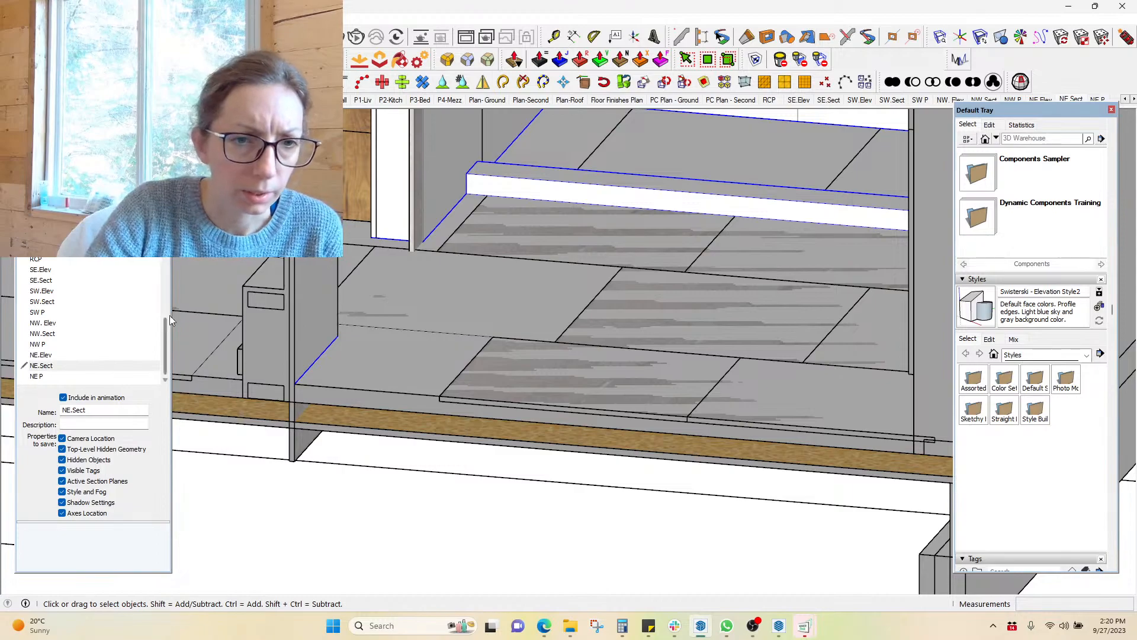
Switch to the All Off scene showing the whole house exterior
left_click_drag(165, 327, 166, 198)
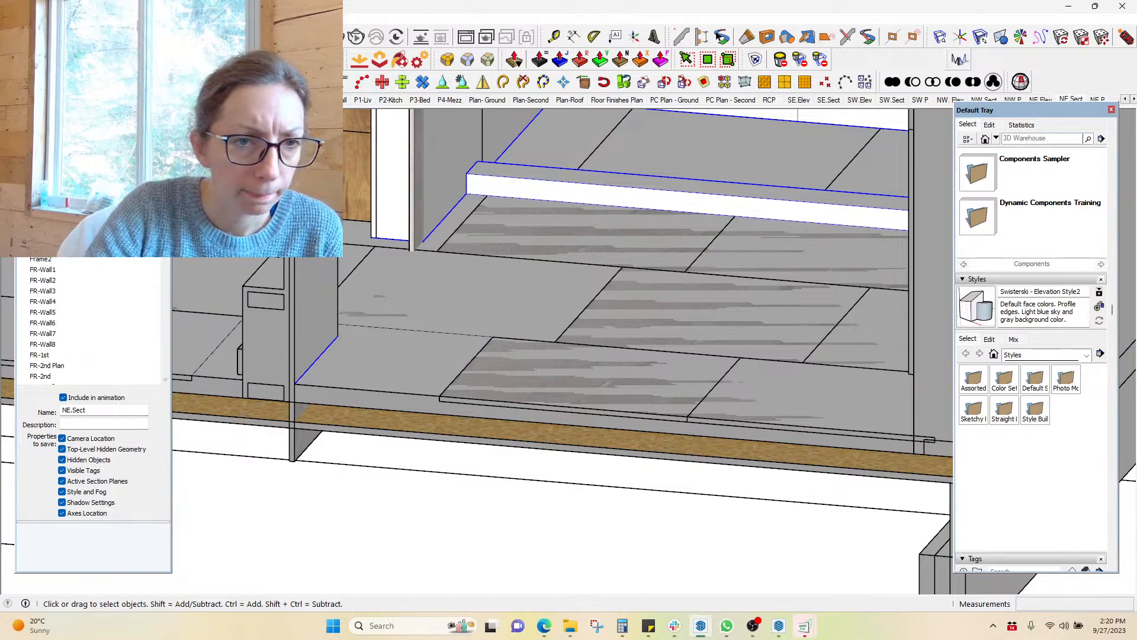
double_click(42, 217)
middle_click_drag(588, 347, 453, 394)
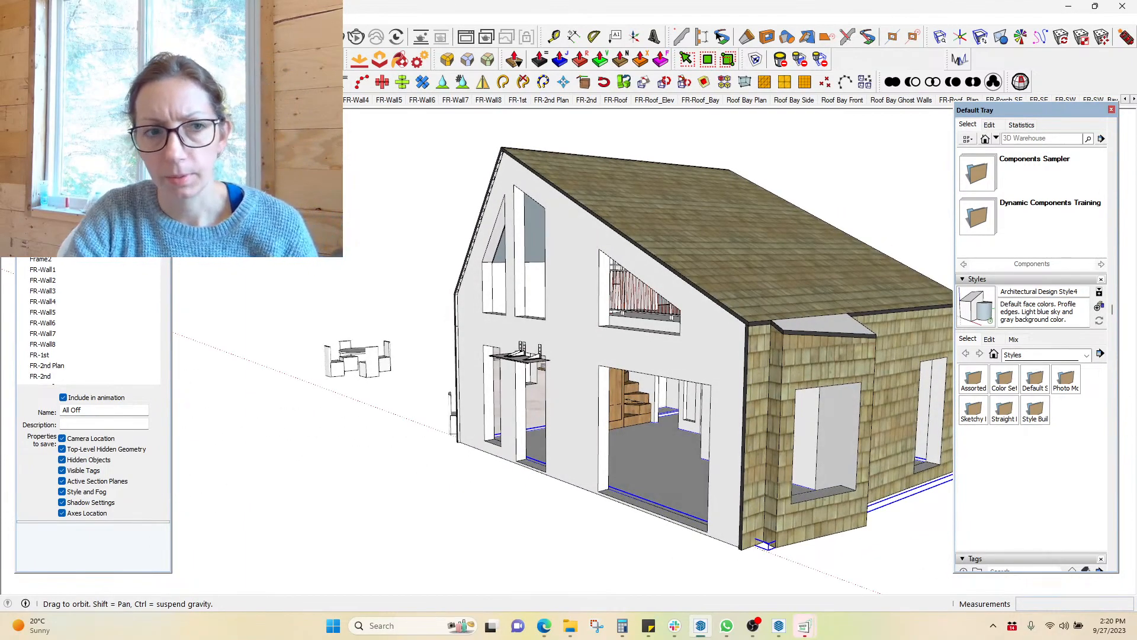
scroll(277, 227, "down", 7)
scroll(243, 216, "up", 8)
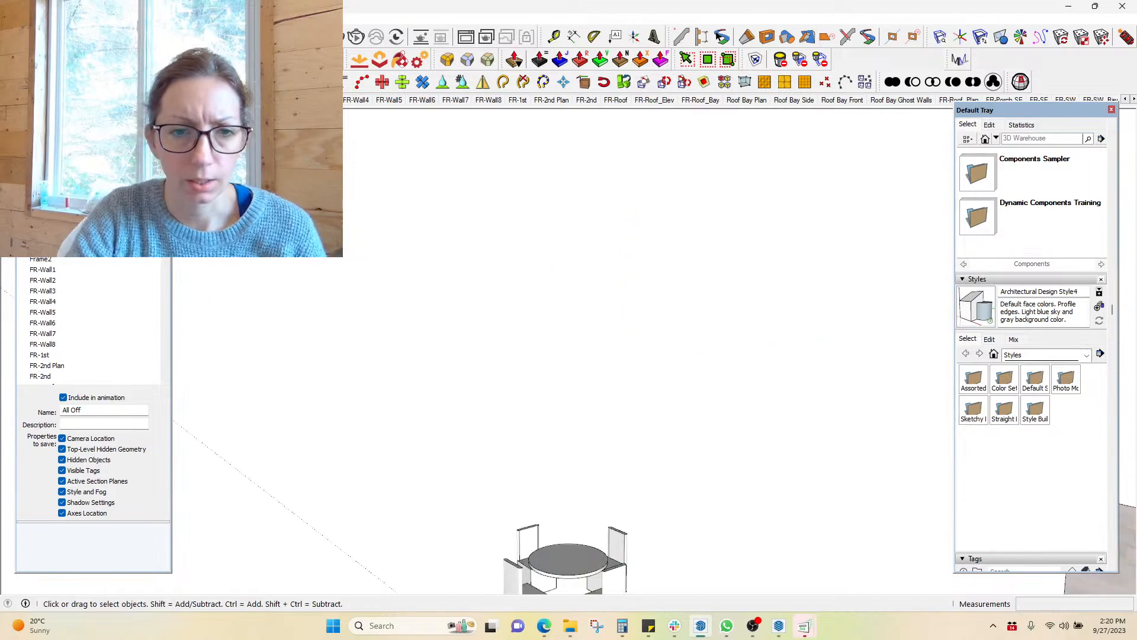
scroll(242, 216, "down", 3)
scroll(671, 428, "up", 5)
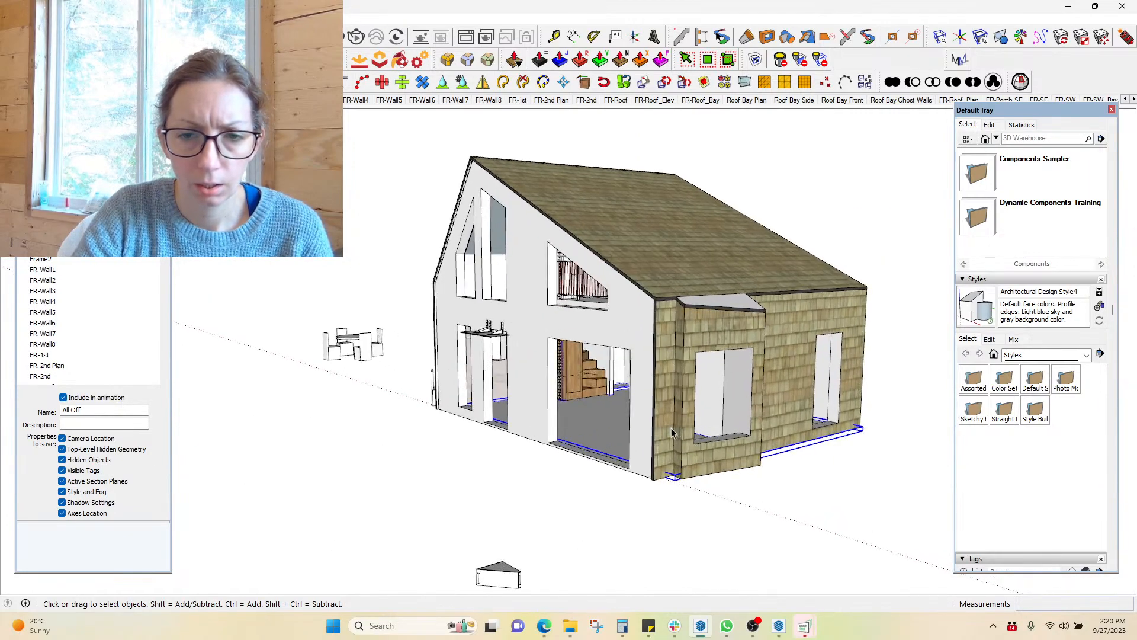
Select the exterior wall group and bring the house to a front view
middle_click_drag(455, 320, 414, 299)
scroll(533, 343, "up", 5)
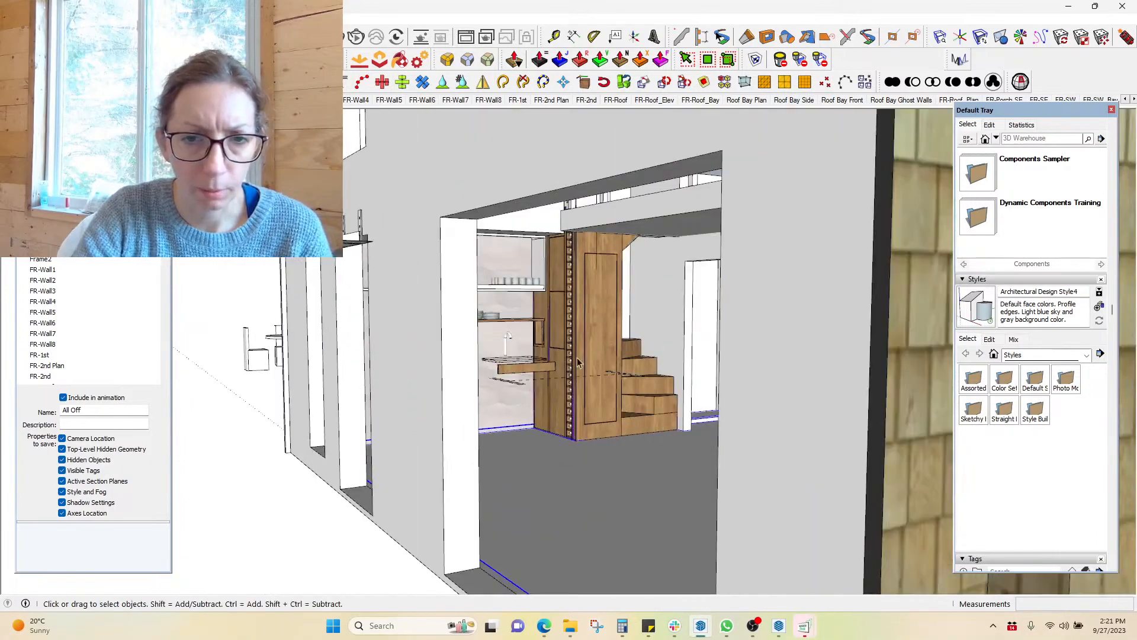
scroll(497, 212, "down", 5)
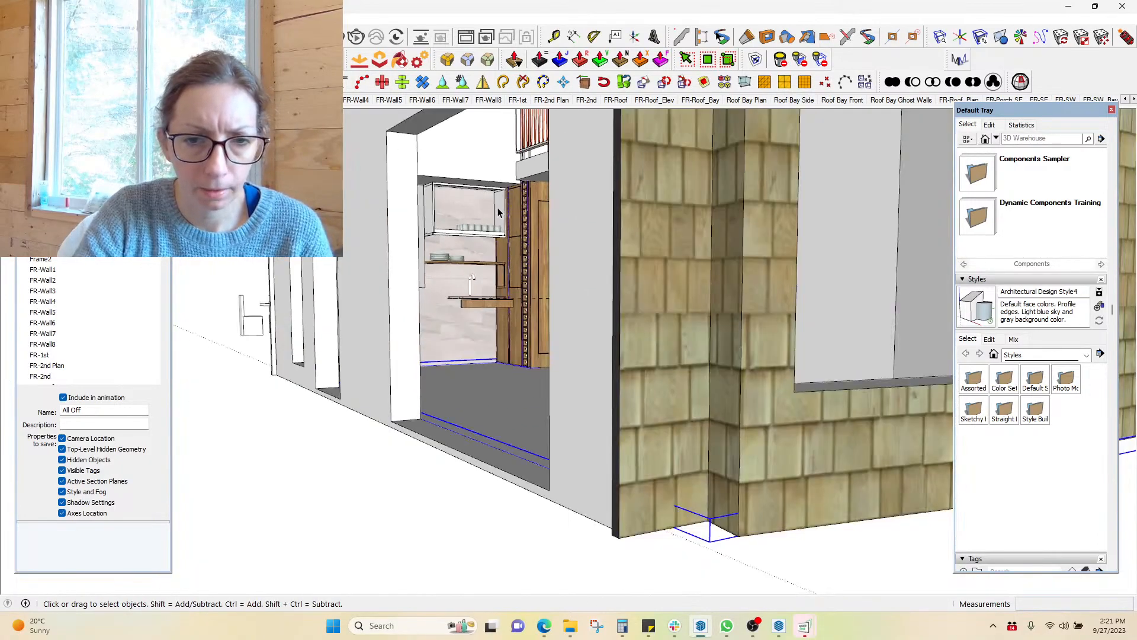
left_click(524, 485)
scroll(478, 453, "down", 6)
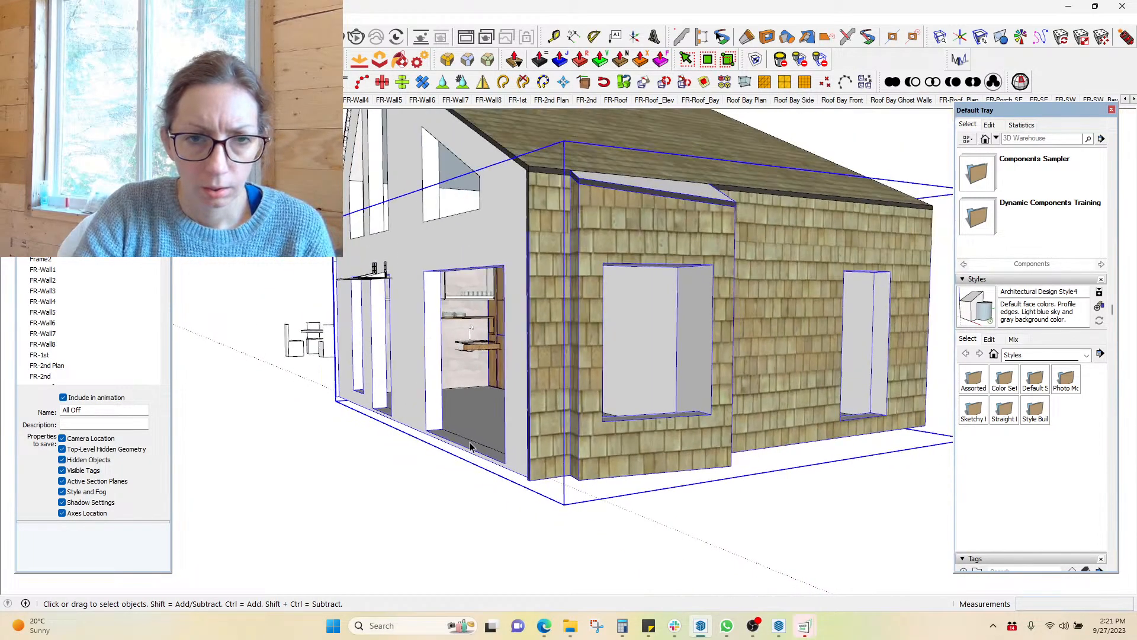
middle_click_drag(514, 453, 633, 459)
Lift the wall group with Move (M) to check it, then cancel the move
key("m")
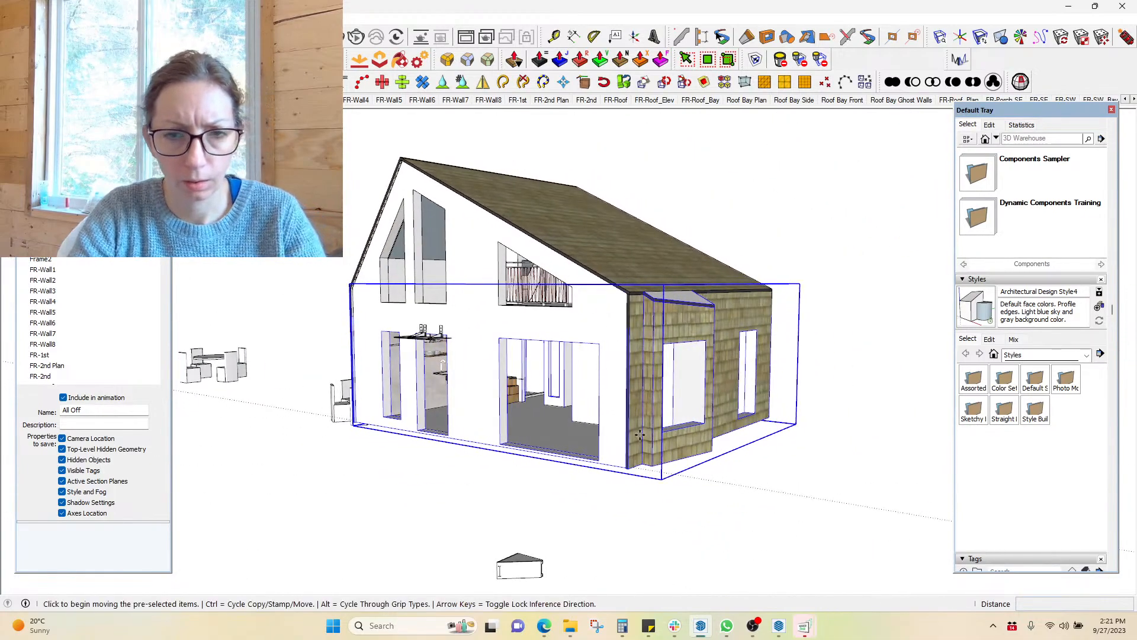
left_click(645, 413)
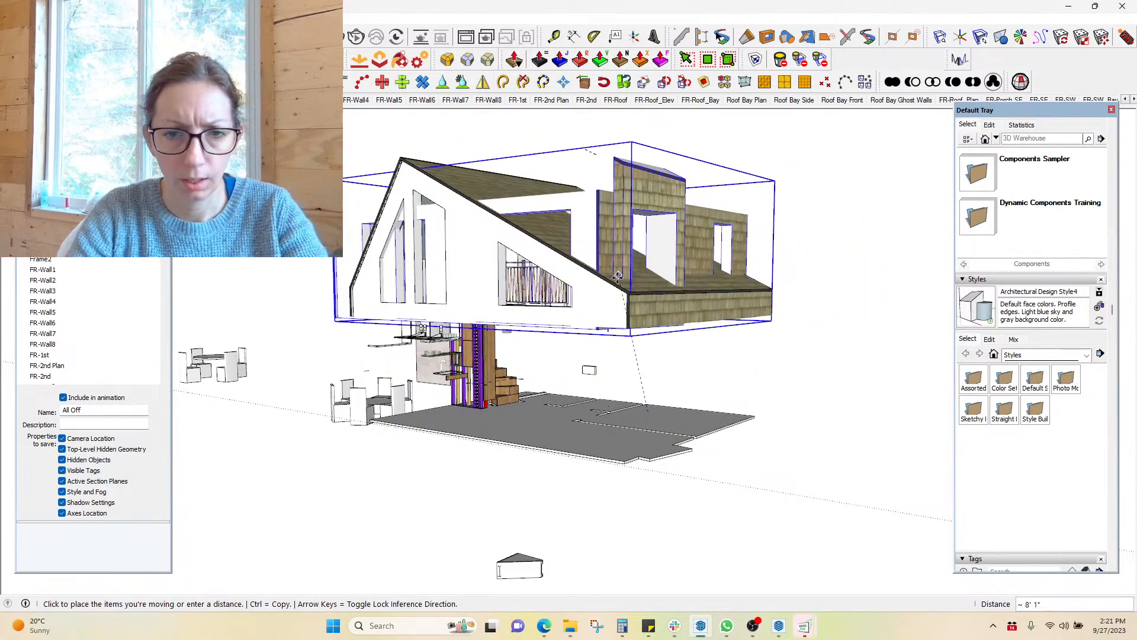
key("Escape")
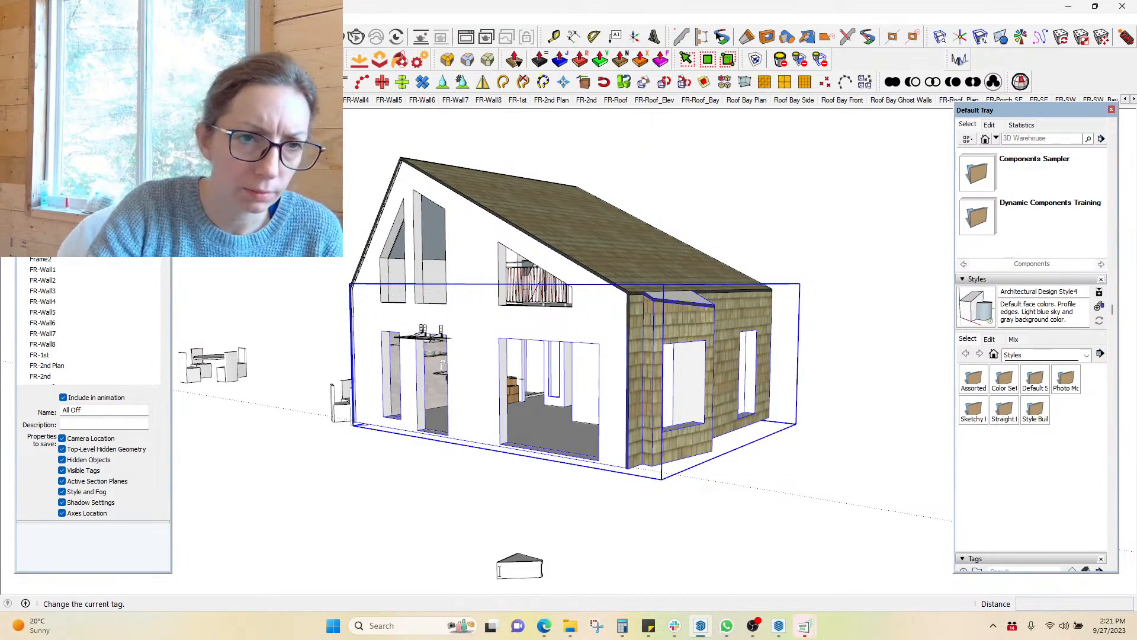
Assign the selected wall group to the ELEMENT_Walls tag
left_click(88, 83)
scroll(89, 314, "down", 5)
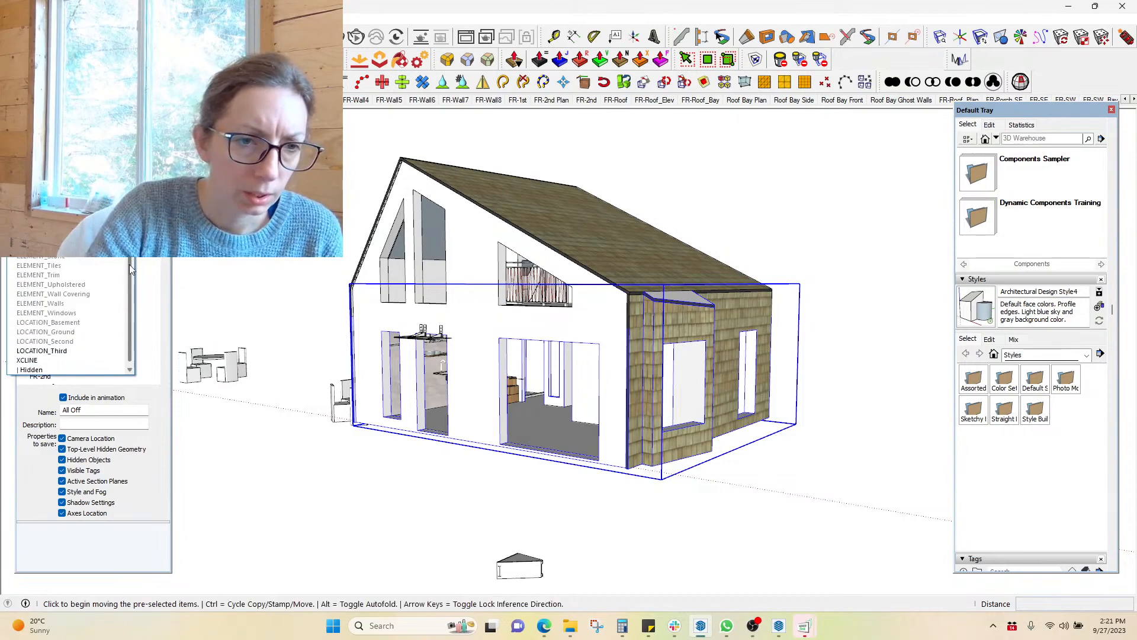
left_click(104, 304)
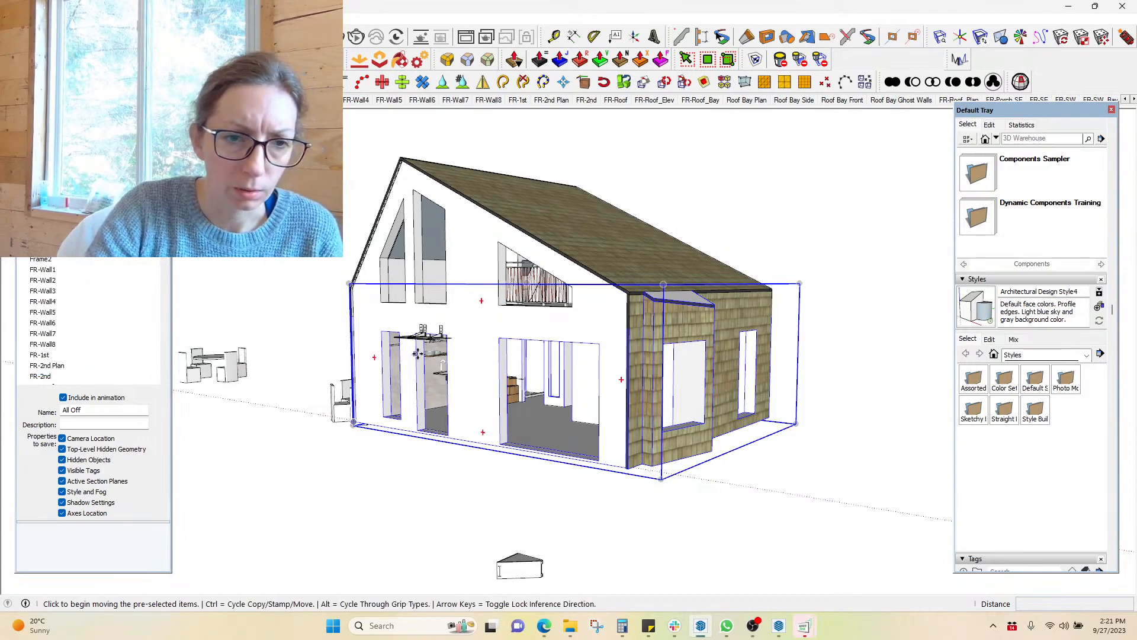
key("space")
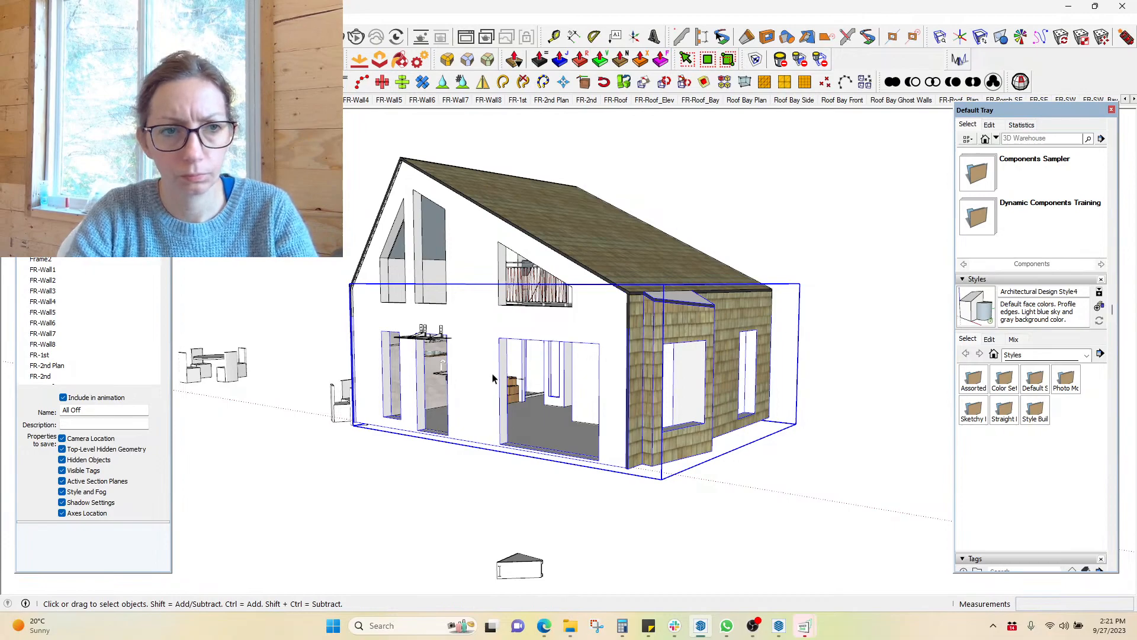
left_click(83, 82)
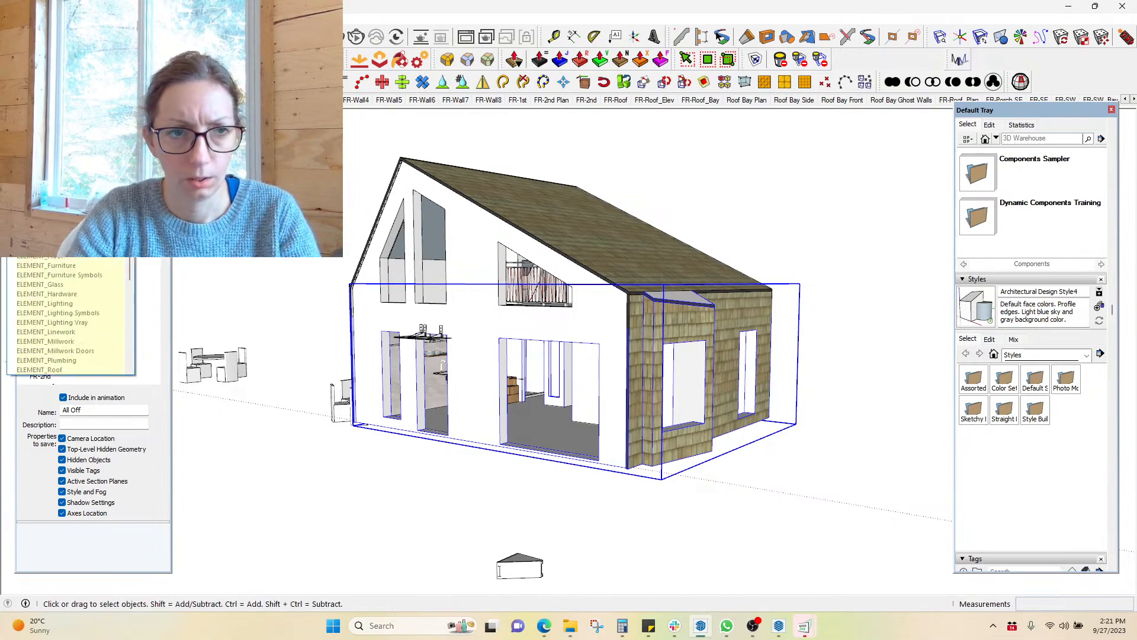
left_click_drag(129, 208, 129, 285)
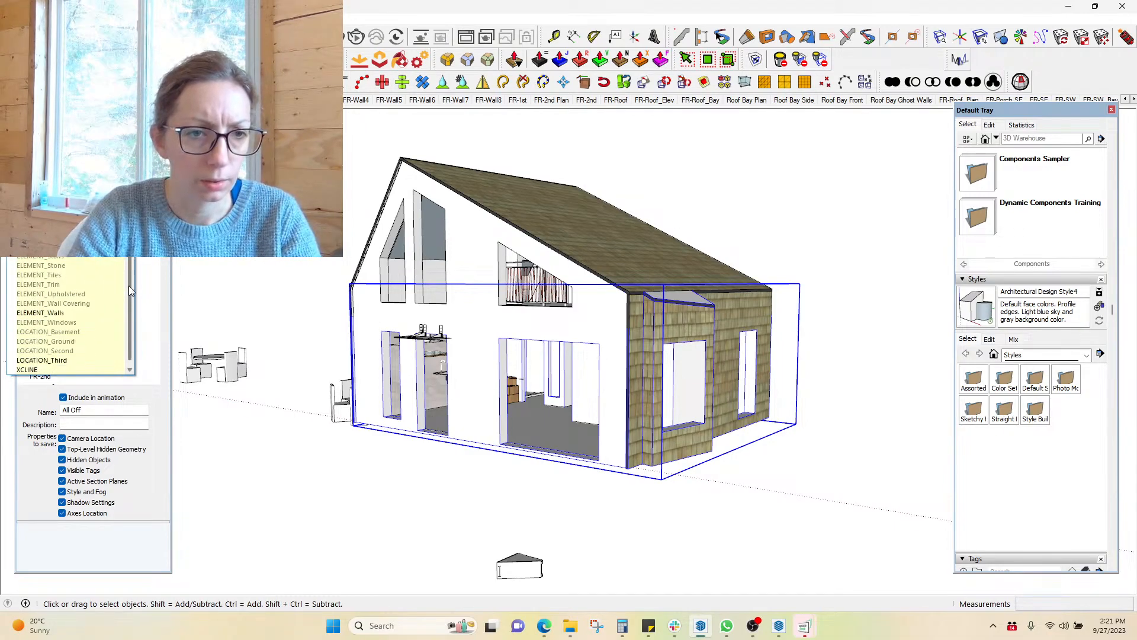
left_click(90, 311)
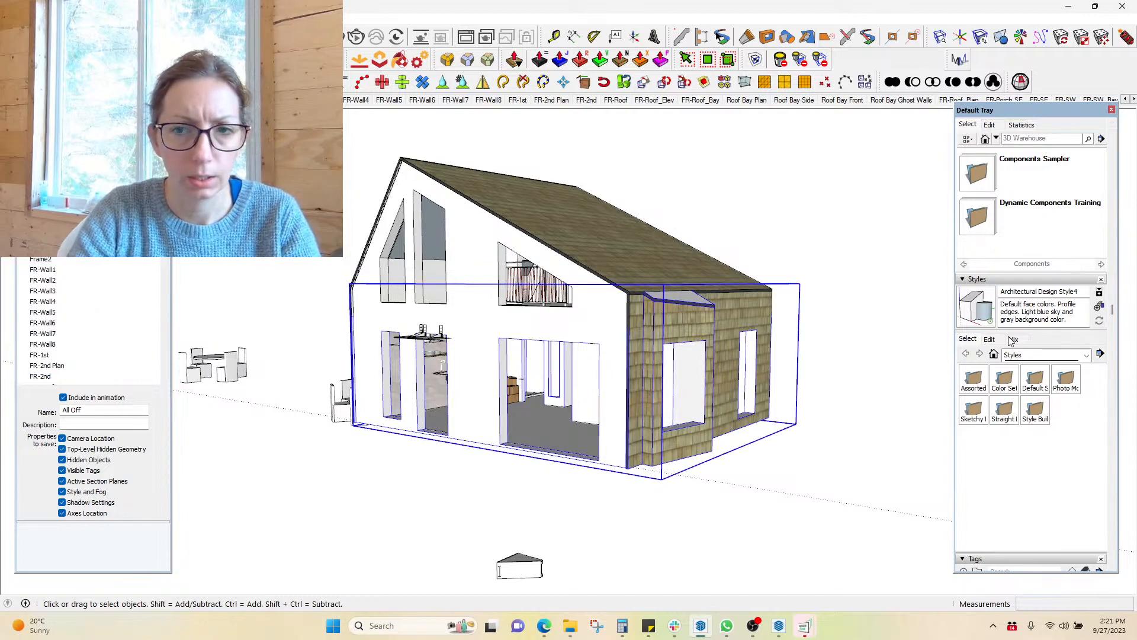
Make Untagged the current tag and hide the ELEMENT_Walls tag
scroll(1117, 365, "down", 5)
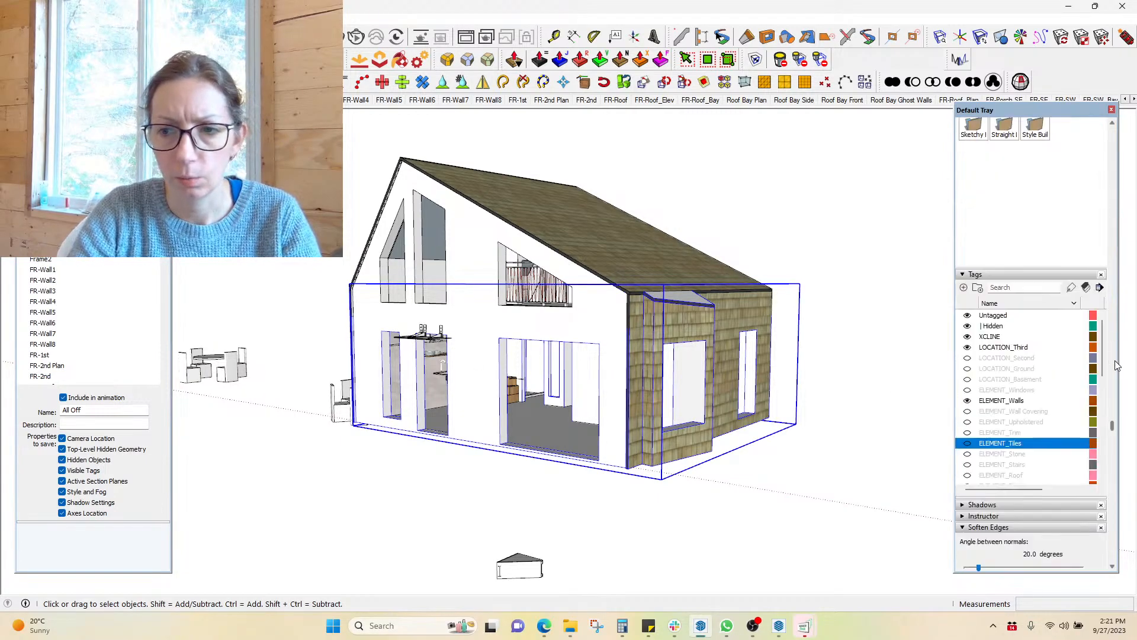
left_click(967, 400)
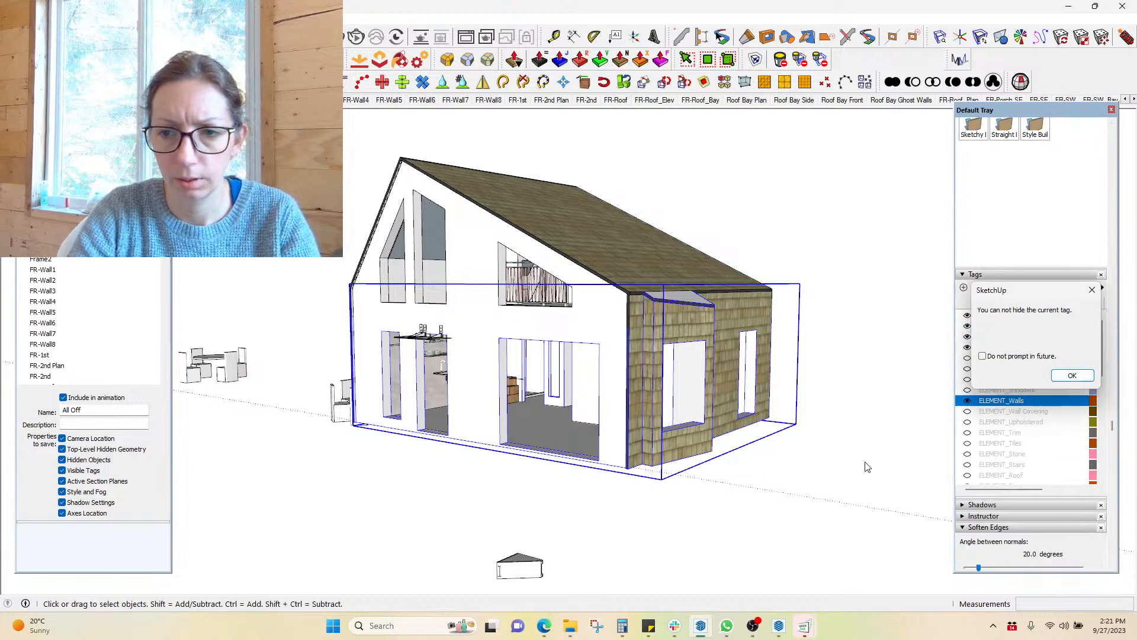
left_click(1071, 375)
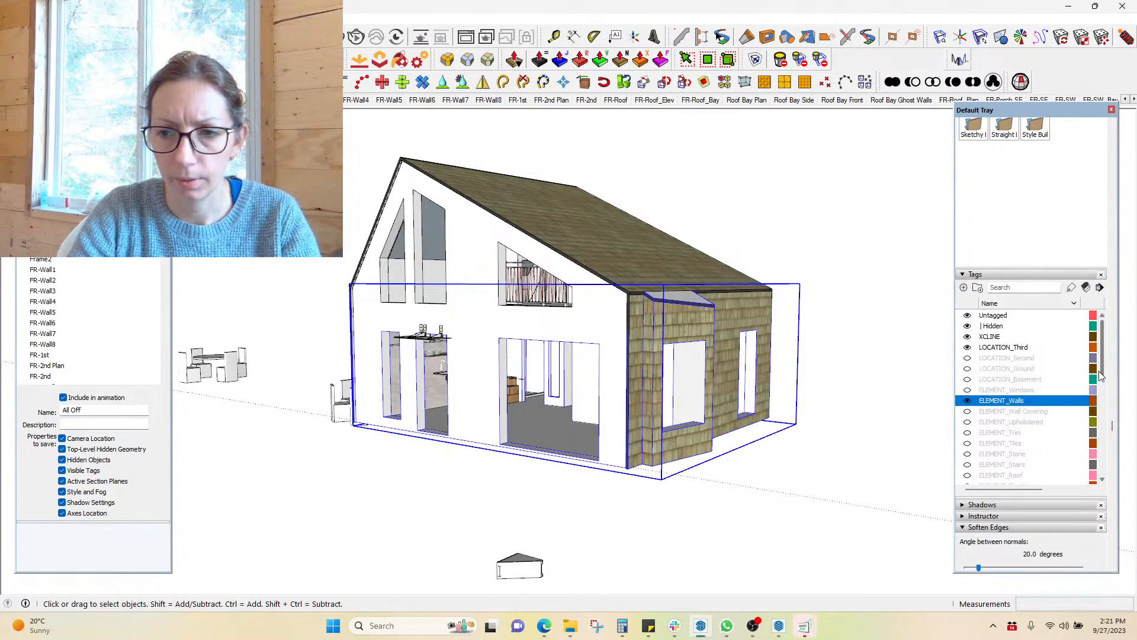
left_click(1019, 317)
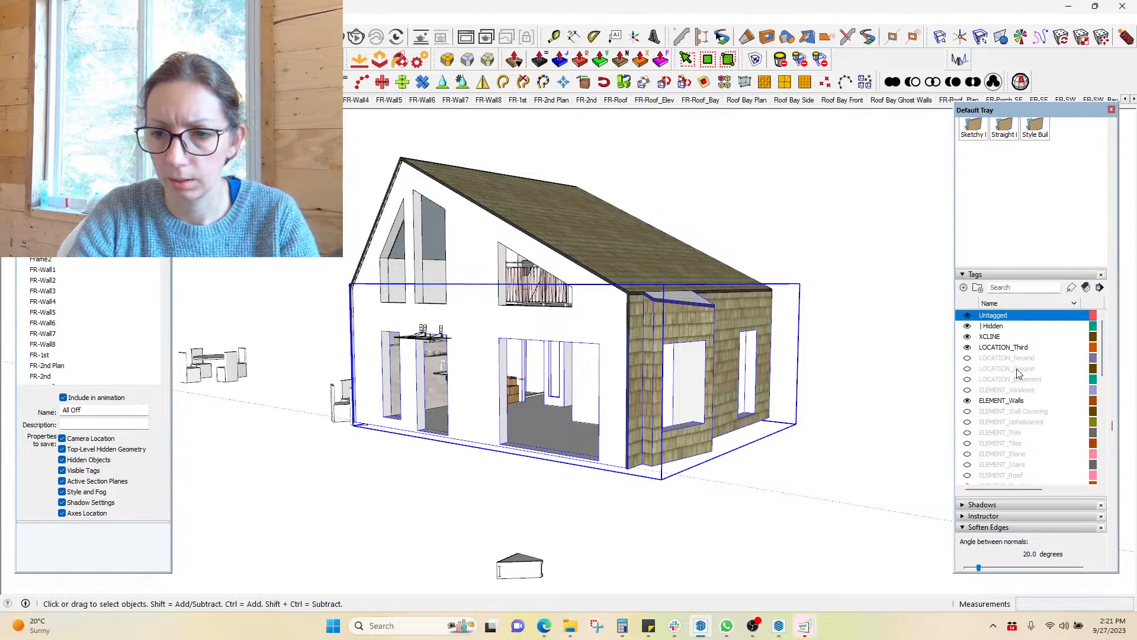
left_click_drag(955, 448, 857, 448)
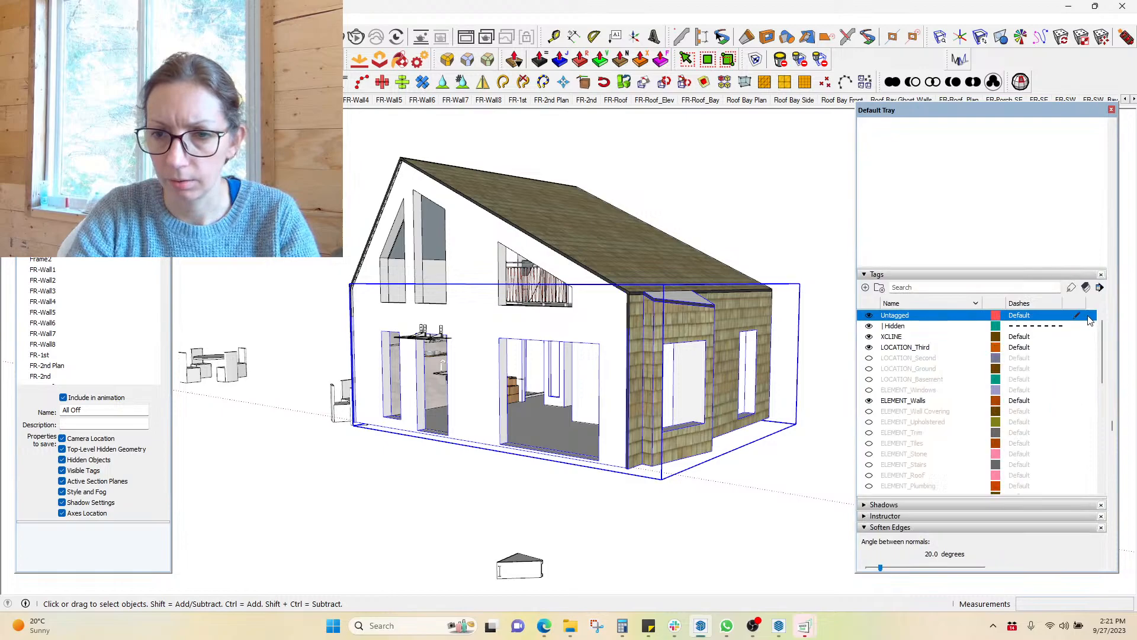
left_click(869, 401)
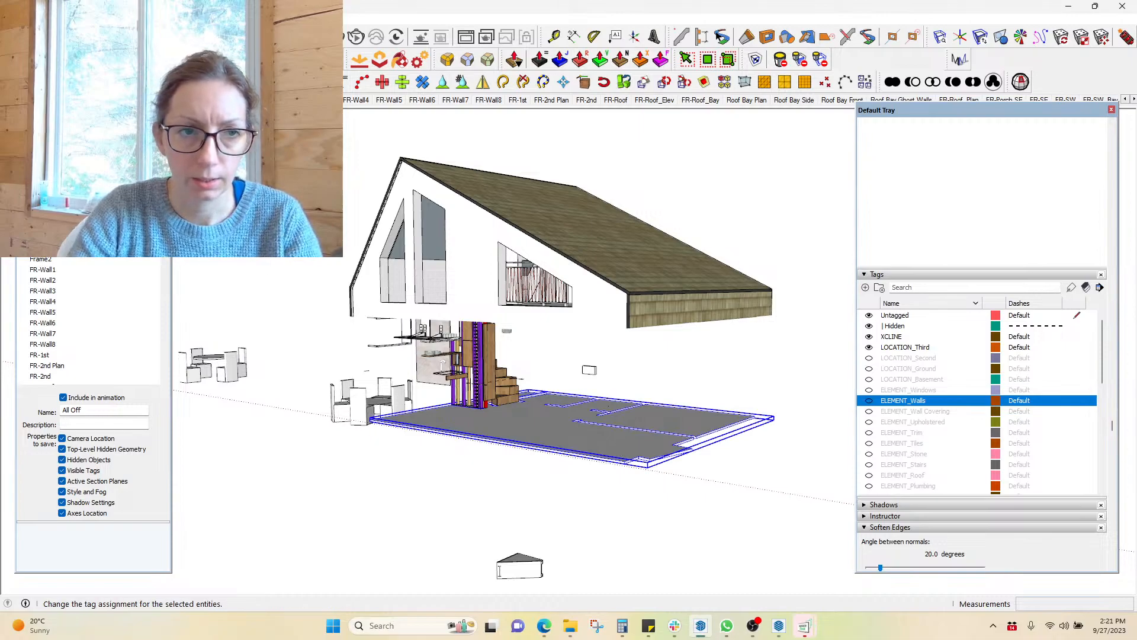
Move the selected floor onto a hidden tag
left_click(128, 81)
left_click(92, 256)
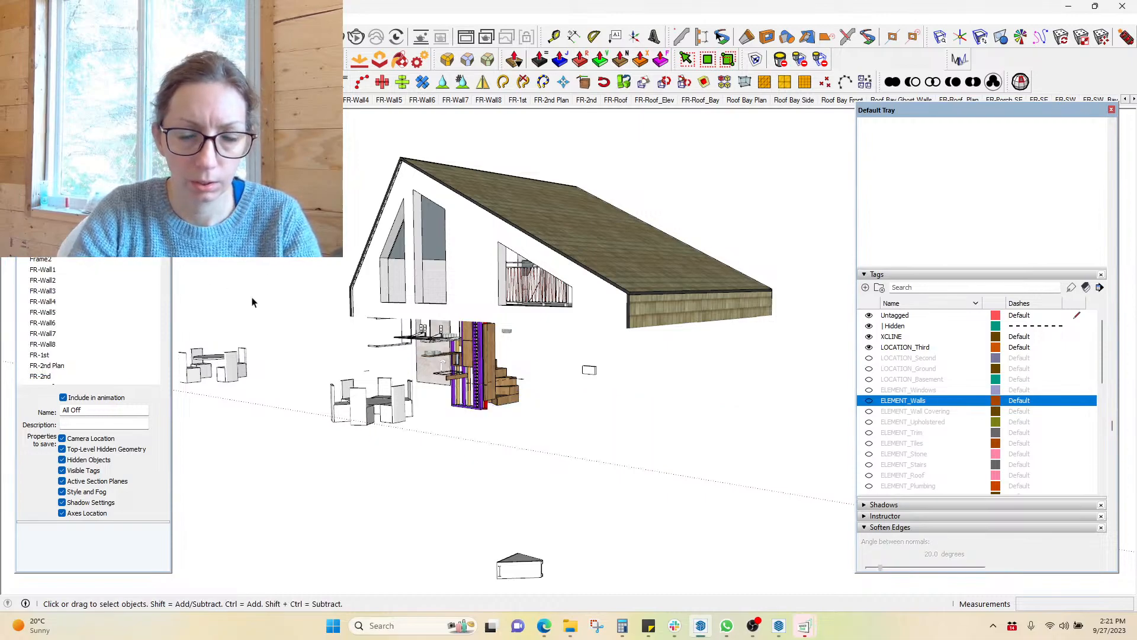
scroll(379, 414, "up", 2)
Move both table-and-chair sets onto a hidden tag
left_click(306, 400)
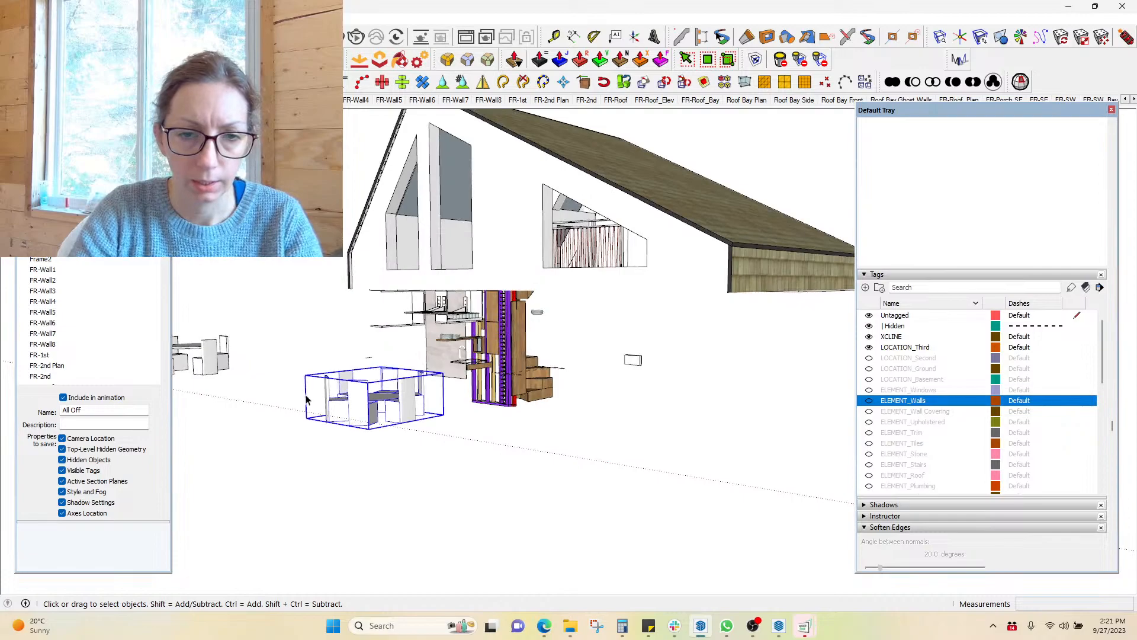
scroll(543, 324, "down", 5)
middle_click_drag(525, 358, 548, 438)
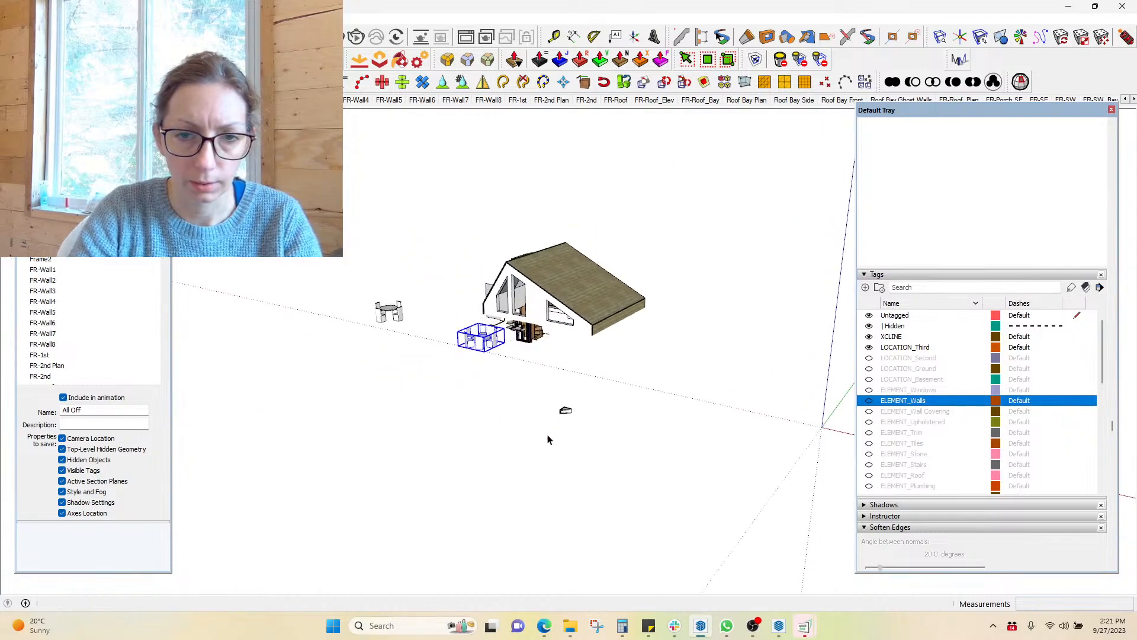
scroll(499, 357, "up", 1)
left_click(368, 305, "shift")
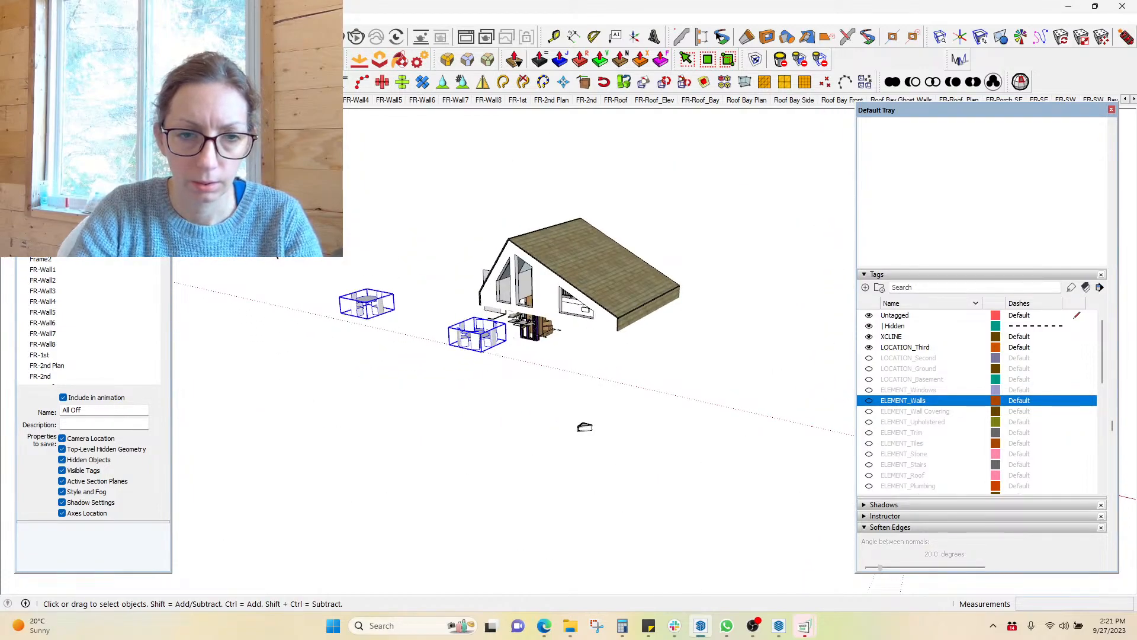
left_click(103, 243)
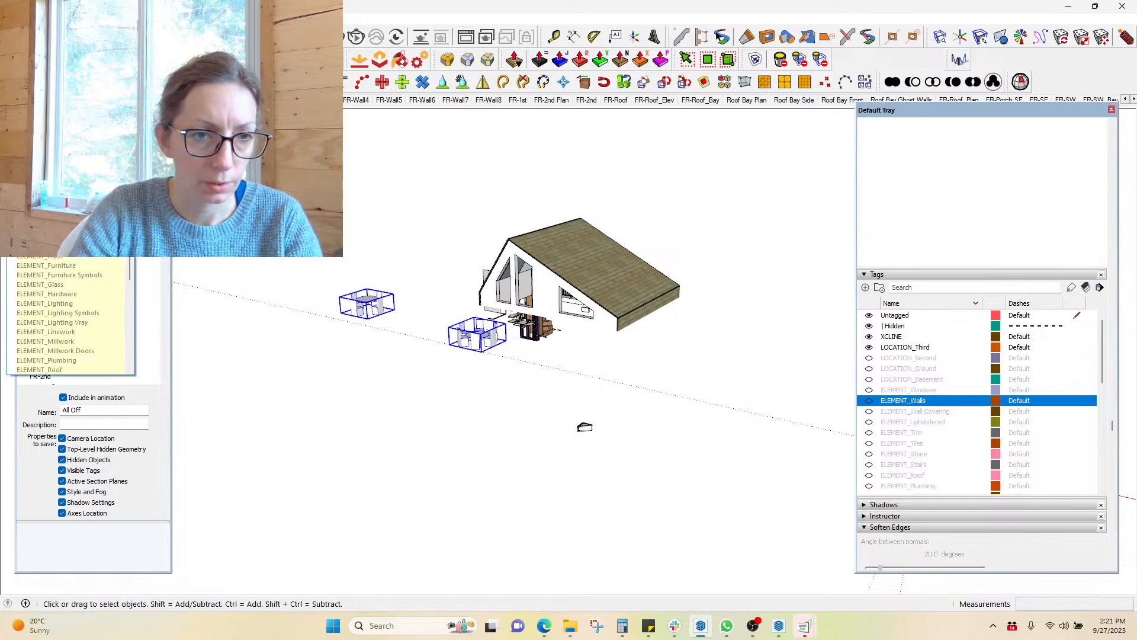
left_click(87, 273)
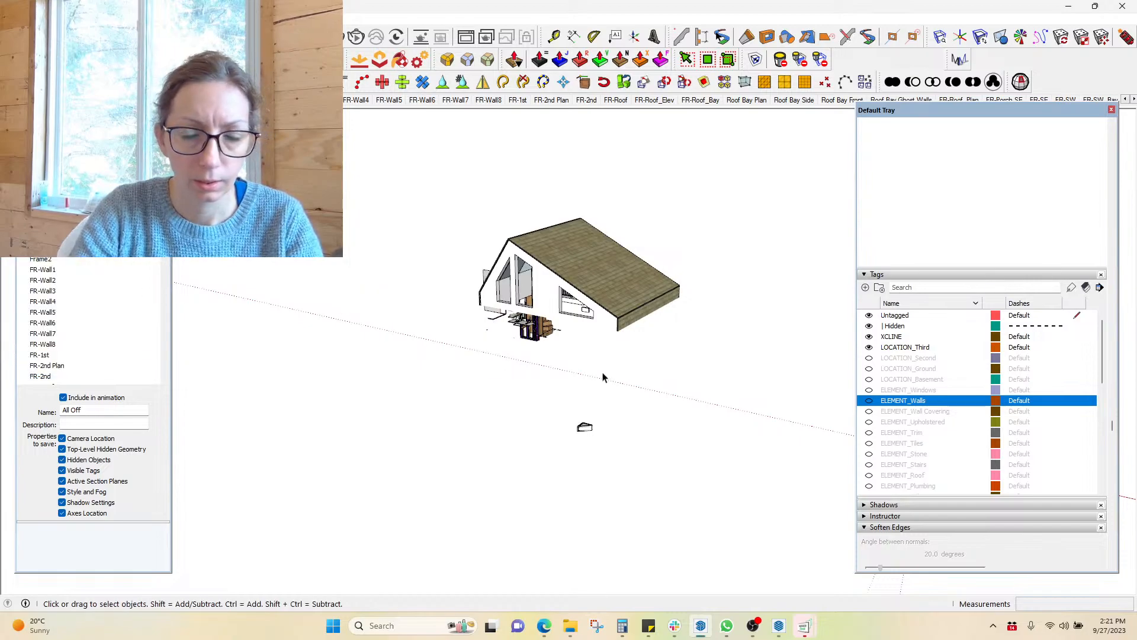
scroll(619, 434, "up", 3)
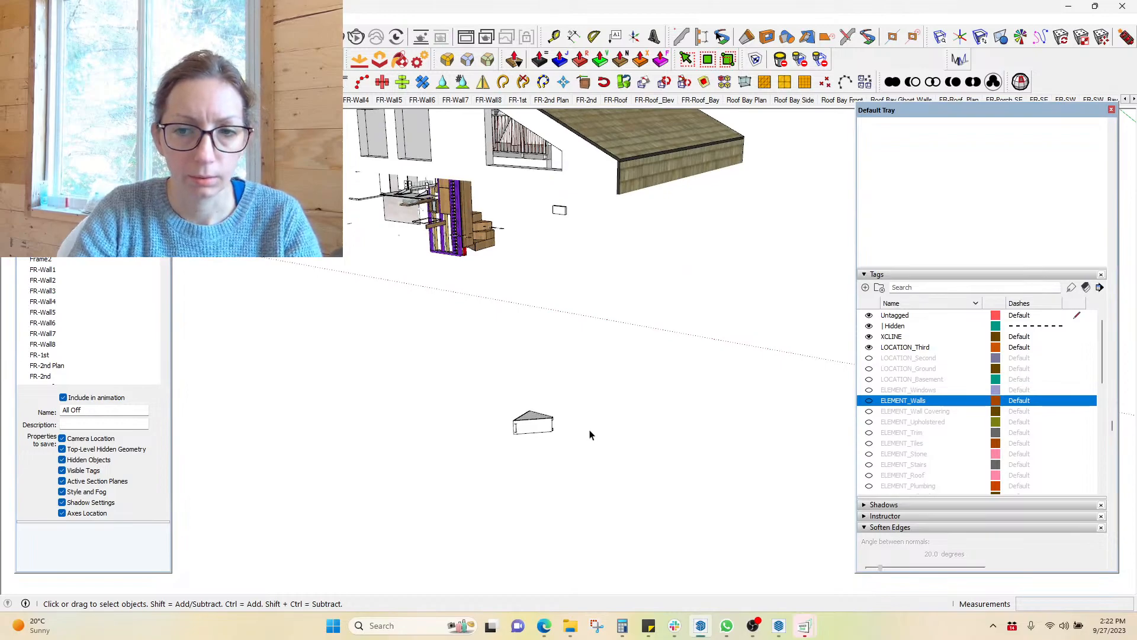
Select the wall, stairs and shelves, then drop the stair treads from the selection
mouse_move(552, 430)
middle_mouse_down()
mouse_move(659, 223)
mouse_move(672, 229)
mouse_move(686, 211)
mouse_move(668, 203)
mouse_move(350, 236)
middle_mouse_up()
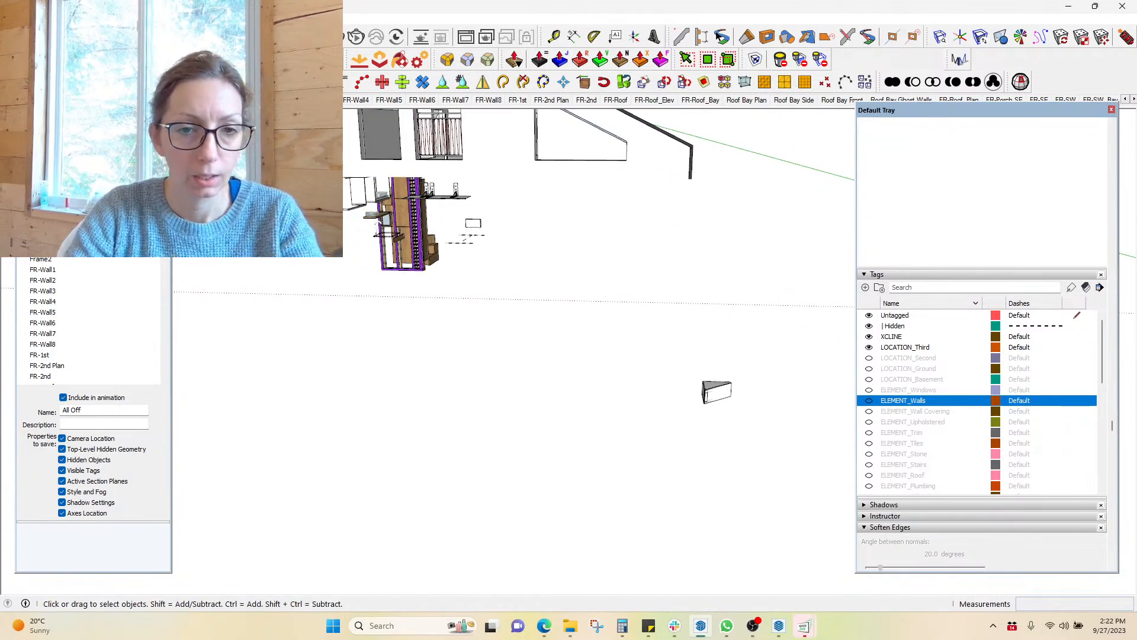
scroll(398, 237, "up", 5)
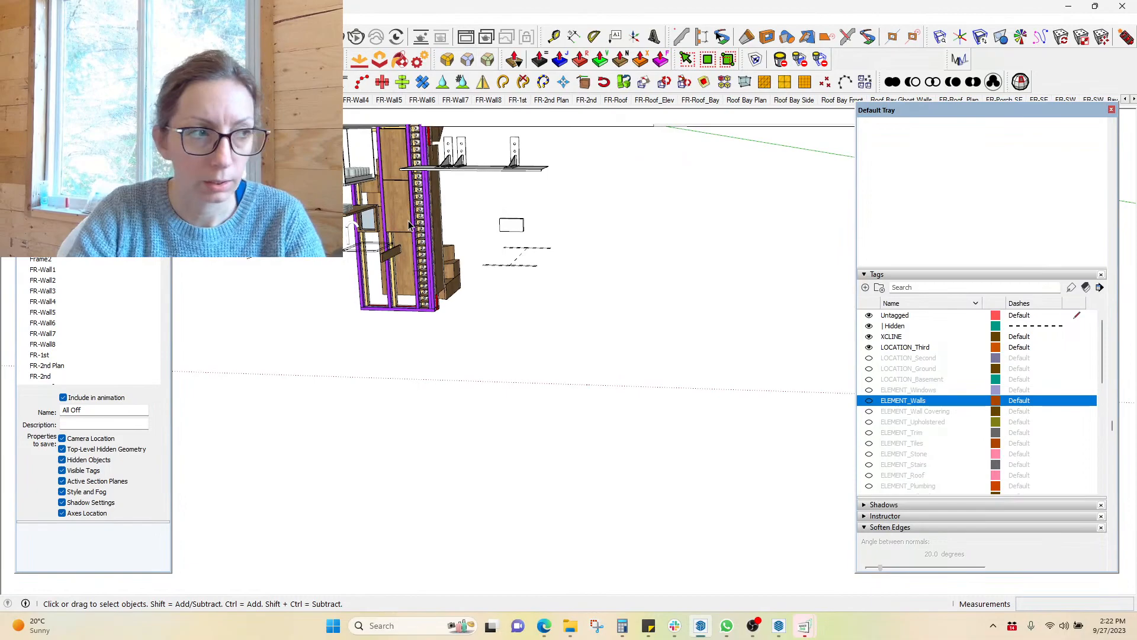
mouse_move(473, 302)
middle_mouse_down()
mouse_move(353, 304)
mouse_move(357, 339)
middle_mouse_up()
scroll(580, 443, "down", 3)
mouse_move(544, 368)
middle_mouse_down()
mouse_move(540, 294)
mouse_move(444, 302)
middle_mouse_up()
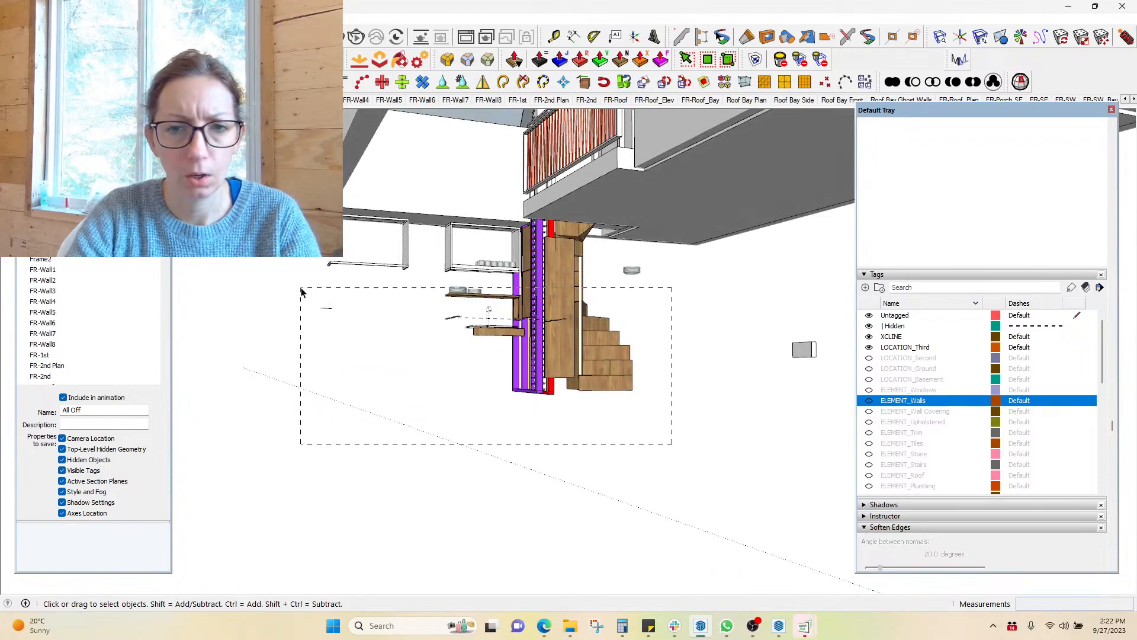
left_click_drag(301, 291, 301, 290)
left_click(574, 437)
middle_click_drag(575, 438, 723, 460)
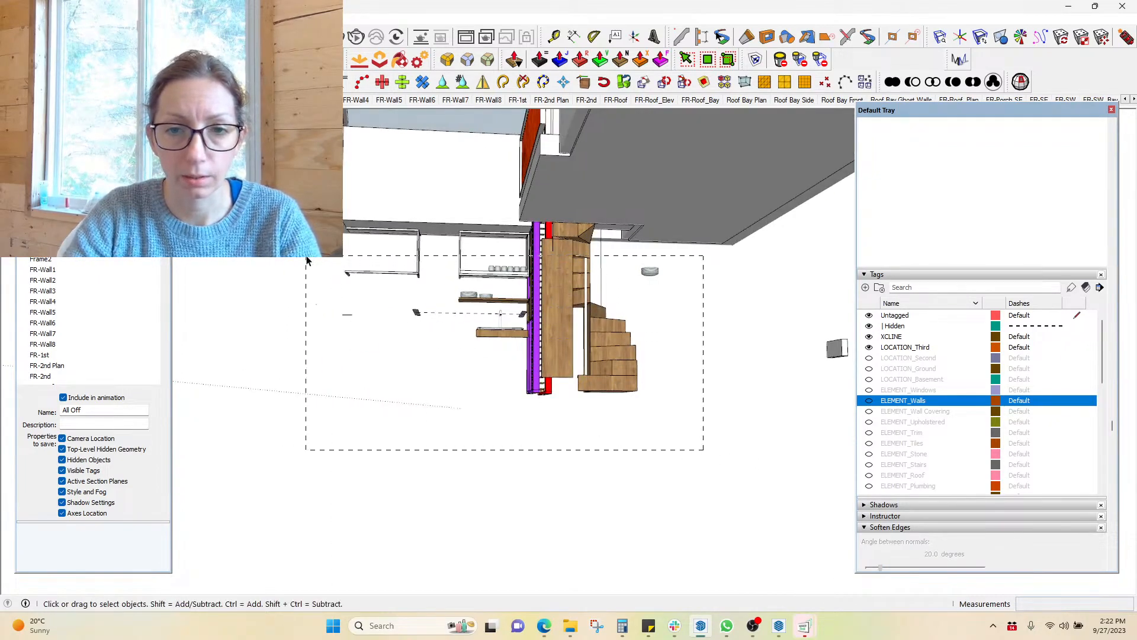
left_click_drag(306, 258, 308, 258)
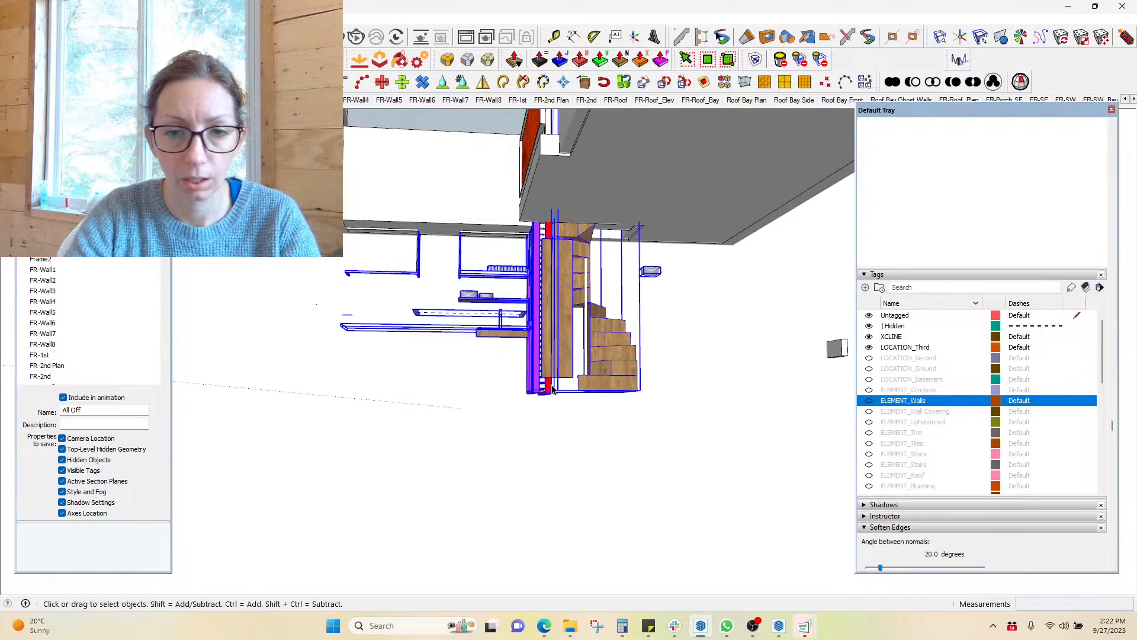
mouse_move(549, 384)
middle_mouse_down()
mouse_move(609, 337)
mouse_move(713, 363)
mouse_move(634, 325)
middle_mouse_up()
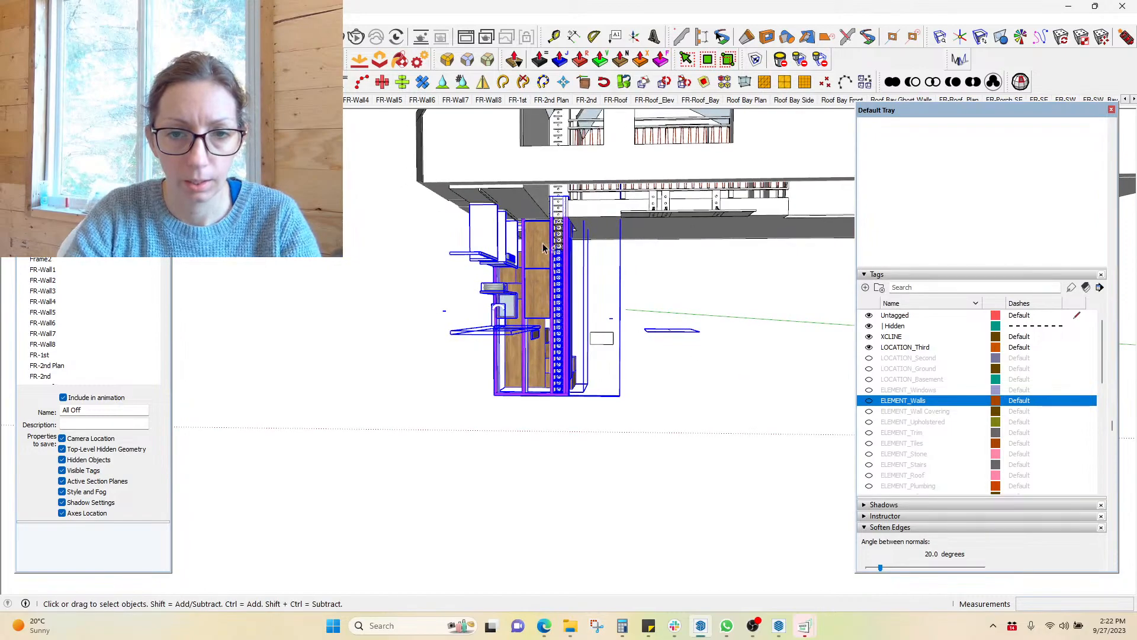
left_click_drag(548, 239, 566, 412, "shift")
Remove the plate stacks on the dish shelf and the faucet from the selection
mouse_move(560, 398)
middle_mouse_down()
mouse_move(300, 399)
mouse_move(508, 286)
middle_mouse_up()
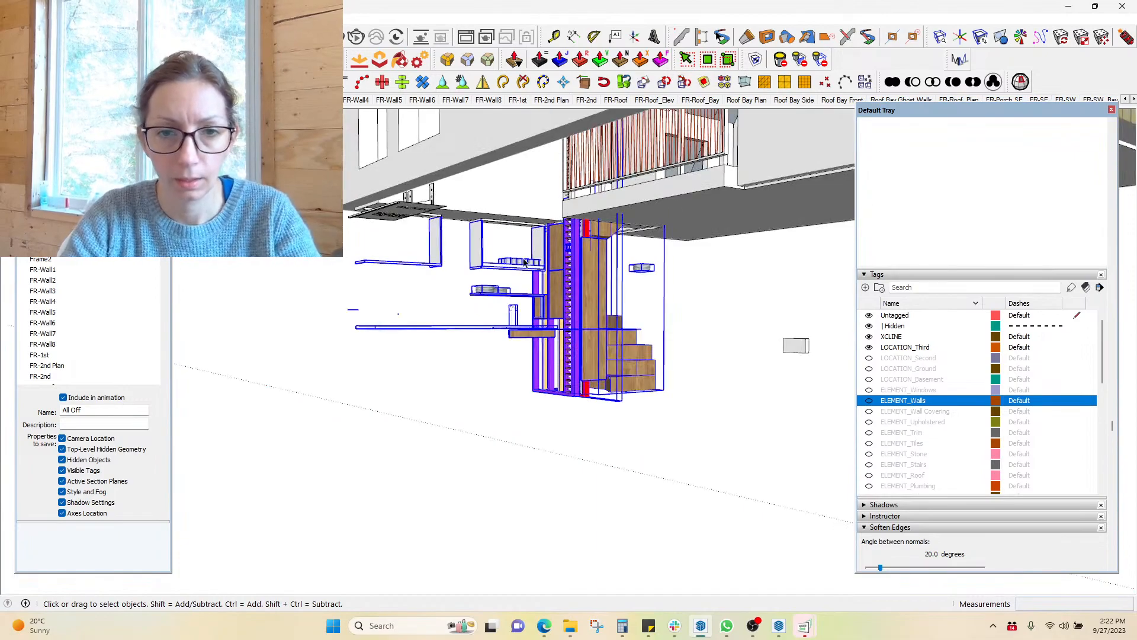
scroll(526, 260, "up", 3)
scroll(525, 261, "down", 3)
middle_click_drag(526, 262, 403, 280)
scroll(529, 262, "up", 3)
scroll(529, 262, "up", 2)
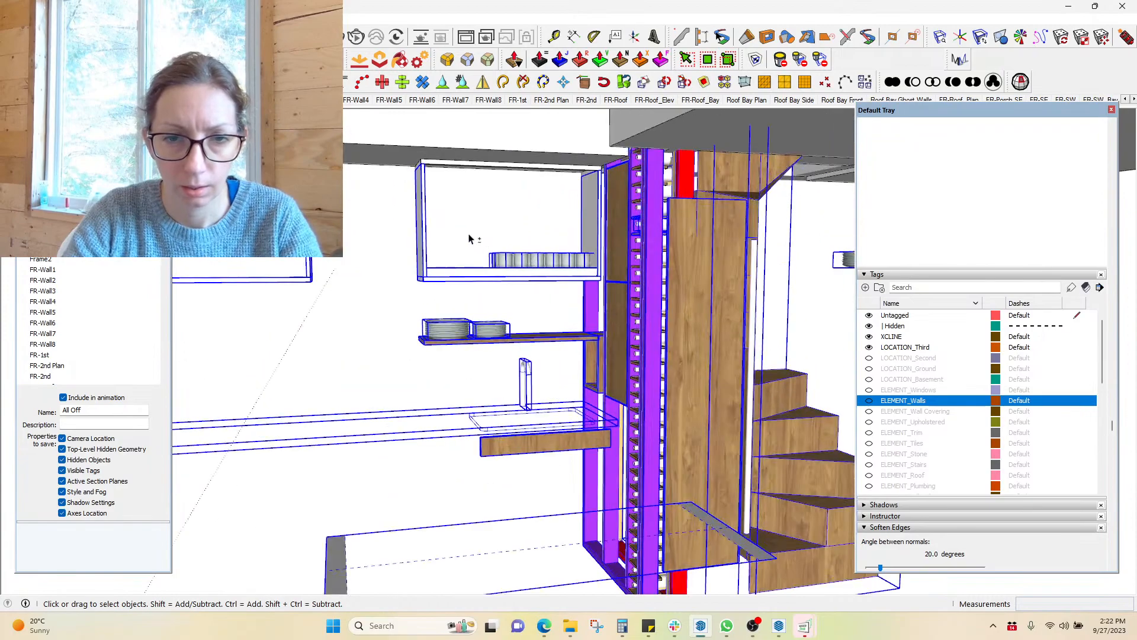
left_click_drag(392, 307, 539, 350, "shift")
left_click(525, 364, "shift")
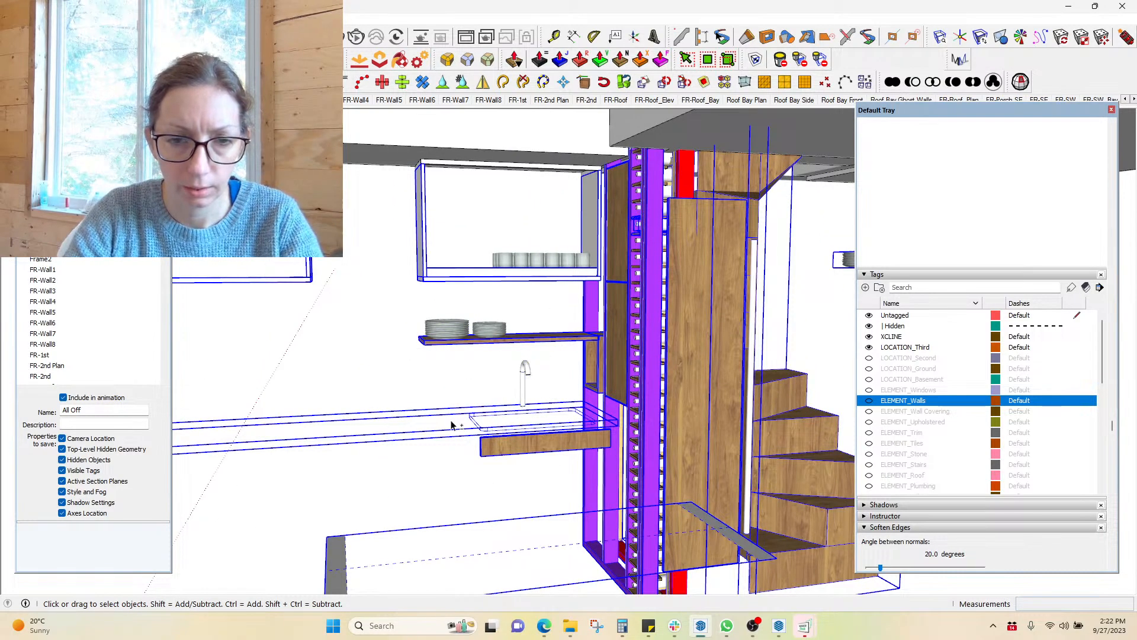
scroll(527, 293, "down", 5)
Put the selected shelves, cabinetry and stair woodwork on the ELEMENT_Millwork tag
middle_click_drag(527, 292, 652, 290)
scroll(578, 302, "up", 2)
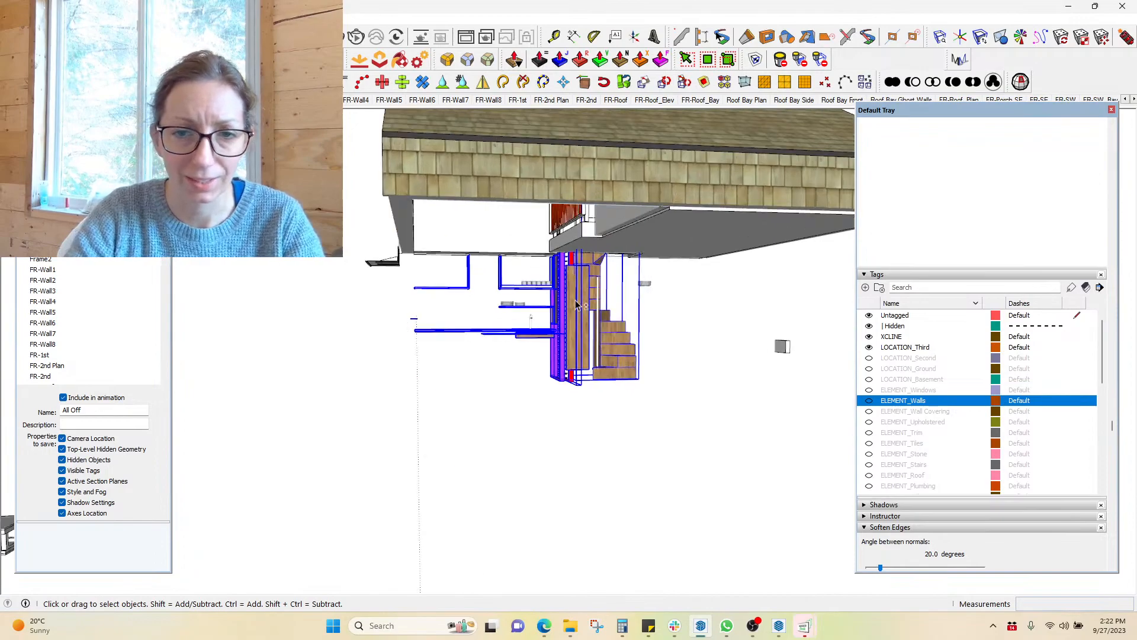
middle_click_drag(577, 305, 460, 356)
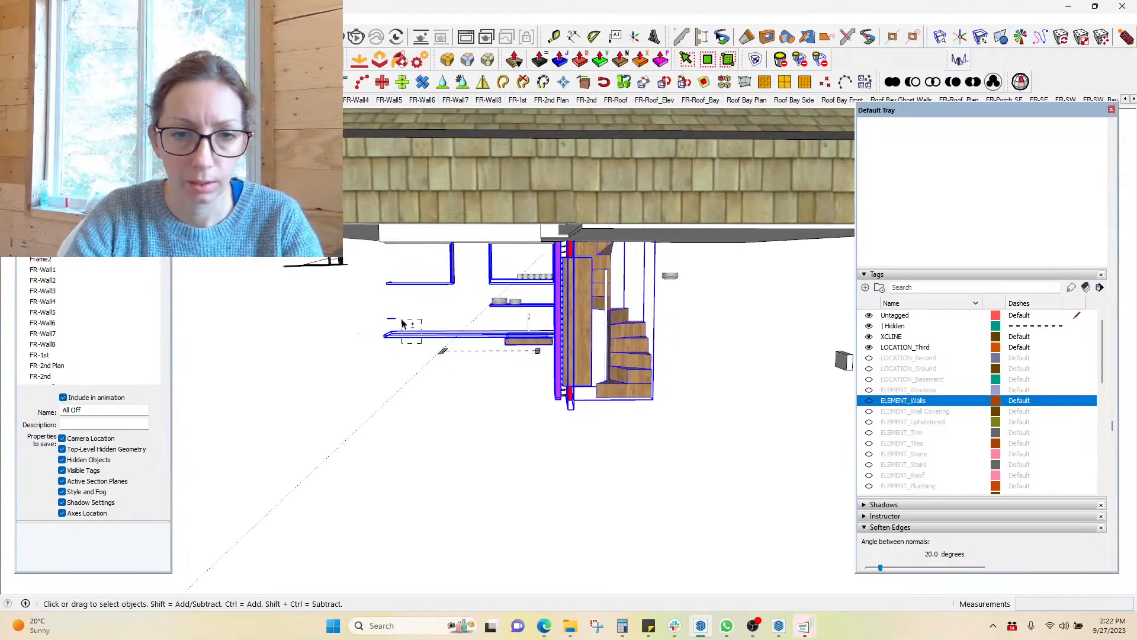
middle_click_drag(390, 351, 676, 343)
scroll(672, 342, "up", 8)
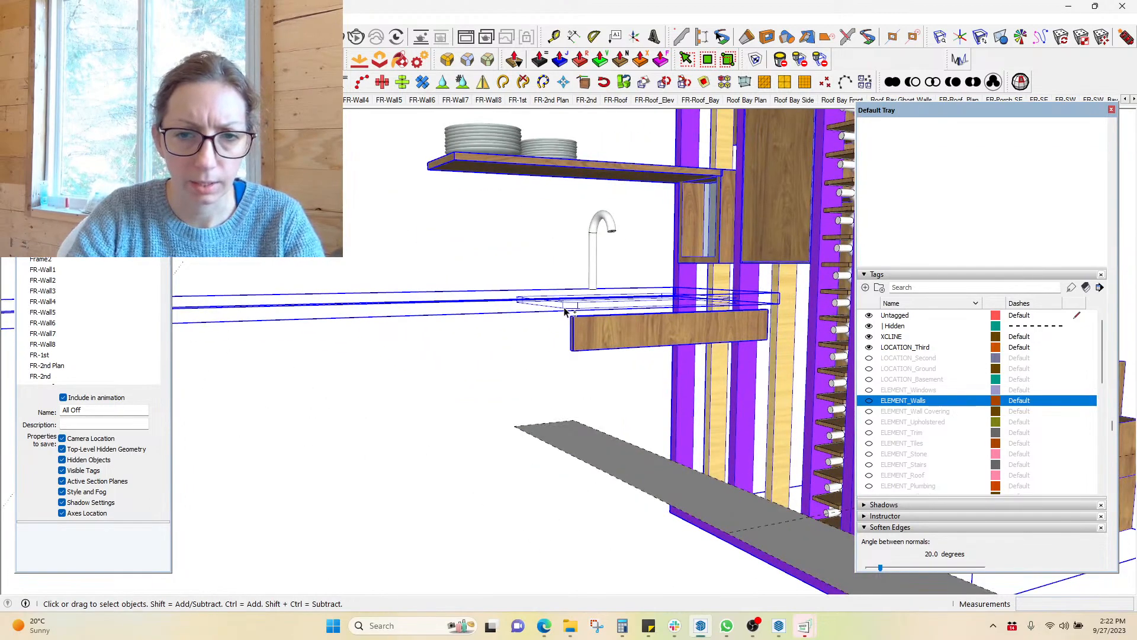
scroll(565, 309, "down", 7)
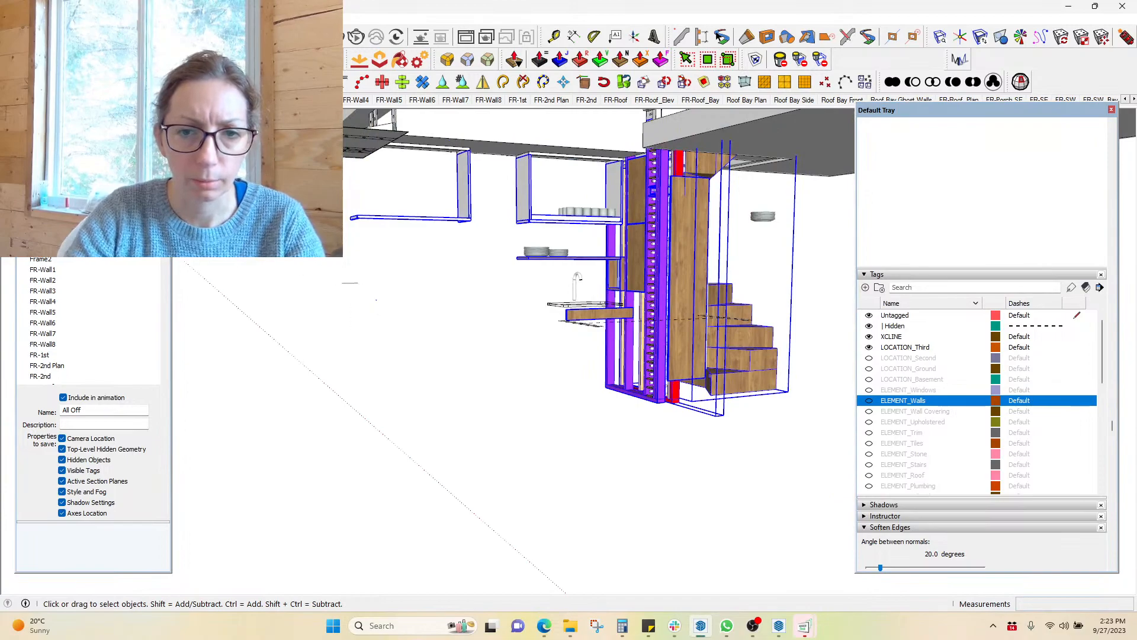
left_click(118, 82)
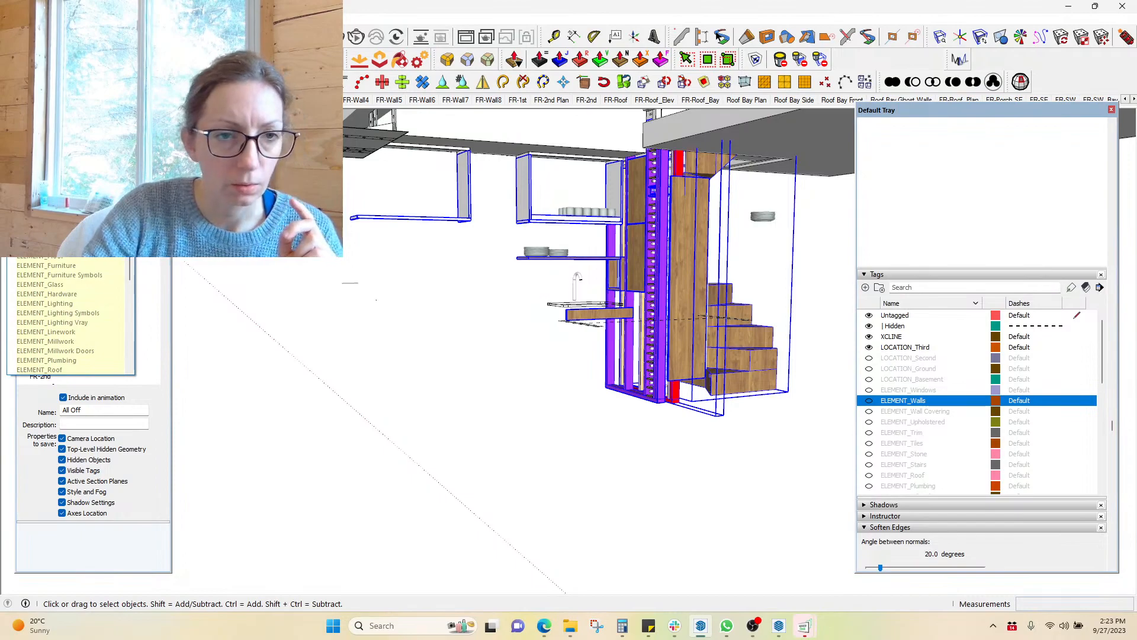
left_click(63, 343)
Move the stair pieces in the column onto a hidden tag
middle_click_drag(685, 411, 545, 384)
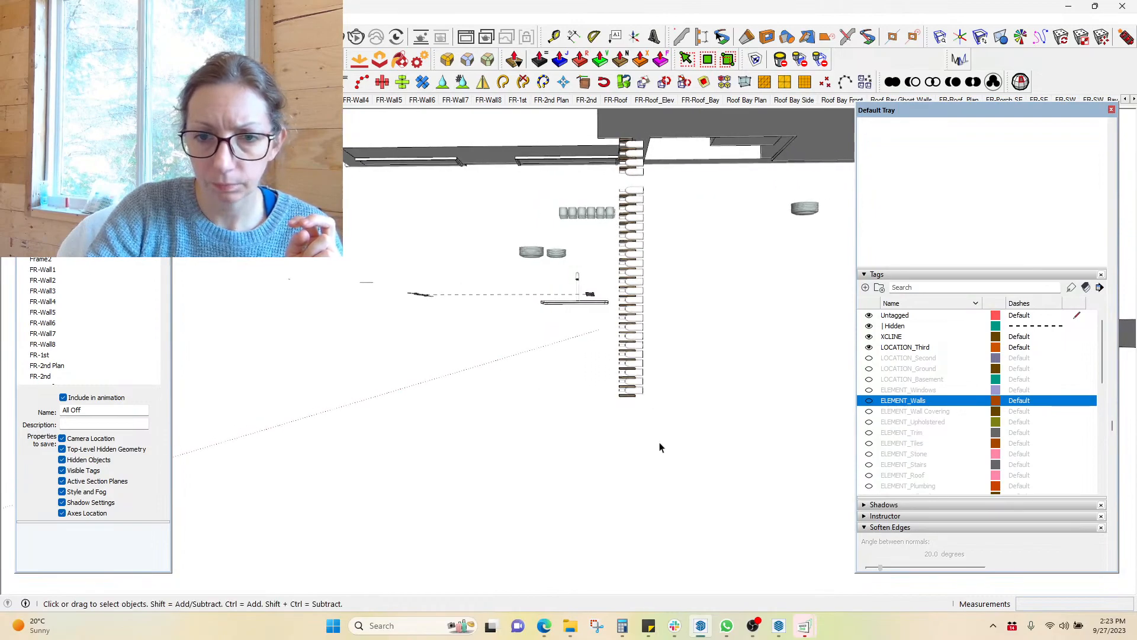
left_click_drag(641, 174, 641, 174)
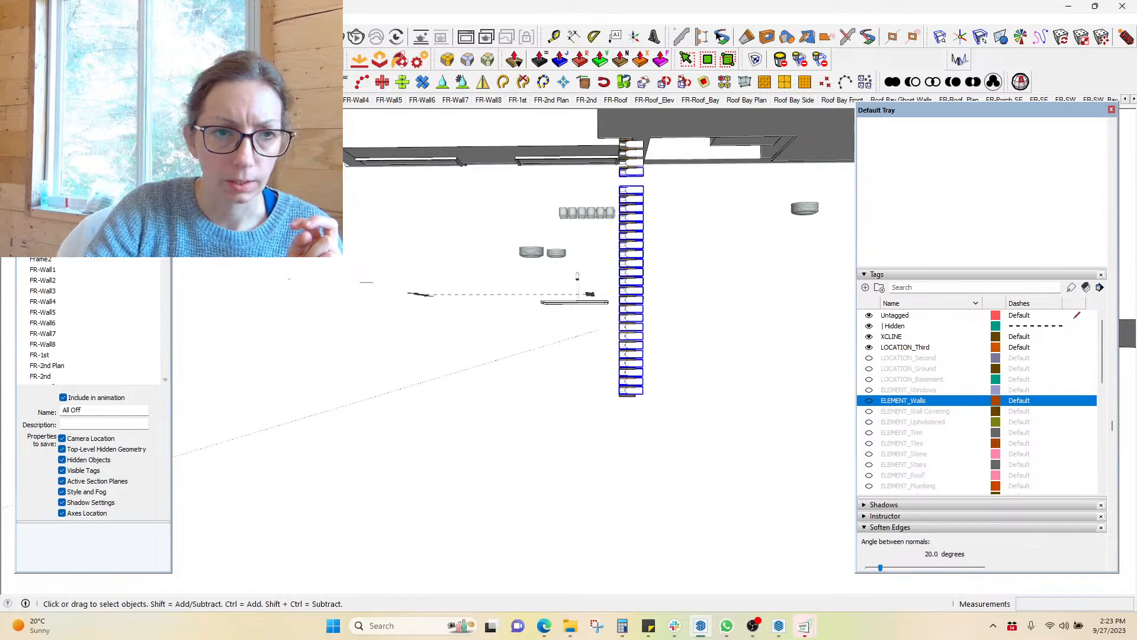
left_click(128, 82)
left_click(60, 190)
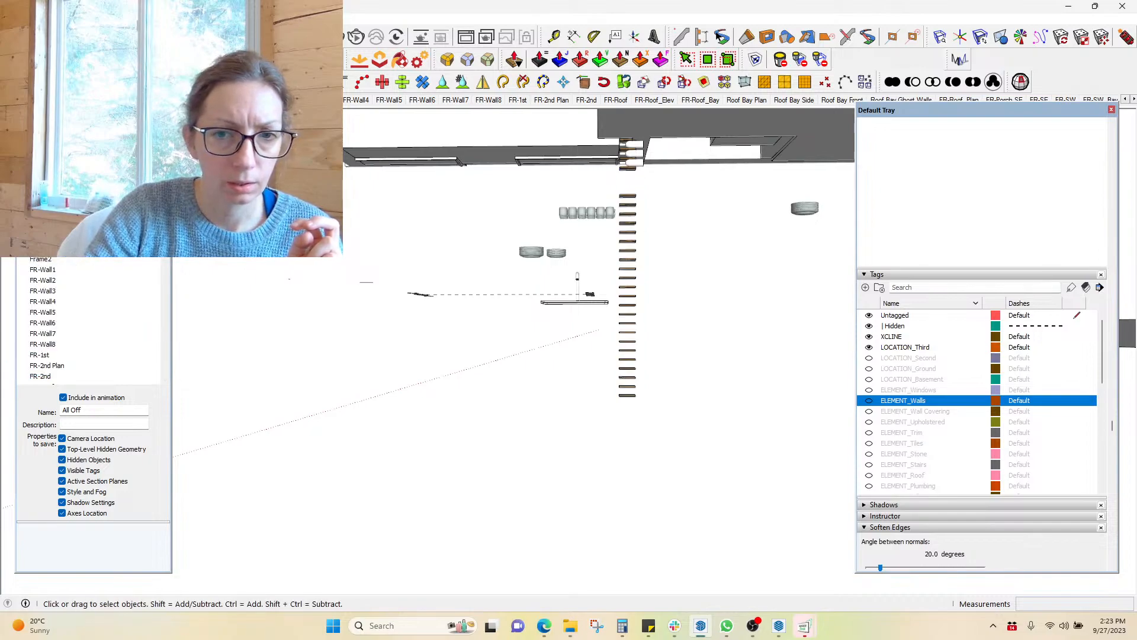
Select the two bottles between the treads and the column of small brackets
mouse_move(631, 143)
middle_mouse_down()
mouse_move(891, 176)
mouse_move(838, 333)
mouse_move(673, 497)
mouse_move(999, 332)
mouse_move(1023, 219)
mouse_move(1000, 159)
middle_mouse_up()
scroll(628, 173, "up", 4)
scroll(619, 176, "up", 2)
middle_click_drag(619, 176, 604, 119)
left_click(603, 181)
left_click(610, 223, "ctrl")
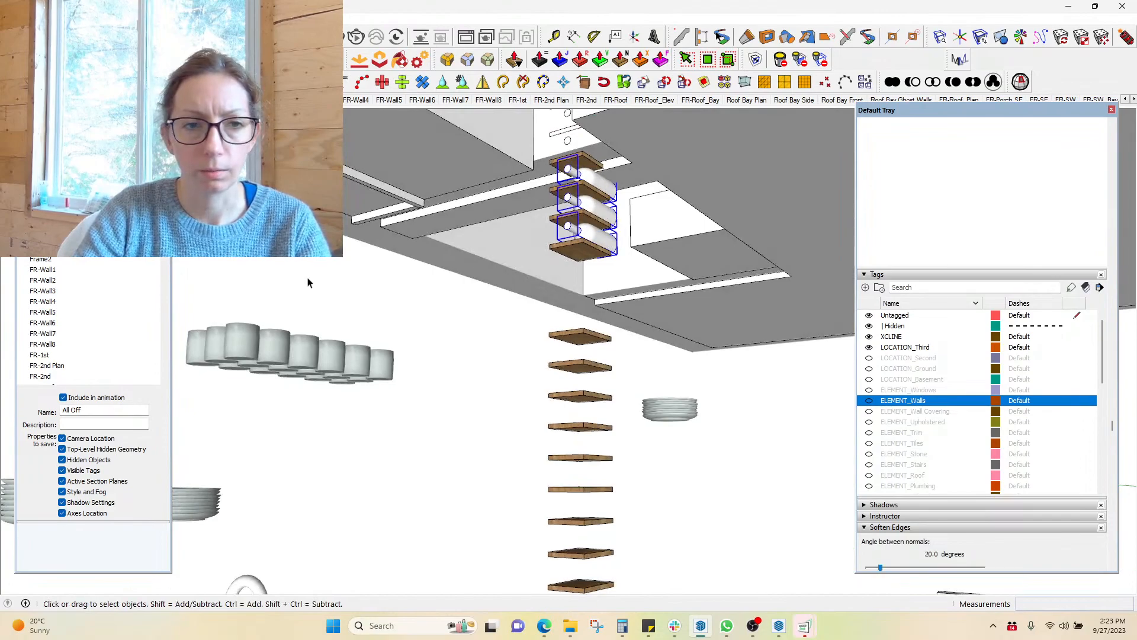
scroll(541, 397, "down", 10)
middle_click_drag(563, 388, 598, 406)
scroll(554, 402, "up", 5)
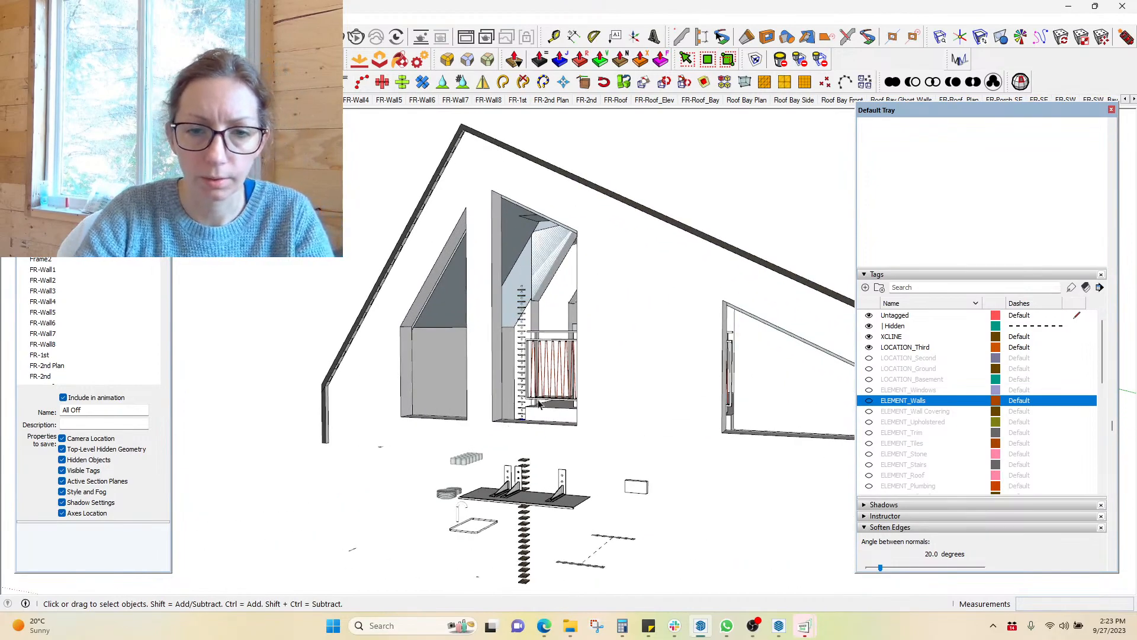
middle_click_drag(541, 482, 521, 379)
scroll(516, 352, "up", 5)
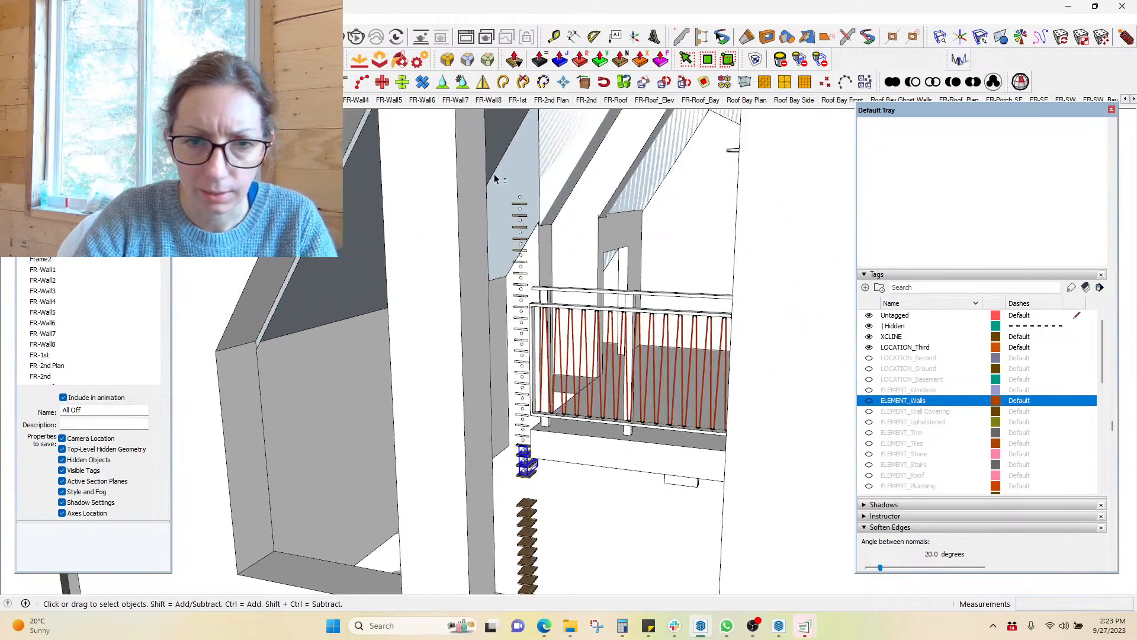
left_click_drag(538, 385, 572, 445, "shift")
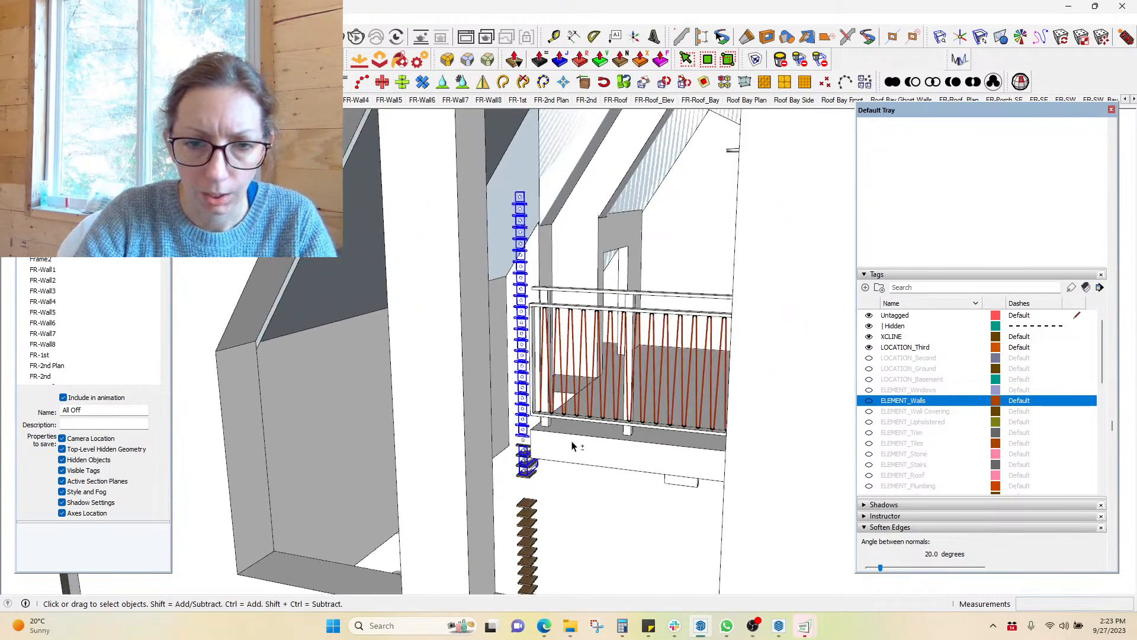
scroll(493, 426, "up", 3)
middle_click_drag(493, 426, 352, 245)
middle_click_drag(653, 261, 698, 235)
scroll(698, 236, "up", 3)
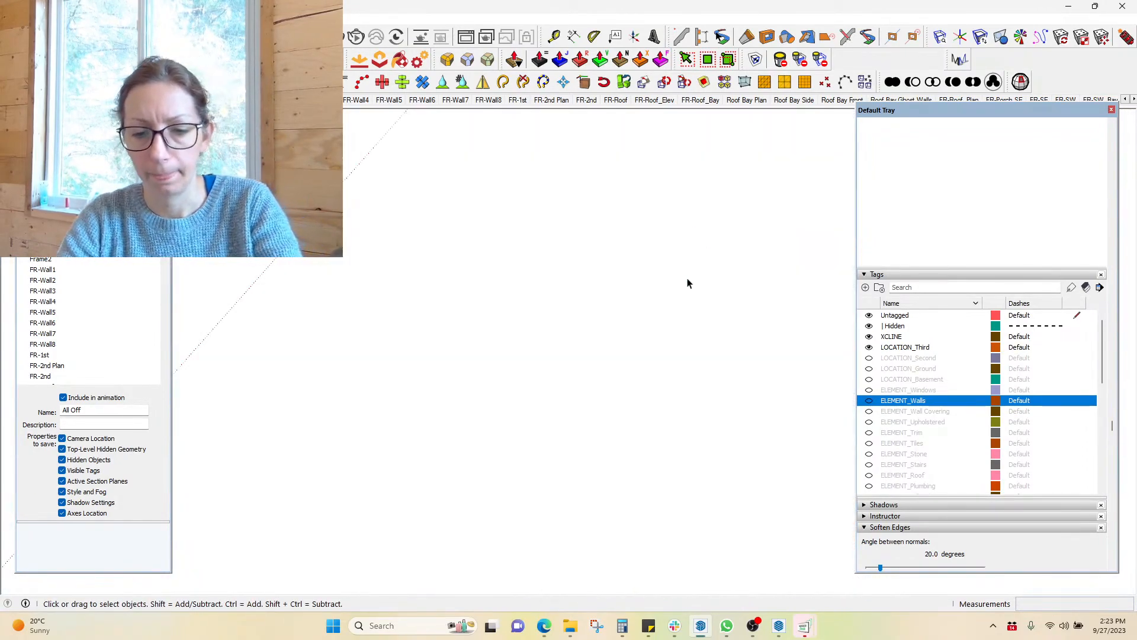
Switch to X-ray and move the bottles and box by the window onto a hidden tag
scroll(687, 278, "down", 2)
middle_click_drag(687, 310, 280, 289)
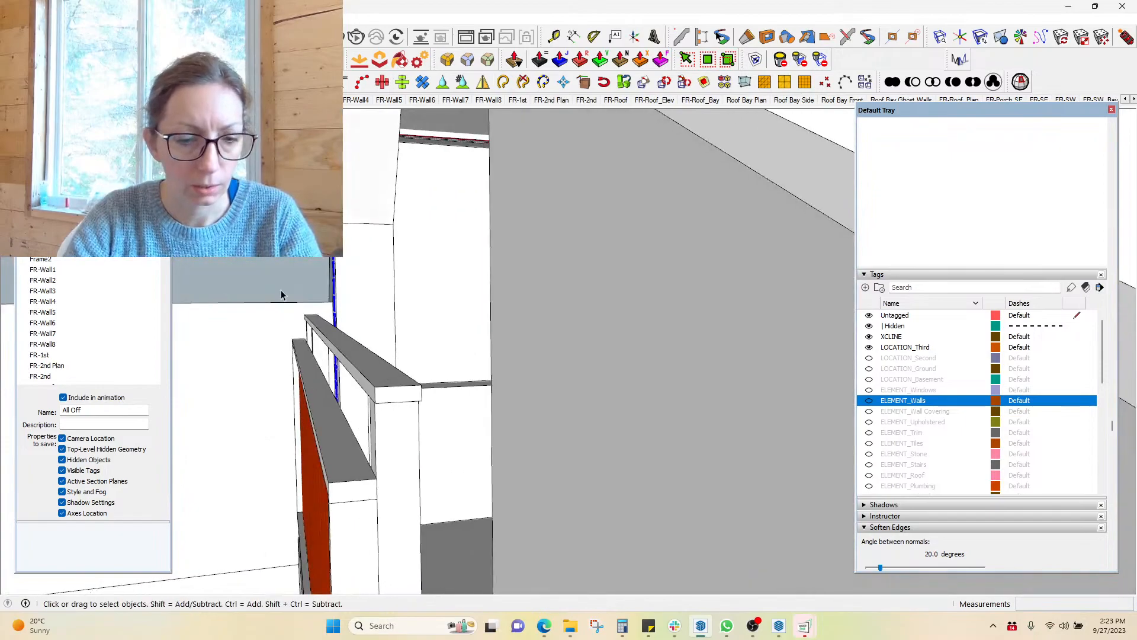
key("shift+x")
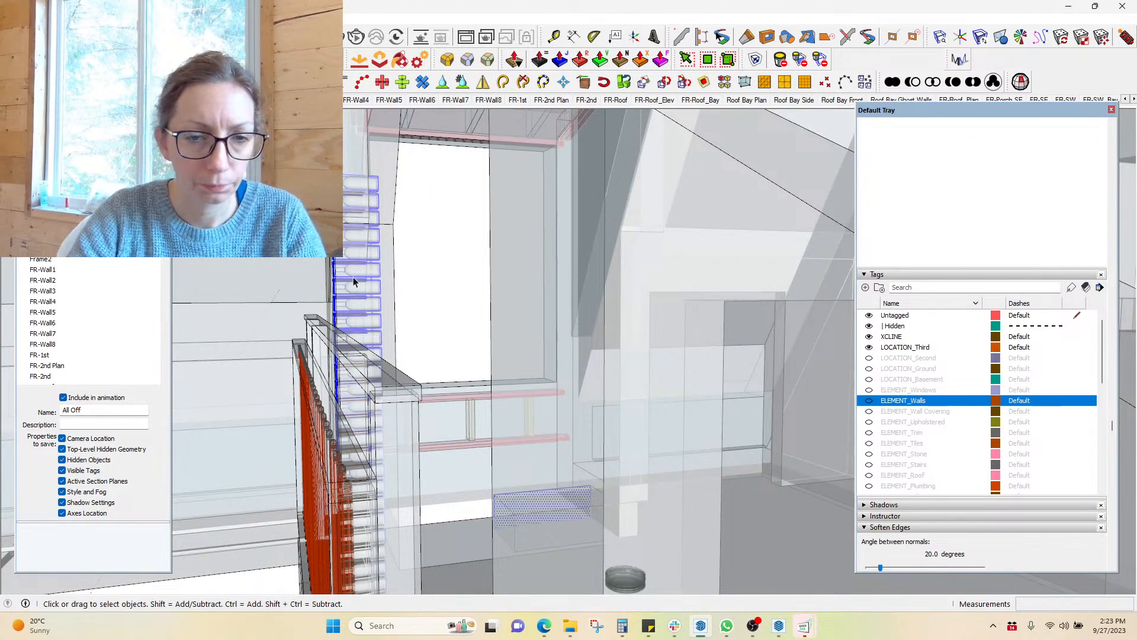
scroll(271, 276, "up", 2)
middle_click_drag(271, 282, 496, 336)
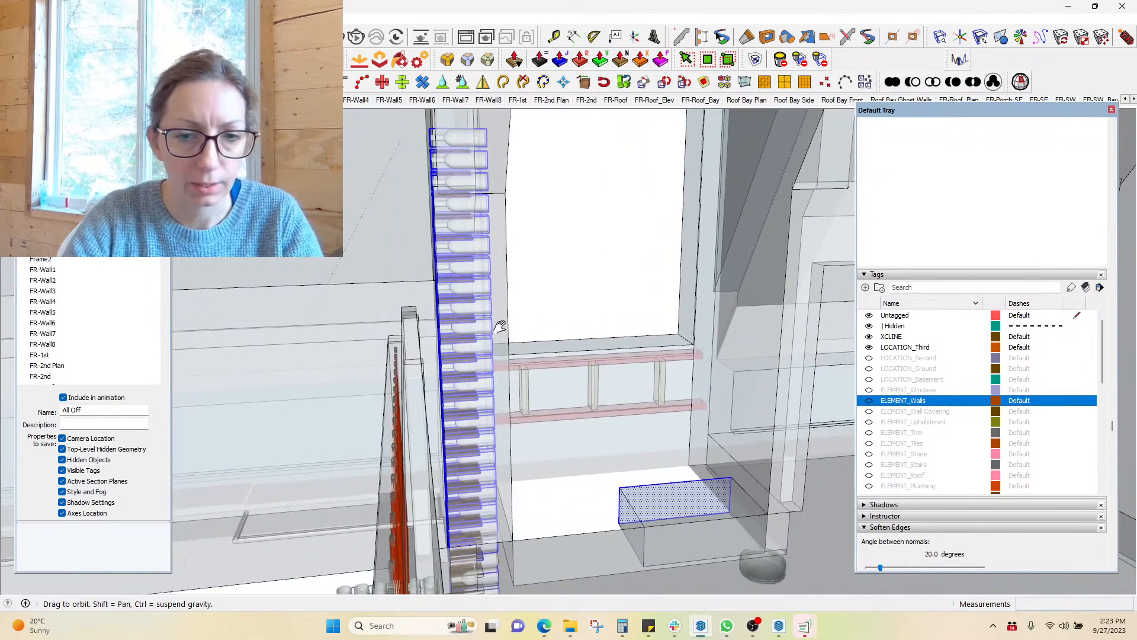
left_click_drag(395, 117, 490, 587)
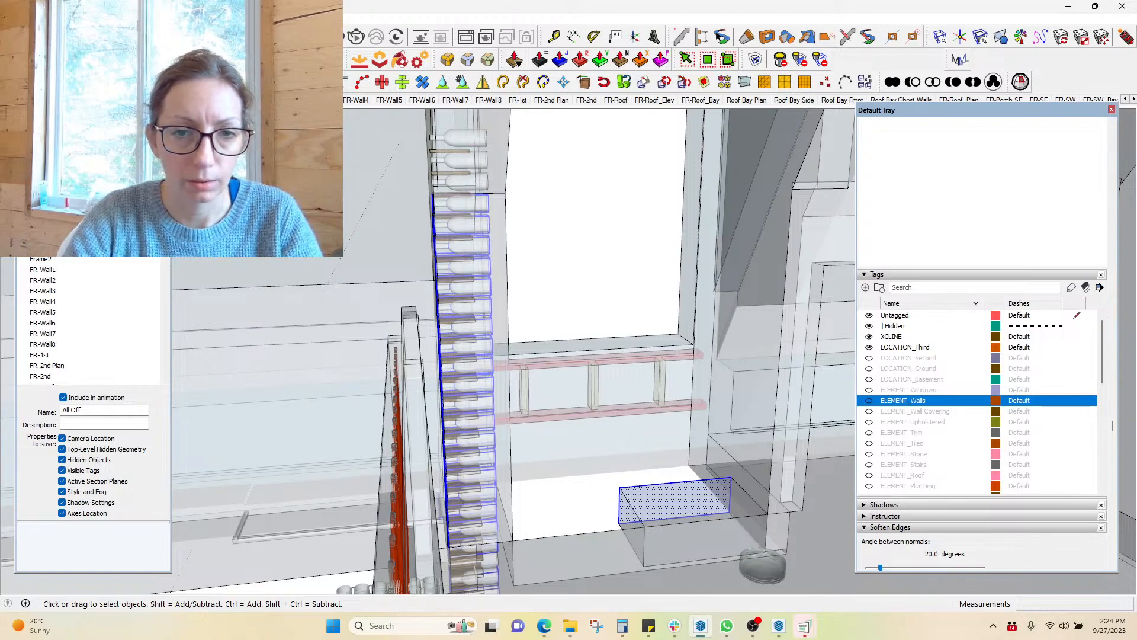
left_click(129, 82)
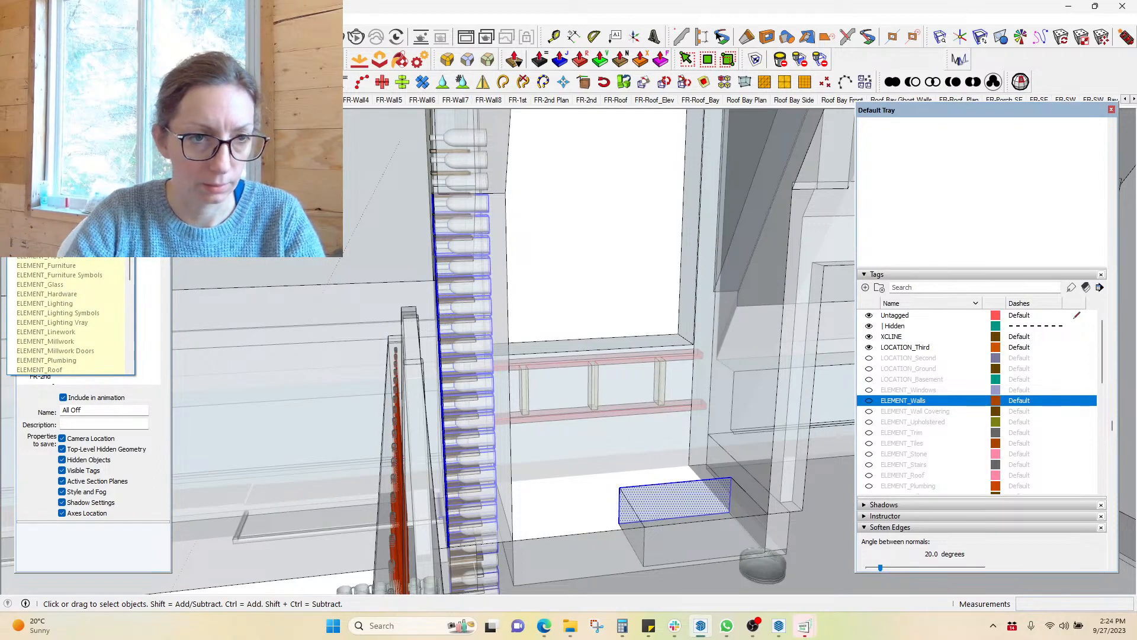
left_click(53, 218)
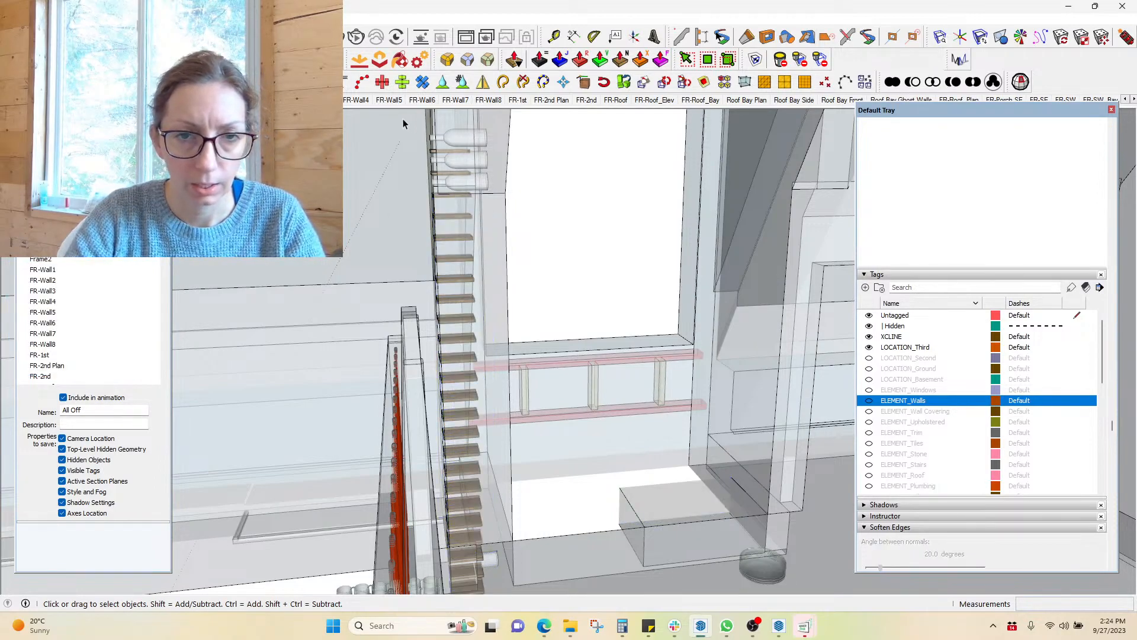
Move the three bottles onto a hidden tag
left_click_drag(402, 123, 530, 212)
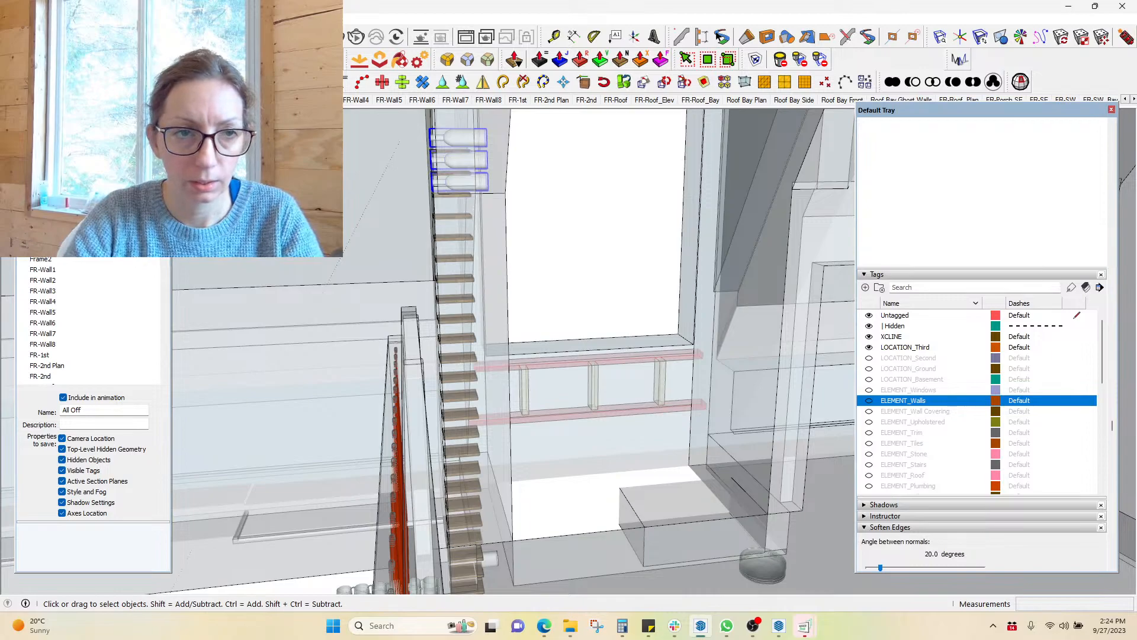
left_click(74, 81)
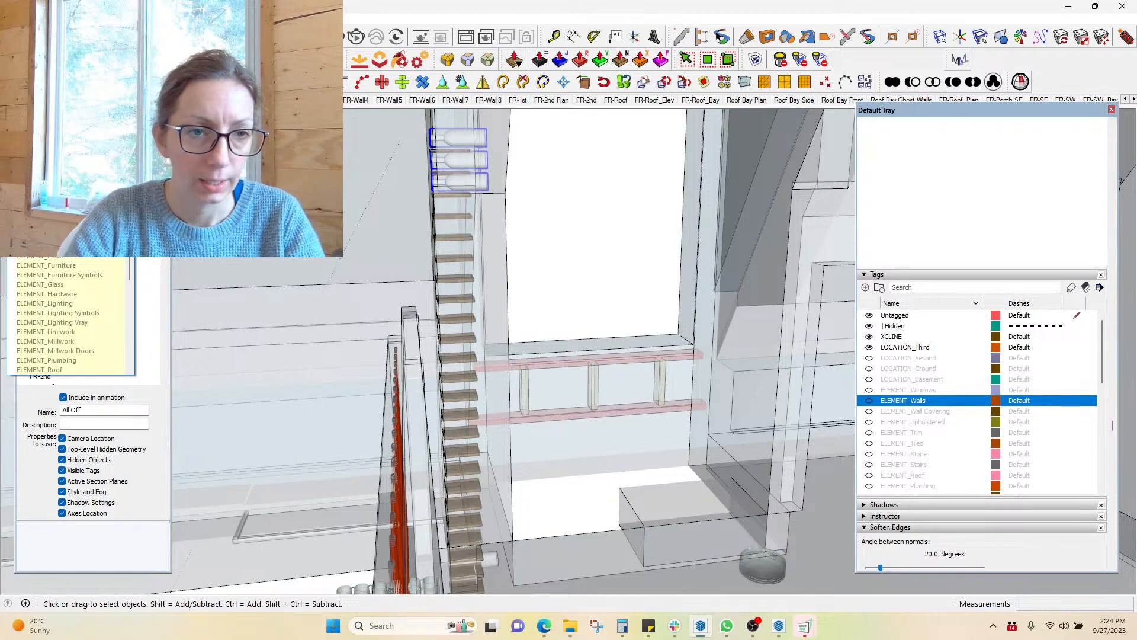
left_click(53, 172)
Move the selected stair pieces onto a hidden tag
middle_click_drag(378, 259, 391, 236)
left_click_drag(414, 113, 507, 604)
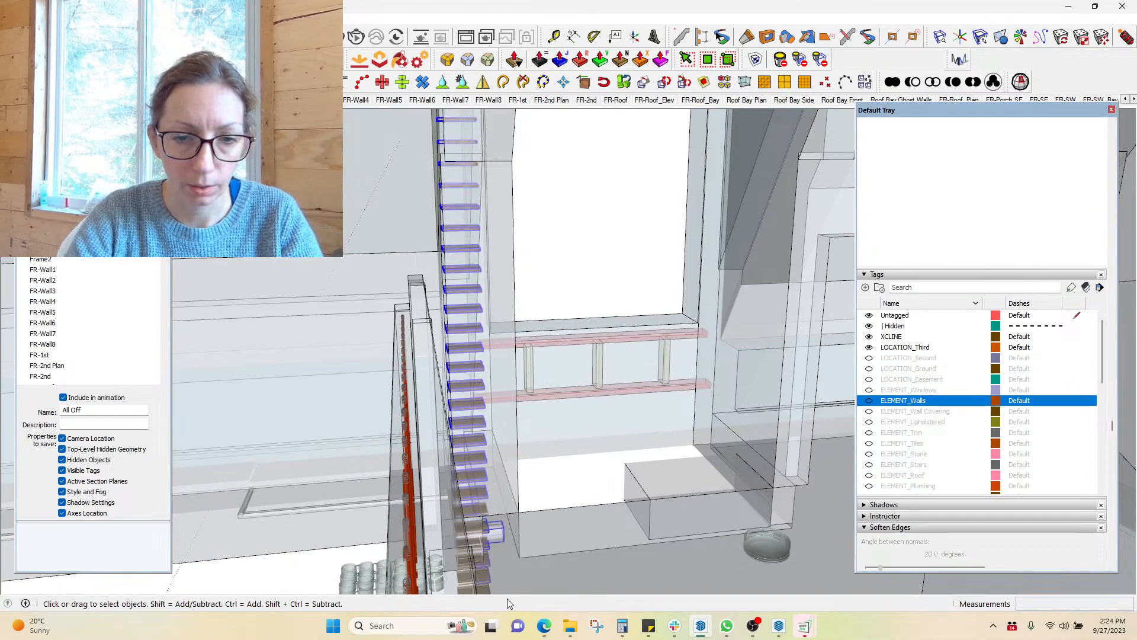
middle_click_drag(527, 436, 526, 419)
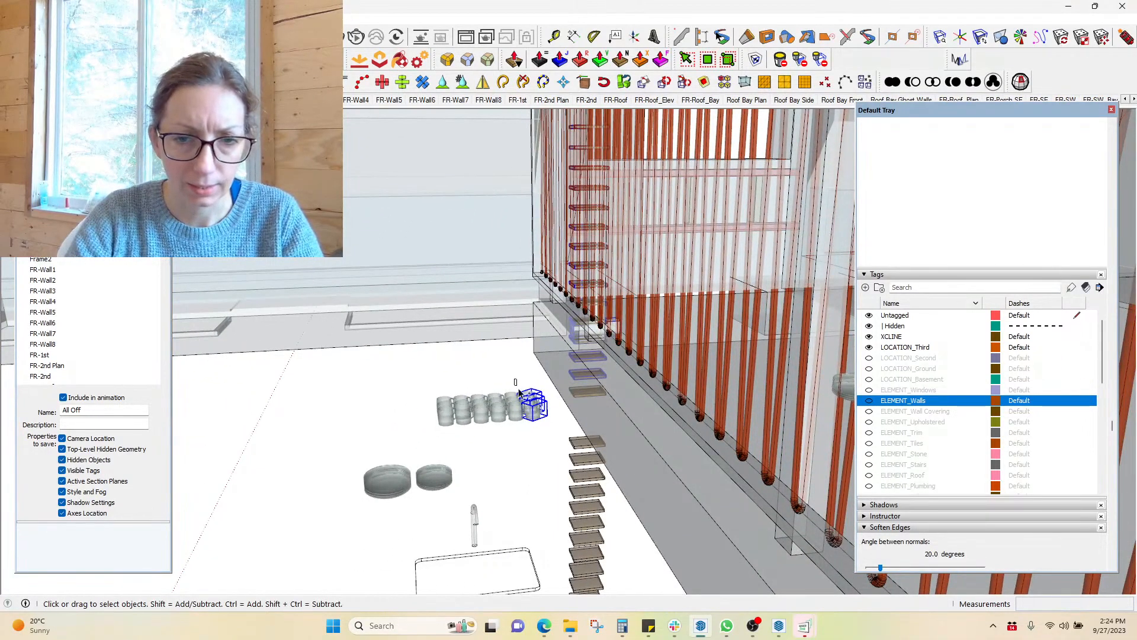
left_click(83, 82)
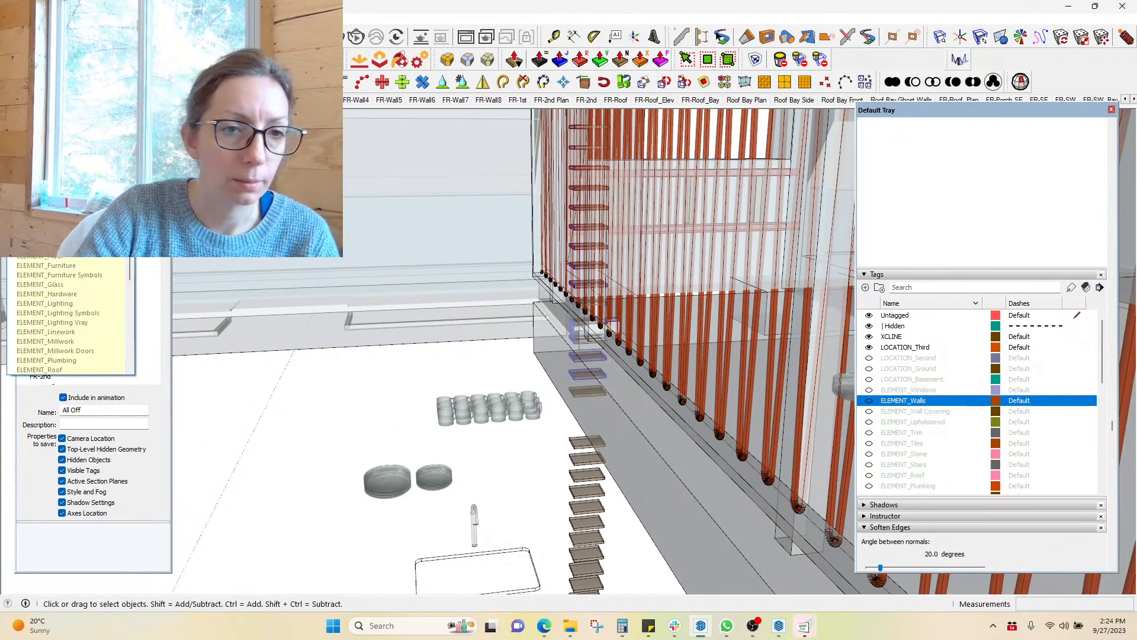
left_click(80, 350)
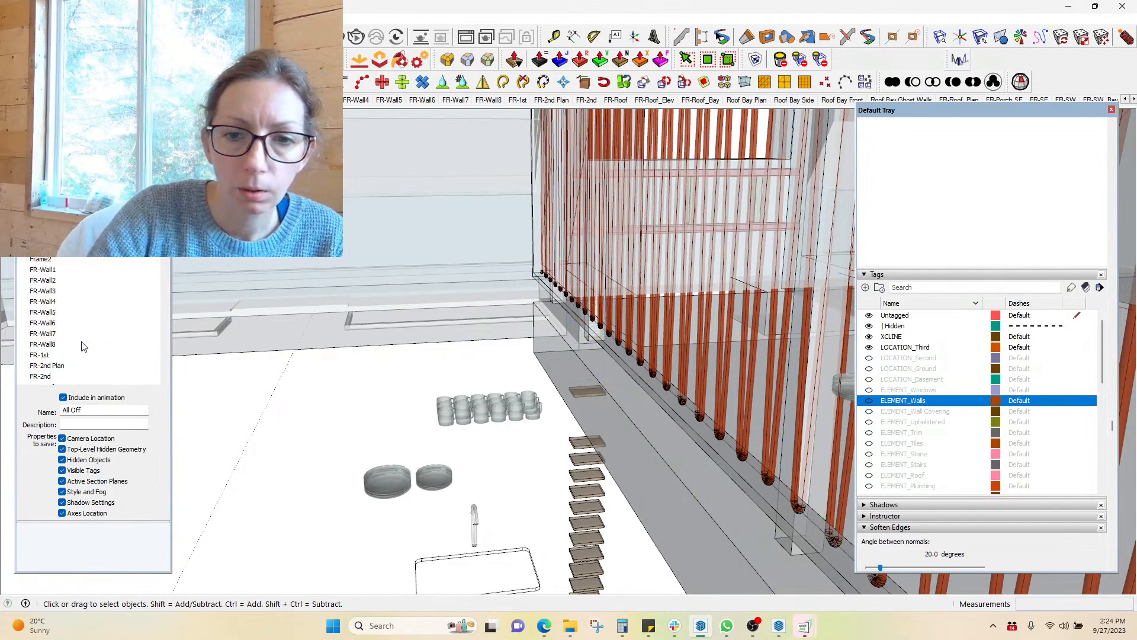
middle_click_drag(592, 474, 596, 229)
Assign the column of stair treads to the ELEMENT_Stairs tag
left_click_drag(598, 121, 659, 570)
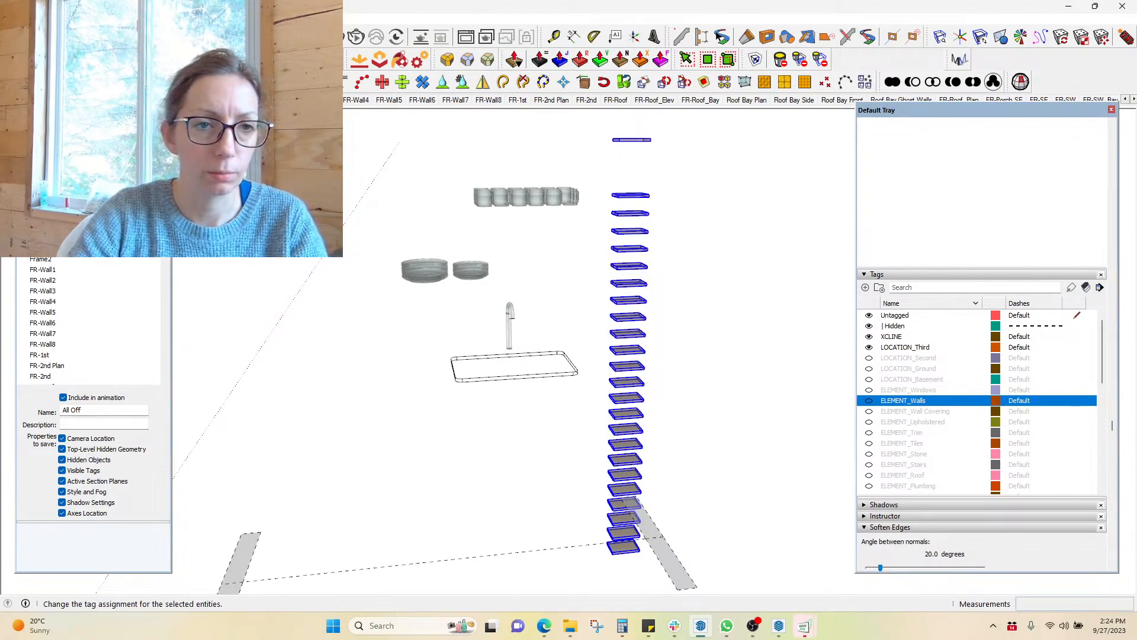
left_click(113, 82)
scroll(70, 314, "down", 2)
scroll(69, 313, "down", 2)
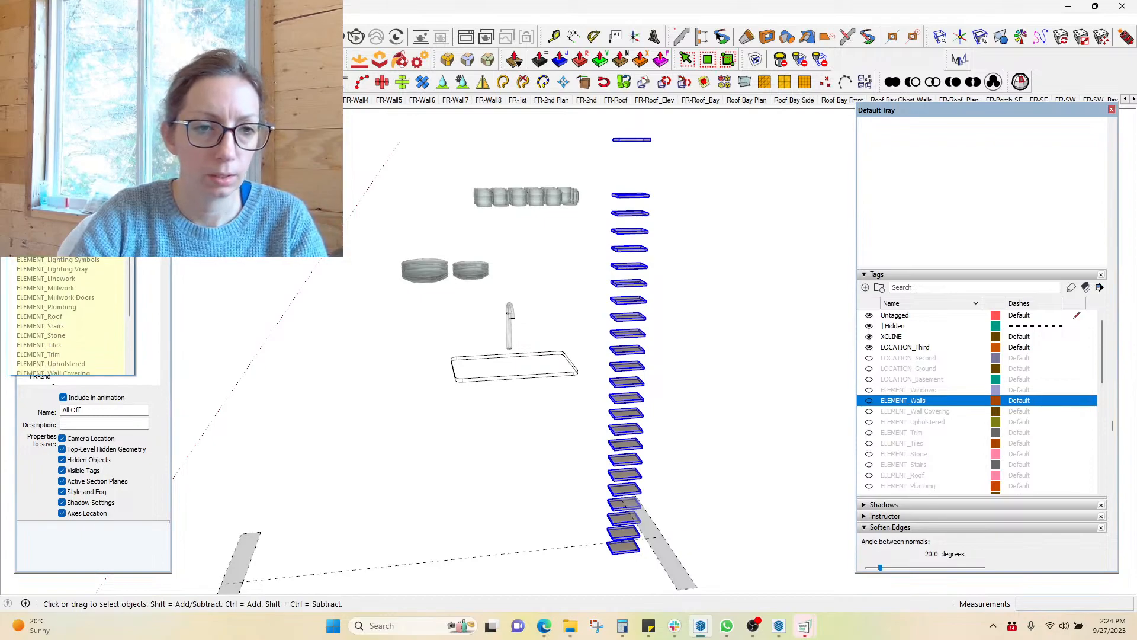
left_click(77, 275)
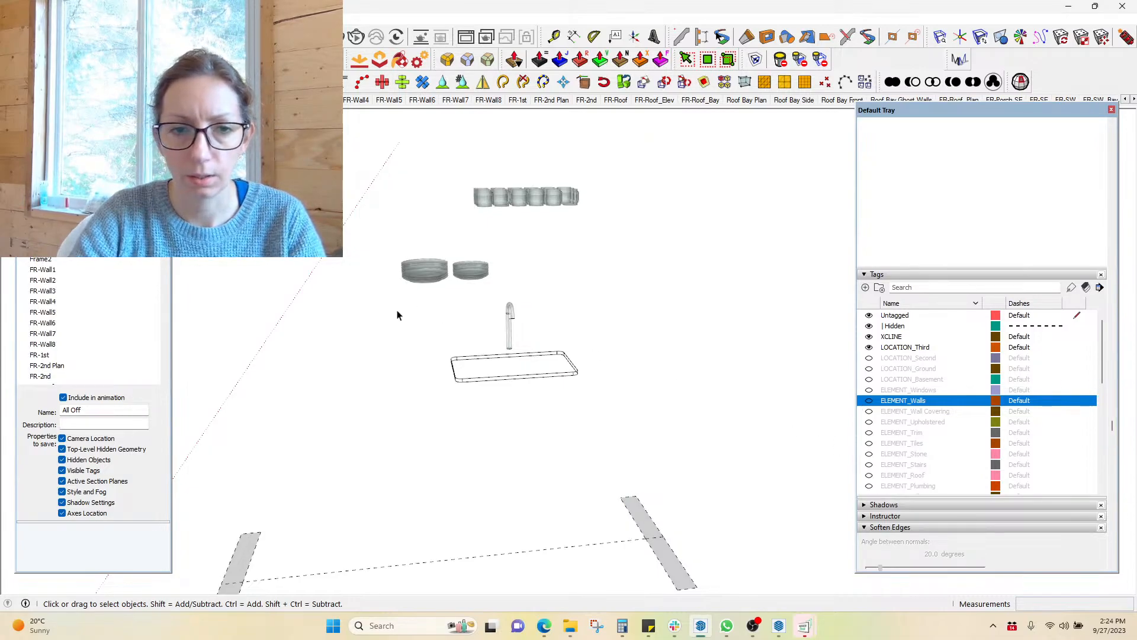
Select the cups and both plate stacks
left_click_drag(646, 286, 361, 160)
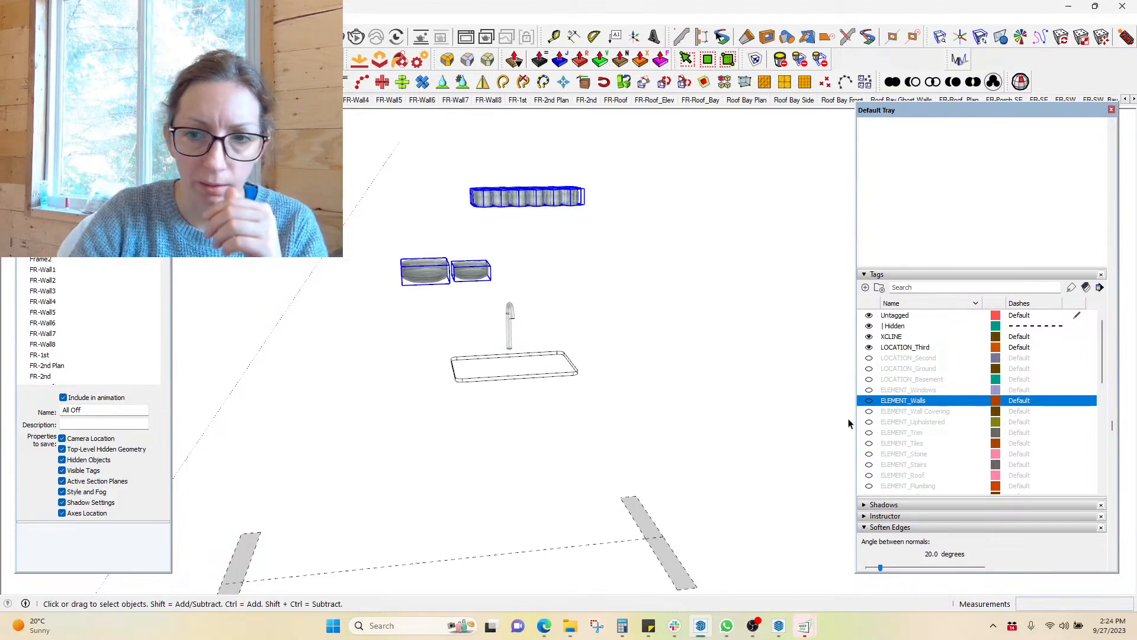
scroll(1044, 441, "down", 2)
scroll(1043, 440, "down", 10)
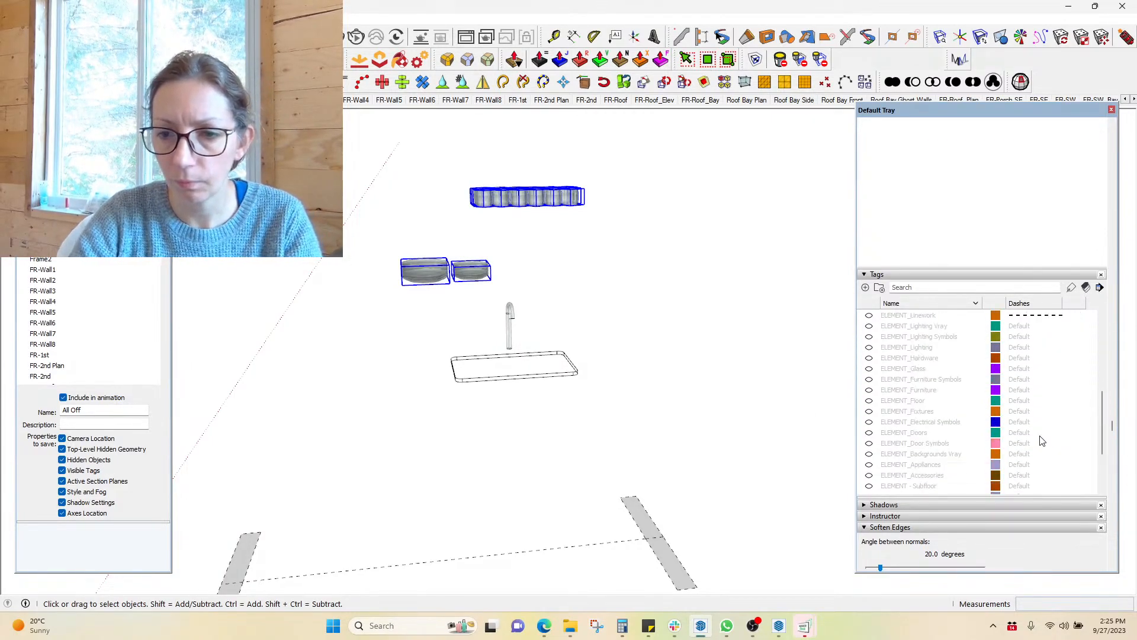
Hide the Accessories - Ground tag so the cups disappear
scroll(1039, 435, "down", 3)
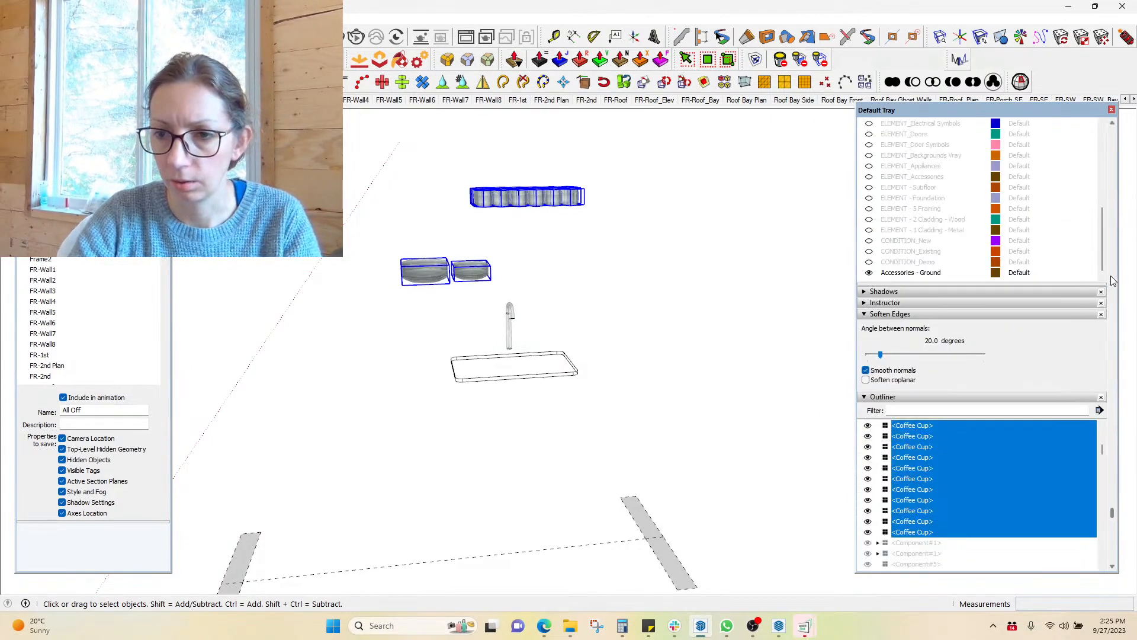
scroll(1112, 281, "up", 3)
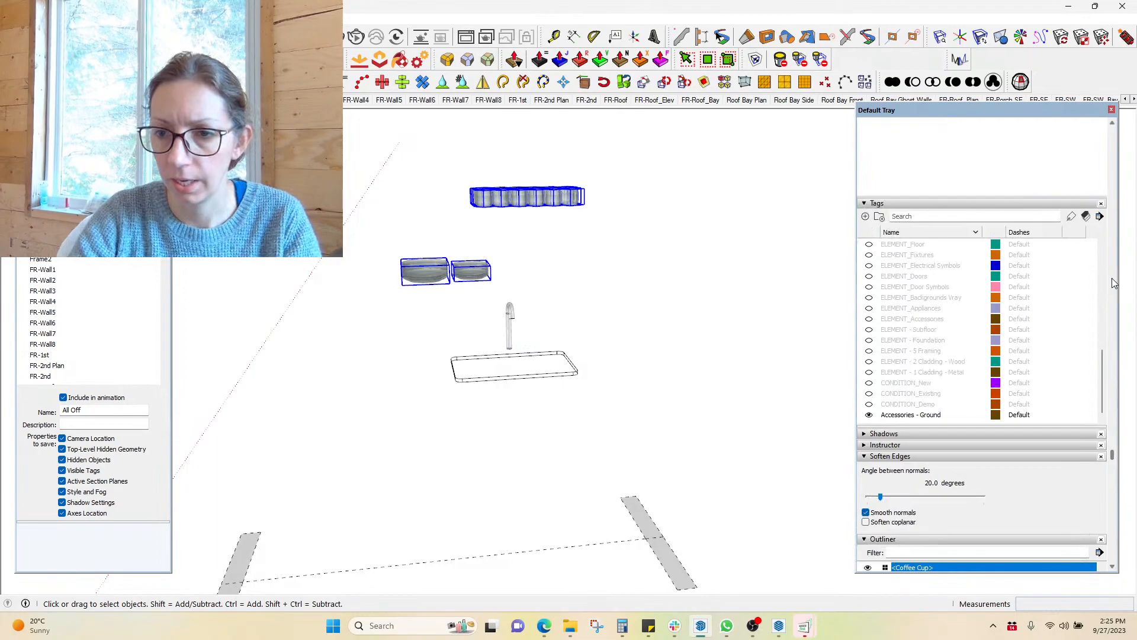
left_click(869, 414)
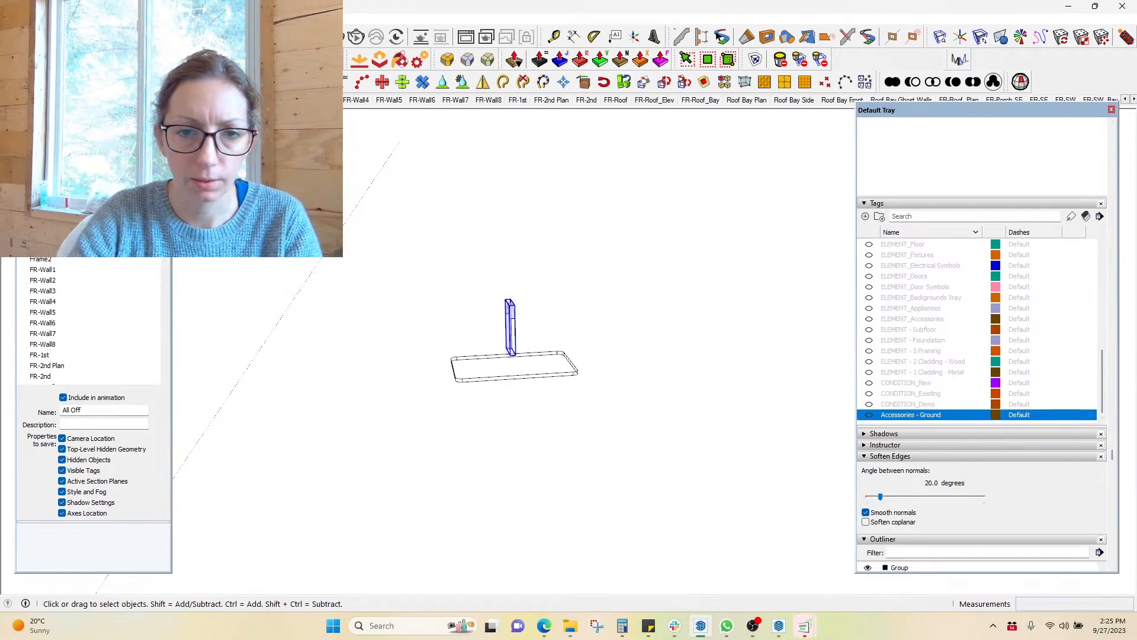
Put the faucet on ELEMENT_Plumbing, undoing an initial wrong tag pick
left_click(129, 81)
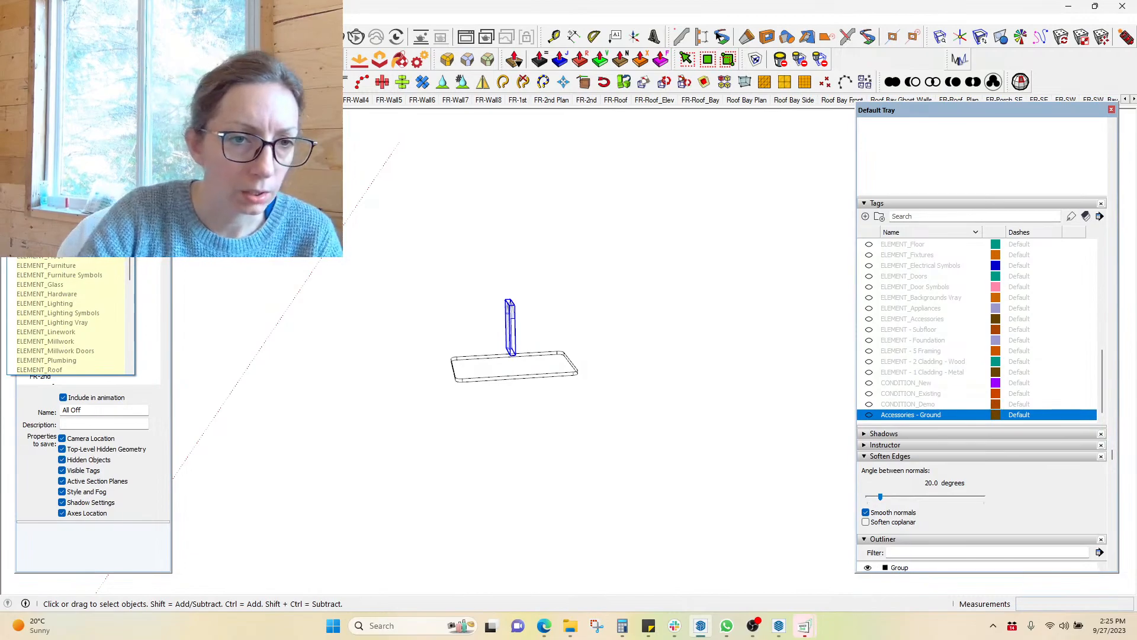
scroll(88, 289, "down", 2)
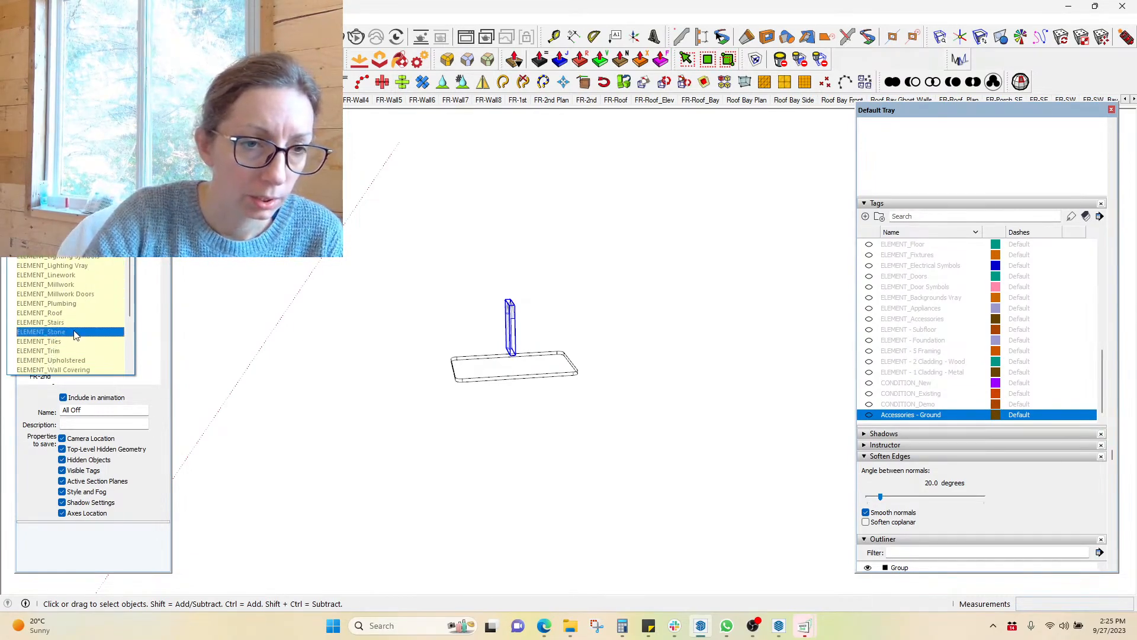
left_click(80, 303)
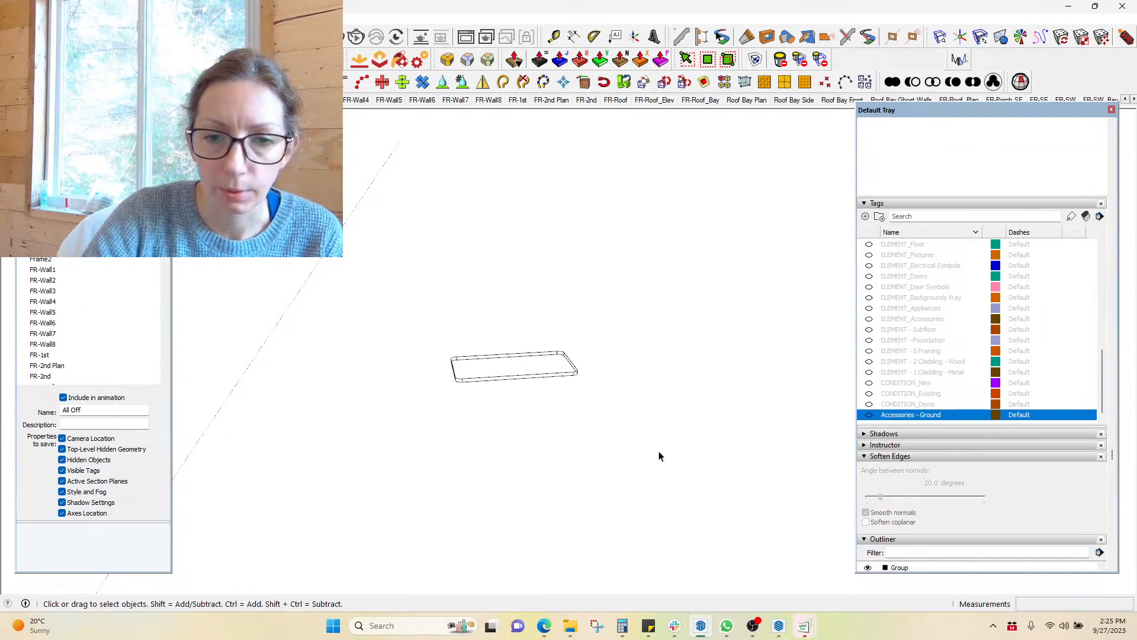
key("ctrl+z")
left_click_drag(534, 327, 467, 272)
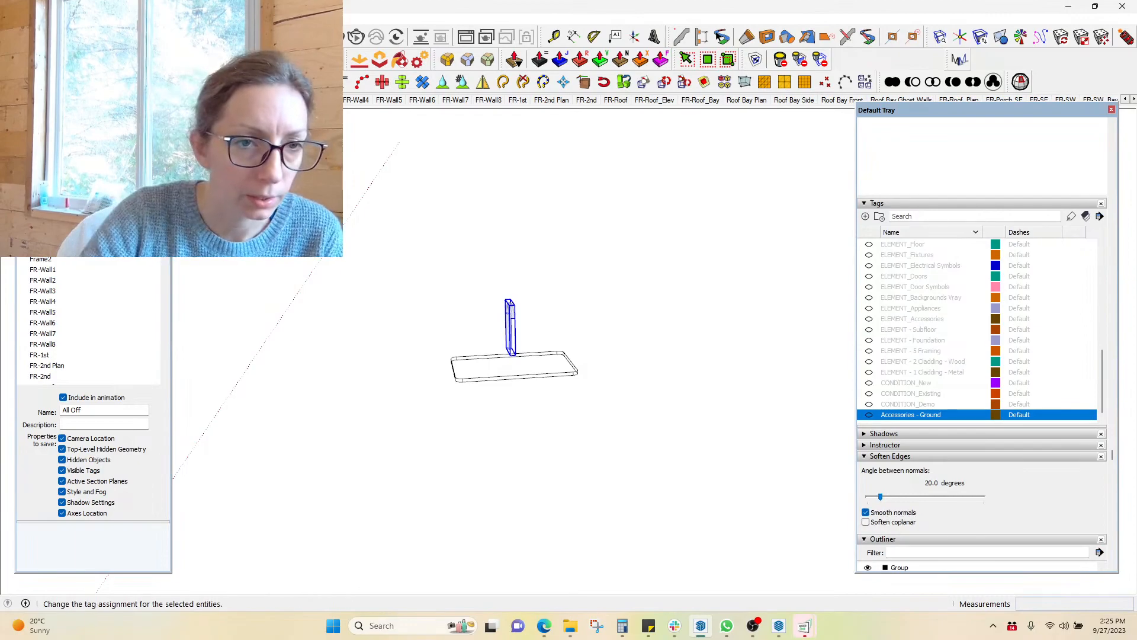
left_click(128, 82)
left_click_drag(130, 219, 131, 260)
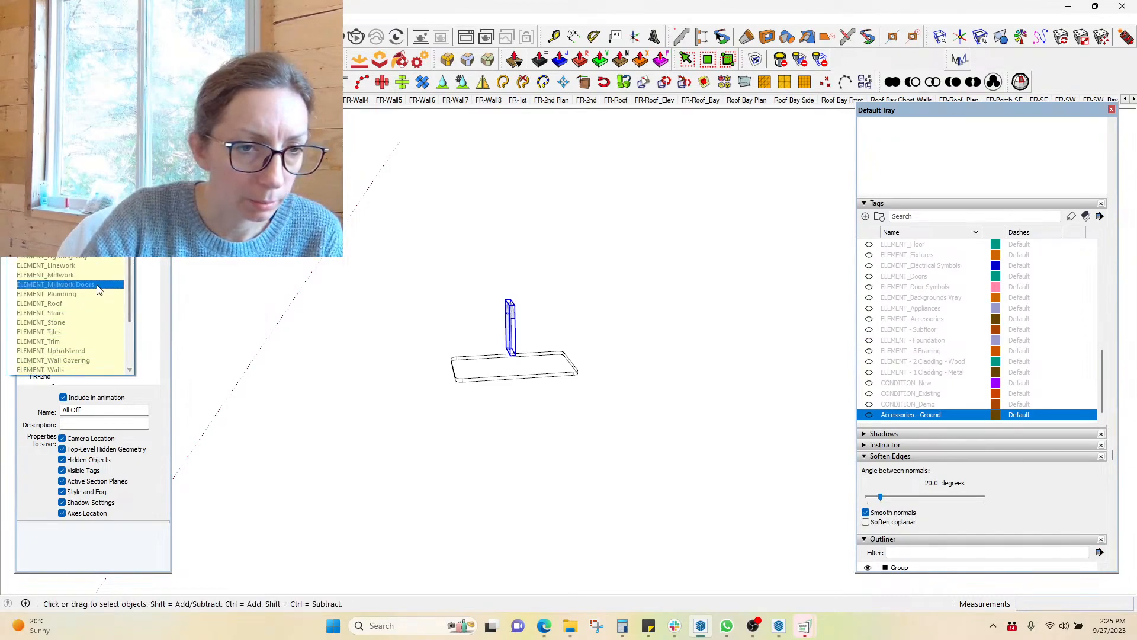
left_click(53, 293)
left_click_drag(582, 383, 512, 358)
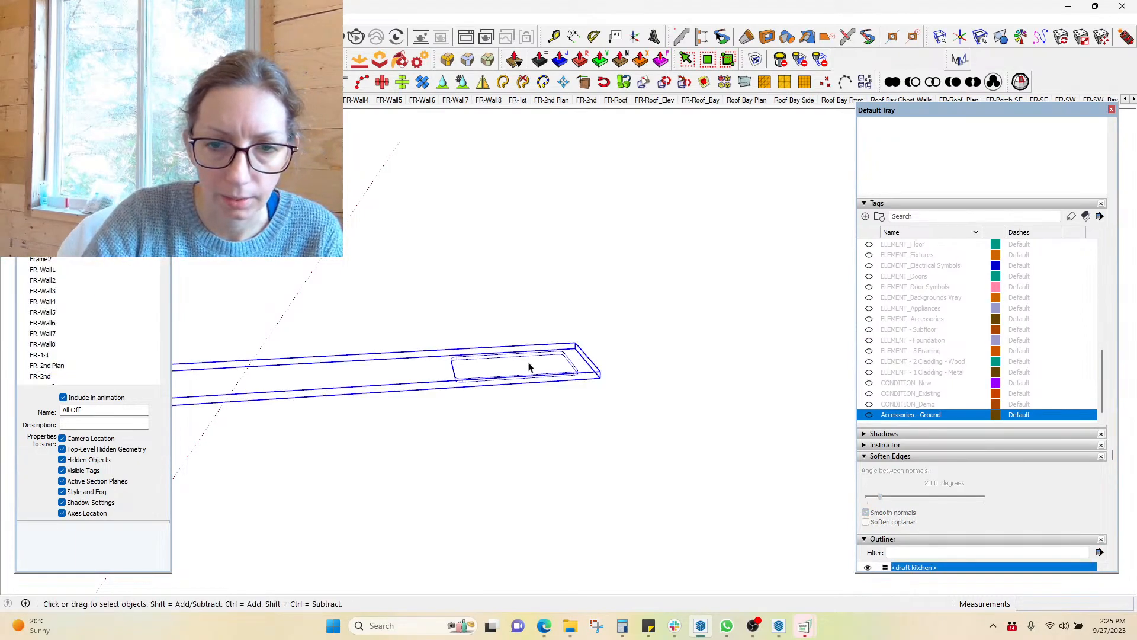
Assign the selected kitchen counter group a hidden ELEMENT tag and orbit to confirm it's gone
scroll(677, 336, "down", 2)
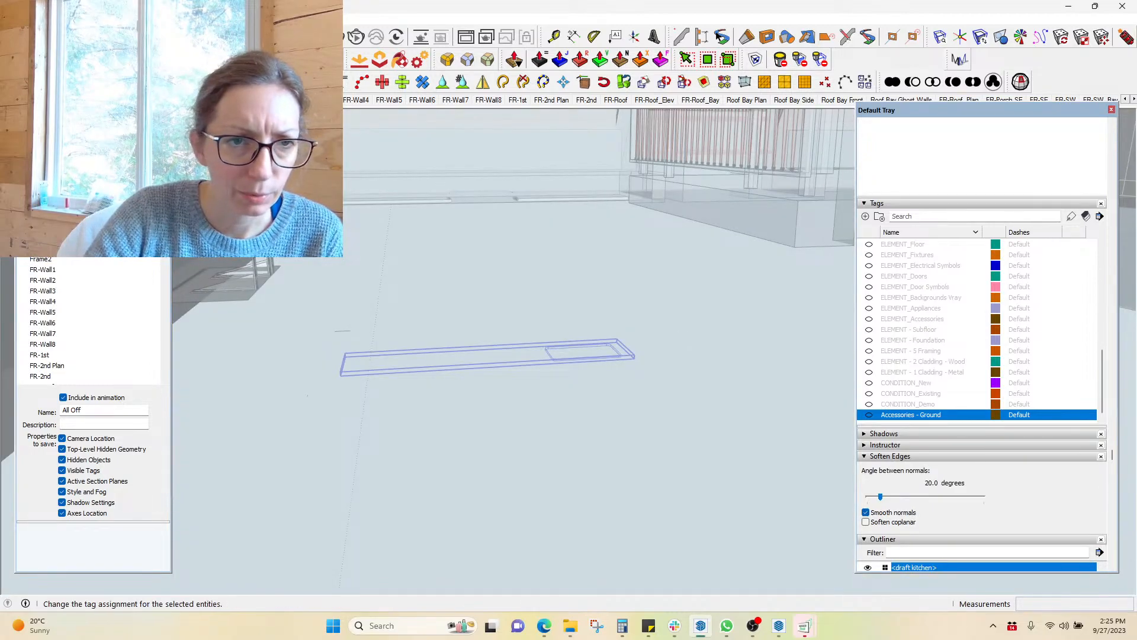
left_click(129, 82)
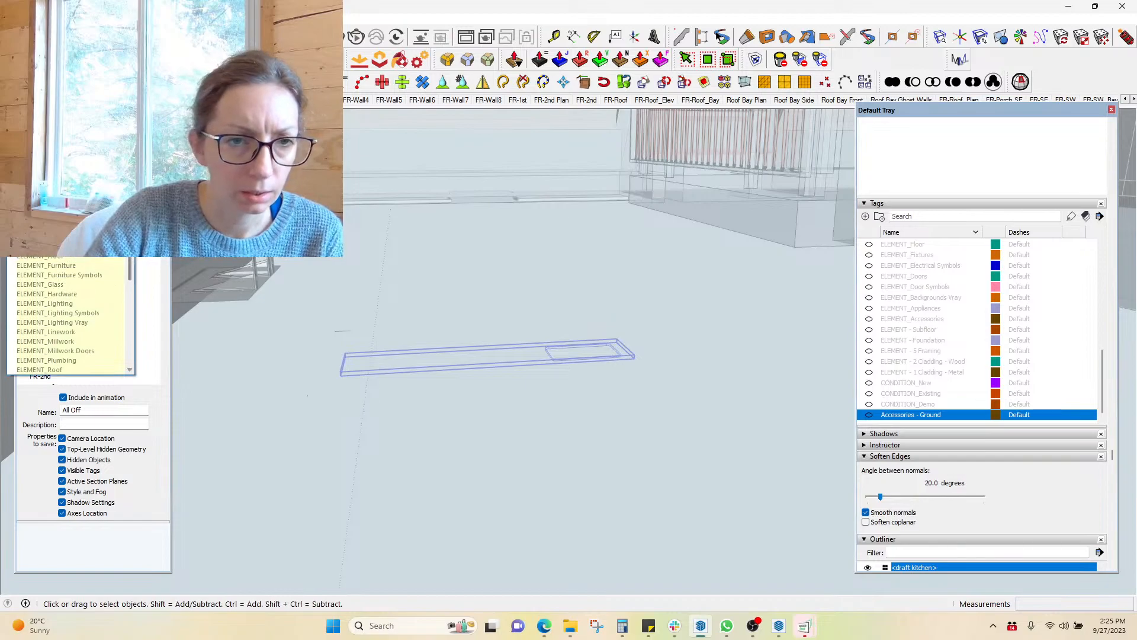
scroll(70, 314, "down", 1)
scroll(120, 288, "down", 2)
left_click(62, 318)
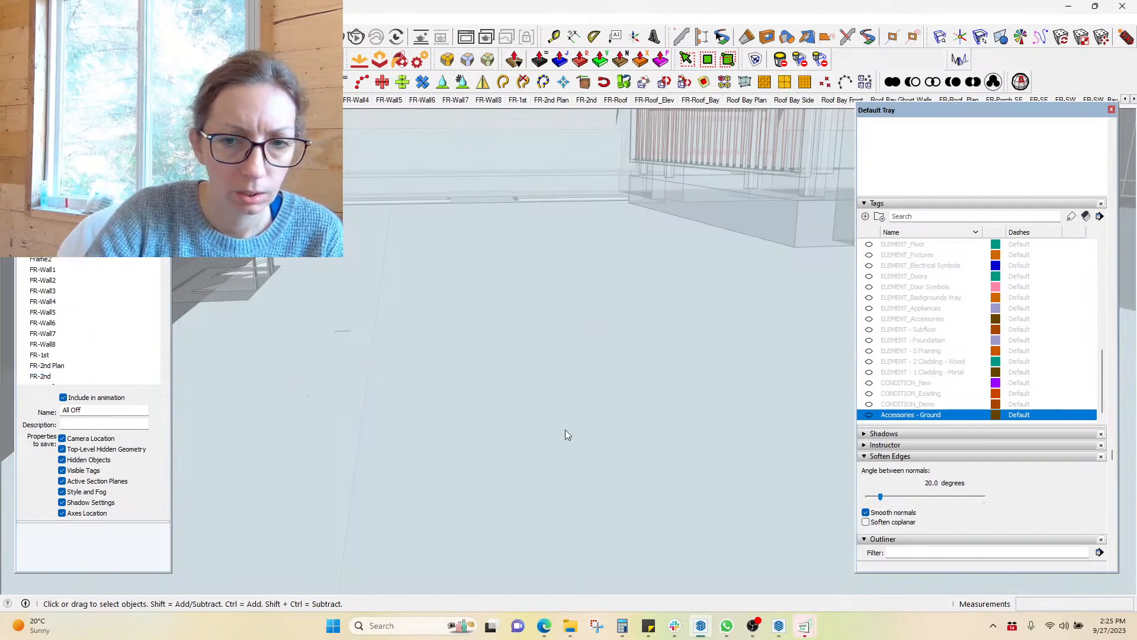
middle_click_drag(314, 279, 419, 292)
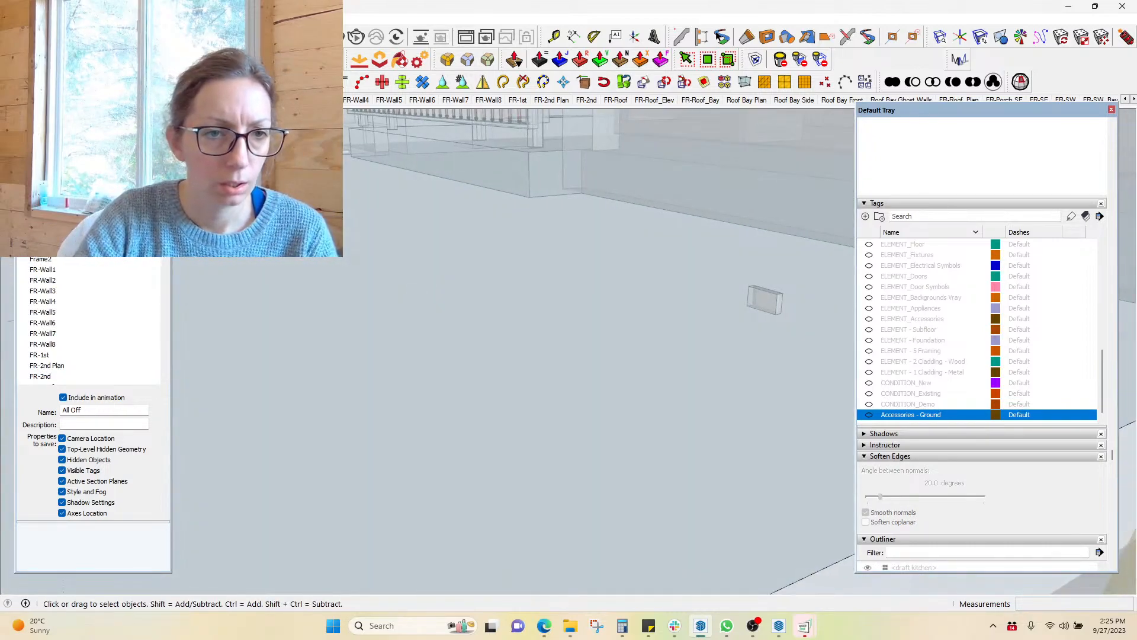
Switch to the All Off scene and select the building group
left_click(178, 100)
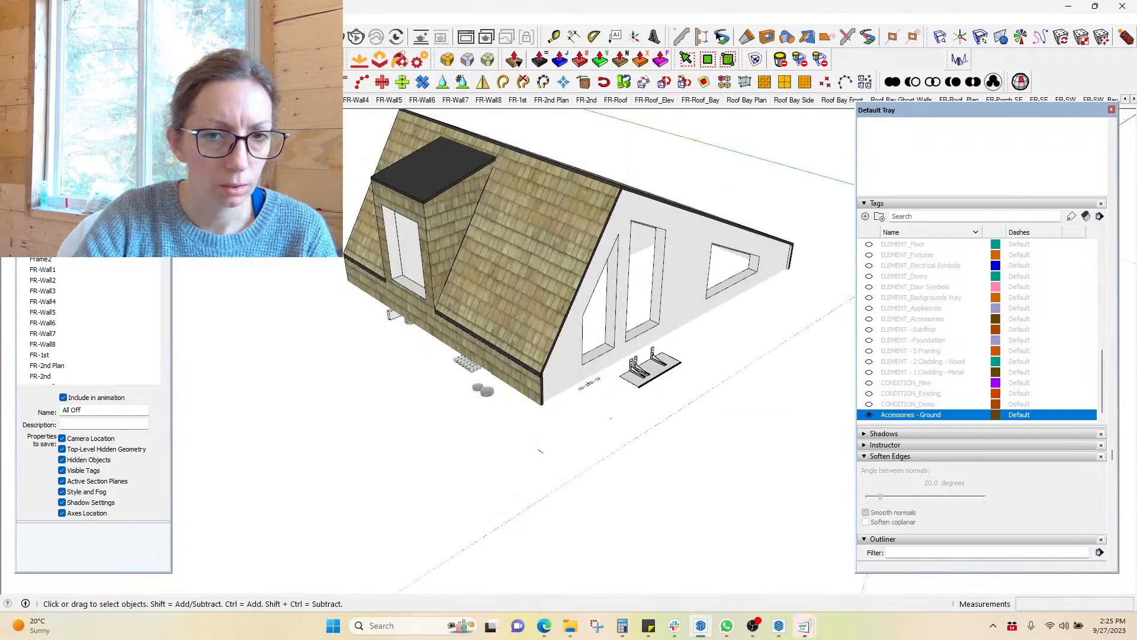
middle_click_drag(602, 315, 590, 293)
left_click(588, 299)
left_click(93, 242)
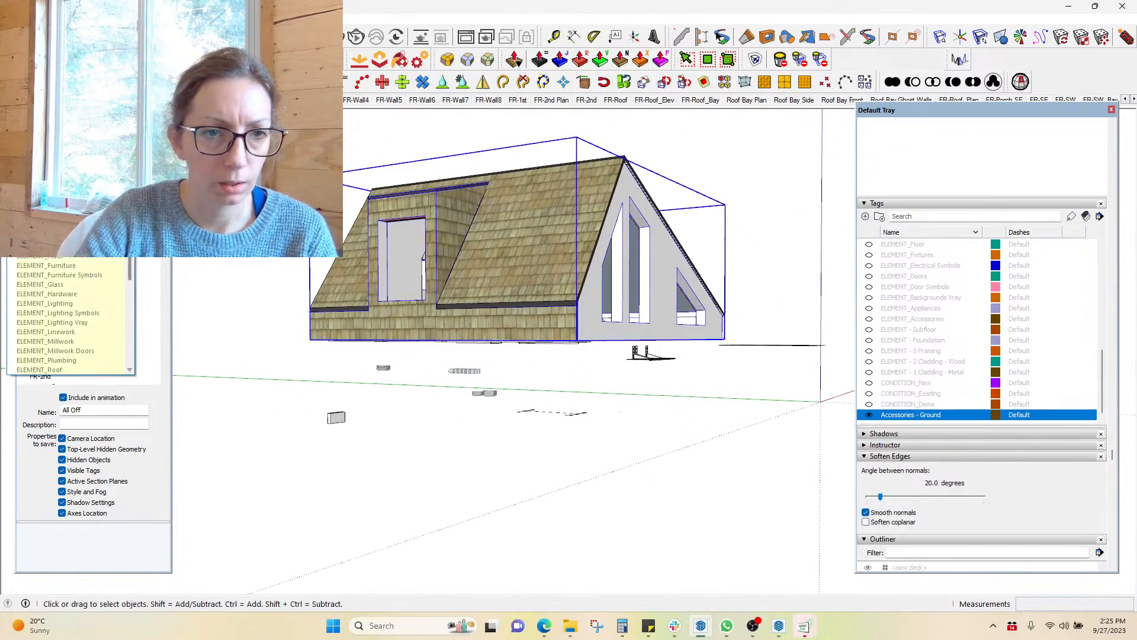
scroll(92, 349, "down", 5)
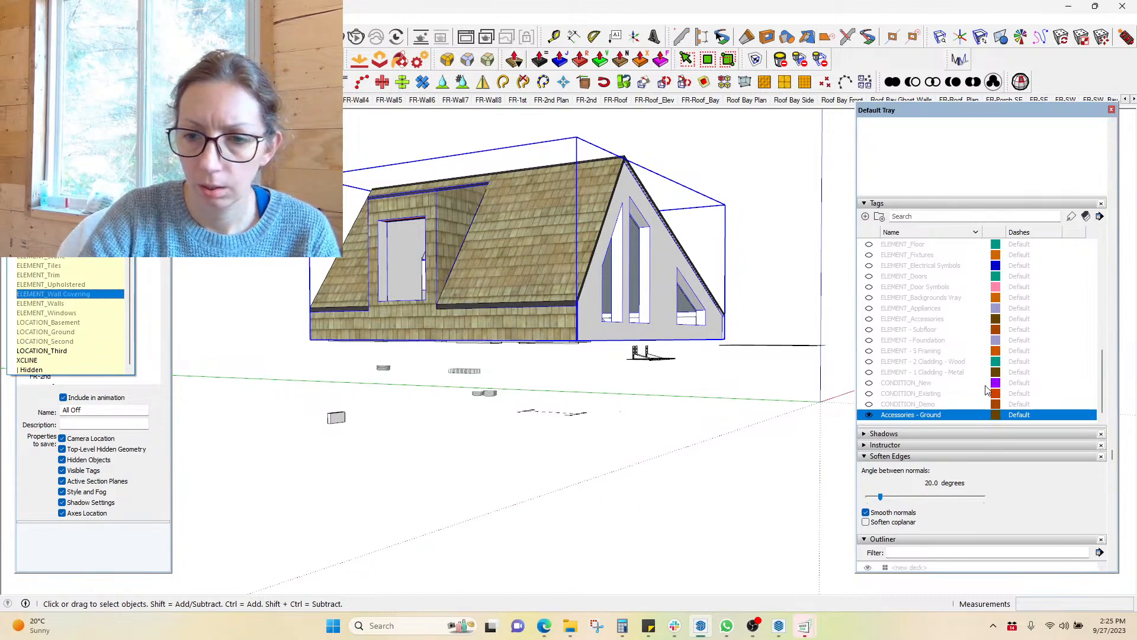
left_click(999, 358)
Hide the Accessories - Ground tag in the Tags panel
left_click(868, 414)
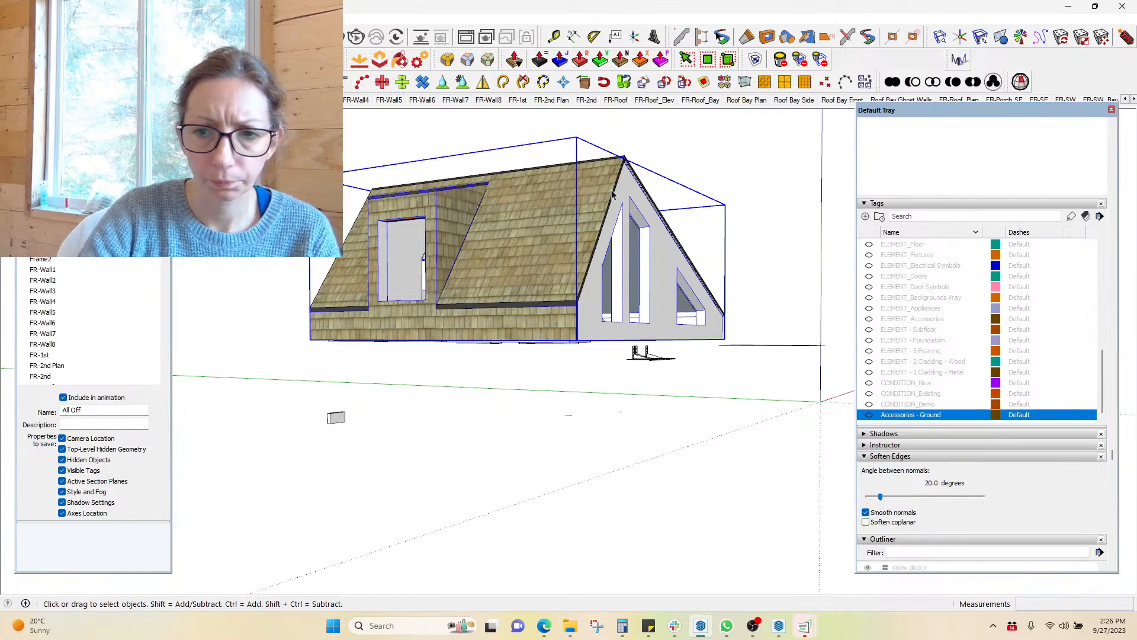
left_click_drag(1104, 385, 1097, 283)
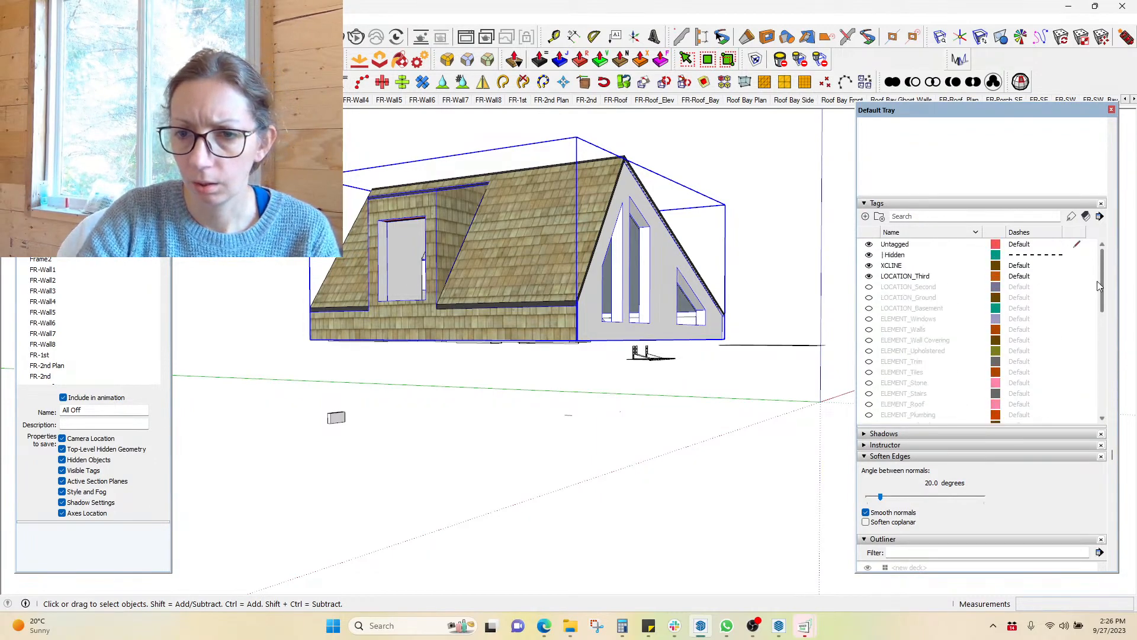
scroll(1094, 259, "down", 10)
left_click(904, 415)
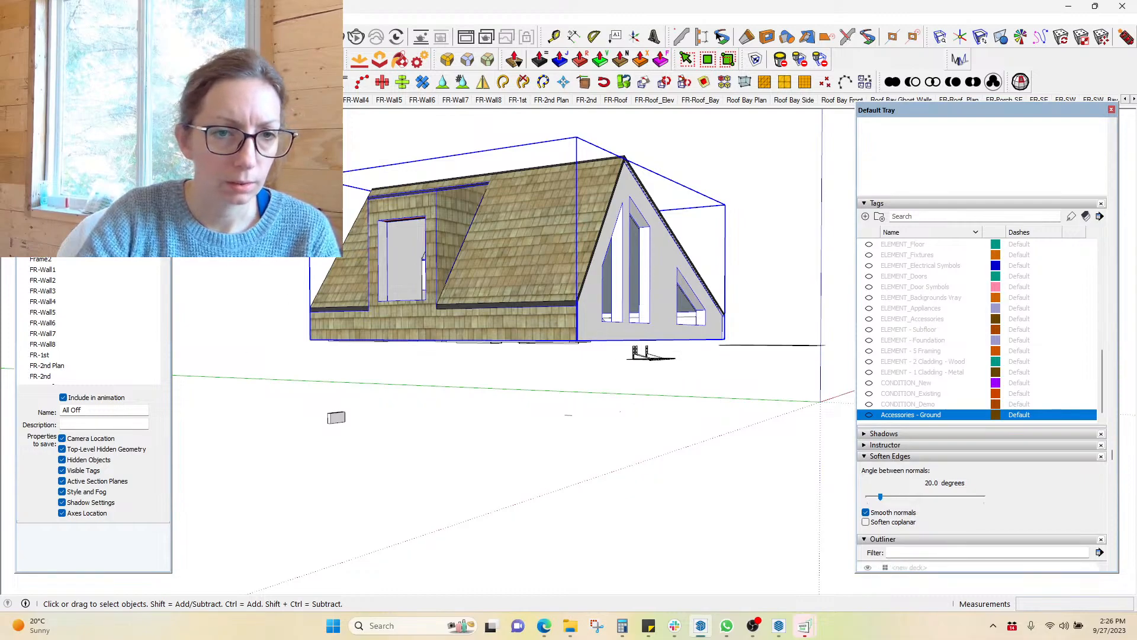
scroll(165, 264, "down", 3)
scroll(165, 260, "up", 3)
Put the selected gable-end wall group on the ELEMENT_Windows tag
left_click(127, 82)
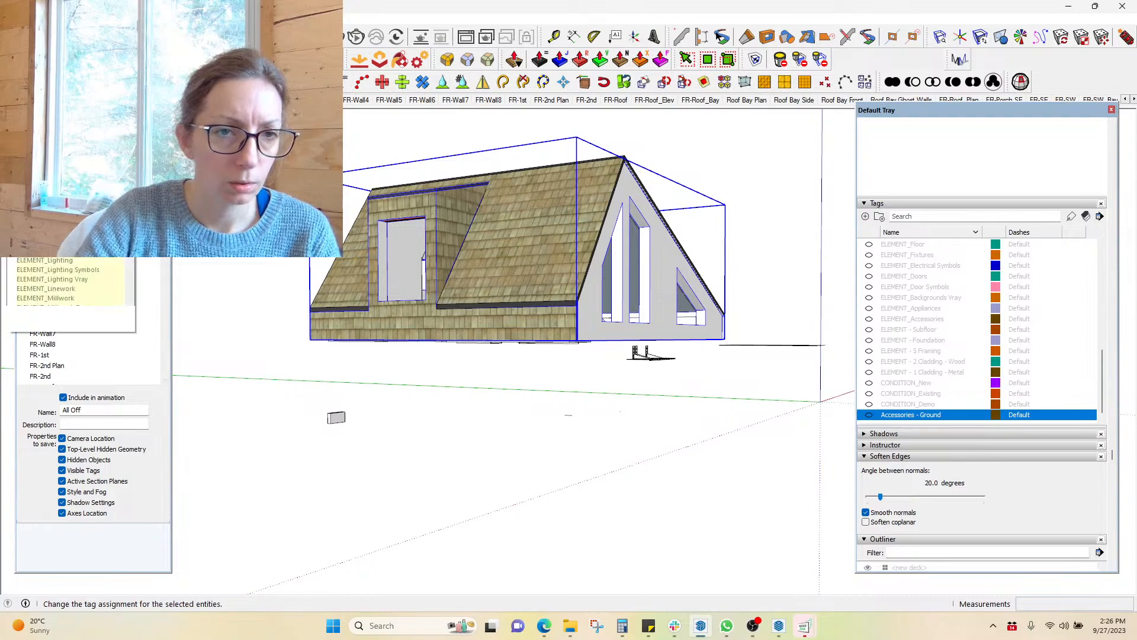
scroll(131, 297, "down", 5)
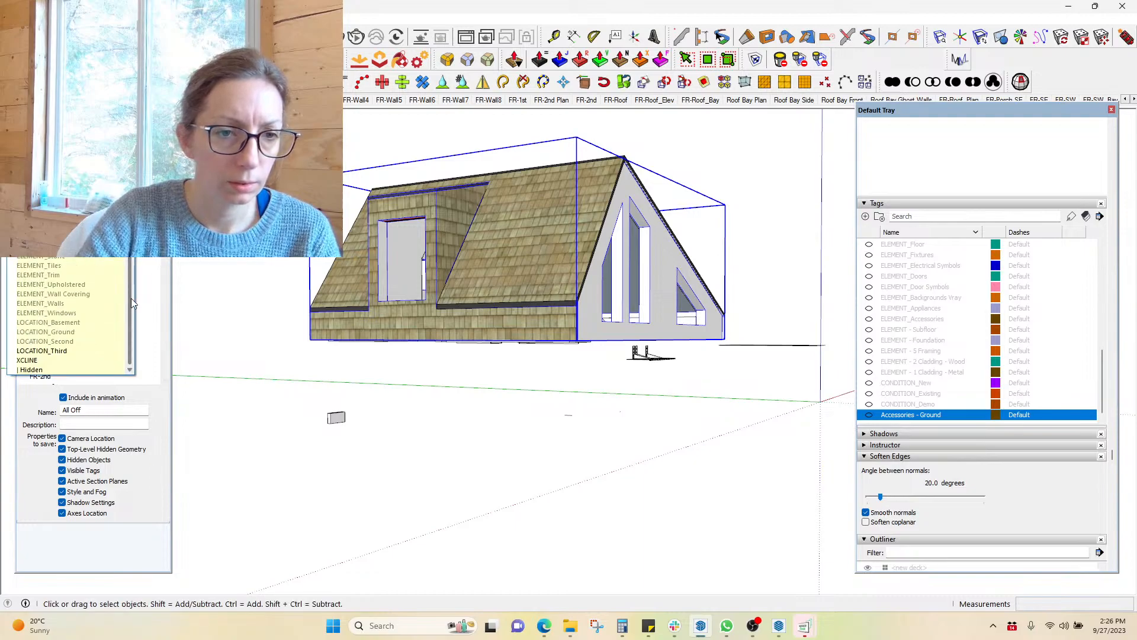
left_click(93, 312)
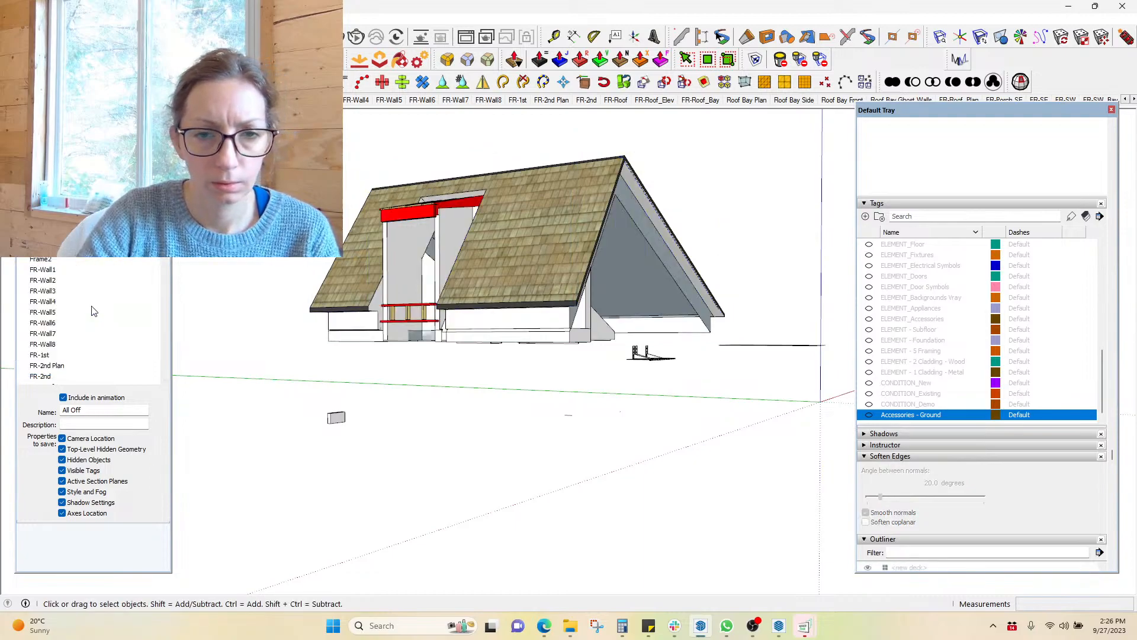
Assign the roof group to the ELEMENT_Roof tag
left_click(532, 270)
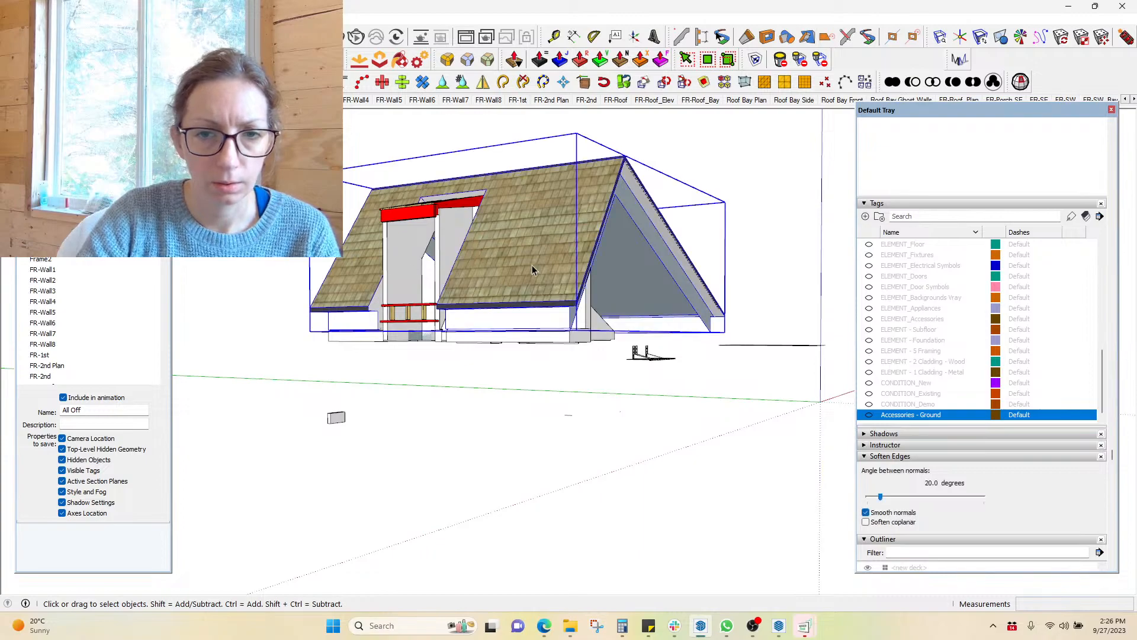
left_click(129, 82)
scroll(88, 308, "down", 1)
left_click(89, 351)
Select the remaining walls, leaving the balcony railing out of the selection
middle_click_drag(514, 342, 482, 294)
left_click_drag(394, 273, 556, 357)
scroll(470, 323, "up", 8)
middle_click_drag(462, 374, 526, 351)
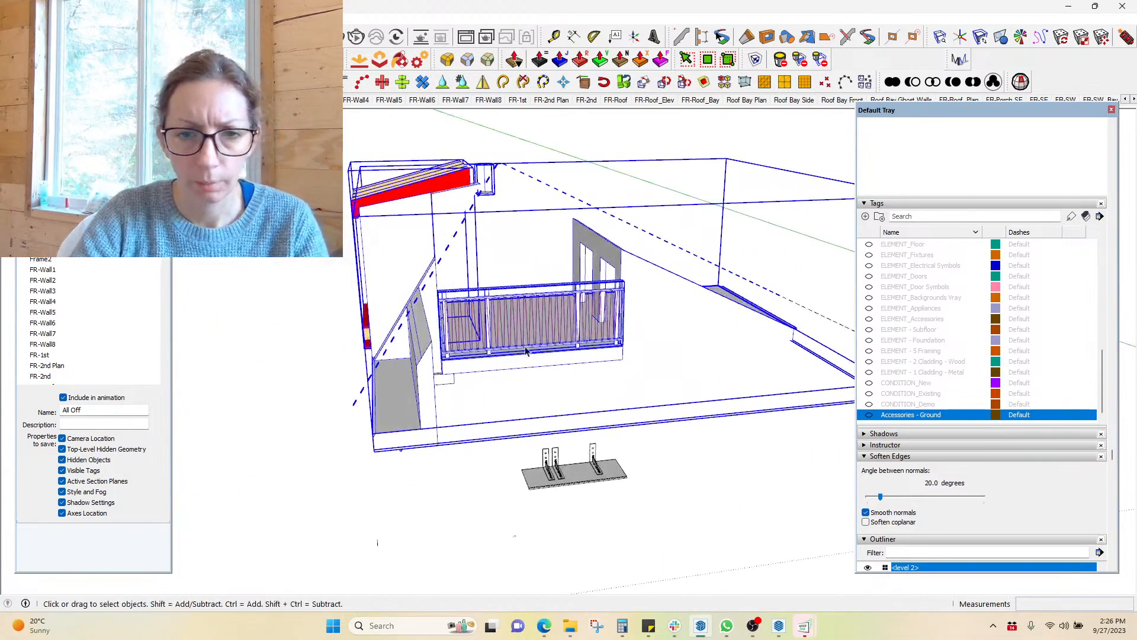
left_click(526, 338, "shift")
scroll(517, 325, "up", 4)
middle_click_drag(520, 304, 668, 363)
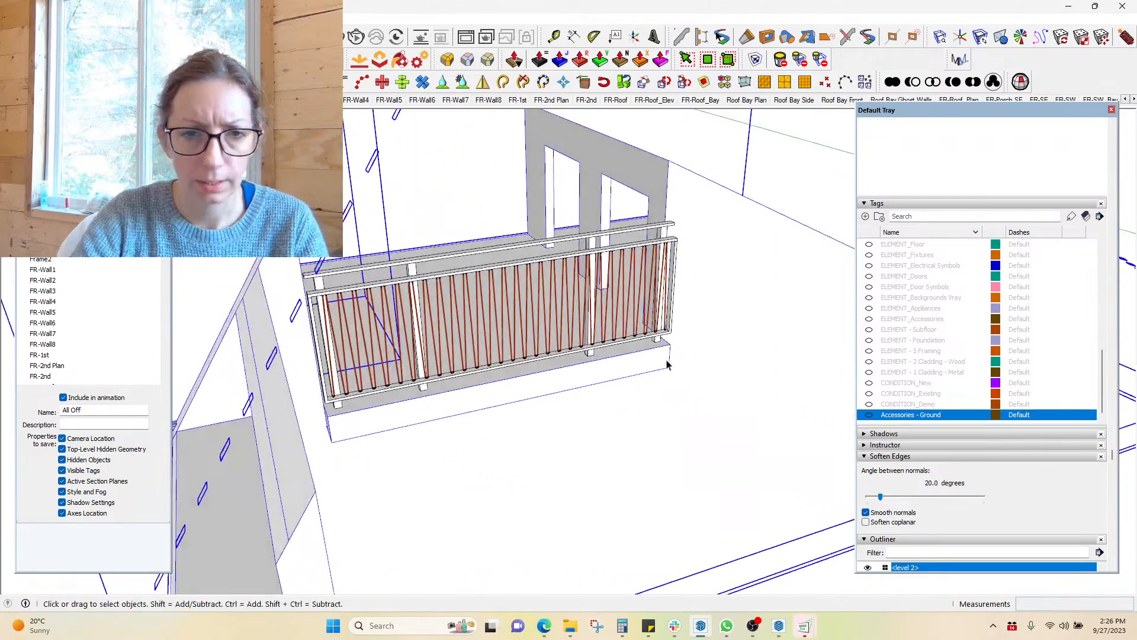
scroll(581, 380, "down", 5)
middle_click_drag(581, 380, 422, 313)
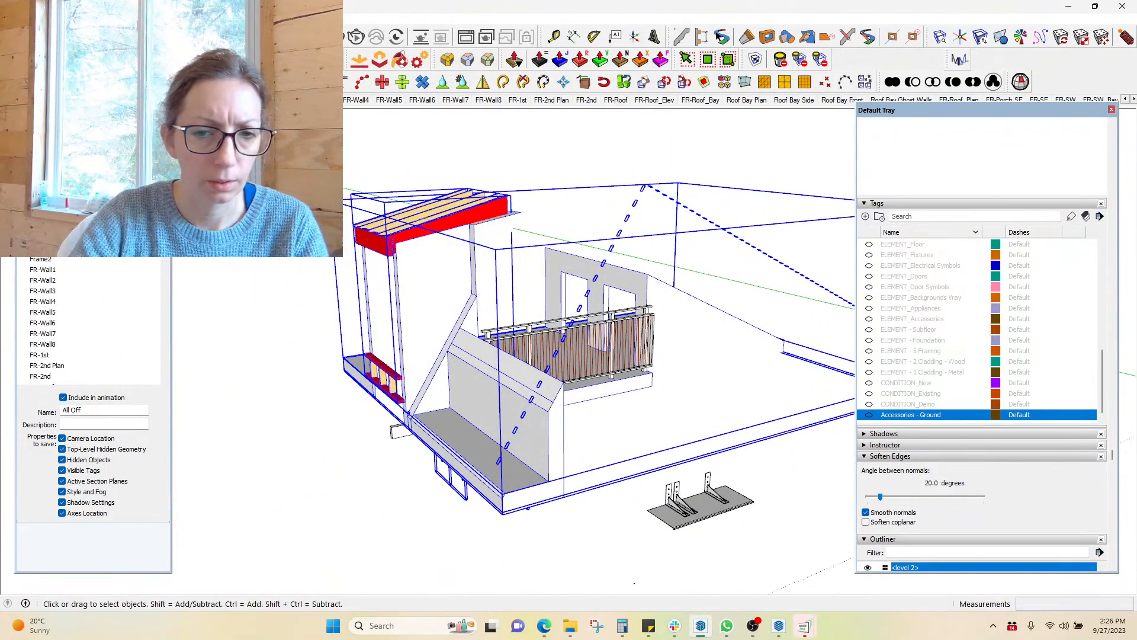
Put the selected walls on the ELEMENT_Walls tag
scroll(266, 358, "down", 3)
middle_click_drag(652, 393, 355, 522)
middle_click_drag(757, 369, 700, 538)
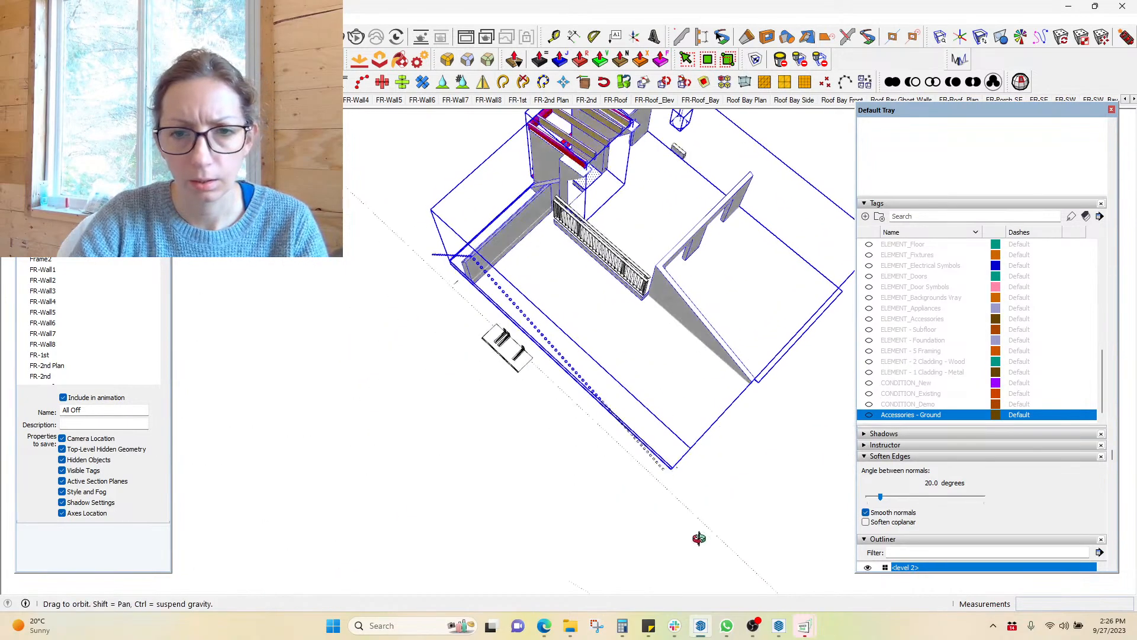
middle_click_drag(762, 309, 601, 172)
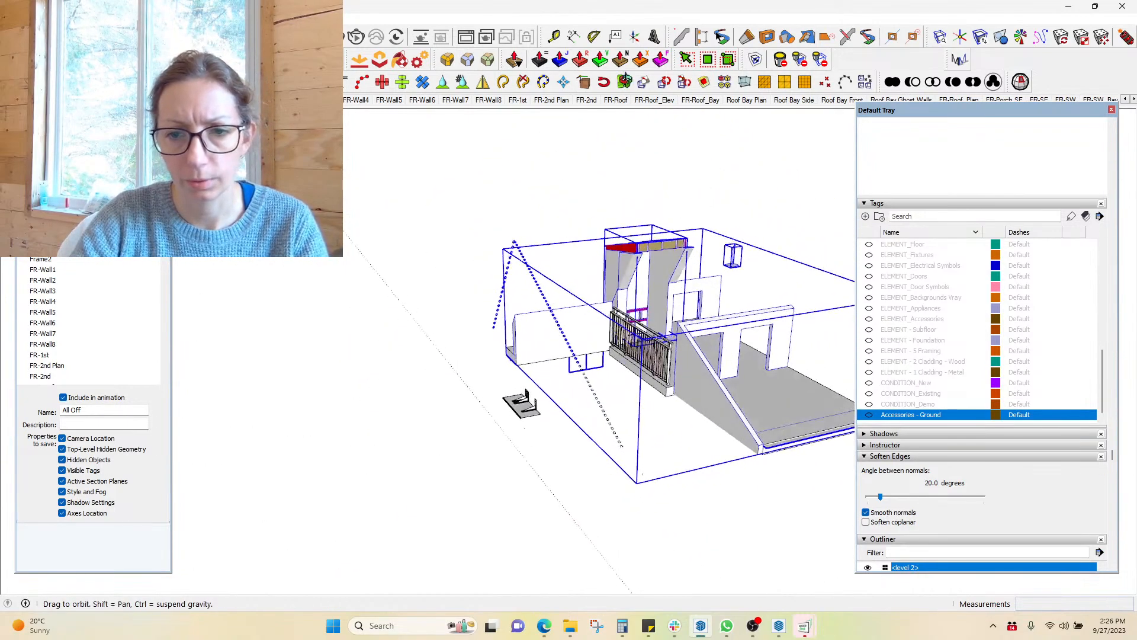
middle_click_drag(847, 379, 510, 391, "shift")
scroll(510, 392, "up", 3)
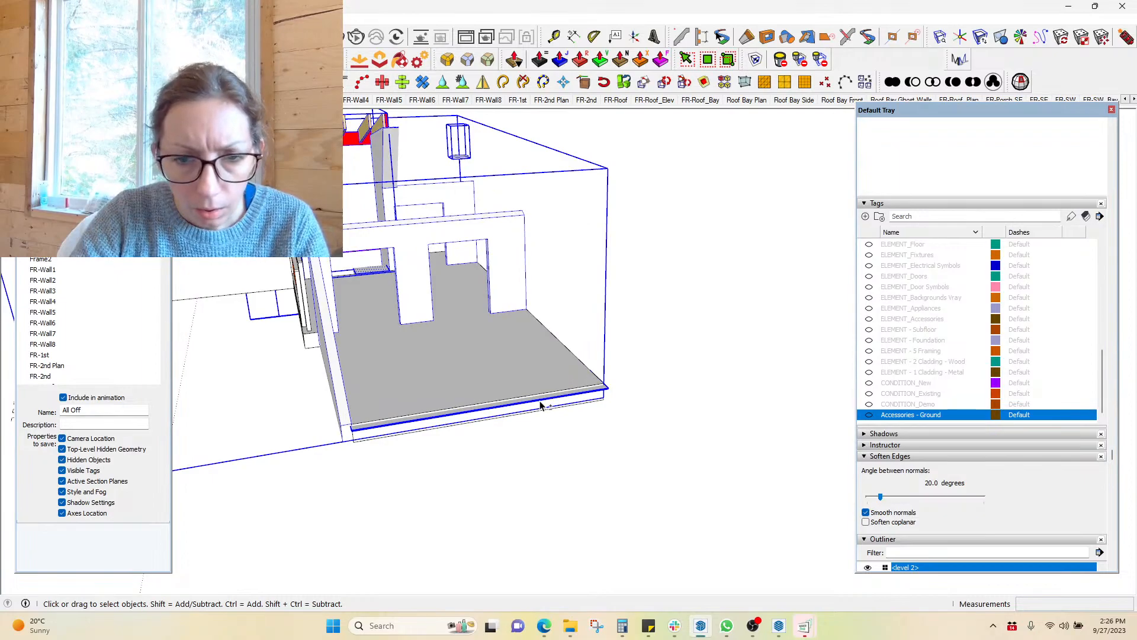
middle_click_drag(533, 349, 687, 343)
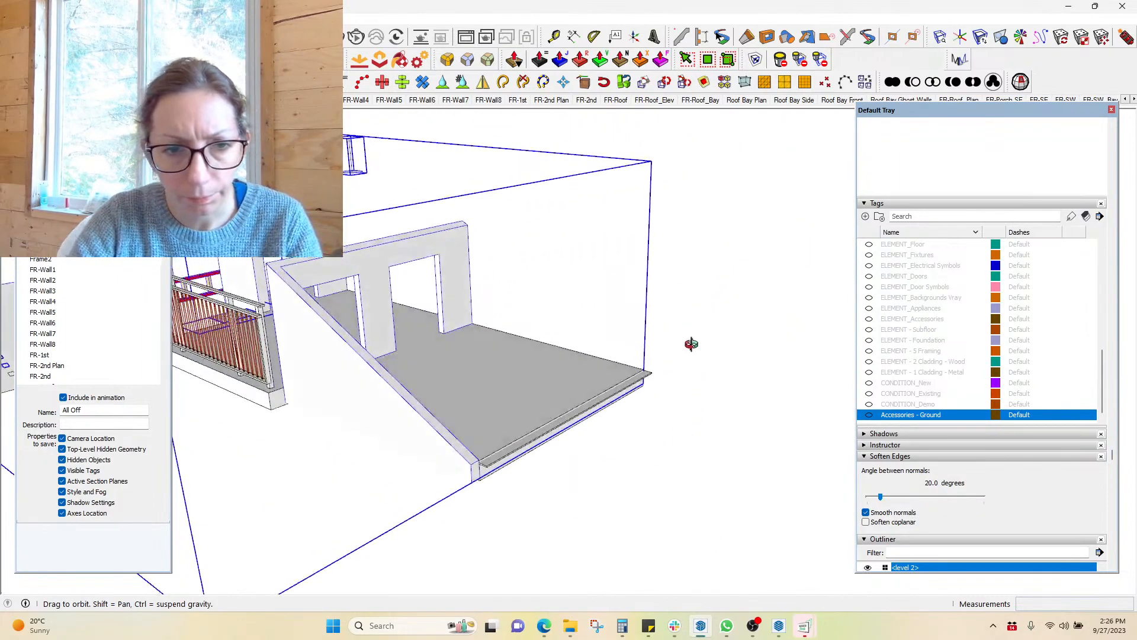
left_click(129, 82)
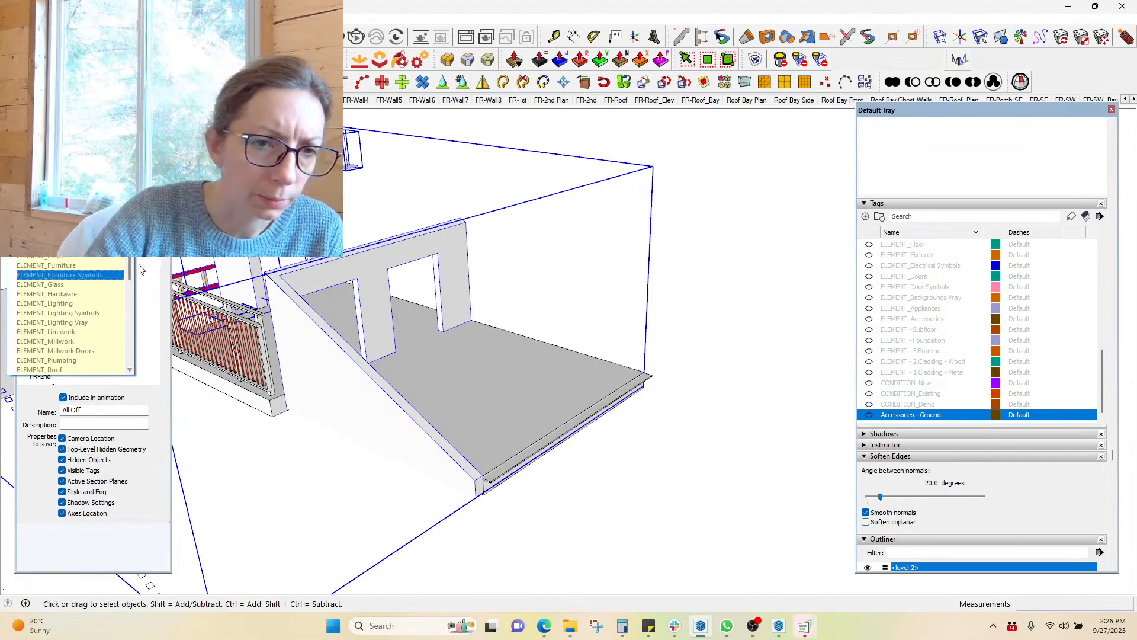
left_click_drag(130, 265, 122, 347)
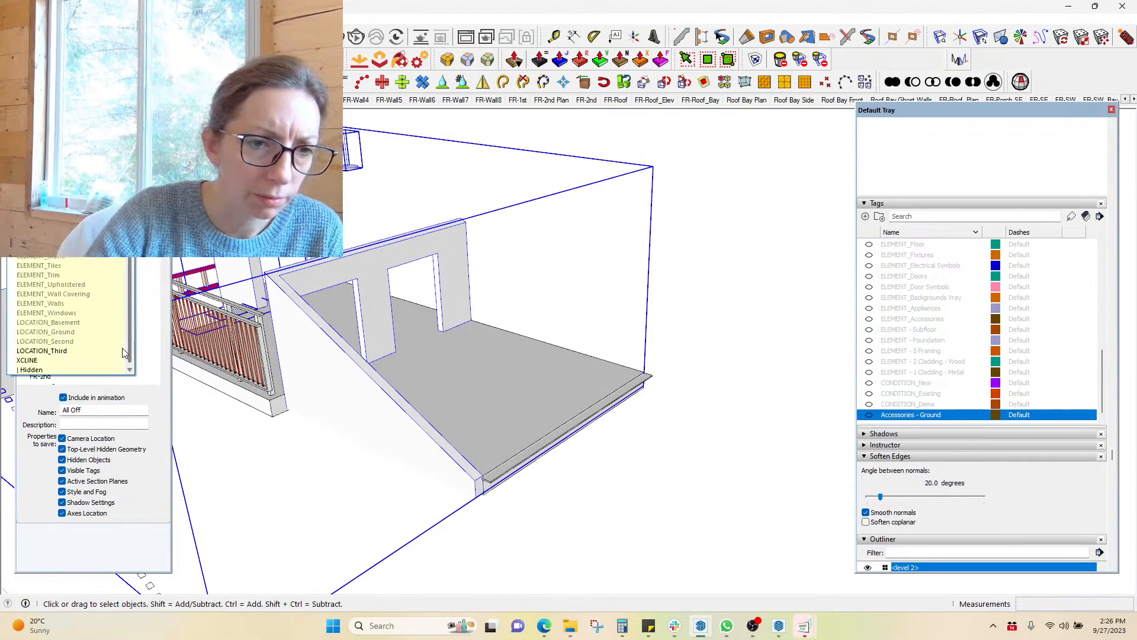
left_click(86, 305)
Select the floor slab and bring up its tag choices
left_click(499, 411)
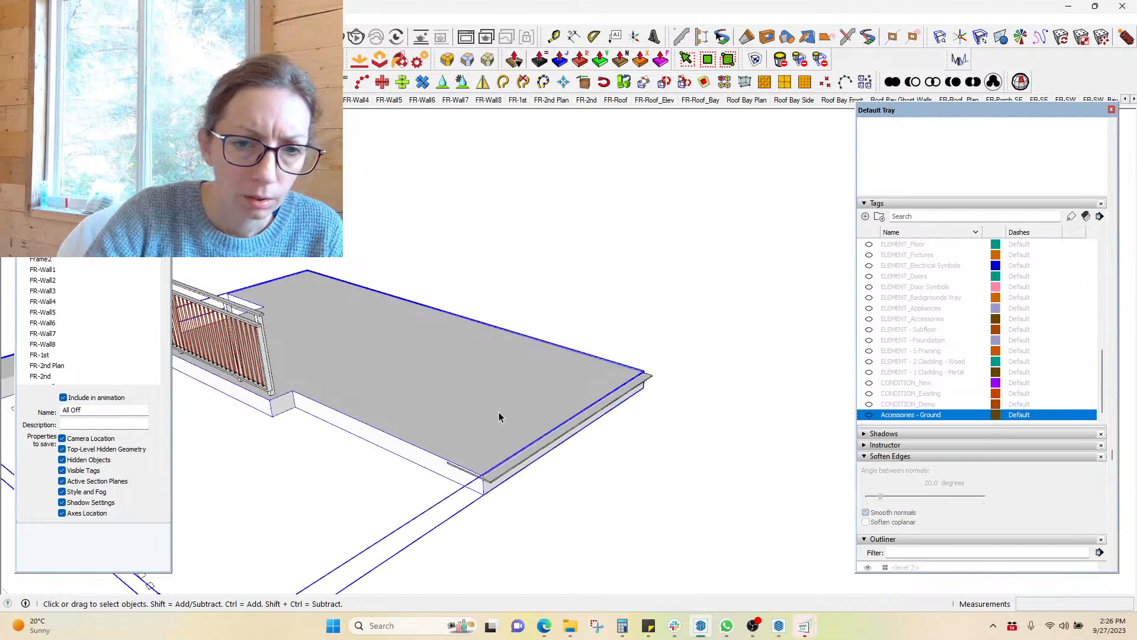
left_click(129, 83)
left_click_drag(129, 159, 129, 244)
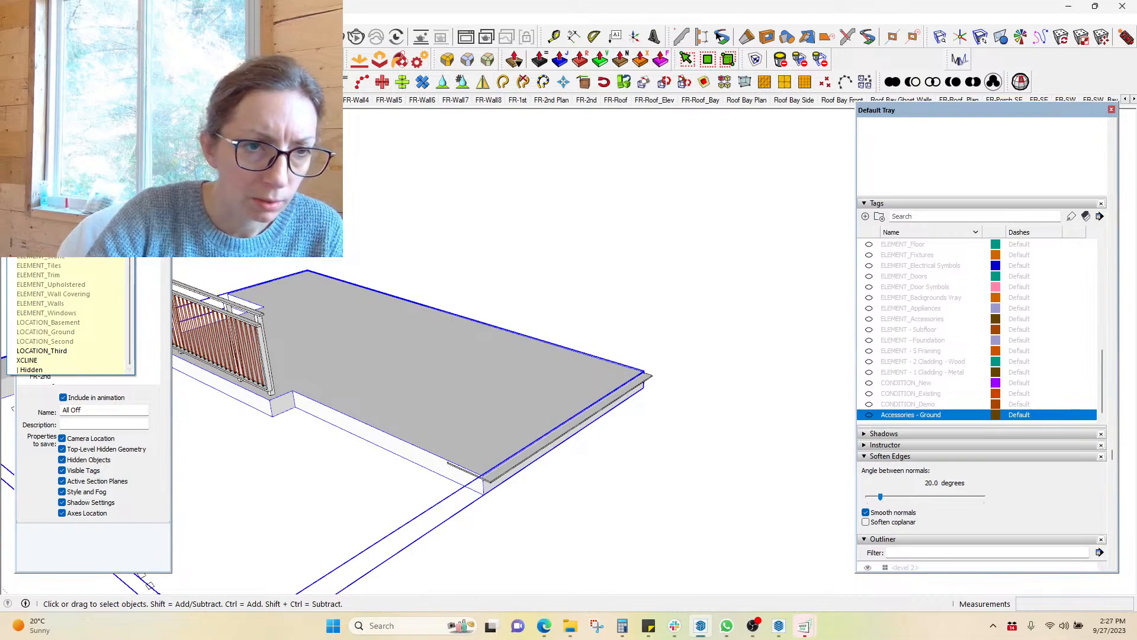
Move the floor slab and guard railing onto a hidden tag
left_click(45, 242)
scroll(517, 442, "down", 4)
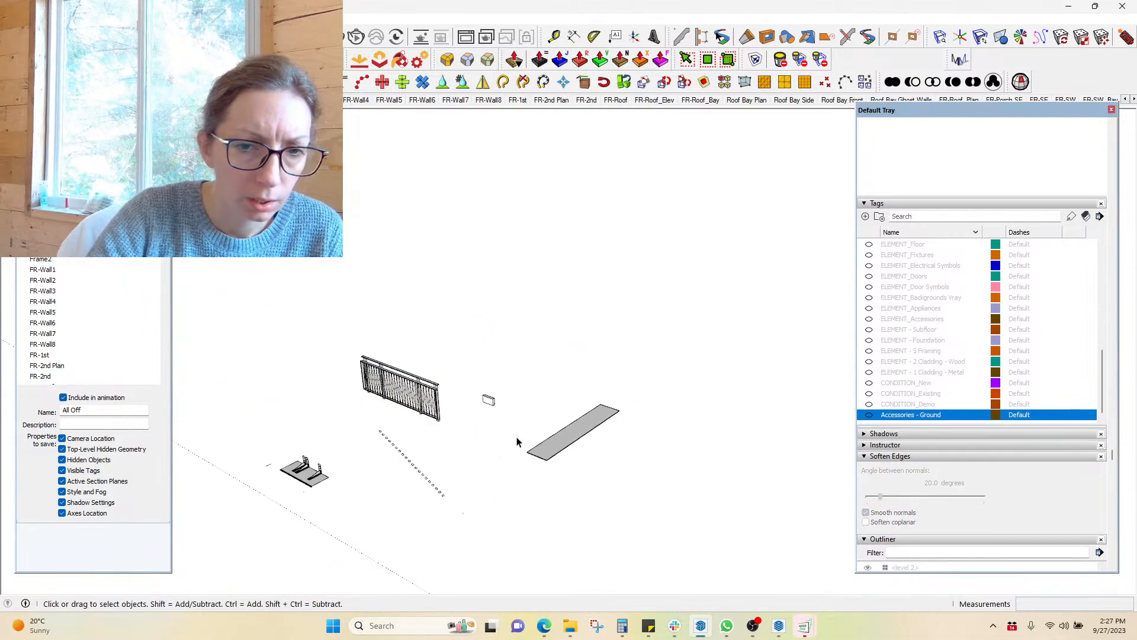
left_click(425, 375)
left_click(123, 83)
scroll(118, 243, "down", 8)
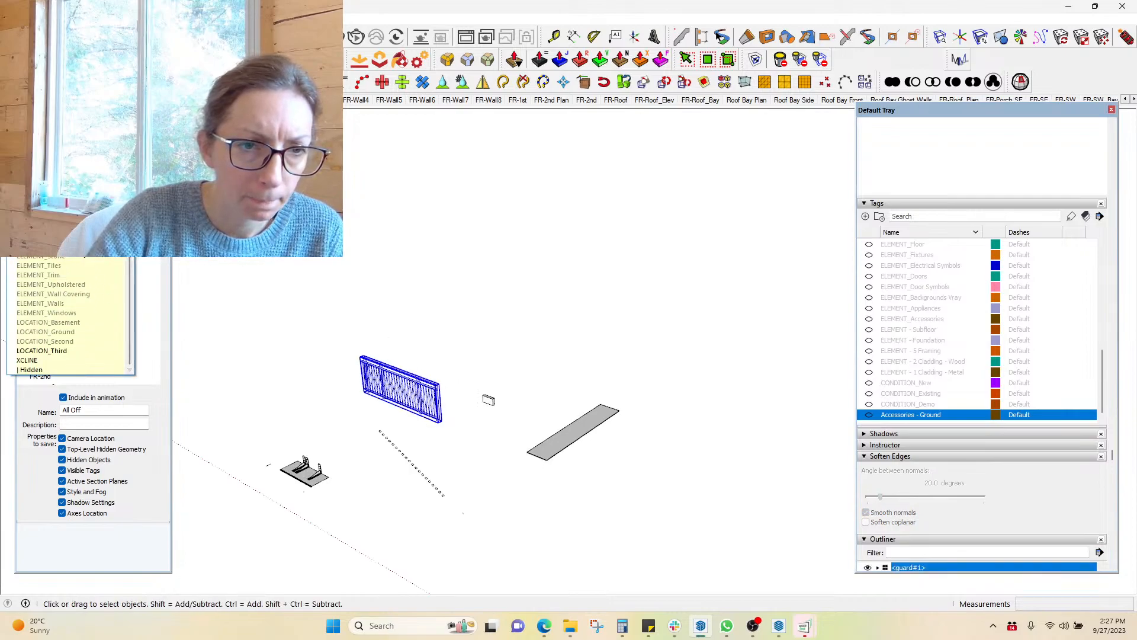
left_click(71, 237)
Delete the stray dashed line
middle_click_drag(597, 381, 728, 201)
left_click_drag(321, 214, 647, 468)
key("Delete")
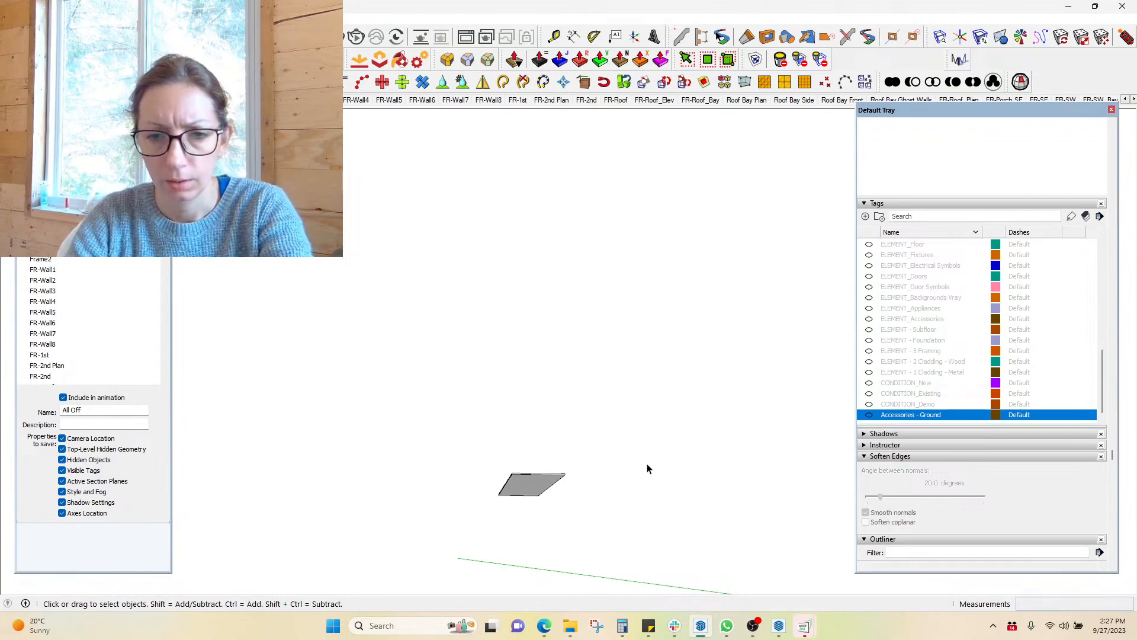
Move the small box object onto a hidden tag
middle_click_drag(568, 430, 660, 303)
middle_click_drag(680, 361, 673, 496)
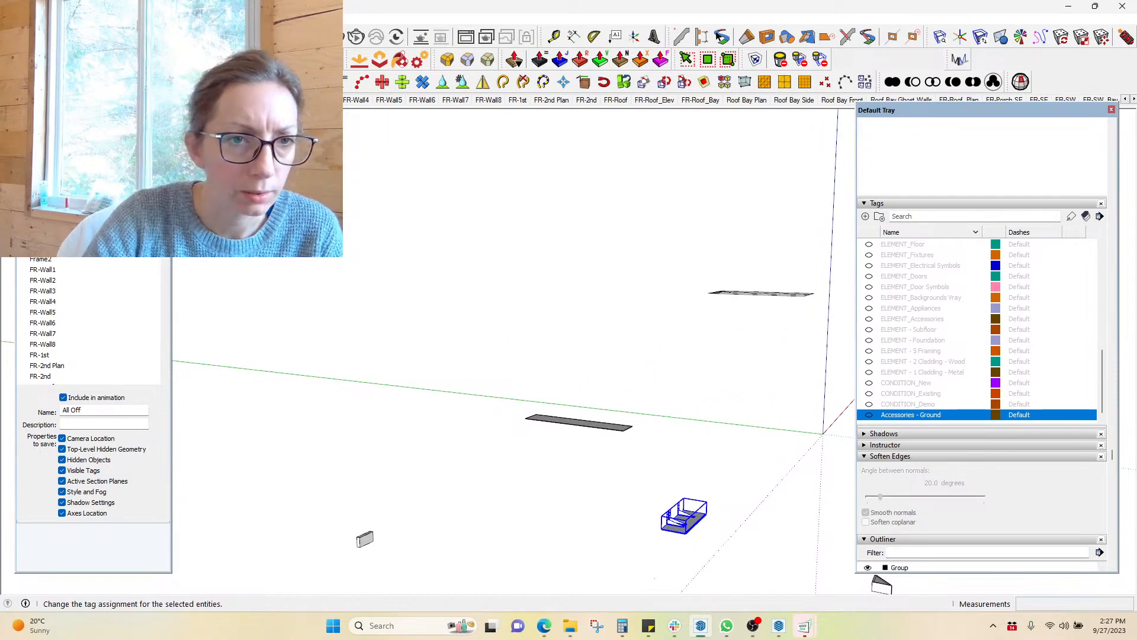
left_click(118, 83)
scroll(95, 264, "down", 5)
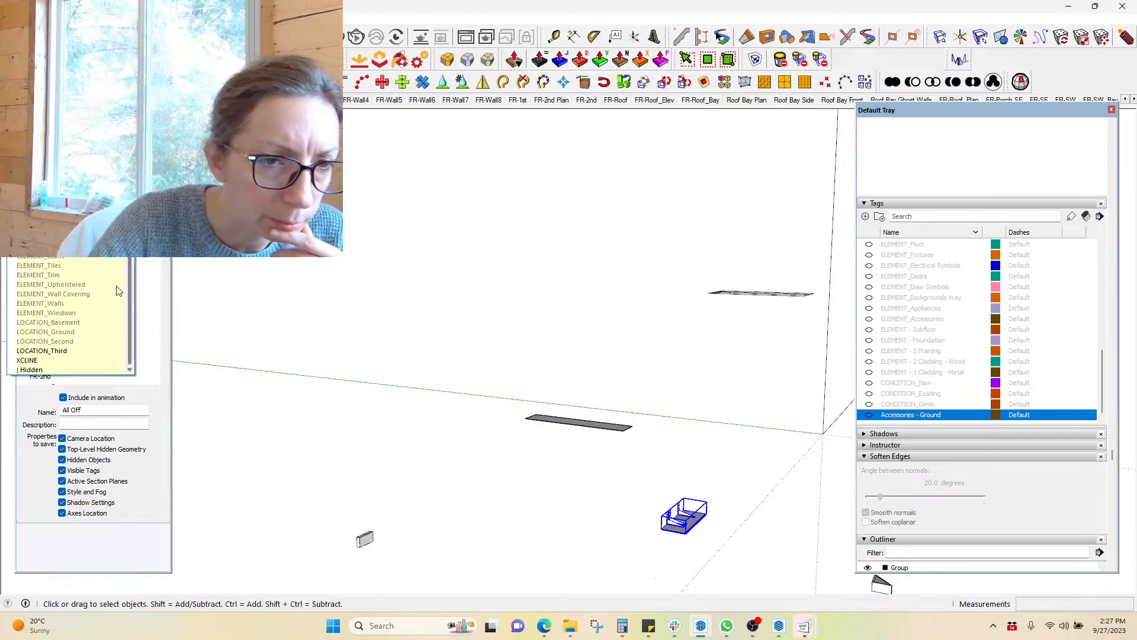
left_click(65, 237)
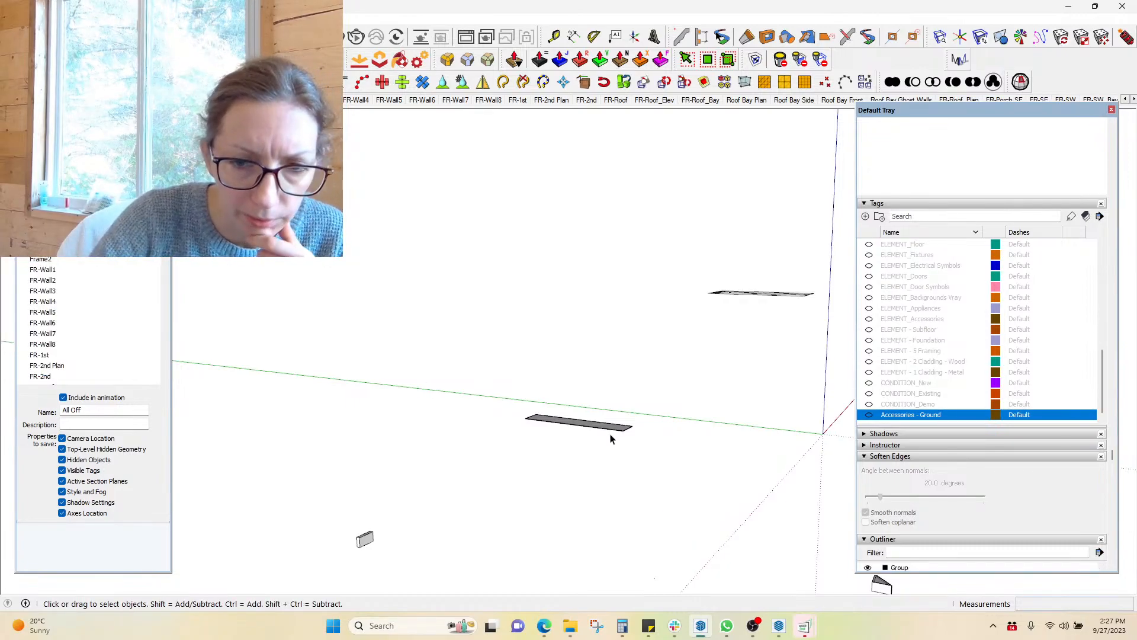
middle_click_drag(699, 424, 705, 349)
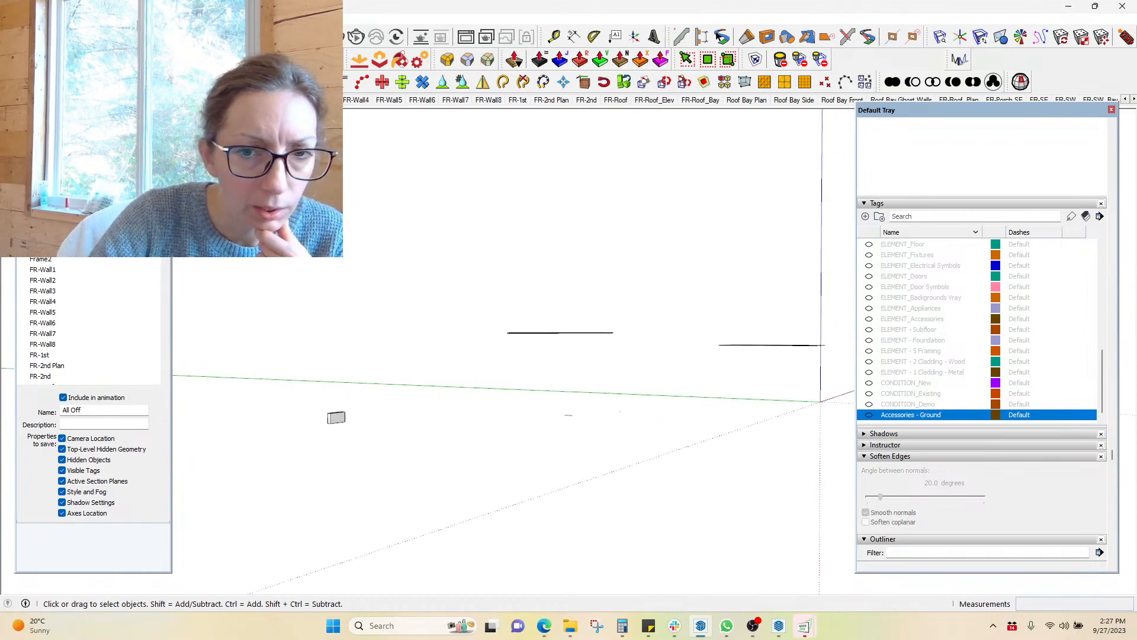
Hide LOCATION_Second and show only the ELEMENT_Windows objects
left_click_drag(1100, 392, 1097, 293)
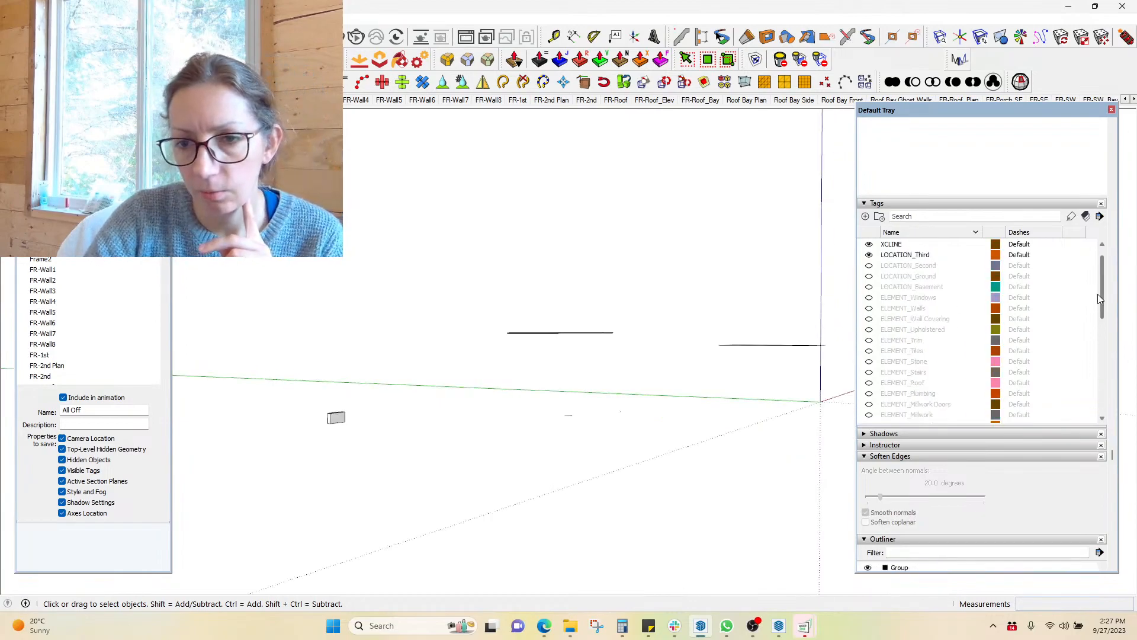
left_click(869, 267)
left_click(869, 267)
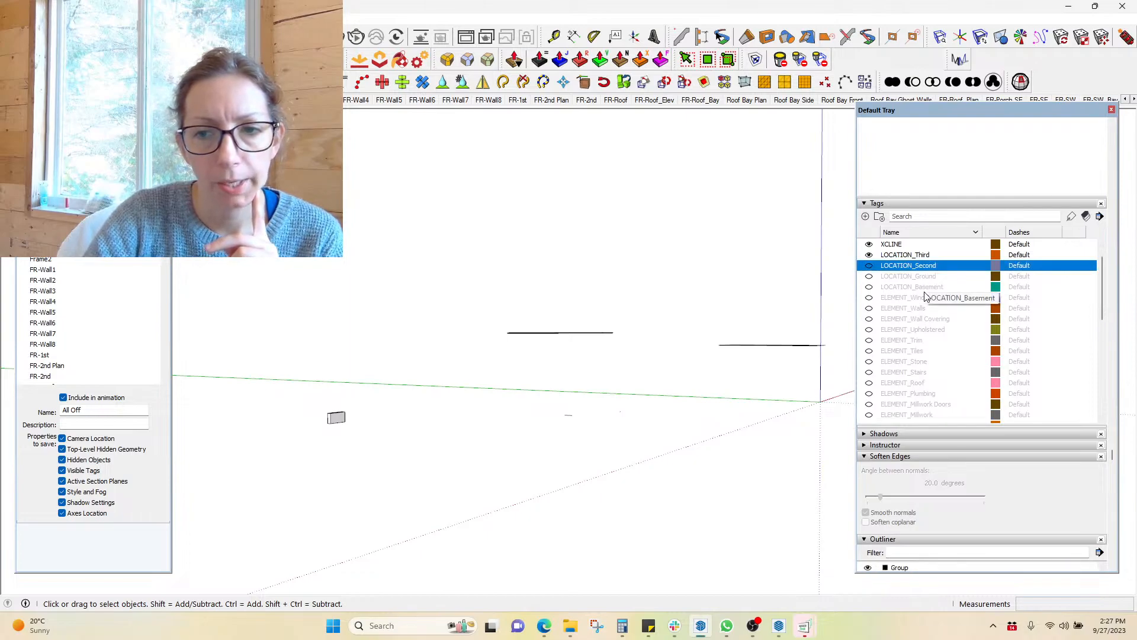
left_click(869, 299)
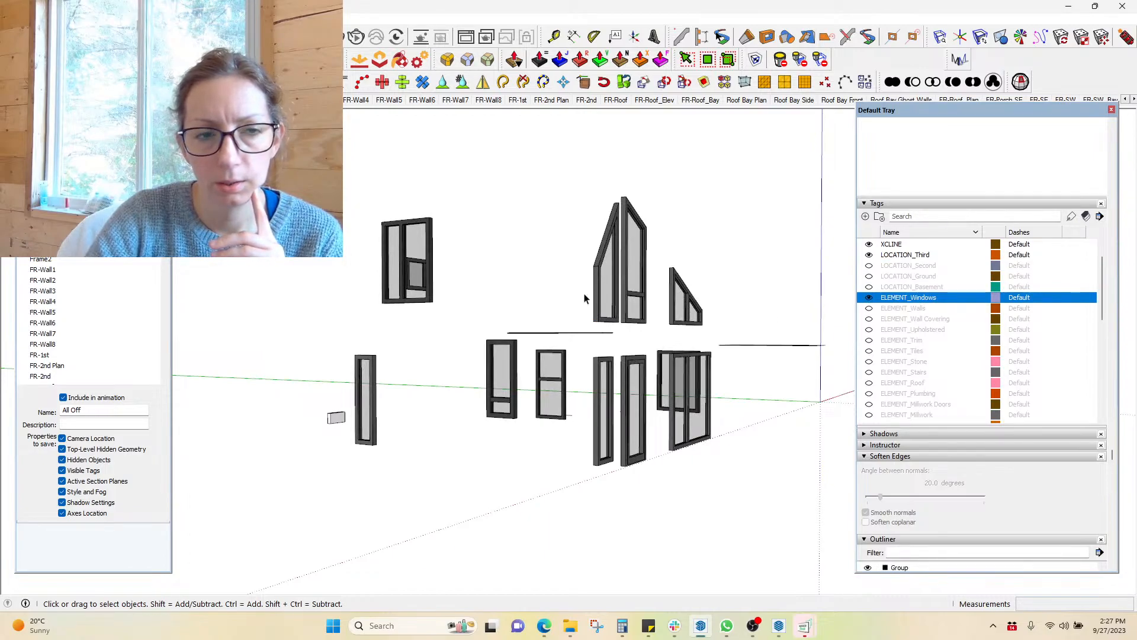
Move the flat strip among the windows onto a hidden tag
scroll(584, 299, "down", 5)
middle_click_drag(584, 298, 666, 460)
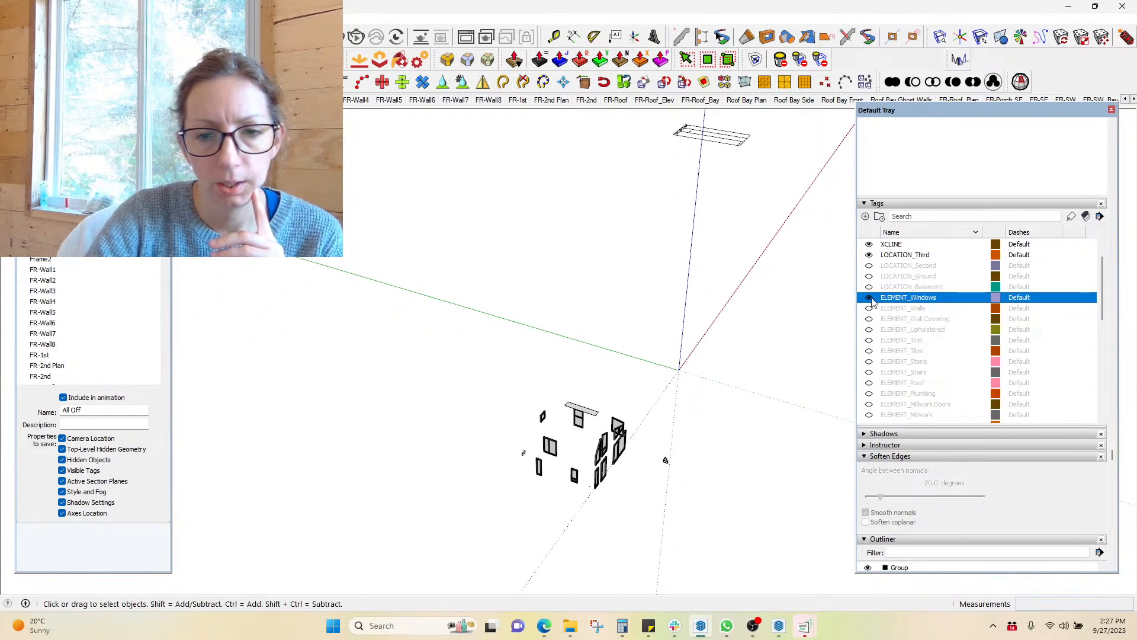
scroll(675, 417, "up", 6)
middle_click_drag(675, 418, 725, 423)
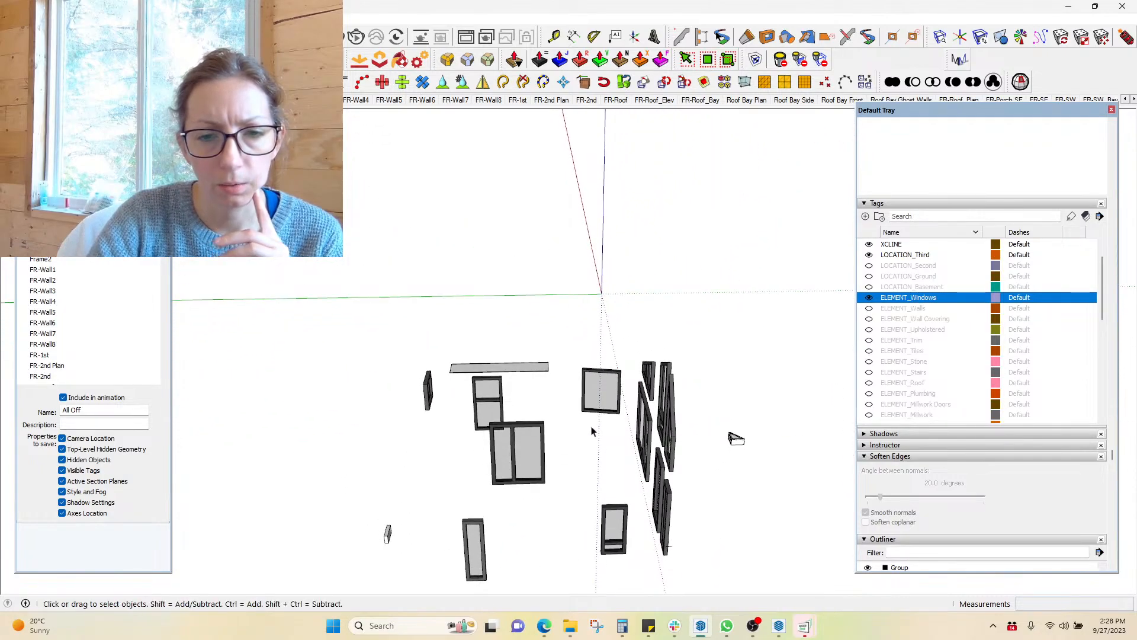
left_click(538, 369)
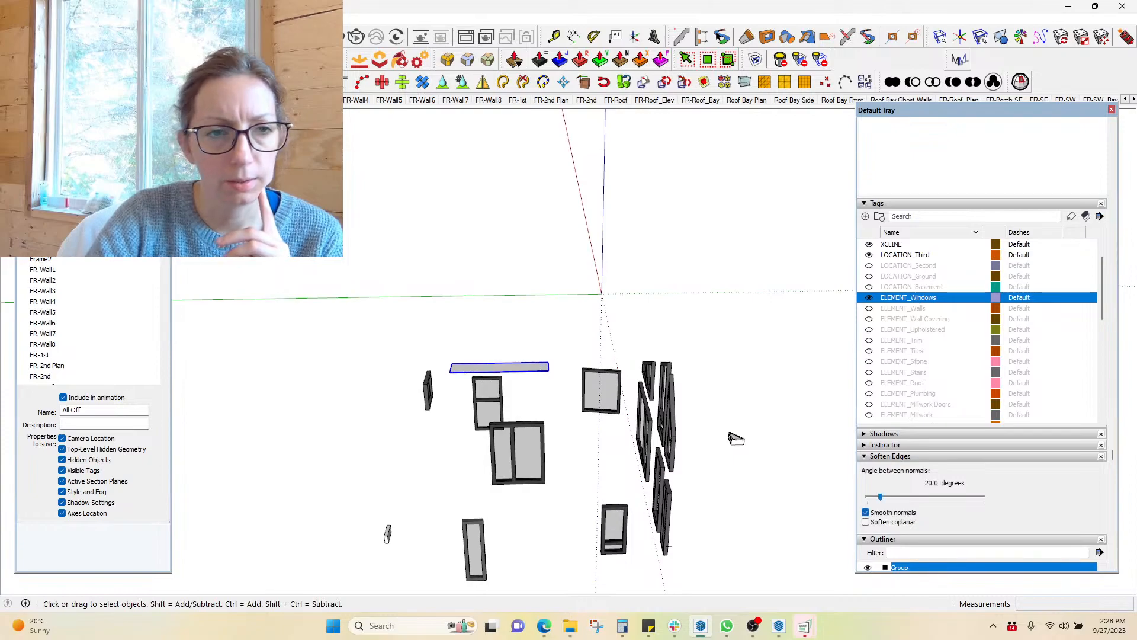
left_click(89, 246)
left_click(65, 283)
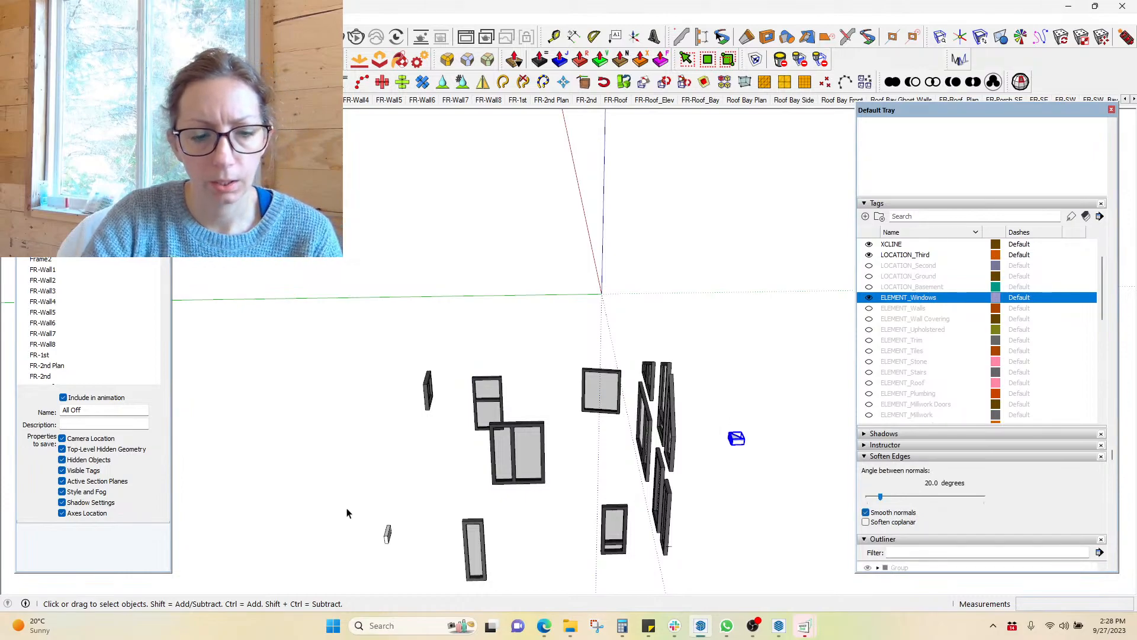
Assign the stud spacers to ELEMENT_Millwork and review the windows from several angles
left_click_drag(390, 565, 401, 570)
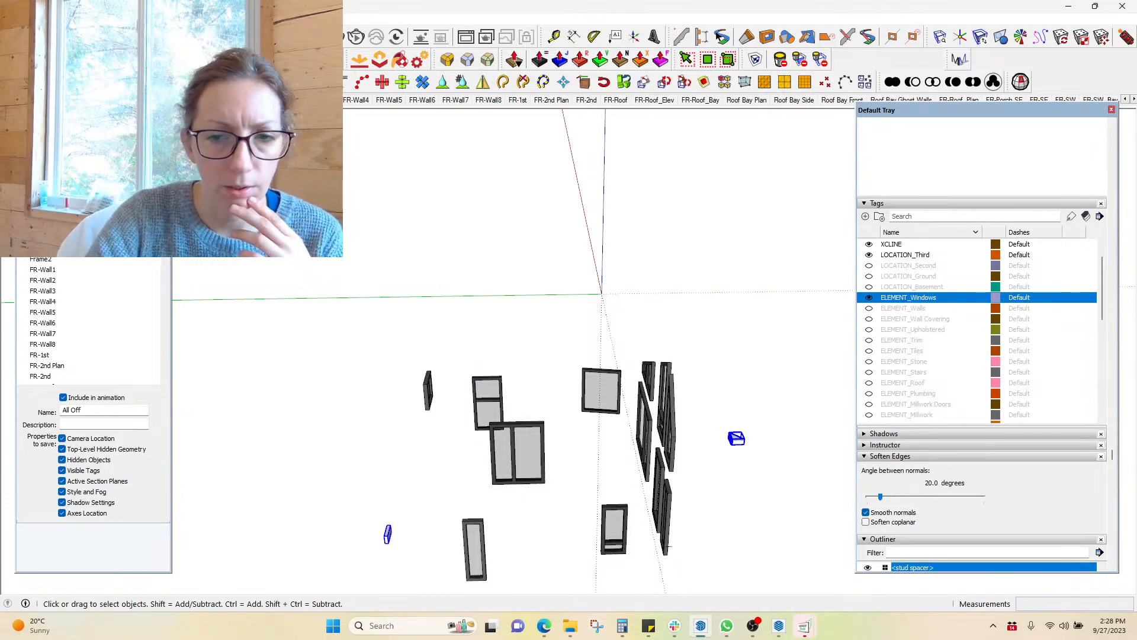
left_click(71, 246)
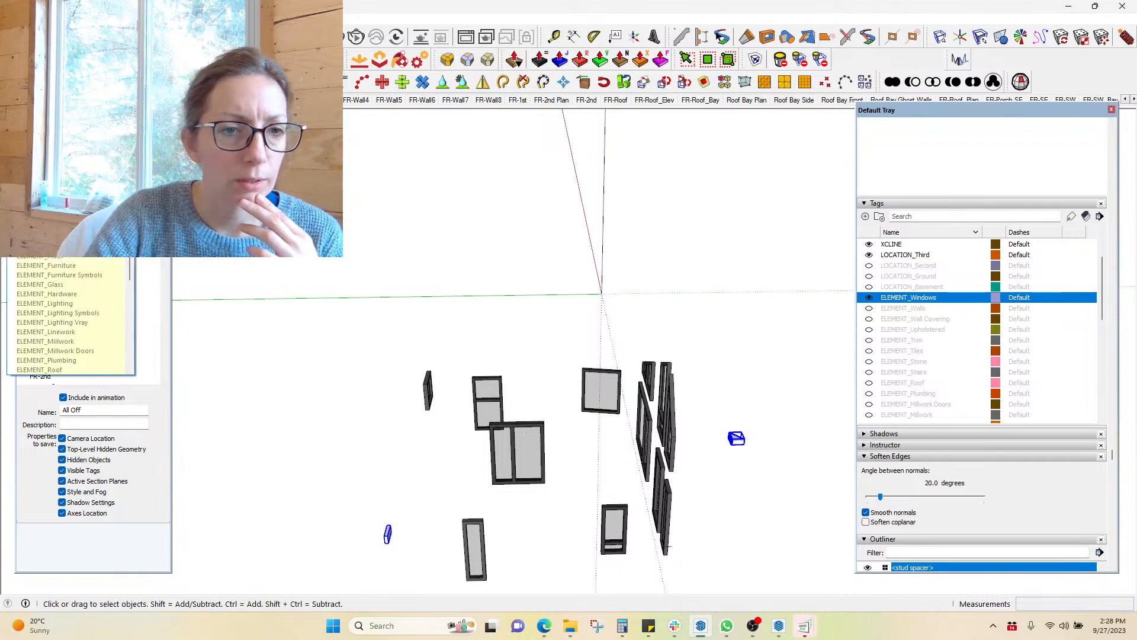
left_click(89, 341)
left_click(457, 249)
middle_click_drag(713, 418, 450, 450)
scroll(483, 548, "up", 3)
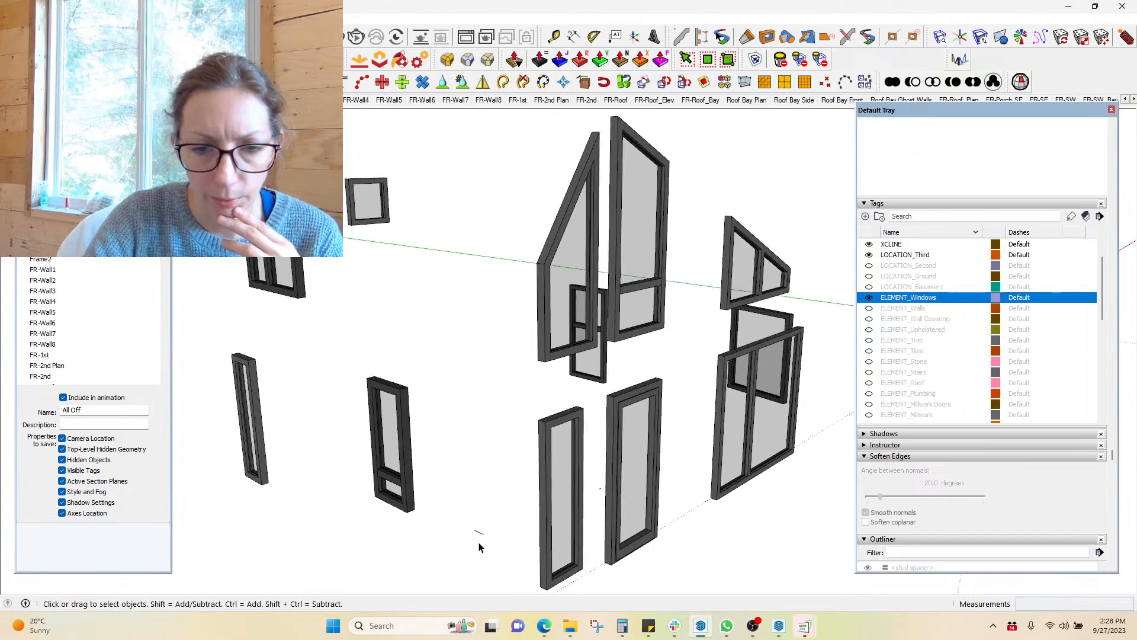
middle_click_drag(508, 527, 363, 538)
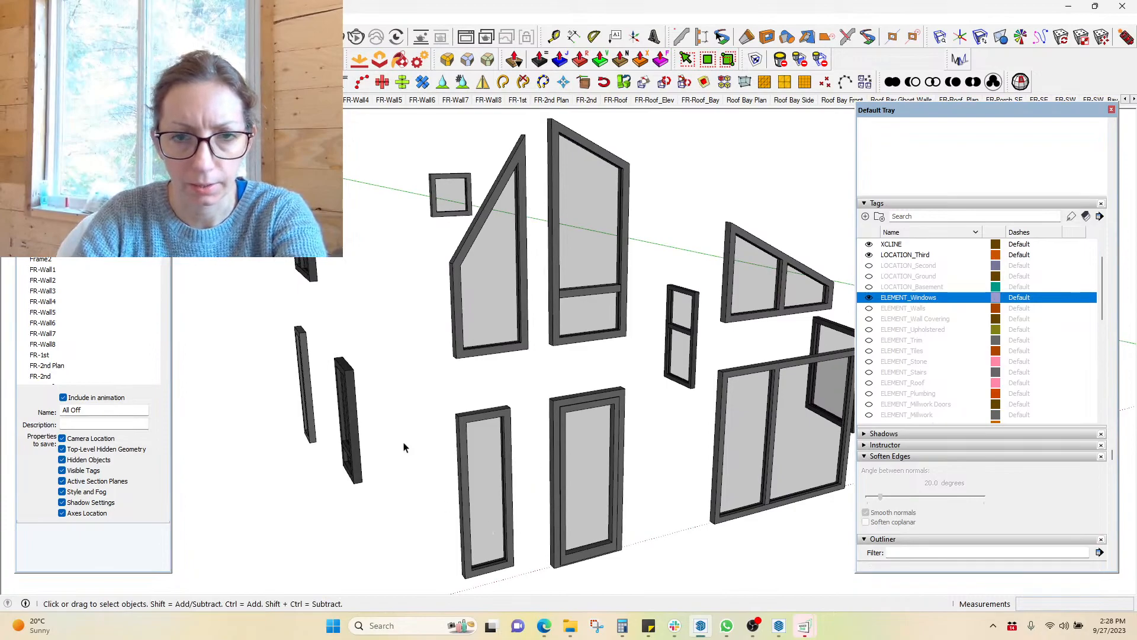
scroll(407, 444, "down", 4)
middle_click_drag(399, 406, 522, 432)
Hide ELEMENT_Windows and show ELEMENT_Walls to inspect the wall geometry
left_click(869, 298)
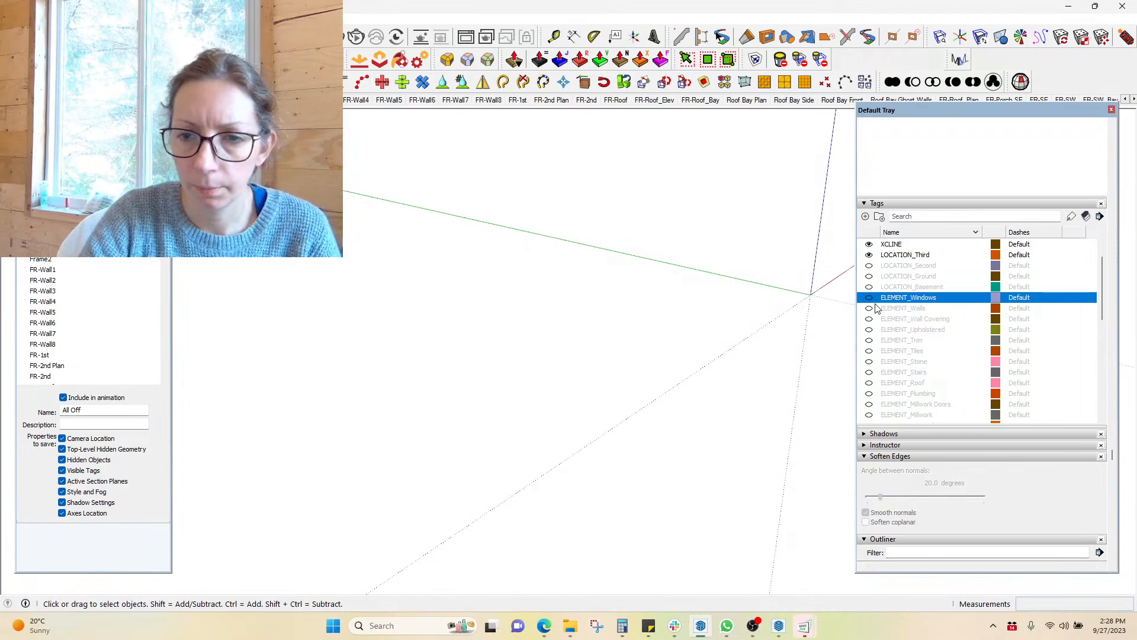
left_click(869, 308)
middle_click_drag(410, 373, 567, 308)
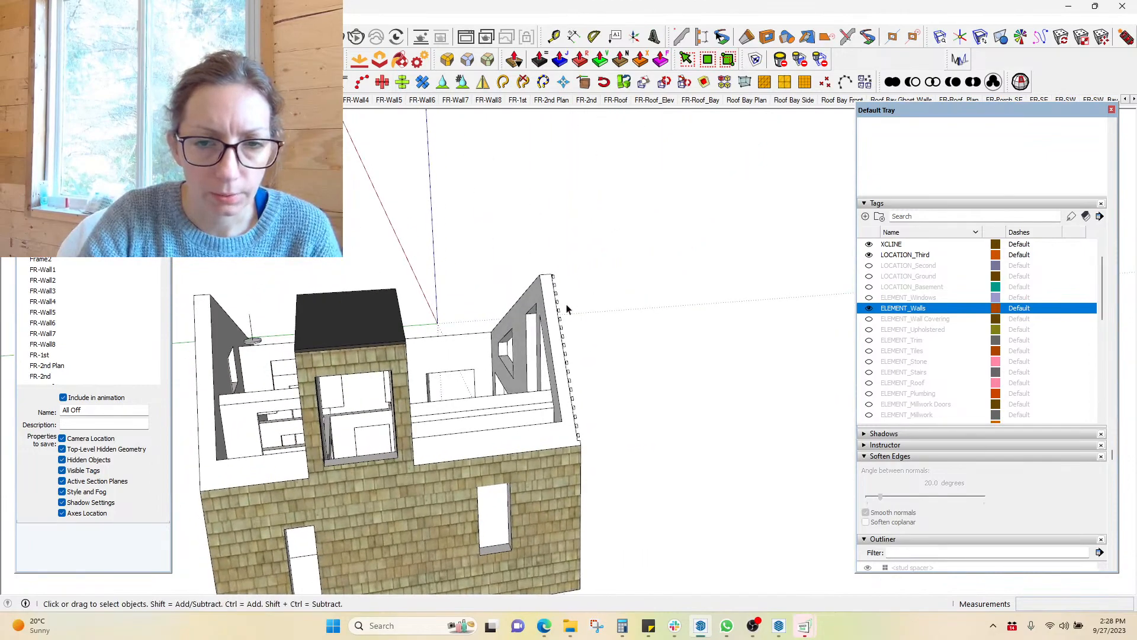
middle_click_drag(607, 460, 461, 548)
middle_click_drag(644, 426, 556, 342)
left_click_drag(733, 412, 728, 418)
middle_click_drag(718, 434, 658, 335)
scroll(489, 325, "up", 5)
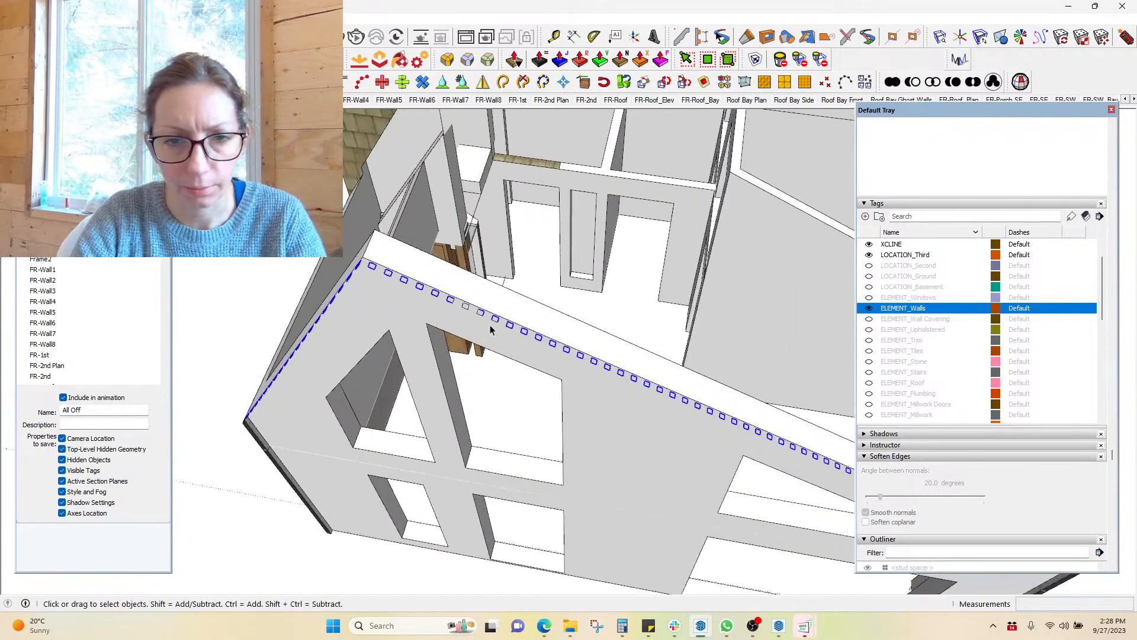
scroll(489, 324, "up", 1)
left_click_drag(446, 287, 518, 346)
middle_click_drag(436, 347, 778, 286)
scroll(457, 346, "down", 6)
Hide the walls, then preview ELEMENT_Upholstered and ELEMENT_Tiles contents in turn
left_click(869, 308)
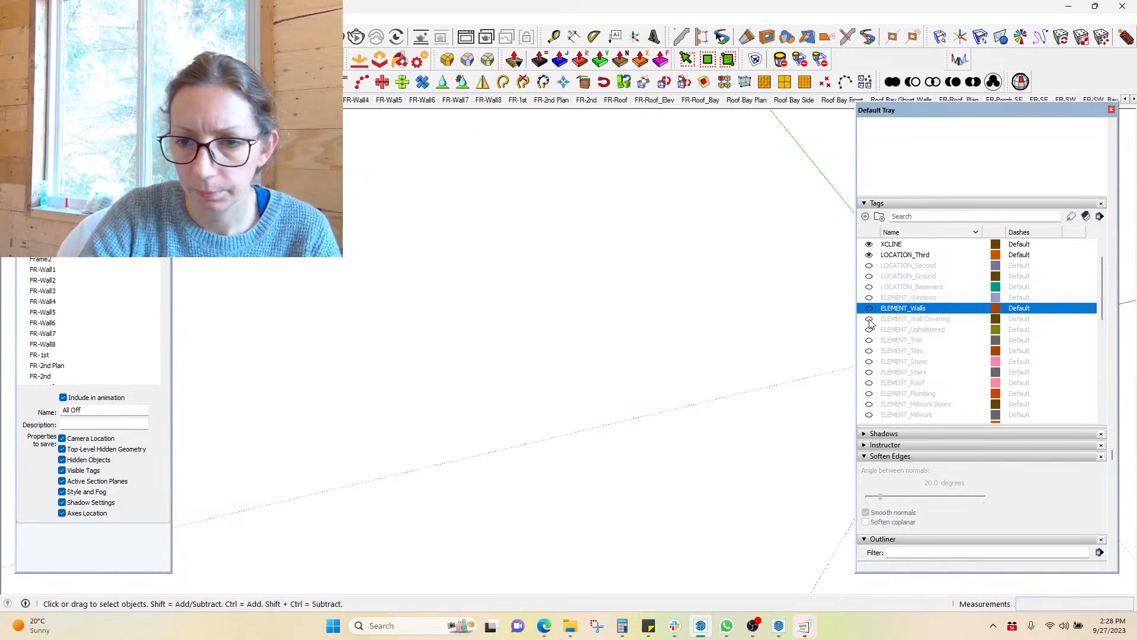
left_click(869, 319)
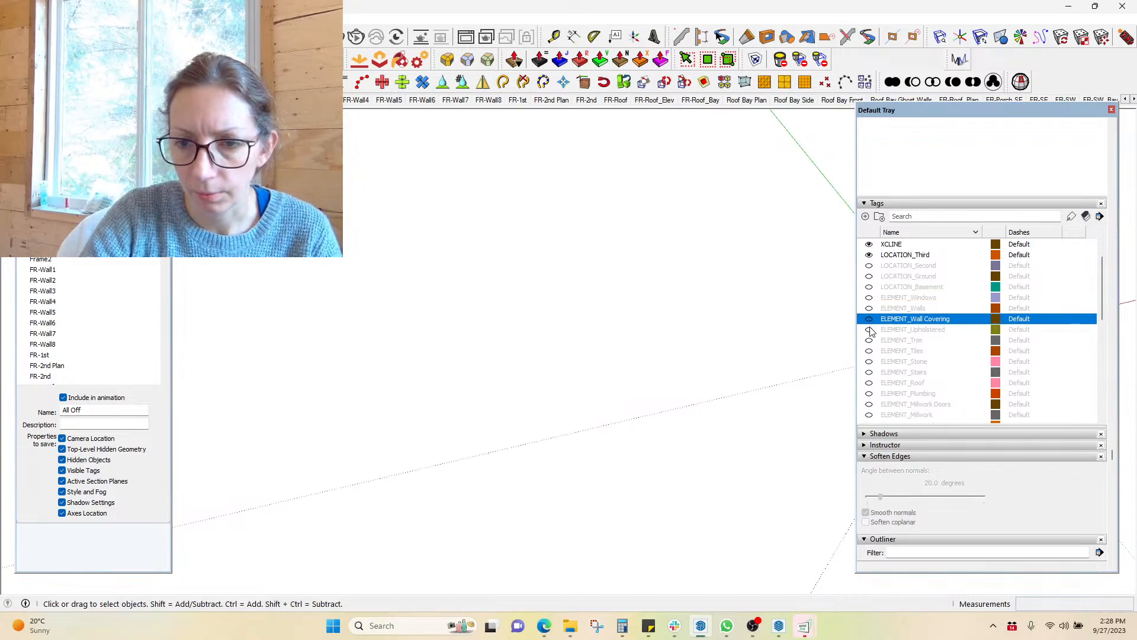
left_click(869, 330)
middle_click_drag(414, 481, 439, 307)
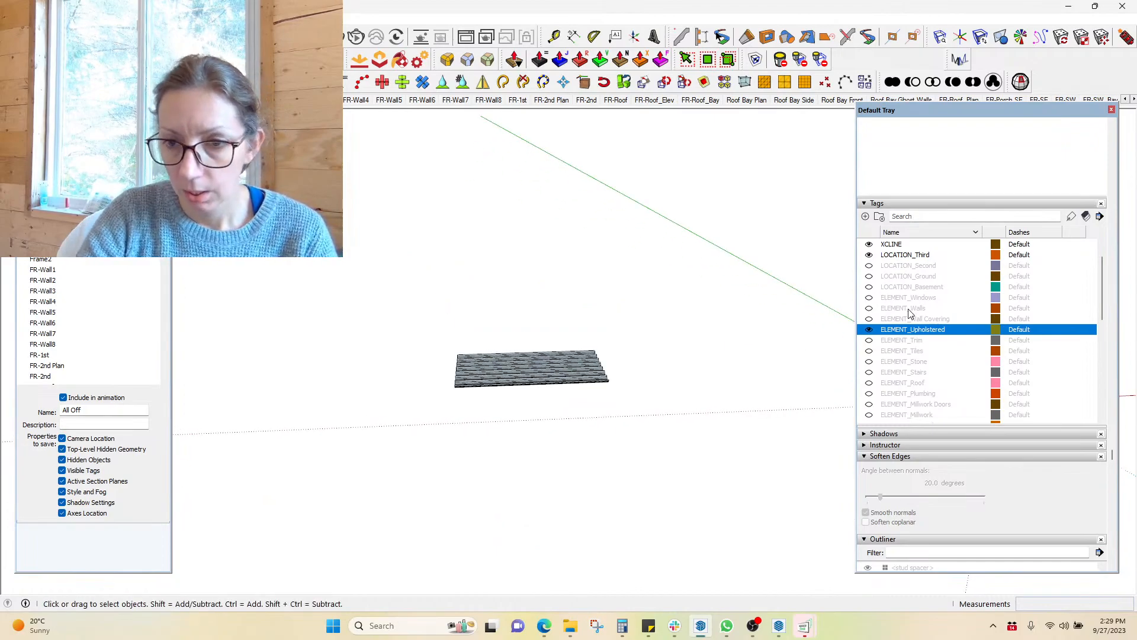
left_click(869, 330)
left_click(868, 340)
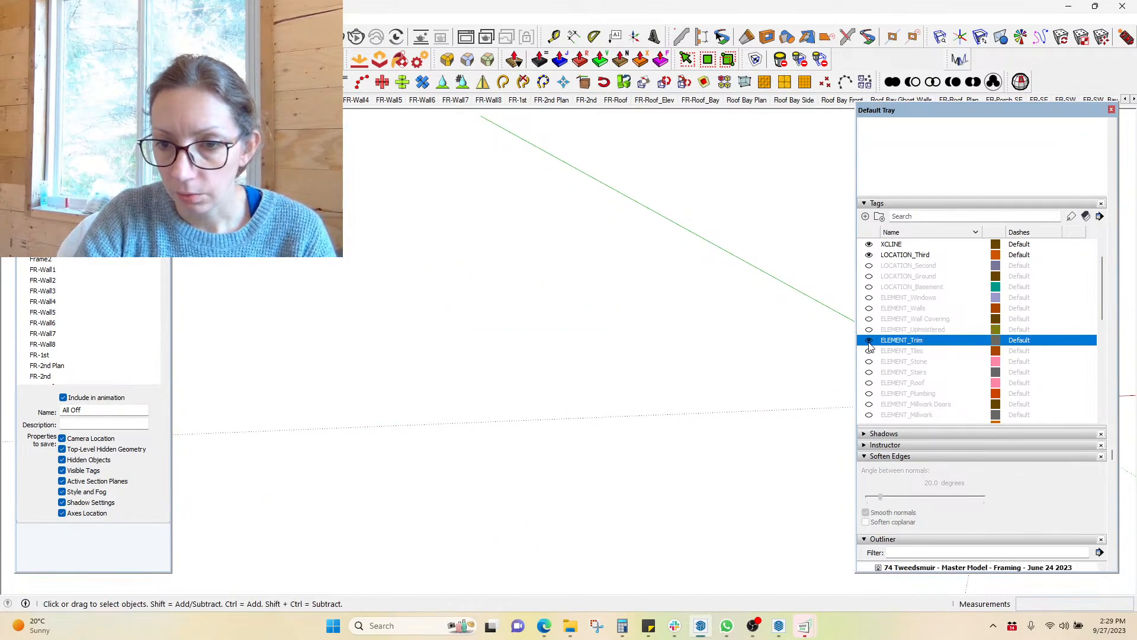
left_click(868, 351)
middle_click_drag(483, 406, 505, 384)
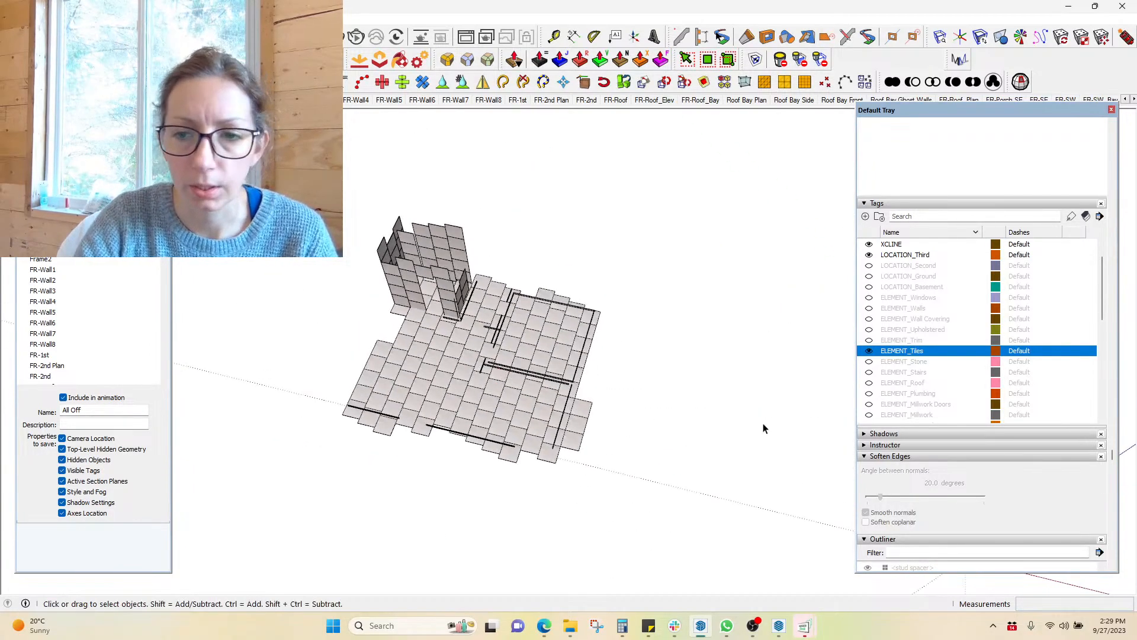
left_click(869, 351)
Check ELEMENT_Stone, ELEMENT_Stairs and ELEMENT_Roof one at a time, hiding each again
left_click(869, 362)
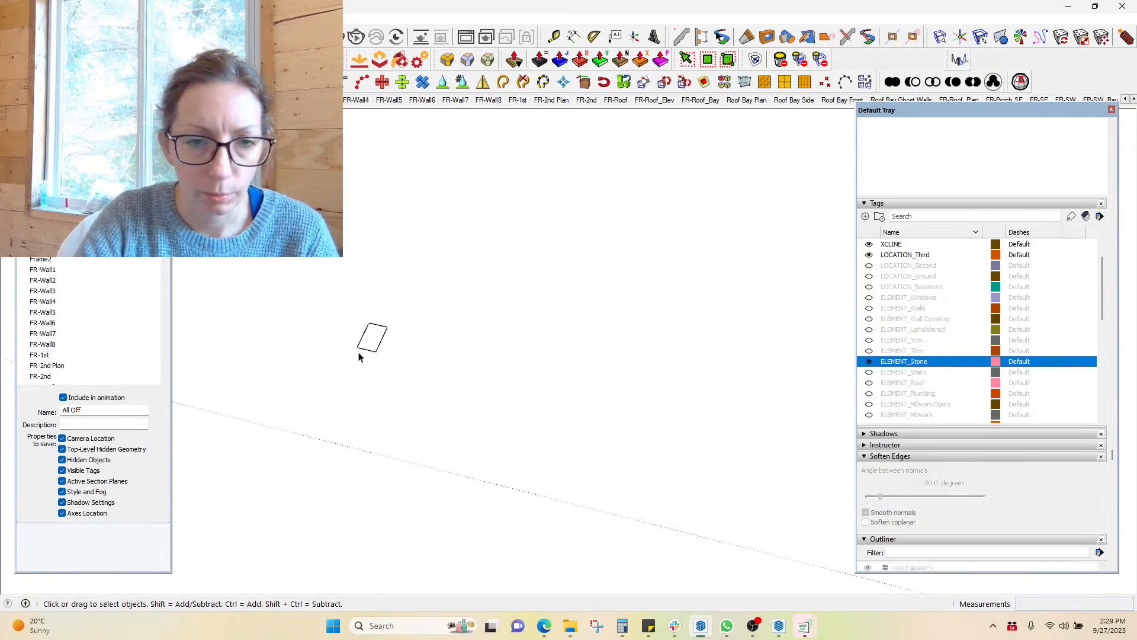
scroll(417, 360, "up", 3)
middle_click_drag(282, 282, 308, 269)
scroll(443, 363, "down", 3)
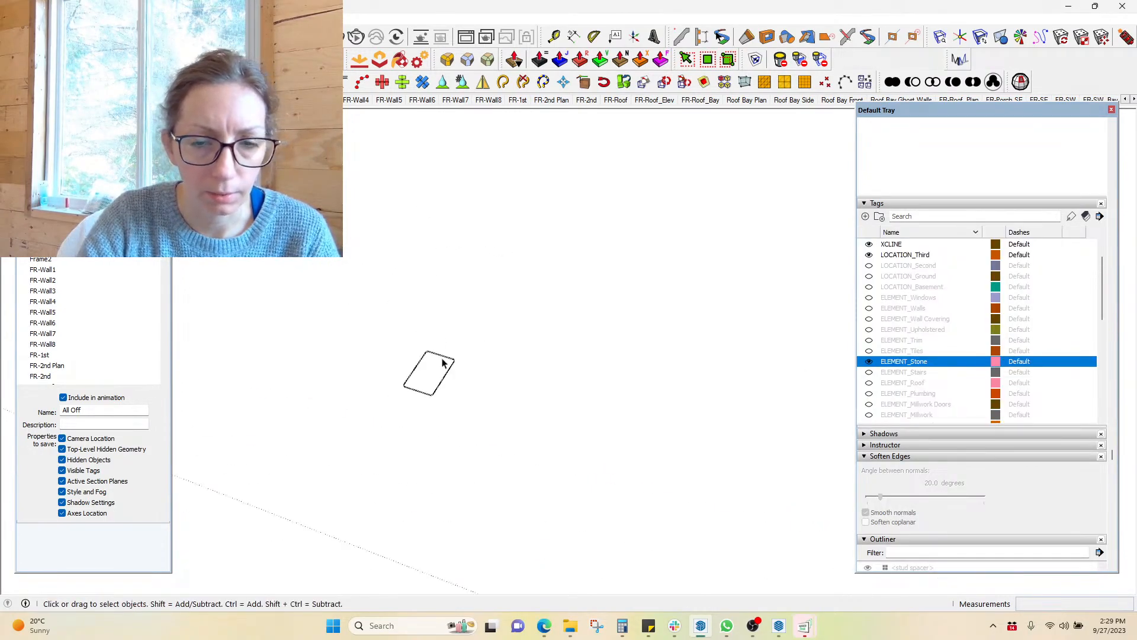
left_click(869, 362)
left_click(869, 372)
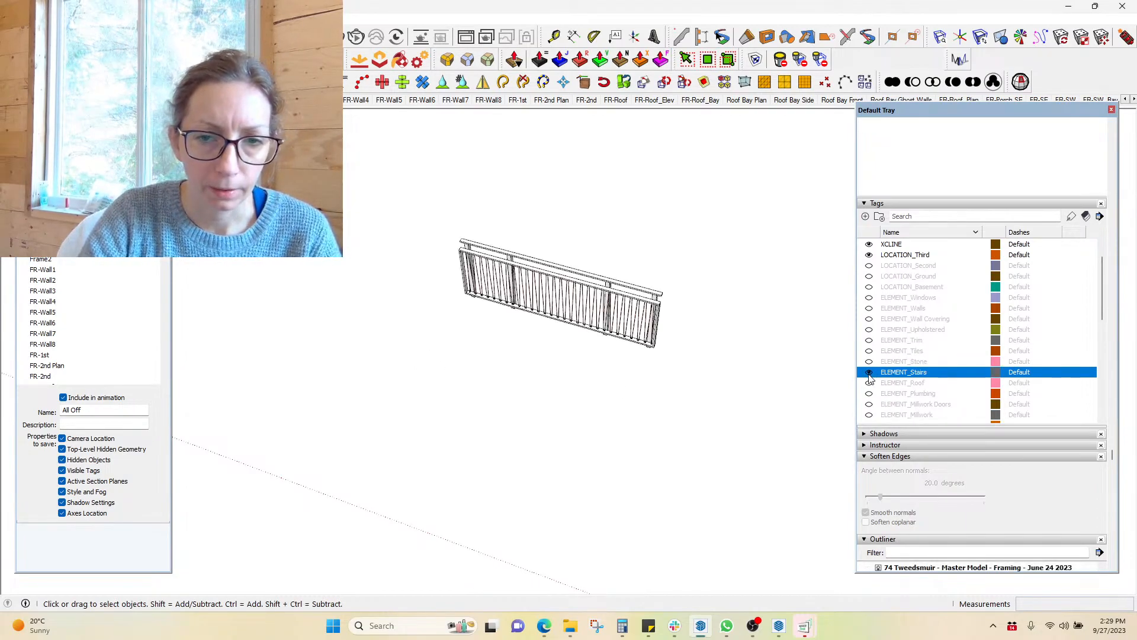
left_click(868, 373)
left_click(869, 383)
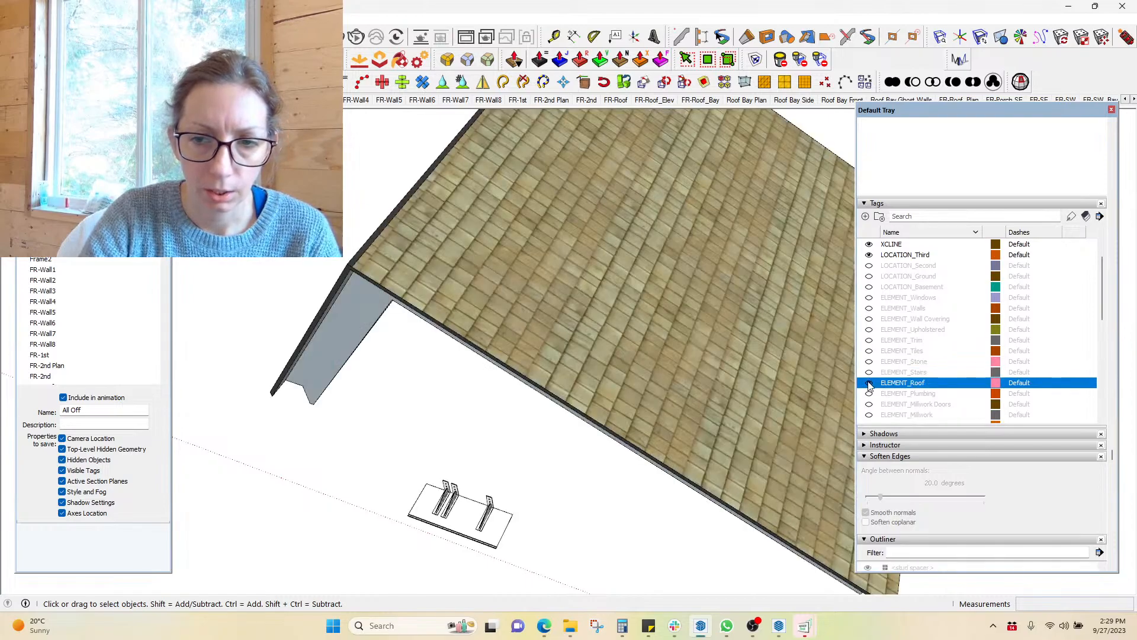
left_click(869, 382)
left_click(869, 373)
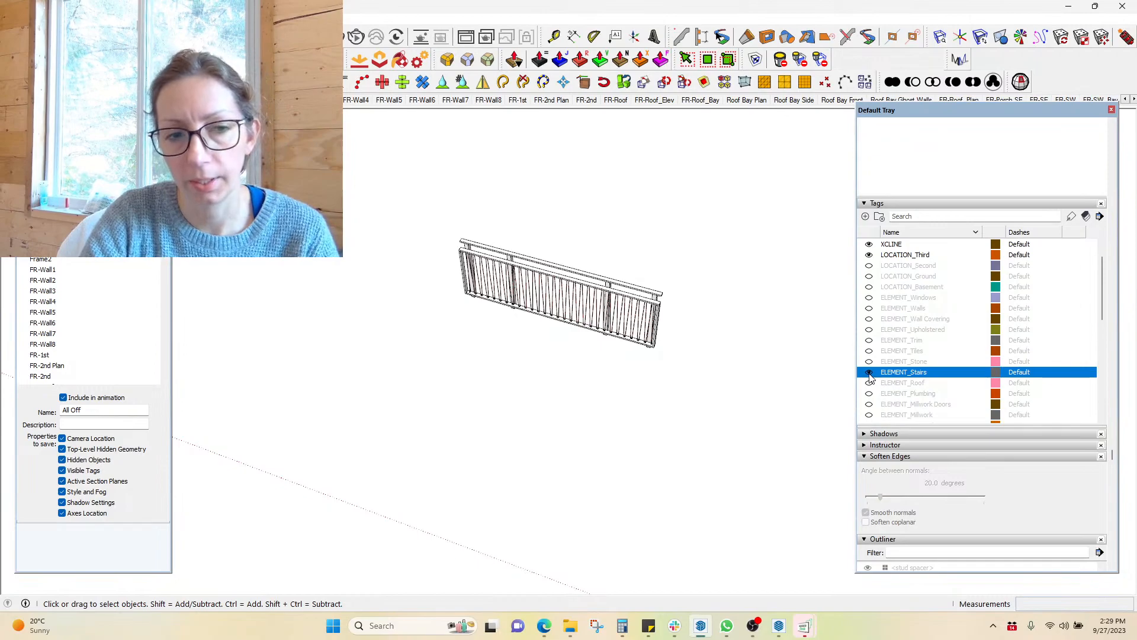
left_click(868, 373)
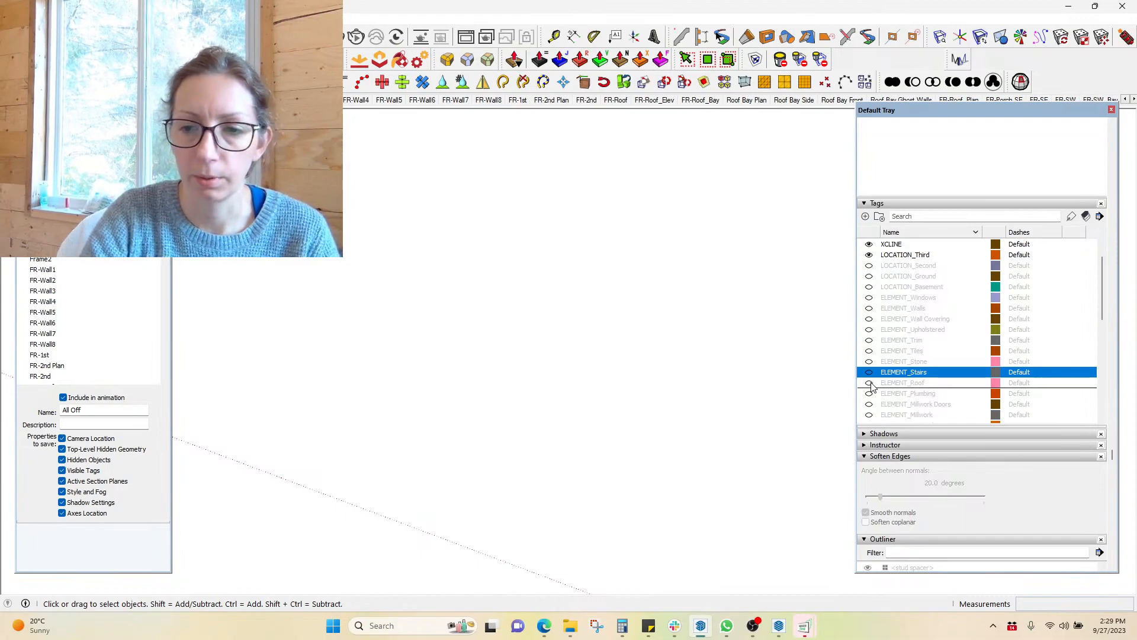
Show the roof and then ELEMENT_Plumbing on their own, leaving both hidden
left_click(869, 383)
scroll(467, 260, "down", 5)
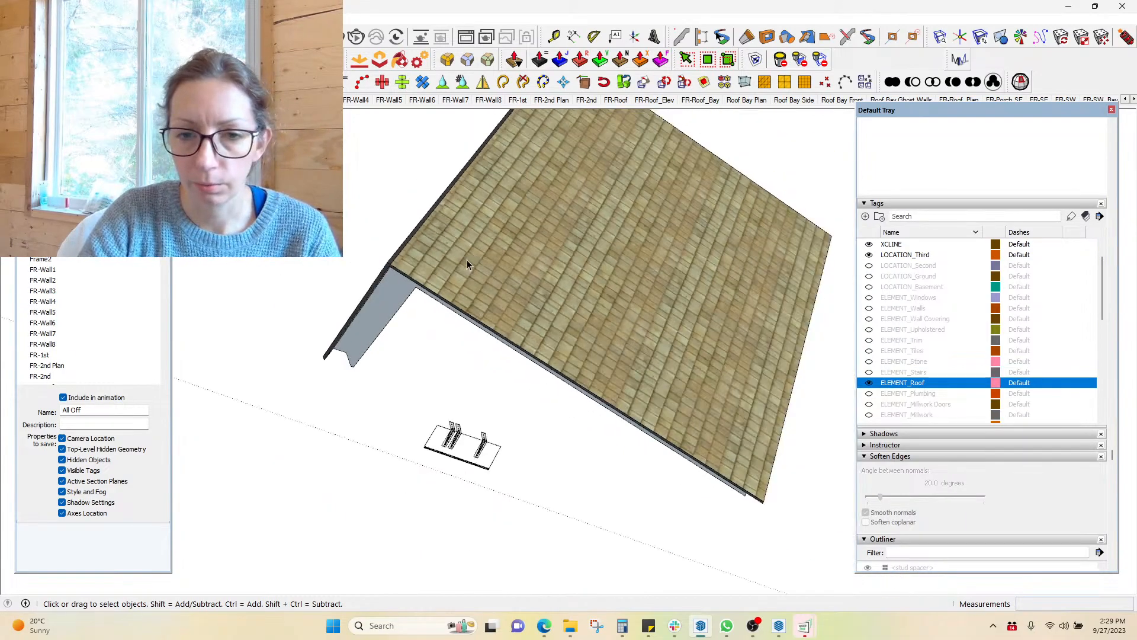
left_click(869, 384)
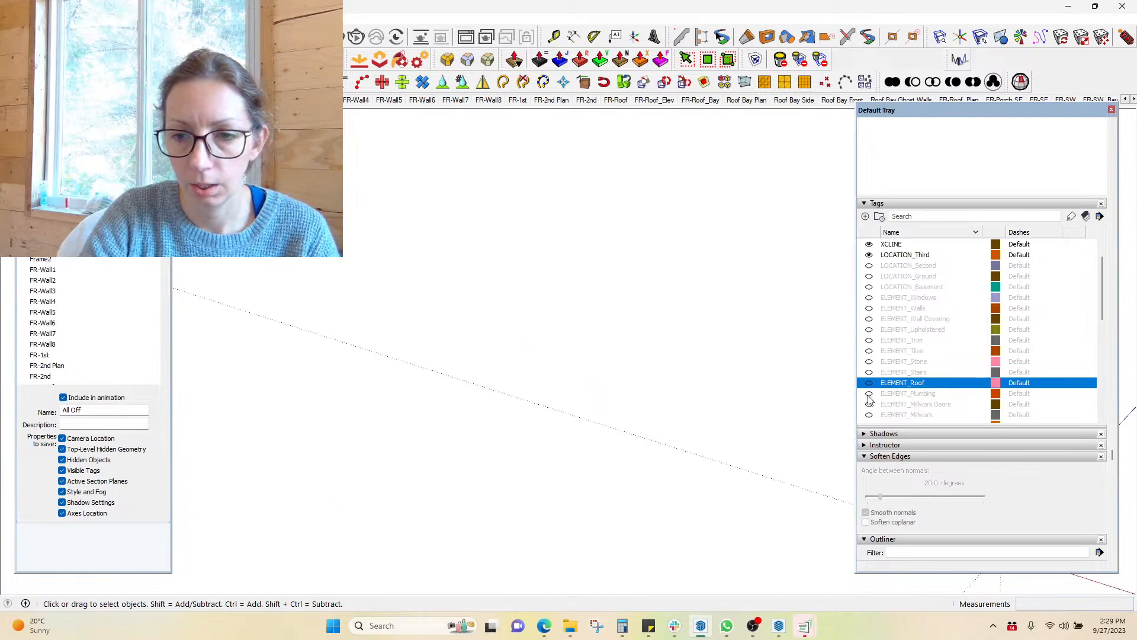
left_click(868, 394)
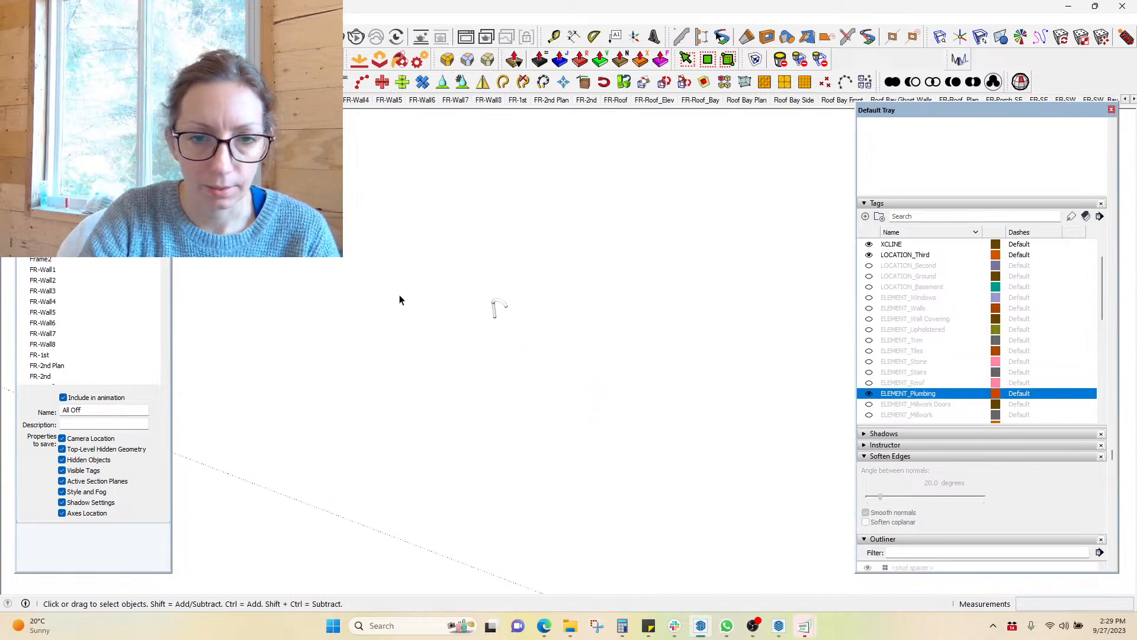
left_click(868, 394)
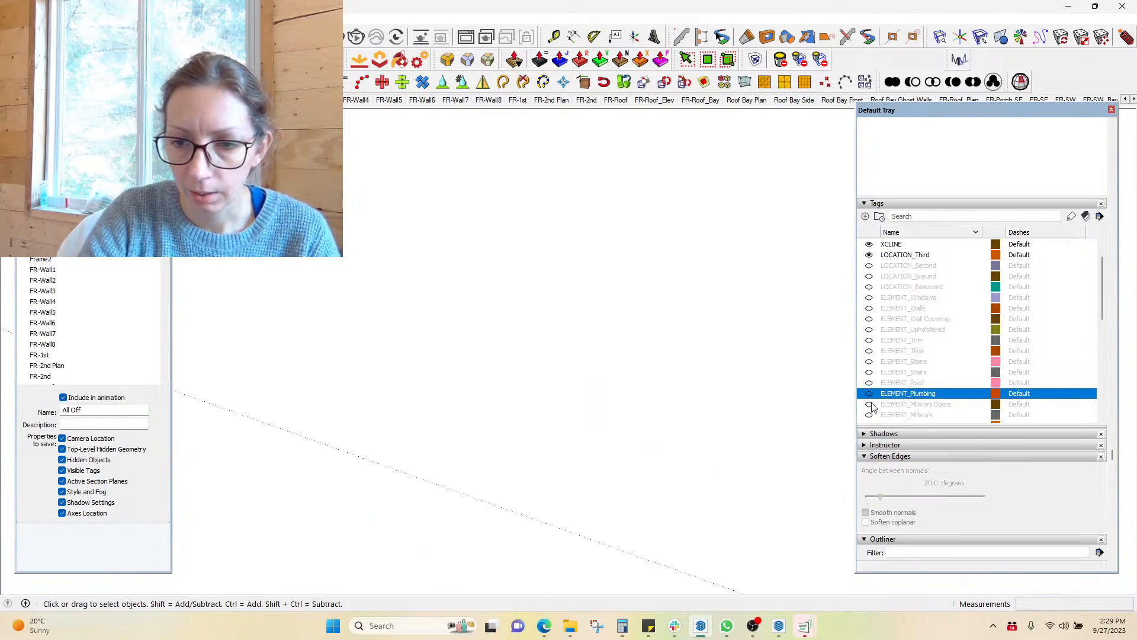
left_click(882, 404)
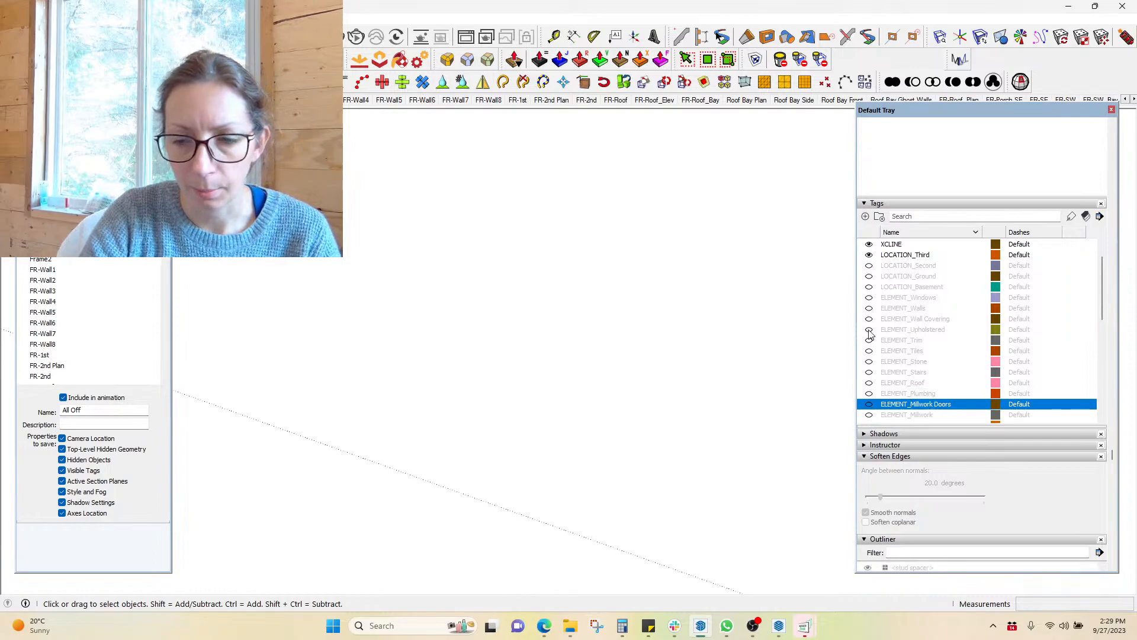
scroll(876, 379, "down", 3)
scroll(870, 332, "down", 1)
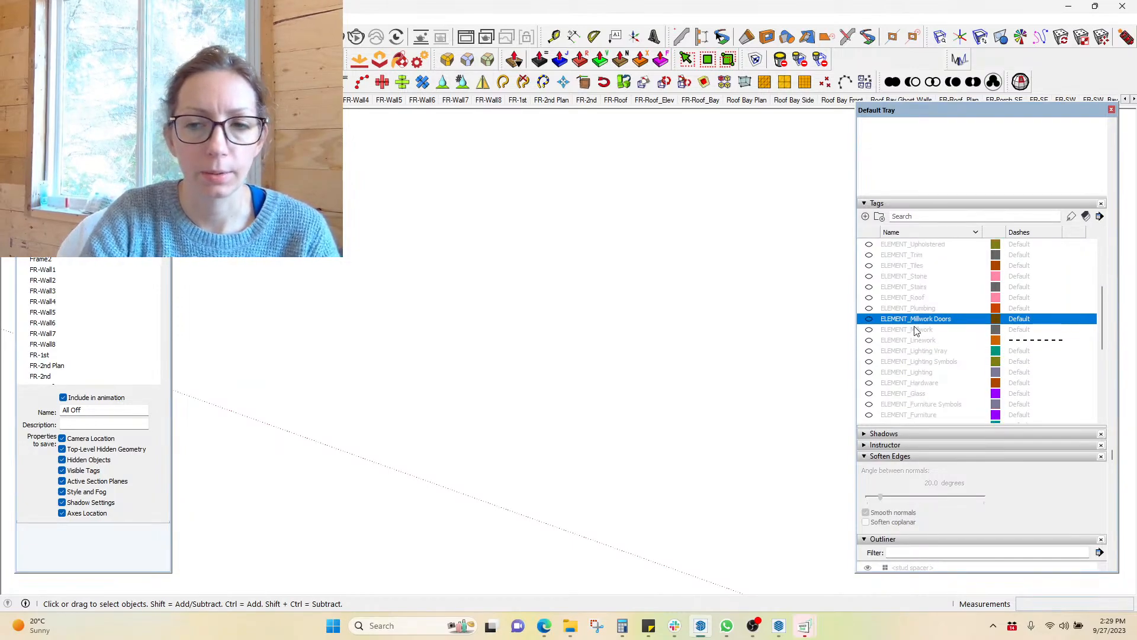
Inspect the Millwork geometry, then toggle Lighting Vray and Linework on and off
left_click(869, 332)
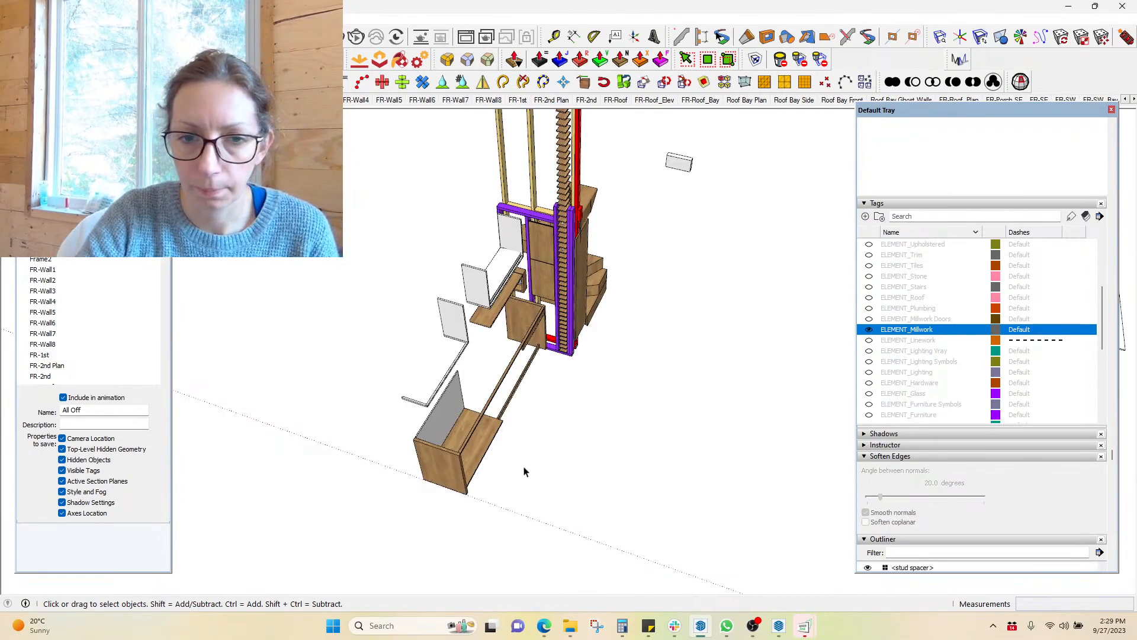
middle_click_drag(393, 453, 184, 358)
scroll(556, 277, "up", 4)
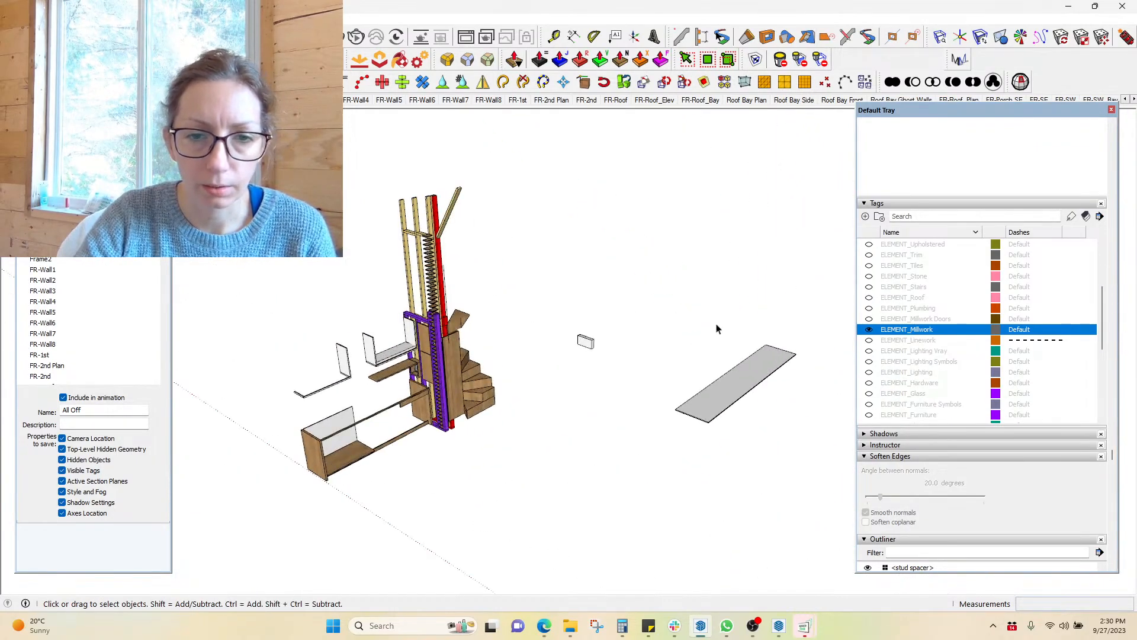
left_click(870, 329)
left_click(868, 350)
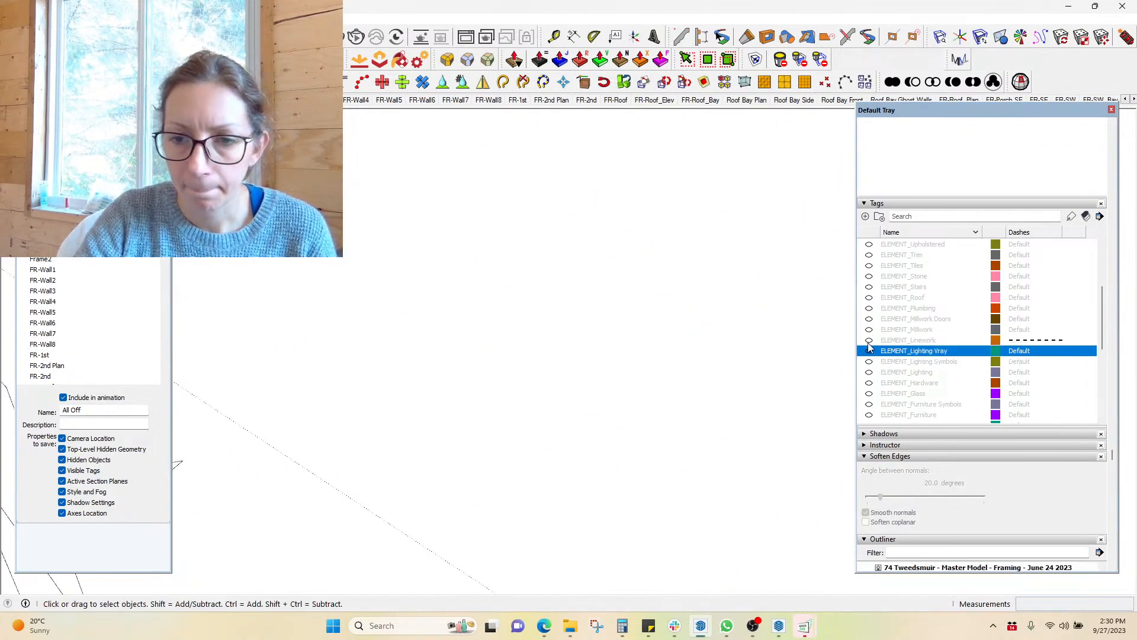
left_click(868, 342)
left_click(868, 341)
left_click(868, 350)
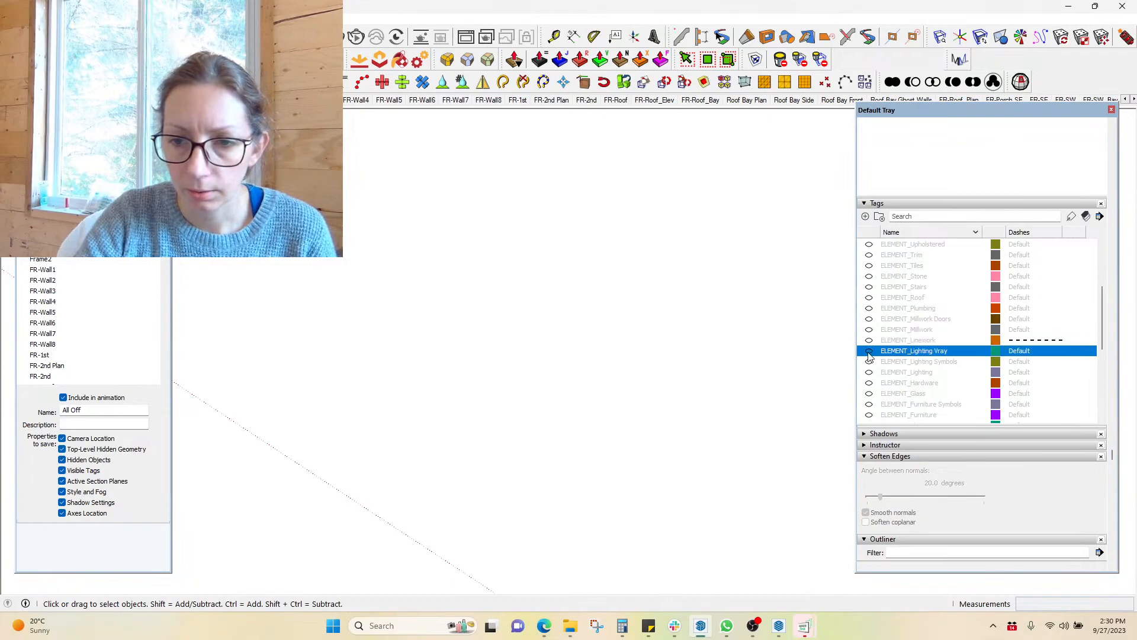
Check the lighting symbols and furniture symbols, leaving both tags hidden
left_click(869, 362)
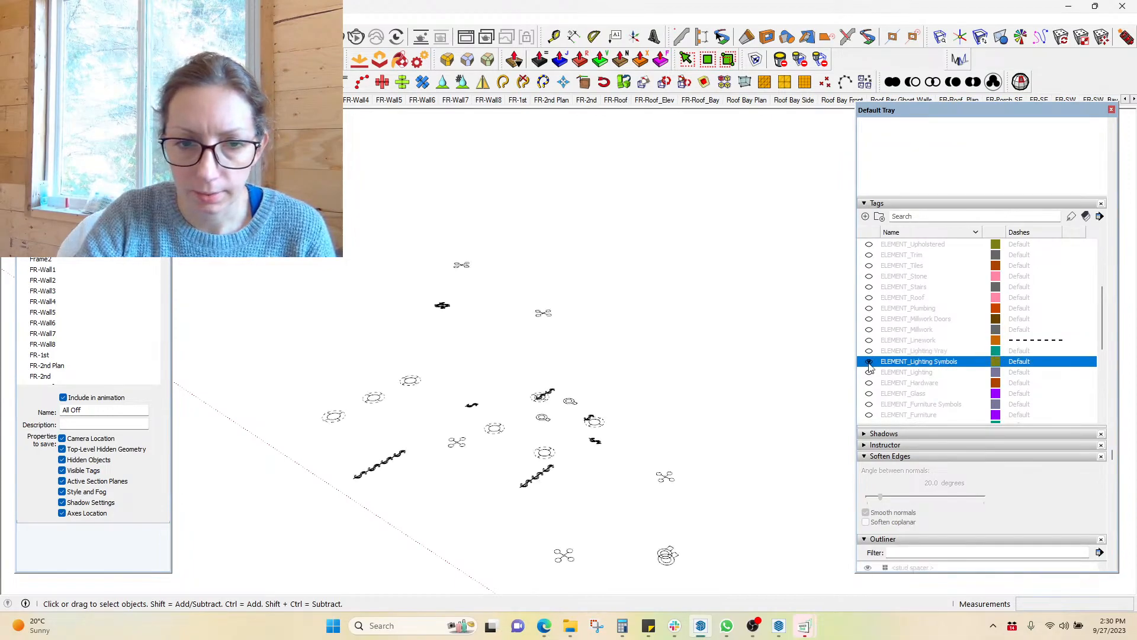
middle_click_drag(613, 387, 755, 449)
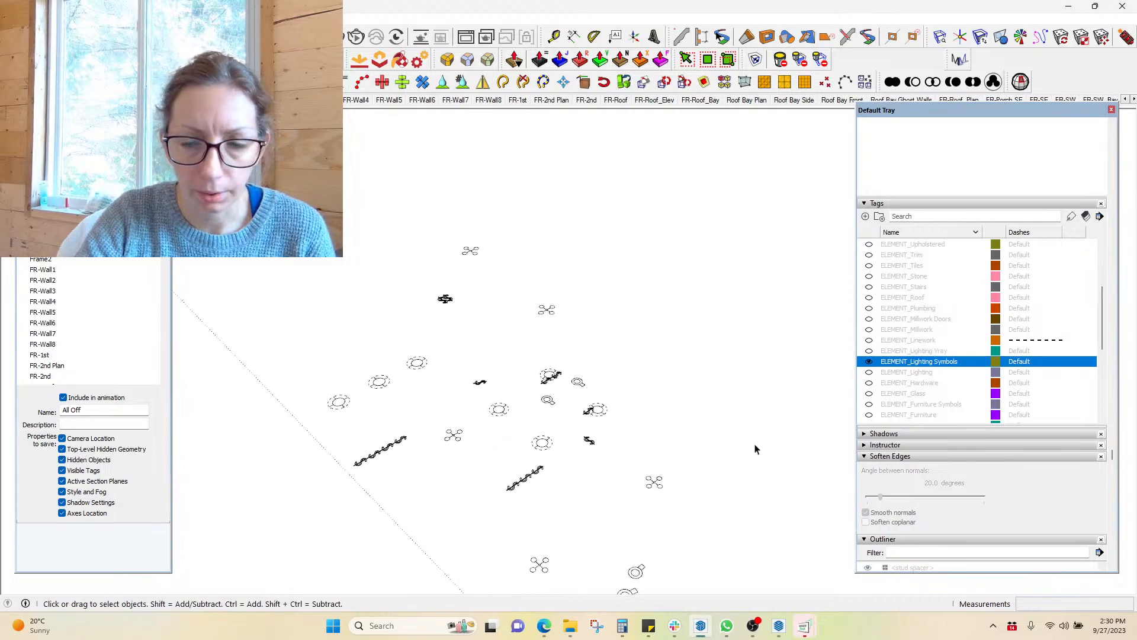
left_click(869, 362)
left_click(869, 372)
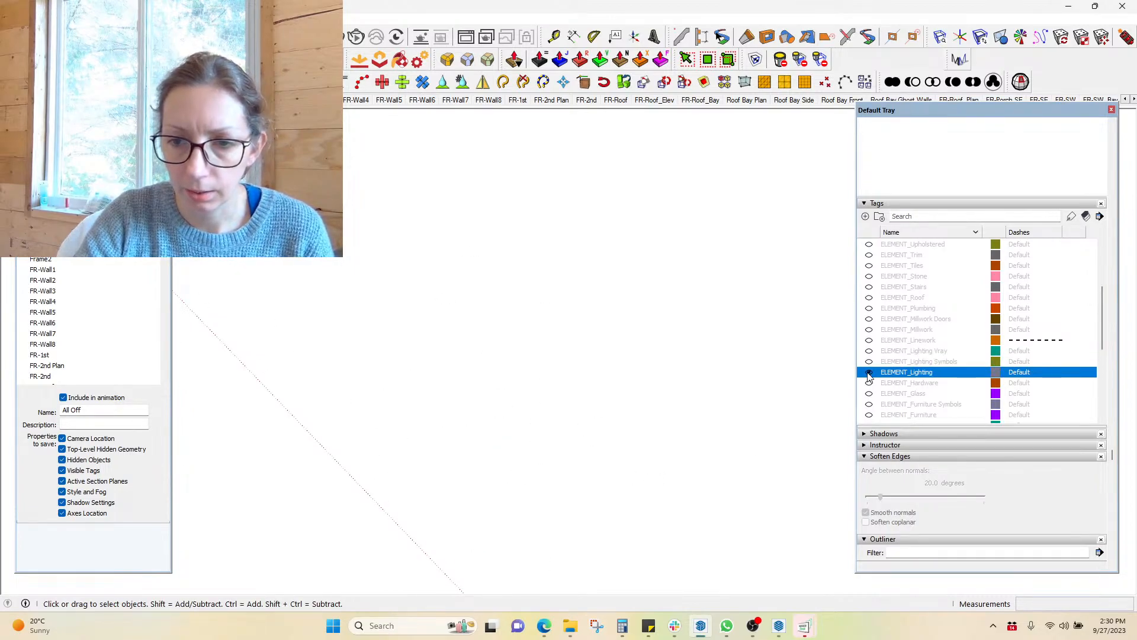
left_click(869, 382)
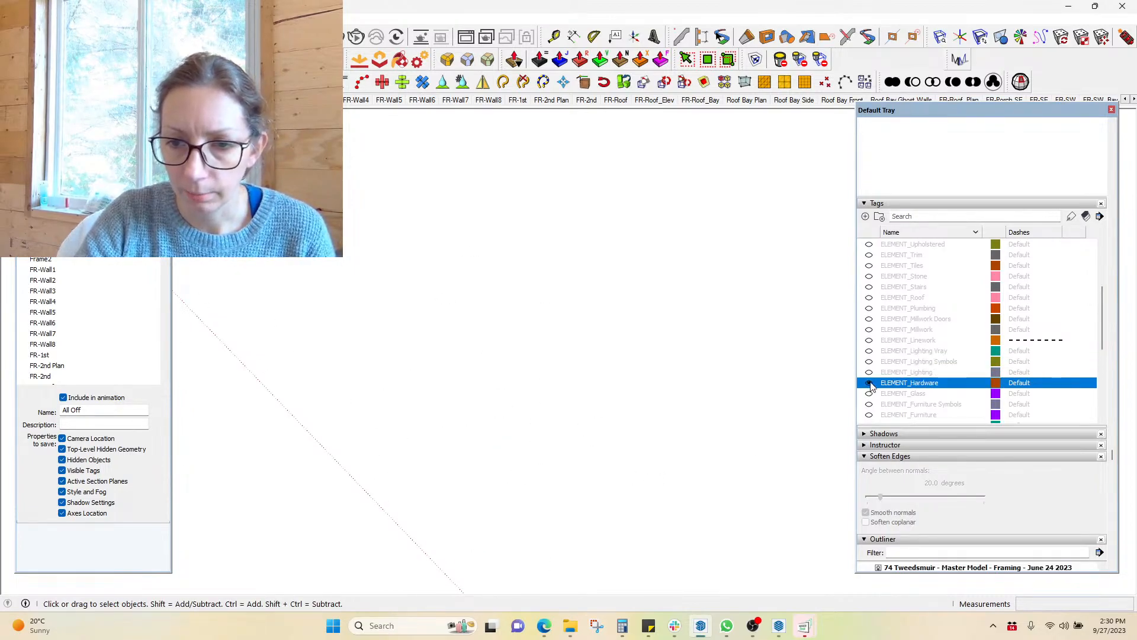
left_click(868, 393)
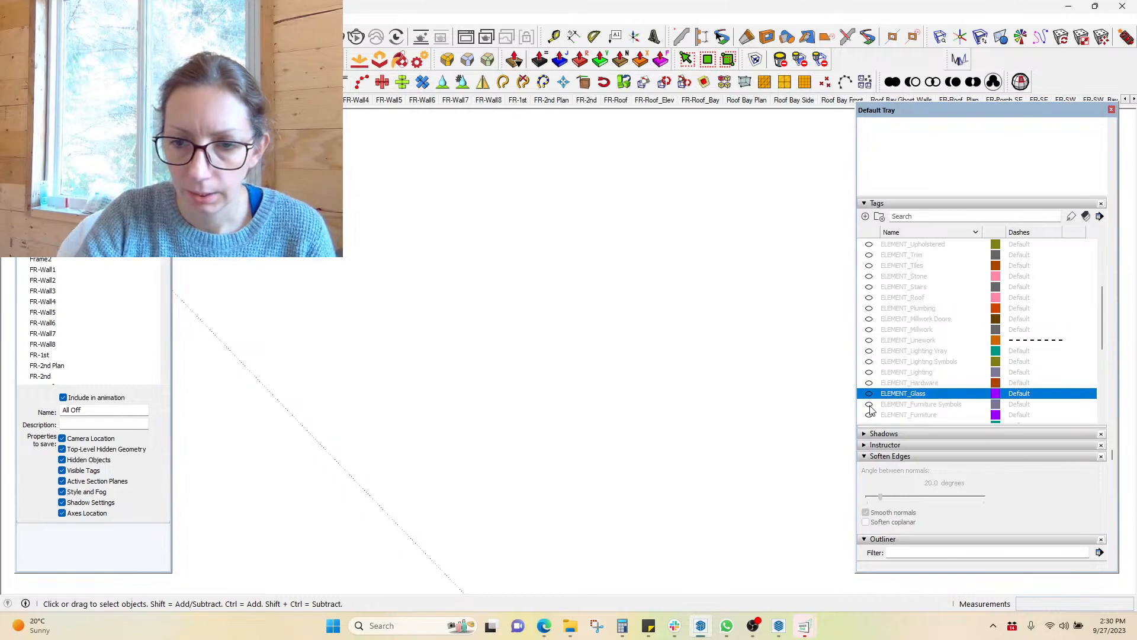
left_click(868, 404)
left_click(869, 404)
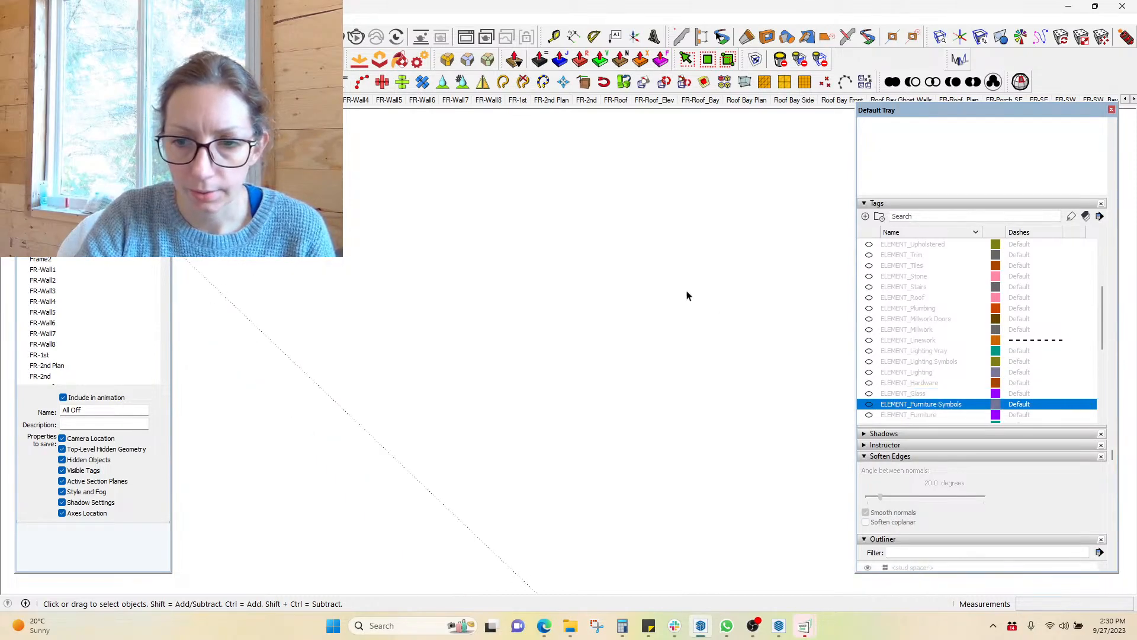
scroll(888, 339, "down", 1)
scroll(887, 338, "down", 1)
left_click(869, 361)
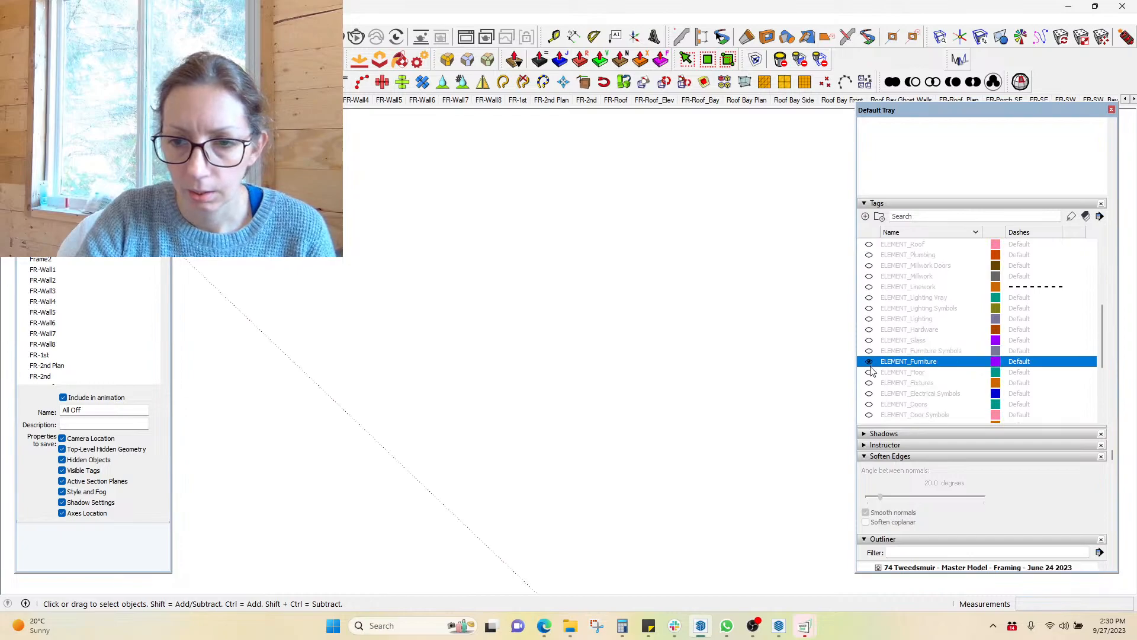
Briefly show, then hide, the floor and ELEMENT_Fixtures tags to inspect their contents
left_click(869, 372)
middle_click_drag(658, 417, 621, 327)
left_click(869, 372)
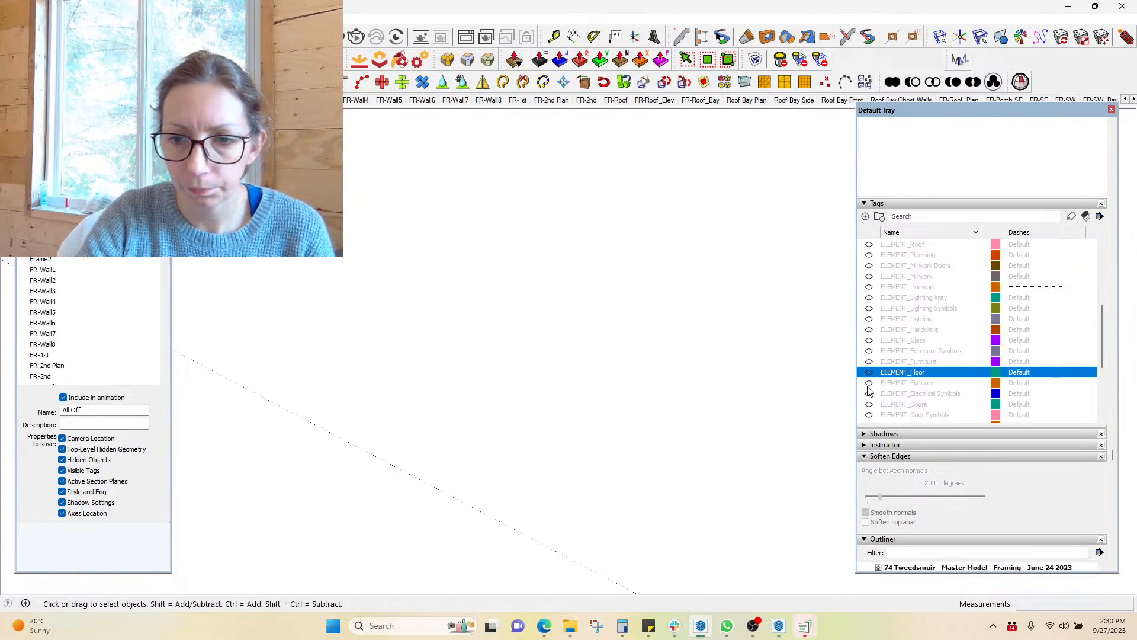
left_click(869, 382)
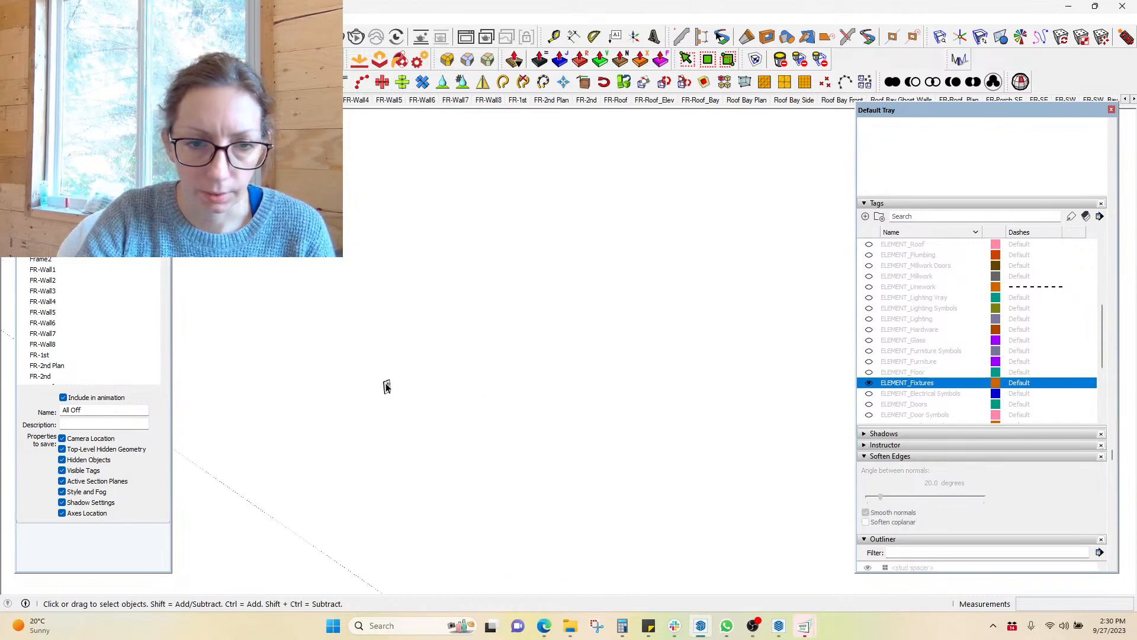
left_click(869, 384)
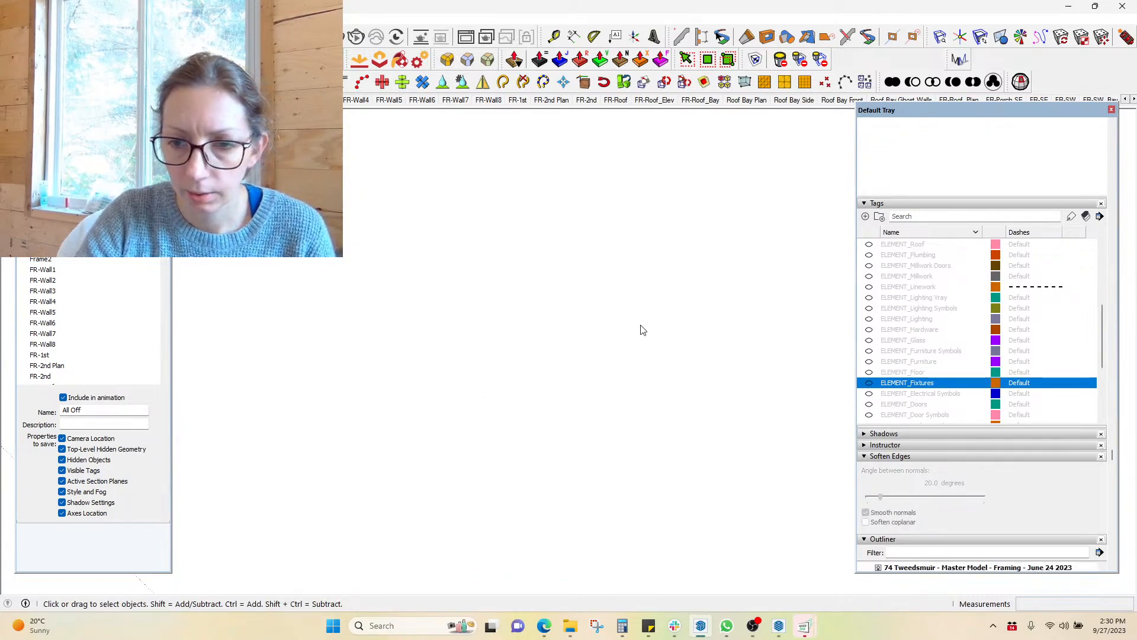
Check the electrical symbols, Doors and Door Symbols tags, leaving ELEMENT_Door Symbols hidden
left_click(869, 393)
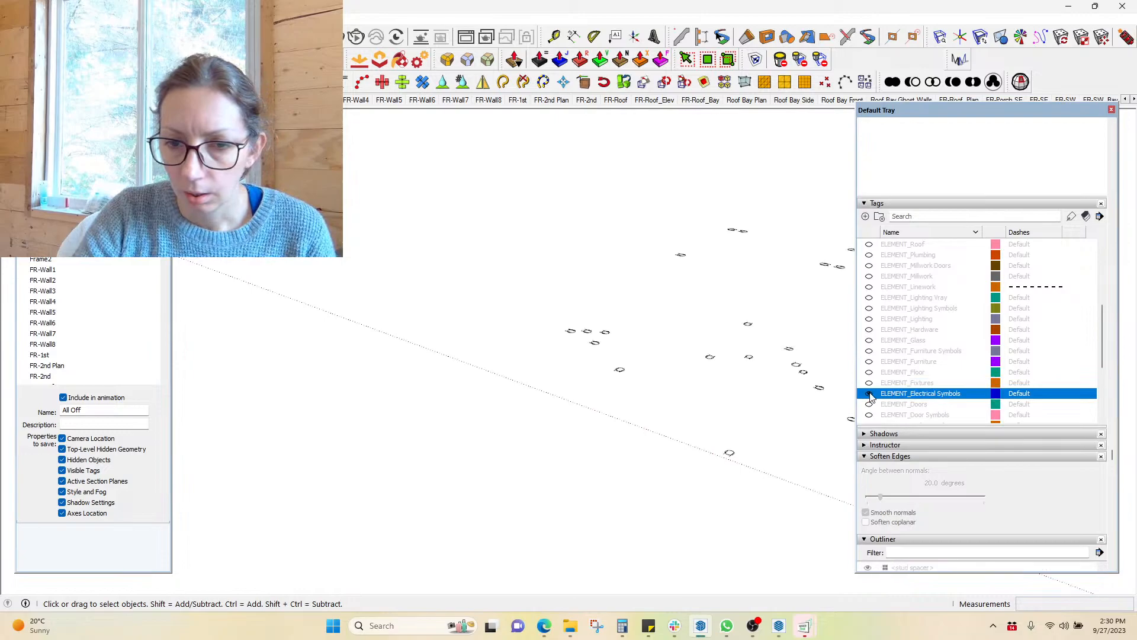
middle_click_drag(774, 366, 846, 403)
left_click(868, 393)
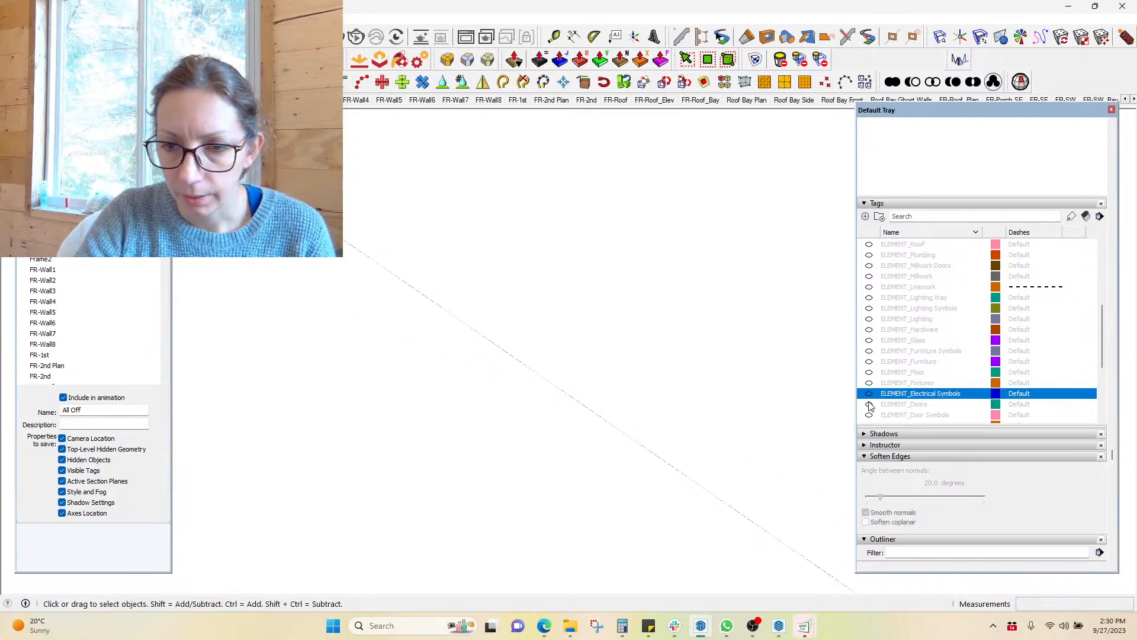
left_click(869, 405)
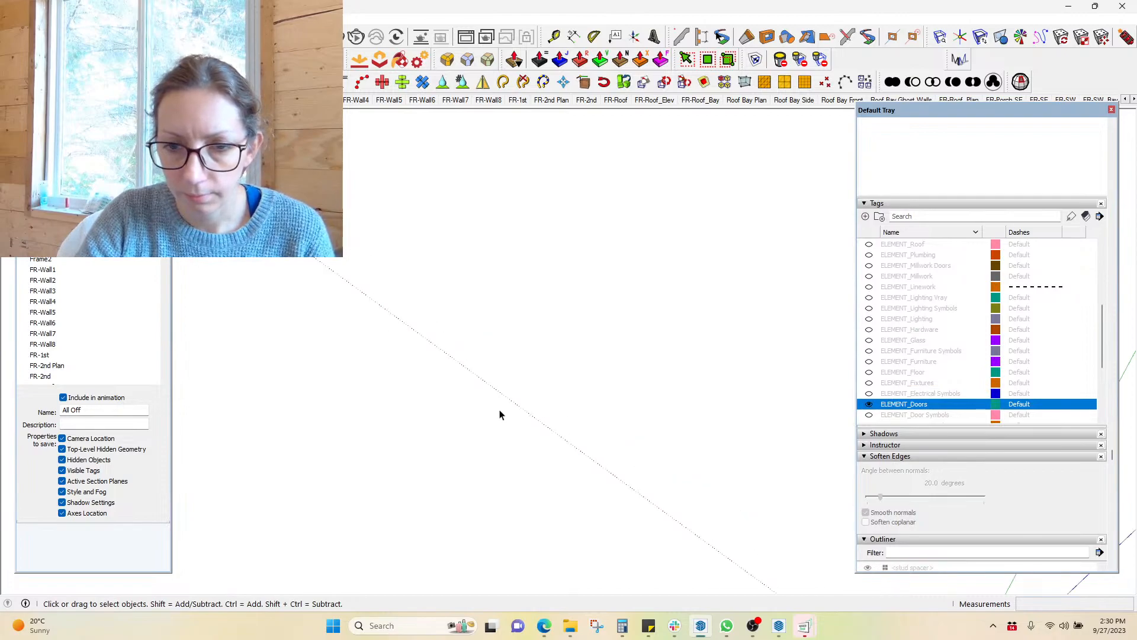
left_click(869, 416)
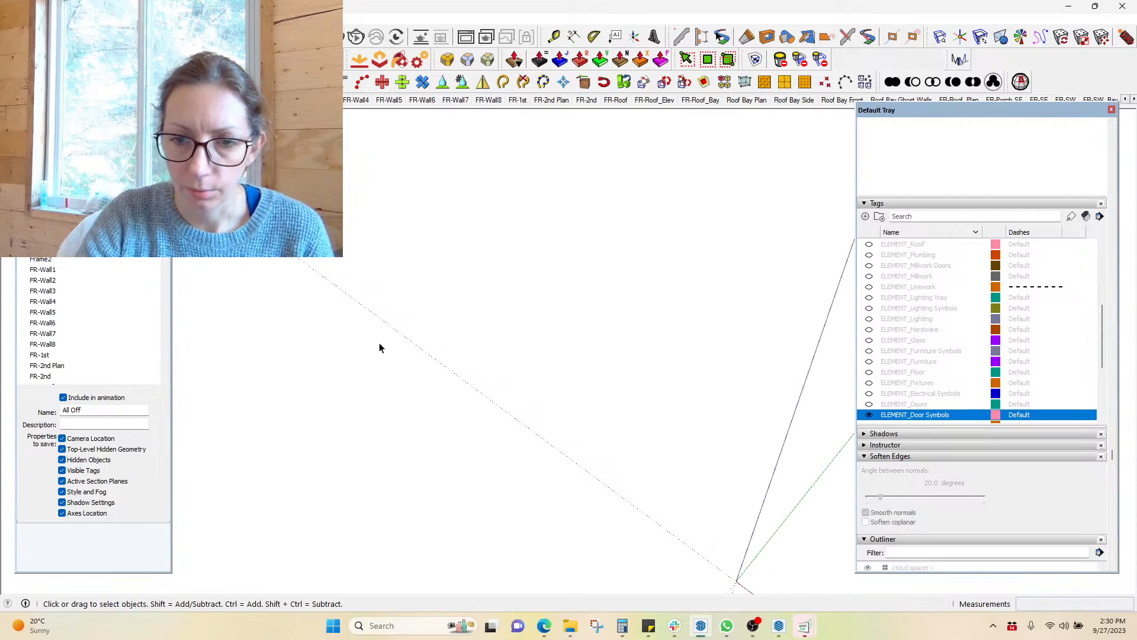
middle_click_drag(395, 355, 754, 413)
left_click(869, 415)
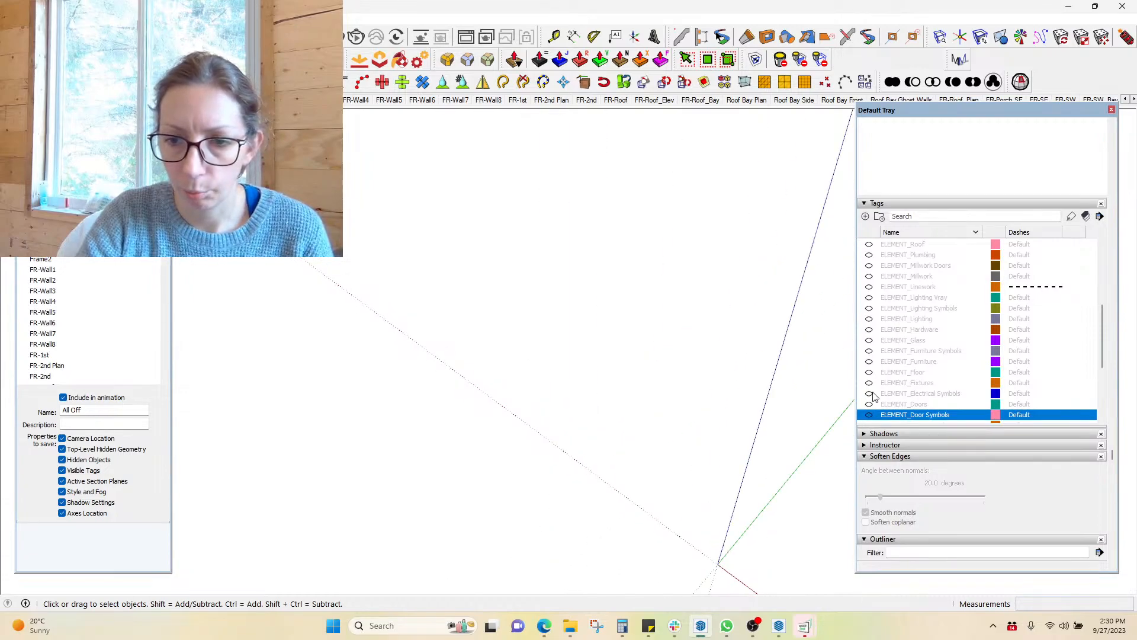
scroll(889, 382, "down", 3)
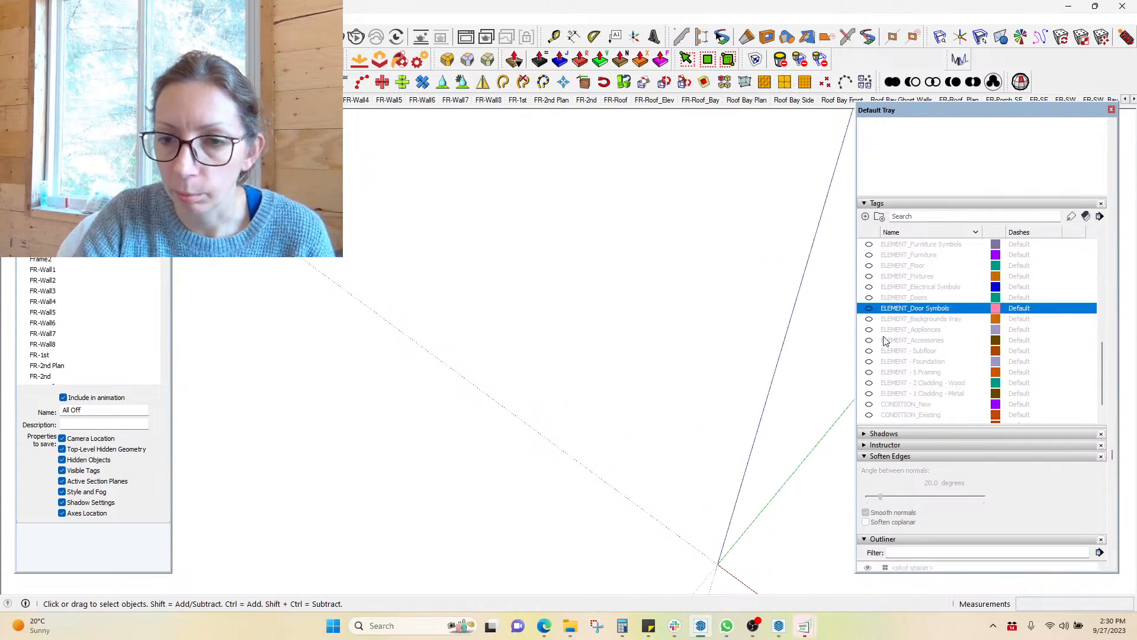
left_click(869, 319)
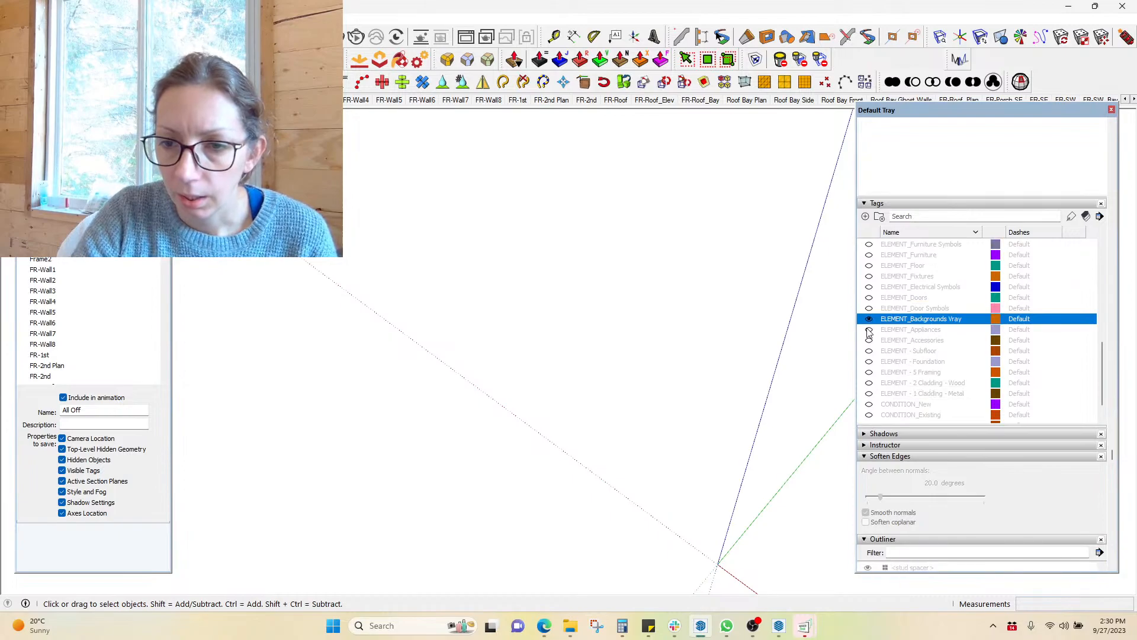
left_click(868, 331)
left_click(869, 340)
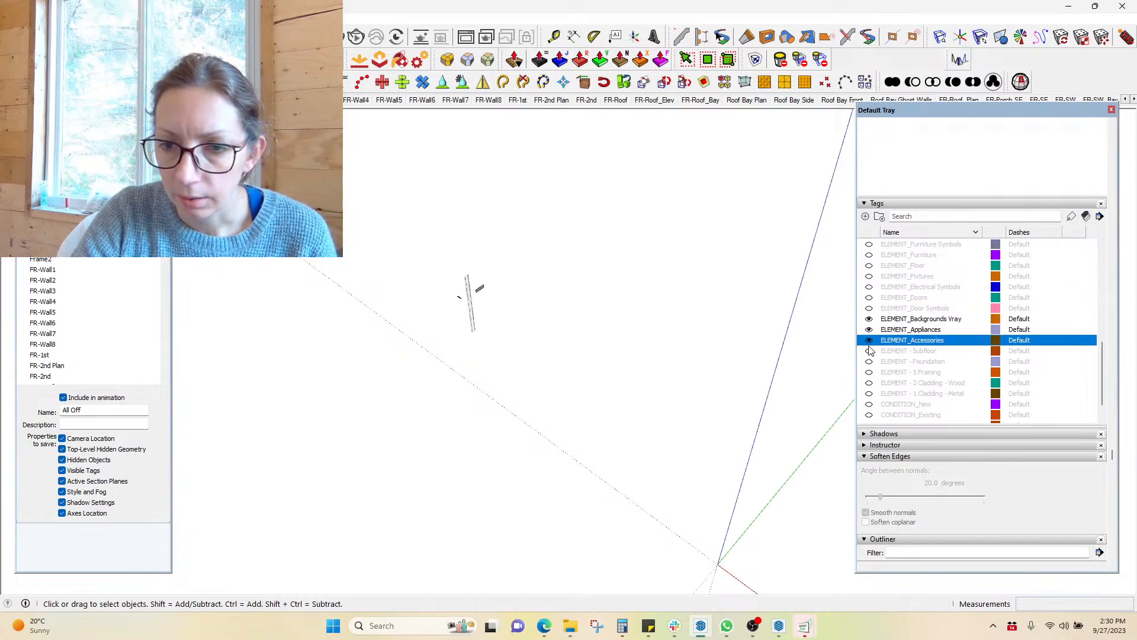
scroll(634, 492, "down", 4)
scroll(624, 482, "up", 10)
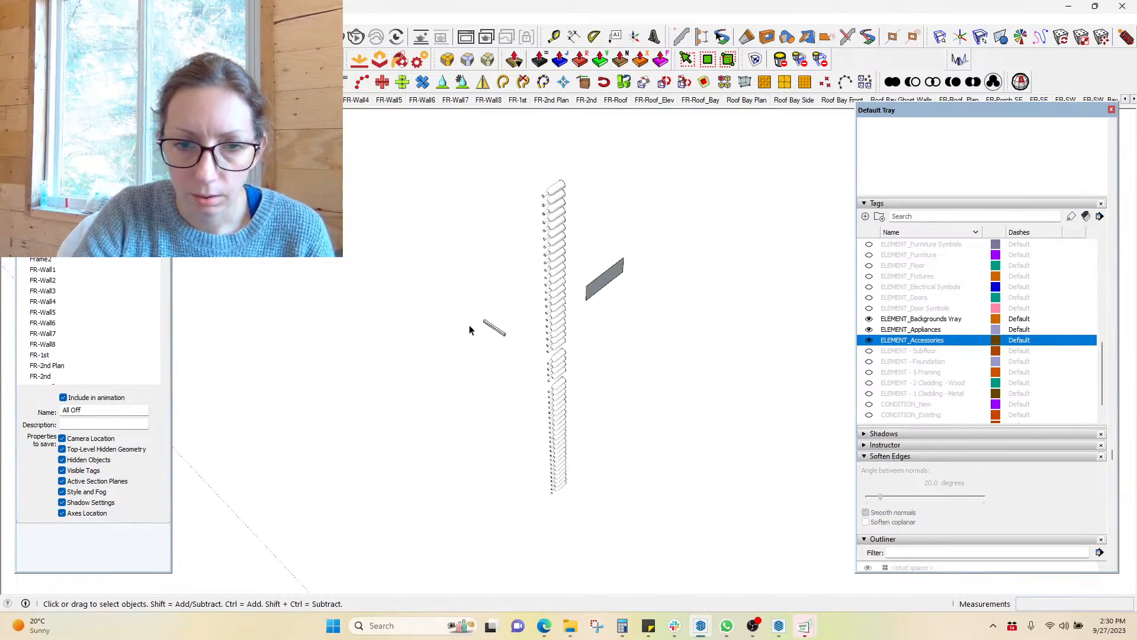
scroll(551, 349, "down", 8)
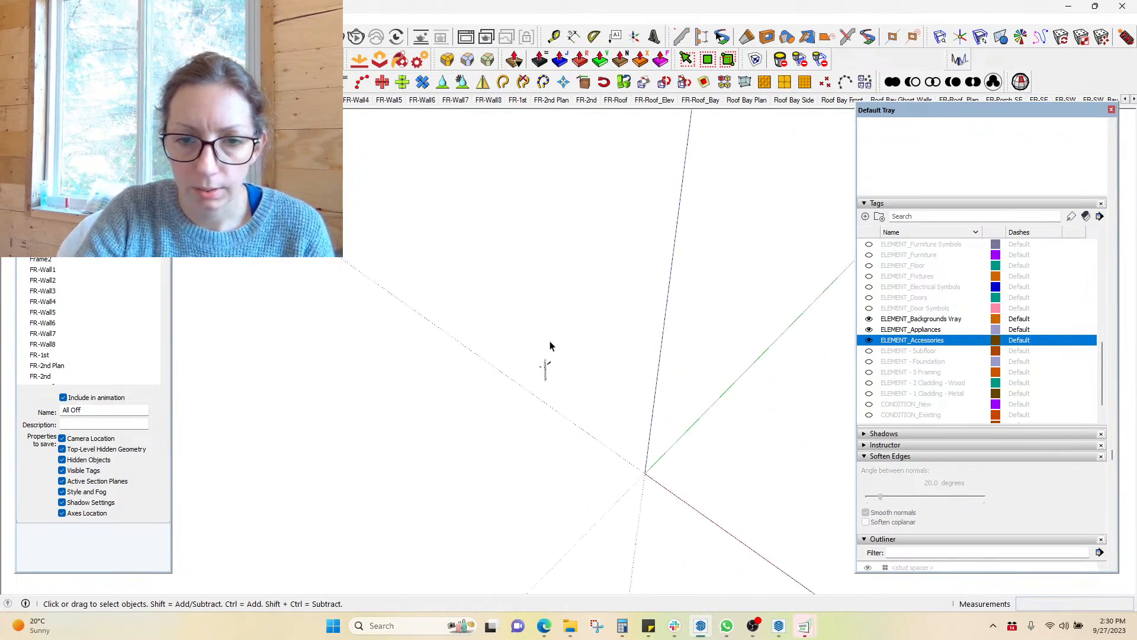
scroll(558, 368, "up", 8)
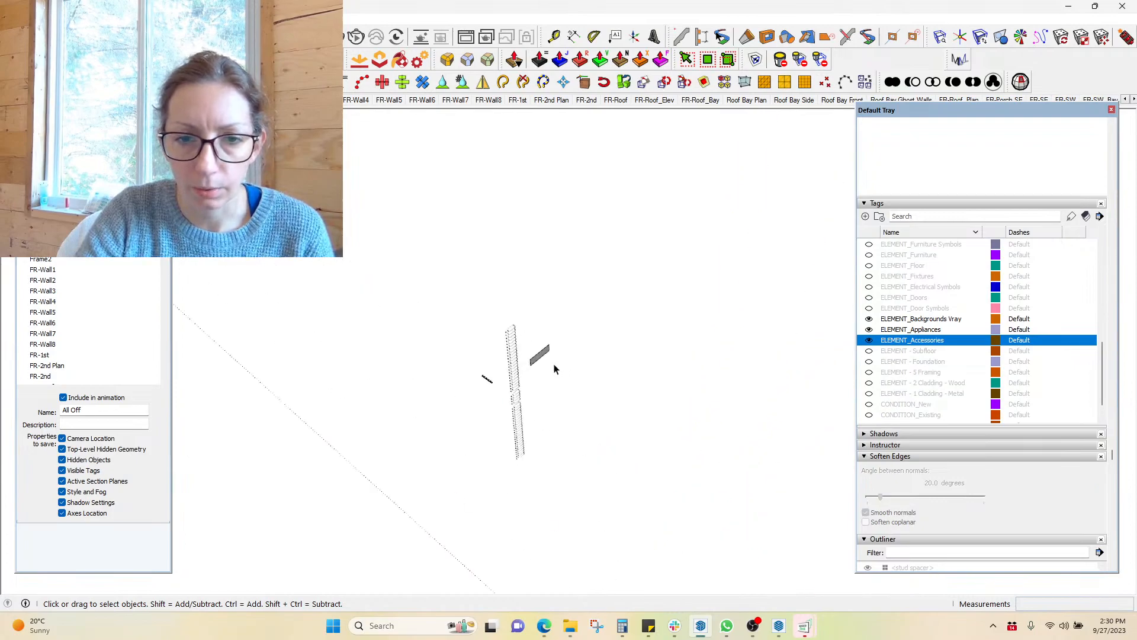
scroll(642, 424, "up", 6)
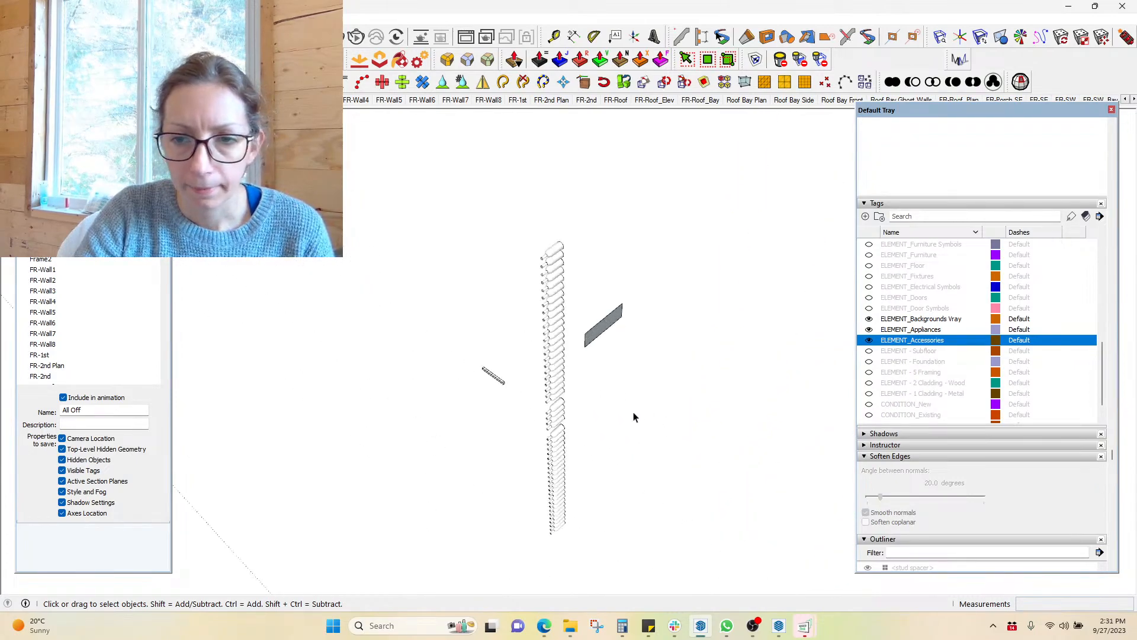
left_click(869, 330)
left_click(869, 318)
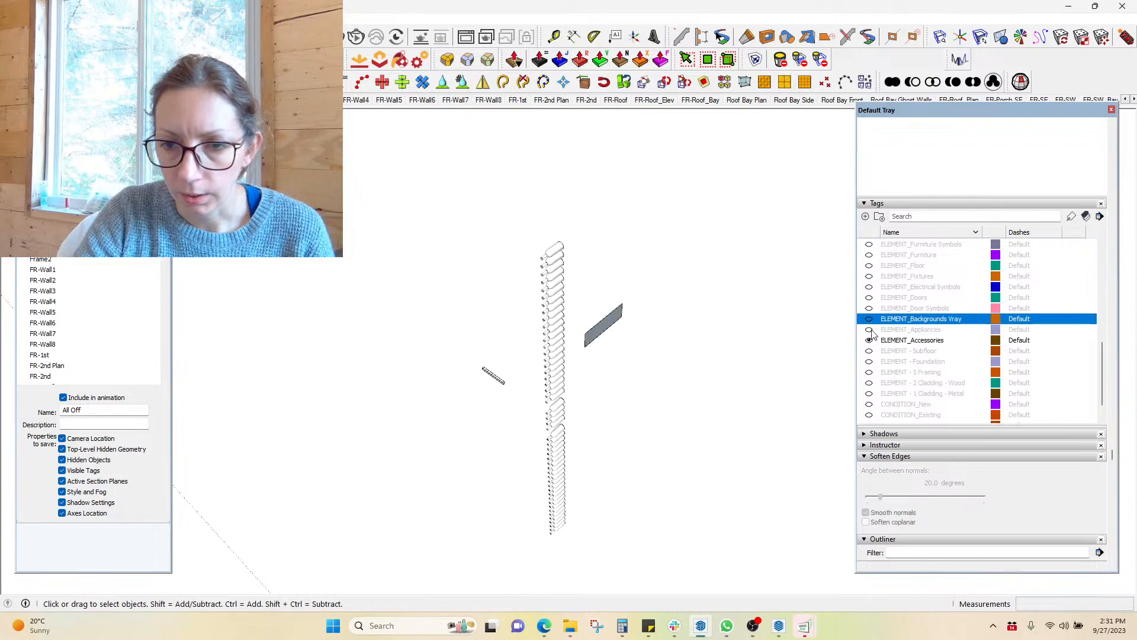
left_click(869, 340)
left_click(869, 352)
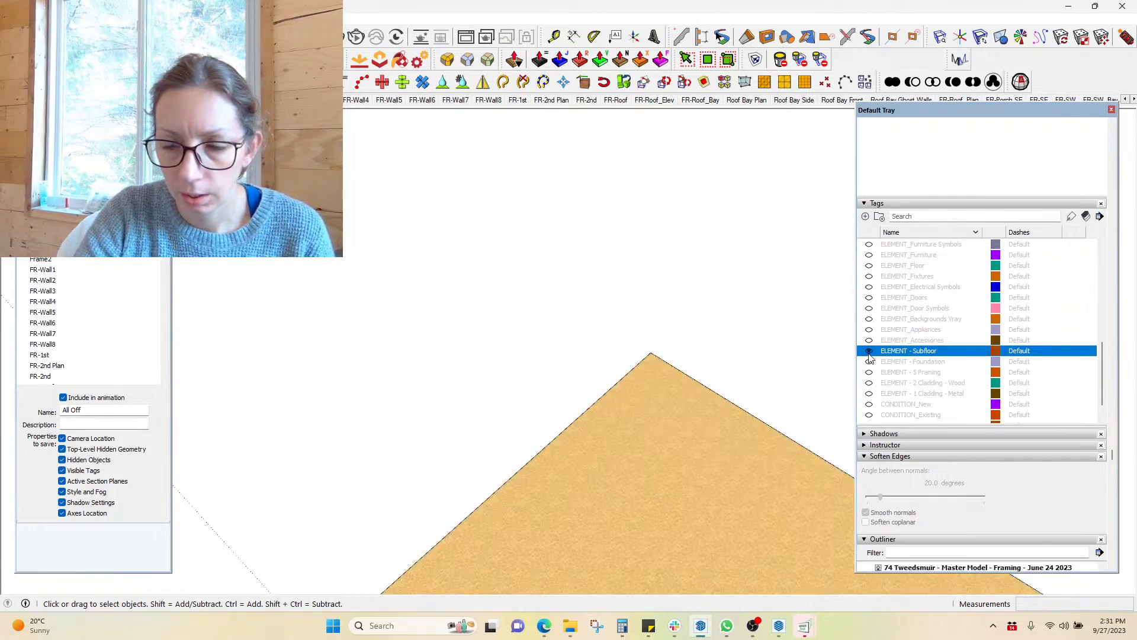
scroll(654, 259, "down", 3)
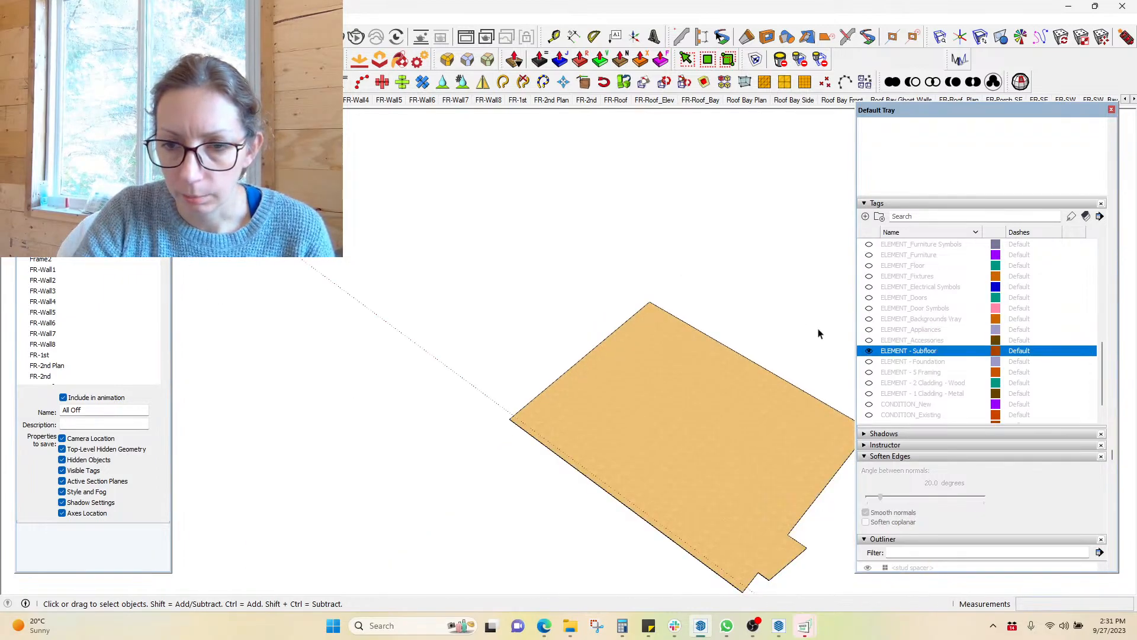
left_click(869, 351)
left_click(869, 362)
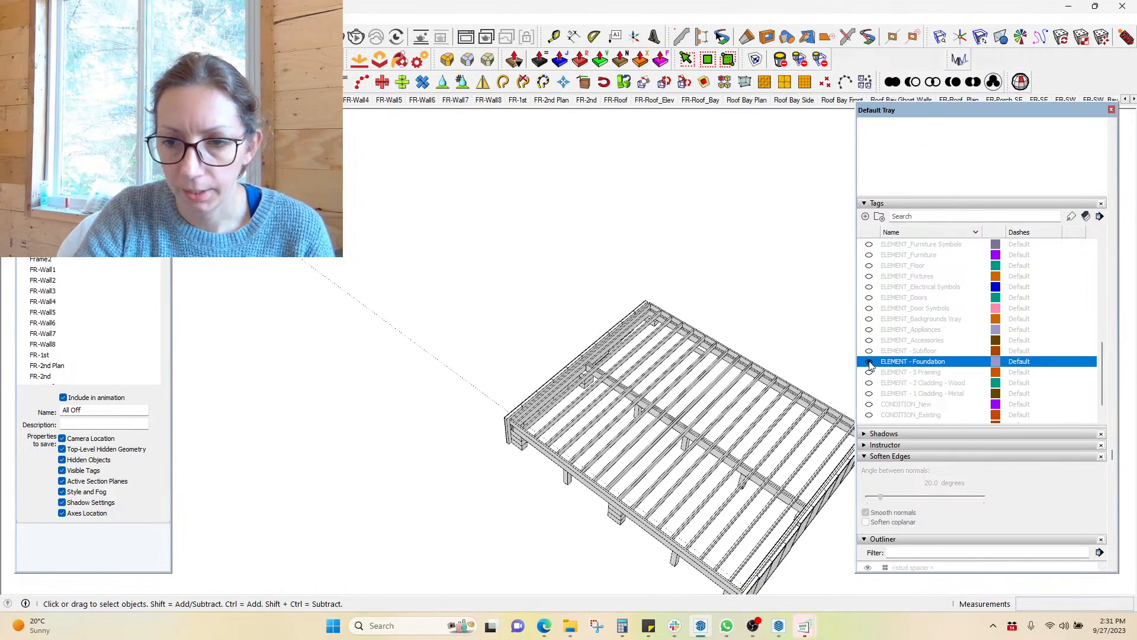
scroll(895, 346, "down", 3)
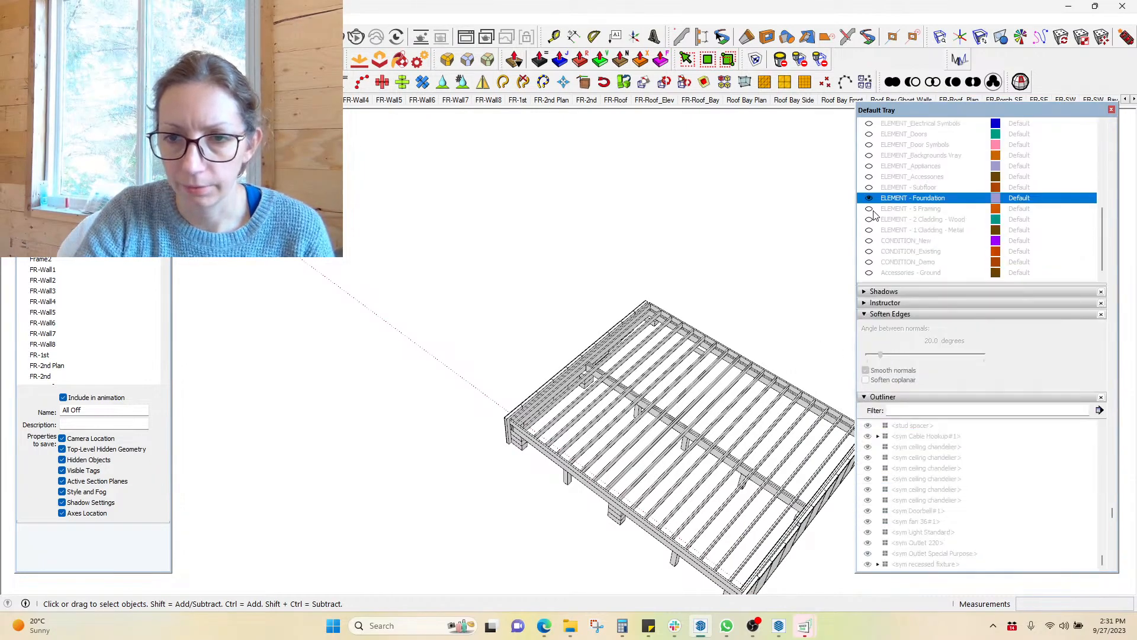
left_click(868, 209)
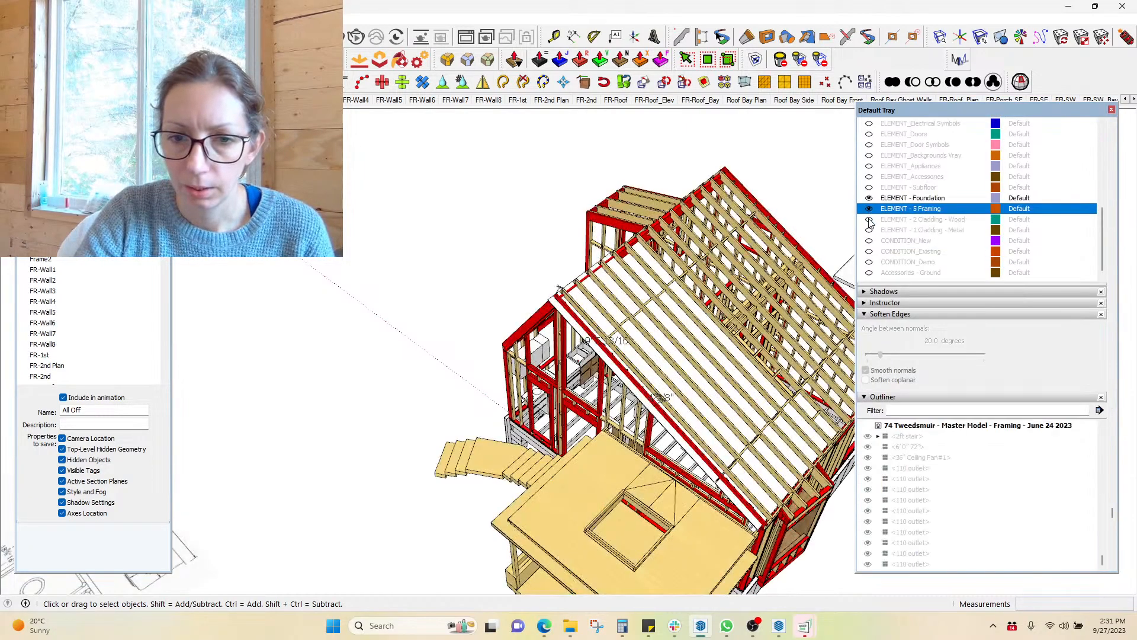
left_click(869, 219)
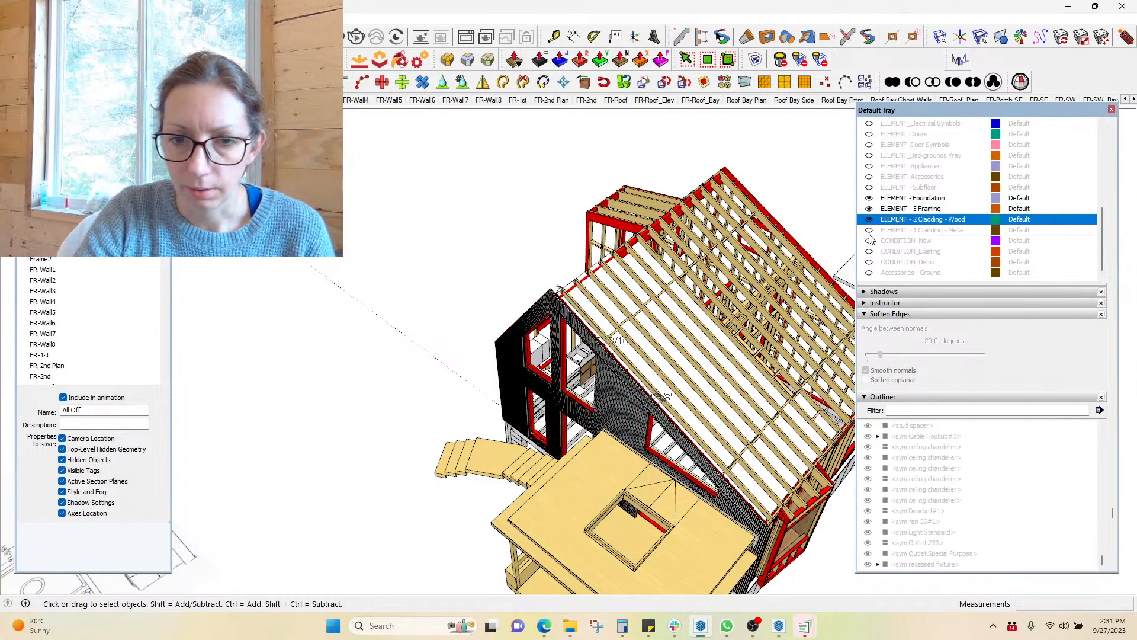
left_click(869, 230)
left_click(869, 241)
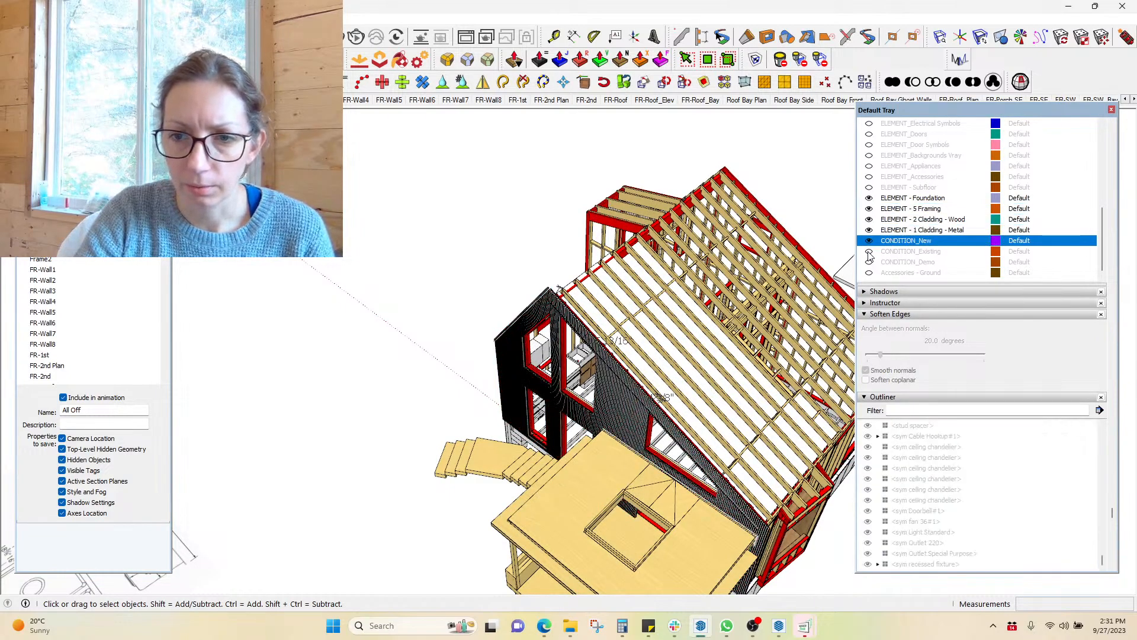
left_click(868, 251)
scroll(874, 254, "down", 3)
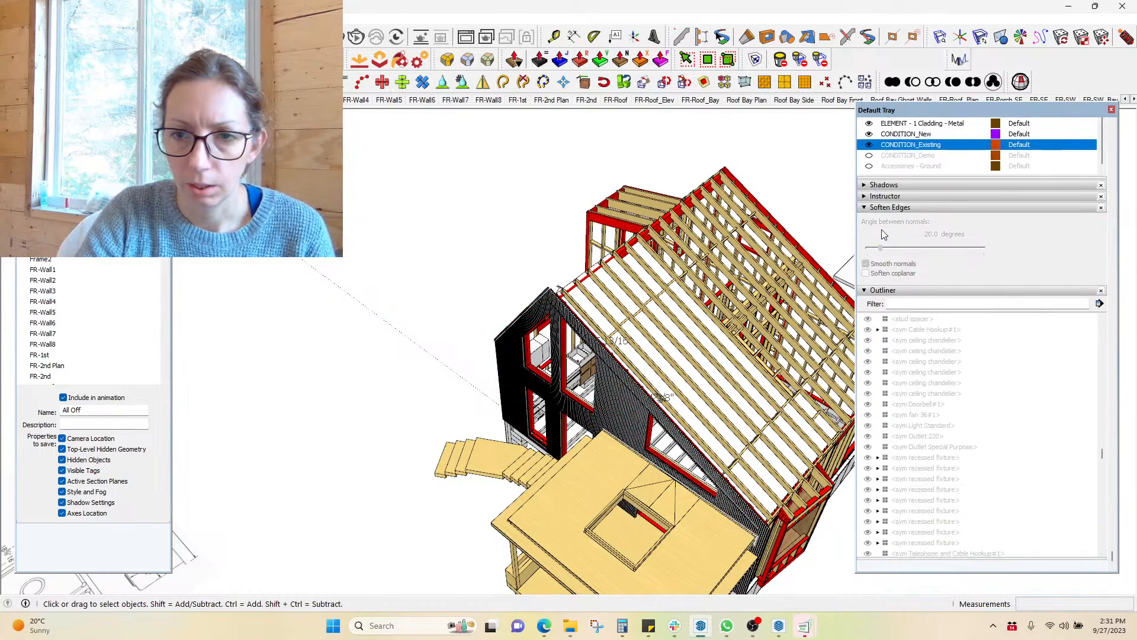
scroll(912, 177, "up", 3)
middle_click_drag(610, 331, 571, 371)
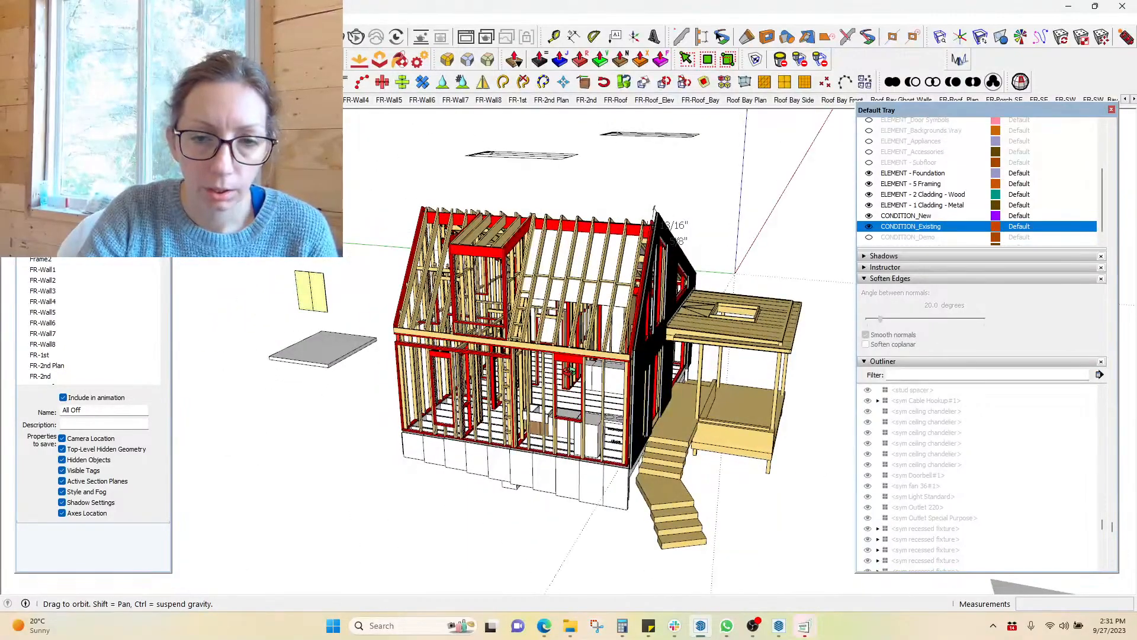
scroll(561, 422, "up", 4)
middle_click_drag(597, 292, 718, 434)
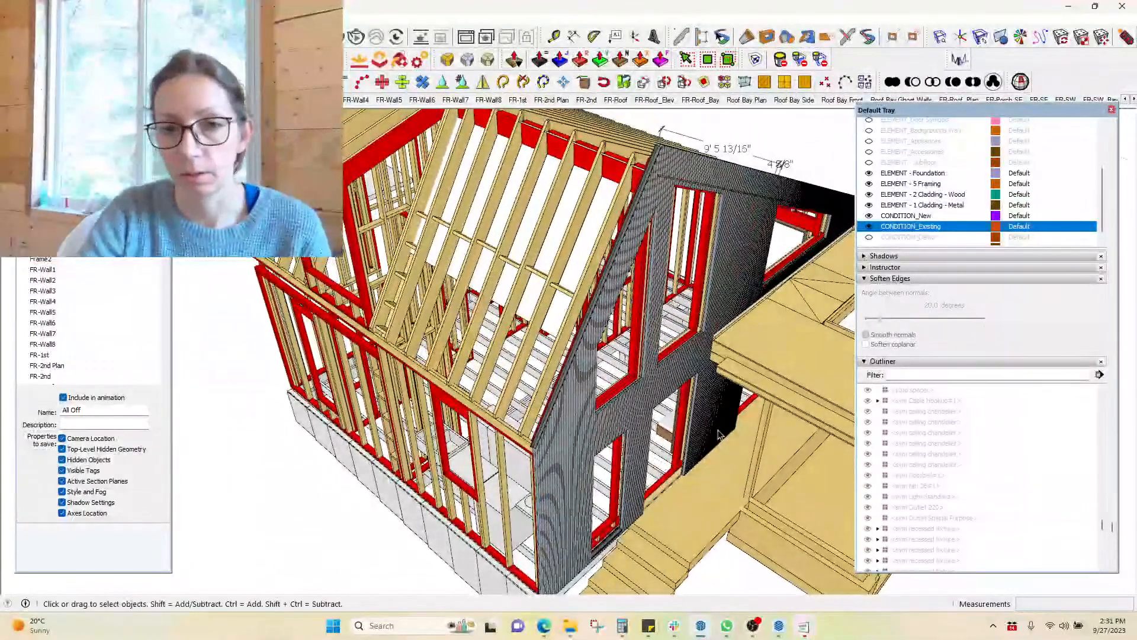
scroll(888, 221, "down", 2)
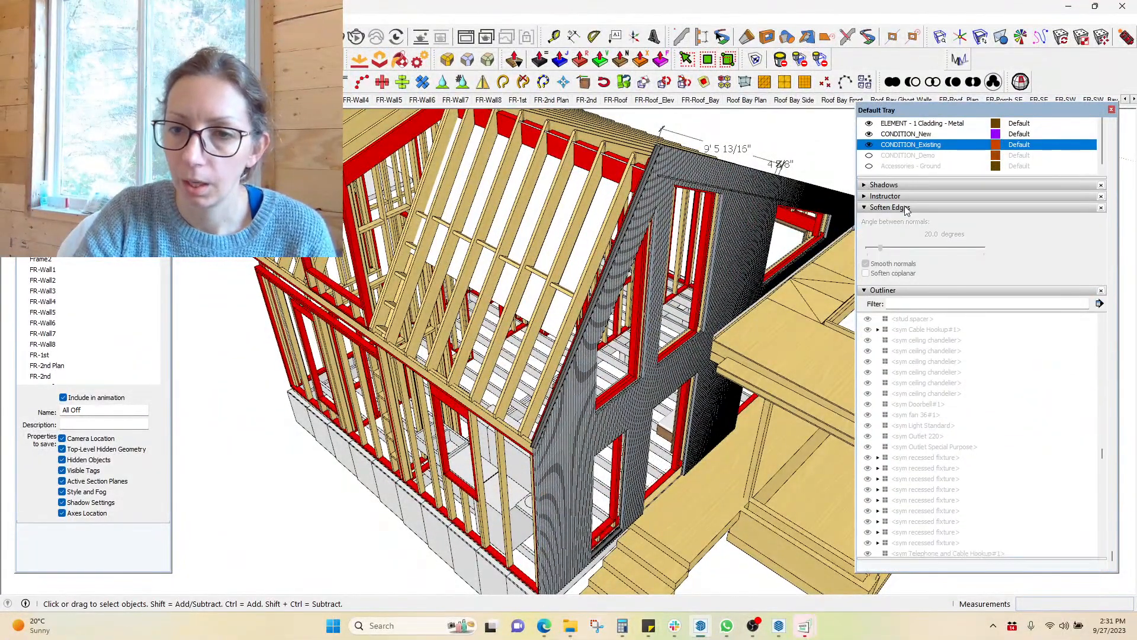
scroll(1111, 184, "up", 3)
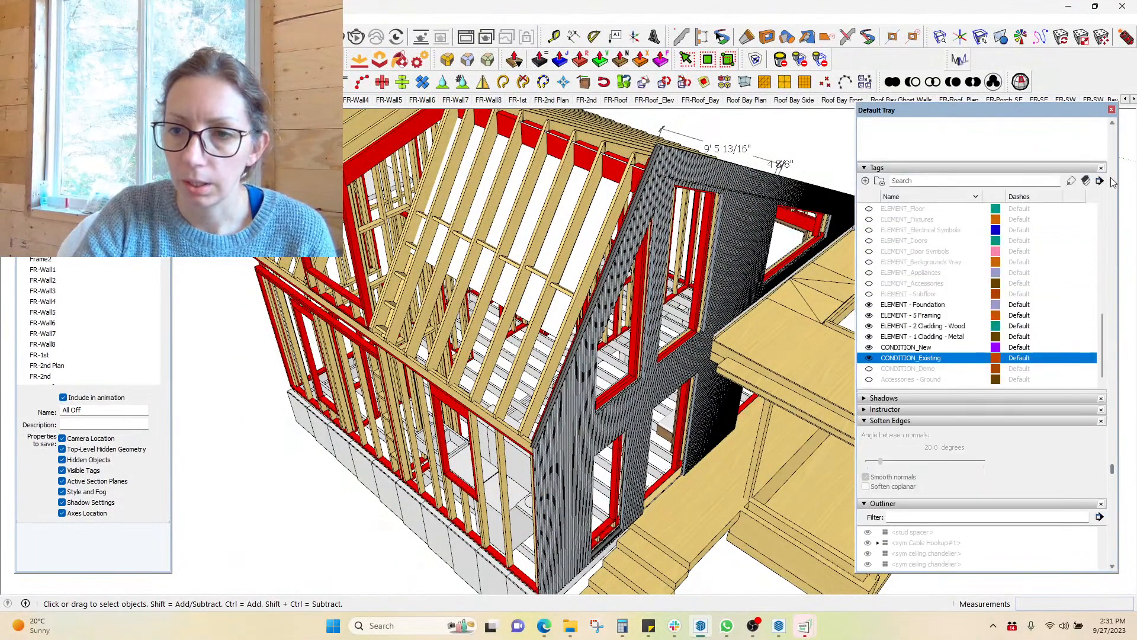
left_click(869, 347)
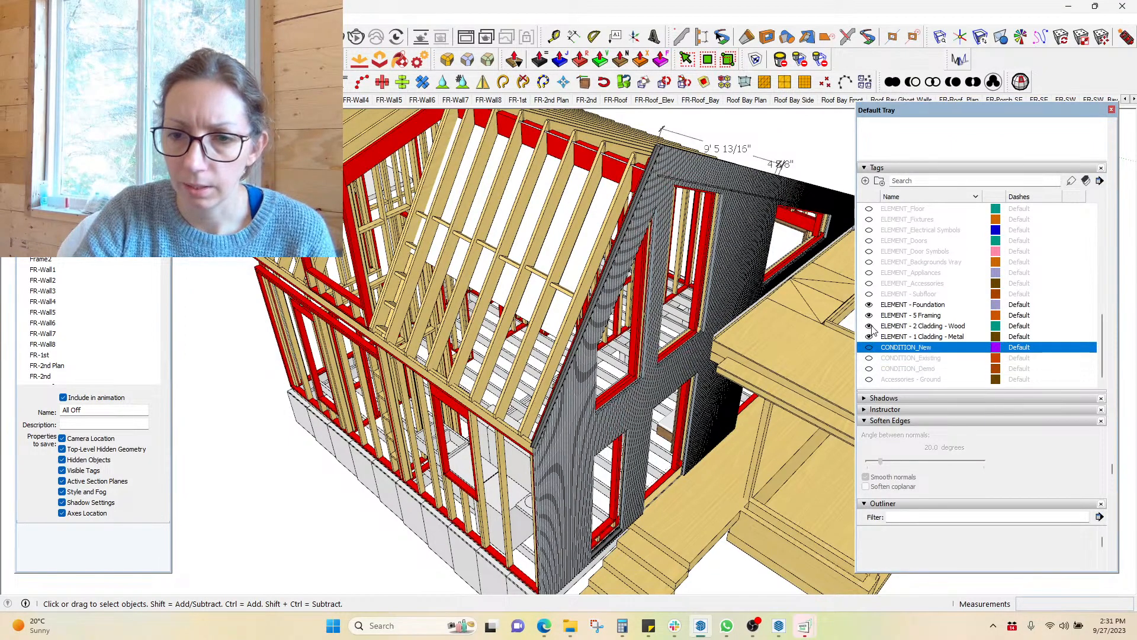
left_click(869, 336)
left_click(868, 325)
left_click(869, 304)
left_click(868, 315)
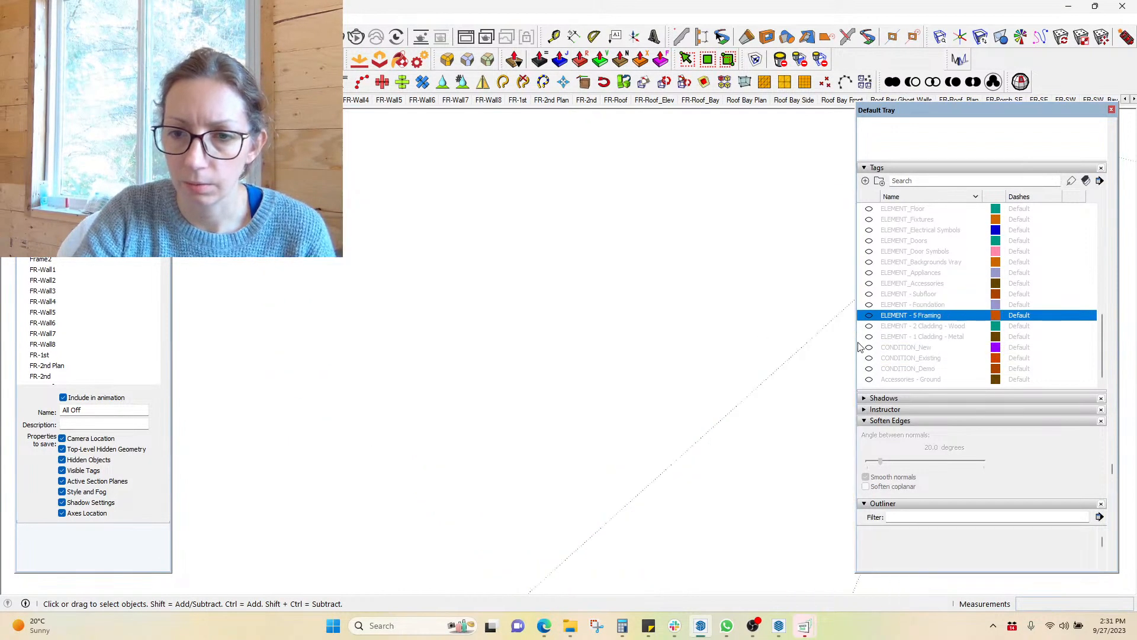
left_click_drag(1104, 353, 1104, 248)
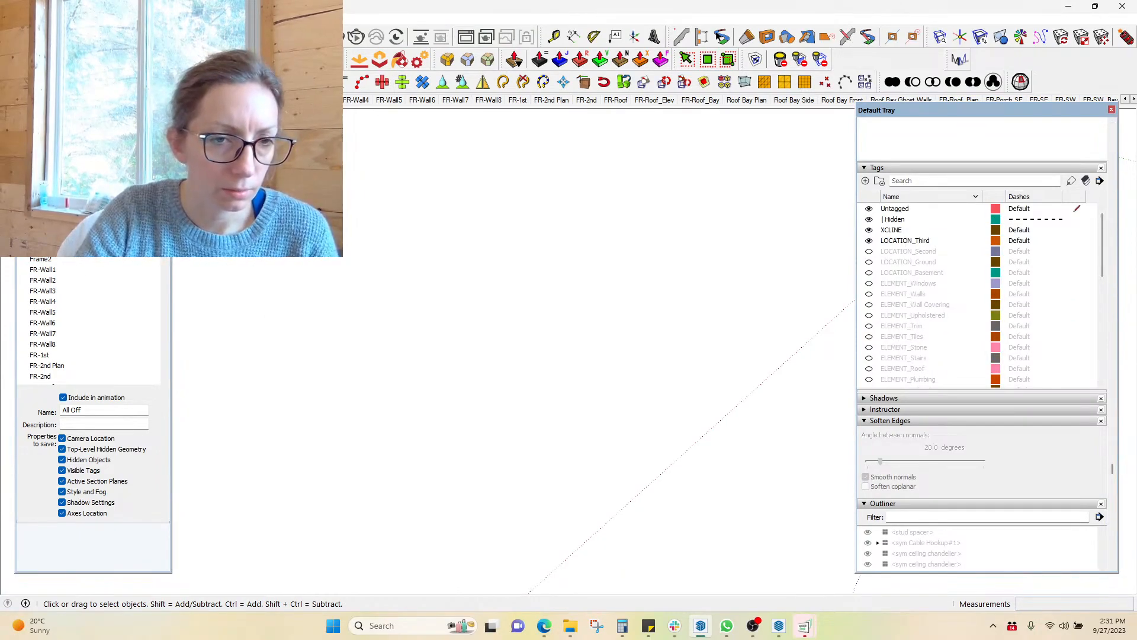
Switch to the P2-Kitch kitchen scene
scroll(168, 267, "down", 4)
scroll(168, 268, "down", 4)
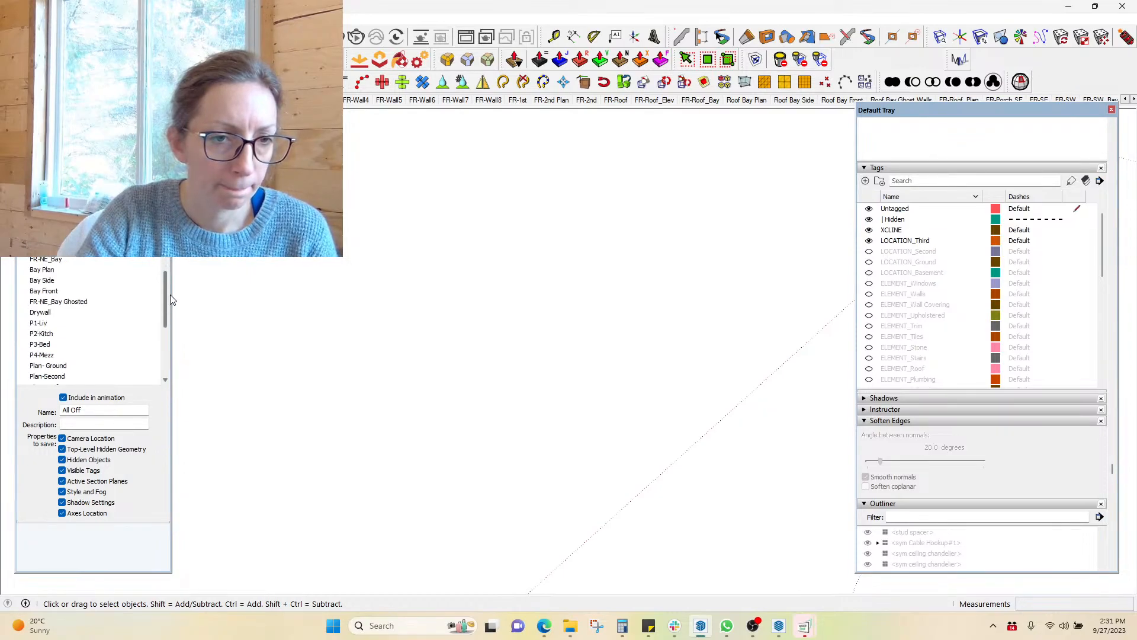
left_click(47, 313)
double_click(46, 313)
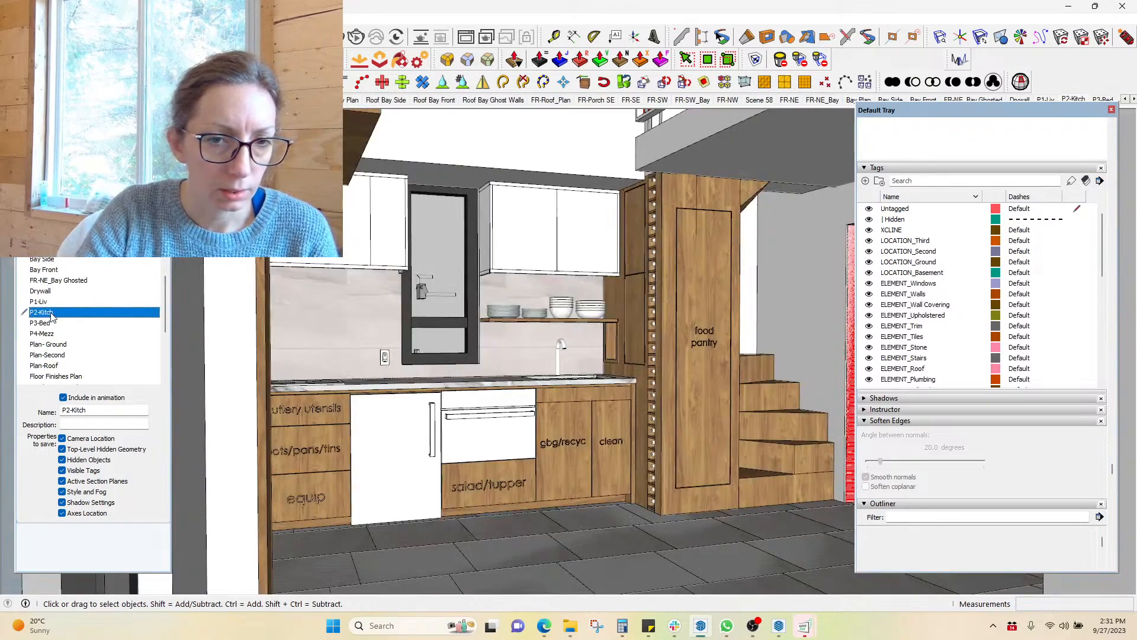
scroll(561, 351, "up", 6)
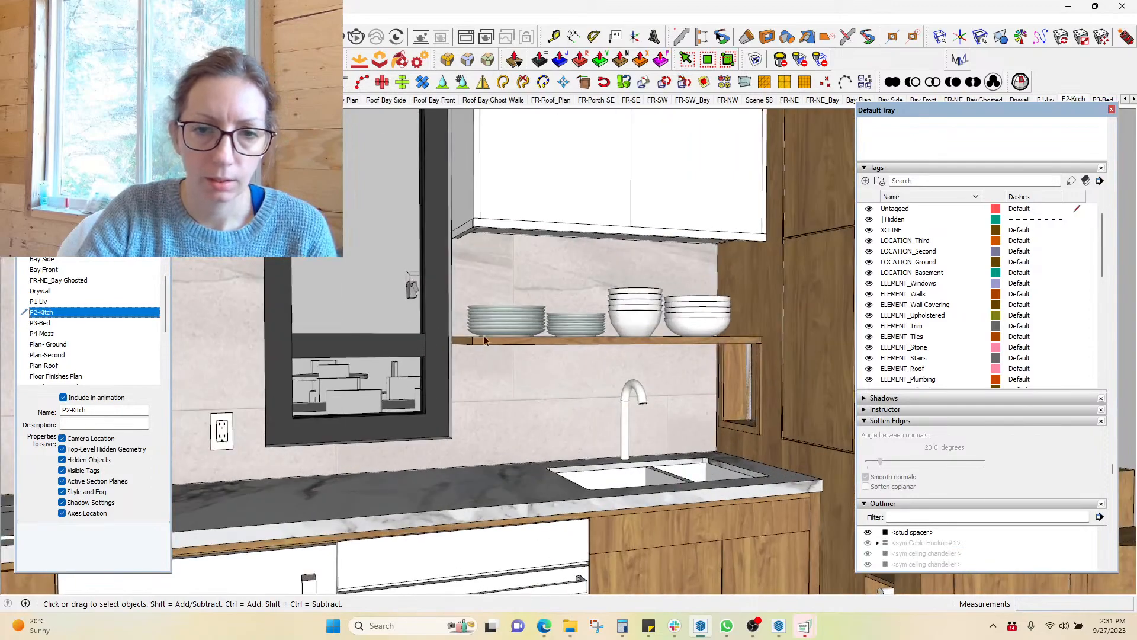
Inside the Dishes group, delete the upper plates of both stacks, then undo the deletion
left_click(516, 346)
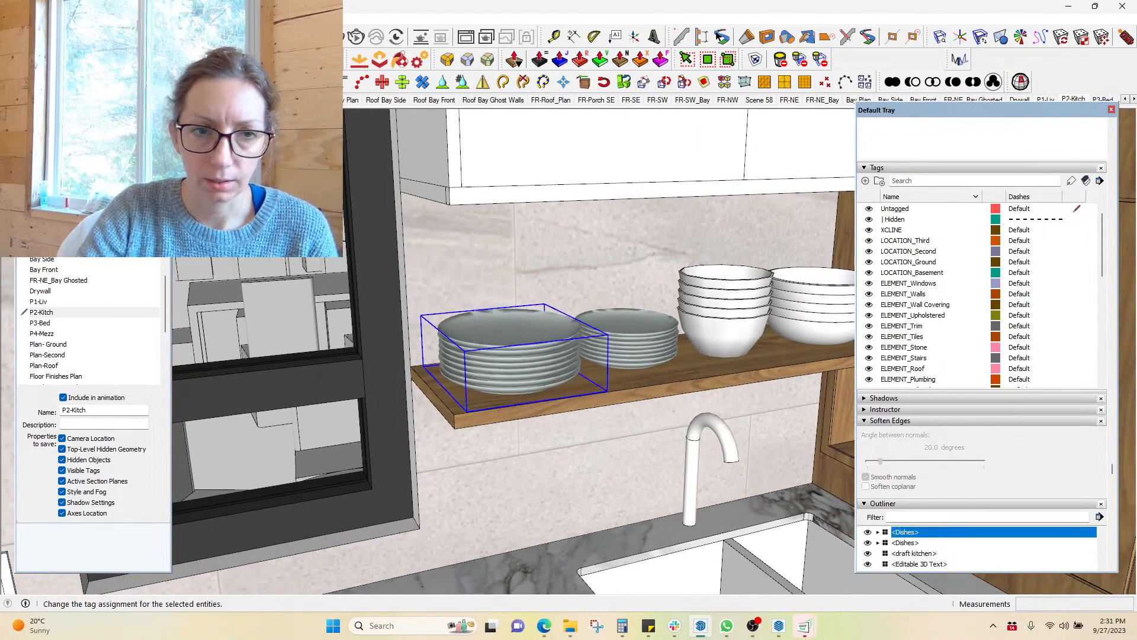
double_click(519, 367)
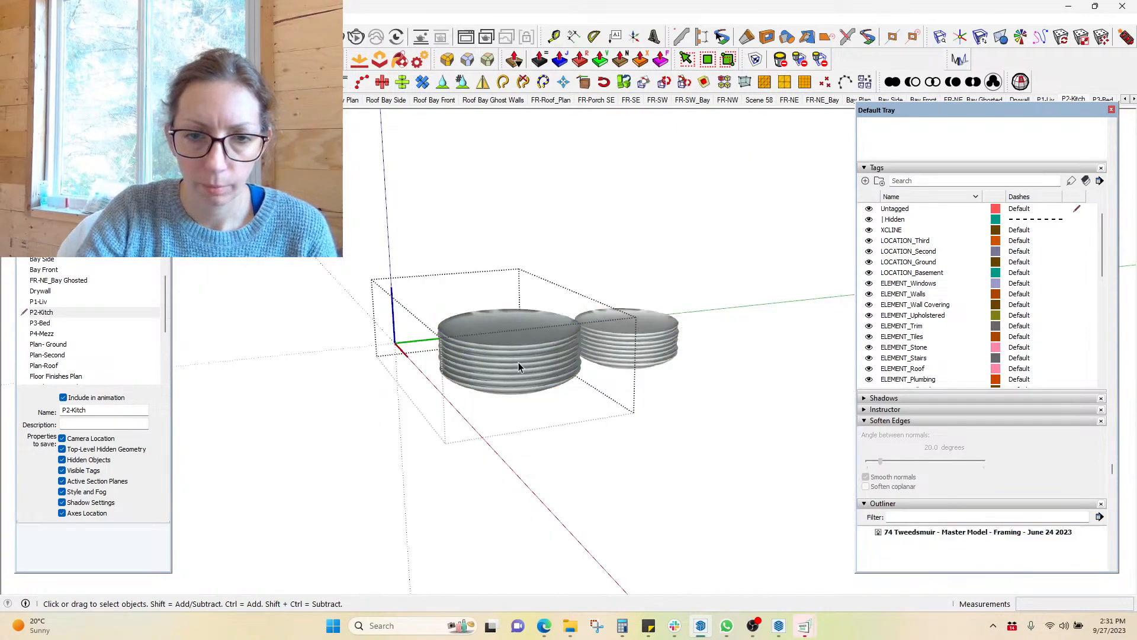
key("ctrl+a")
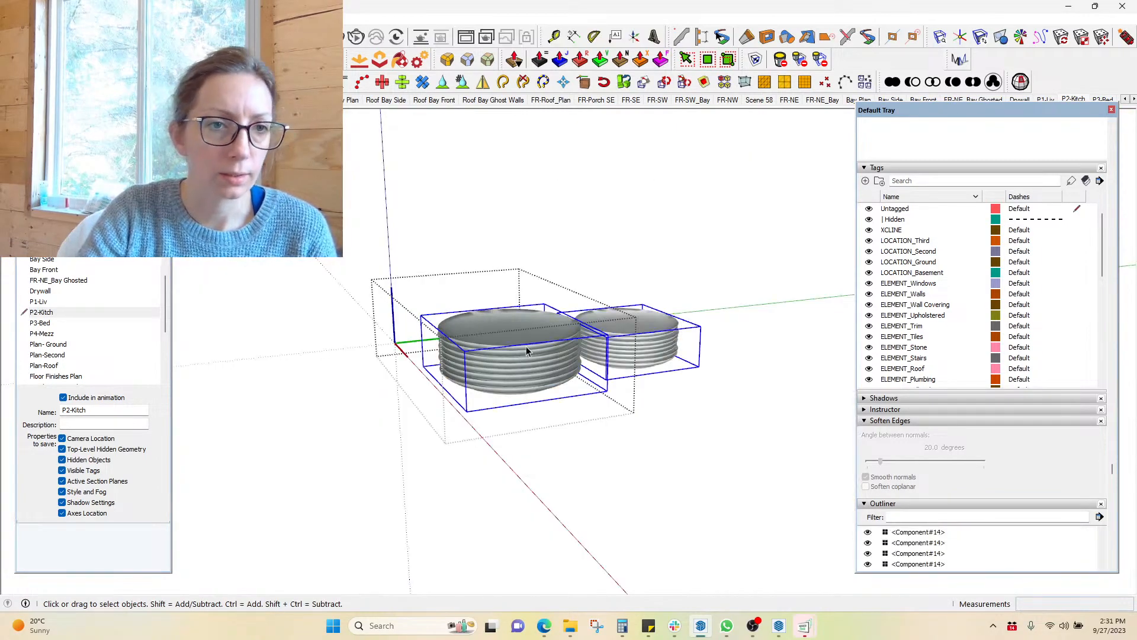
double_click(527, 350)
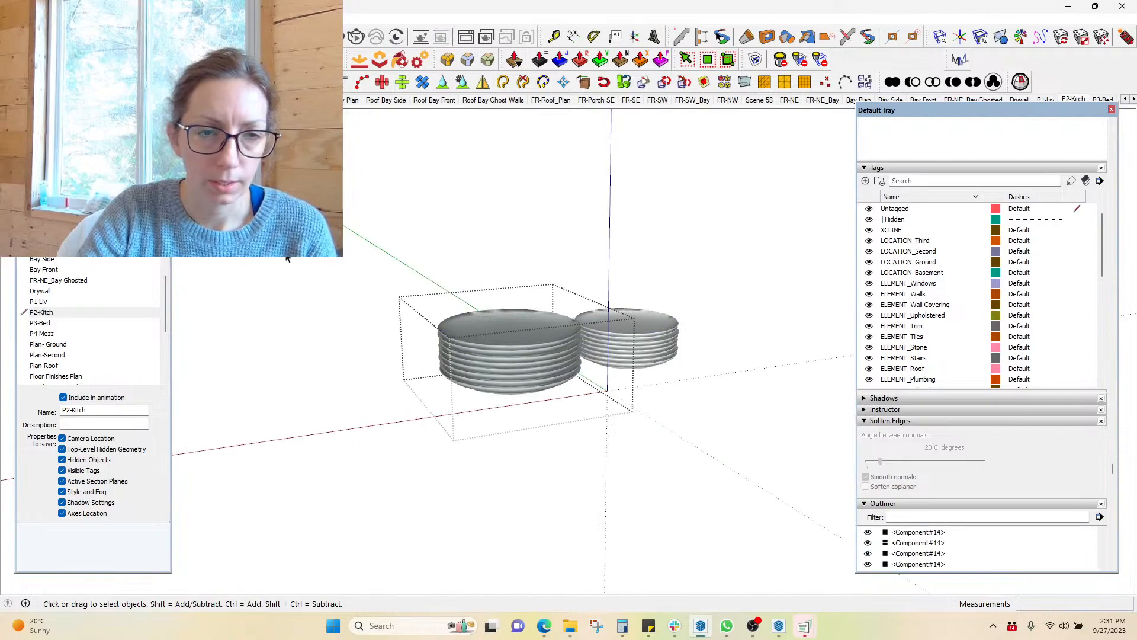
key("ctrl+a")
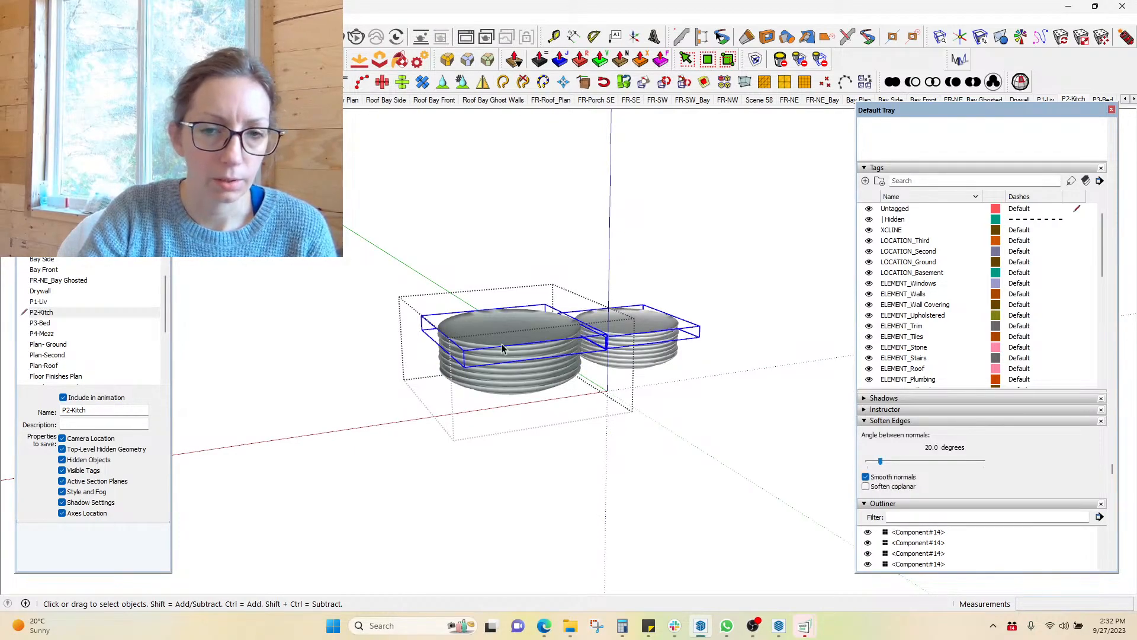
key("Delete")
left_click(507, 348)
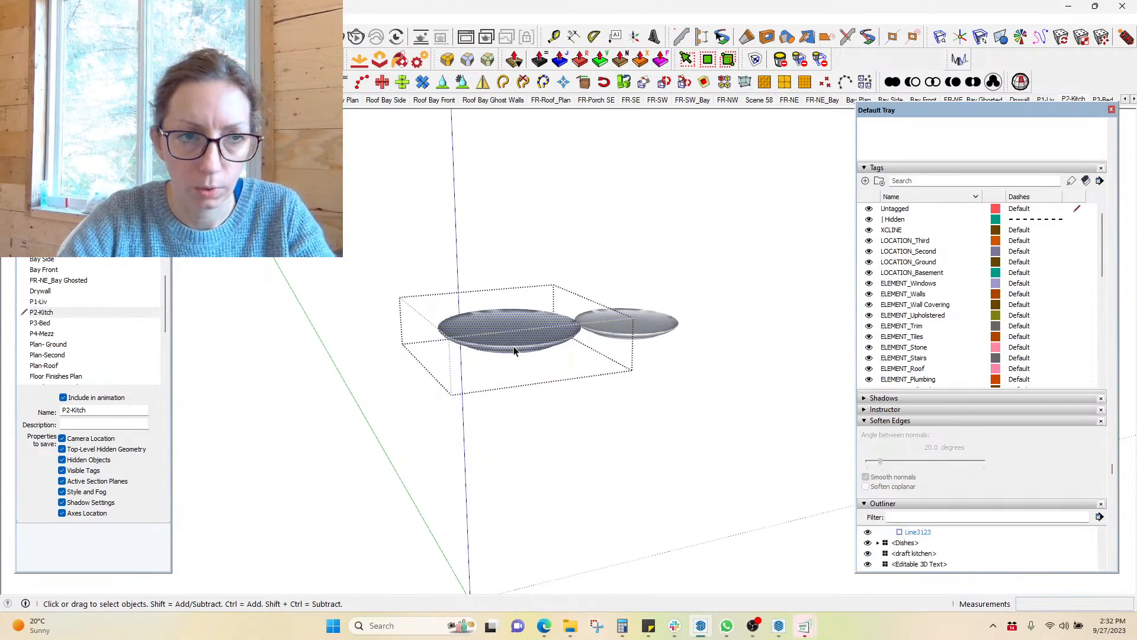
key("ctrl+z")
Exit the plate stack and Dishes group editing and reselect the Dishes component
left_click(513, 346)
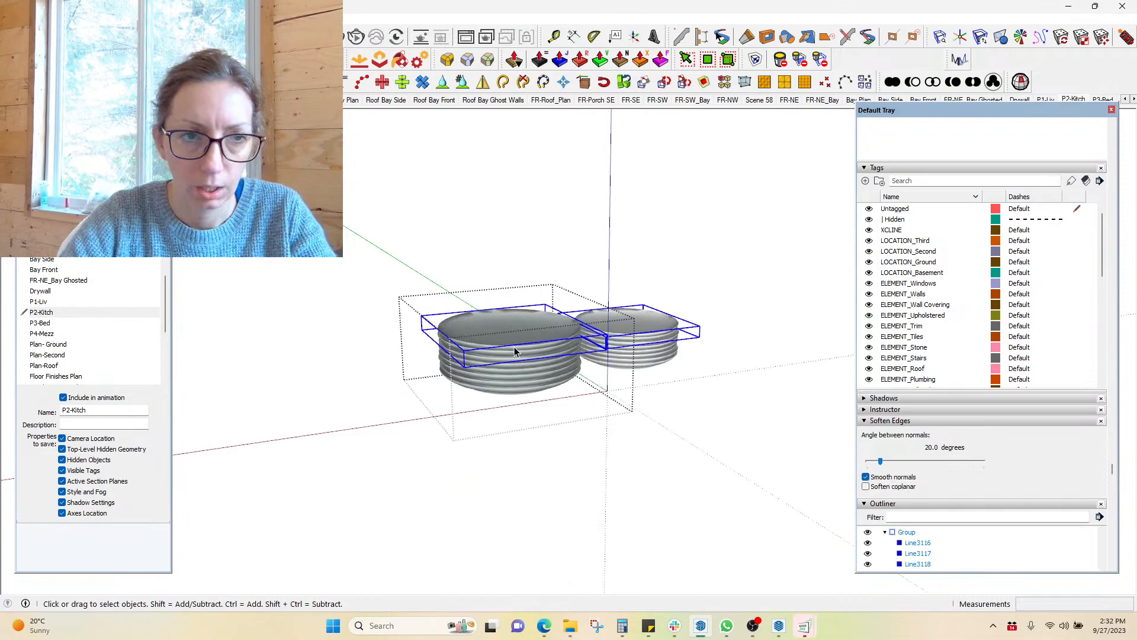
key("Escape")
key("Escape")
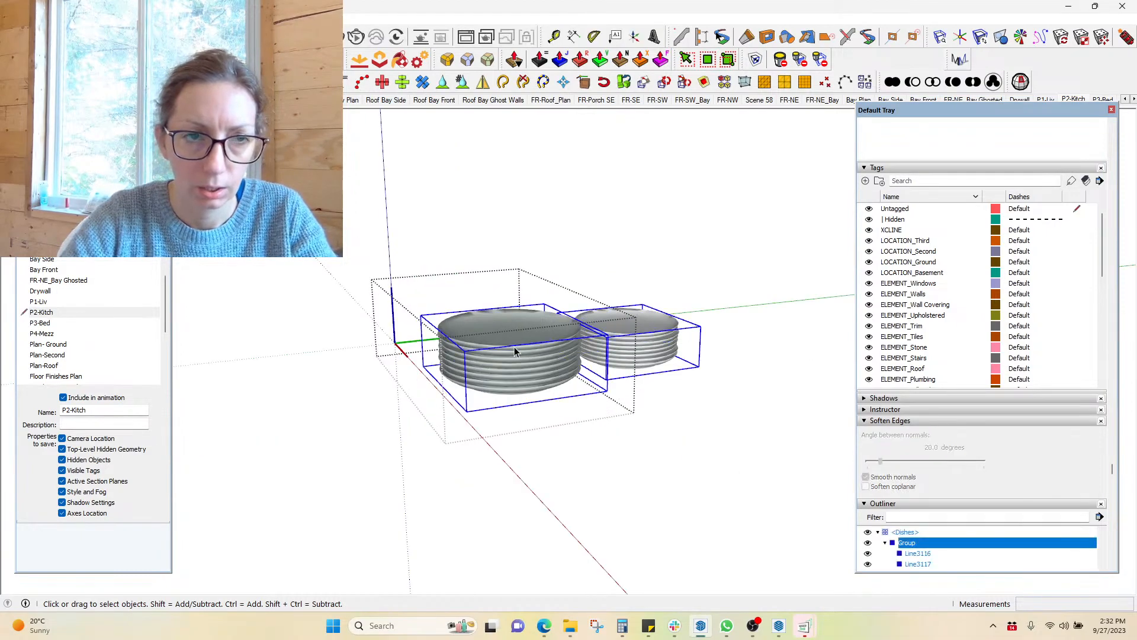
key("Escape")
left_click(514, 347)
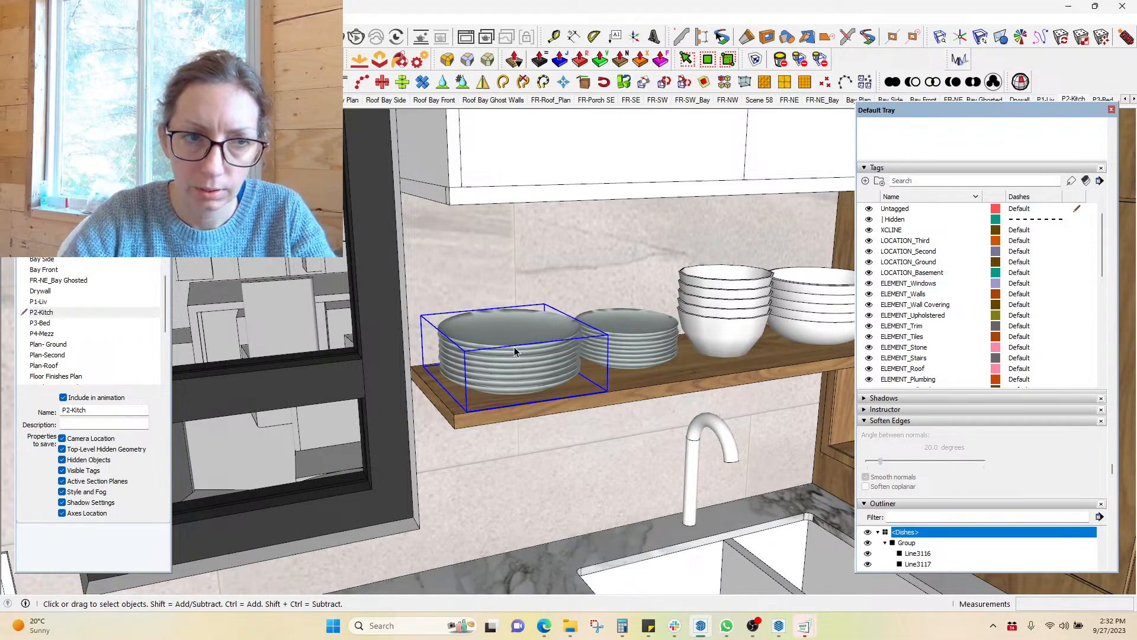
left_click_drag(167, 291, 167, 255)
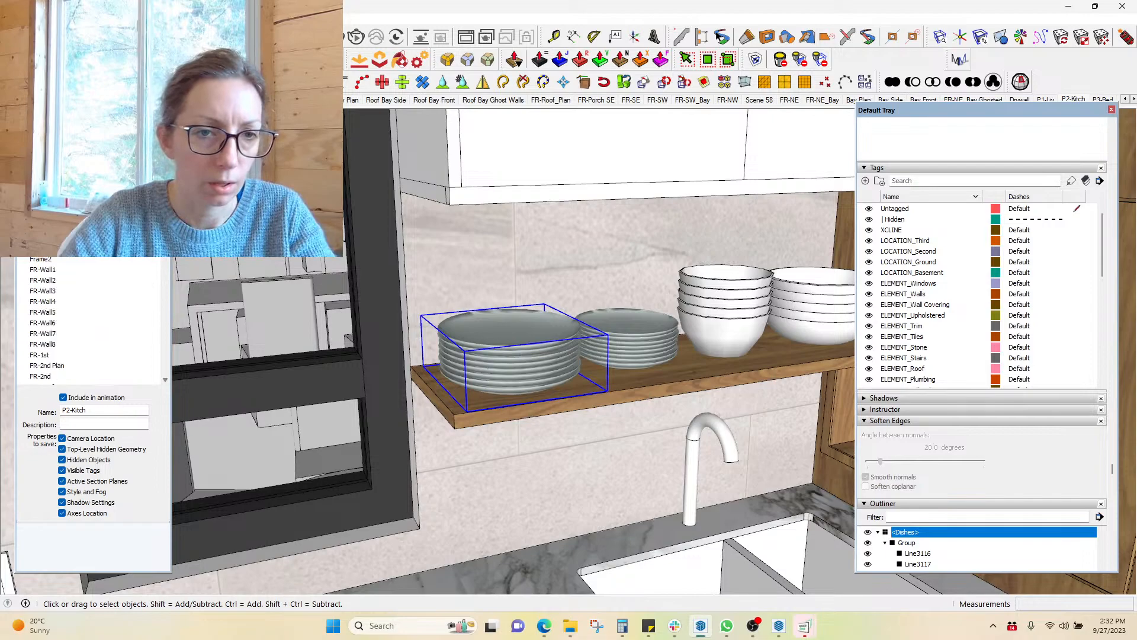
Go to the All Off scene and turn on the Accessories - Ground tag
double_click(42, 216)
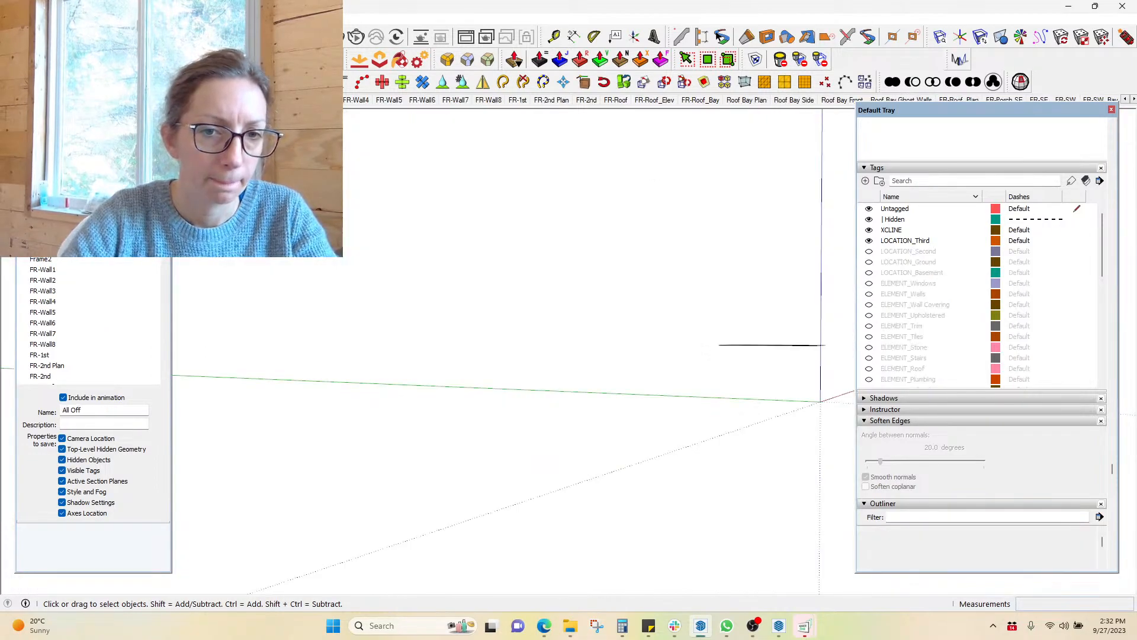
left_click_drag(1101, 268, 1115, 381)
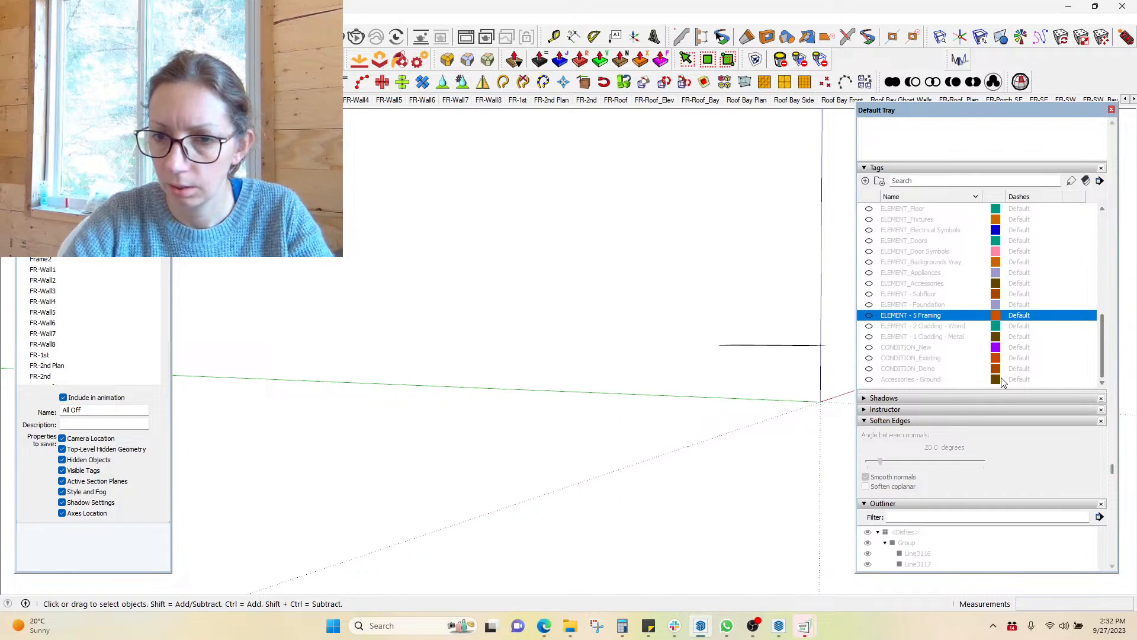
left_click(869, 379)
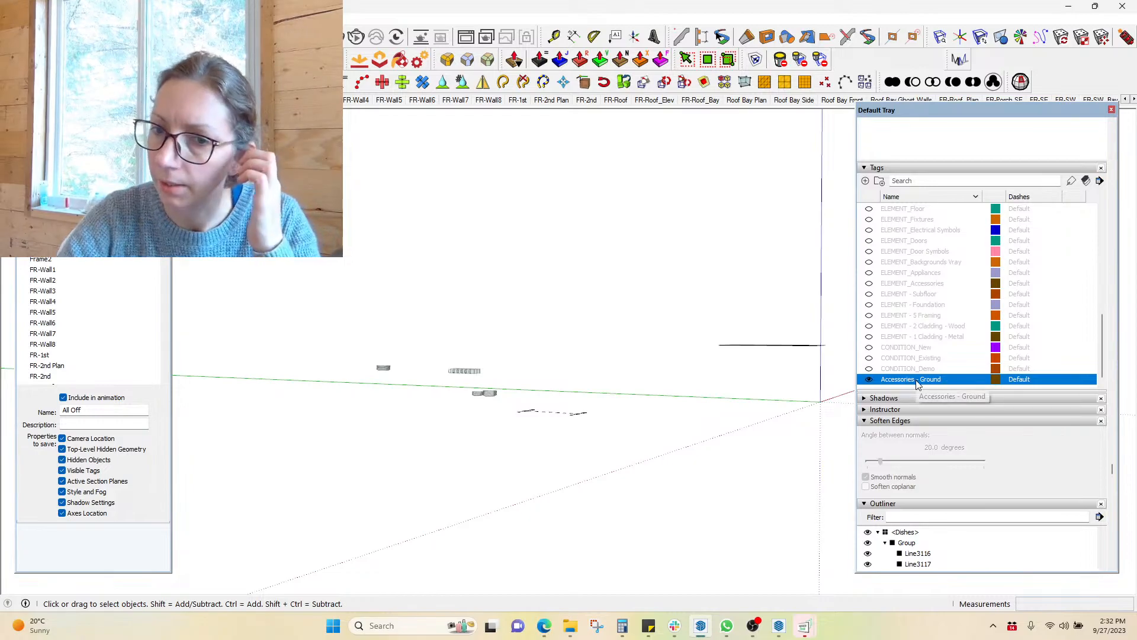
middle_click_drag(426, 376, 452, 449)
scroll(452, 448, "up", 5)
Window-select the dishes and cups and assign them a different tag
middle_click_drag(643, 338, 513, 373)
left_click_drag(415, 217, 640, 425)
left_click(71, 81)
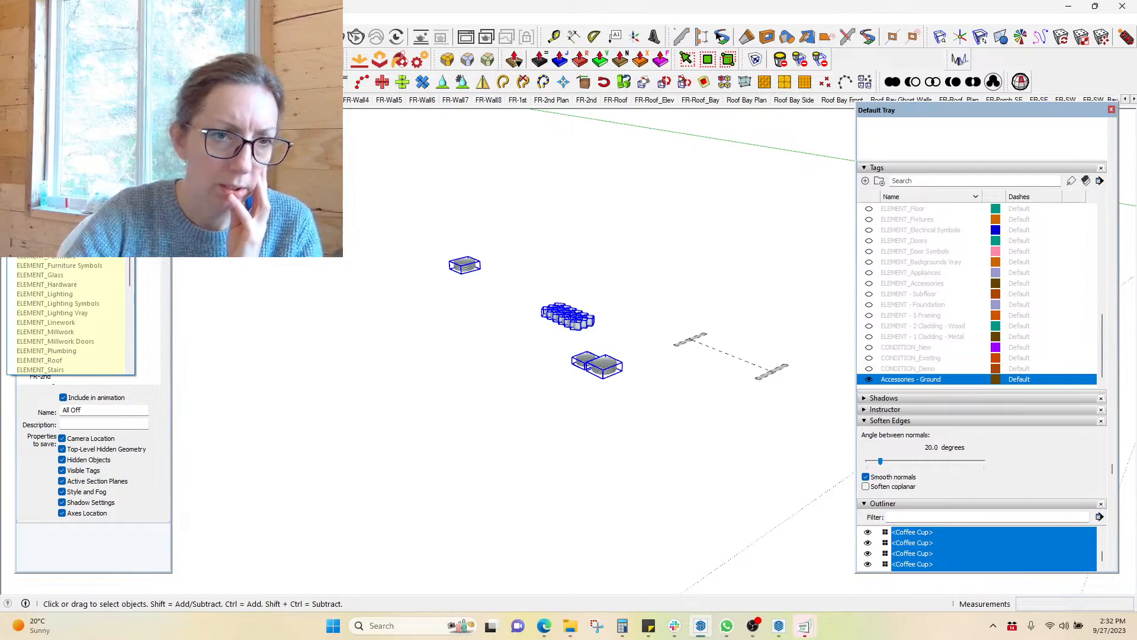
left_click(48, 180)
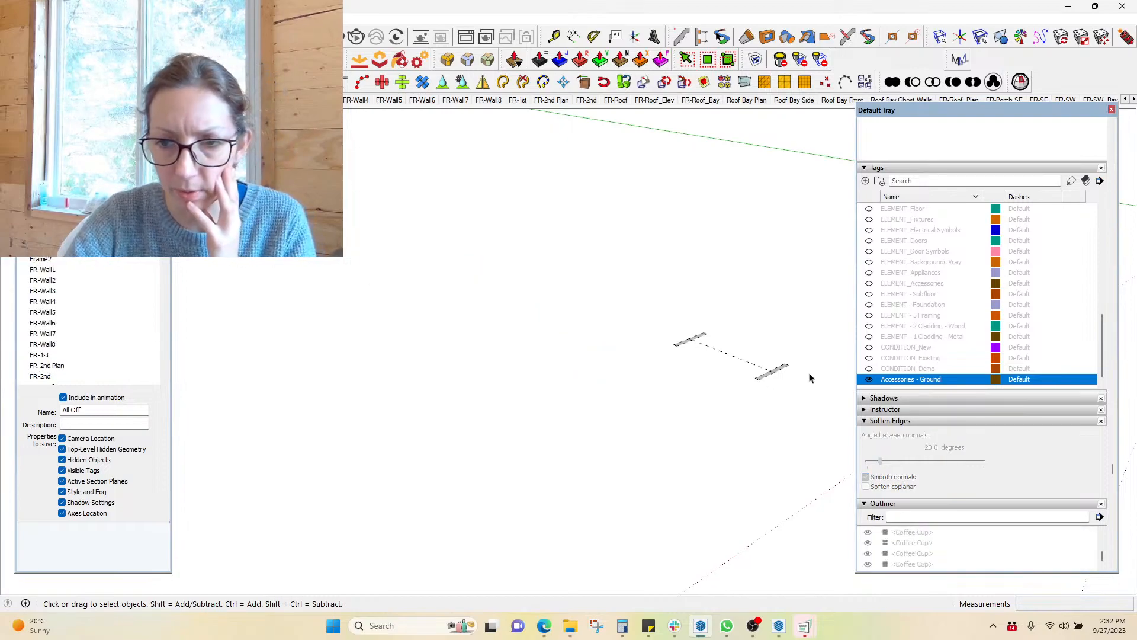
scroll(903, 325, "down", 3)
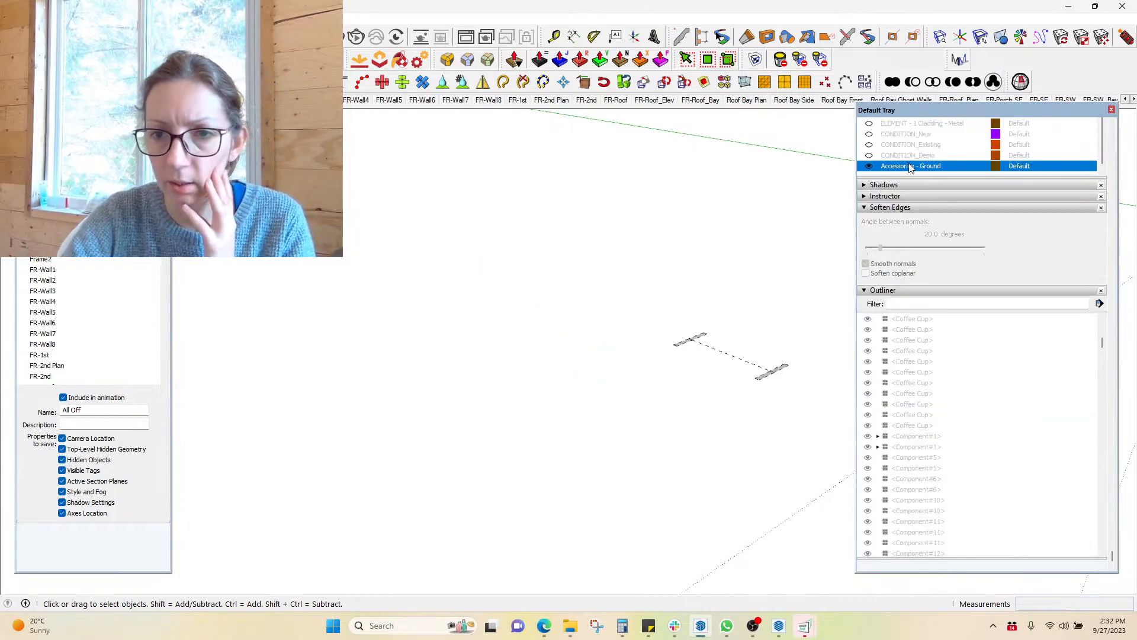
Assign the flat dashed group the ELEMENT_Linework tag
left_click(777, 370)
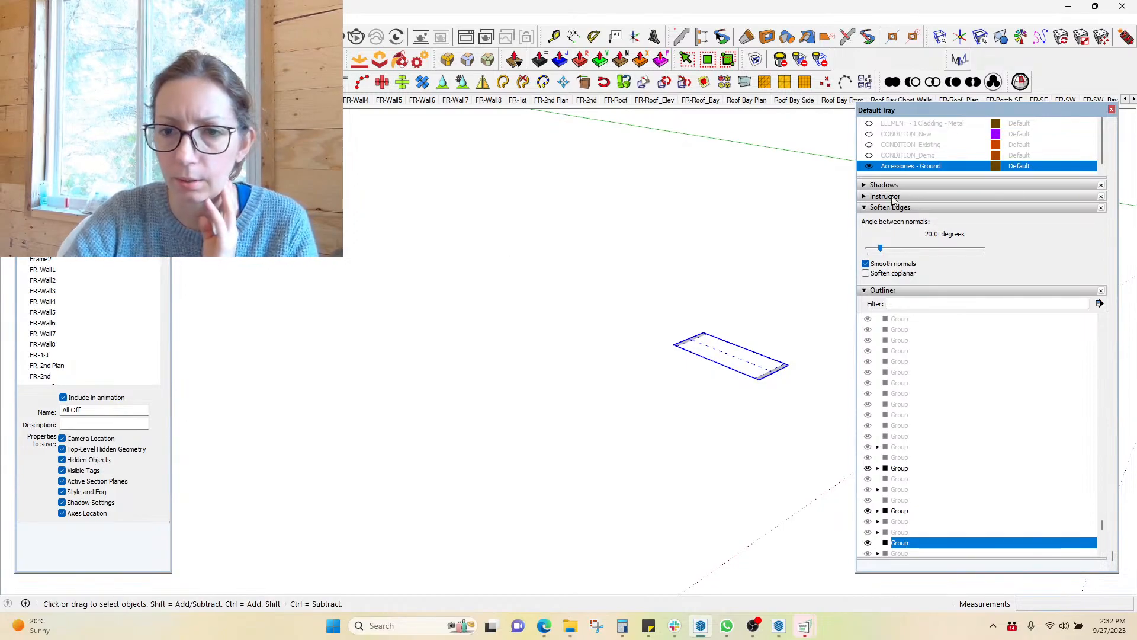
left_click(77, 82)
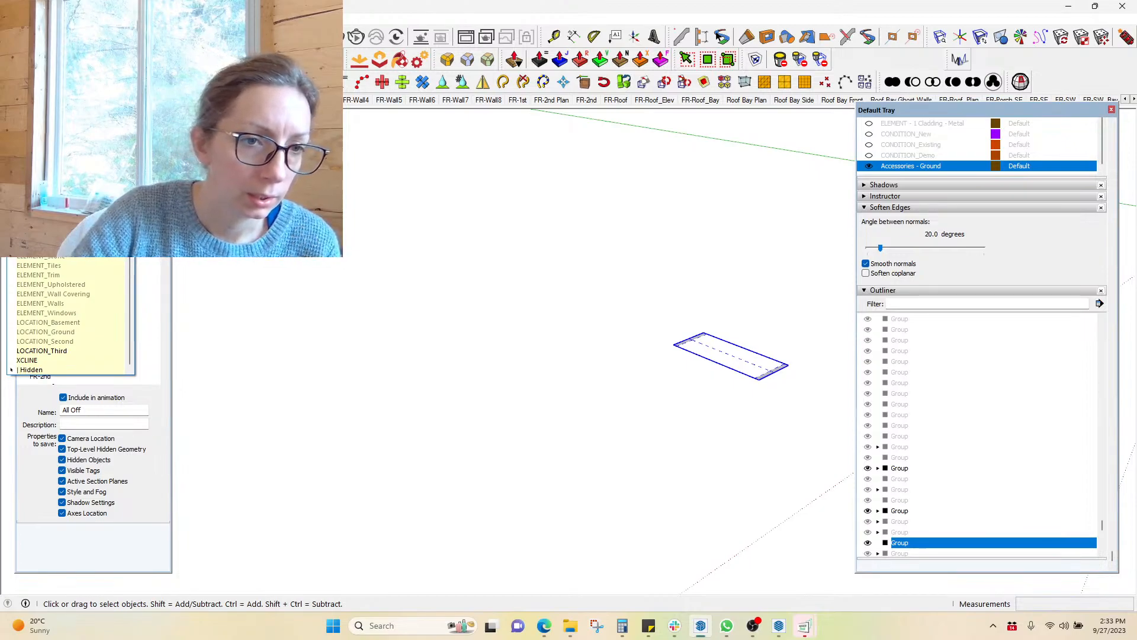
scroll(68, 314, "up", 1)
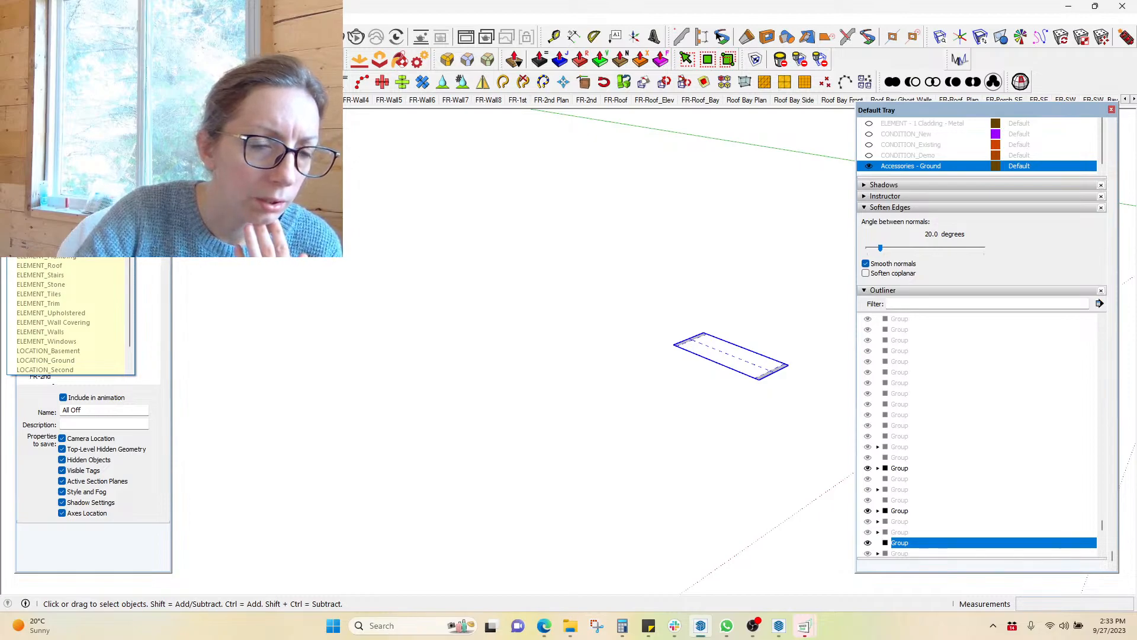
scroll(68, 314, "up", 3)
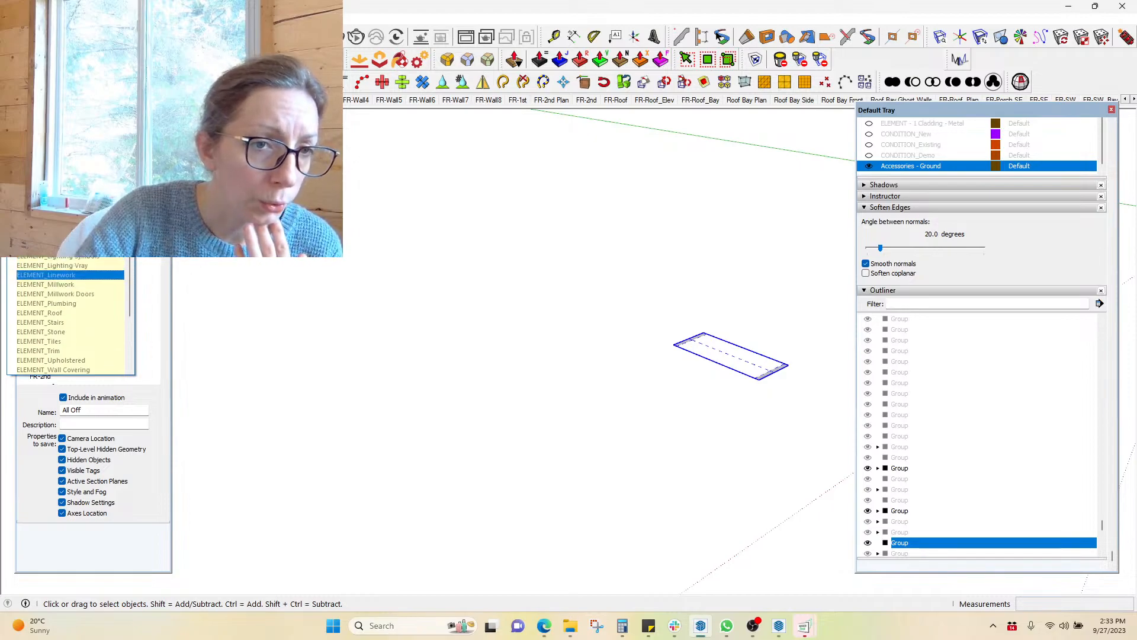
scroll(68, 314, "up", 1)
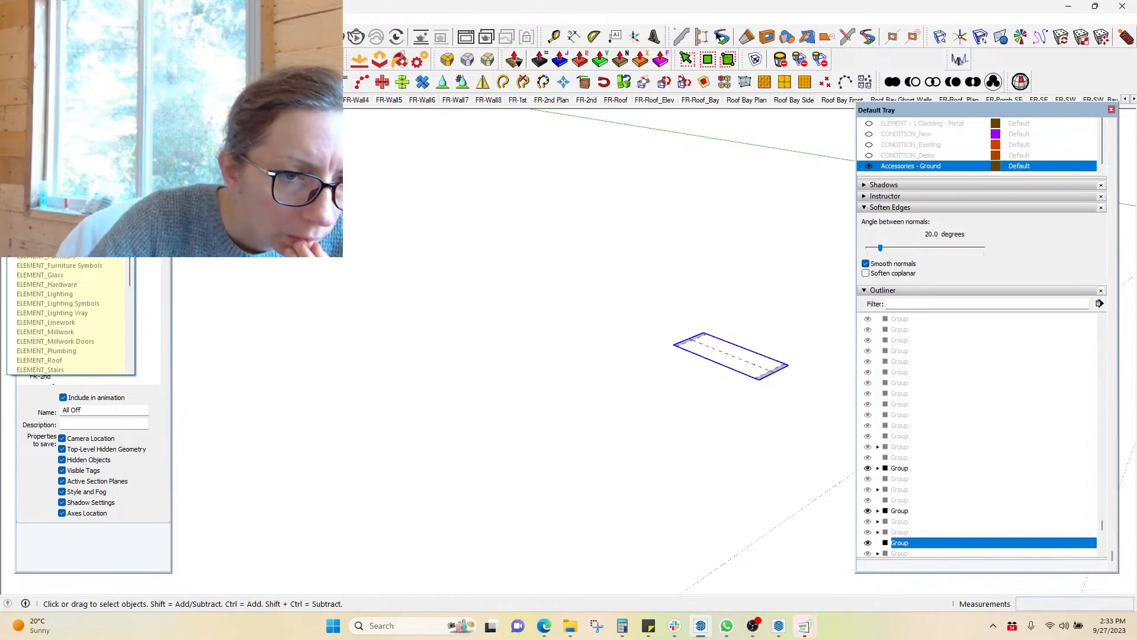
left_click(63, 322)
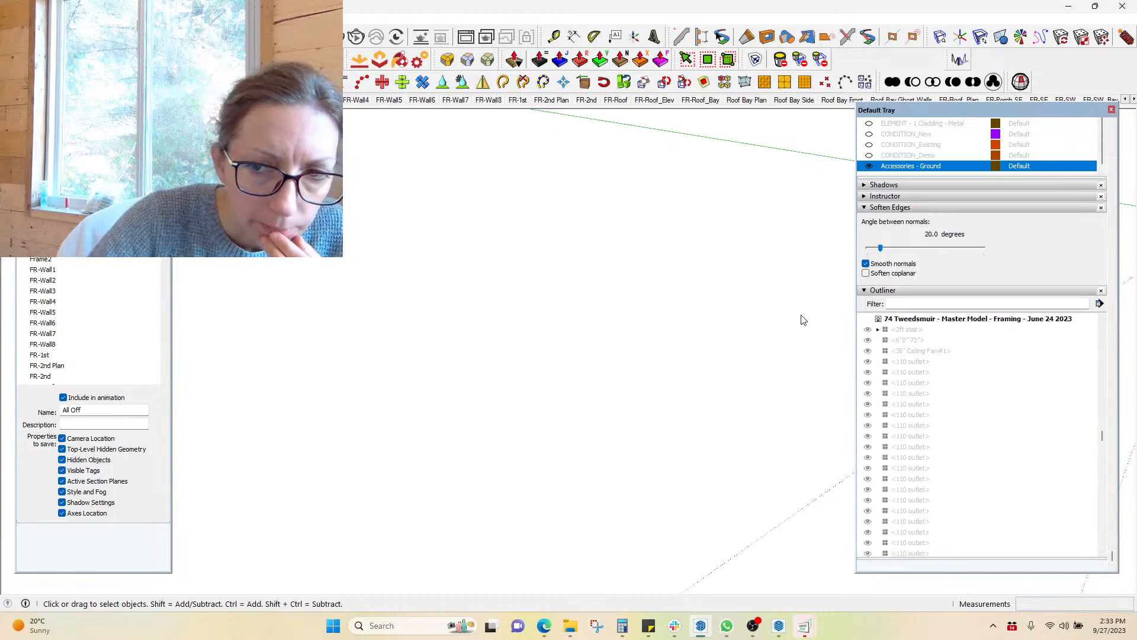
scroll(947, 385, "up", 5)
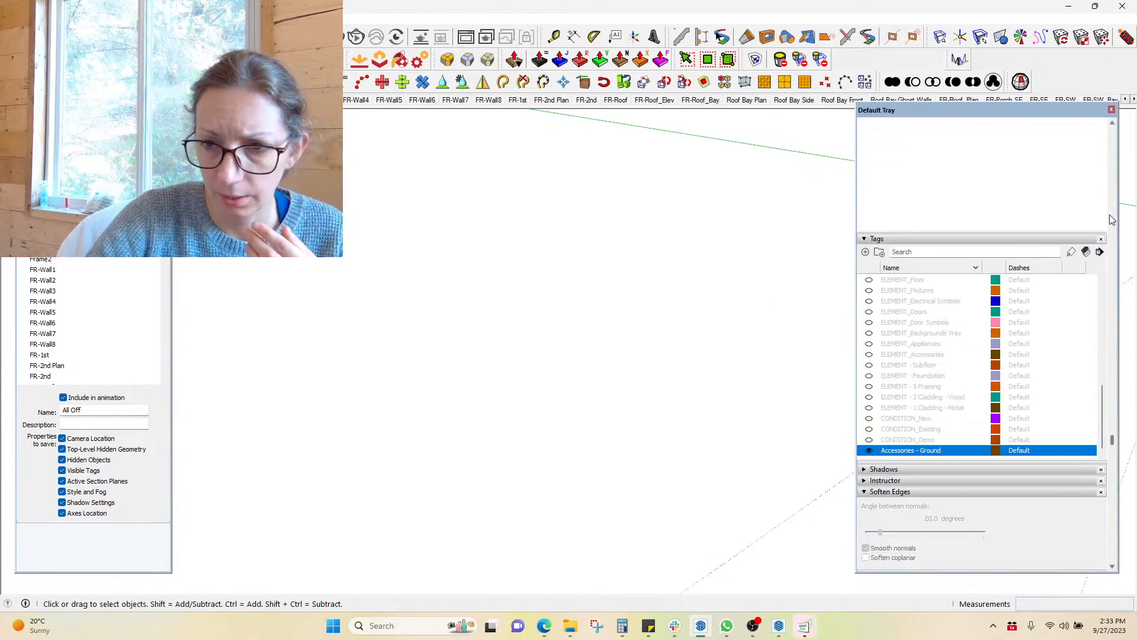
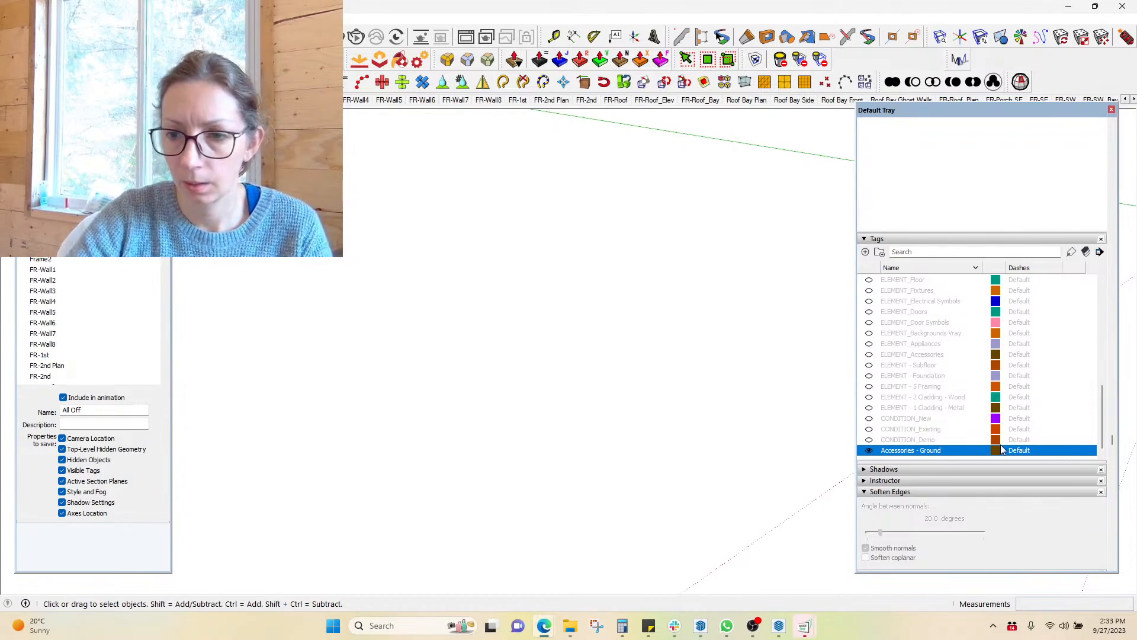
Delete the Accessories - Ground tag from the Tags list
right_click(890, 451)
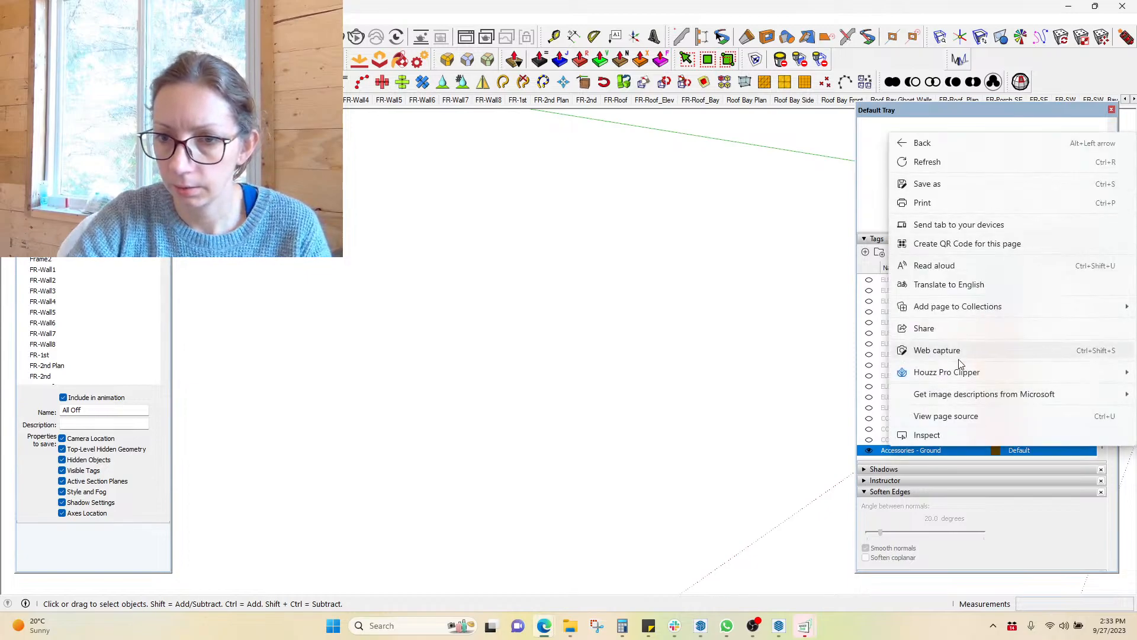
left_click(886, 453)
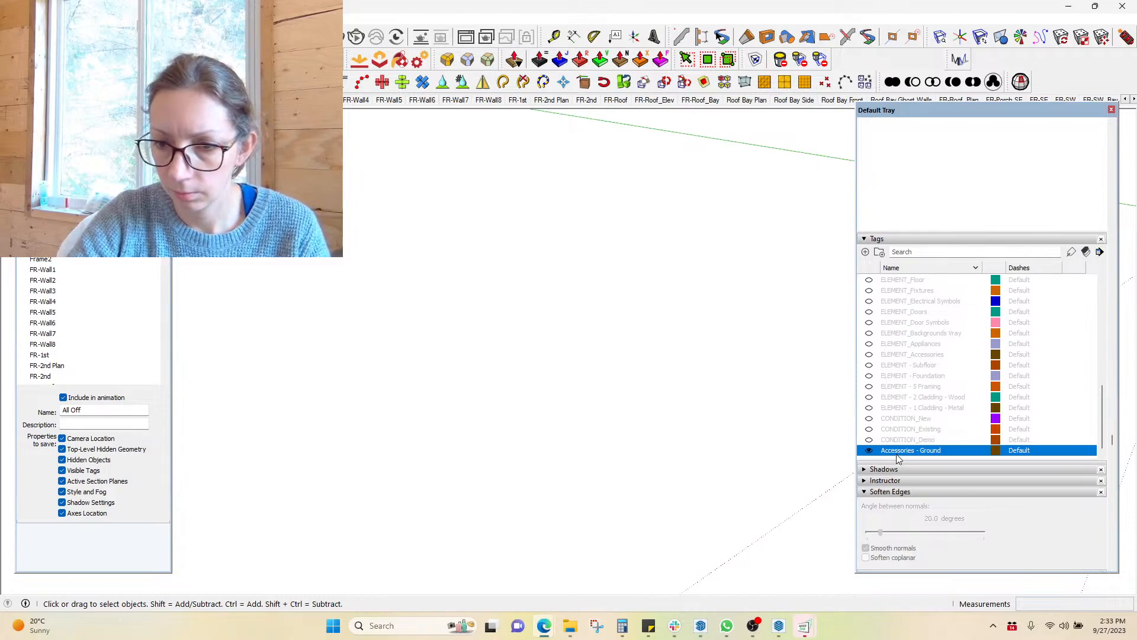
right_click(899, 453)
left_click(928, 473)
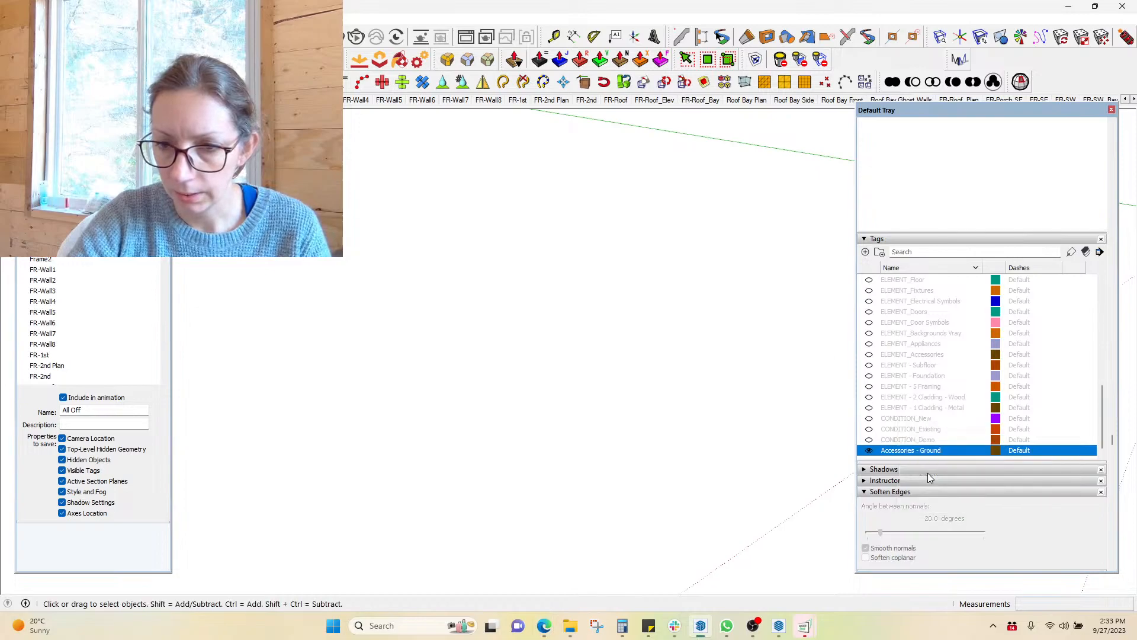
left_click(1043, 384)
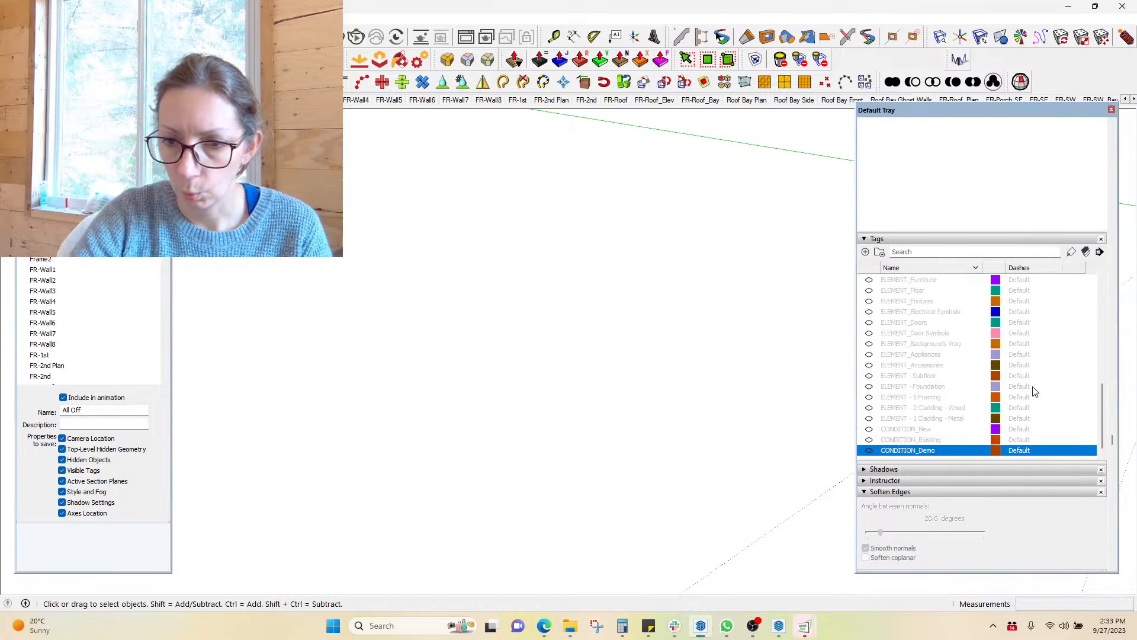
Delete the Hidden and XCLINE tags too, confirming each deletion
left_click_drag(1097, 426, 1093, 325)
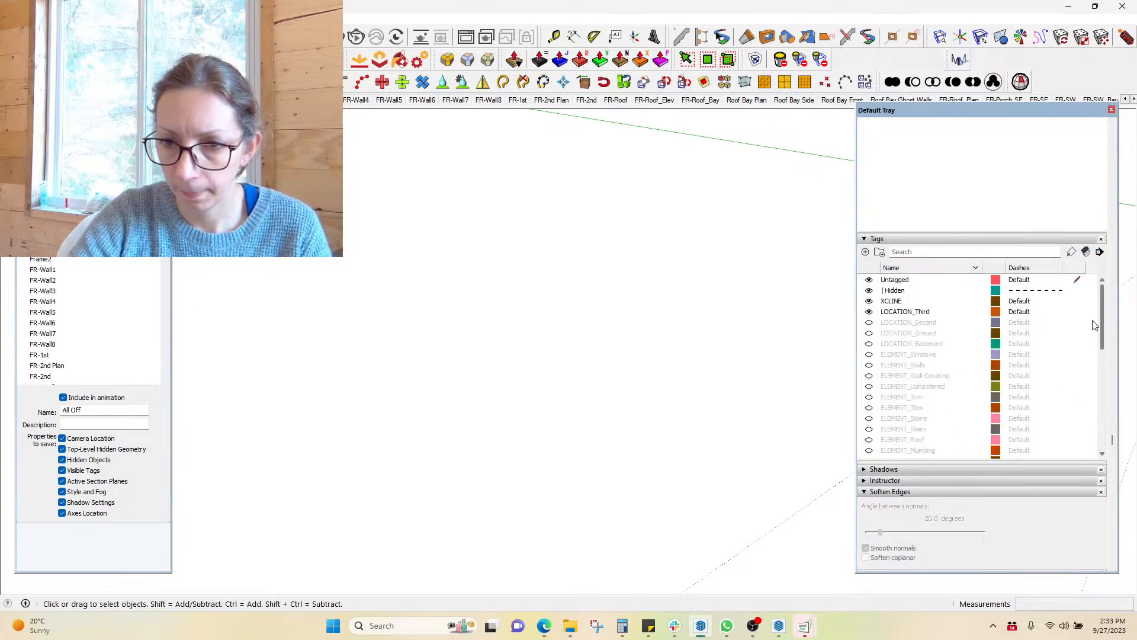
left_click(894, 293)
right_click(895, 294)
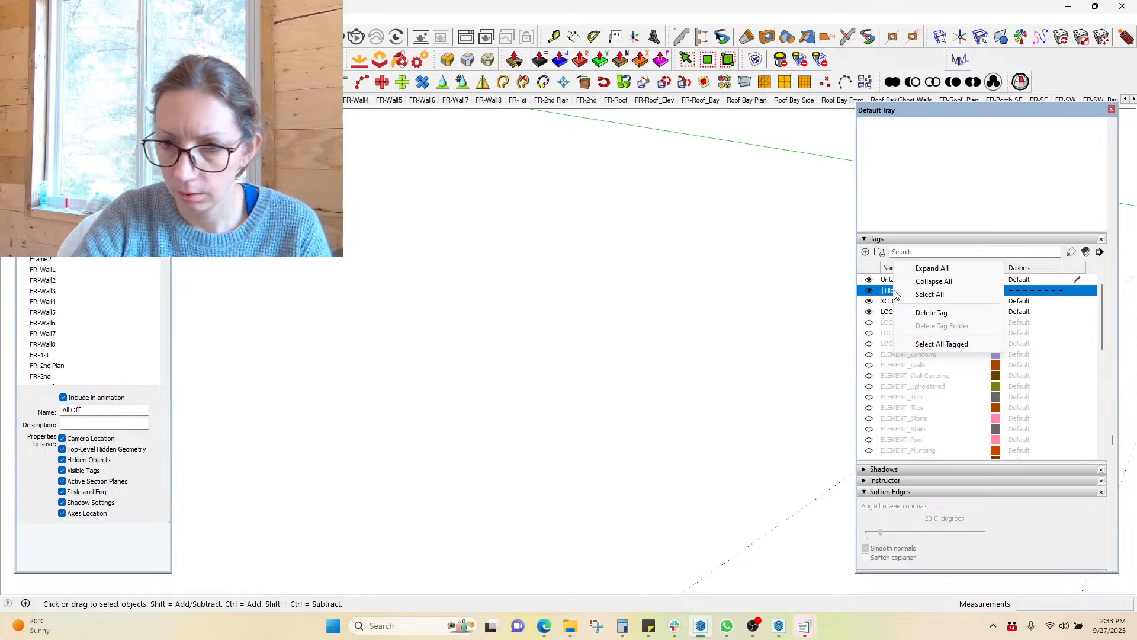
left_click(927, 313)
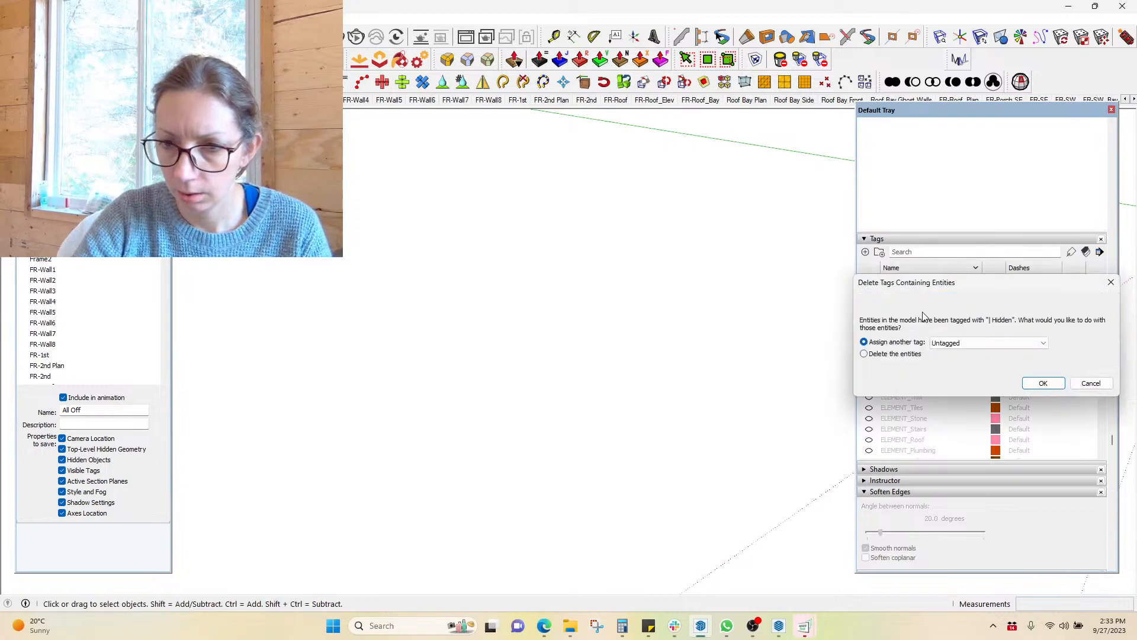
left_click(1043, 384)
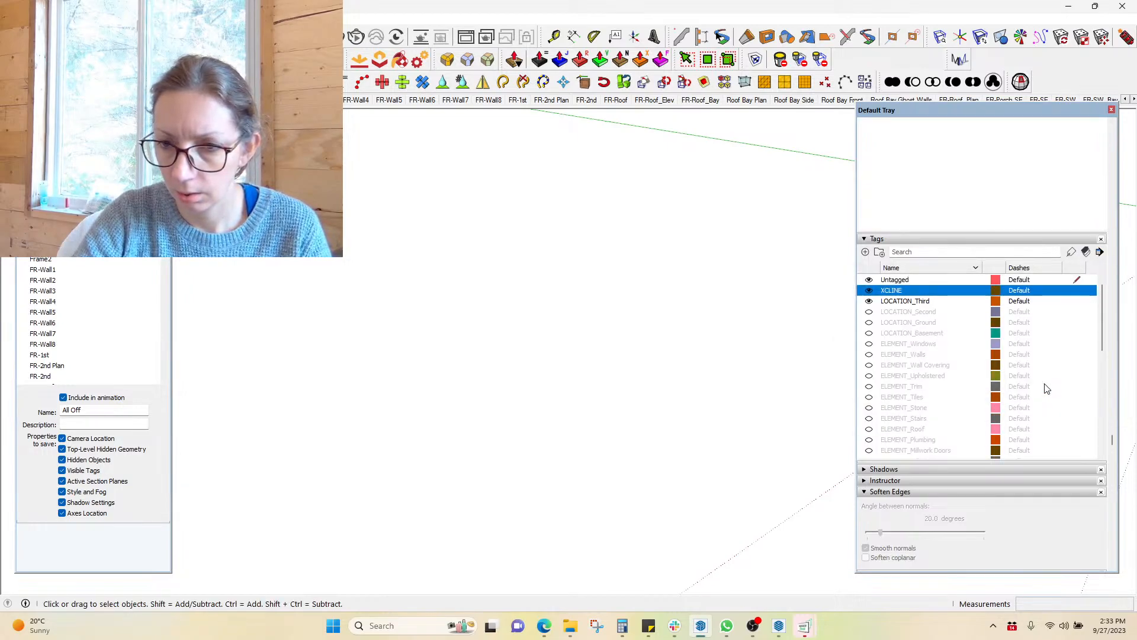
right_click(912, 298)
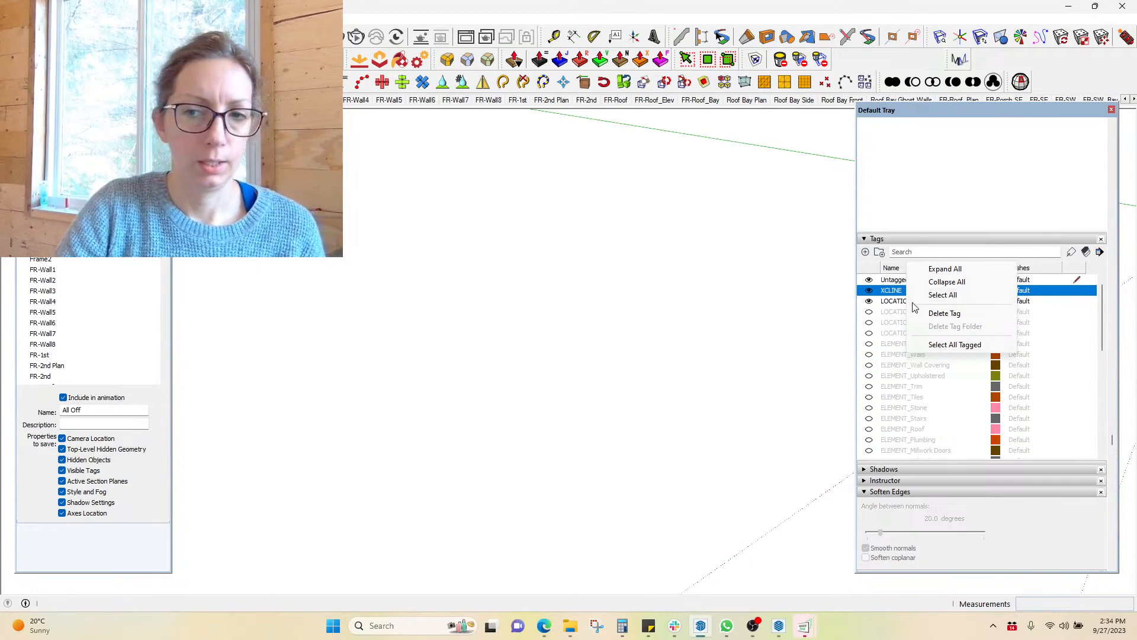
left_click(947, 313)
left_click(1042, 383)
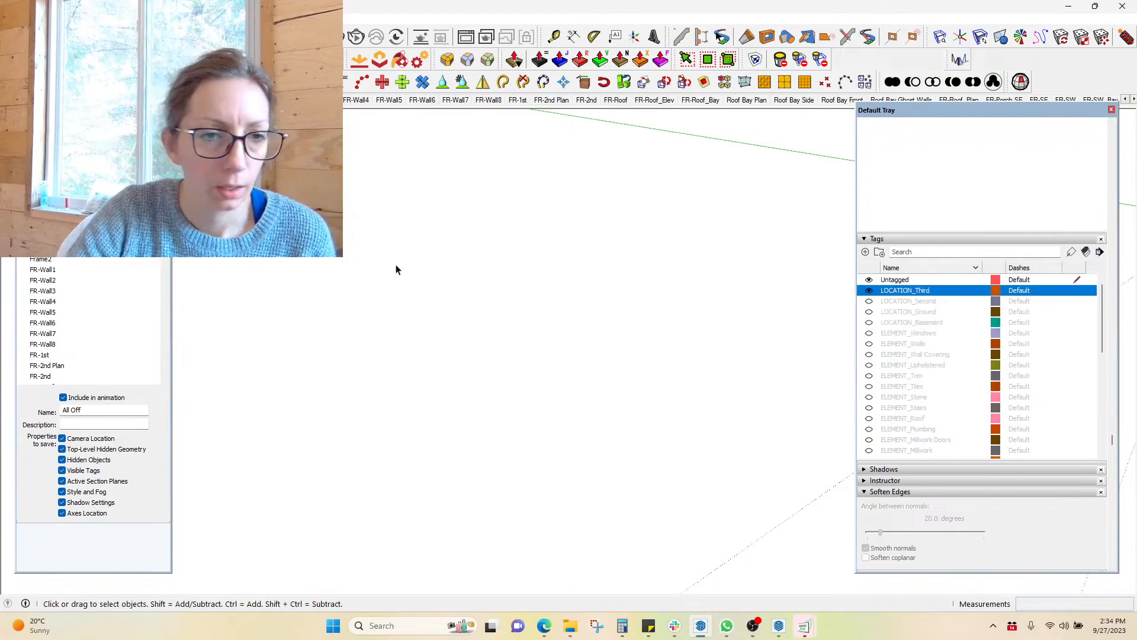
Step through the NE.Sect and SW.Sect section scenes, ending on the Plan- Ground scene
scroll(645, 344, "down", 3)
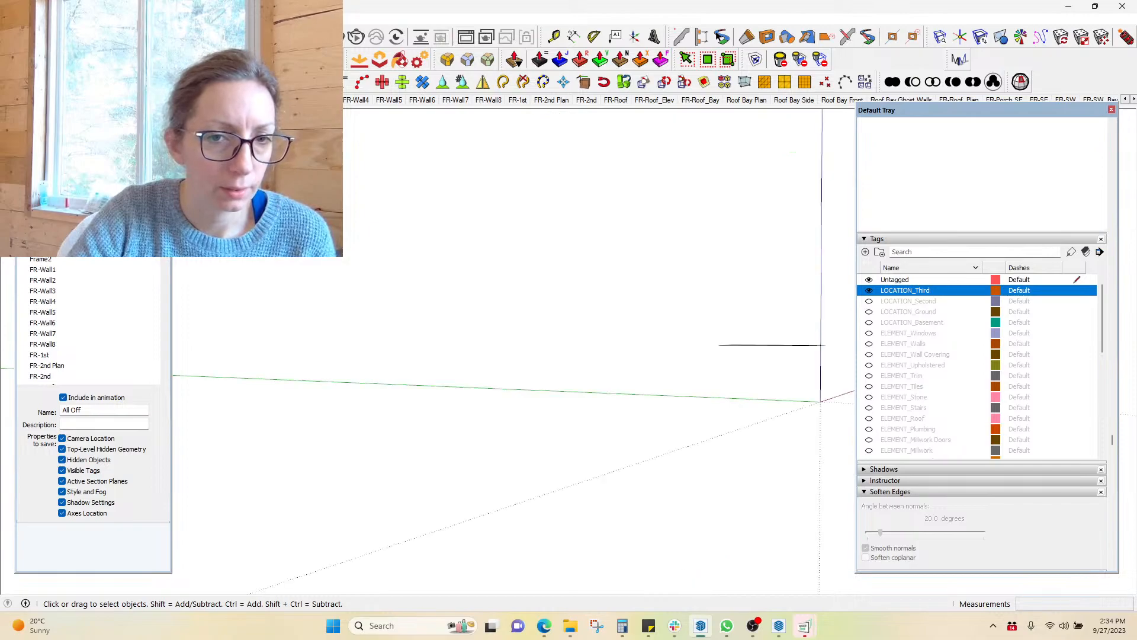
middle_click_drag(645, 343, 629, 484)
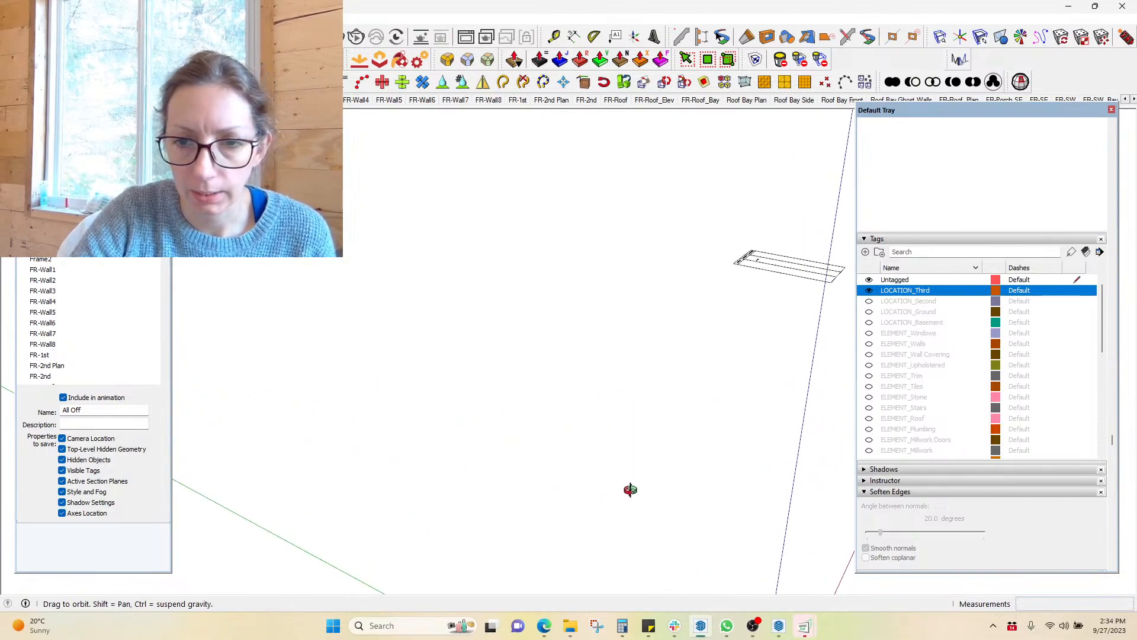
left_click_drag(164, 223, 159, 367)
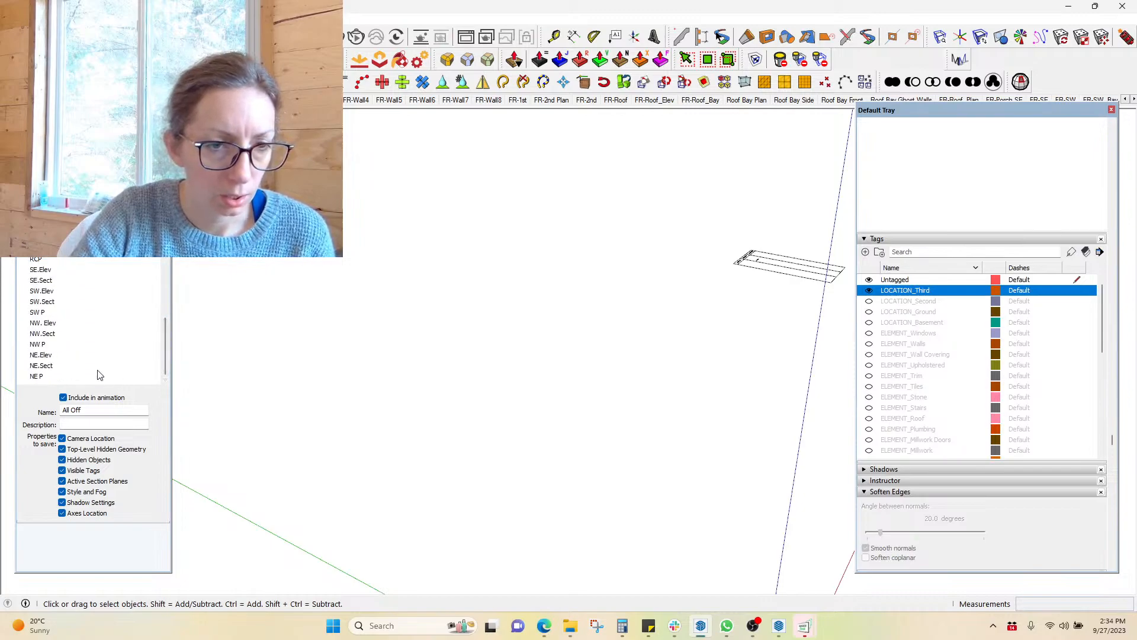
double_click(51, 366)
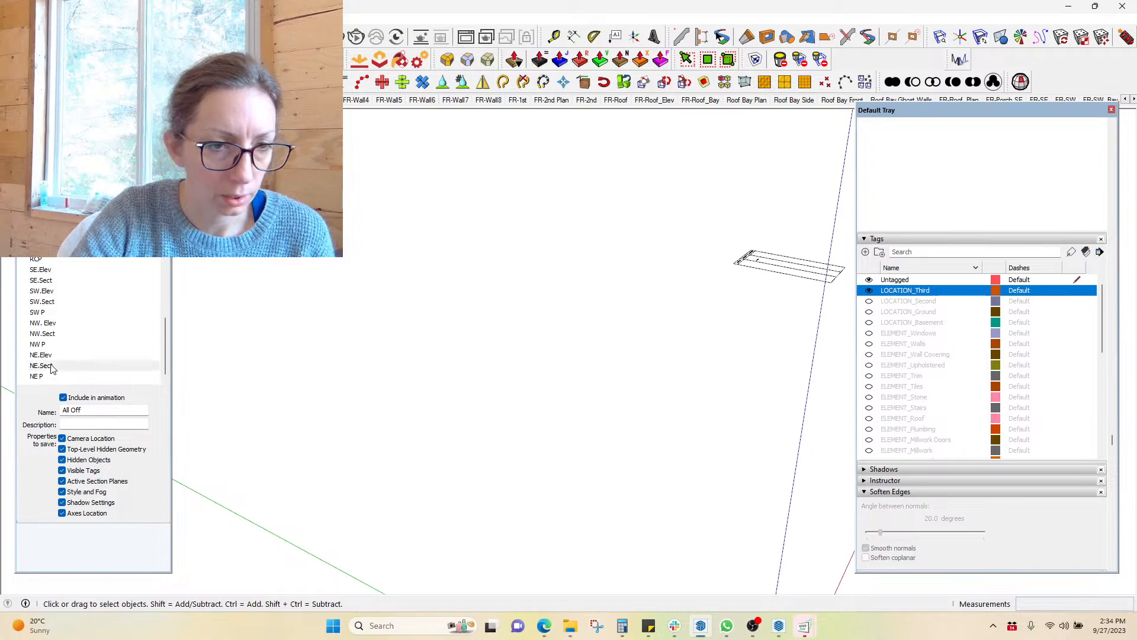
middle_click_drag(631, 489, 379, 577)
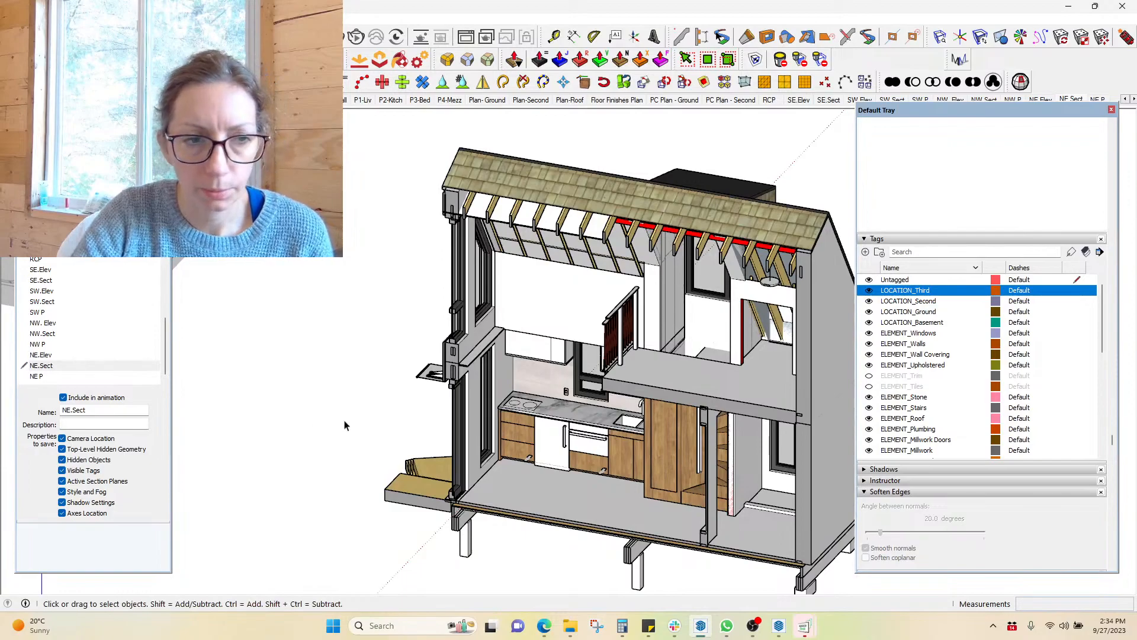
double_click(45, 302)
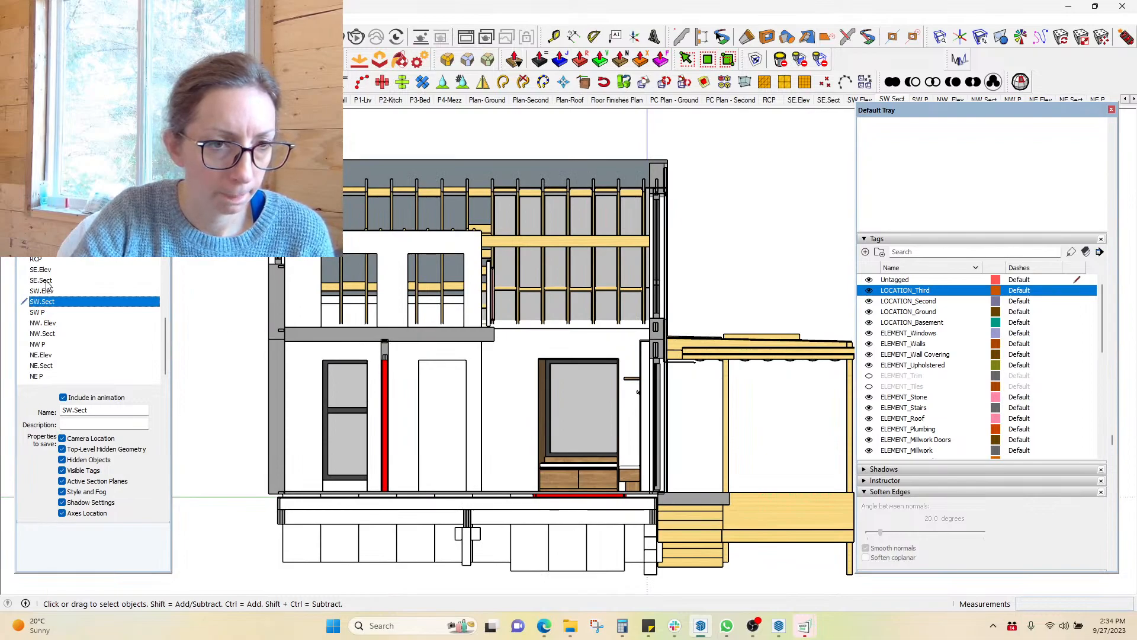
left_click_drag(162, 333, 178, 300)
left_click(47, 334)
Get a low close view of the wall's baseboard and set the style's faces to shaded
middle_click_drag(663, 236, 785, 247)
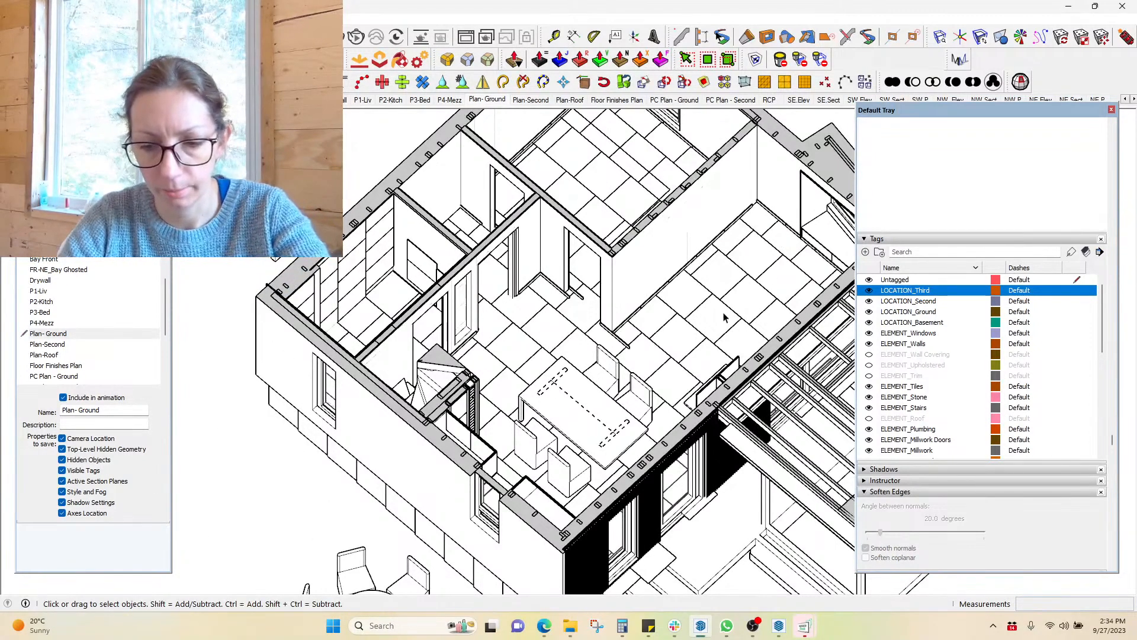
scroll(725, 318, "down", 3)
scroll(725, 317, "up", 10)
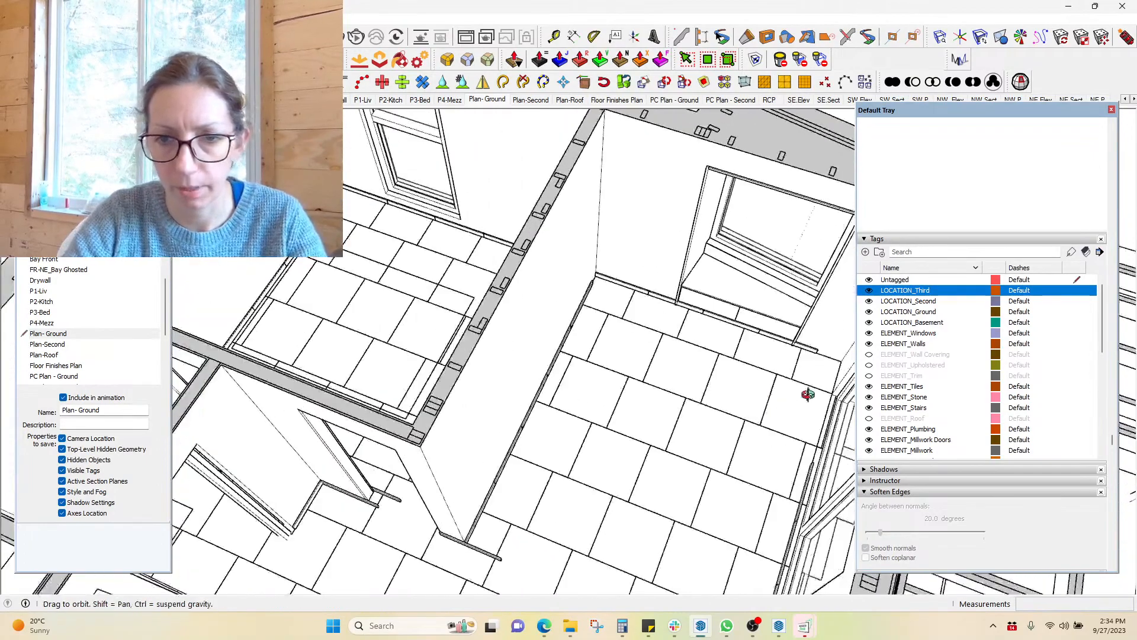
scroll(665, 330, "up", 4)
middle_click_drag(579, 350, 609, 330)
scroll(576, 243, "up", 2)
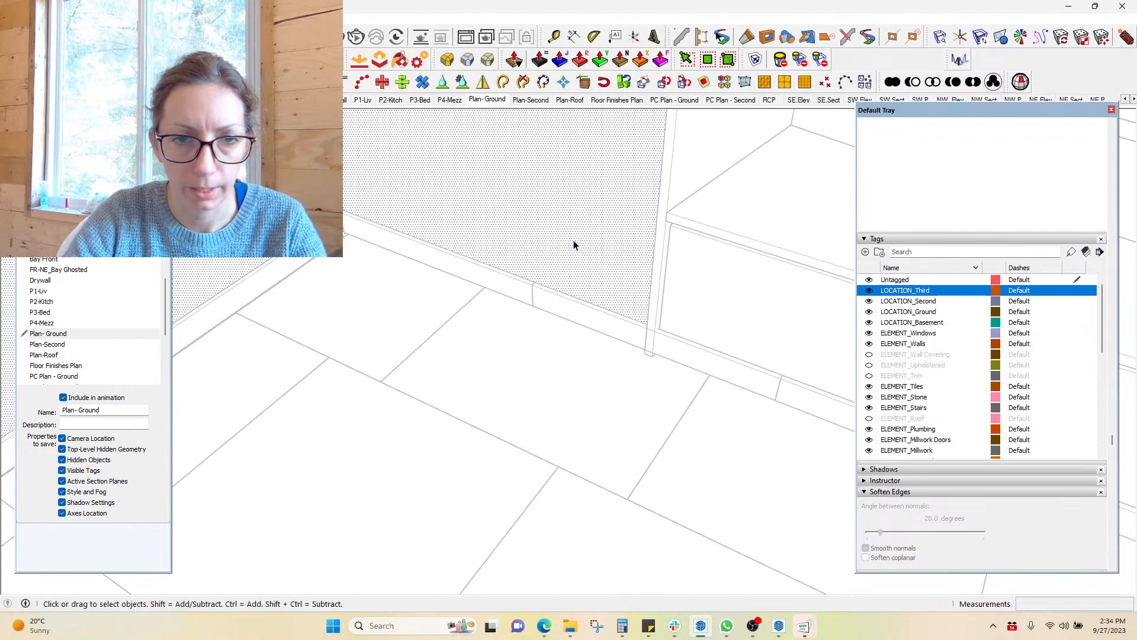
left_click_drag(1102, 341, 1101, 350)
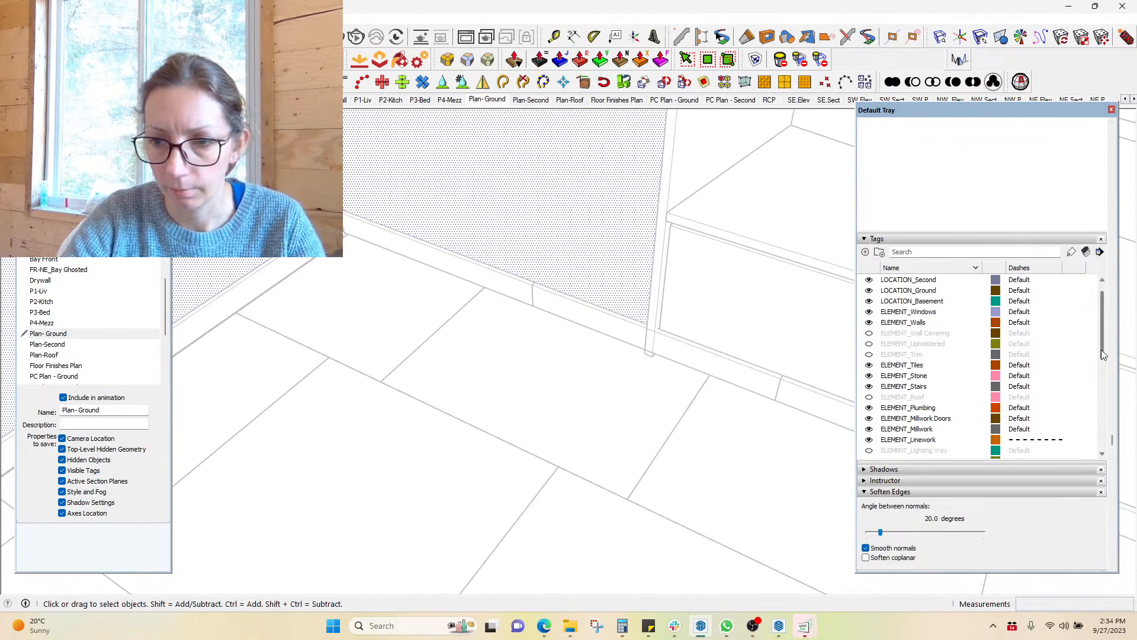
scroll(1114, 488, "down", 3)
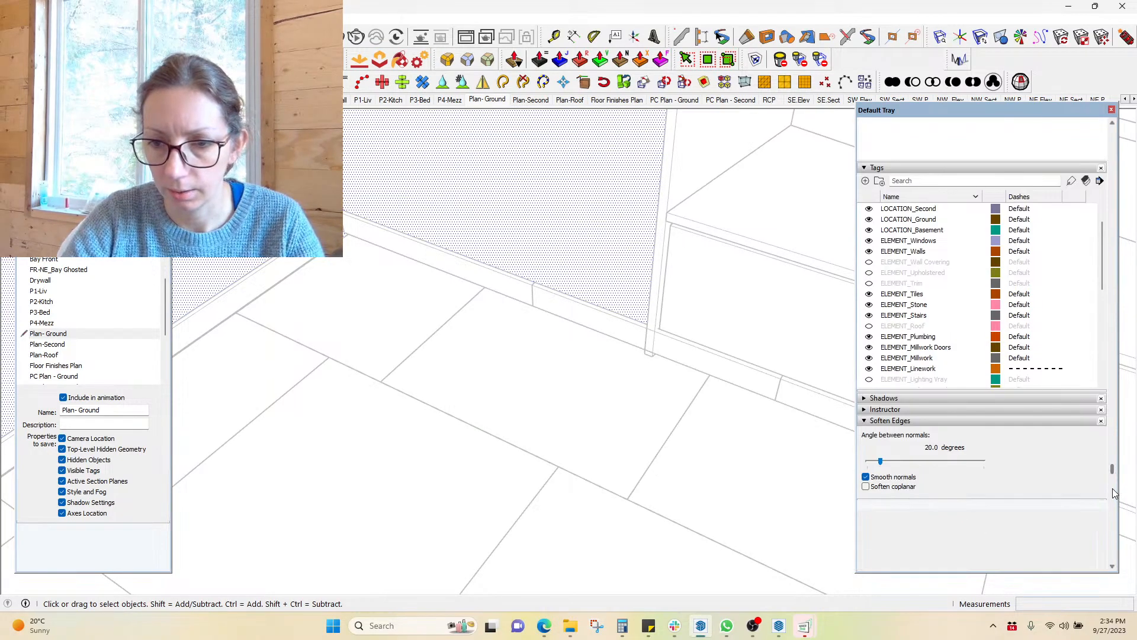
scroll(1113, 493, "up", 6)
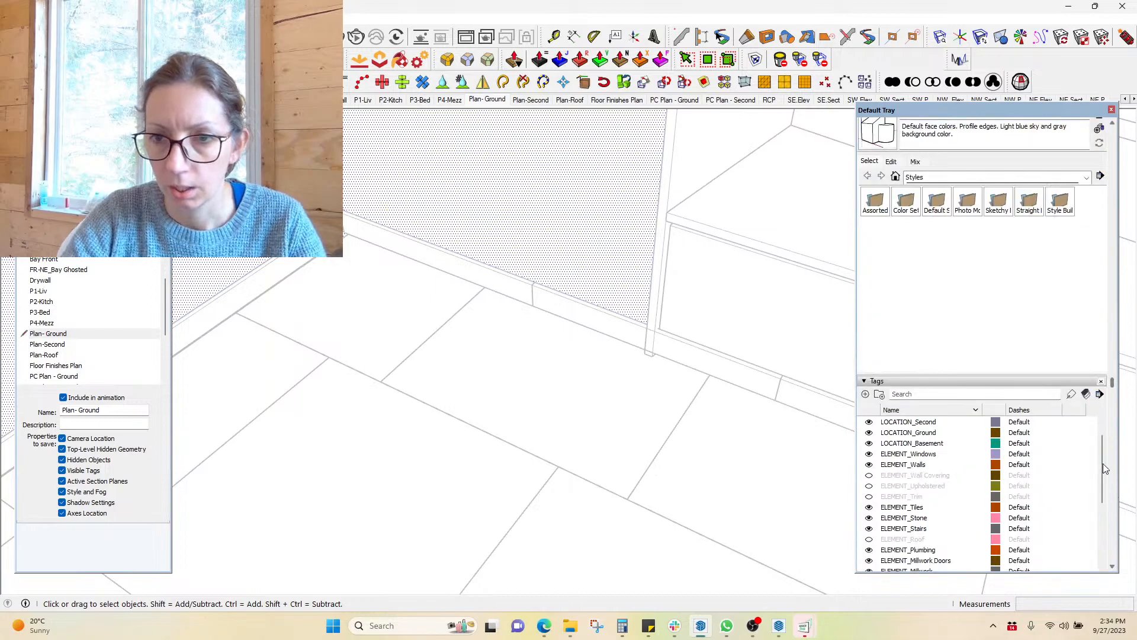
left_click(892, 162)
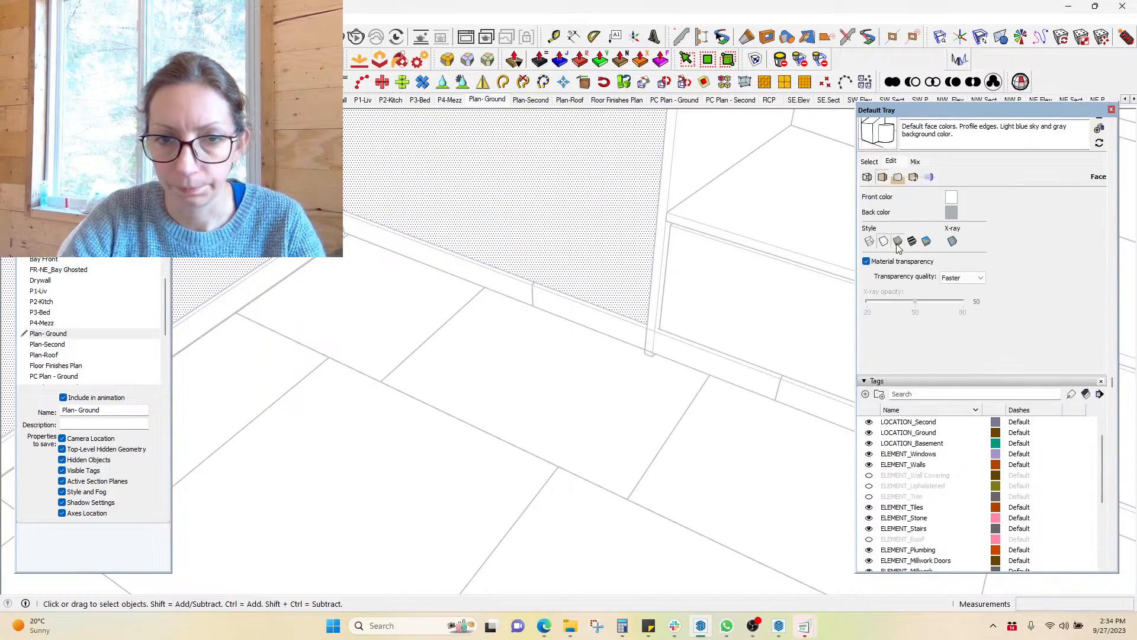
left_click(898, 243)
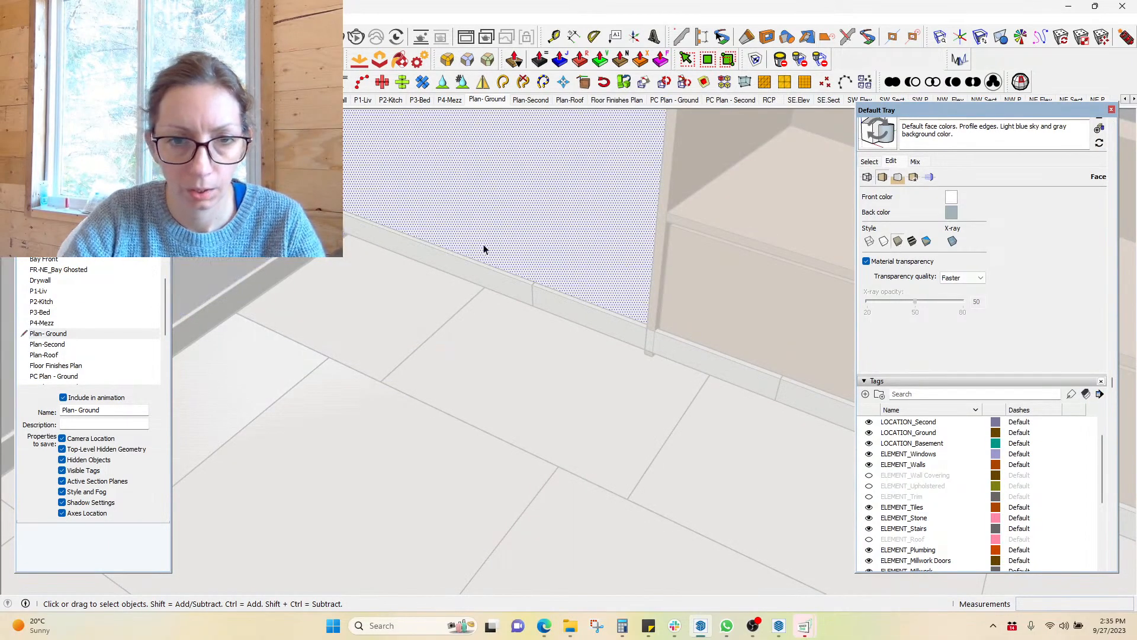
Place a Tape Measure guide 0.5" from the baseboard's top edge
key("t")
left_click(510, 296)
key("Escape")
left_click(505, 275)
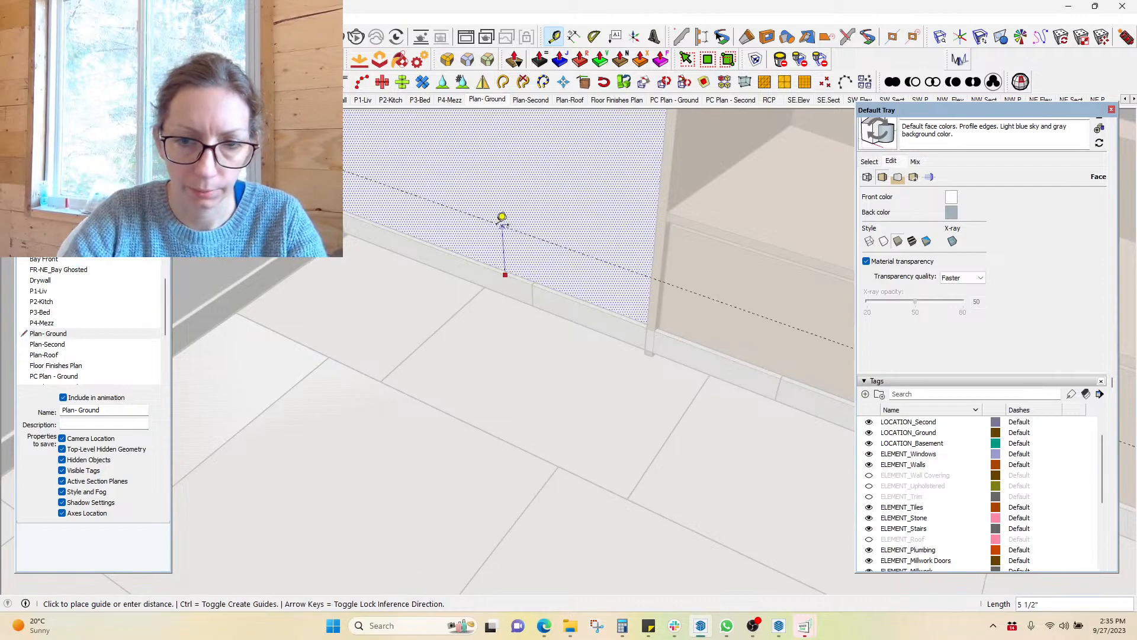
type("5.")
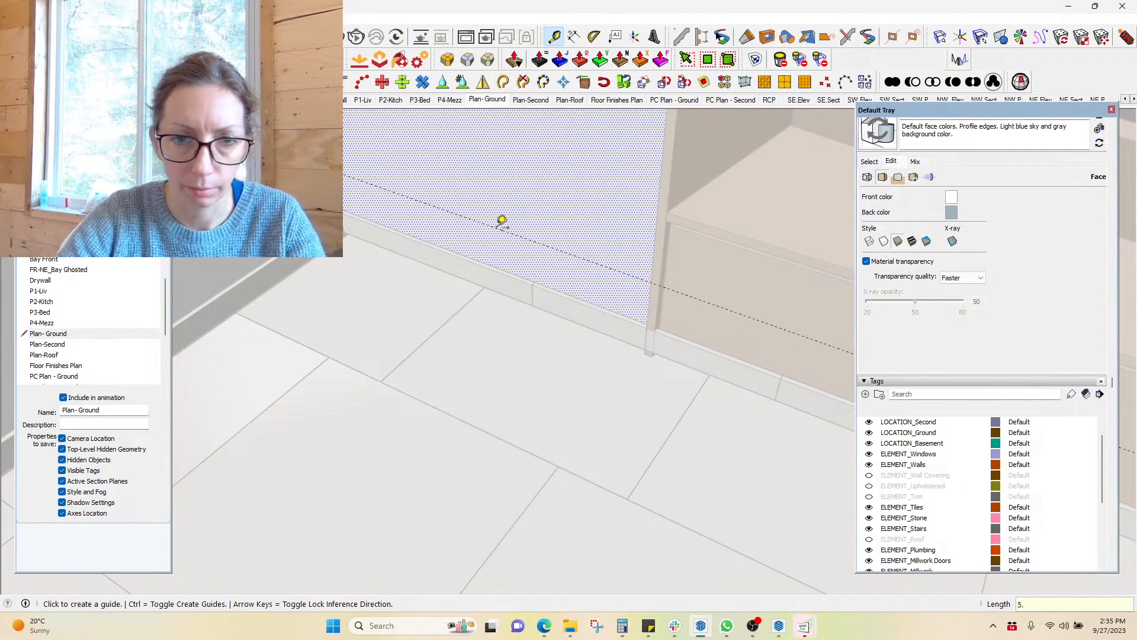
left_click(501, 273)
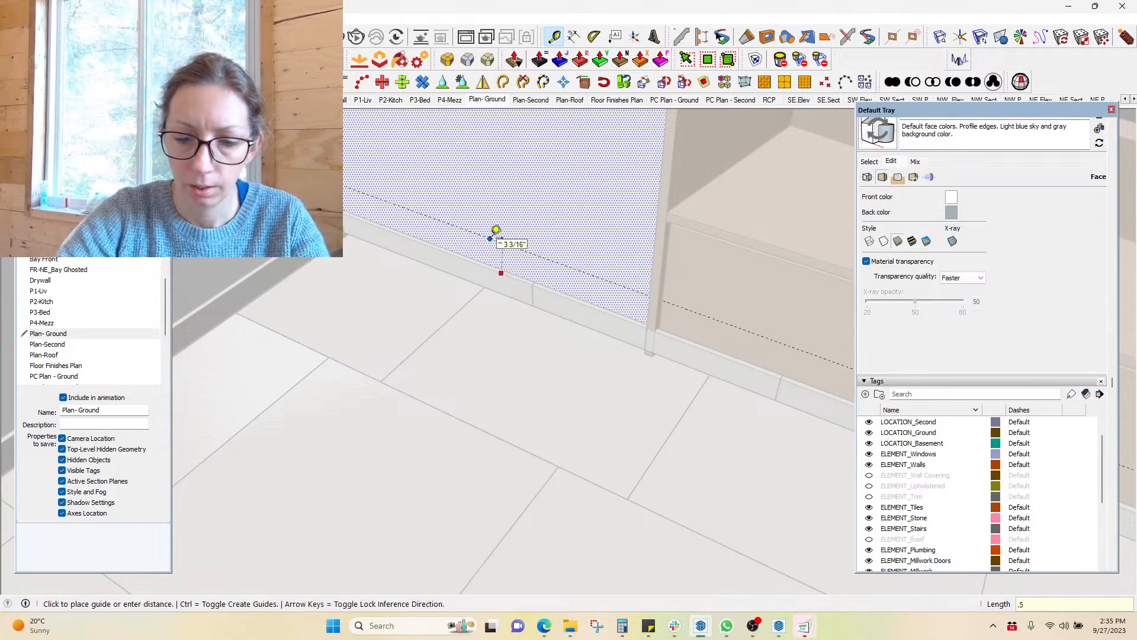
type(".5")
key("Return")
middle_click_drag(543, 249, 571, 257)
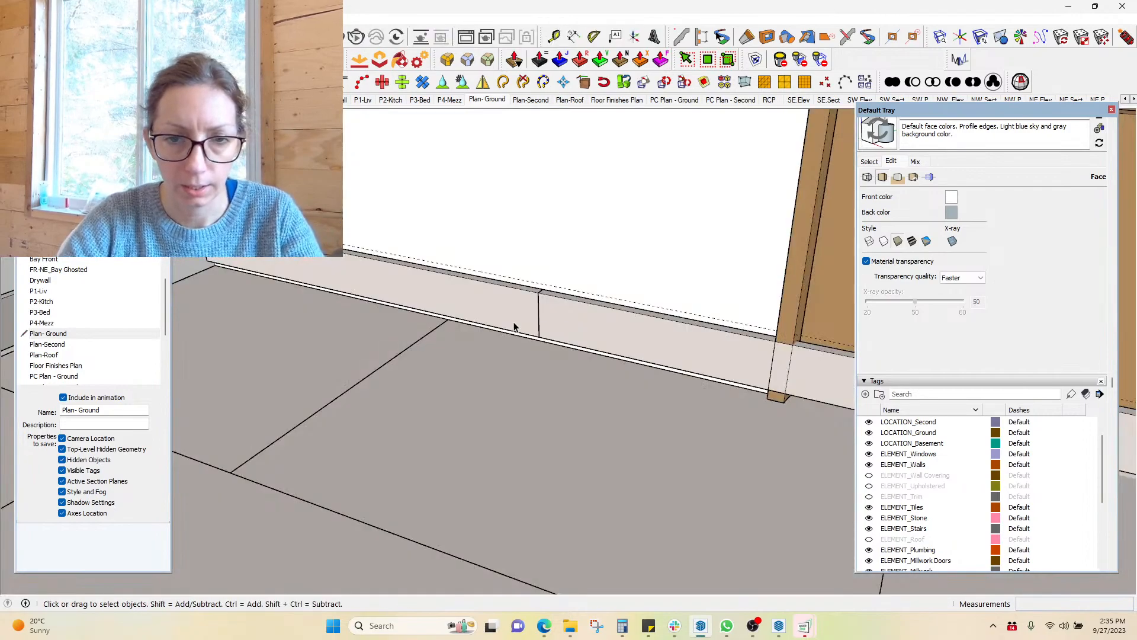
Select all baseboard component copies, move them 1/2" lower, deselect, and undo to restore the wall face
right_click(514, 326)
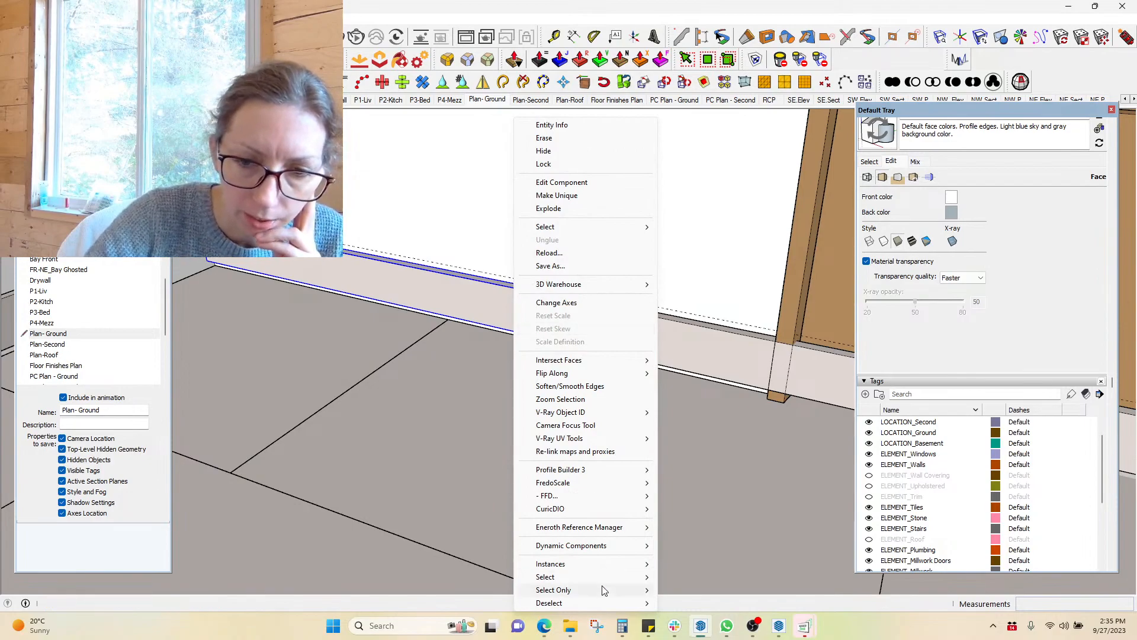
mouse_move(615, 586)
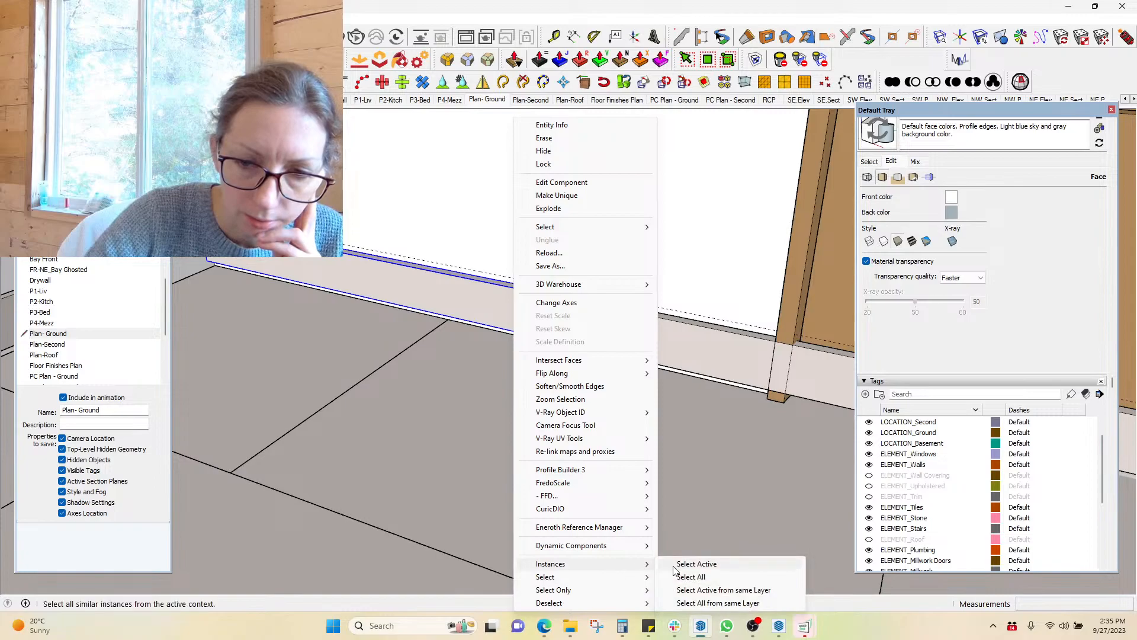
left_click(690, 577)
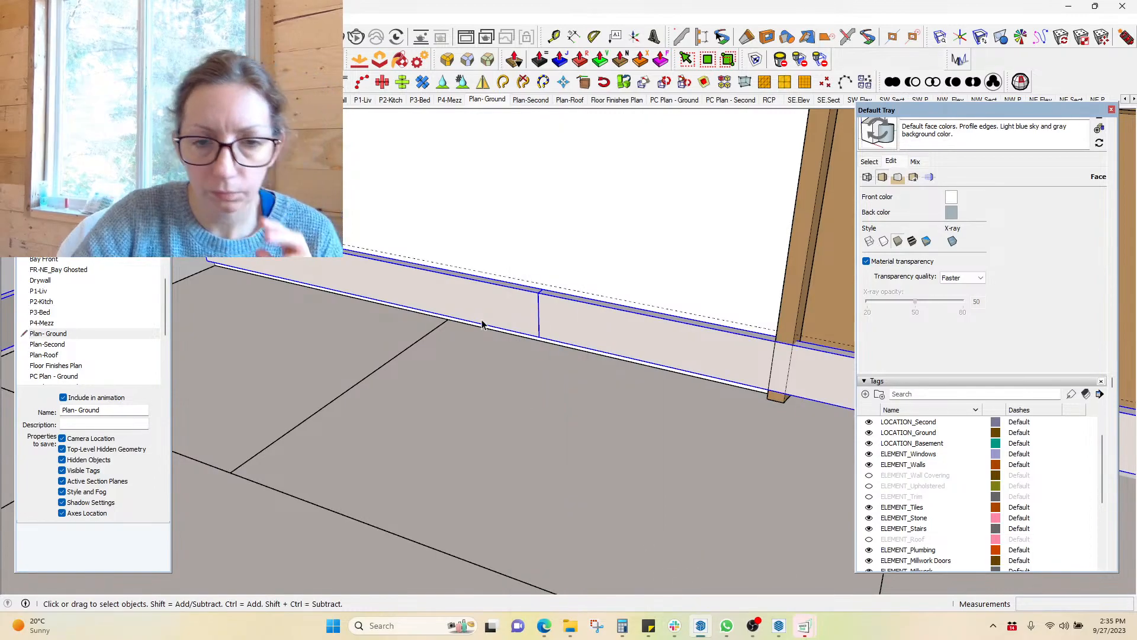
key("m")
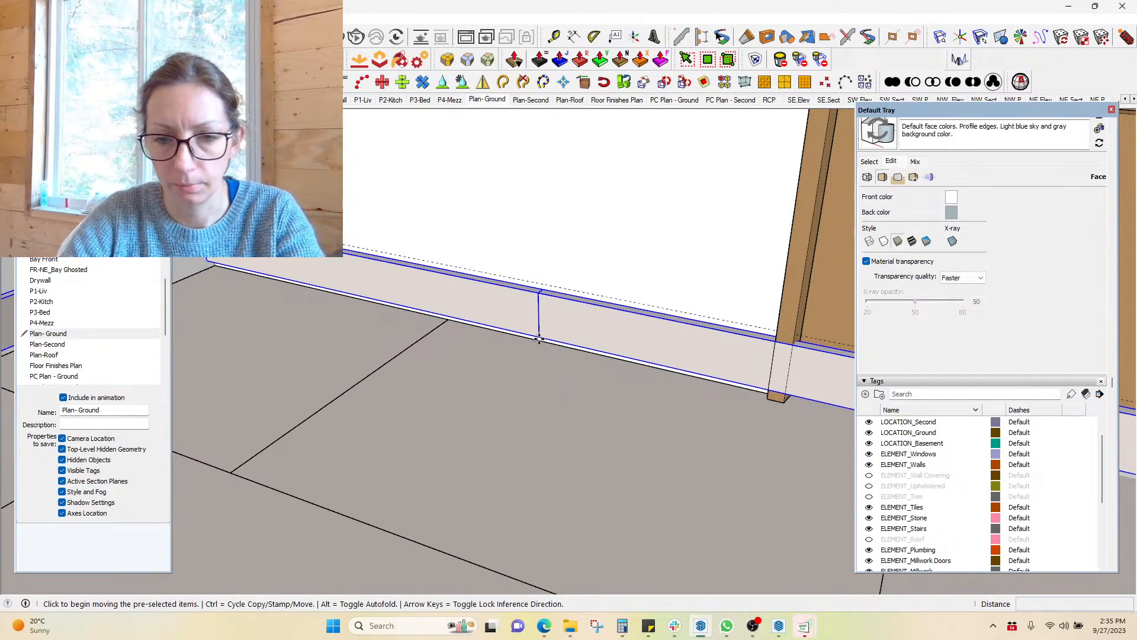
left_click(539, 336)
left_click(491, 404)
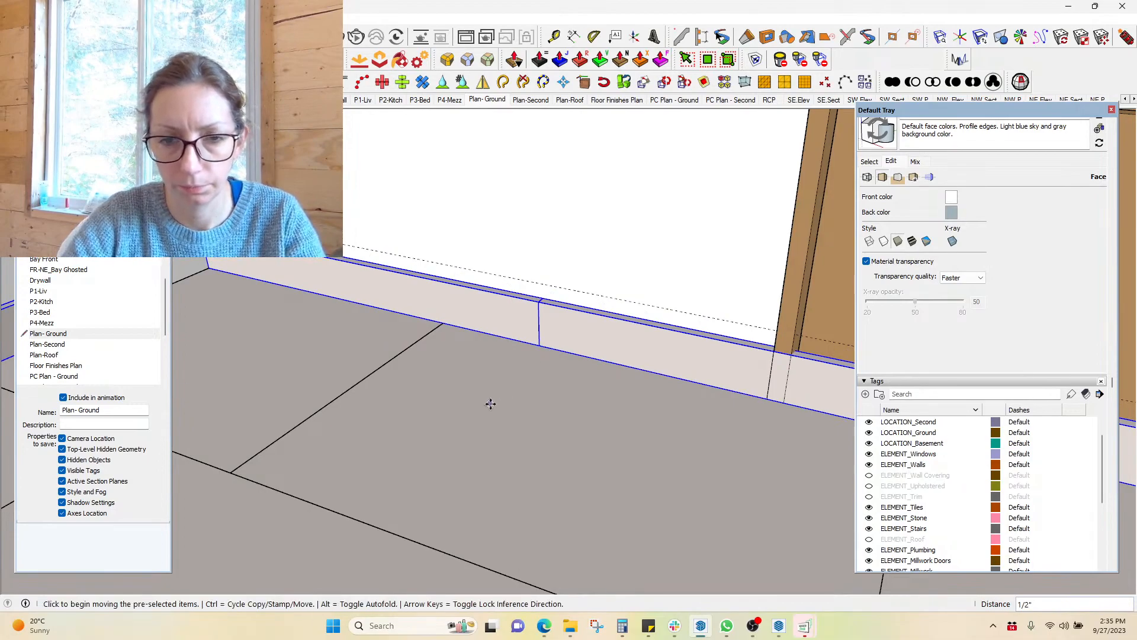
key("space")
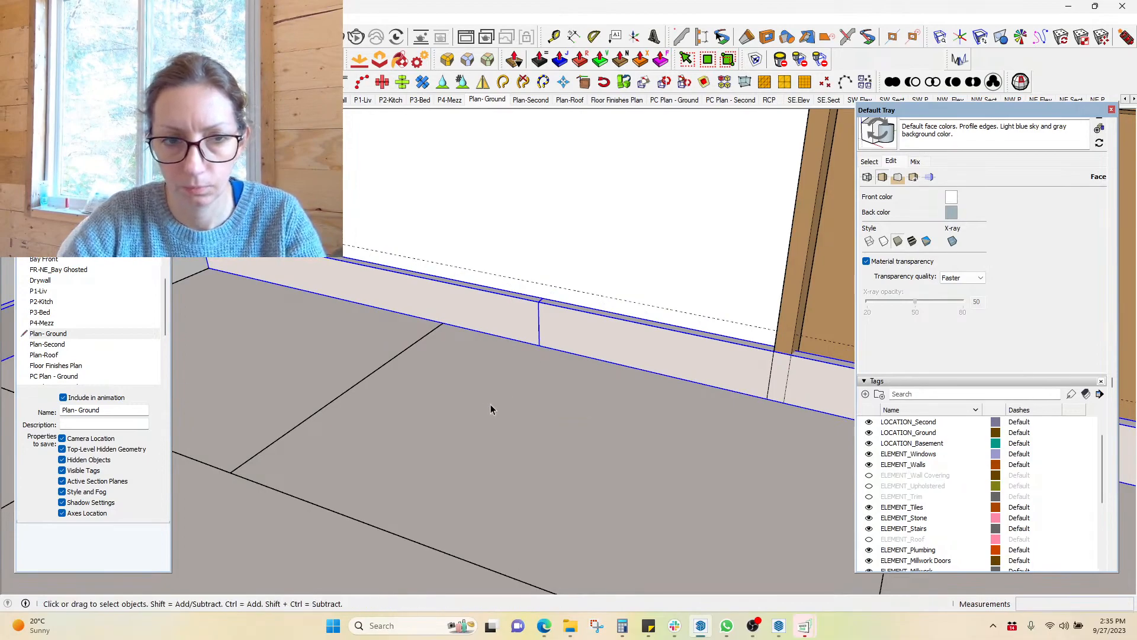
left_click(565, 292)
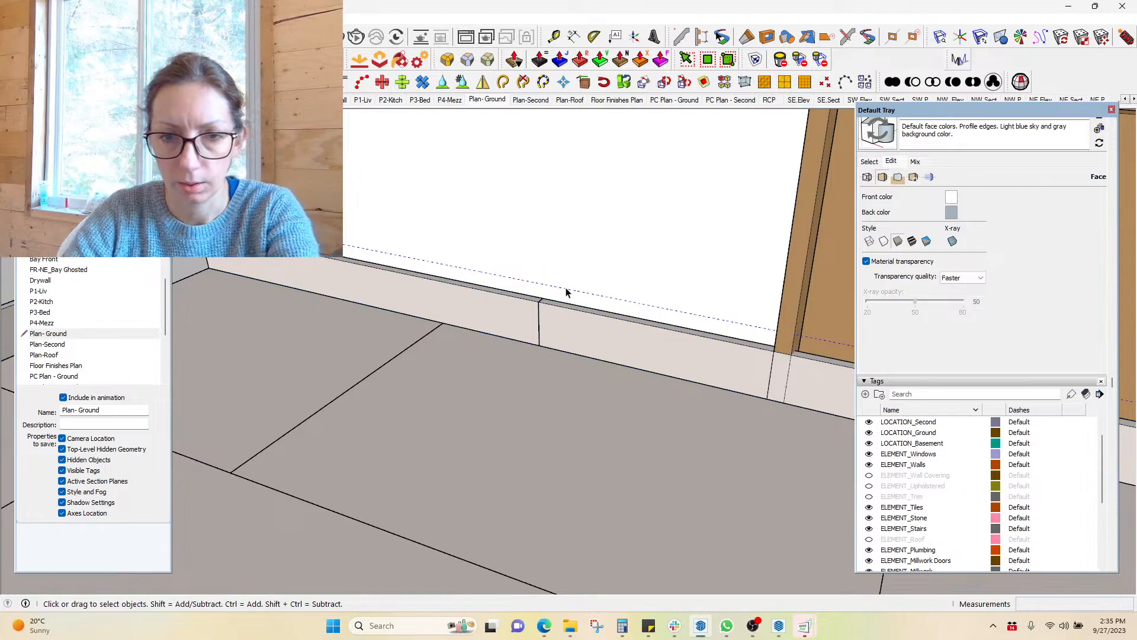
key("ctrl+z")
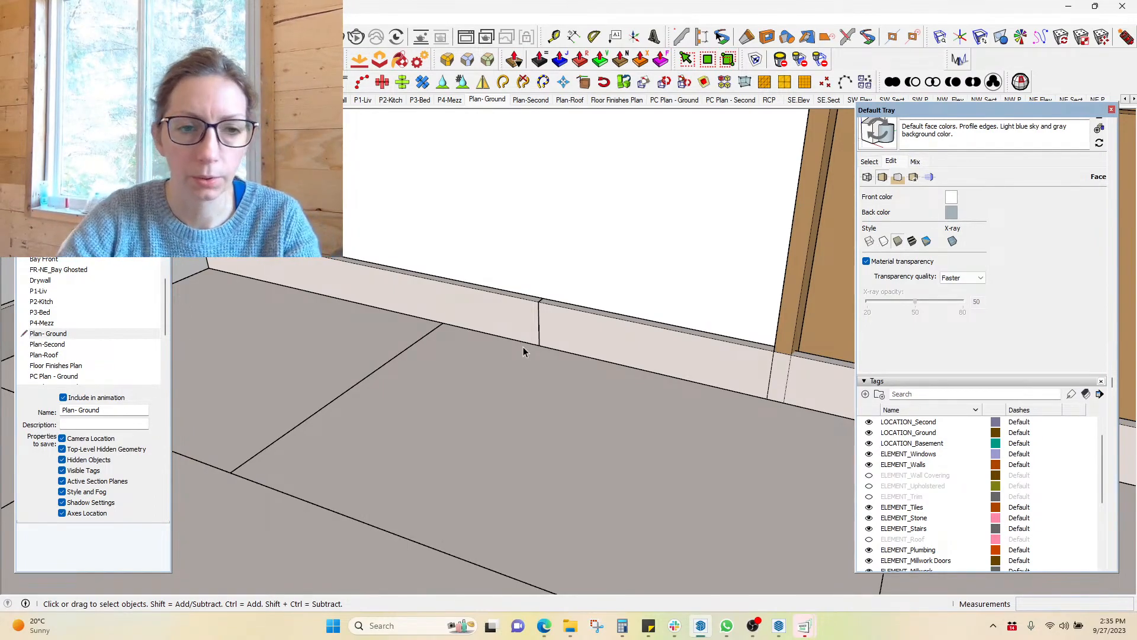
Place a guide 0.5" from the wall edge and orbit around the floor and wall
key("t")
left_click(511, 296)
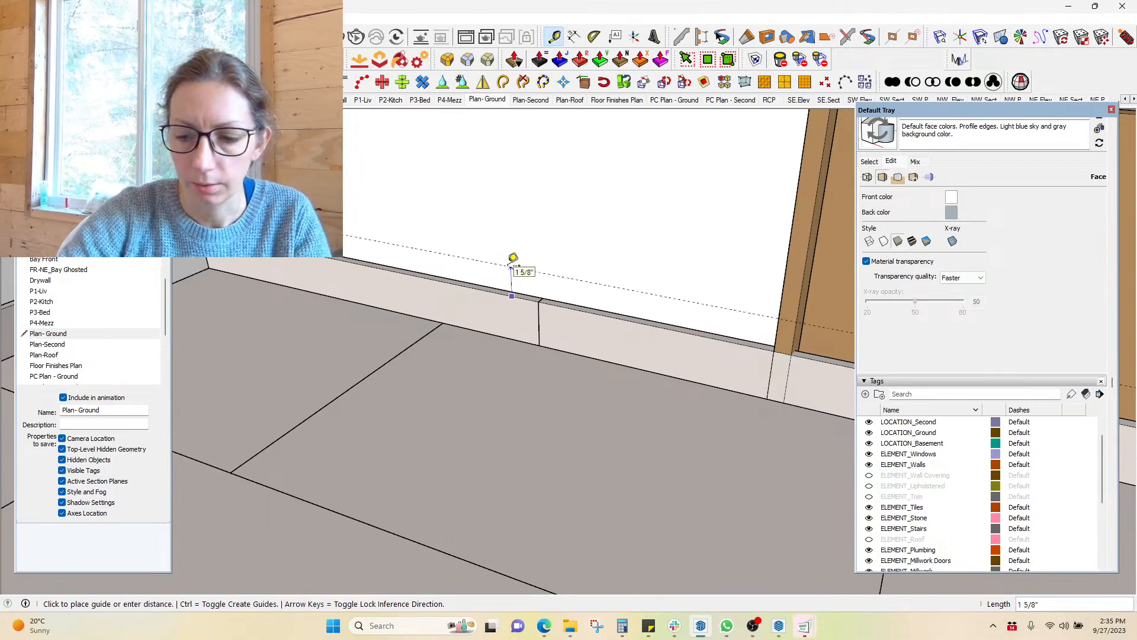
key("Return")
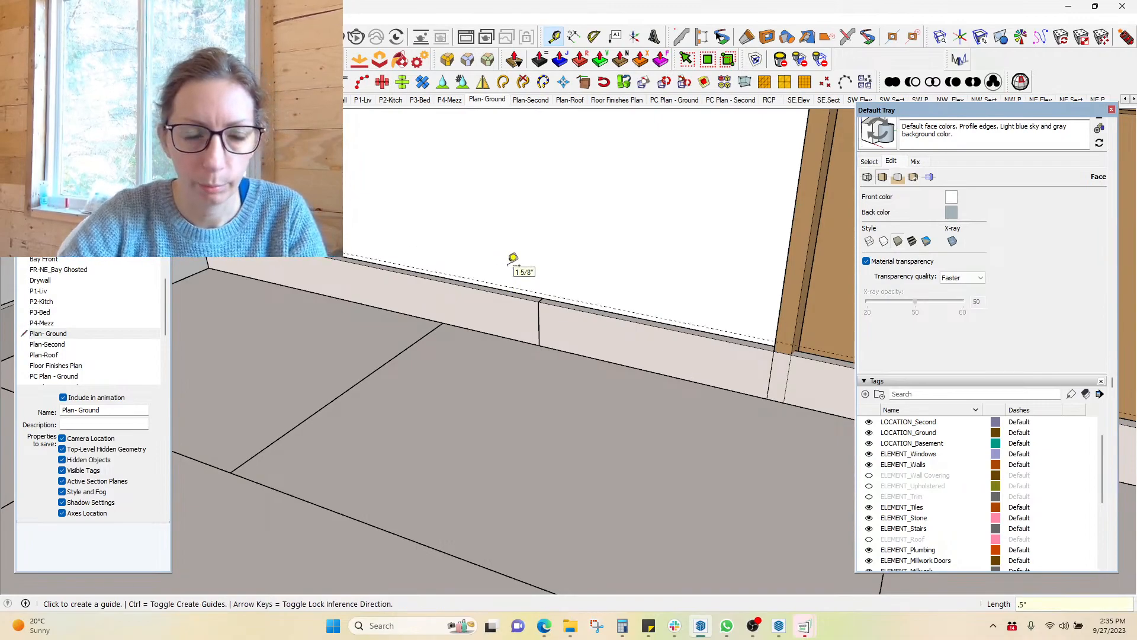
key("space")
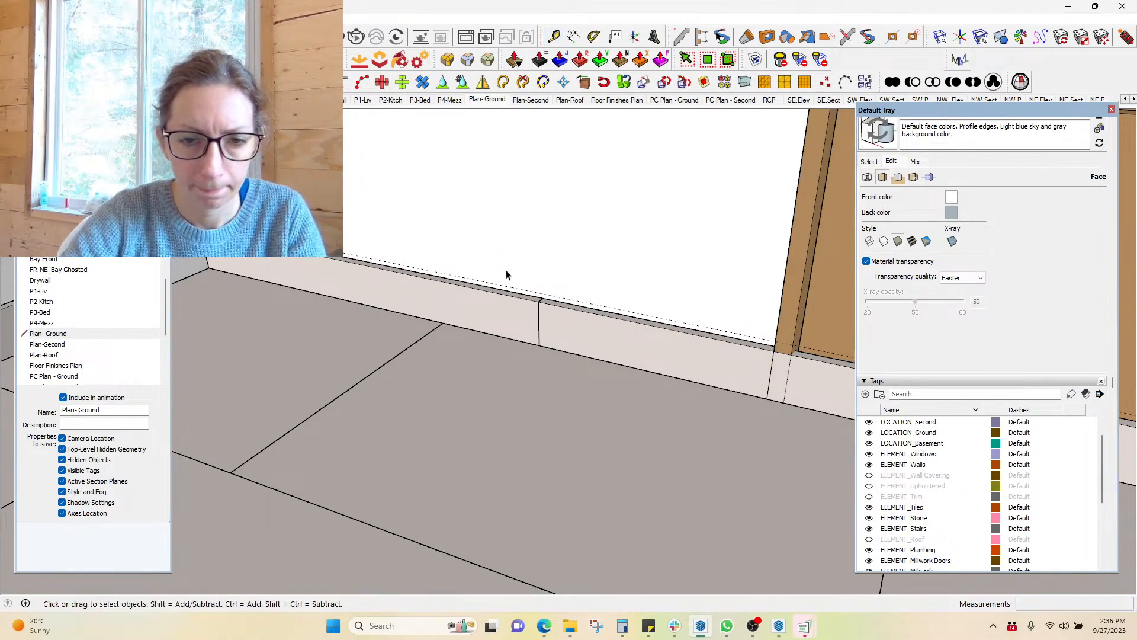
middle_click_drag(329, 335, 633, 374)
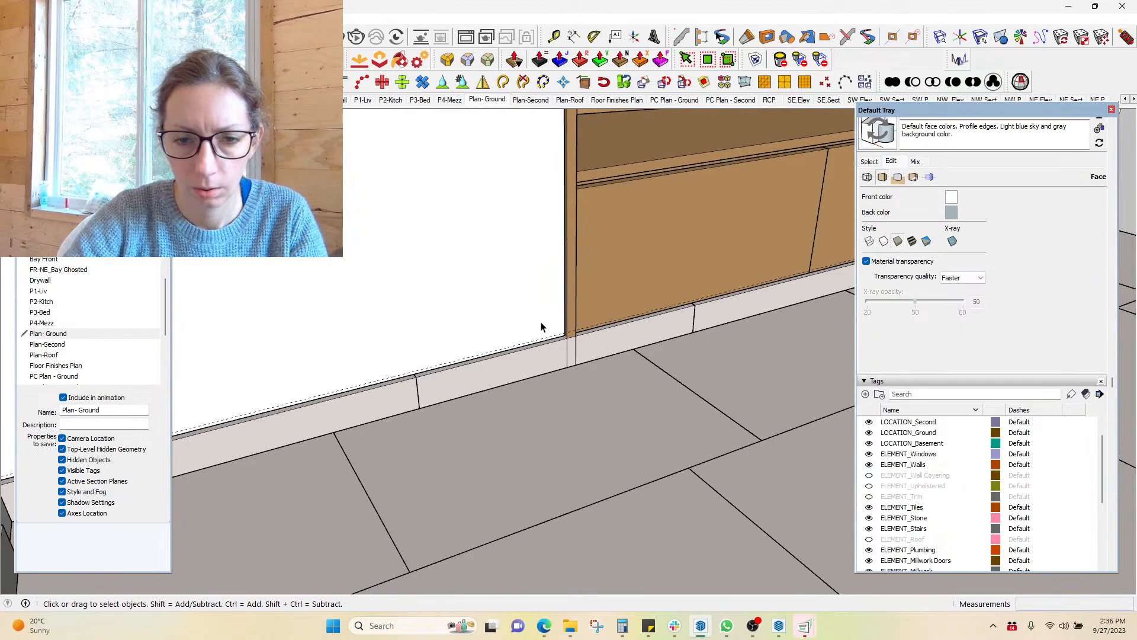
scroll(544, 342, "up", 5)
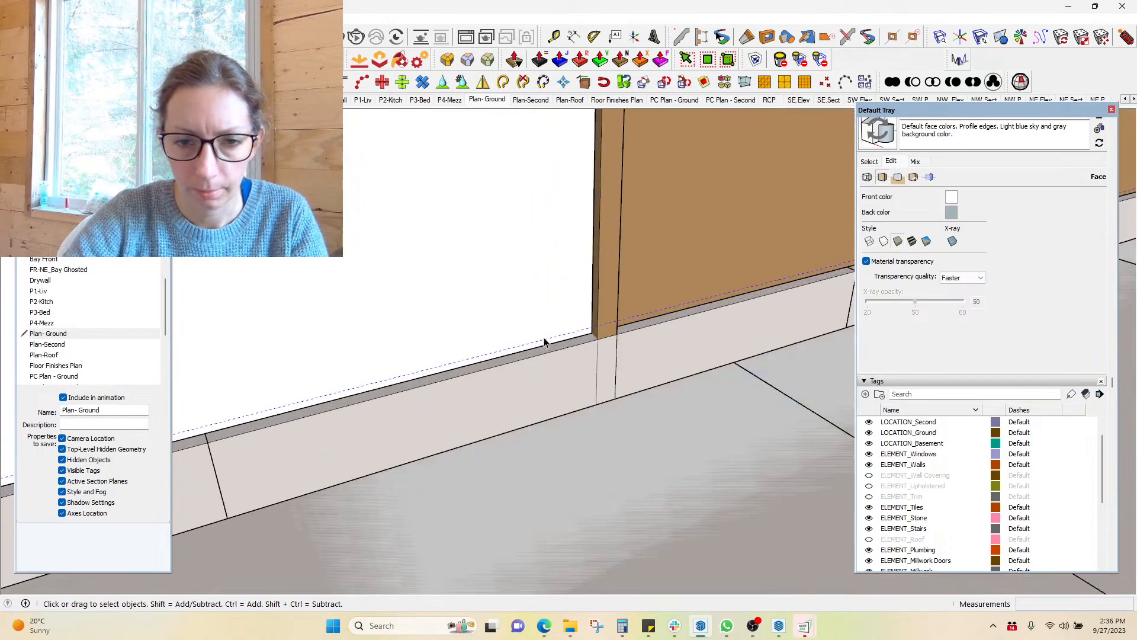
Move the baseboard piece 1/2"
key("m")
left_click(545, 338)
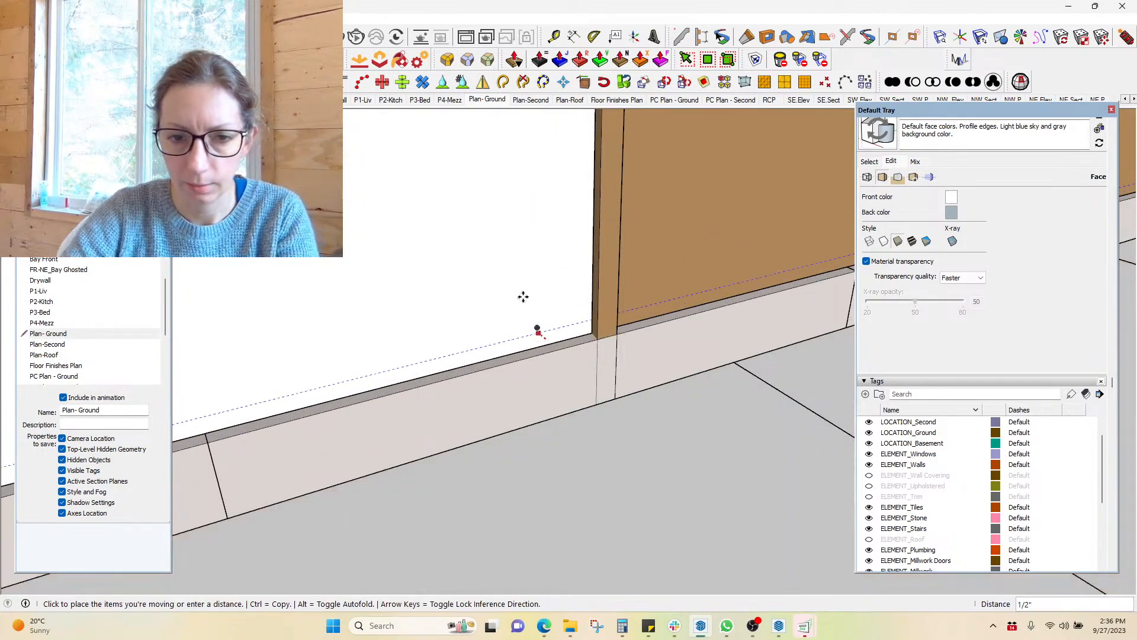
type("1/2")
key("Return")
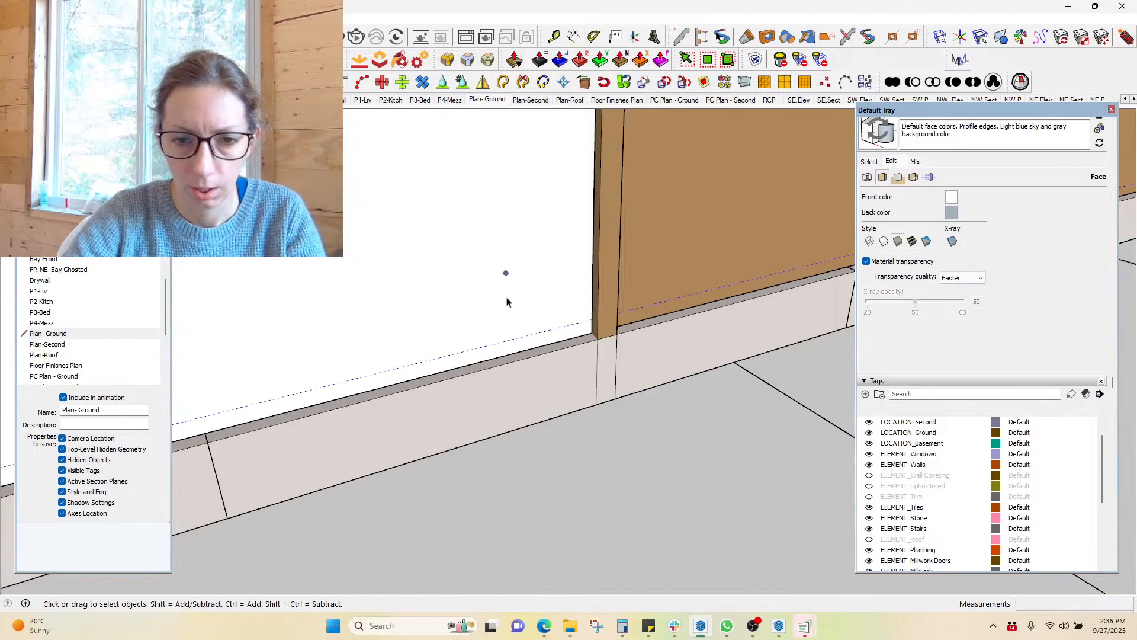
key("space")
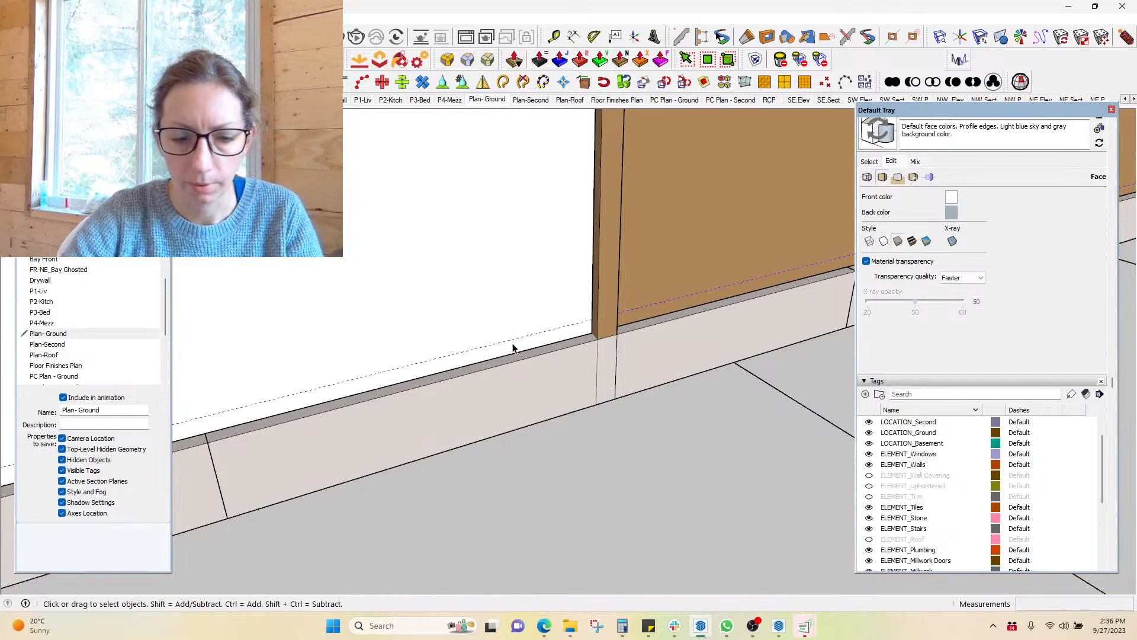
Edit the white wall panel group with the rest of the model hidden, viewing the wall corner
double_click(527, 290)
key("ctrl+h")
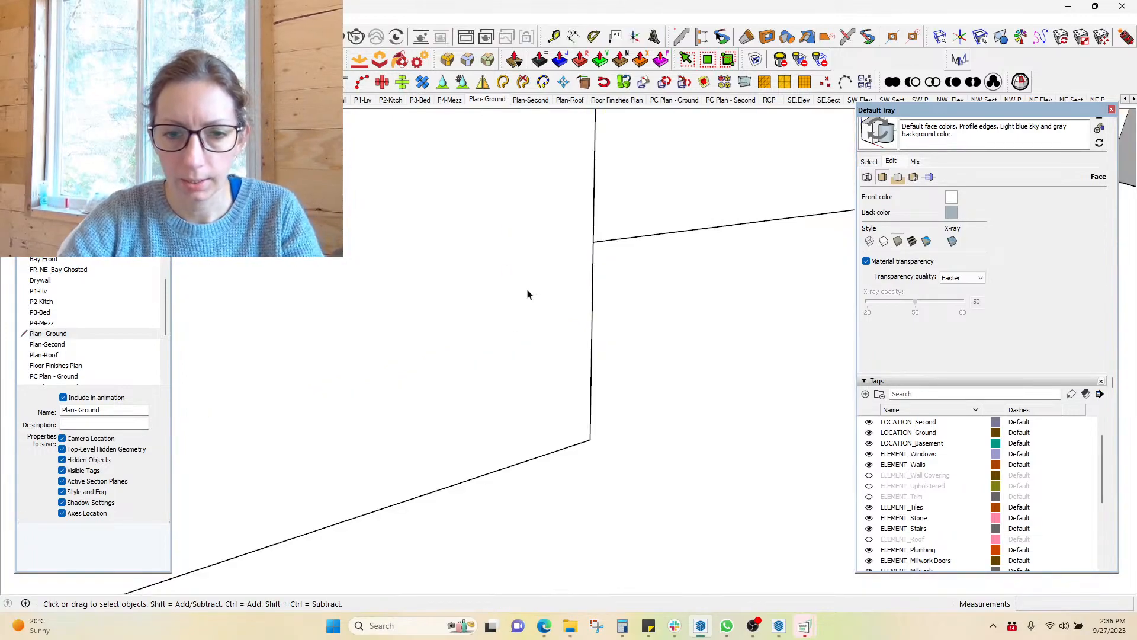
scroll(502, 303, "down", 2)
scroll(545, 364, "down", 4)
scroll(545, 365, "down", 2)
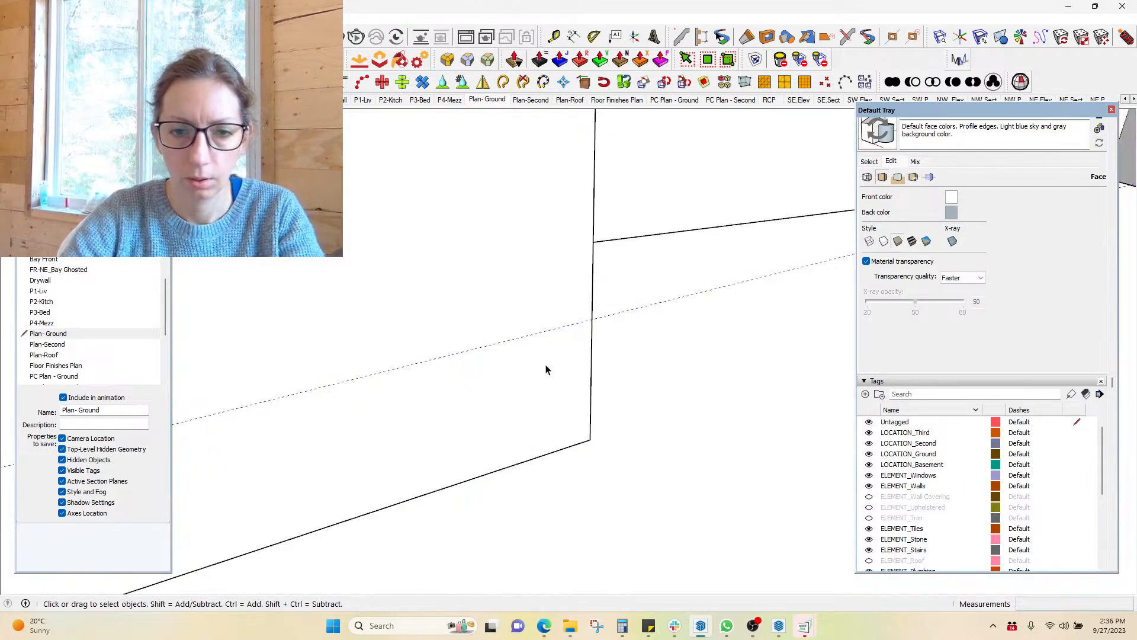
middle_click_drag(545, 366, 376, 435)
scroll(545, 542, "down", 1)
scroll(608, 407, "down", 2)
middle_click_drag(466, 393, 546, 437)
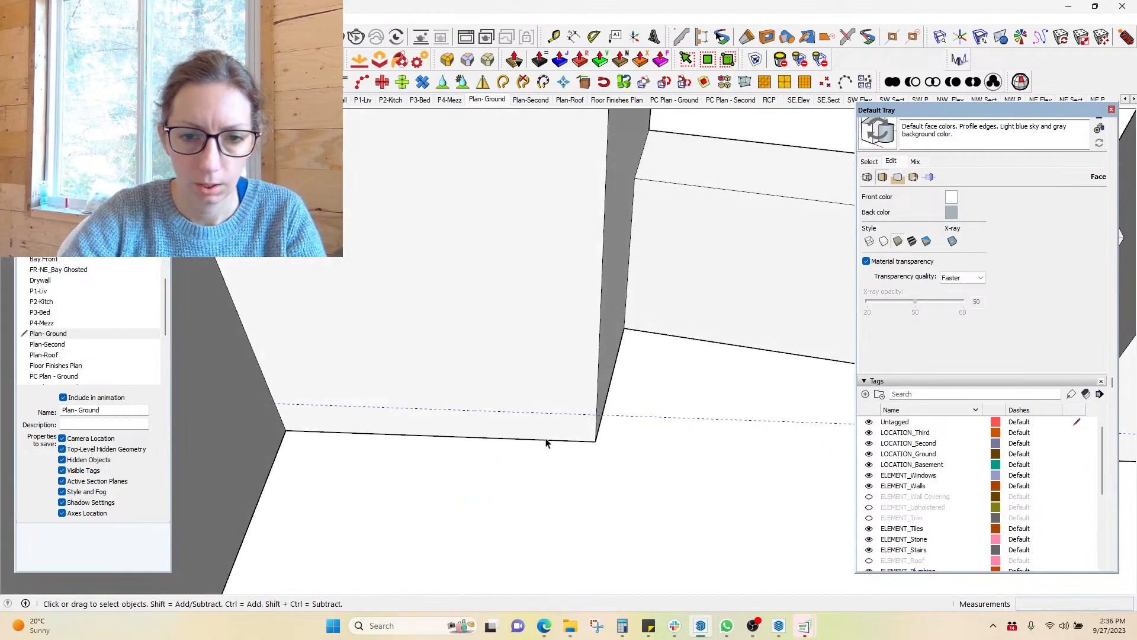
left_click(547, 436)
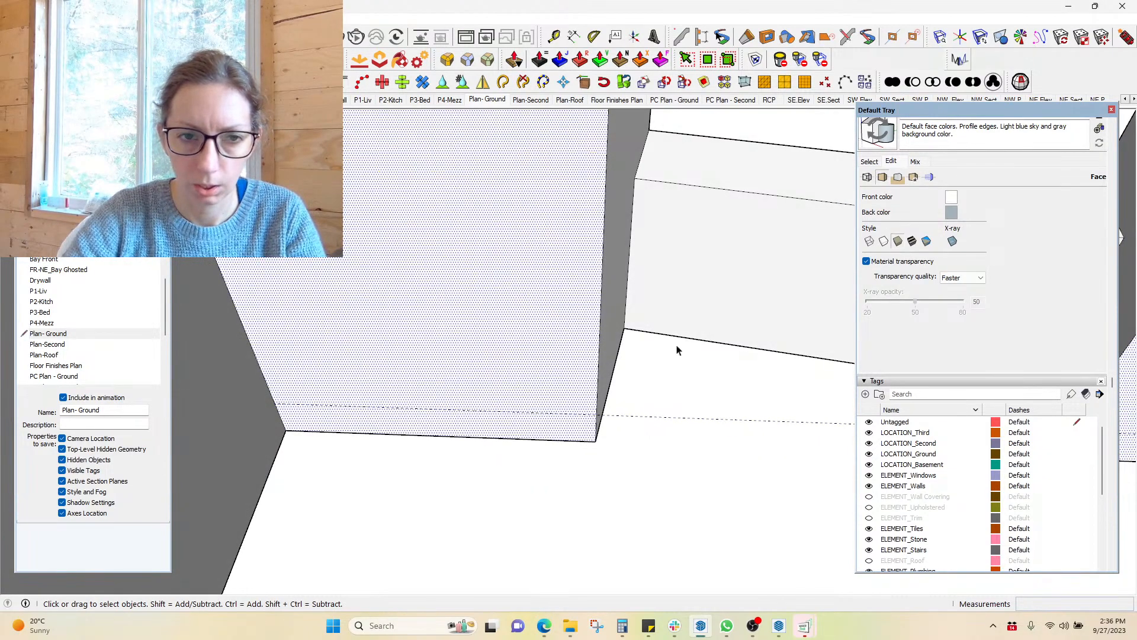
mouse_move(508, 459)
middle_mouse_down()
mouse_move(287, 432)
mouse_move(378, 408)
middle_mouse_up()
Place guides 3" from the wall's base edge, parallel to the bottom edges of both walls
key("l")
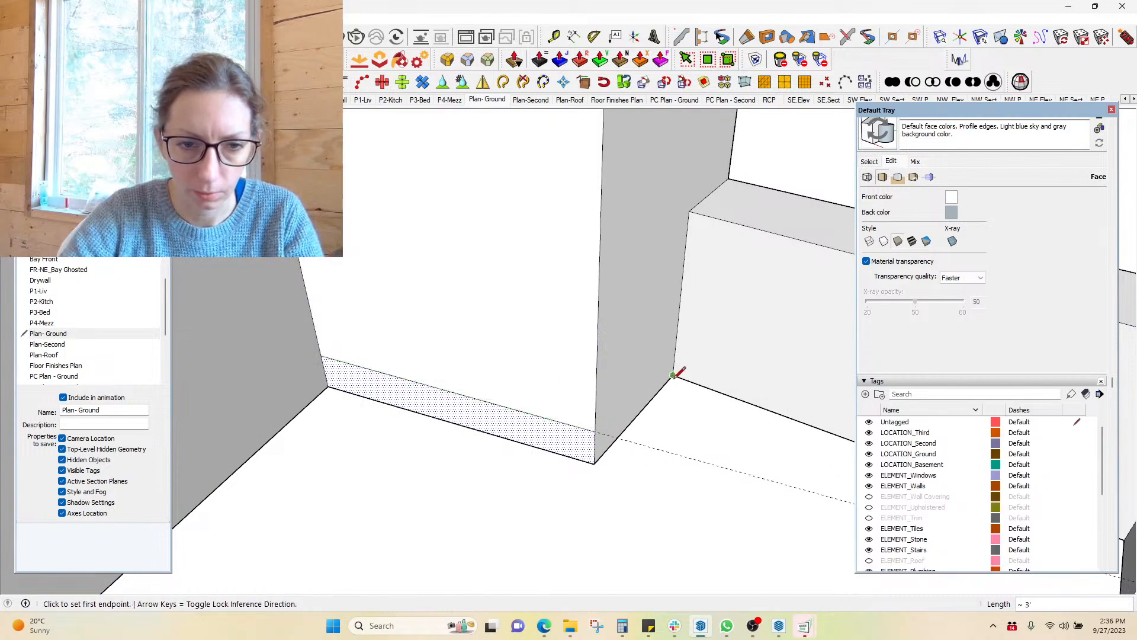
scroll(678, 376, "down", 3)
scroll(649, 424, "up", 4)
key("t")
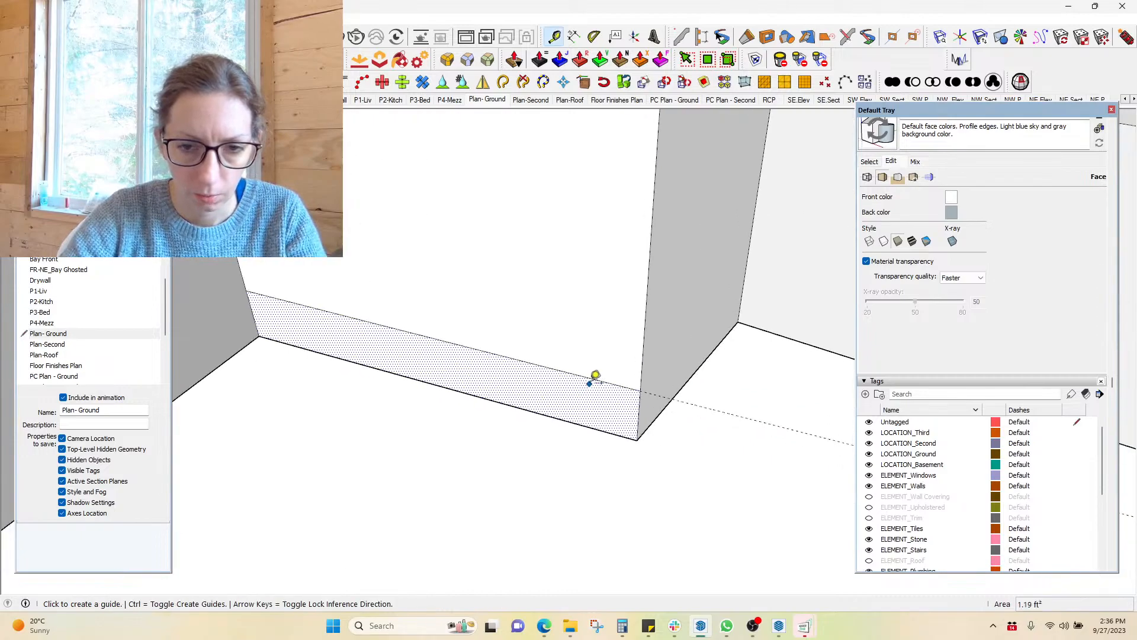
left_click(591, 377)
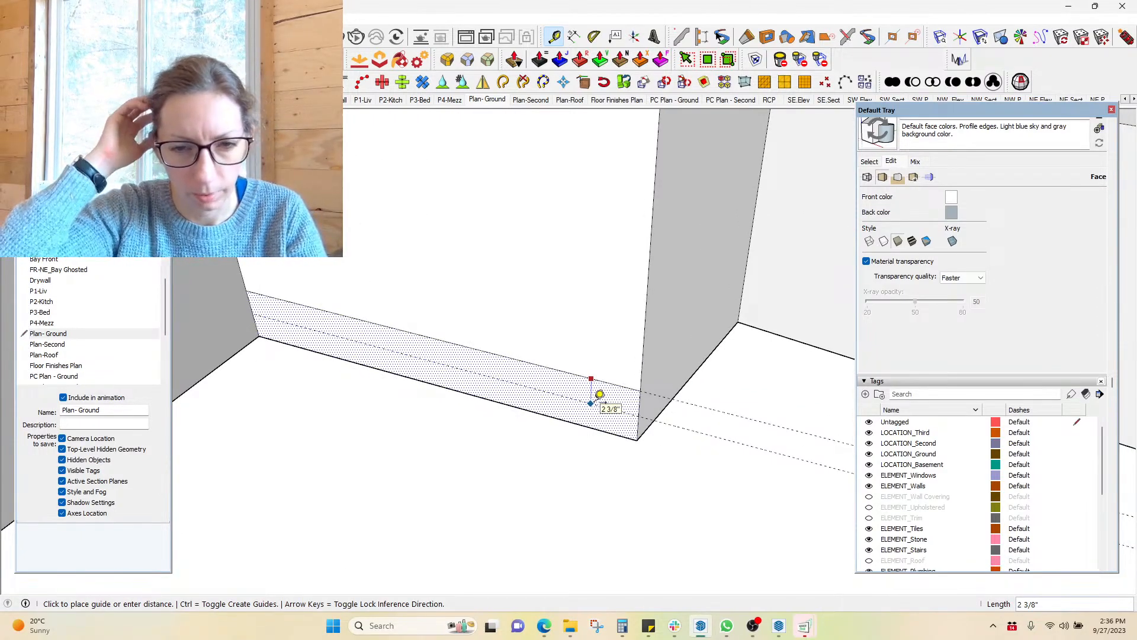
key("Return")
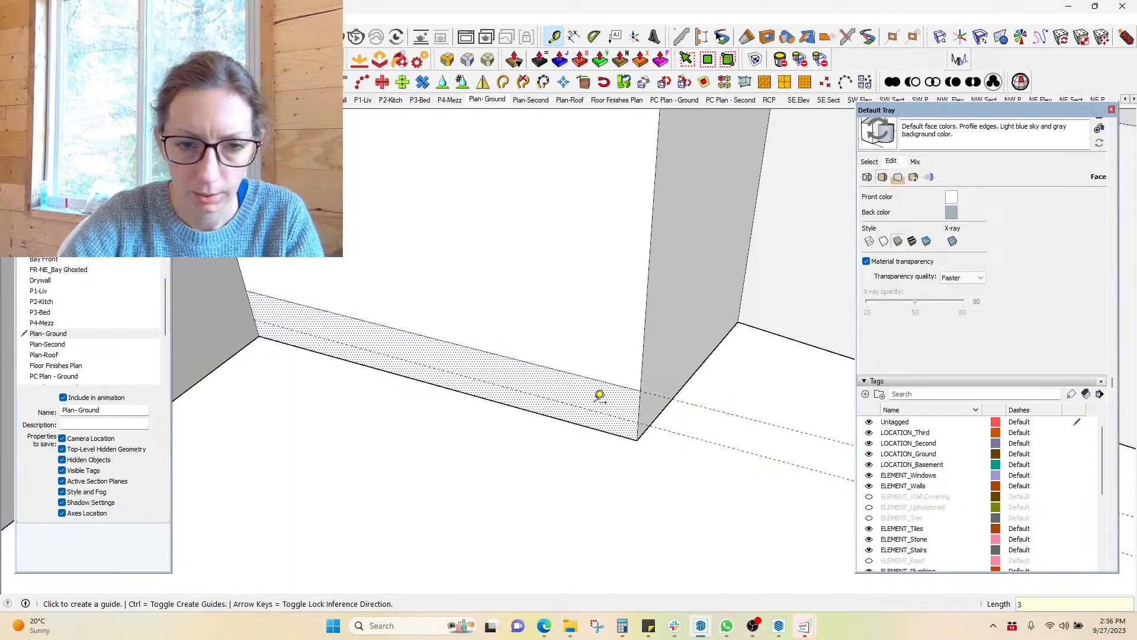
mouse_move(354, 343)
middle_mouse_down()
mouse_move(326, 332)
mouse_move(601, 325)
mouse_move(481, 343)
middle_mouse_up()
left_click(498, 344)
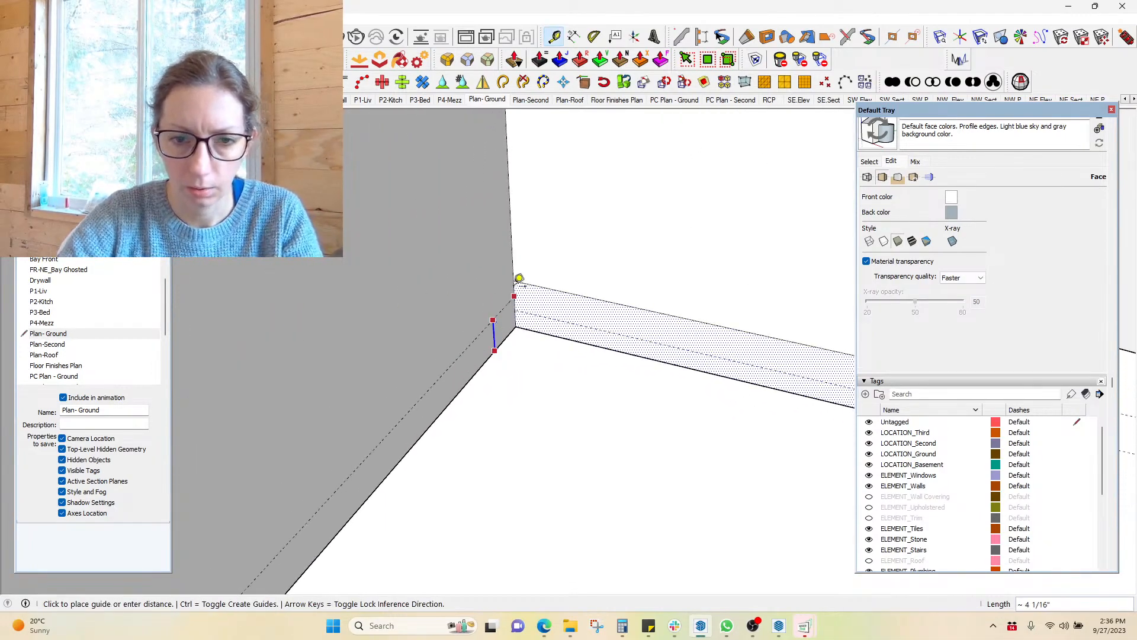
middle_click_drag(725, 269, 393, 262)
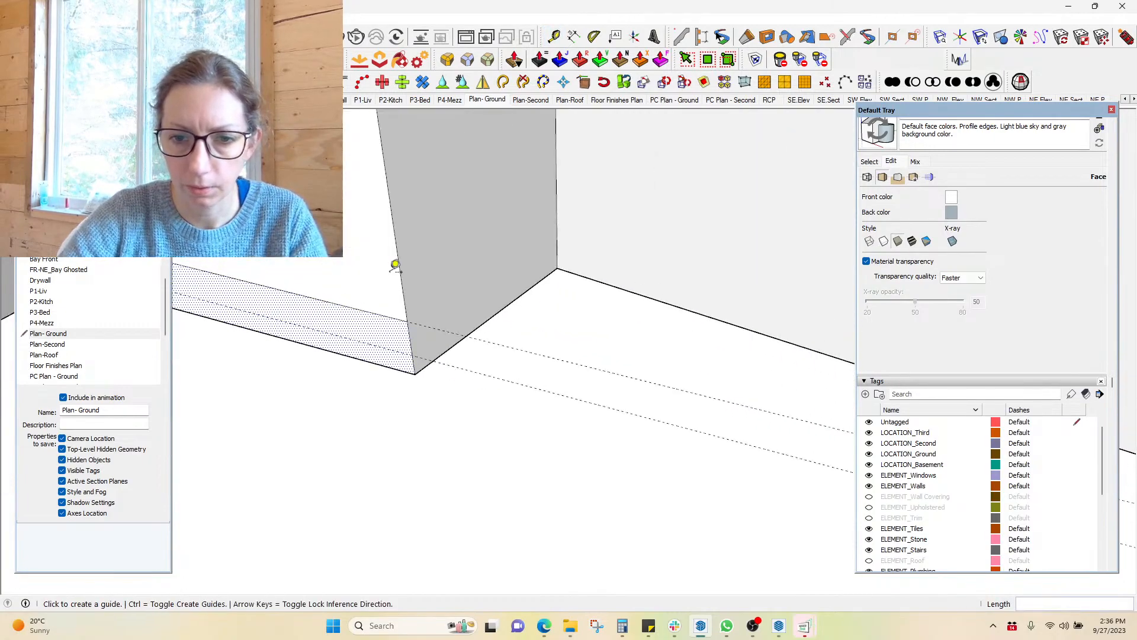
left_click(506, 302)
left_click(414, 314)
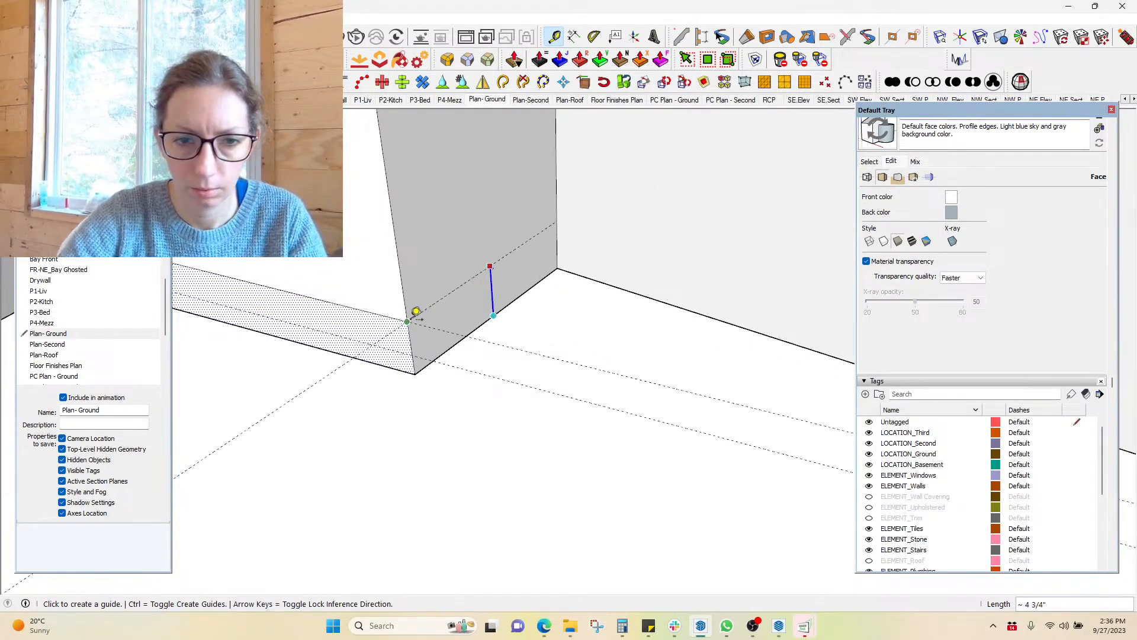
left_click(591, 272)
left_click(555, 222)
Add guides running up from the wall corner, then close the wall group
middle_click_drag(467, 323, 609, 249)
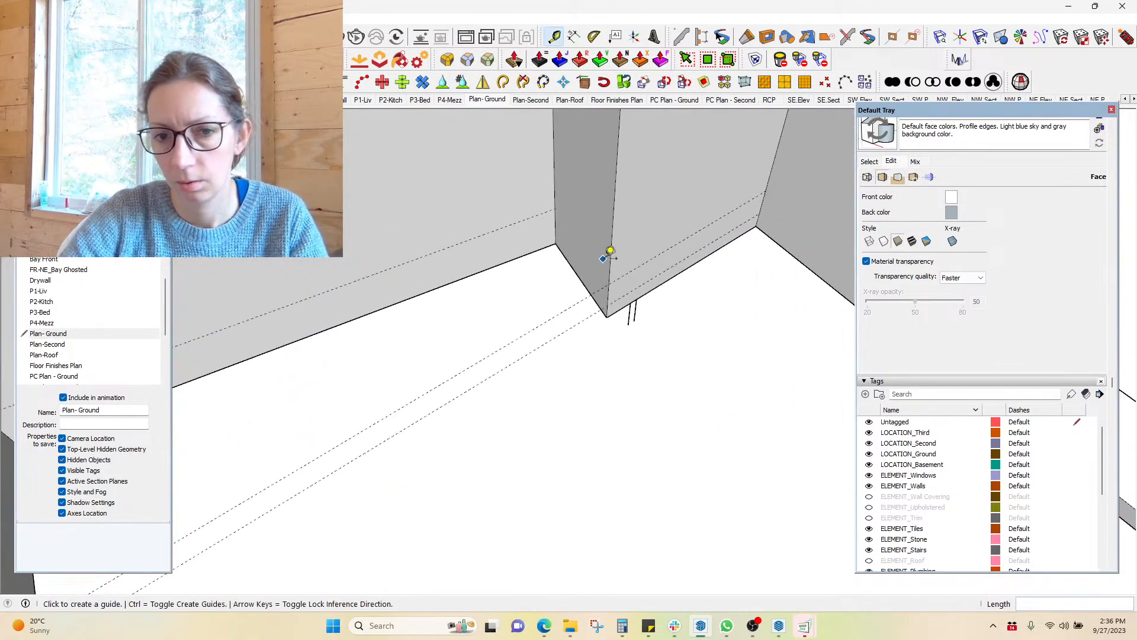
left_click(560, 204)
middle_click_drag(563, 216, 711, 381)
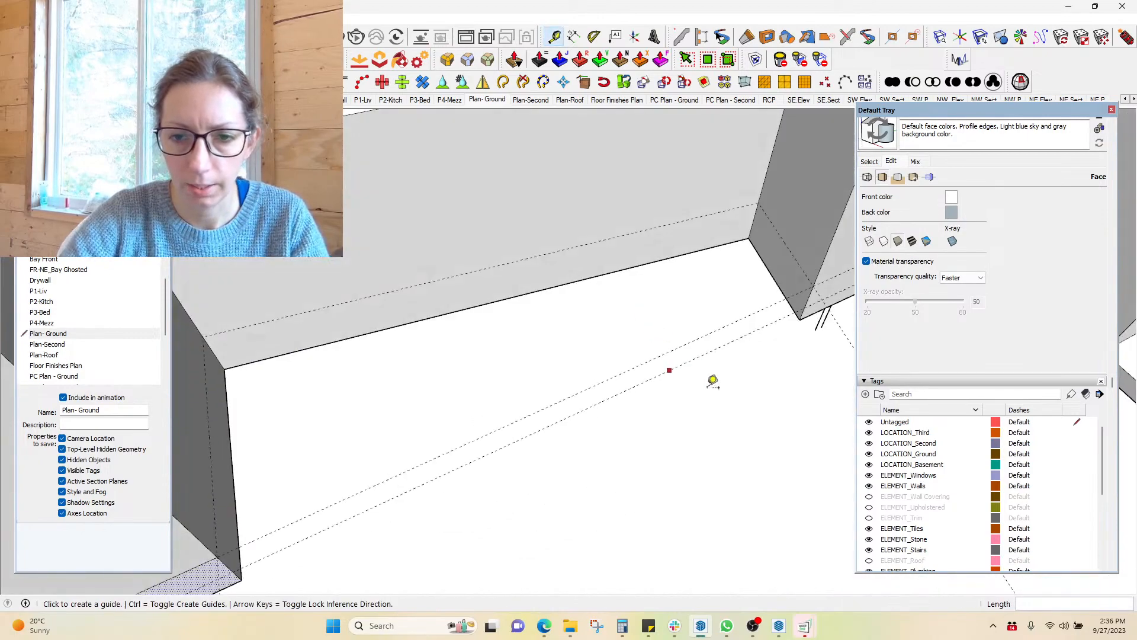
middle_click_drag(792, 223, 643, 272)
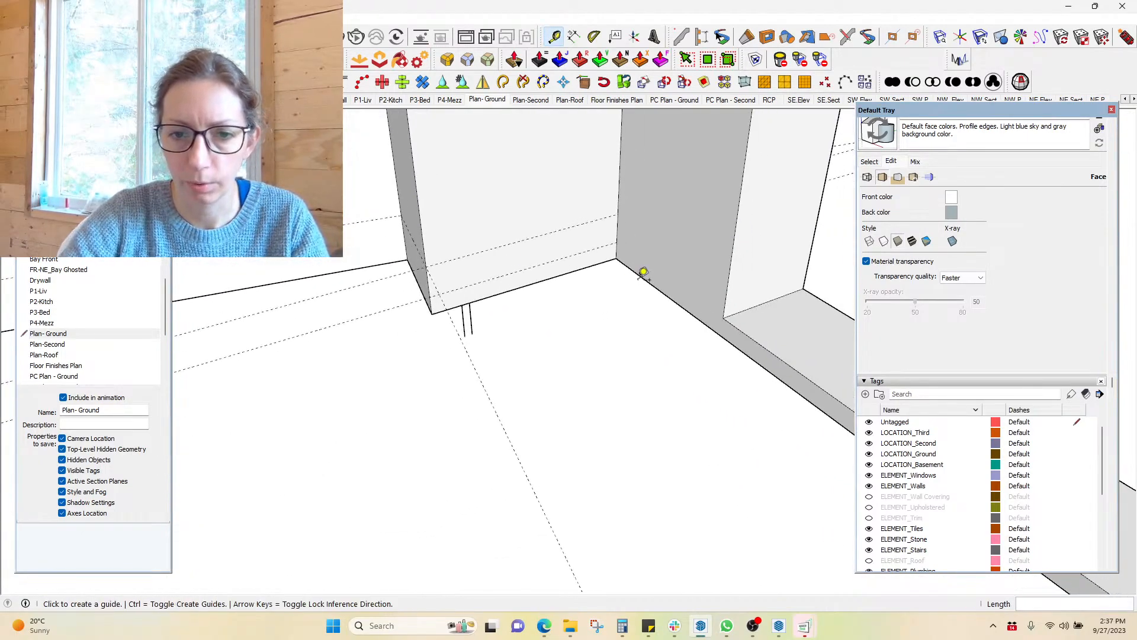
left_click(641, 275)
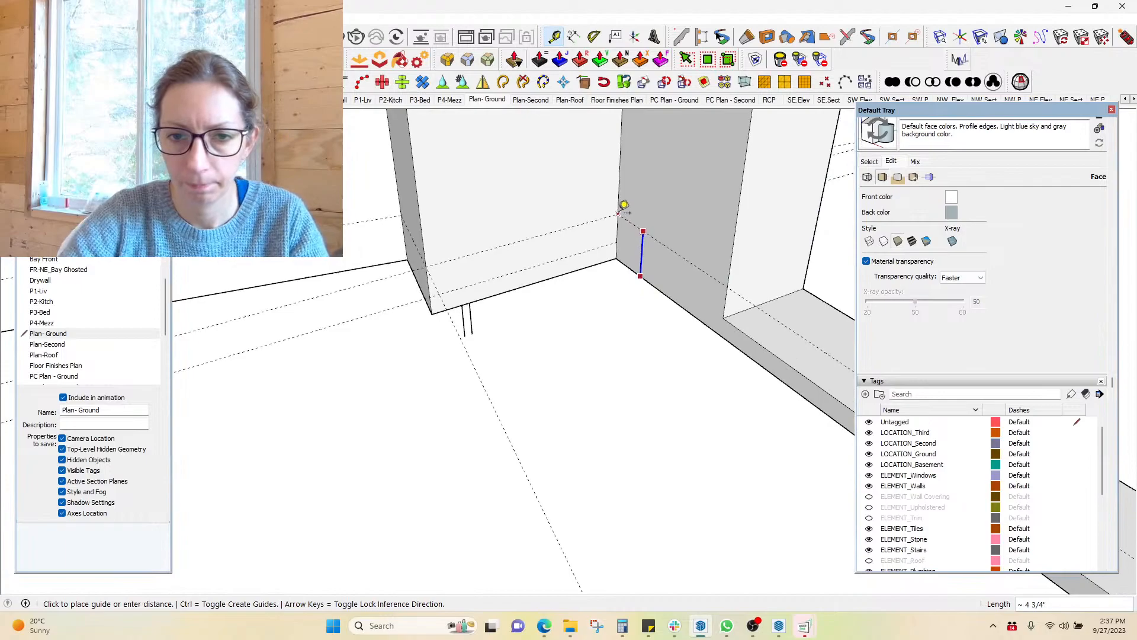
middle_click_drag(528, 355, 716, 246)
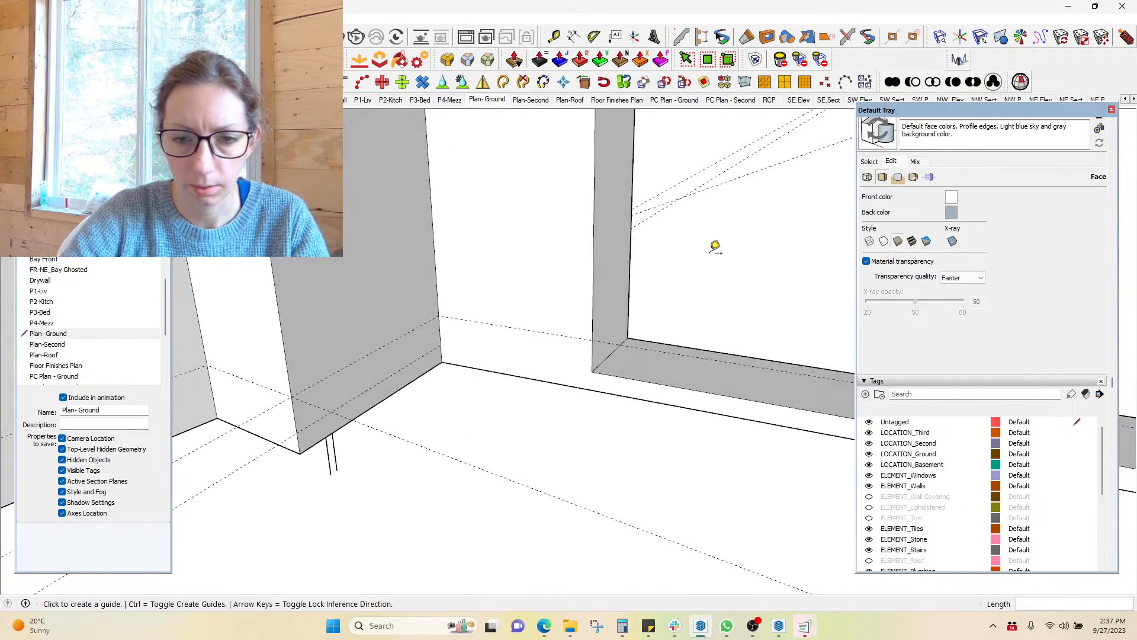
key("space")
key("Escape")
Reopen the wall group, start and cancel a measurement at the wall edge, and orbit
middle_click_drag(662, 374, 663, 364)
double_click(544, 320)
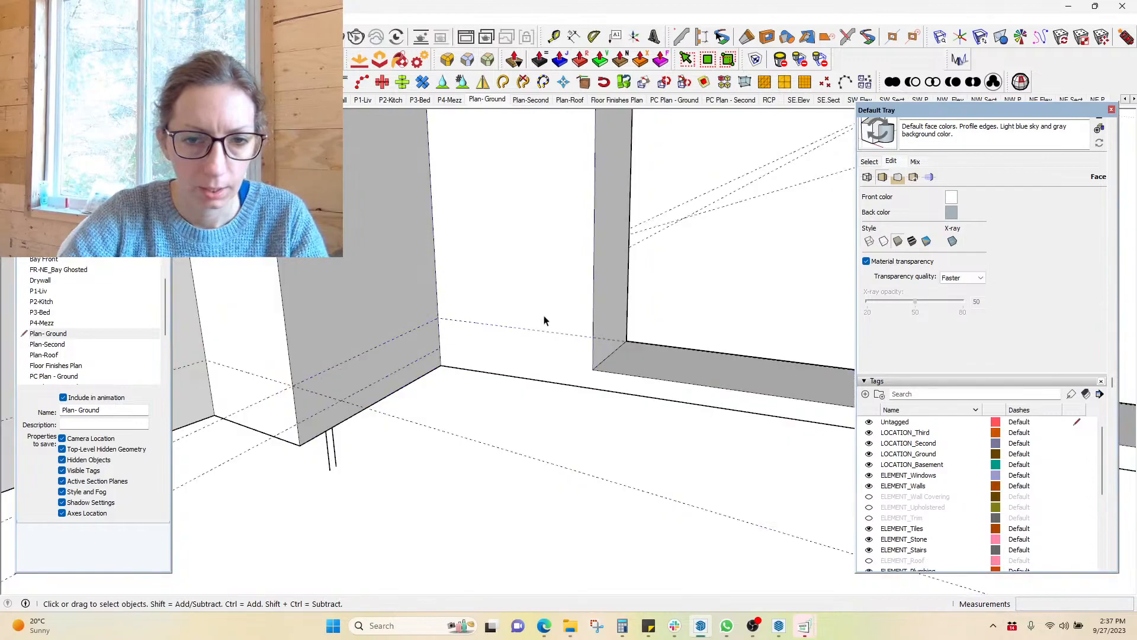
key("t")
left_click(402, 334)
key("space")
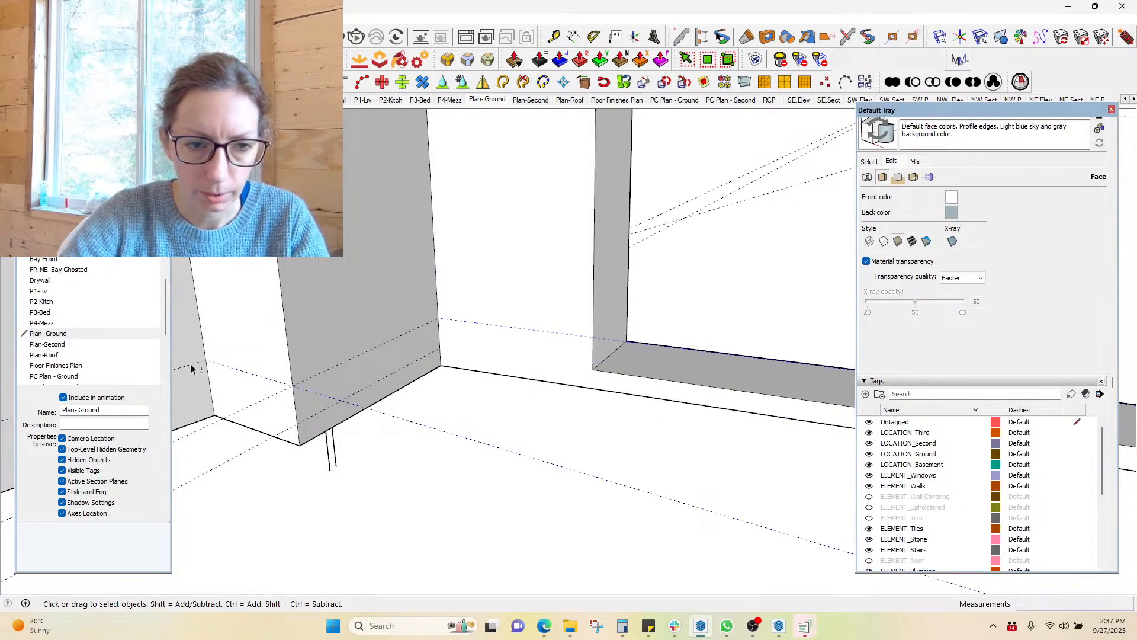
middle_click_drag(414, 376, 552, 428)
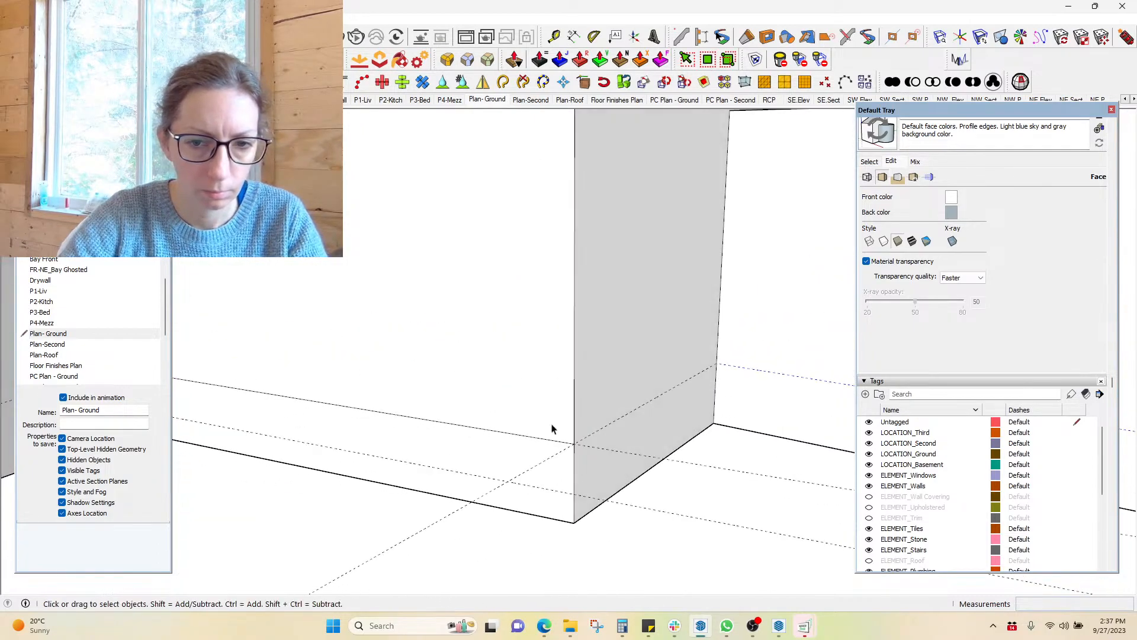
Copy the wall's bottom edge 3 inches upward to mark the baseboard top
middle_click_drag(300, 401, 563, 347)
key("m")
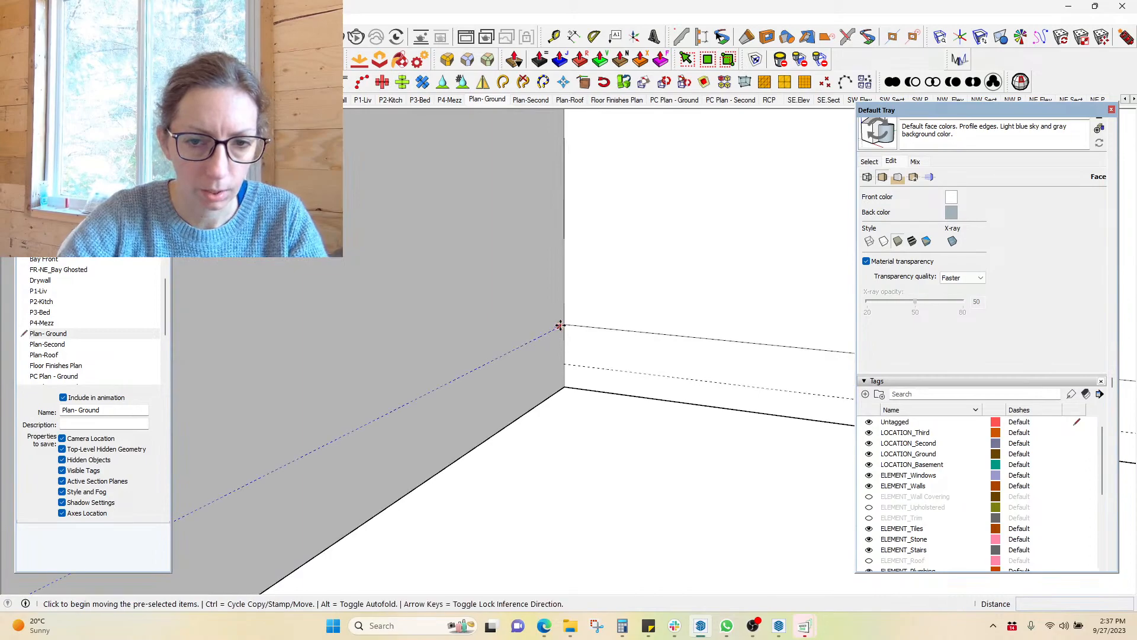
left_click(564, 323)
key("ctrl")
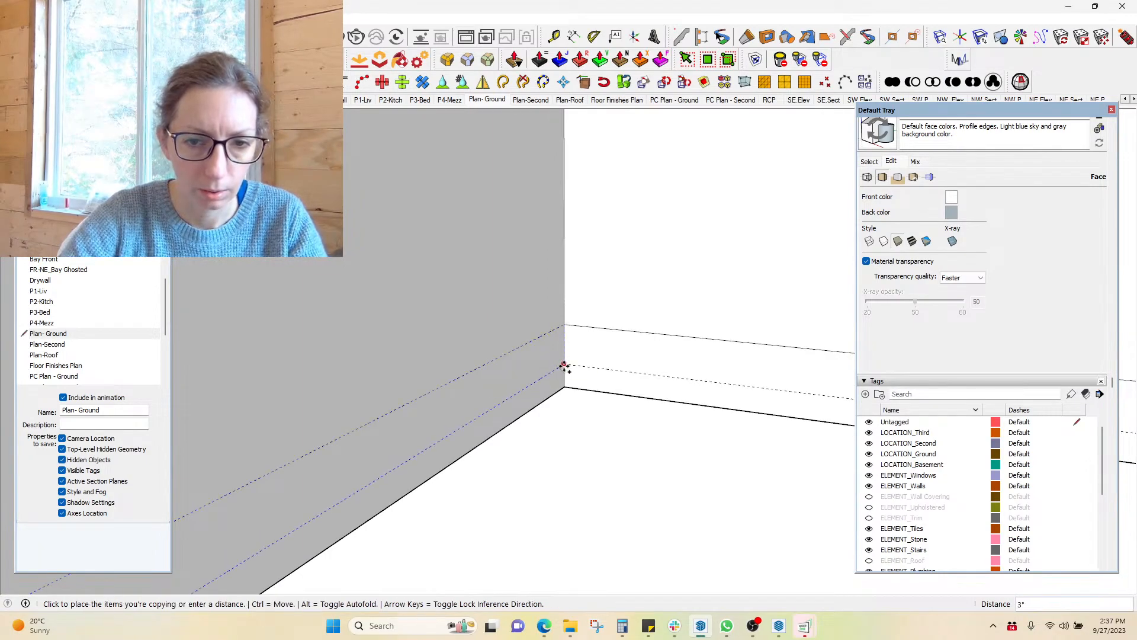
left_click(563, 367)
scroll(437, 325, "down", 4)
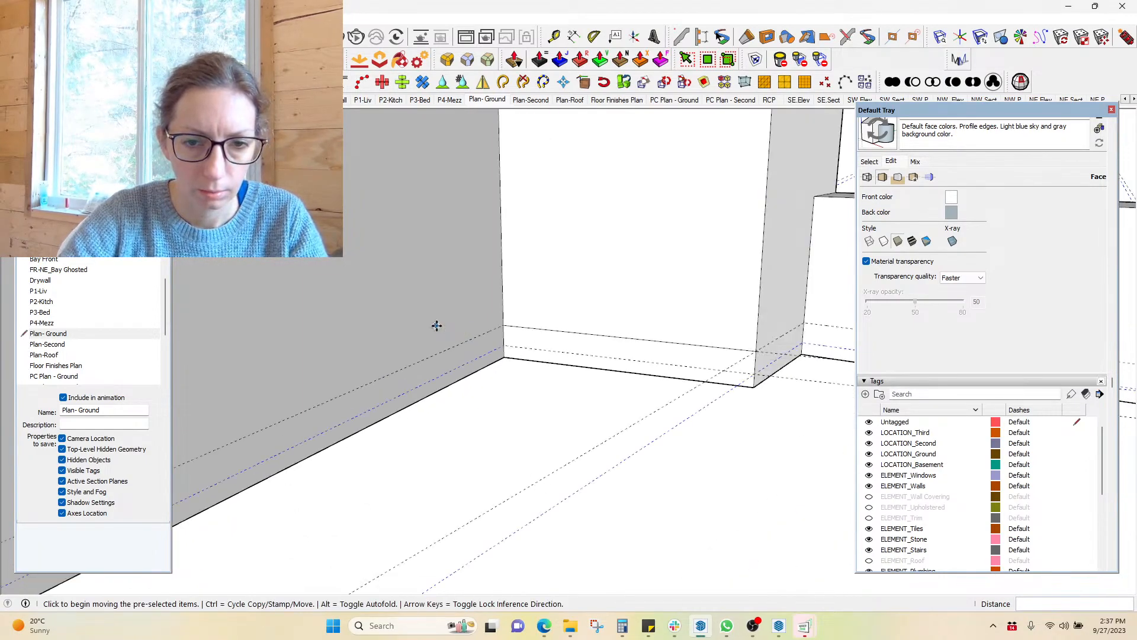
middle_click_drag(495, 374, 686, 253)
Draw lines closing the baseboard strip at the first wall corner
key("l")
left_click(253, 513)
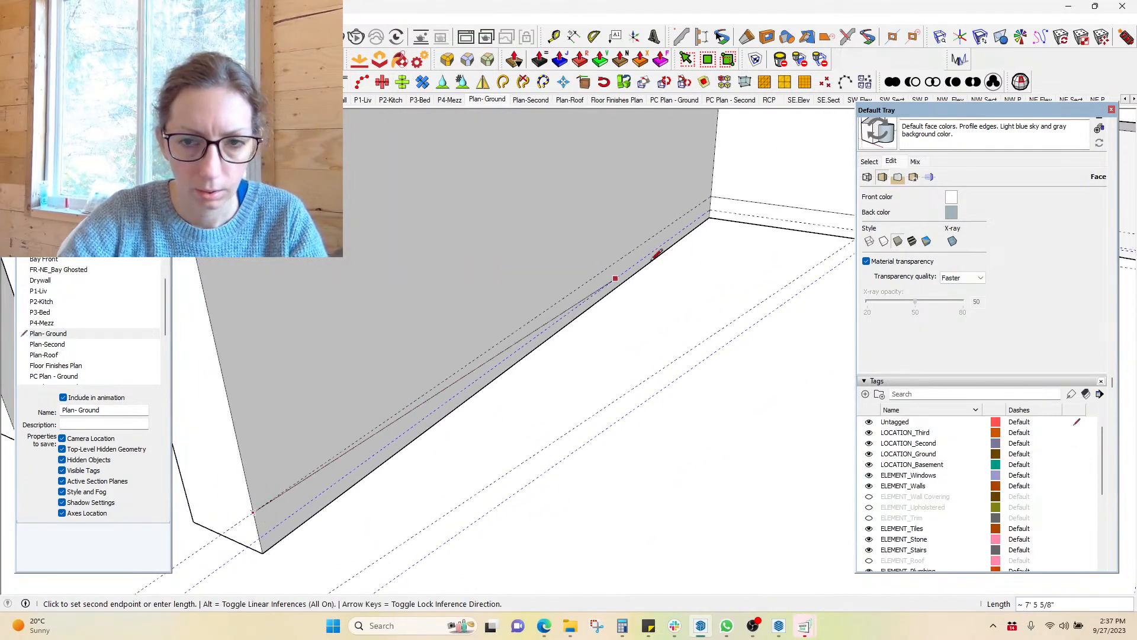
left_click(190, 484)
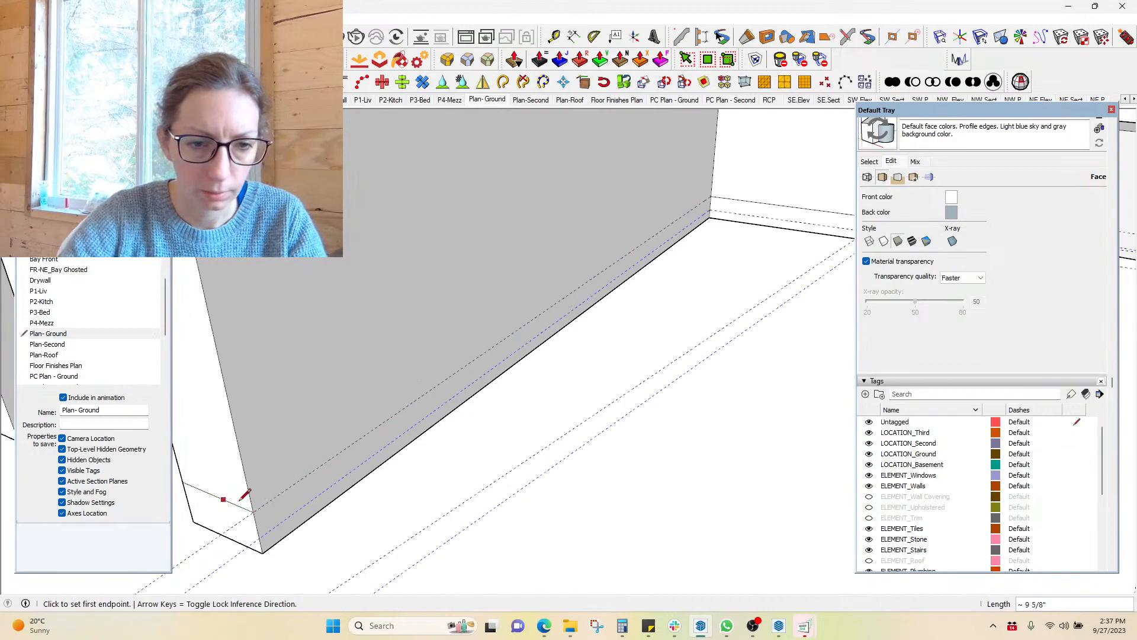
left_click(253, 512)
left_click(704, 200)
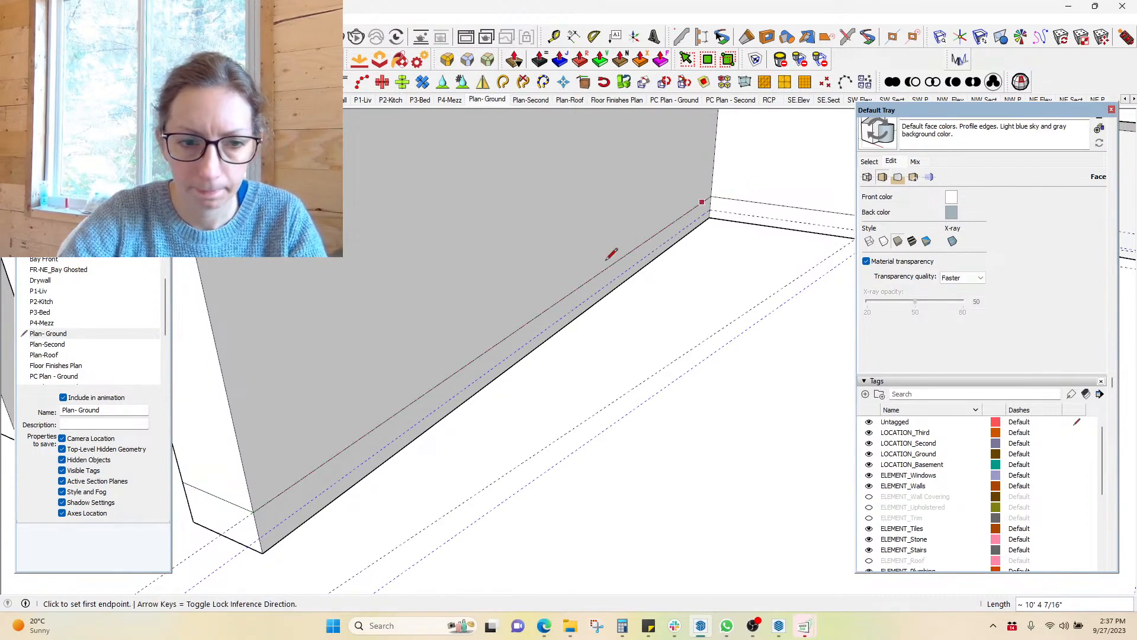
left_click(259, 539)
left_click(189, 508)
left_click(259, 538)
left_click(712, 204)
Outline the strip at the next wall corner with connecting edges
middle_click_drag(713, 204, 437, 231)
left_click(434, 235)
left_click(587, 255)
left_click(582, 258)
left_click(642, 236)
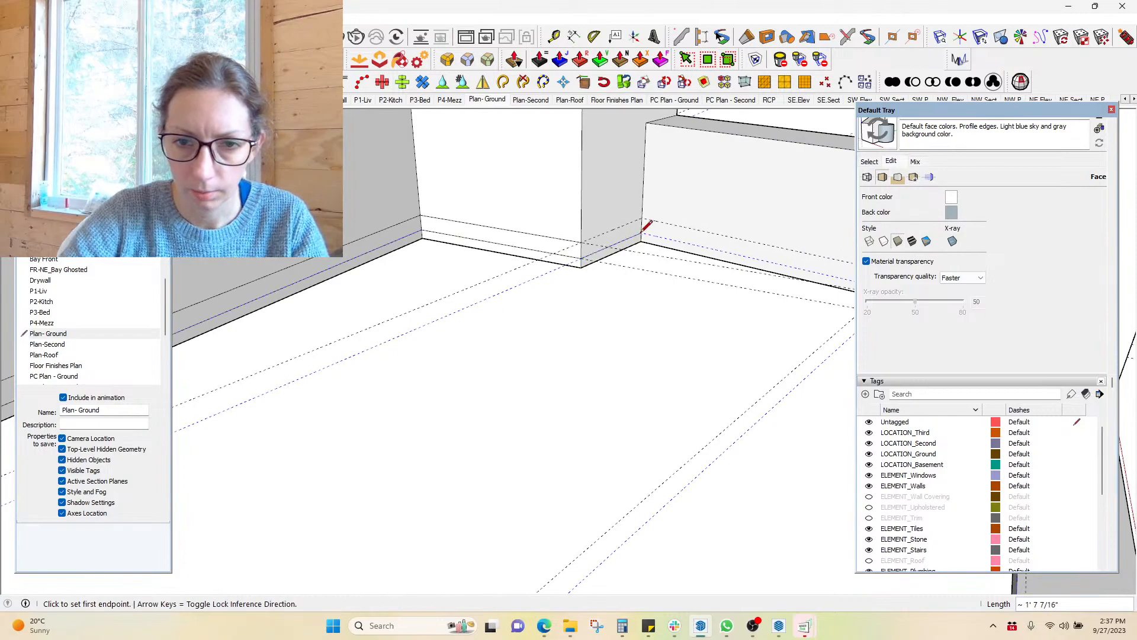
left_click(581, 243)
left_click(641, 225)
Draw the edge joining the strip at the following wall corner
mouse_move(744, 286)
middle_mouse_down("shift")
mouse_move(510, 302)
mouse_move(724, 325)
mouse_move(479, 218)
mouse_move(631, 259)
mouse_move(744, 264)
mouse_move(451, 295)
middle_mouse_up("shift")
scroll(469, 193, "up", 3)
left_click(388, 247)
middle_click_drag(539, 239, 670, 229)
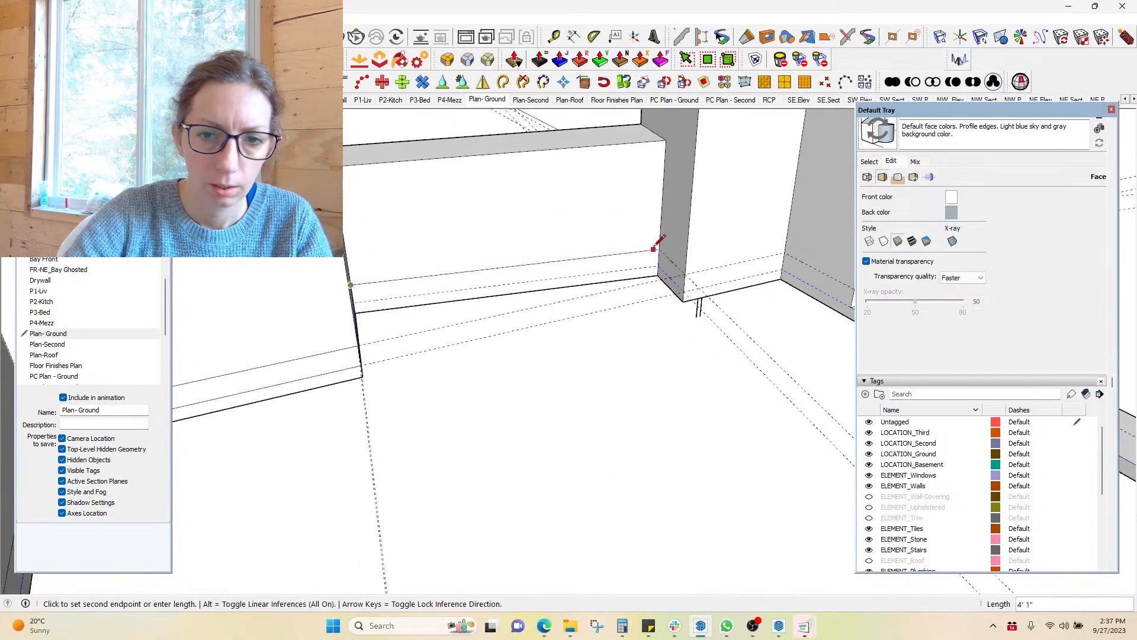
left_click(659, 247)
middle_click_drag(598, 254, 394, 276)
left_click(379, 274)
Split the strip with edges at the corner, redrawing one misplaced line
middle_click_drag(728, 307, 634, 222)
left_click(612, 223)
left_click(653, 253)
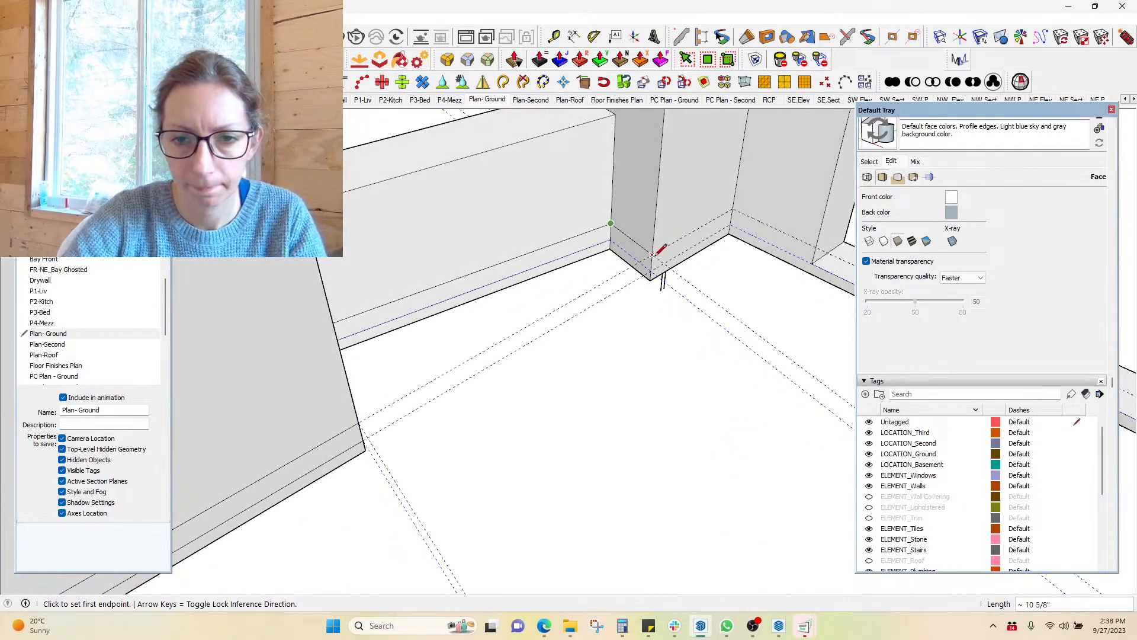
left_click(611, 240)
left_click(651, 272)
left_click(652, 255)
key("Escape")
left_click(650, 271)
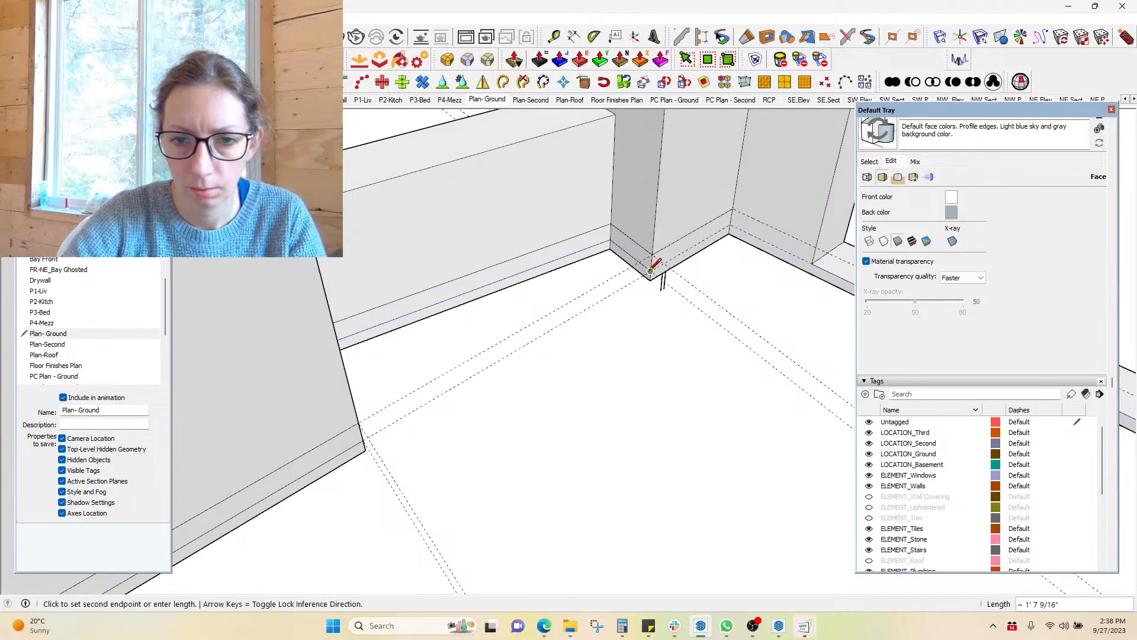
left_click(737, 222)
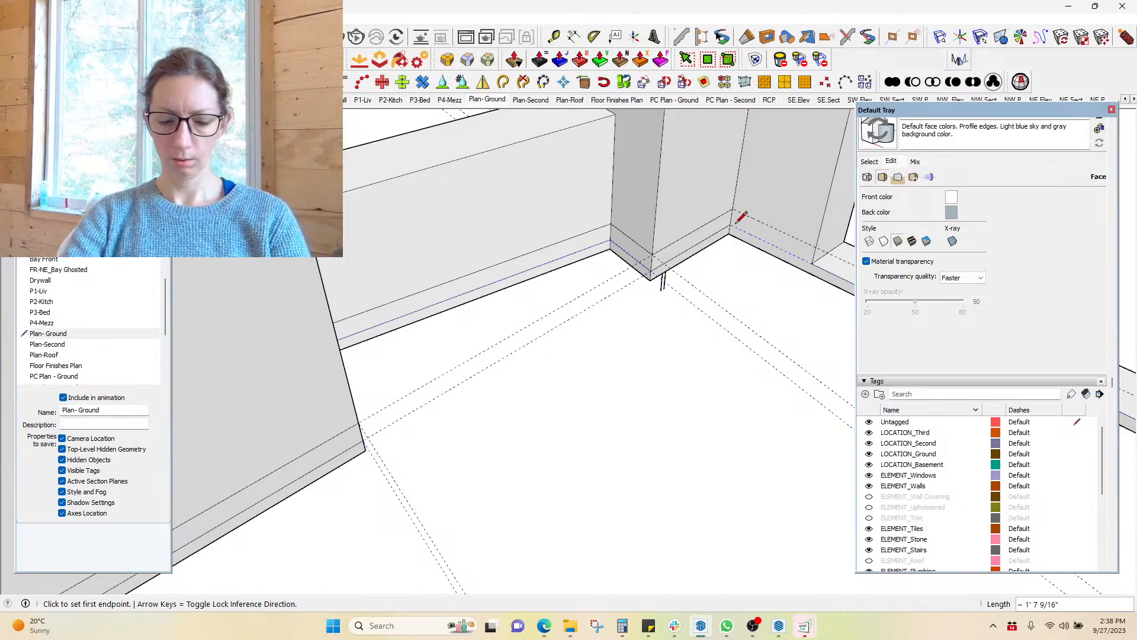
Draw the last two edges connecting the strip to the far wall corner
middle_click_drag(731, 224, 622, 268)
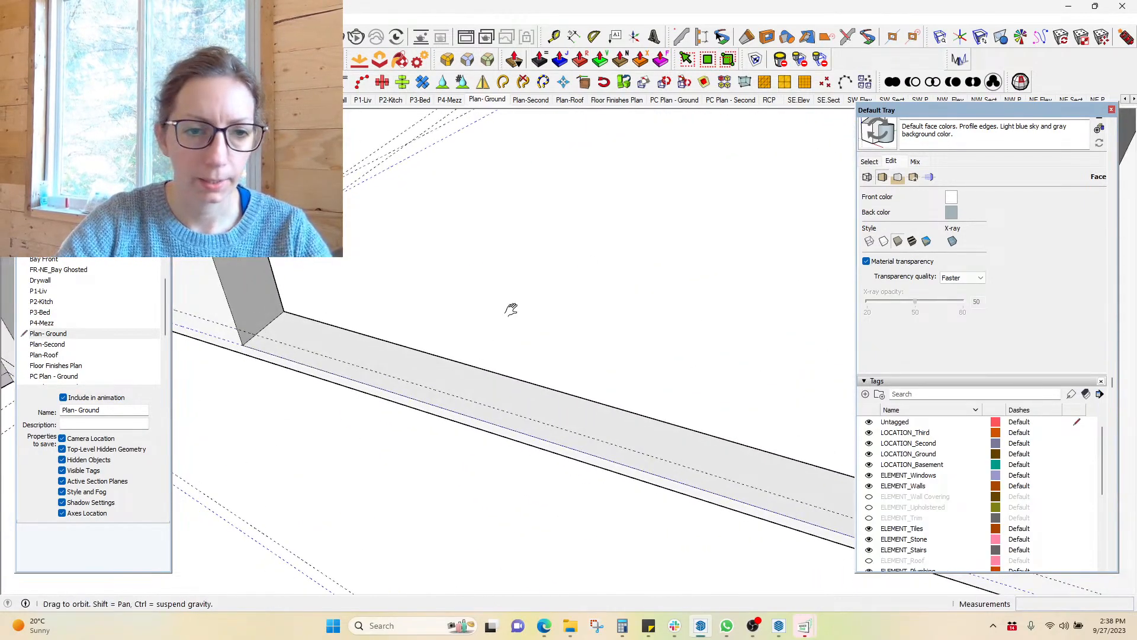
scroll(521, 314, "up", 5)
left_click(534, 335)
left_click(634, 359)
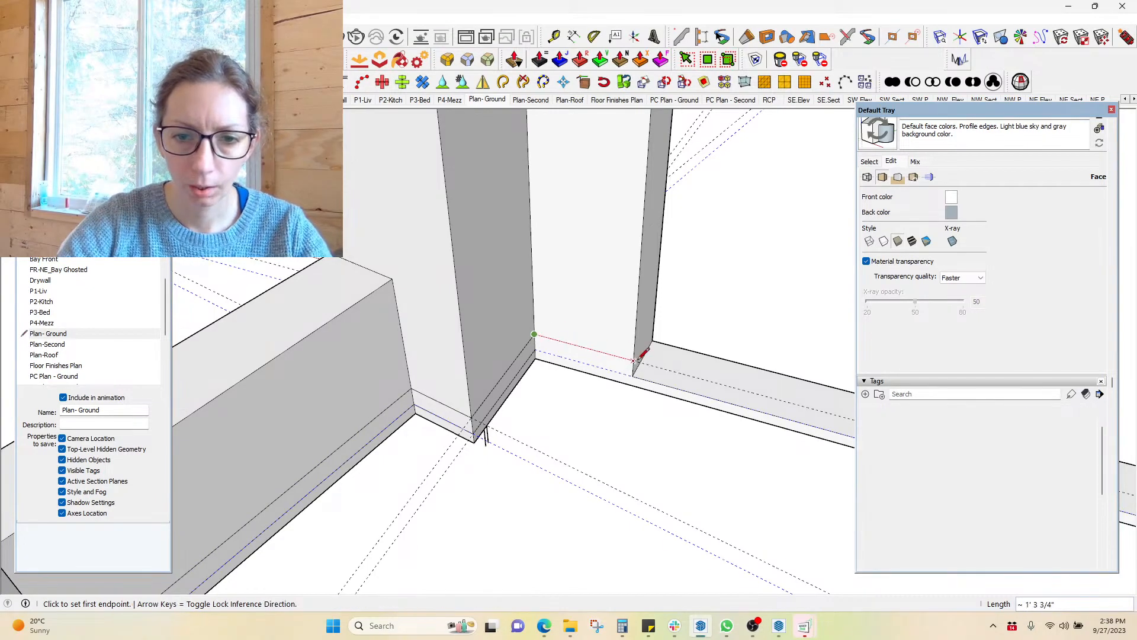
left_click(536, 348)
left_click(633, 374)
middle_click_drag(633, 375, 445, 336)
Push/Pull the small corner strip face out 1/2 inch
key("p")
left_click(592, 381)
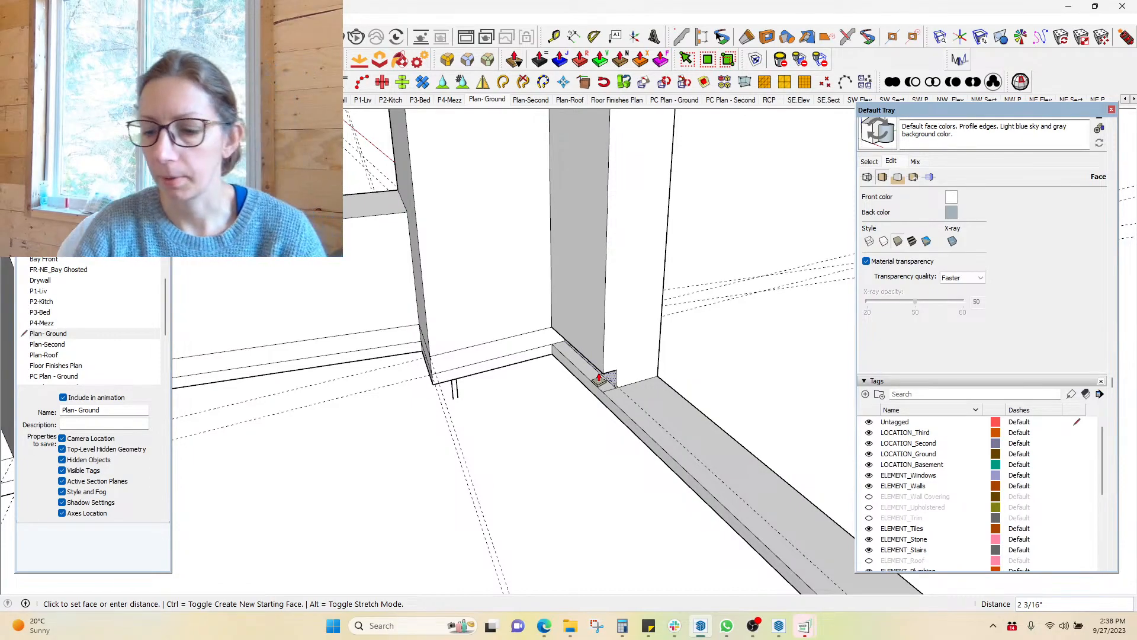
type("1/2")
key("Return")
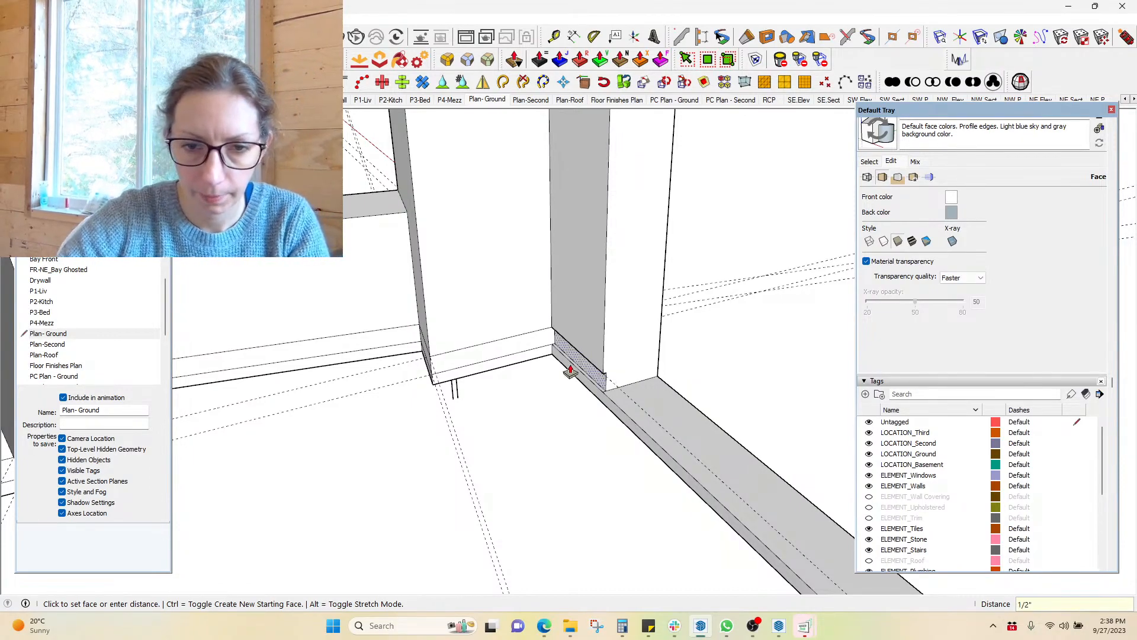
Extrude the remaining baseboard faces to the same 1/2 inch depth
middle_click_drag(460, 388, 264, 355, "shift")
key("p")
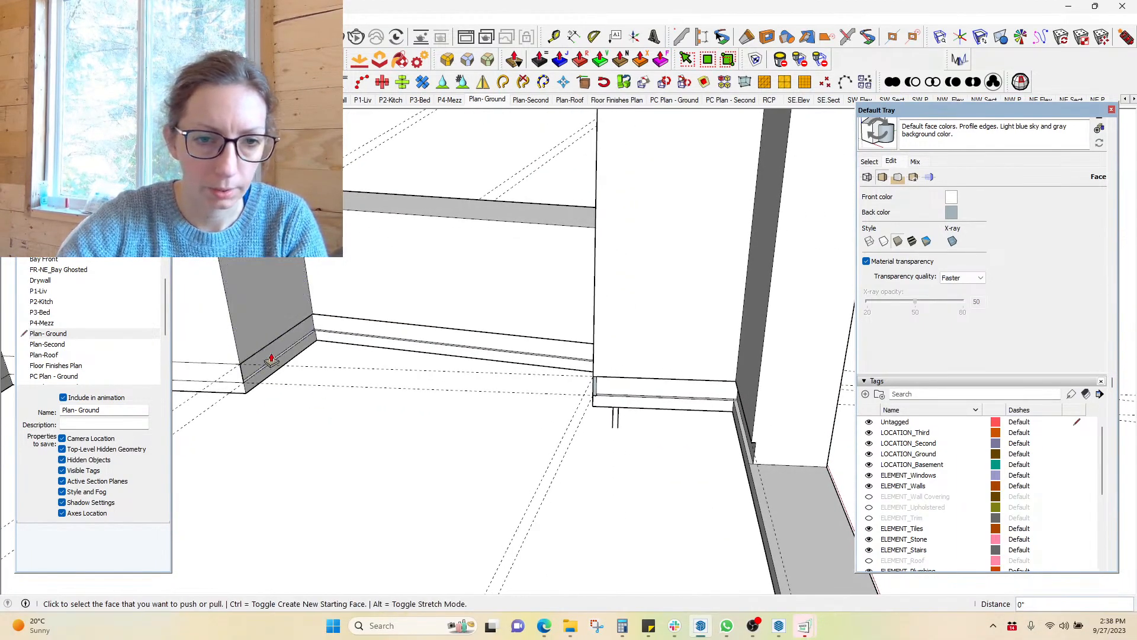
middle_click_drag(490, 351, 567, 379)
left_click(549, 389)
left_click(548, 389)
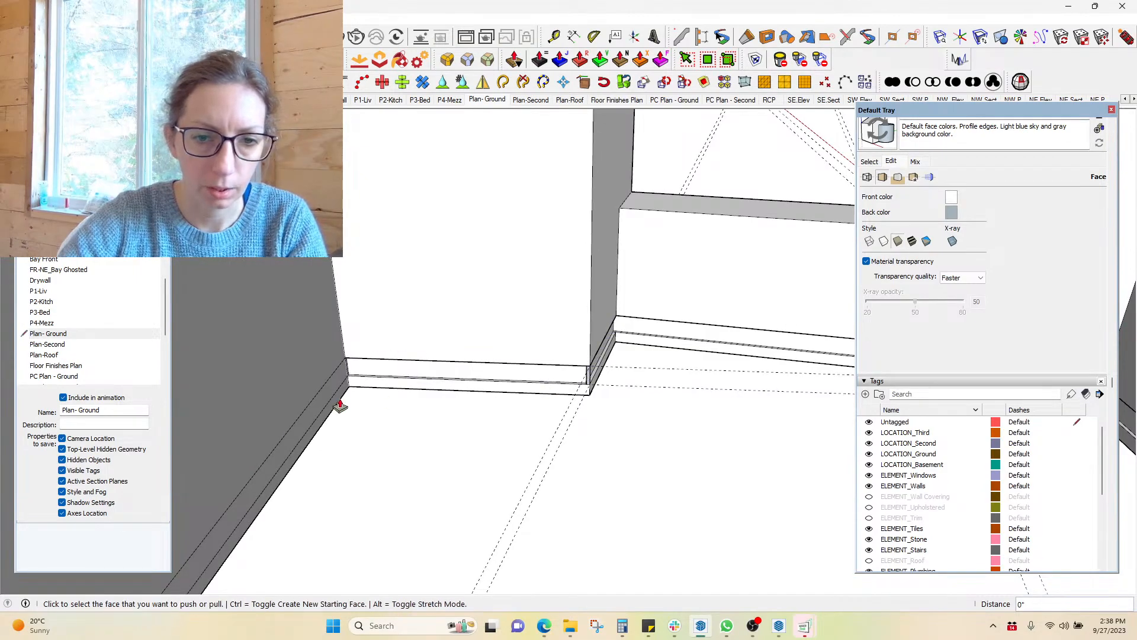
double_click(331, 400)
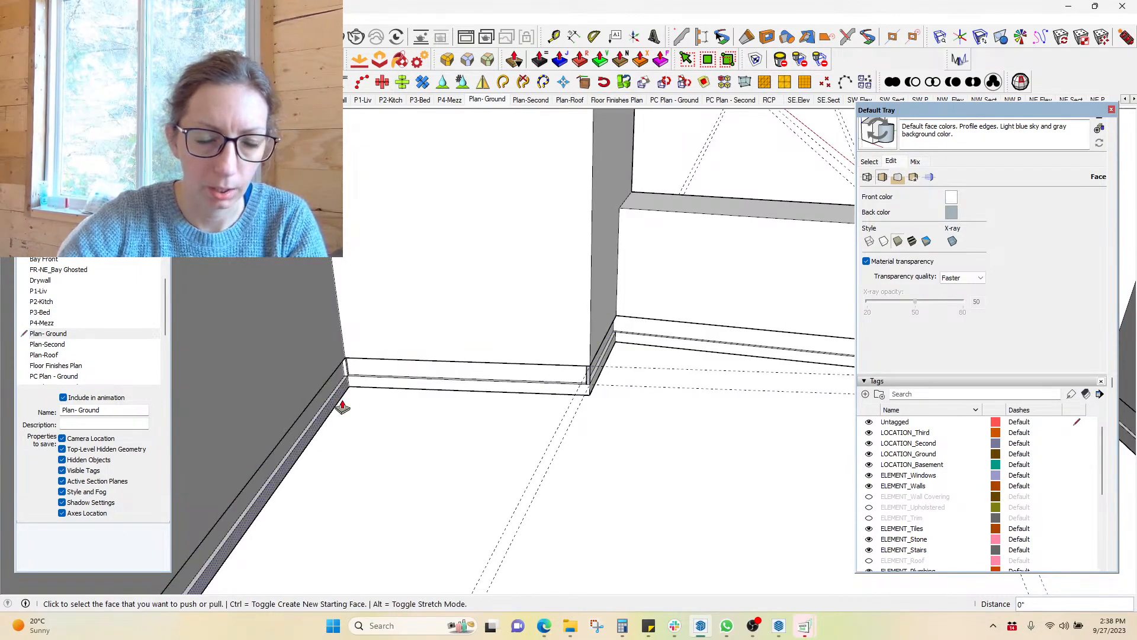
middle_click_drag(360, 373, 497, 193, "shift")
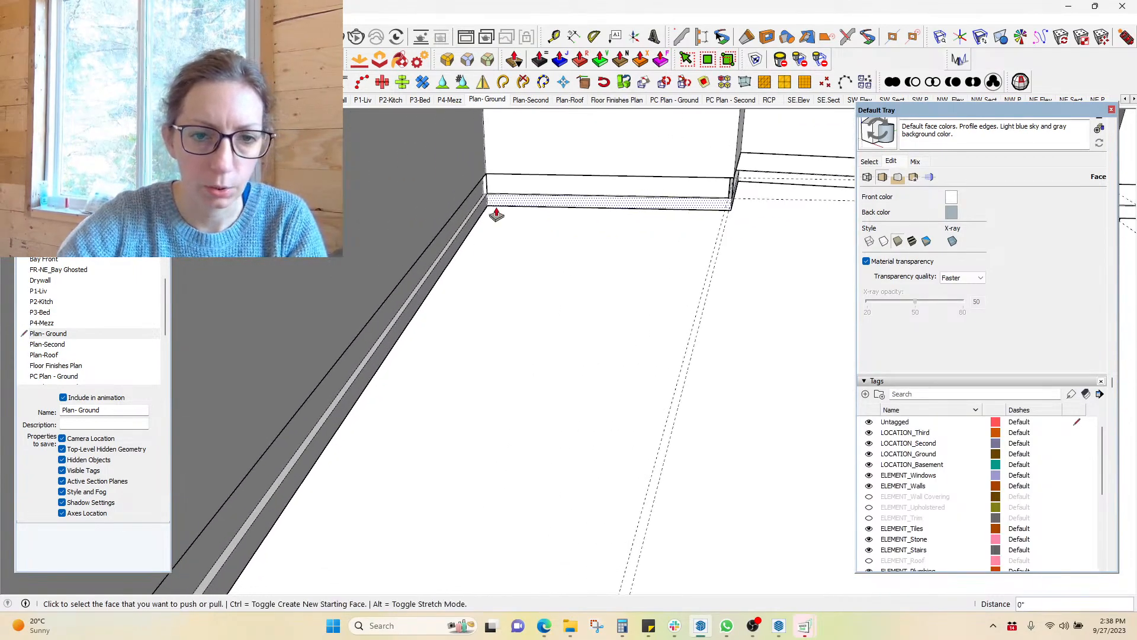
scroll(621, 266, "down", 1)
middle_click_drag(622, 266, 485, 384)
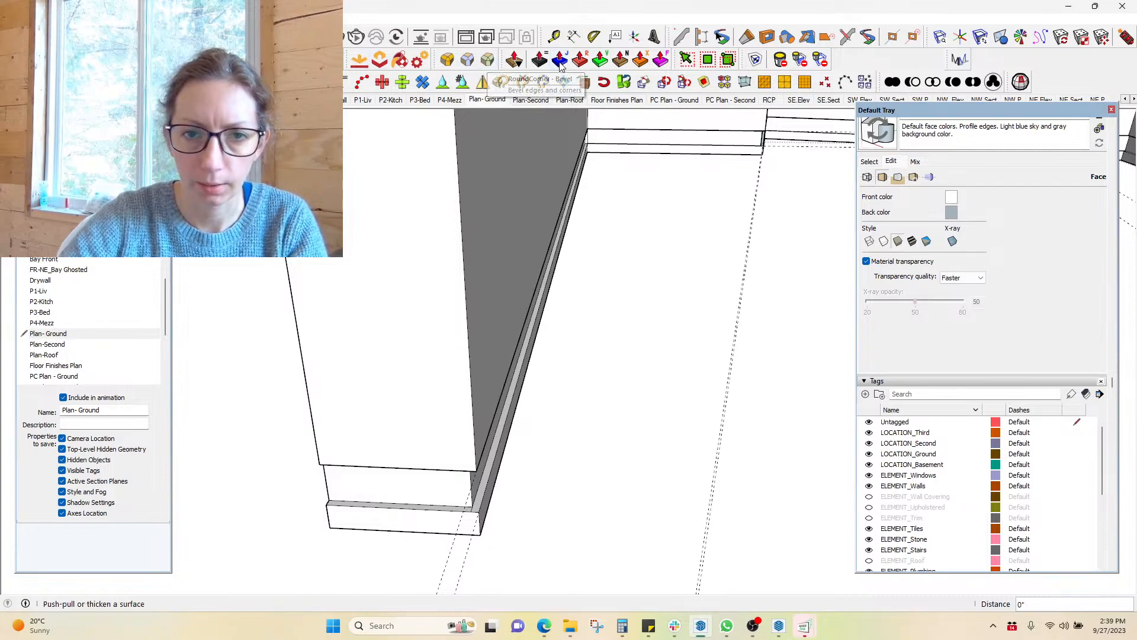
Move the vertical edge of the dark corner piece up to the baseboard
mouse_move(515, 508)
middle_mouse_down()
mouse_move(602, 208)
mouse_move(590, 160)
mouse_move(543, 201)
mouse_move(381, 249)
mouse_move(439, 279)
mouse_move(355, 332)
mouse_move(452, 247)
middle_mouse_up()
key("e")
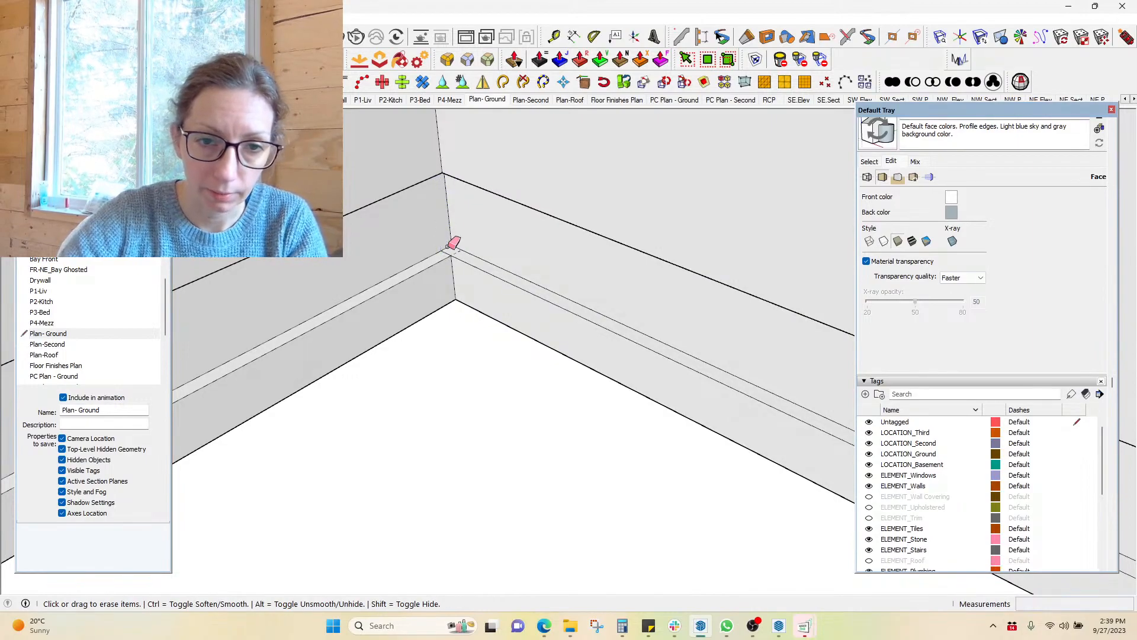
mouse_move(673, 302)
middle_mouse_down("shift")
mouse_move(470, 107)
mouse_move(491, 226)
mouse_move(237, 130)
middle_mouse_up("shift")
scroll(324, 211, "down", 3)
mouse_move(578, 296)
middle_mouse_down()
mouse_move(607, 355)
mouse_move(786, 285)
mouse_move(568, 355)
middle_mouse_up()
key("p")
key("space")
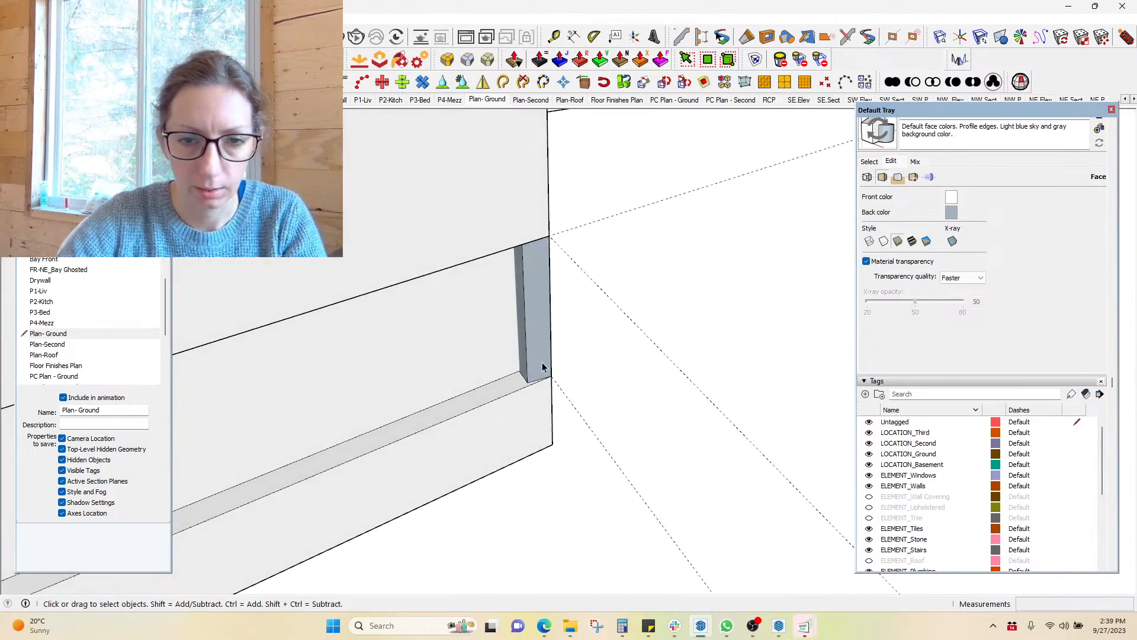
left_click(526, 344)
key("m")
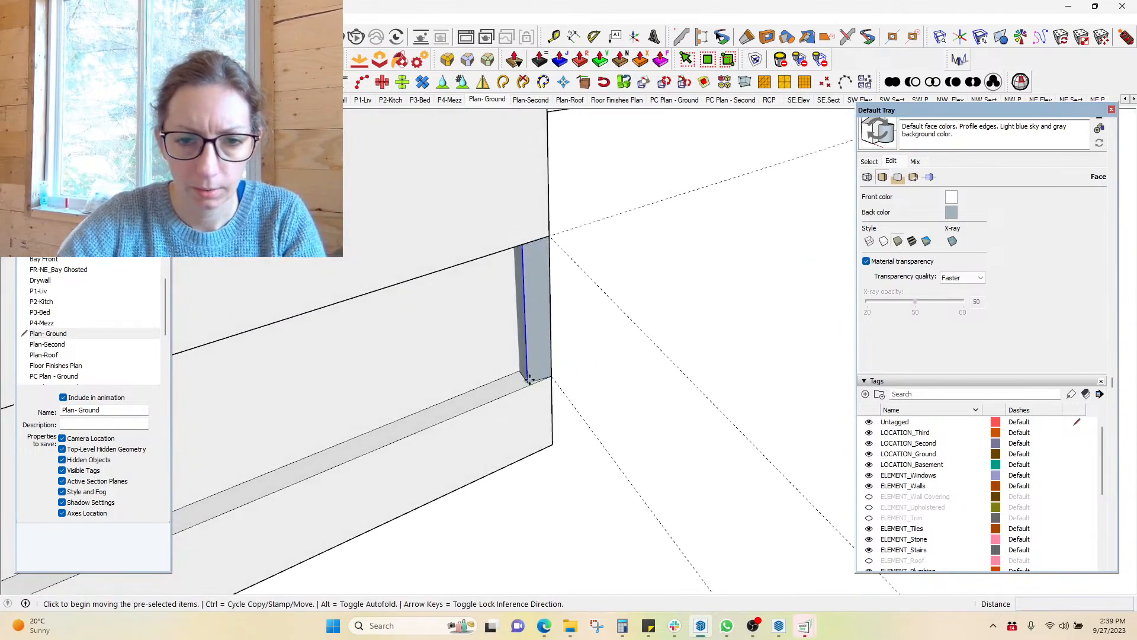
left_click(528, 380)
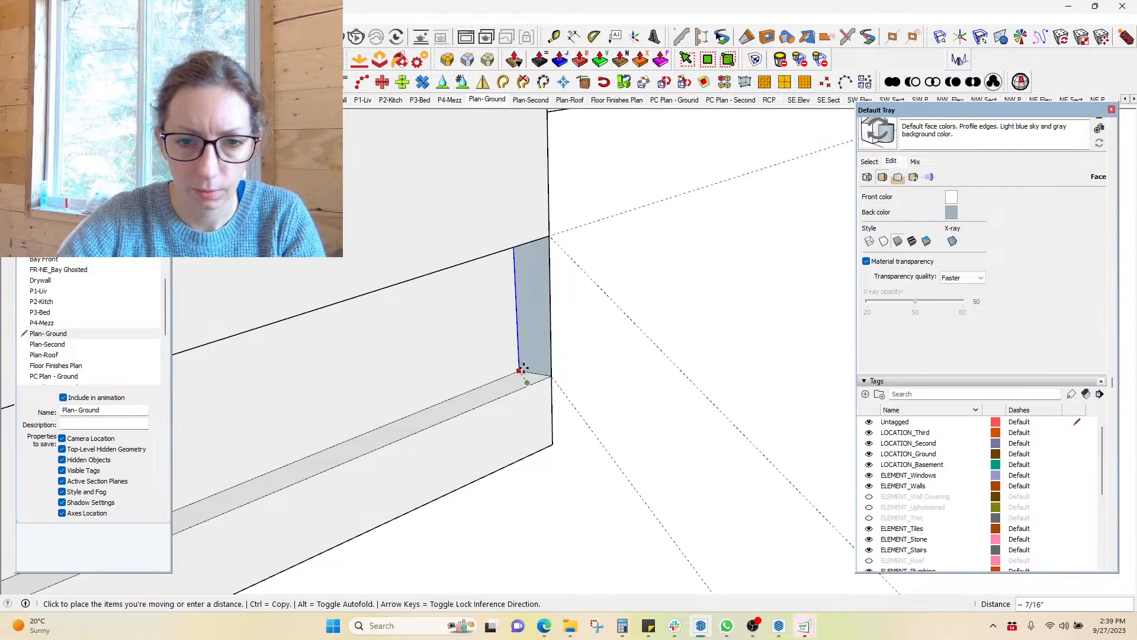
left_click(550, 237)
Try drawing lines and moving the edge at the corner, cancelling each attempt
middle_click_drag(553, 269, 202, 340)
key("l")
left_click(611, 295)
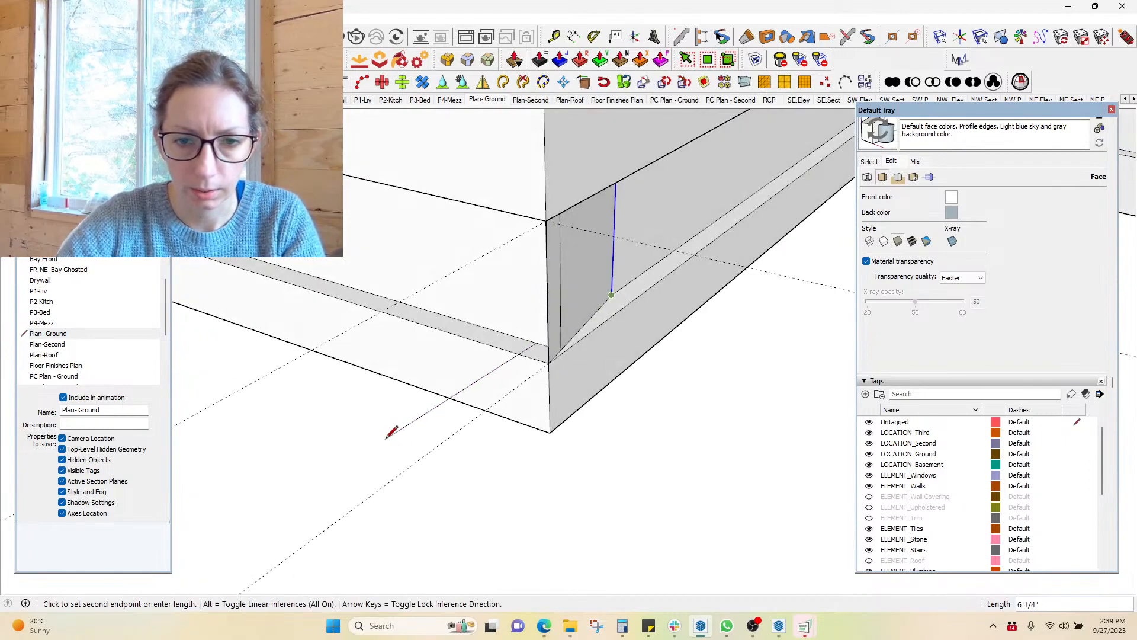
left_click(389, 454)
key("Escape")
left_click(542, 344)
key("space")
middle_click_drag(559, 350, 790, 407)
key("m")
left_click(562, 372)
key("space")
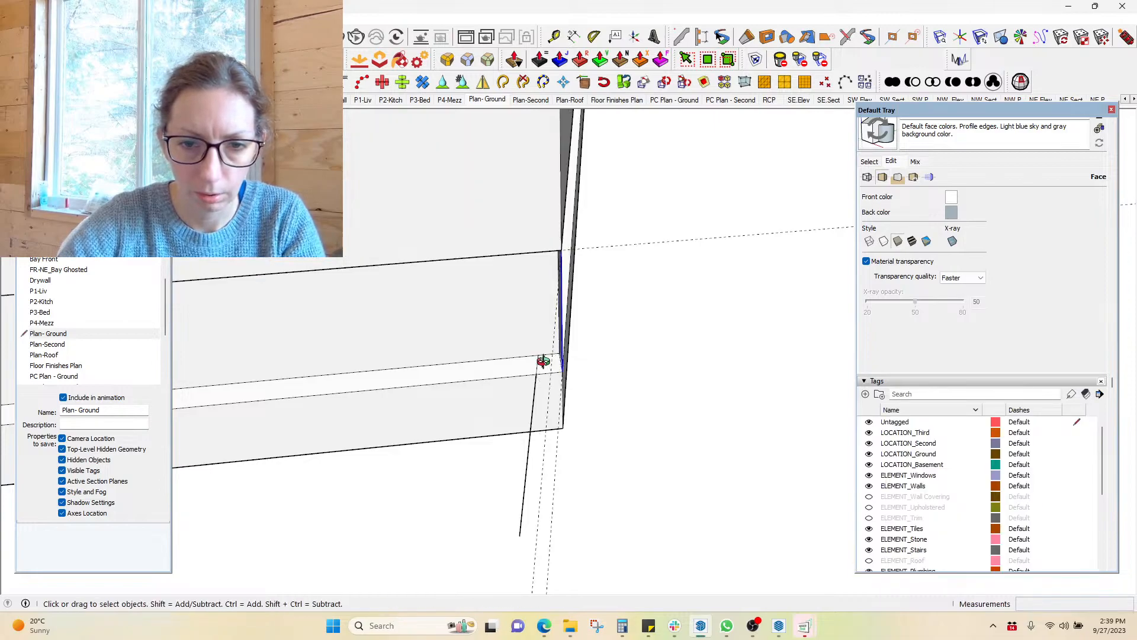
Erase the stray vertical edge at the corner after undoing a wrong erase
middle_click_drag(543, 361, 274, 368)
key("e")
left_click(544, 330)
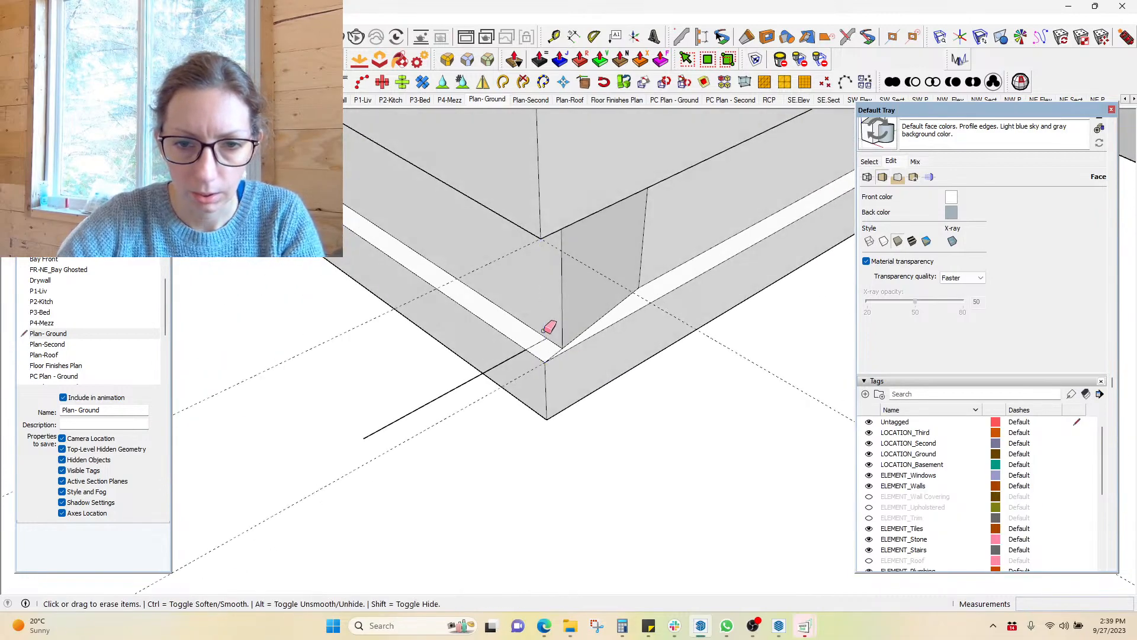
key("space")
key("ctrl+z")
key("m")
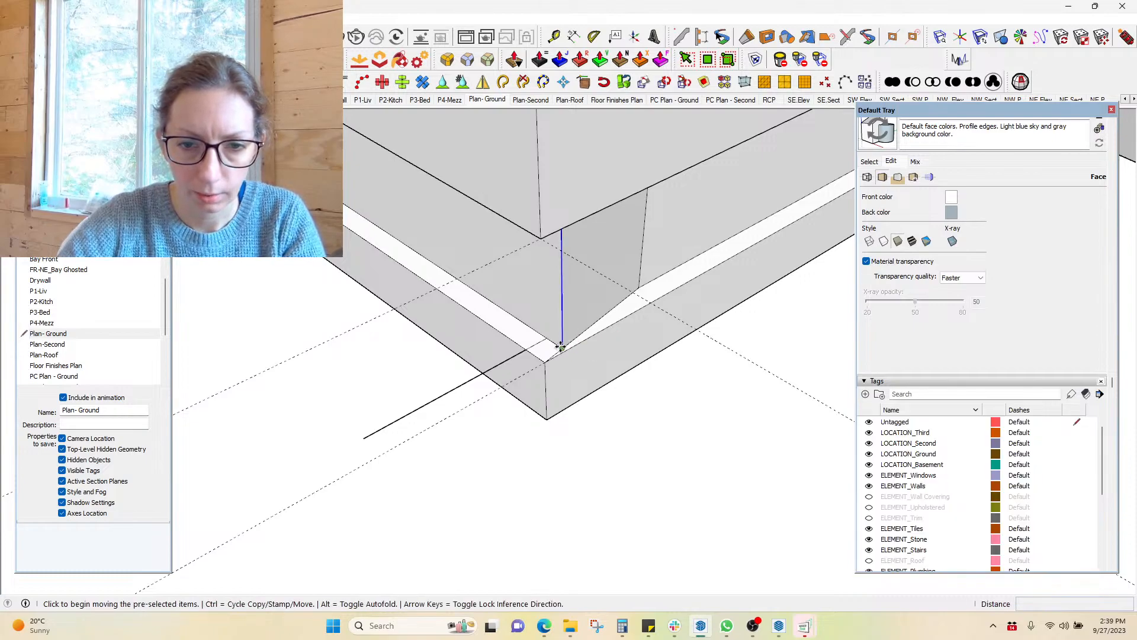
key("e")
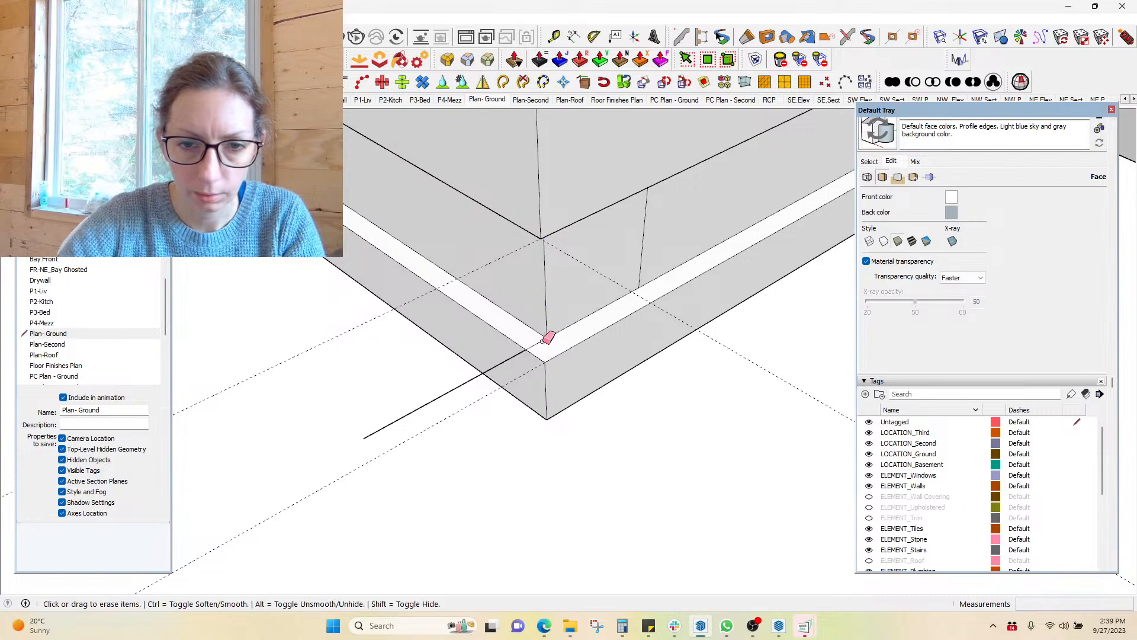
left_click(640, 270)
Inspect the baseboard corner from low angles and erase the corner post's vertical edge
mouse_move(559, 380)
middle_mouse_down()
mouse_move(621, 97)
mouse_move(613, 56)
mouse_move(571, 60)
middle_mouse_up()
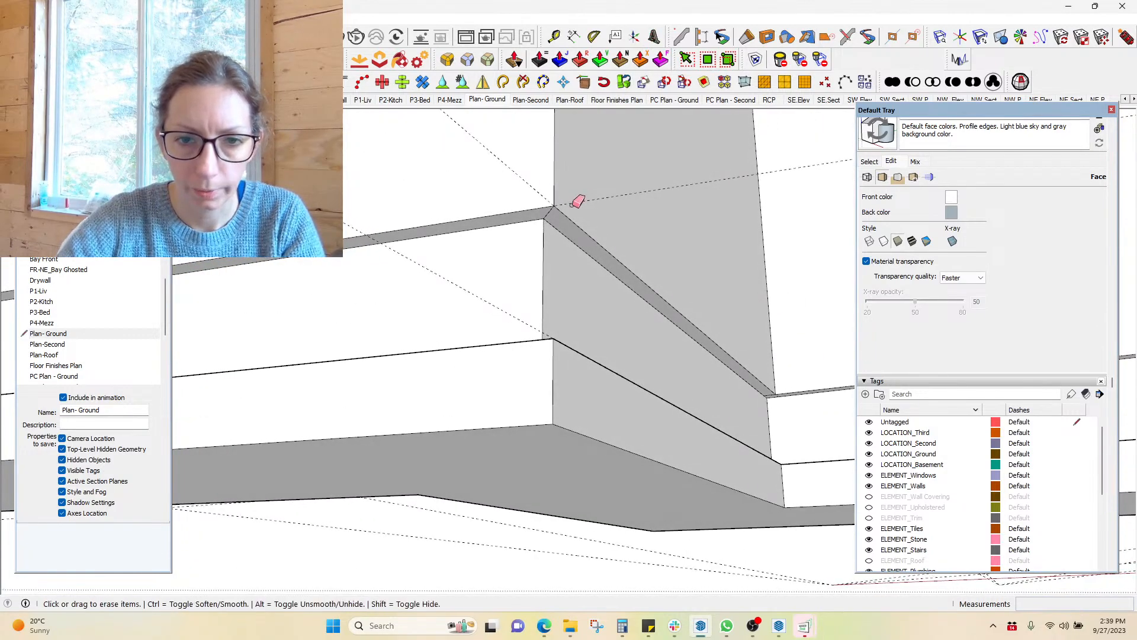
mouse_move(554, 208)
middle_mouse_down()
mouse_move(568, 241)
mouse_move(581, 436)
mouse_move(444, 427)
mouse_move(536, 217)
mouse_move(375, 418)
mouse_move(437, 373)
middle_mouse_up()
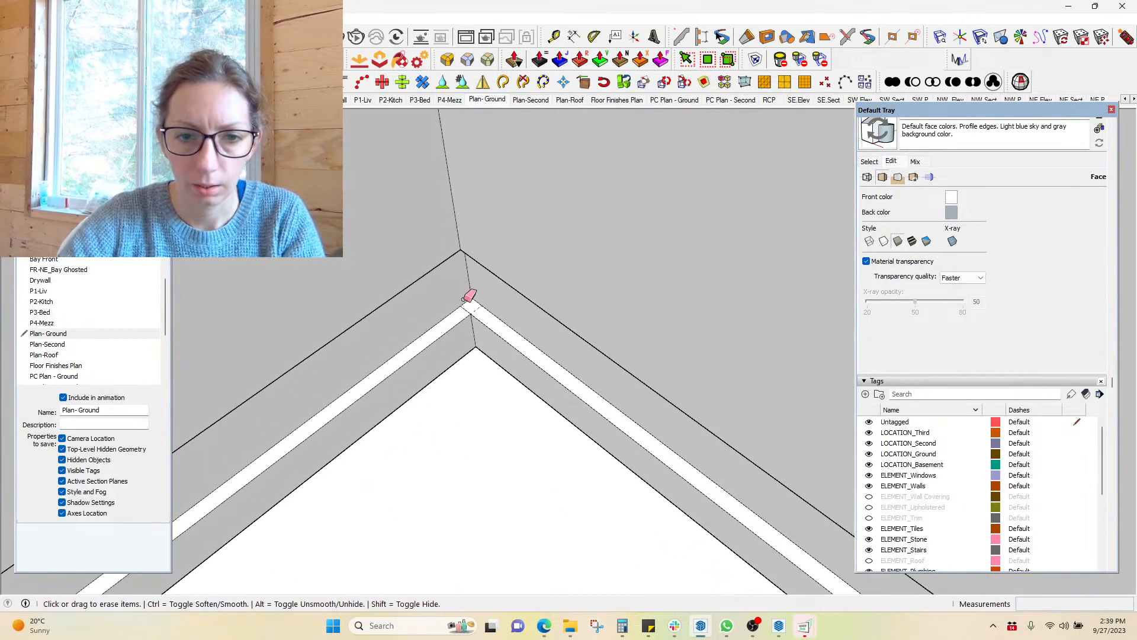
mouse_move(565, 207)
middle_mouse_down()
mouse_move(528, 394)
mouse_move(757, 196)
mouse_move(531, 225)
mouse_move(456, 349)
mouse_move(762, 383)
mouse_move(444, 383)
mouse_move(622, 539)
mouse_move(572, 450)
mouse_move(617, 479)
mouse_move(297, 505)
mouse_move(518, 391)
mouse_move(439, 363)
middle_mouse_up()
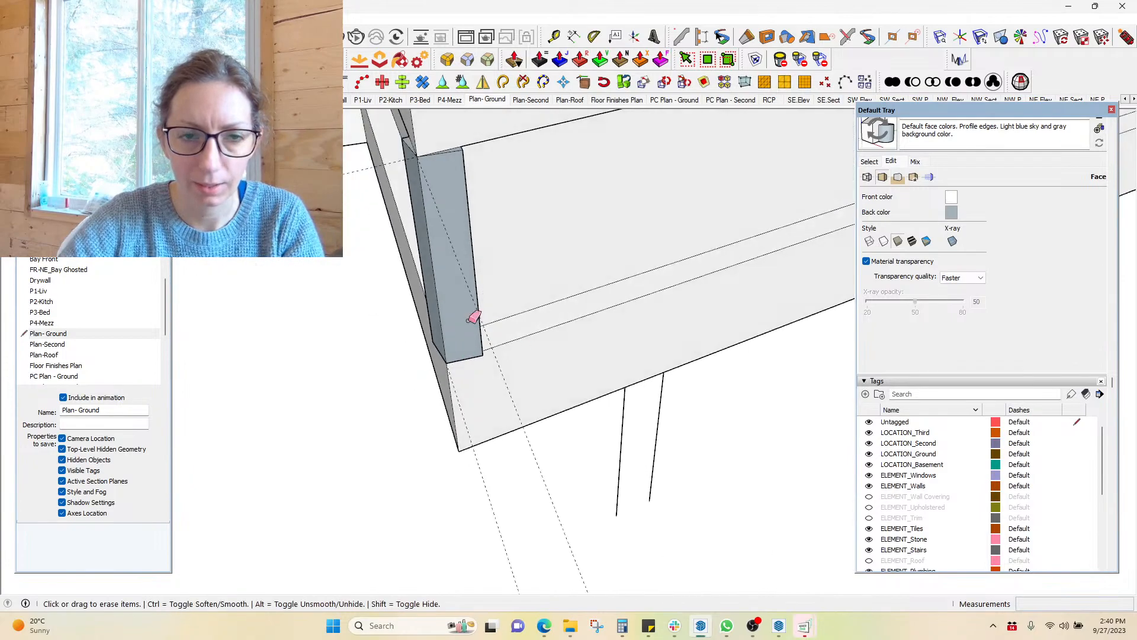
middle_click_drag(472, 318, 636, 301)
scroll(648, 333, "down", 6)
scroll(724, 336, "down", 6)
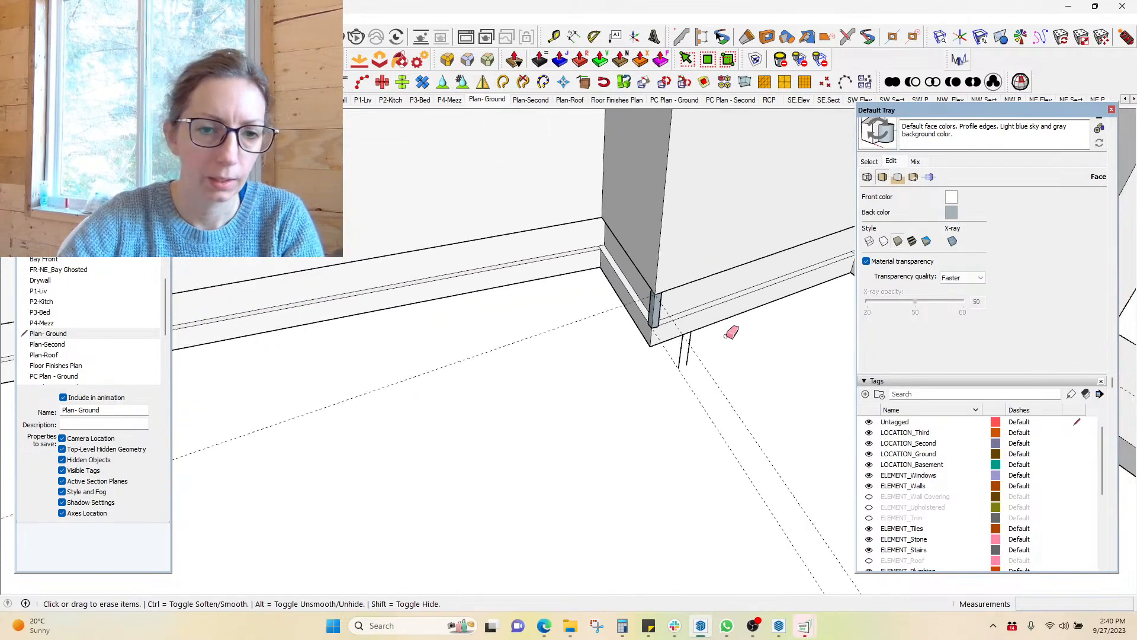
middle_click_drag(466, 442, 703, 353)
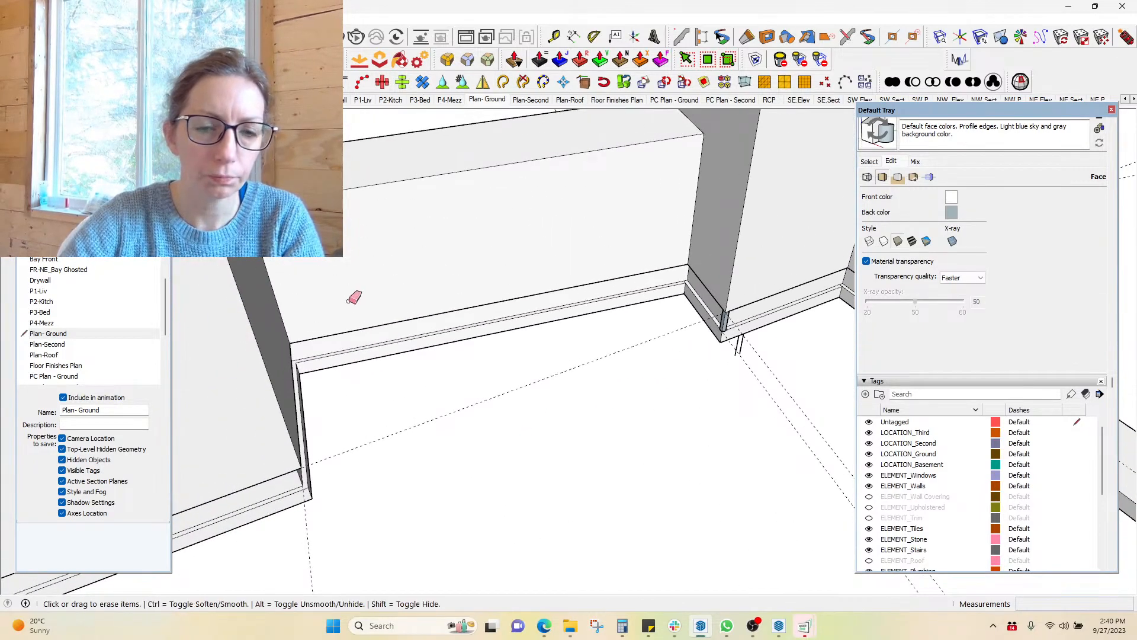
middle_click_drag(632, 297, 406, 401)
scroll(393, 396, "up", 8)
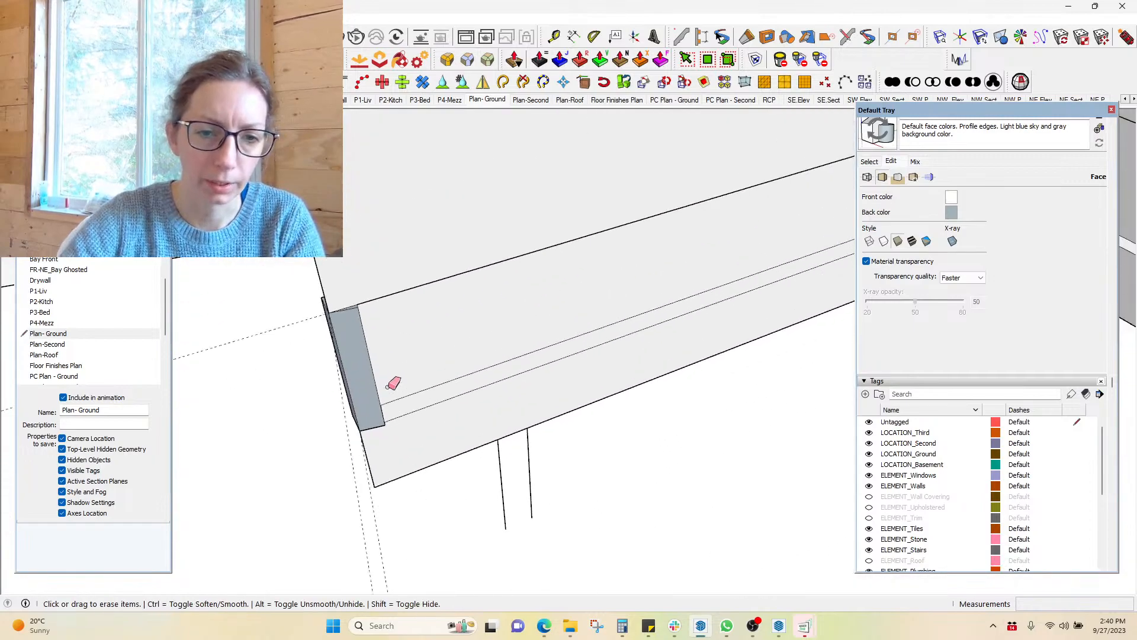
middle_click_drag(384, 388, 439, 365)
left_click(415, 376)
Start a line at the baseboard corner to close the open face
mouse_move(398, 439)
middle_mouse_down()
mouse_move(513, 353)
mouse_move(393, 170)
mouse_move(330, 333)
middle_mouse_up()
key("l")
left_click(619, 482)
mouse_move(637, 389)
middle_mouse_down()
mouse_move(629, 282)
mouse_move(610, 399)
mouse_move(593, 145)
mouse_move(609, 186)
middle_mouse_up()
Finish the vertical corner line and erase the small top face via the context menu
left_click(588, 234)
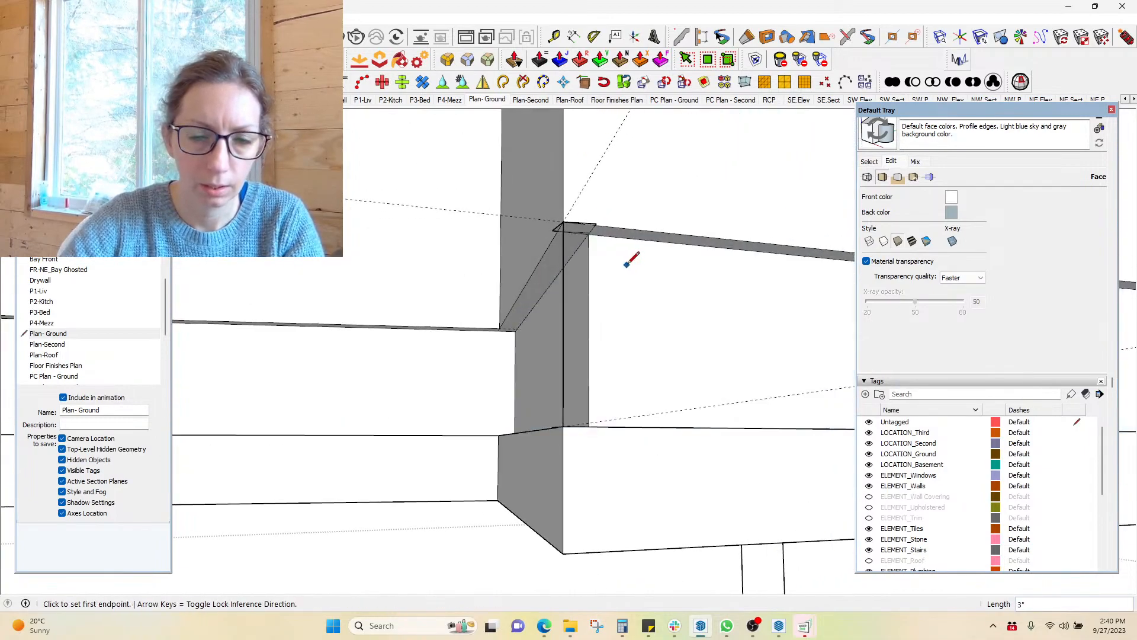
key("space")
scroll(527, 202, "up", 3)
left_click(616, 251)
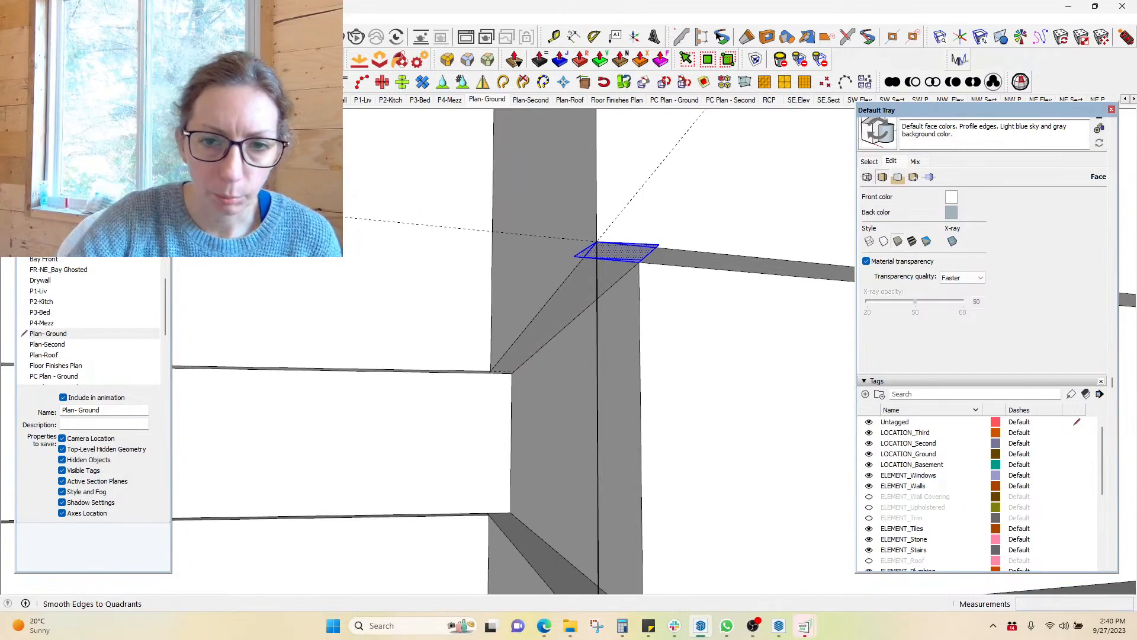
left_click(77, 20)
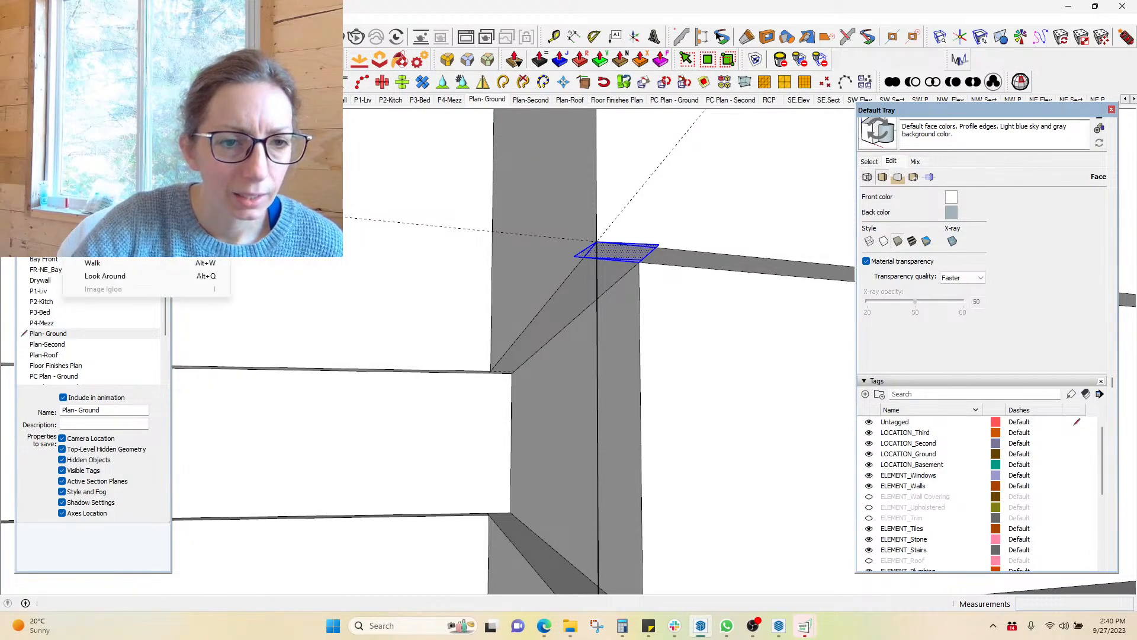
mouse_move(131, 19)
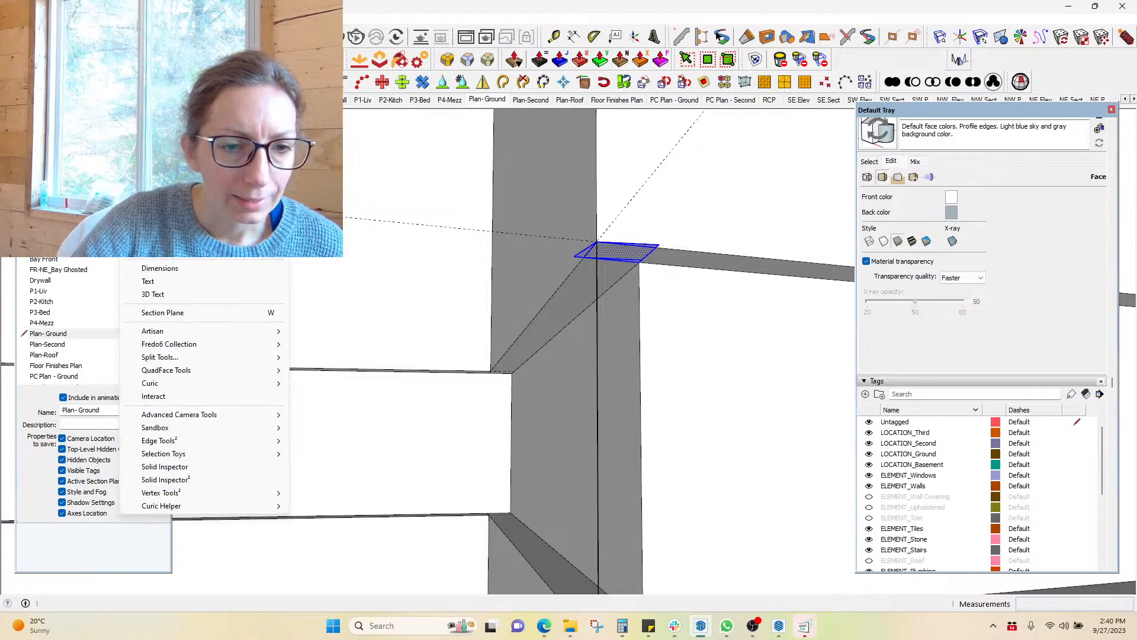
mouse_move(231, 370)
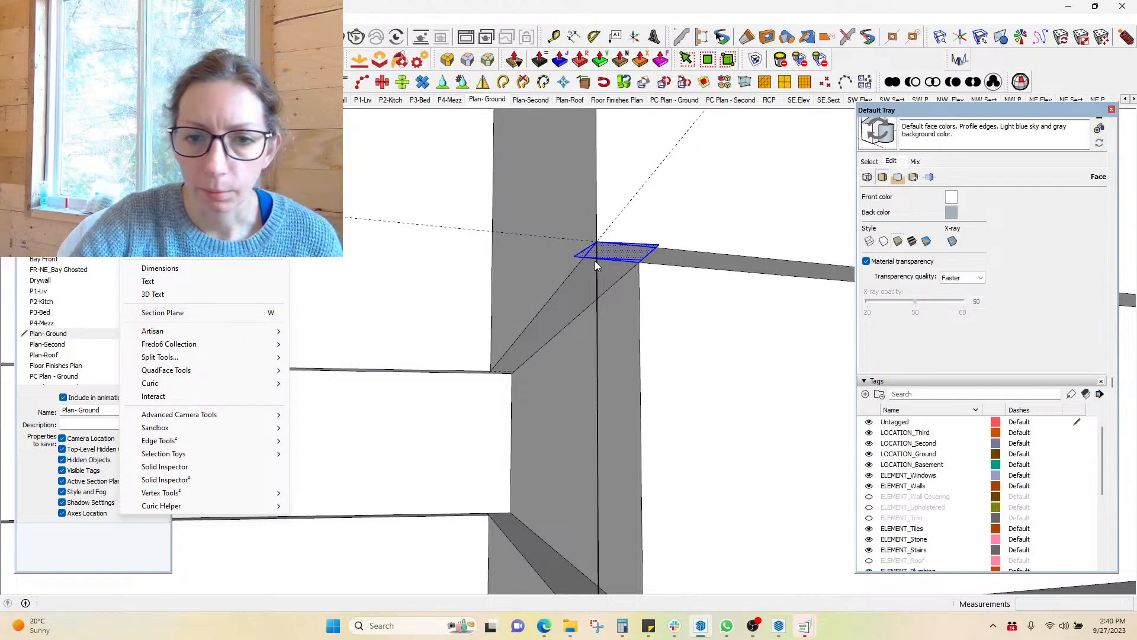
right_click(610, 256)
mouse_move(698, 578)
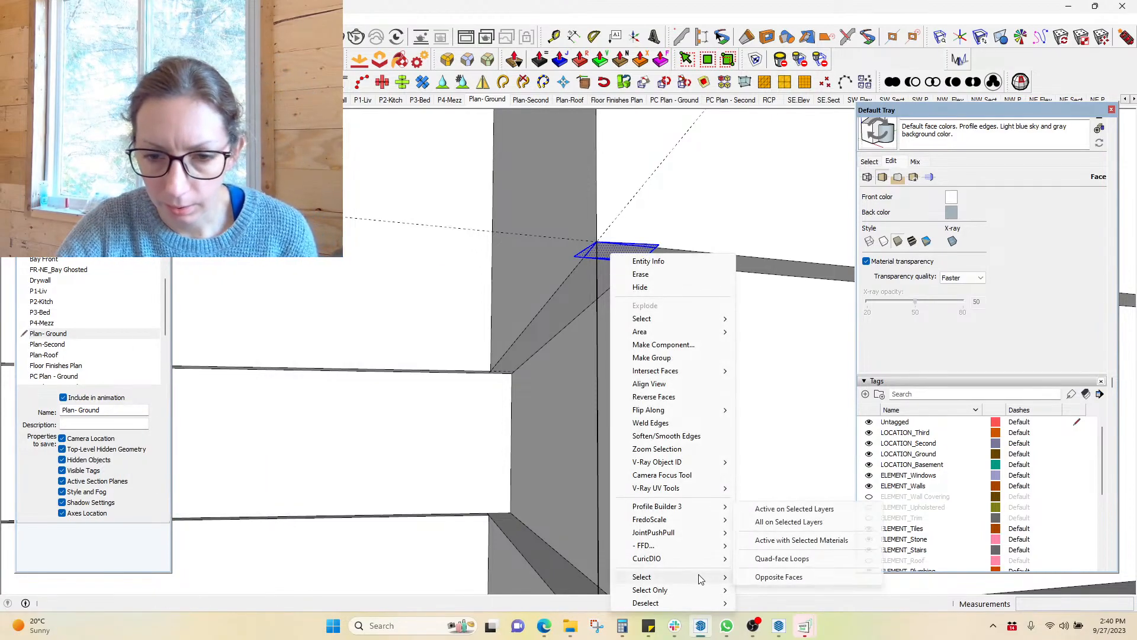
mouse_move(708, 546)
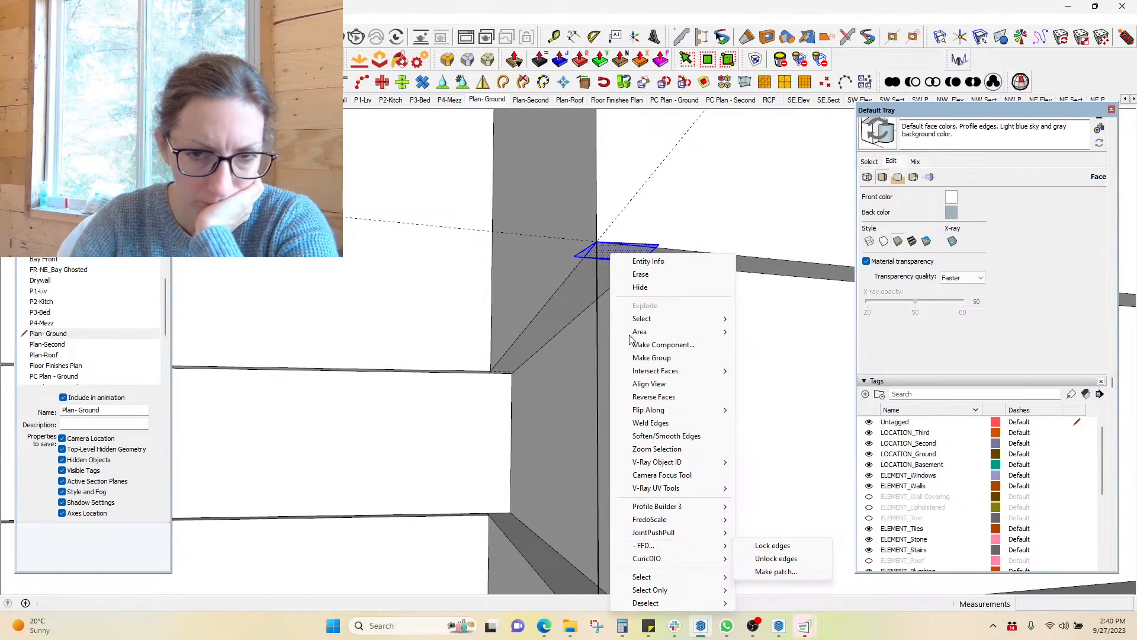
left_click(643, 274)
middle_click_drag(642, 274, 662, 200)
Erase the leftover diagonal, beam and wall-face edges around the baseboard corner
key("e")
left_click(664, 218)
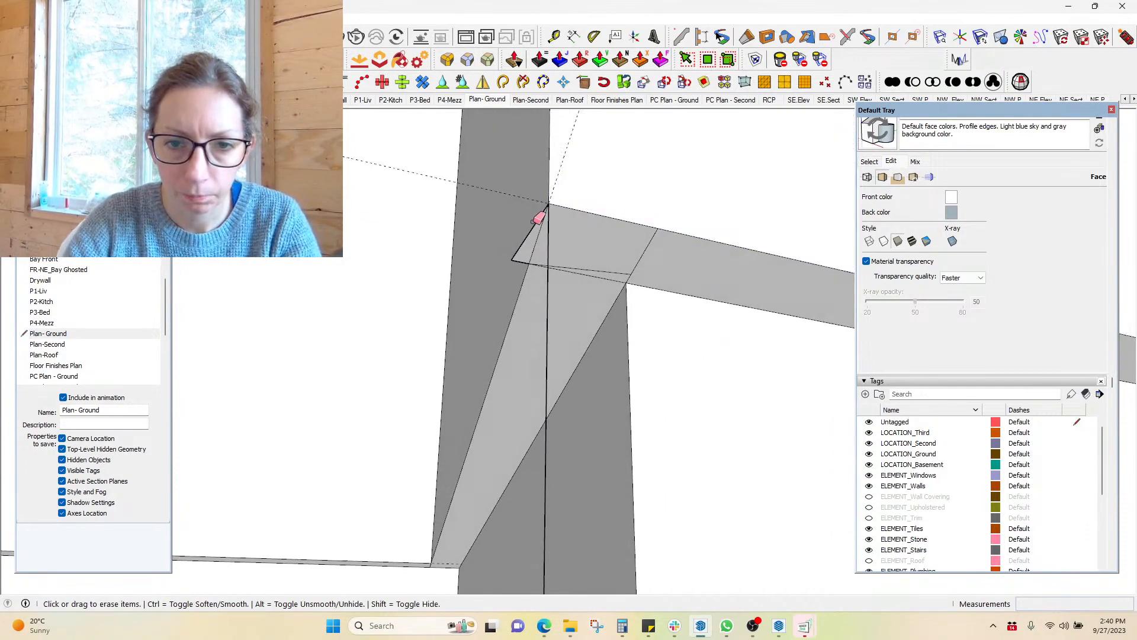
left_click_drag(516, 261, 607, 266)
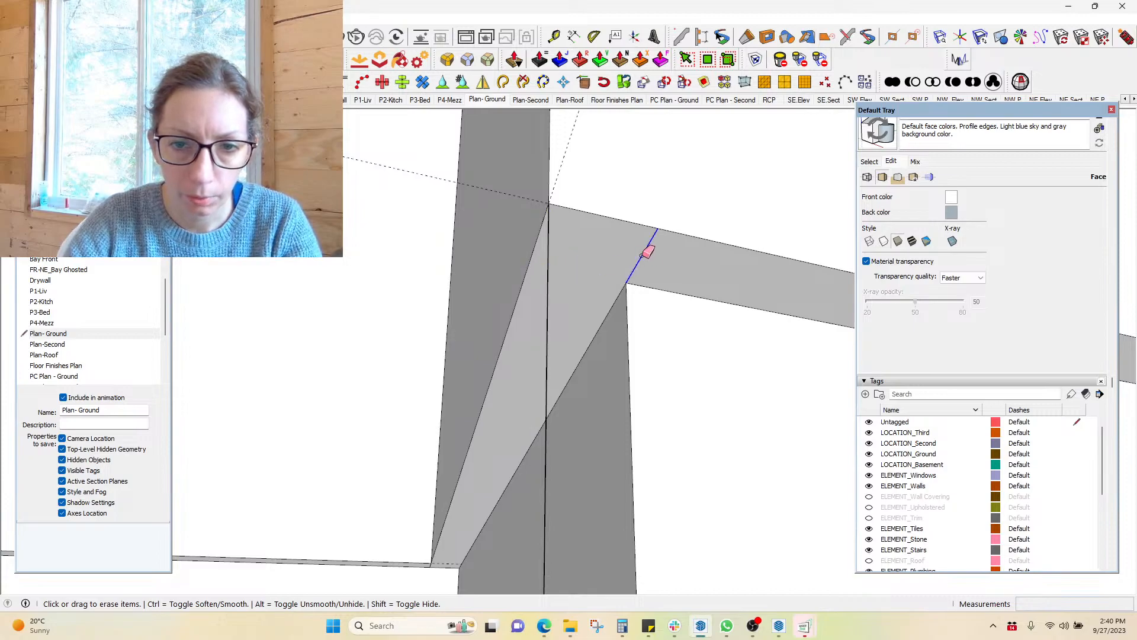
left_click(546, 268)
mouse_move(520, 208)
middle_mouse_down()
mouse_move(485, 292)
mouse_move(421, 114)
mouse_move(579, 322)
mouse_move(515, 325)
mouse_move(525, 452)
mouse_move(568, 354)
middle_mouse_up()
left_click(563, 320)
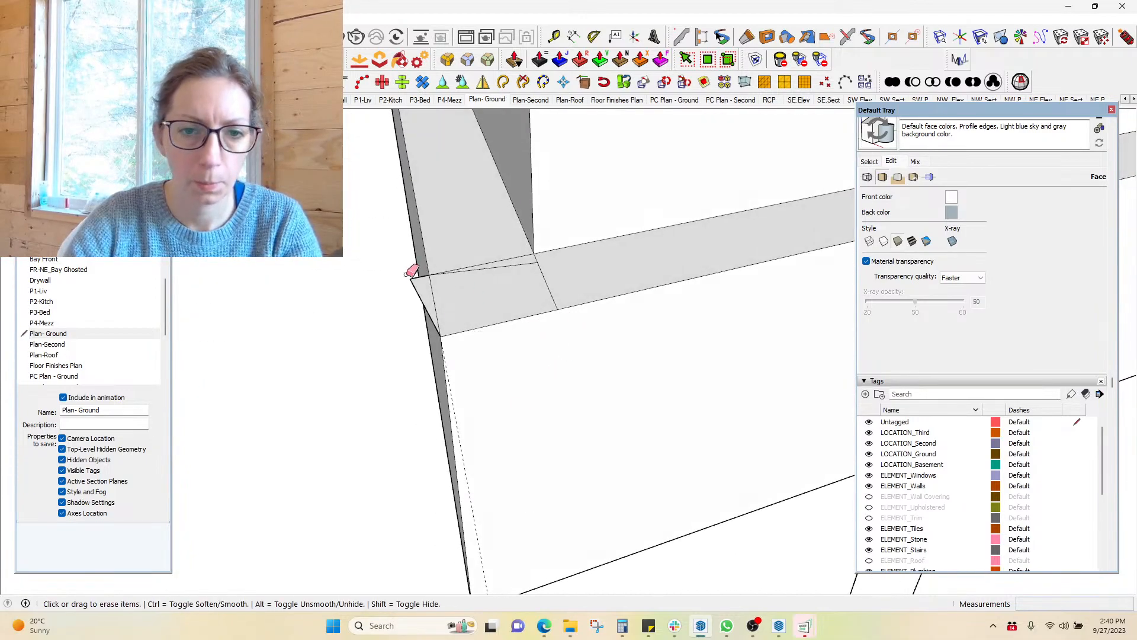
left_click(411, 278)
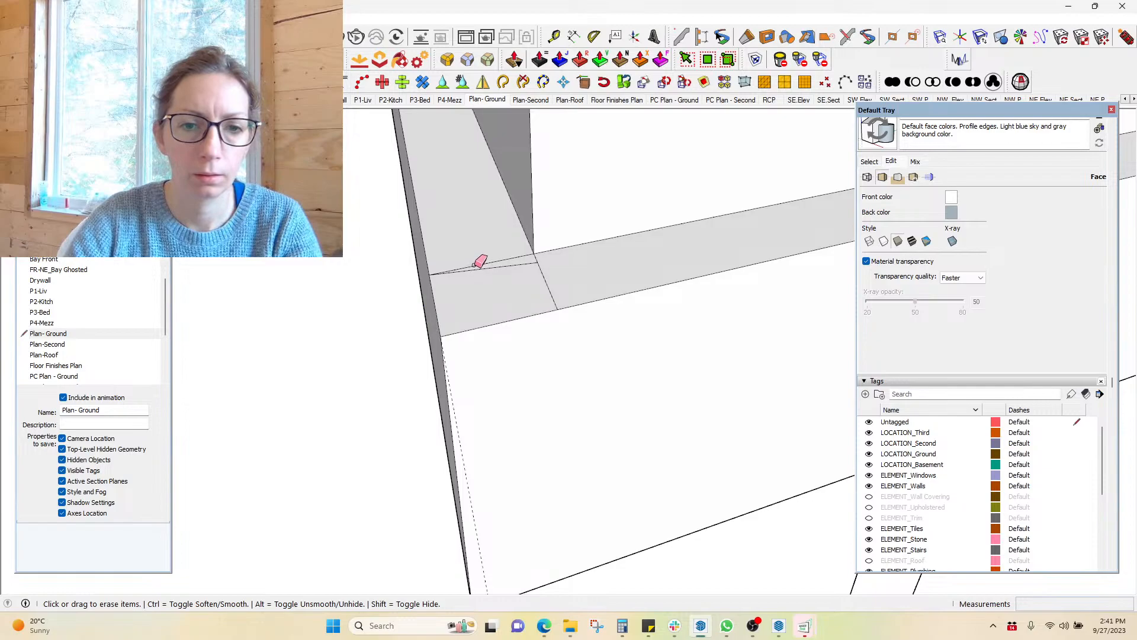
left_click(476, 269)
left_click(539, 267)
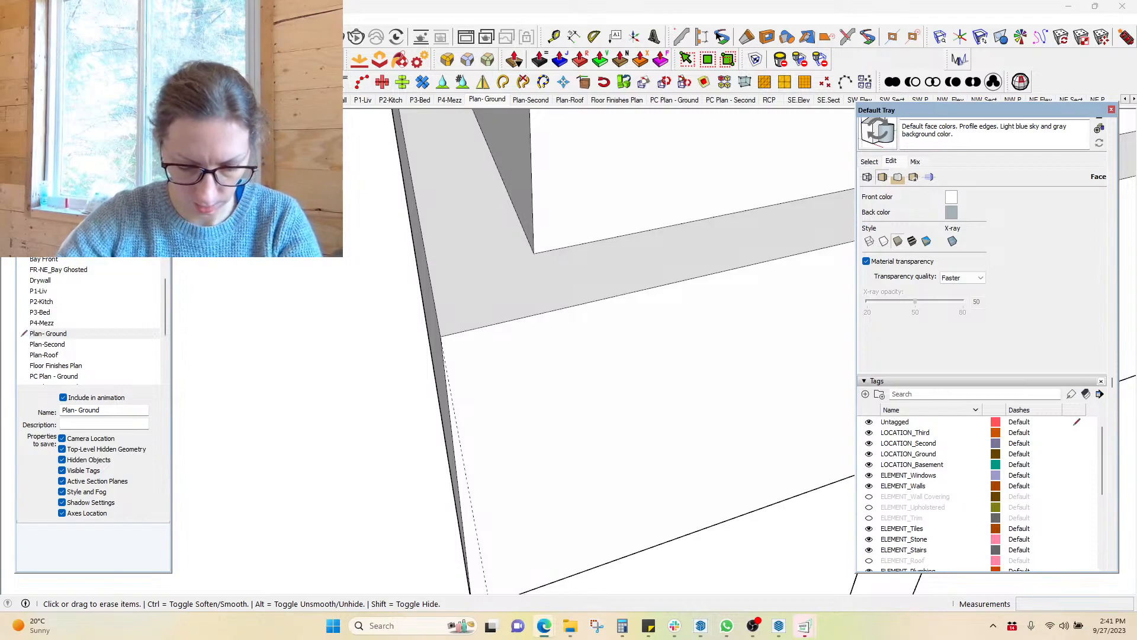
Draw a line along the sill and copy it 3" below to outline a baseboard strip
mouse_move(359, 386)
middle_mouse_down()
mouse_move(353, 421)
mouse_move(596, 450)
mouse_move(721, 386)
mouse_move(724, 317)
middle_mouse_up()
scroll(600, 289, "up", 5)
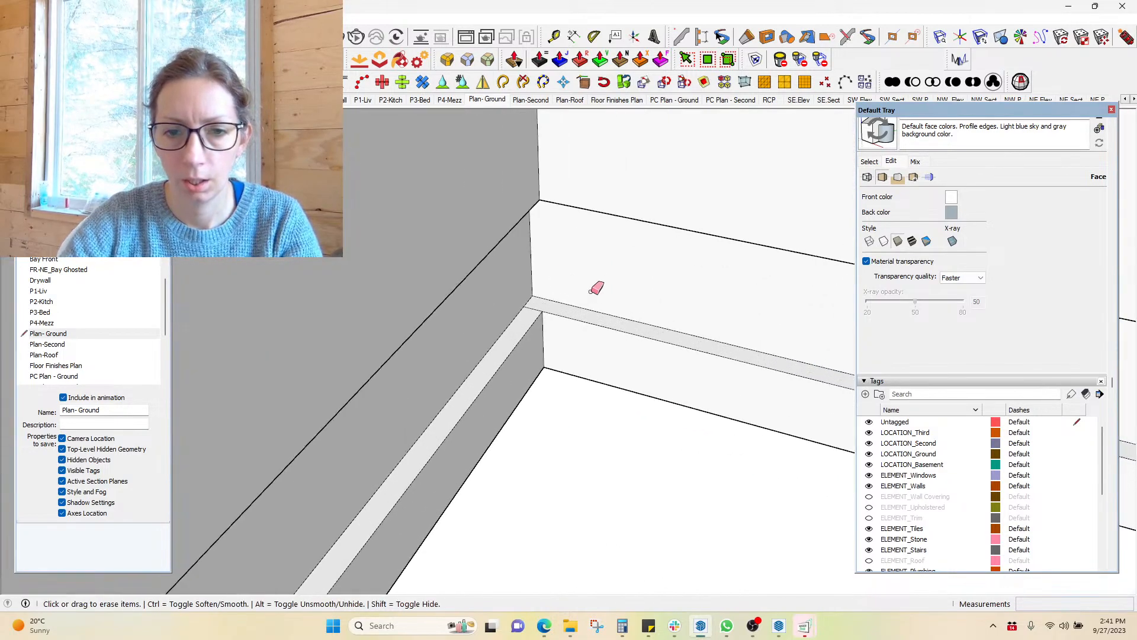
scroll(664, 395, "down", 5)
middle_click_drag(558, 363, 476, 409)
scroll(692, 360, "down", 3)
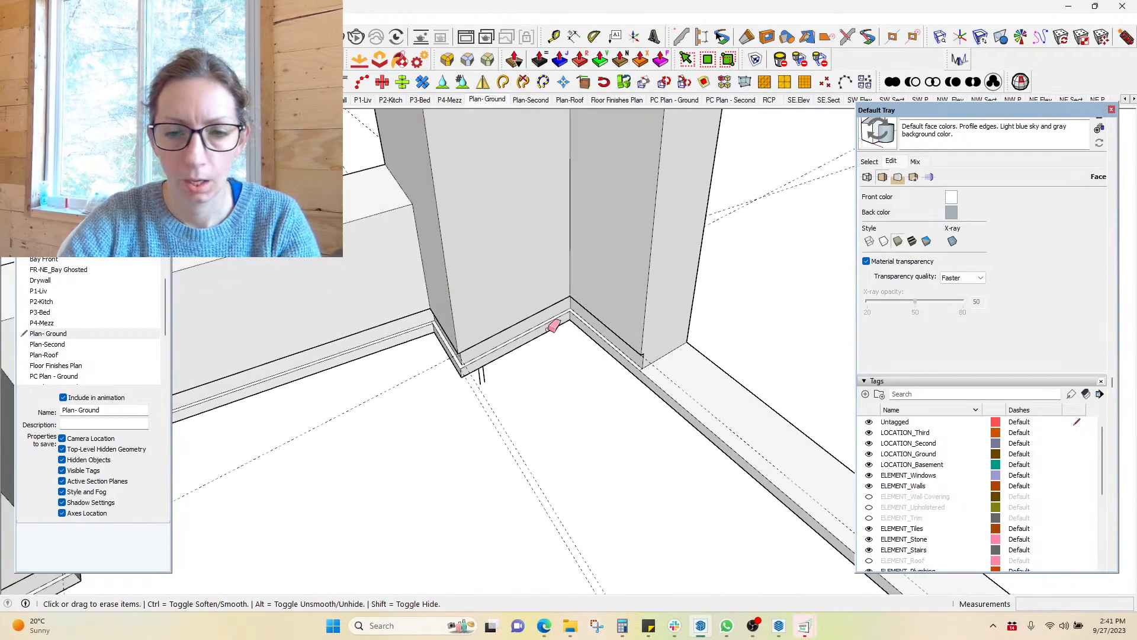
scroll(553, 325, "down", 3)
mouse_move(565, 367)
middle_mouse_down("shift")
mouse_move(459, 256)
mouse_move(278, 113)
middle_mouse_up("shift")
middle_click_drag(551, 439, 863, 340)
key("l")
left_click(360, 400)
left_click(754, 394)
key("space")
left_click(744, 397)
key("m")
key("ctrl")
left_click(754, 394)
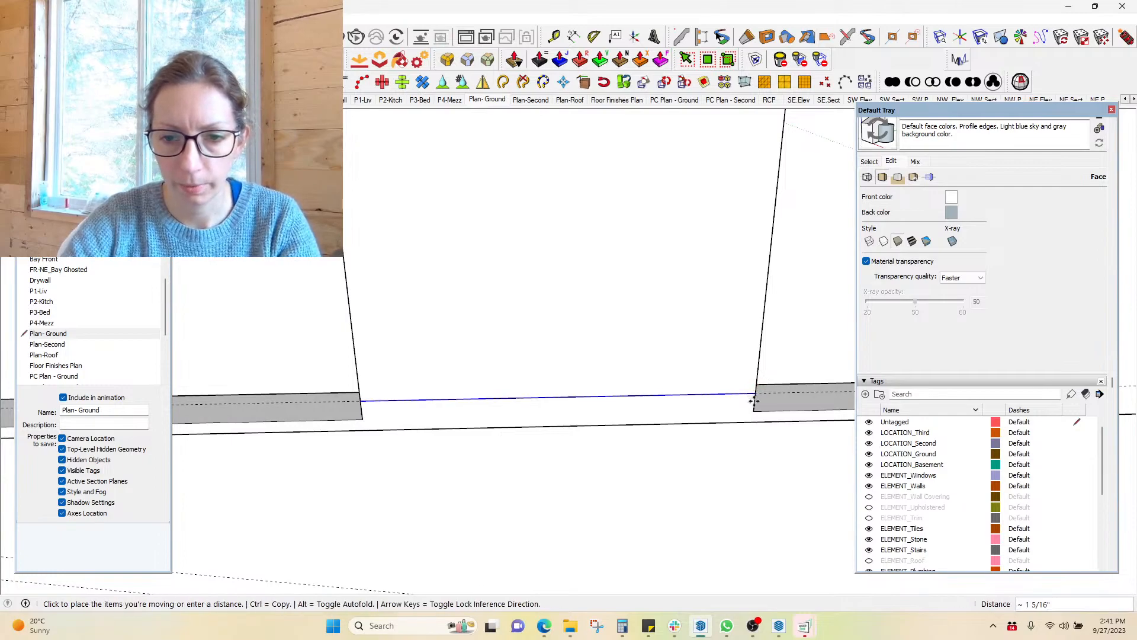
left_click(751, 408)
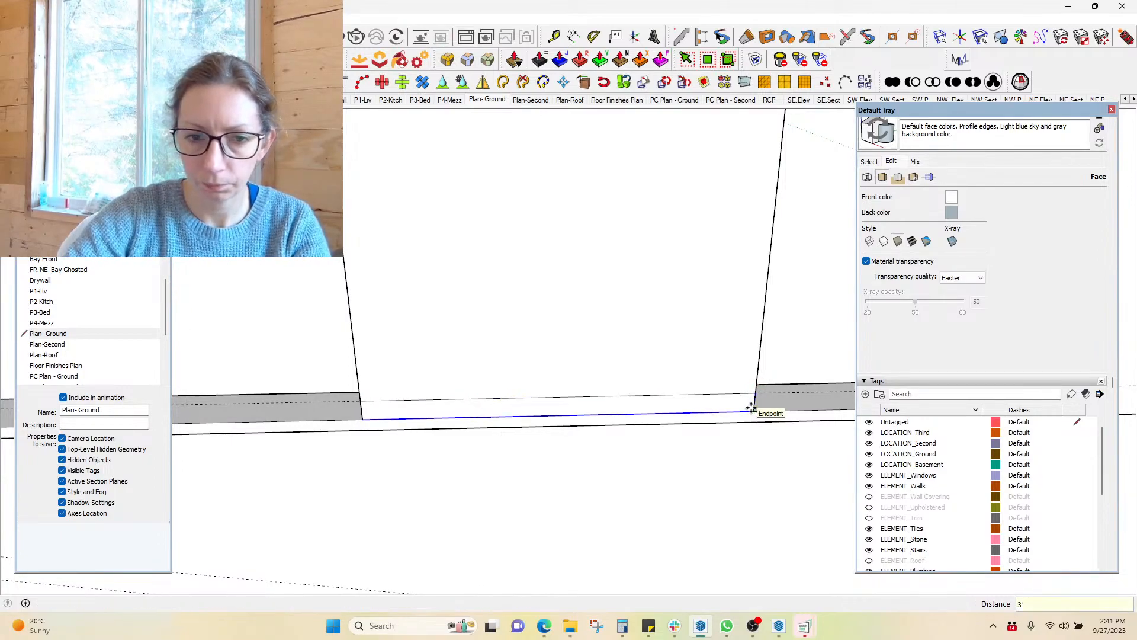
key("p")
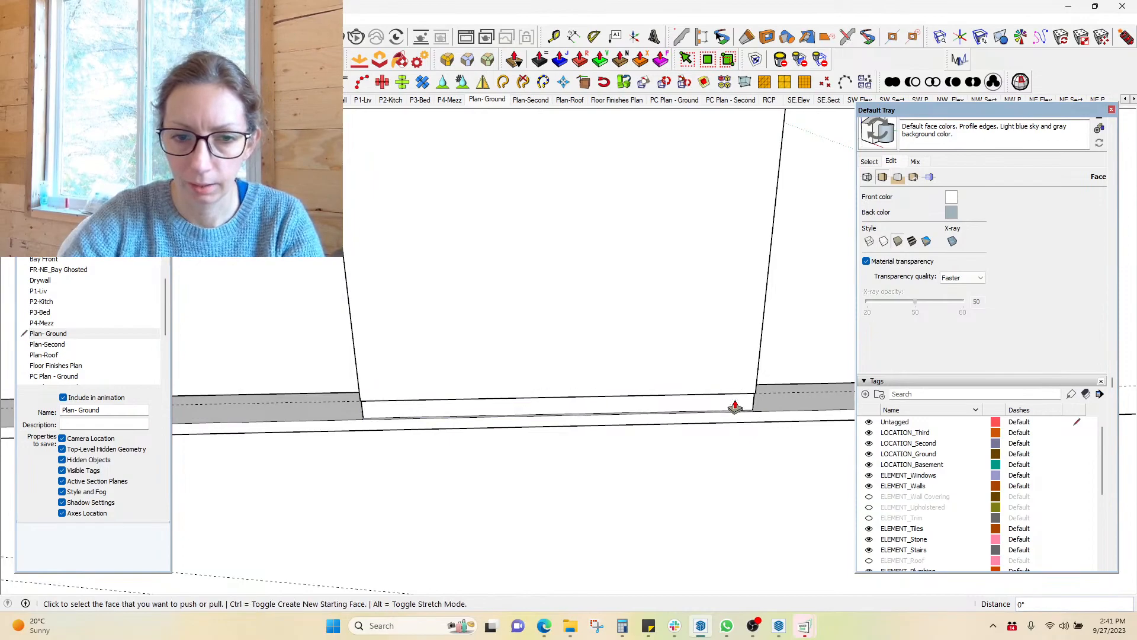
Draw a wall-base line between the wall corners and copy it 3" away to form a strip
scroll(305, 413, "down", 4)
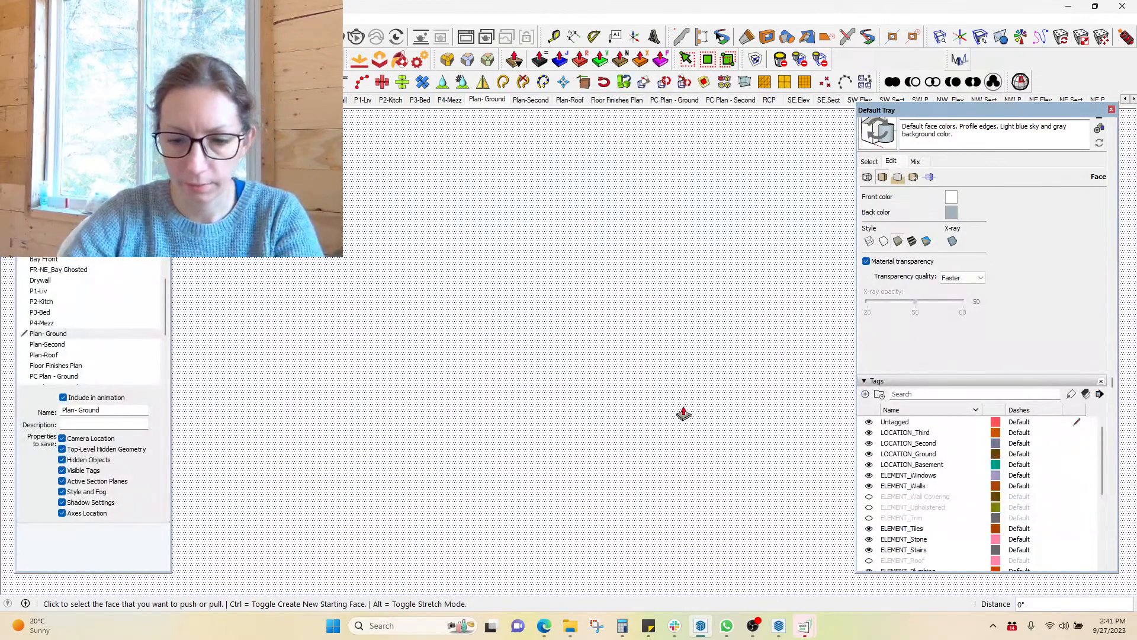
scroll(645, 319, "down", 2)
middle_click_drag(642, 322, 206, 478)
key("l")
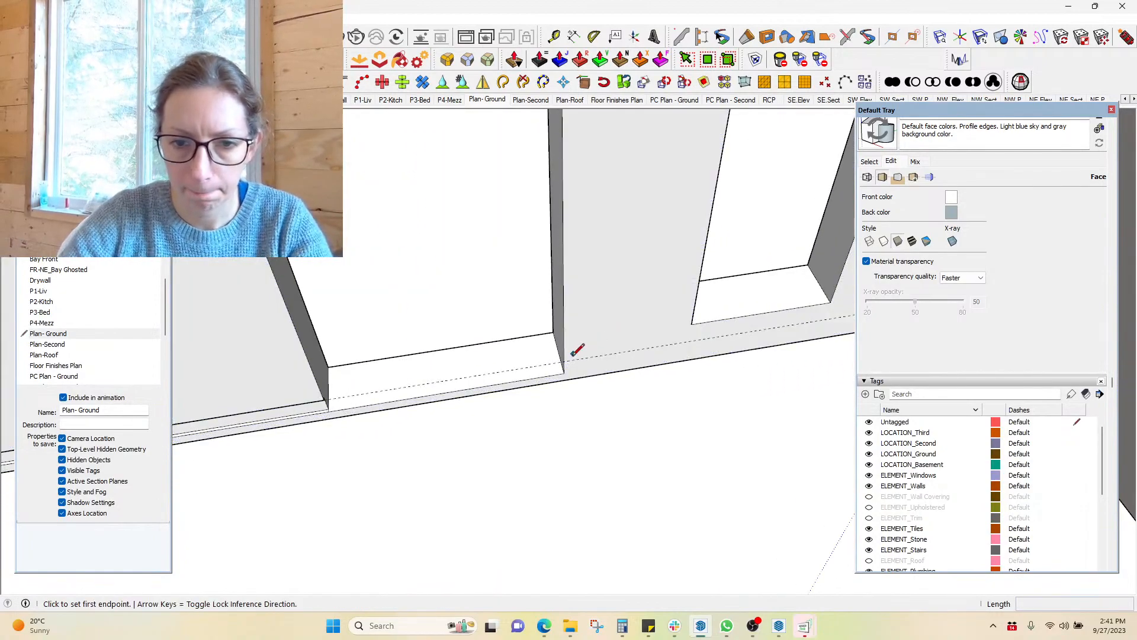
left_click(564, 361)
middle_click_drag(724, 325, 452, 330, "shift")
left_click(735, 312)
key("space")
left_click(717, 315)
key("m")
left_click(734, 312)
key("ctrl")
left_click(730, 334)
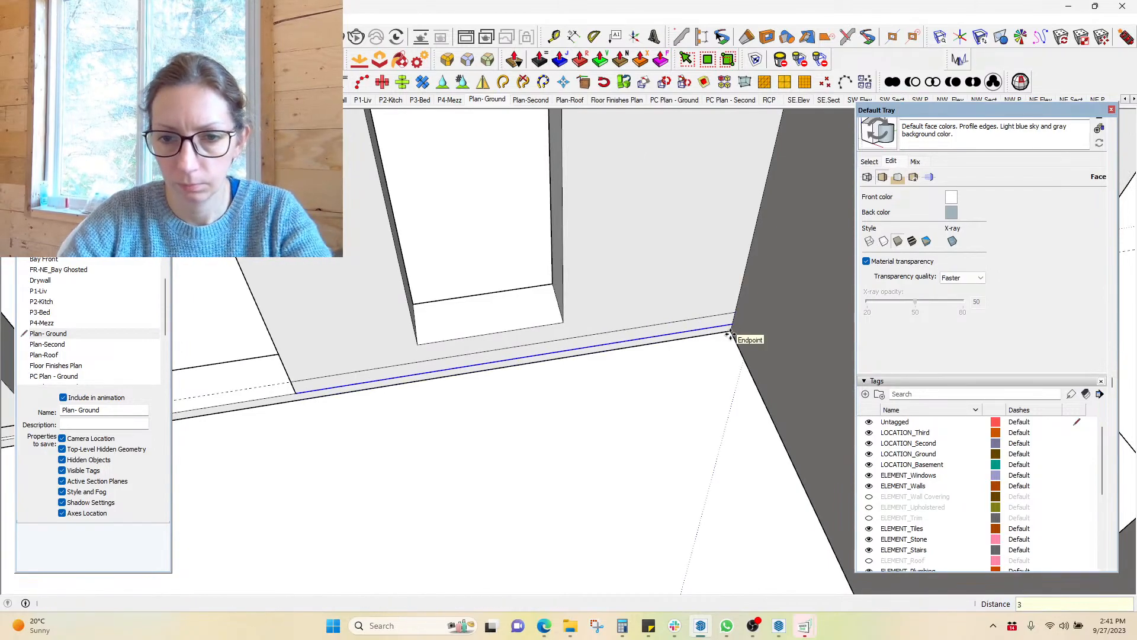
key("p")
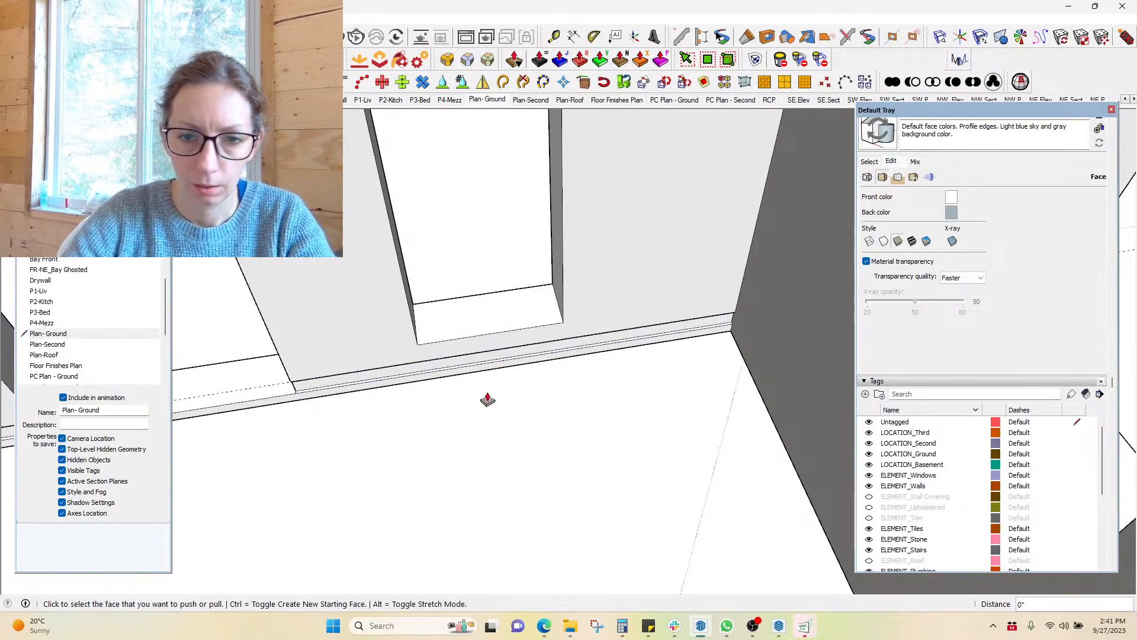
Draw new edges from the floor corner along the door casing's floor edge
middle_click_drag(472, 396, 363, 382)
middle_click_drag(694, 371, 698, 408)
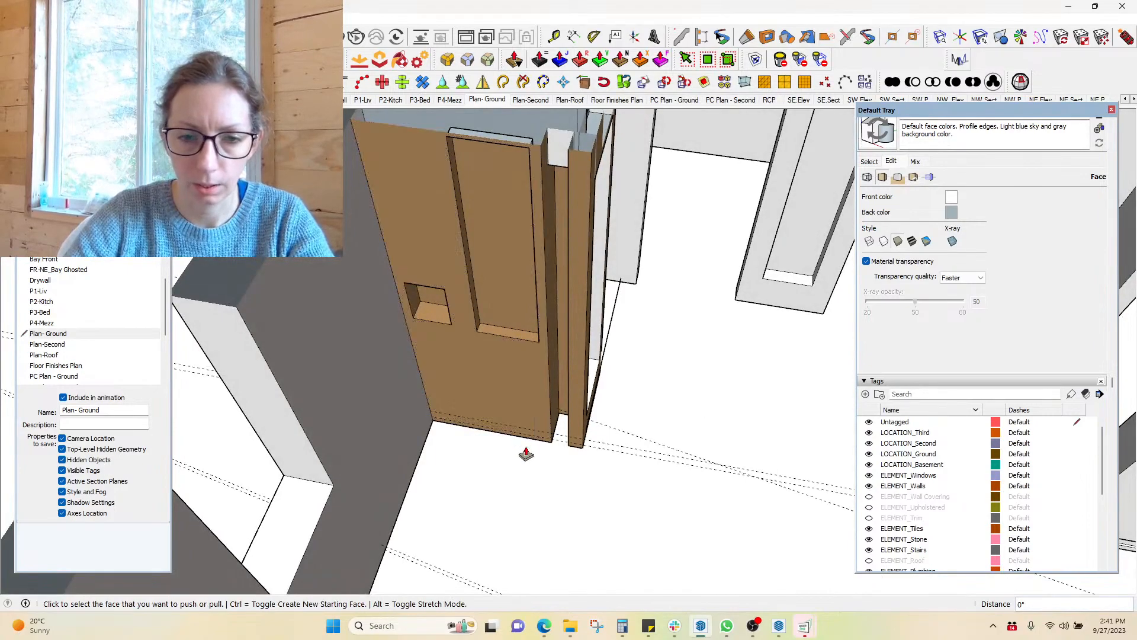
scroll(526, 453, "up", 3)
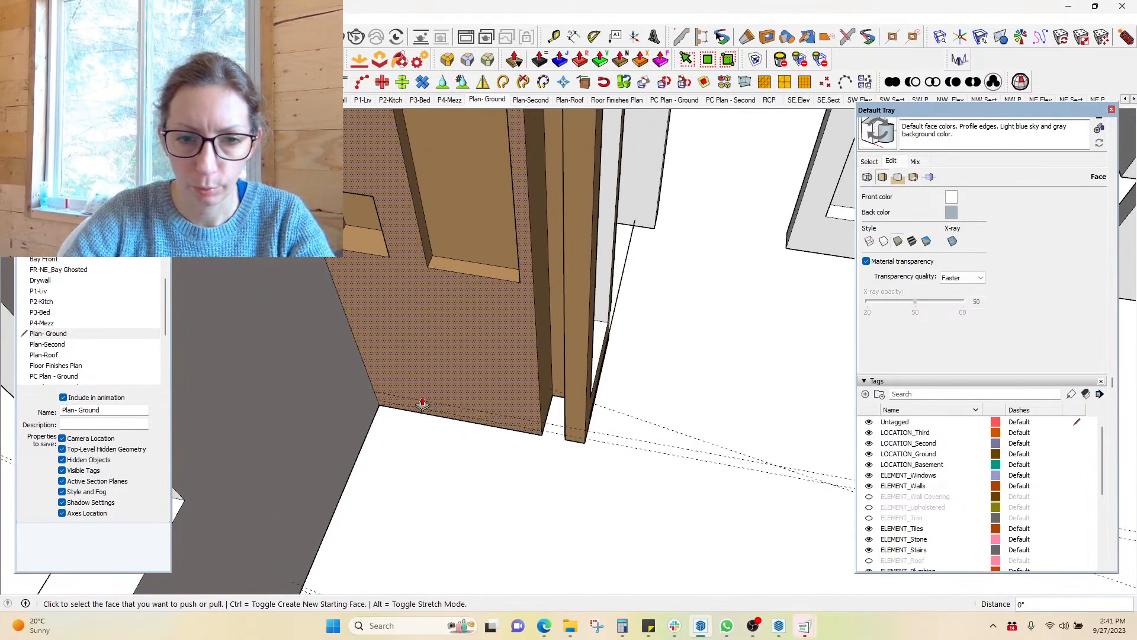
key("l")
left_click(374, 391)
left_click(541, 422)
scroll(379, 404, "up", 3)
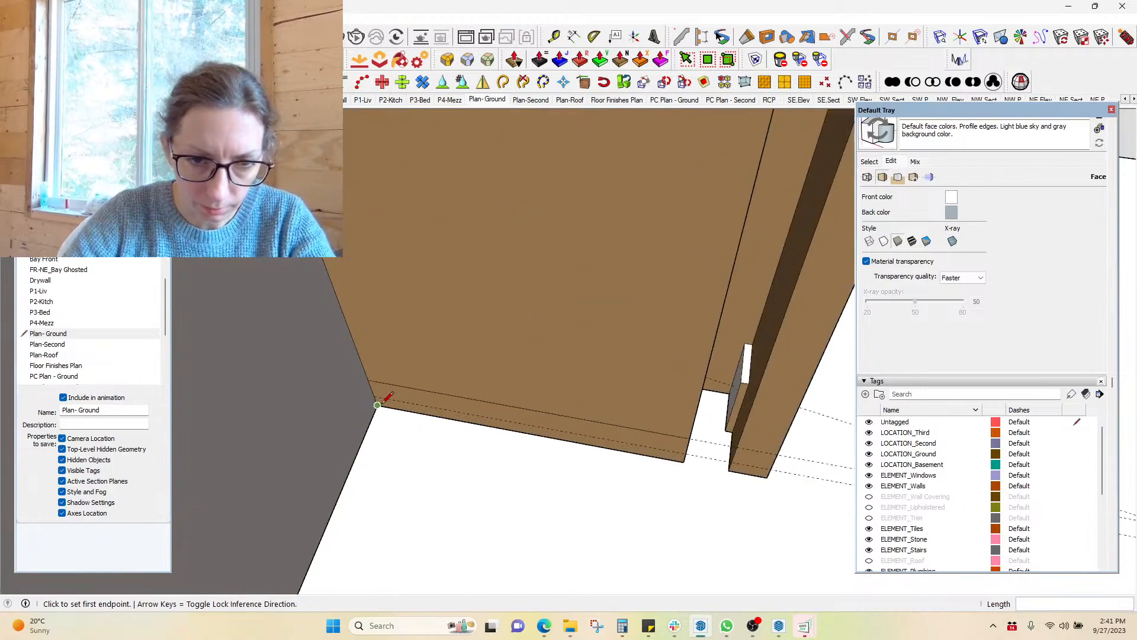
left_click(375, 396)
left_click(685, 455)
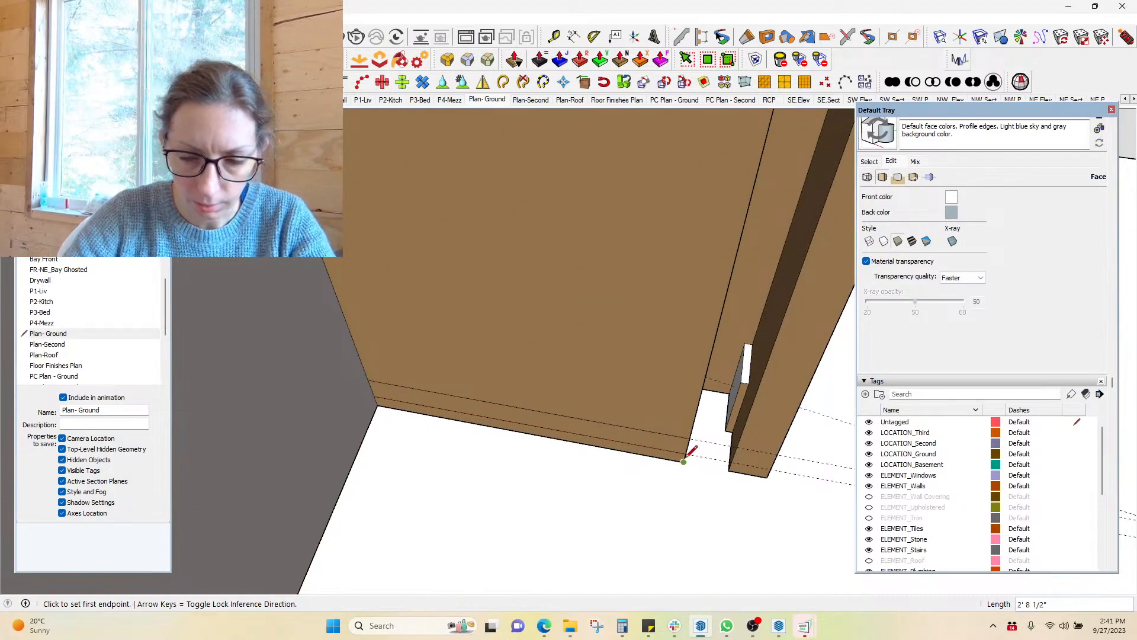
Draw edges from the intersection to the stud and across the stud's bottom, leaving the strip unpushed
left_click(737, 448)
left_click(777, 453)
left_click(731, 462)
left_click(771, 470)
key("p")
left_click(661, 447)
key("Escape")
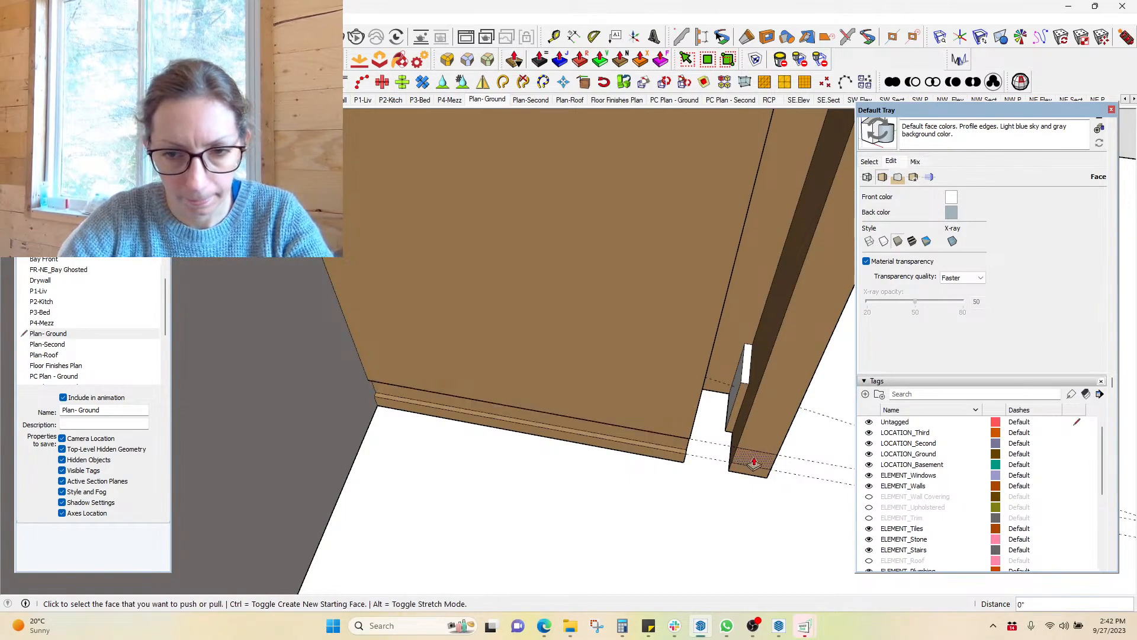
middle_click_drag(741, 462, 660, 411)
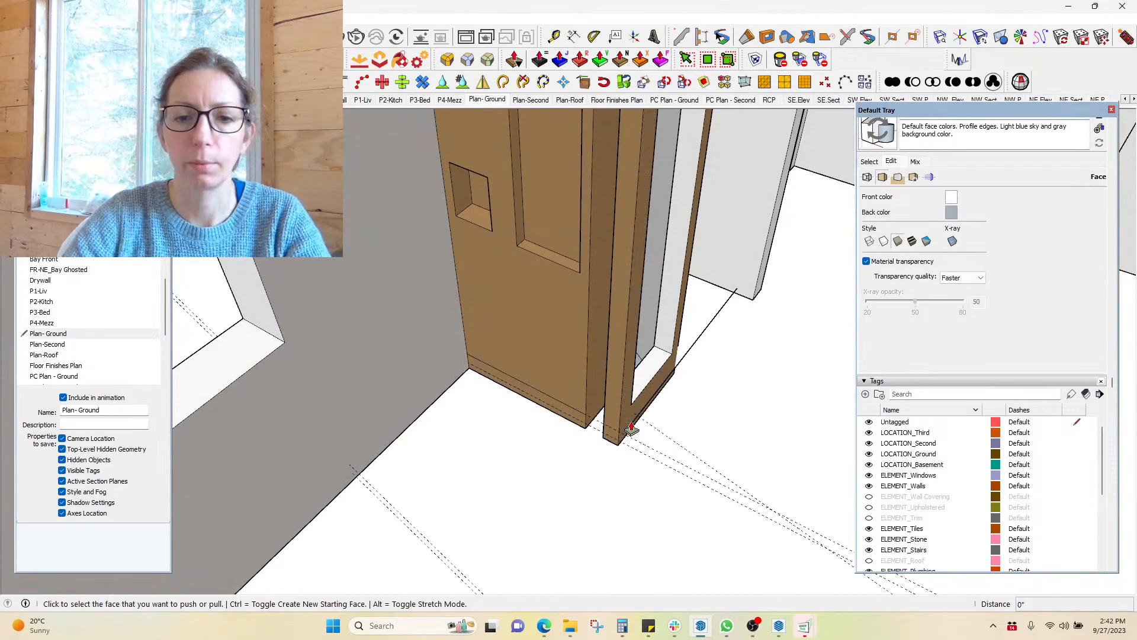
Exit the group and move the first baseboard piece snugly into the wall corner
middle_click_drag(720, 476, 365, 535)
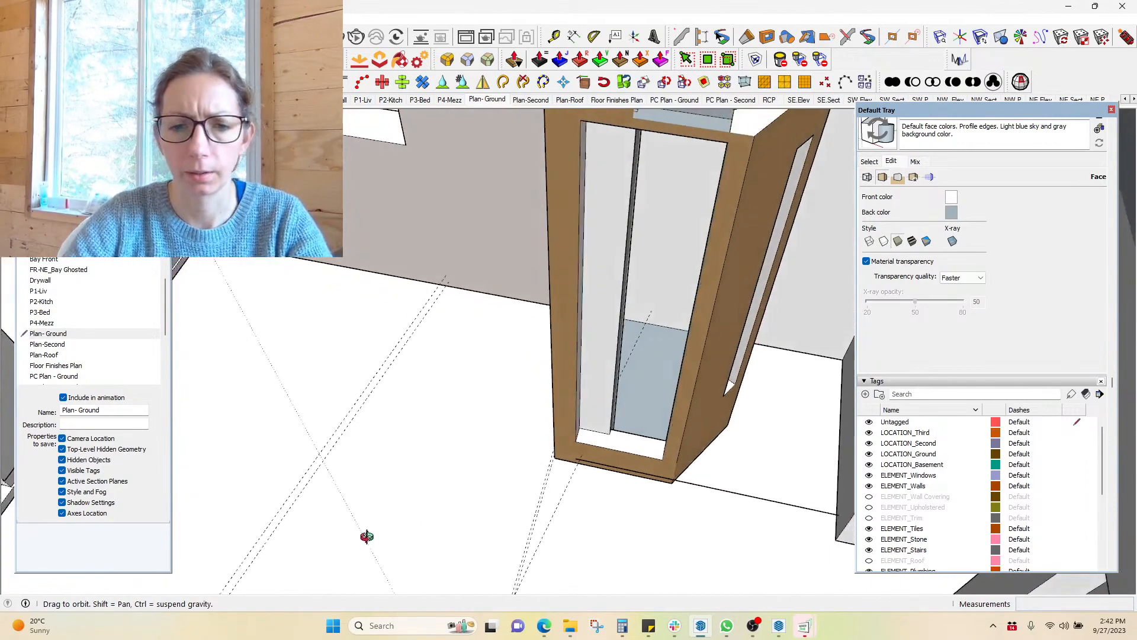
scroll(723, 533, "down", 4)
middle_click_drag(705, 514, 703, 379)
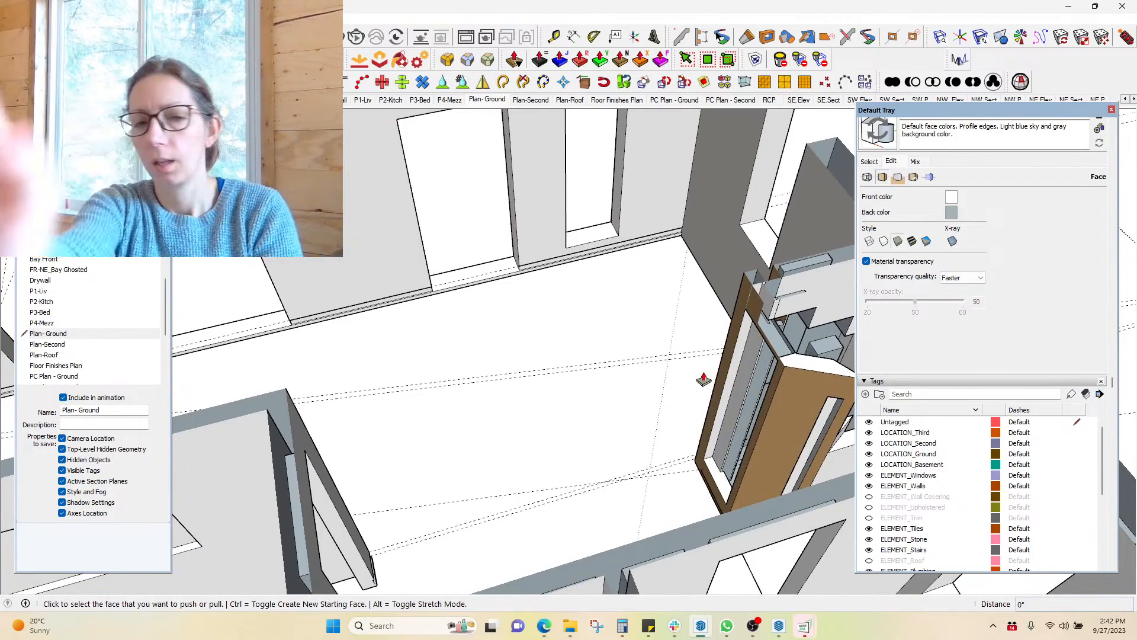
middle_click_drag(704, 379, 687, 357)
key("space")
key("Escape")
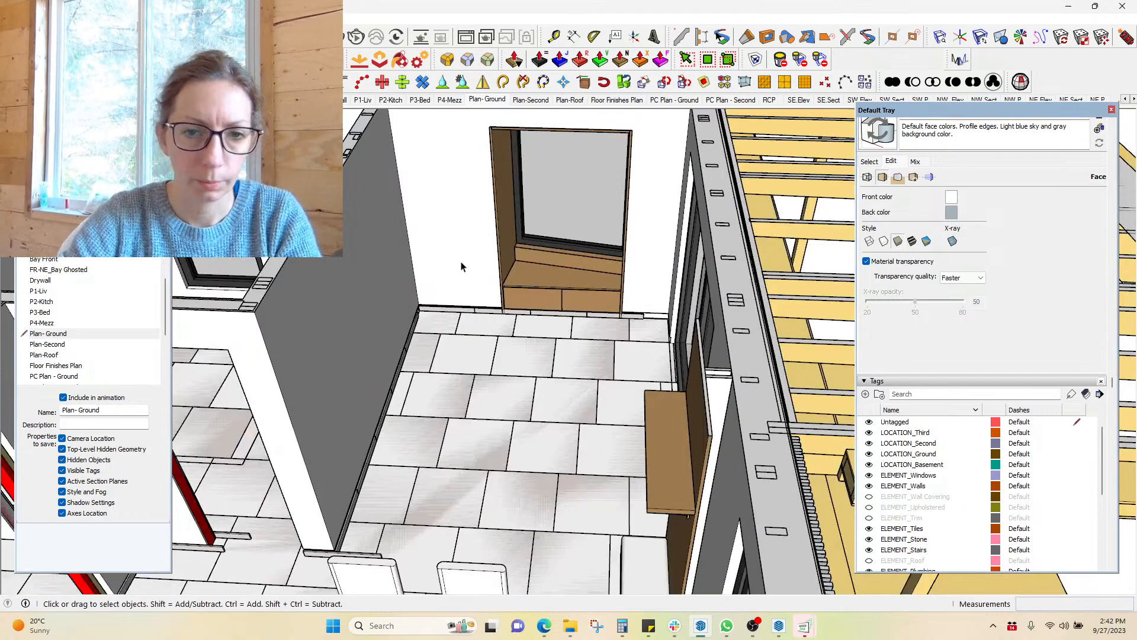
scroll(482, 318, "up", 5)
middle_click_drag(500, 367, 544, 350)
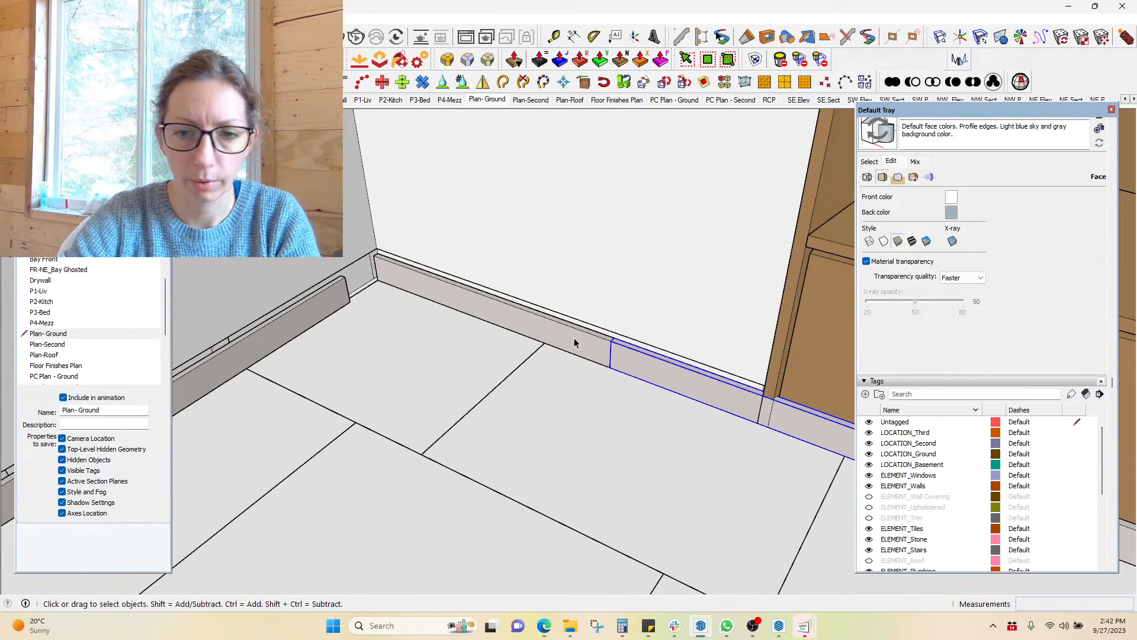
scroll(373, 253, "up", 4)
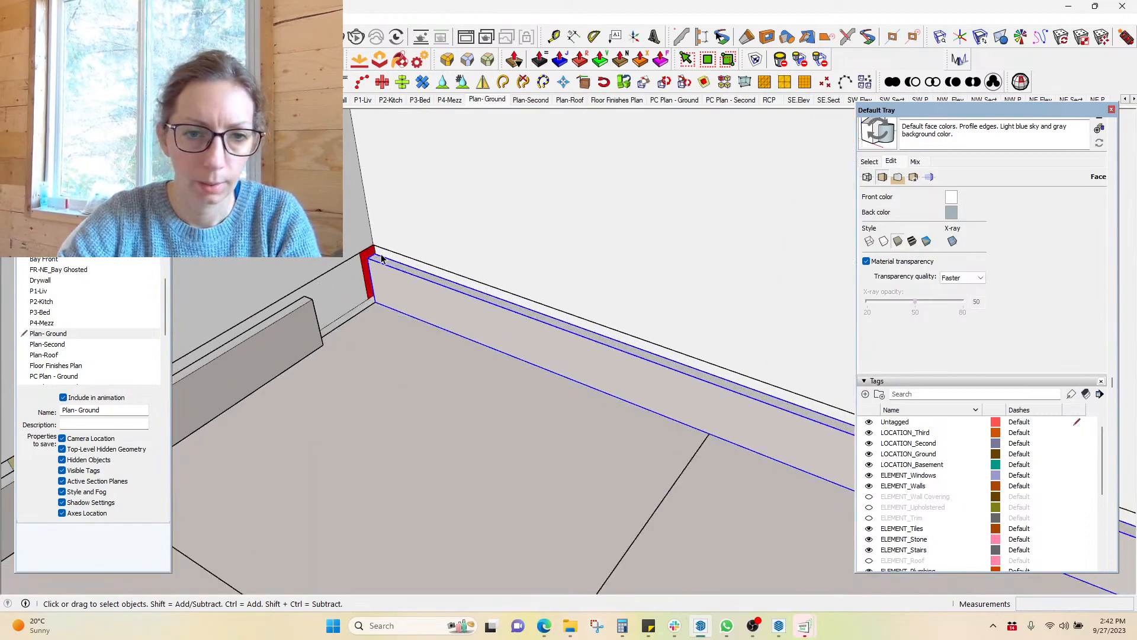
key("m")
left_click(373, 254)
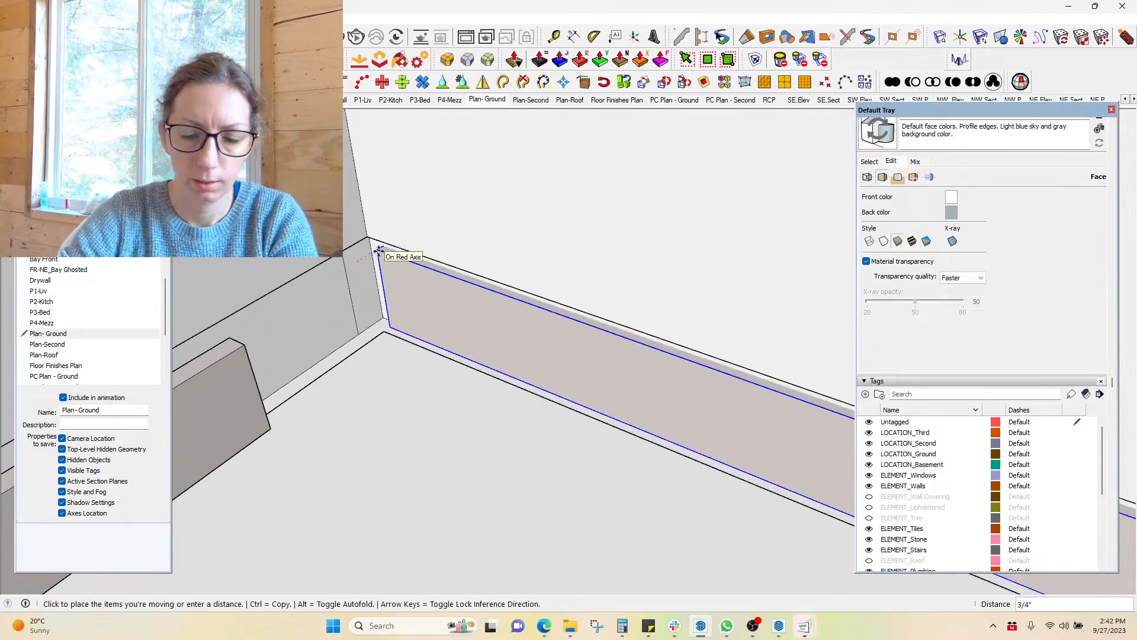
left_click(377, 253)
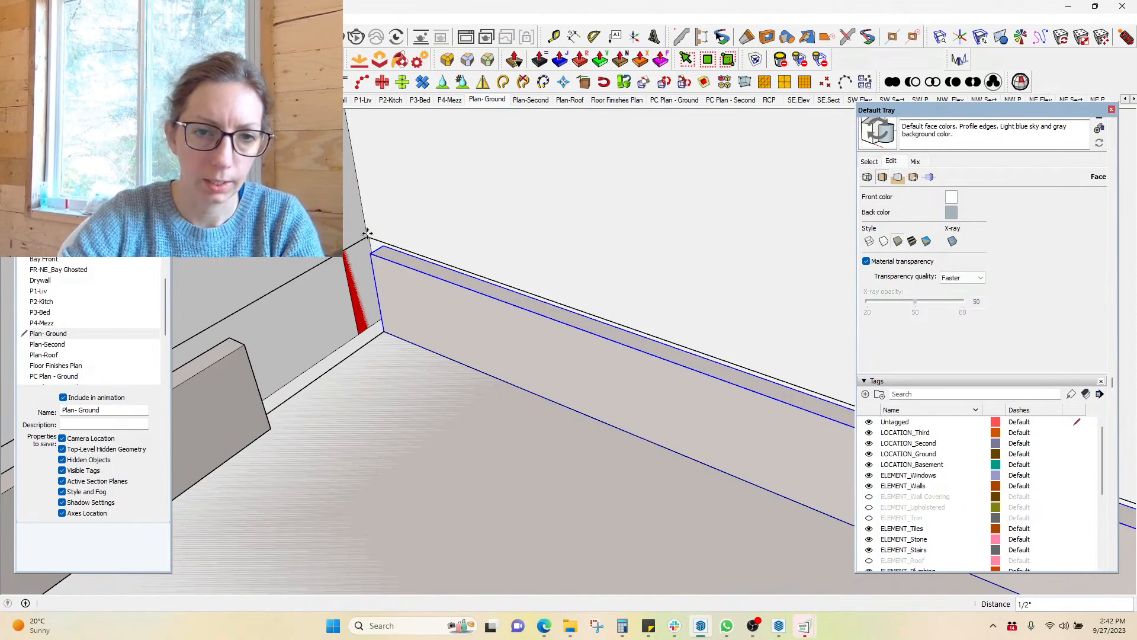
Move the left baseboard along the wall so its end meets the wall corner
scroll(677, 407, "down", 2)
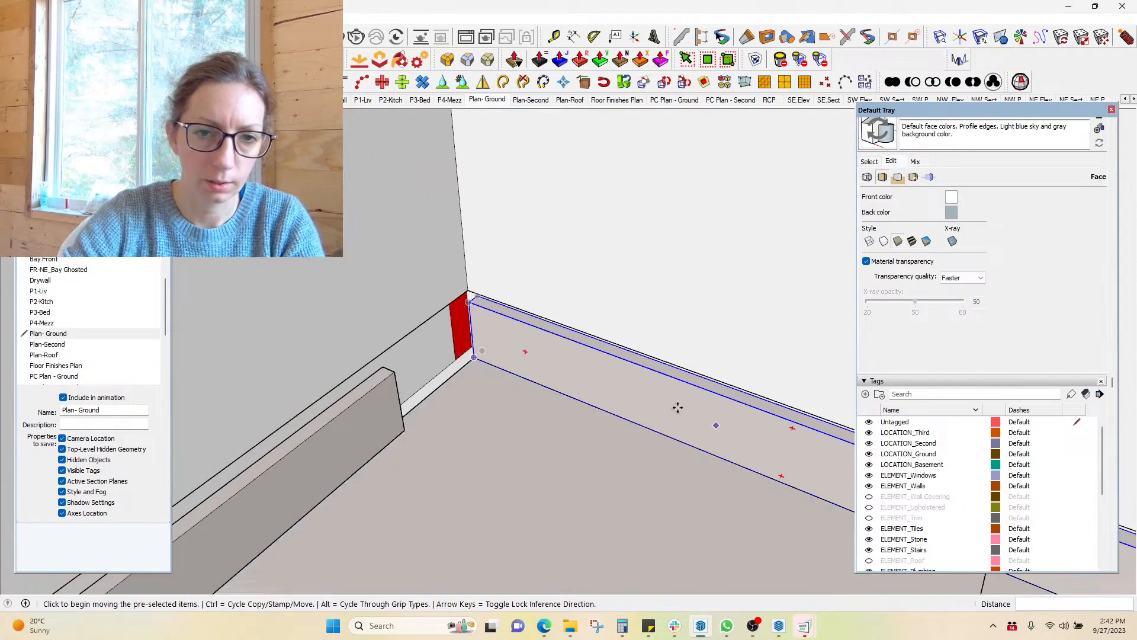
middle_click_drag(677, 406, 469, 454)
middle_click_drag(647, 360, 766, 277, "shift")
middle_click_drag(314, 520, 694, 116, "shift")
scroll(662, 261, "down", 4)
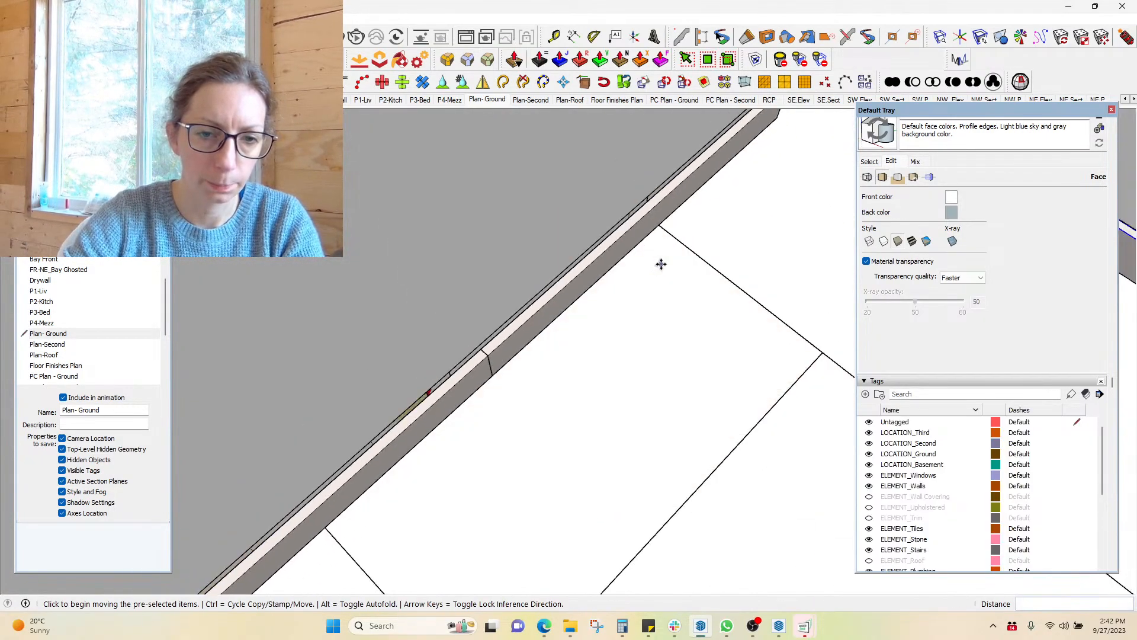
middle_click_drag(554, 365, 776, 95, "shift")
scroll(665, 375, "down", 5)
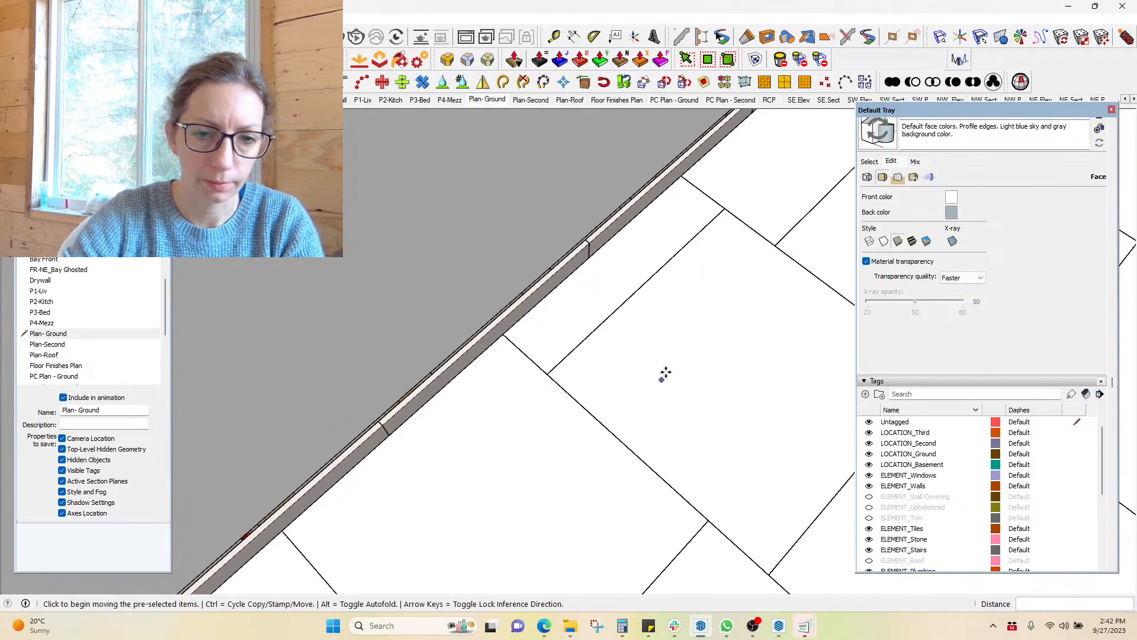
middle_click_drag(675, 360, 608, 374, "shift")
key("space")
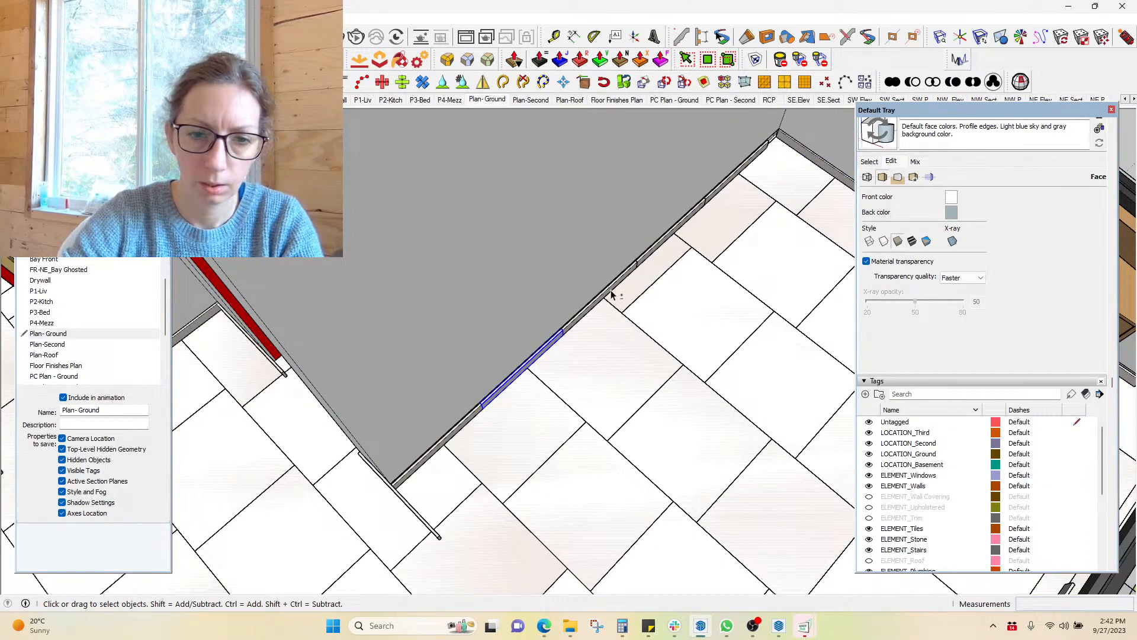
middle_click_drag(464, 393, 465, 372)
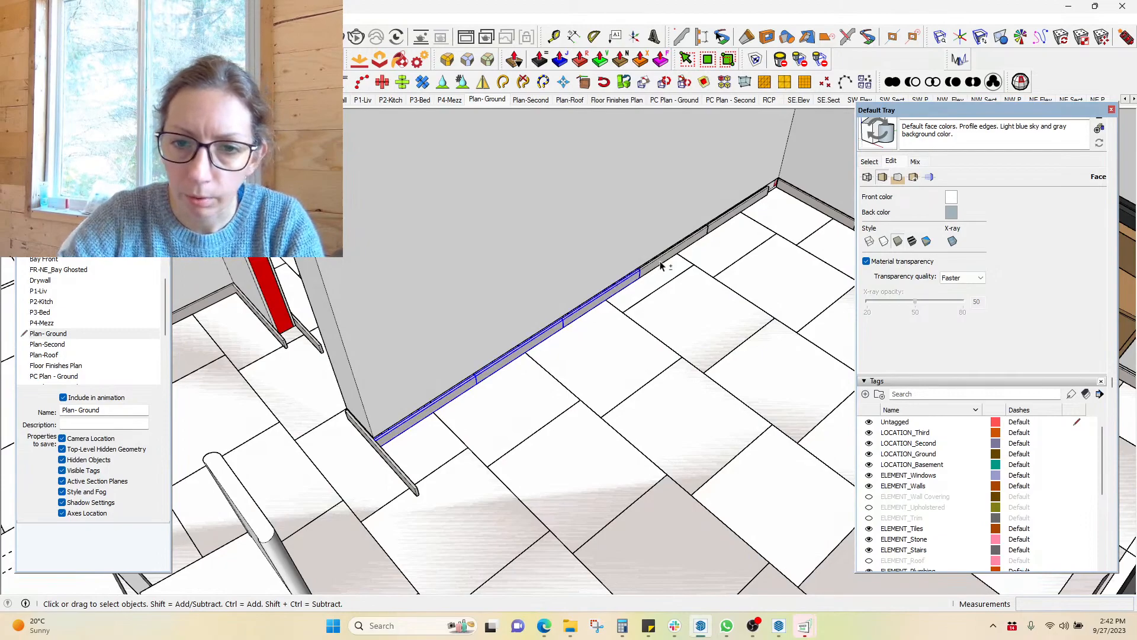
scroll(800, 188, "up", 5)
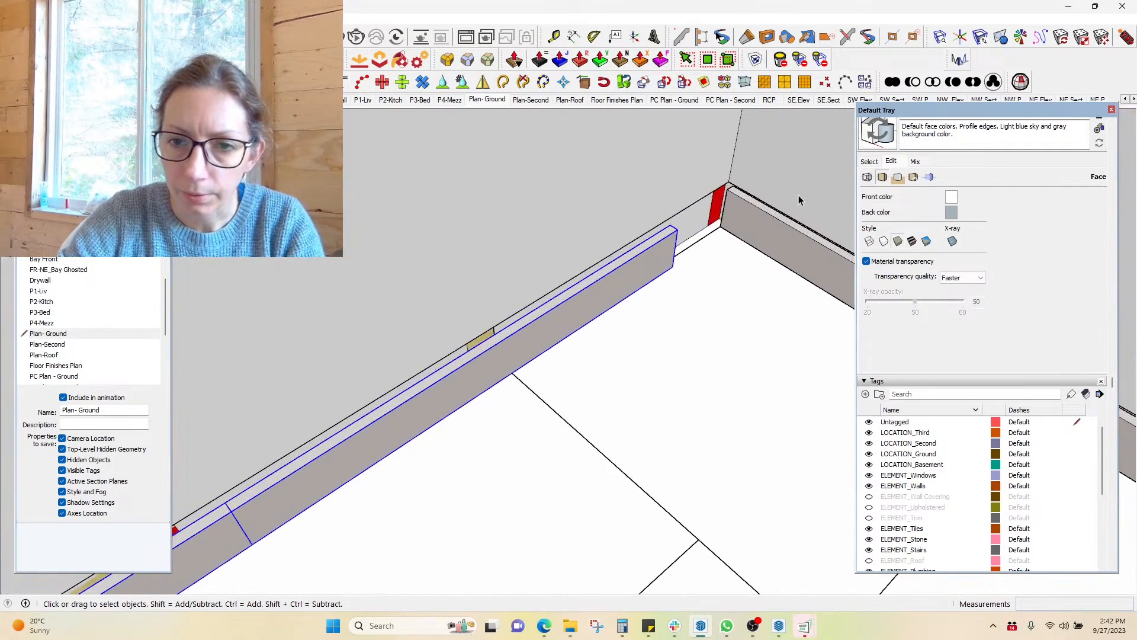
key("m")
left_click(647, 238)
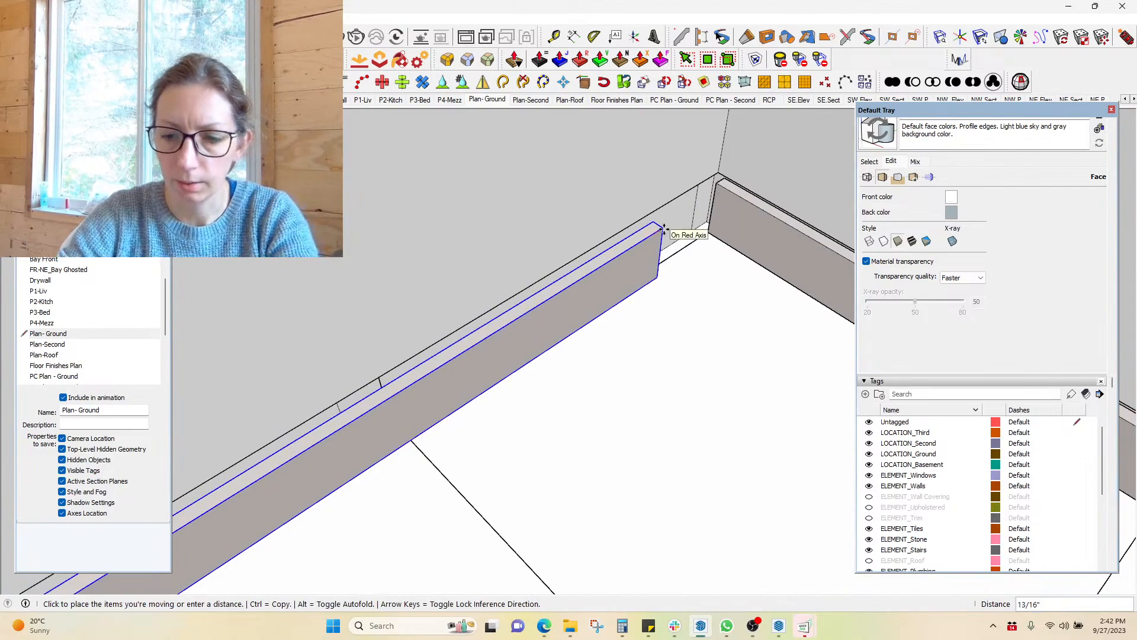
left_click(727, 191)
Shift that baseboard 1/2" over and set it tight into the corner
left_click(727, 190)
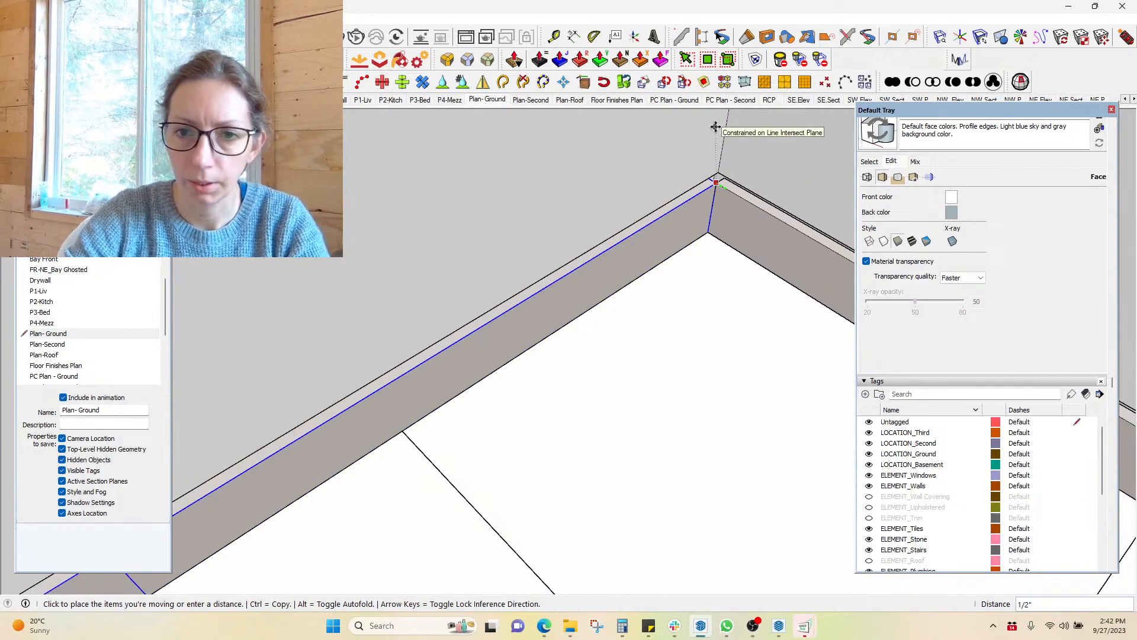
left_click(667, 140)
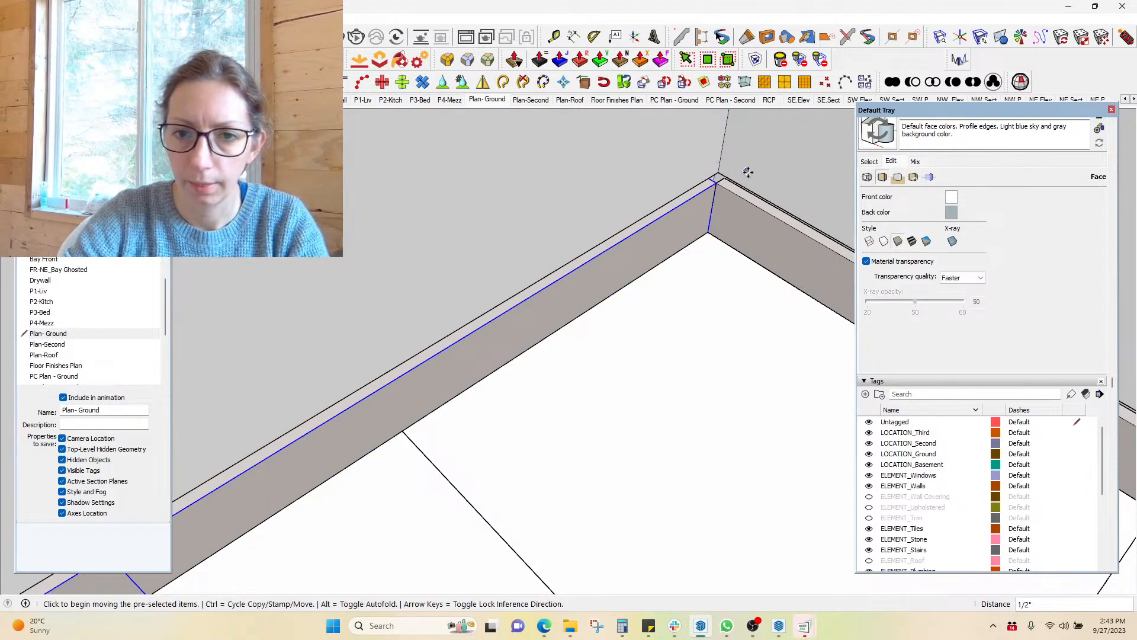
scroll(745, 177, "up", 5)
left_click(659, 173)
left_click(685, 176)
Orbit down to an eye-level view of the window-seat cabinet front
middle_click_drag(677, 341, 647, 421)
scroll(597, 347, "down", 4)
scroll(592, 311, "down", 8)
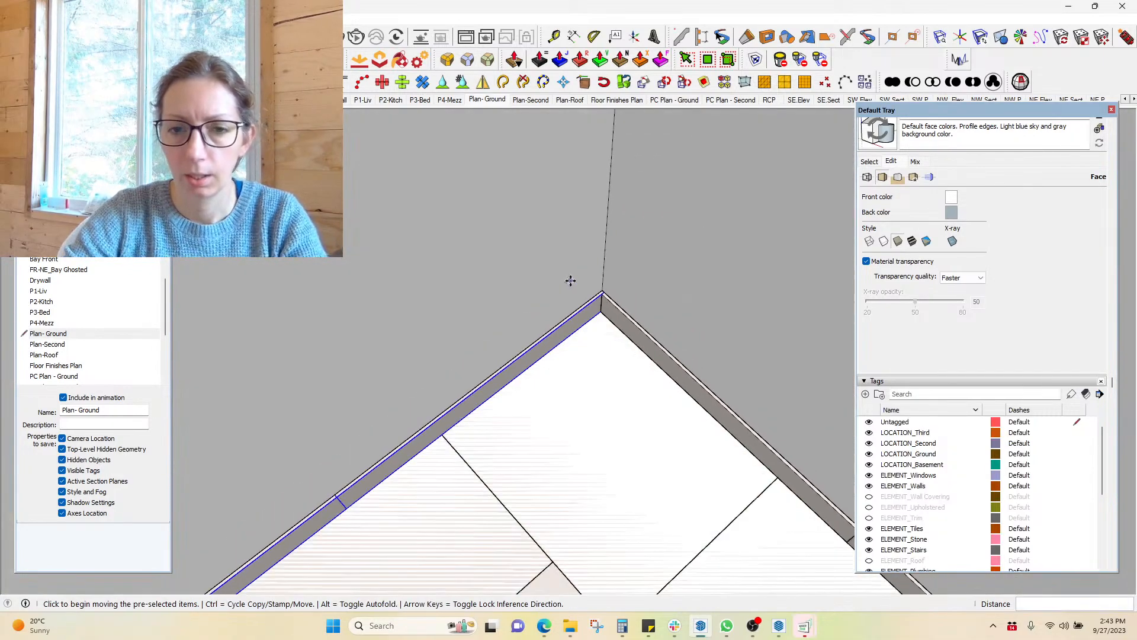
scroll(597, 279, "down", 3)
scroll(600, 284, "down", 3)
middle_click_drag(592, 386, 843, 238)
scroll(780, 302, "up", 10)
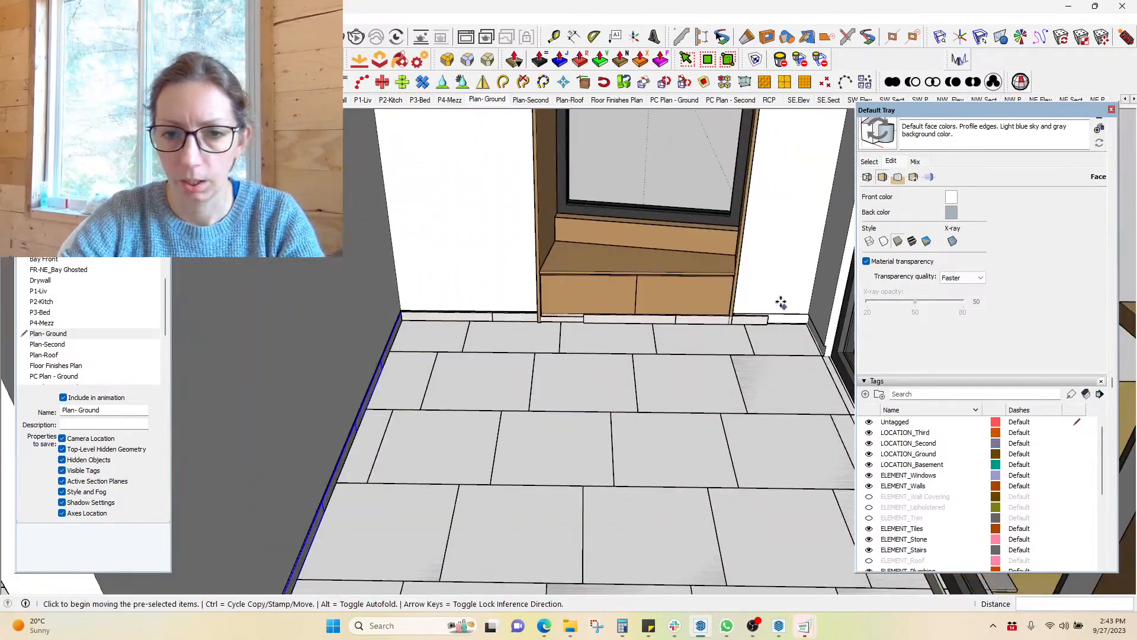
middle_click_drag(419, 368, 423, 284)
middle_click_drag(190, 404, 538, 318, "shift")
key("m")
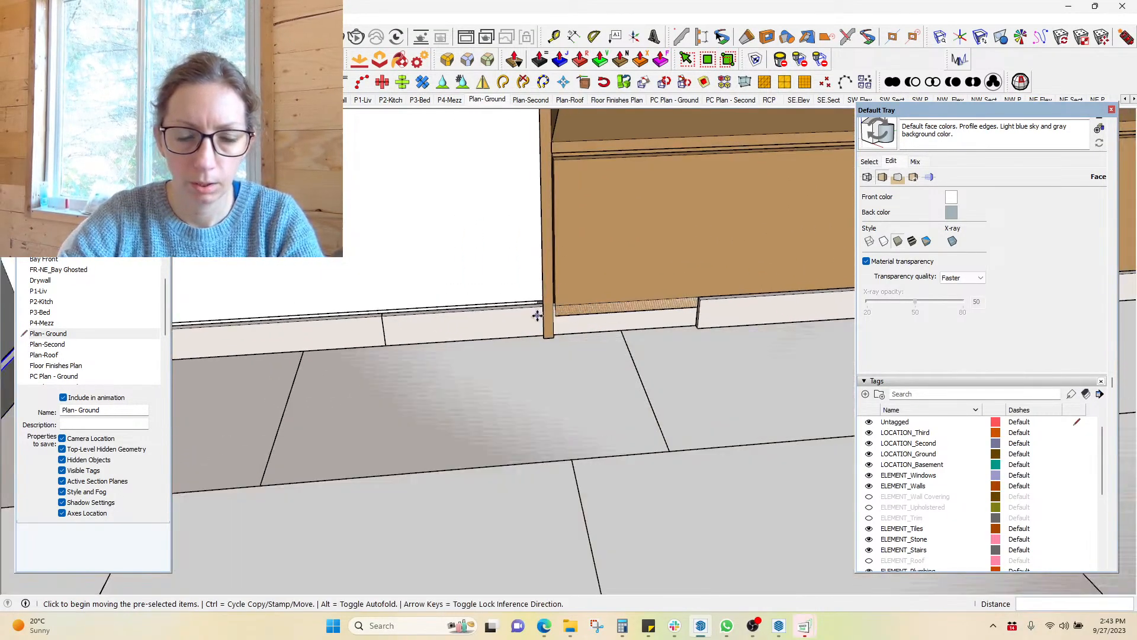
key("space")
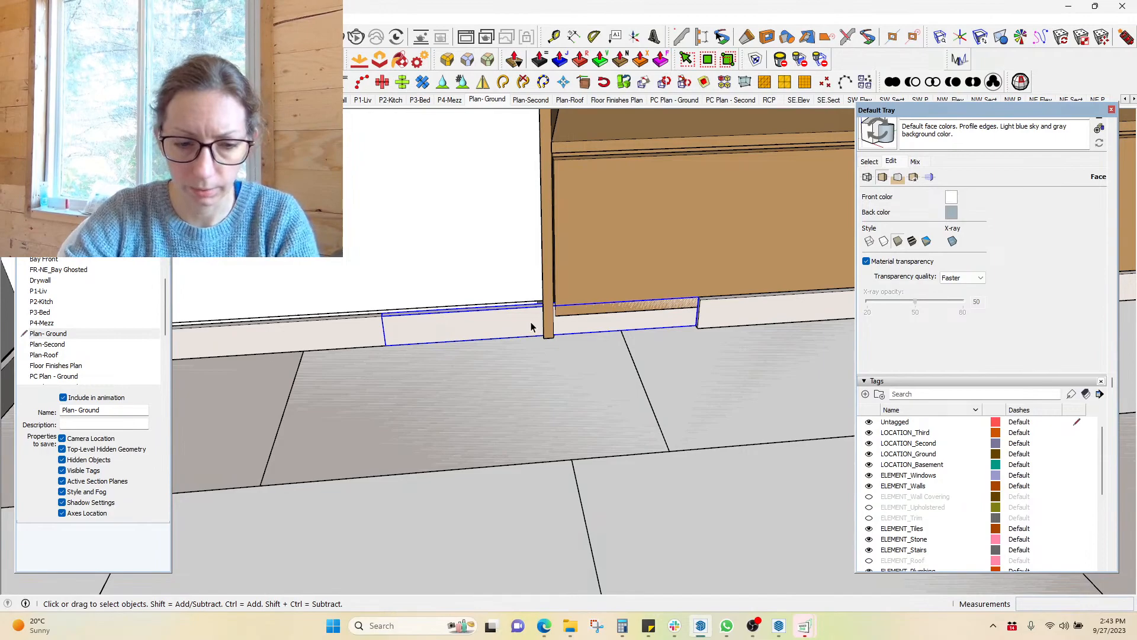
Stretch the baseboard piece, shortening it and then extending it to the cabinet corner
key("s")
left_click_drag(651, 236, 722, 359)
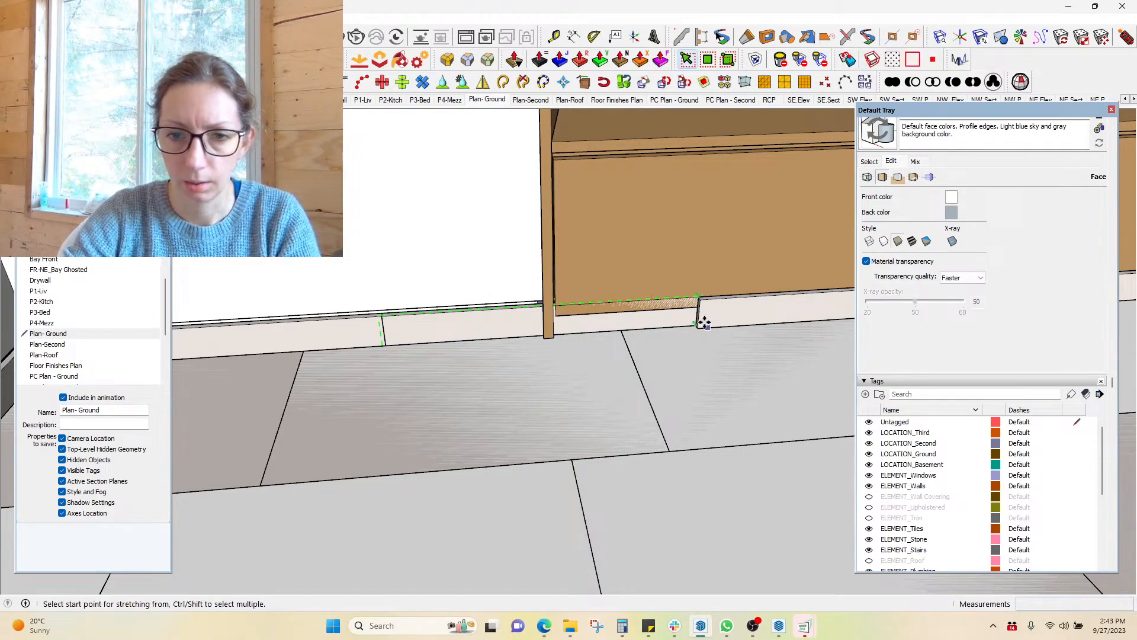
left_click(697, 326)
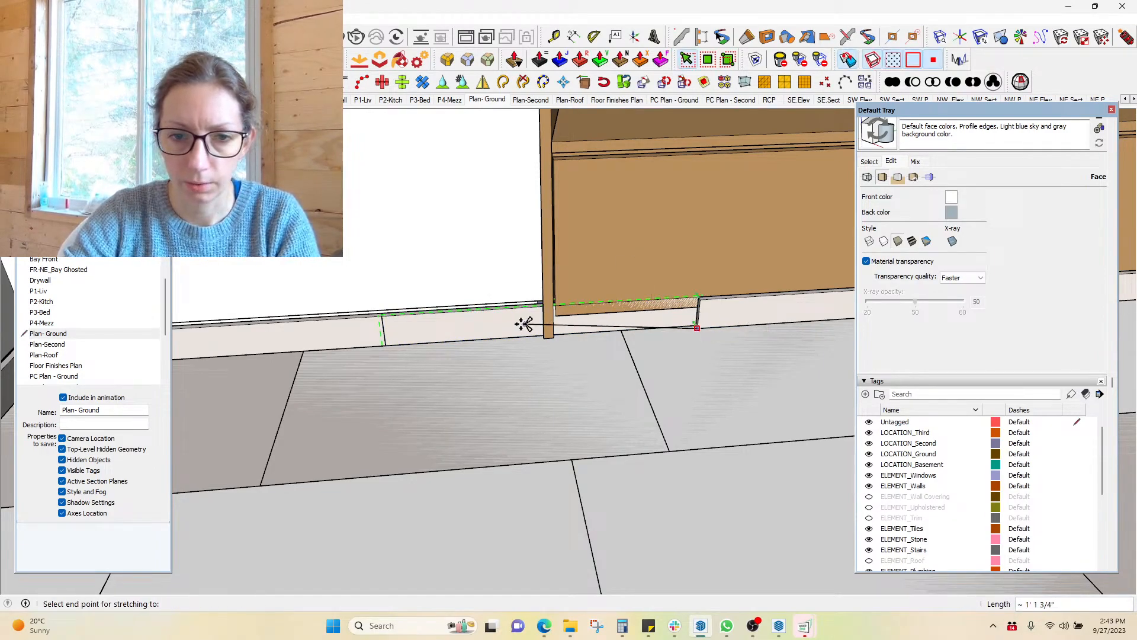
left_click(457, 347)
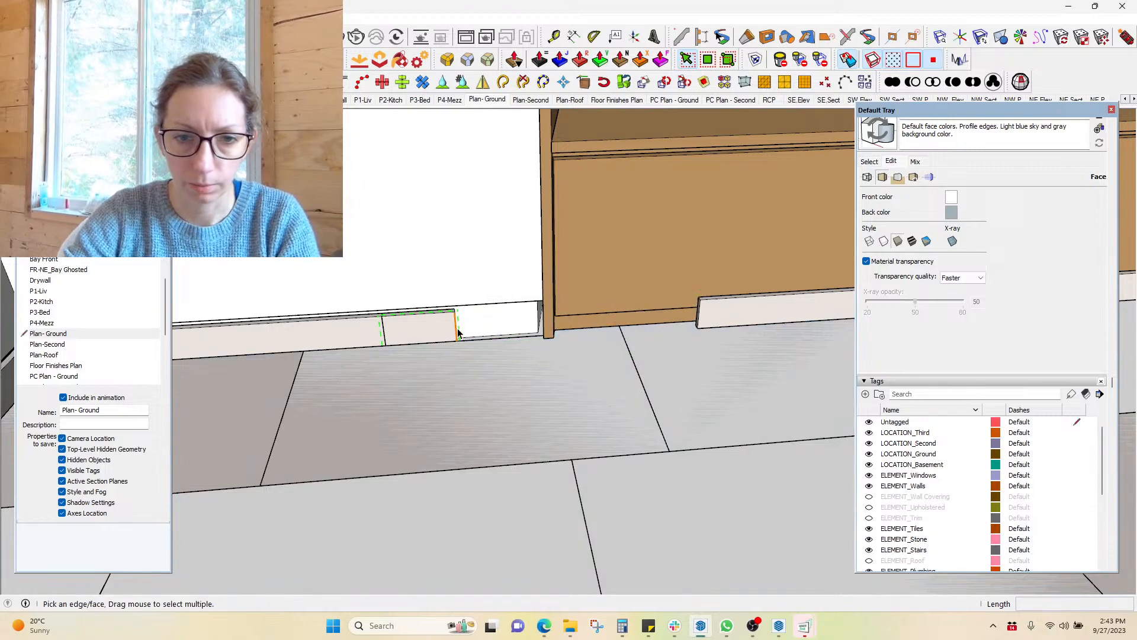
scroll(432, 347, "up", 3)
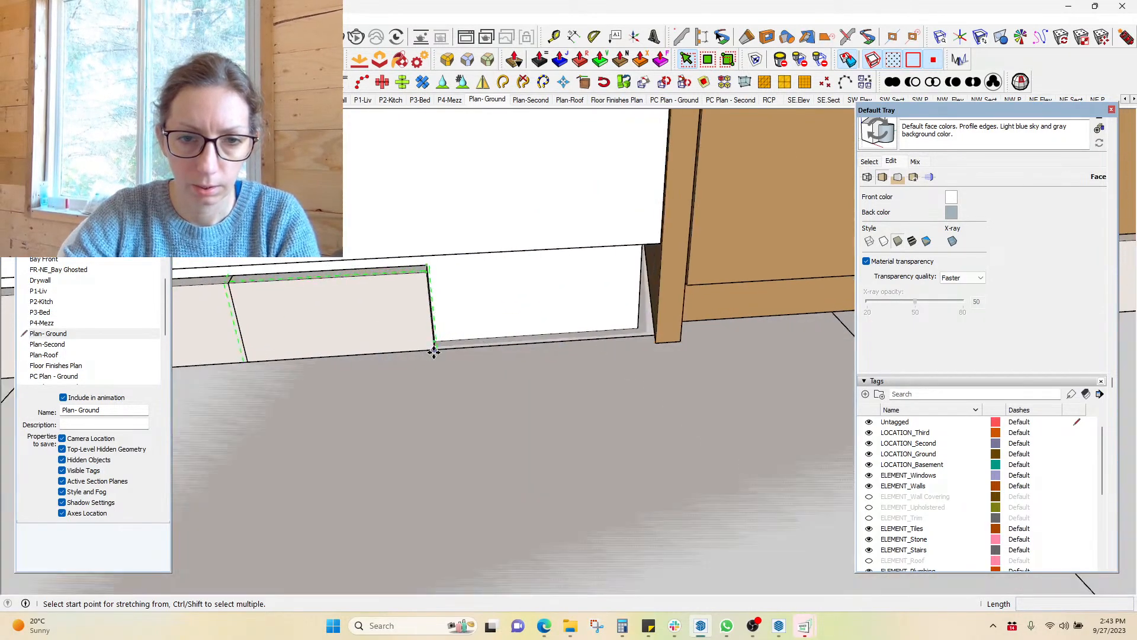
left_click(435, 349)
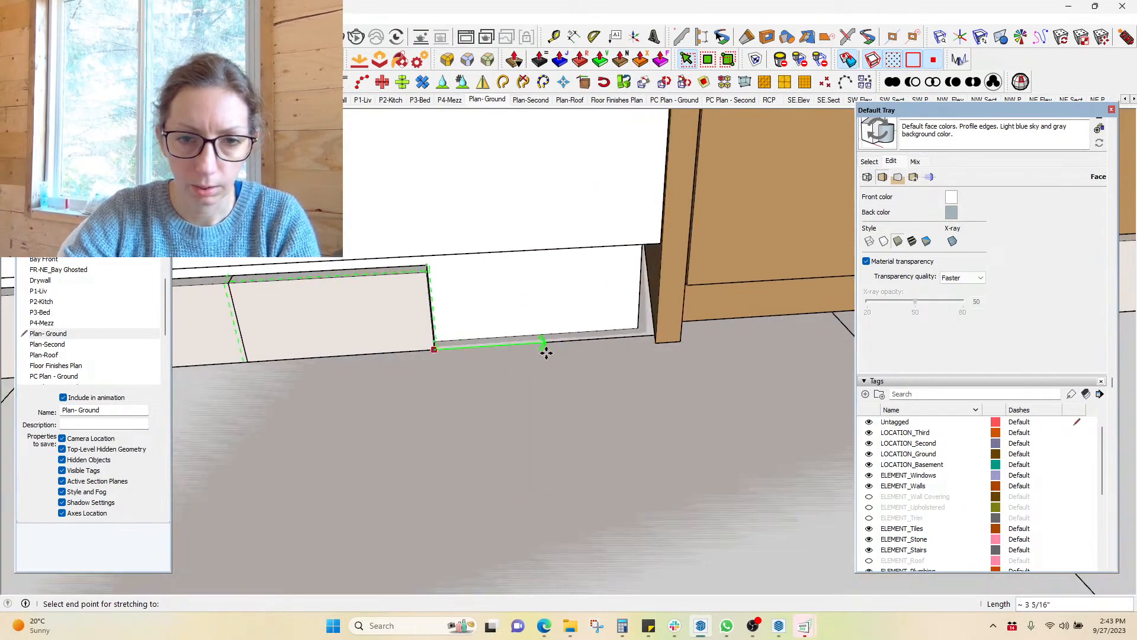
left_click(653, 342)
scroll(485, 439, "down", 5)
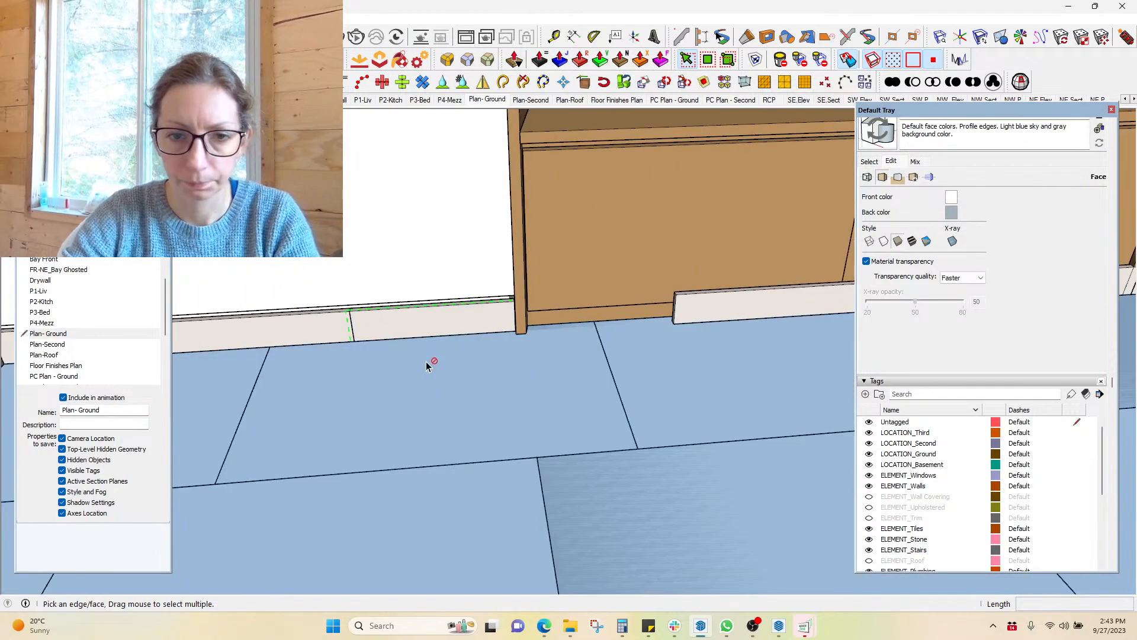
key("space")
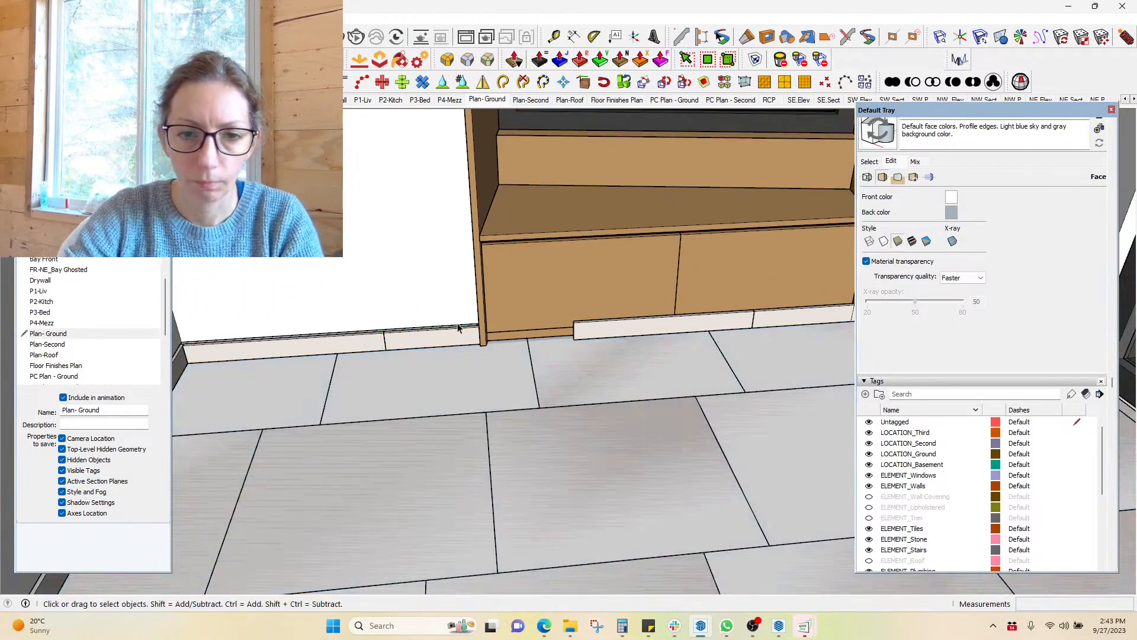
Delete the extra baseboard piece beside the cabinet
scroll(661, 324, "up", 5)
key("t")
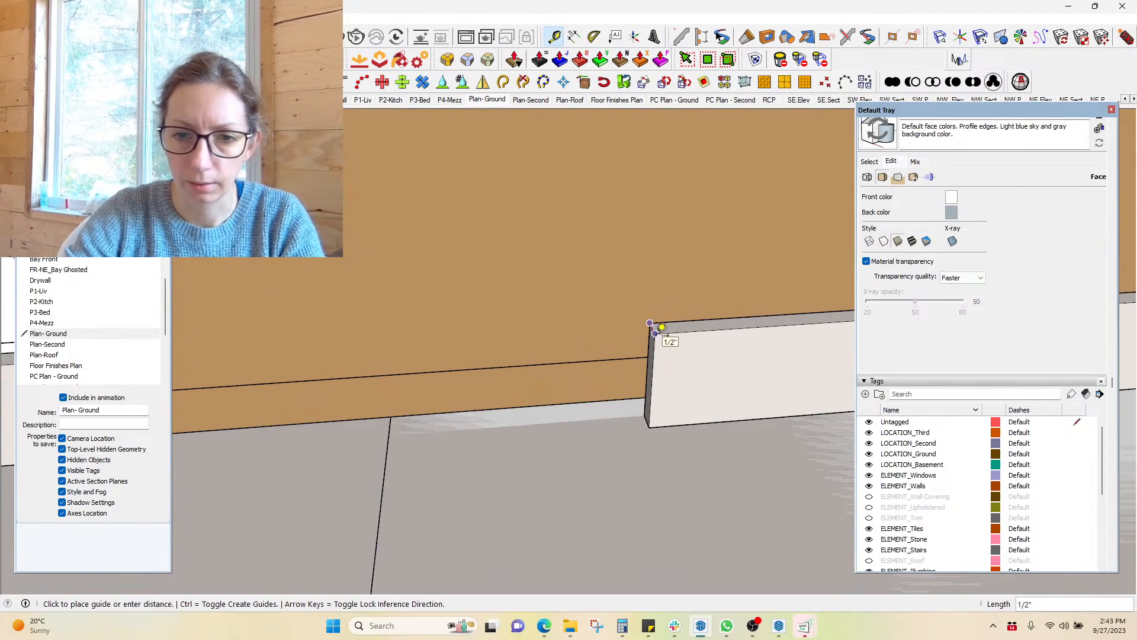
scroll(524, 313, "down", 5)
middle_click_drag(524, 312, 405, 287)
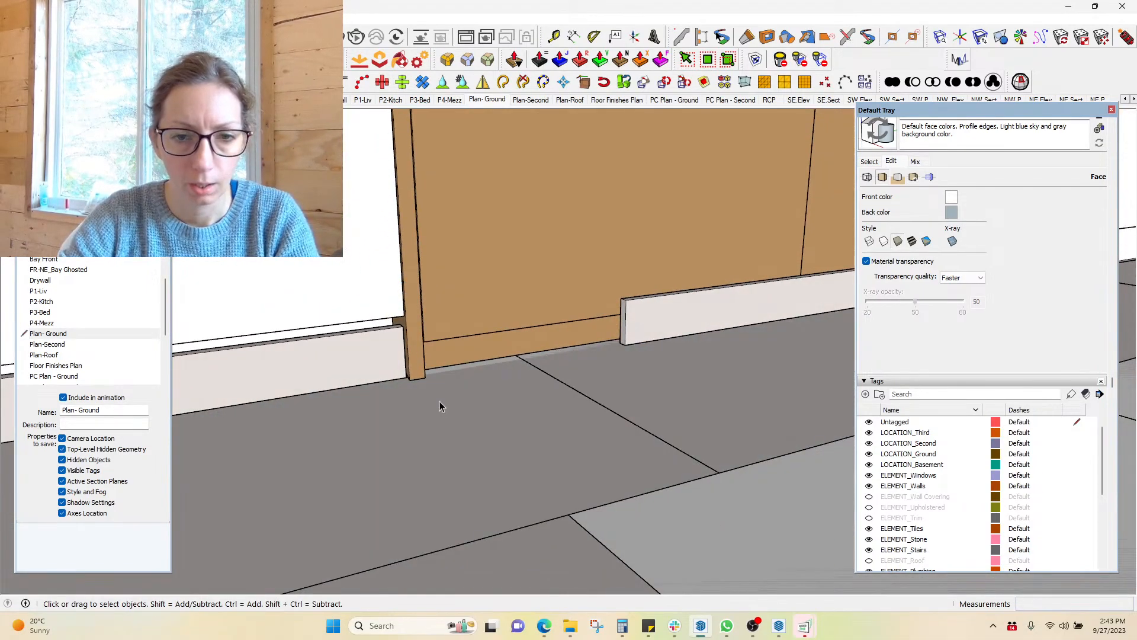
scroll(439, 400, "down", 3)
middle_click_drag(551, 369, 569, 415)
middle_click_drag(703, 371, 371, 375, "shift")
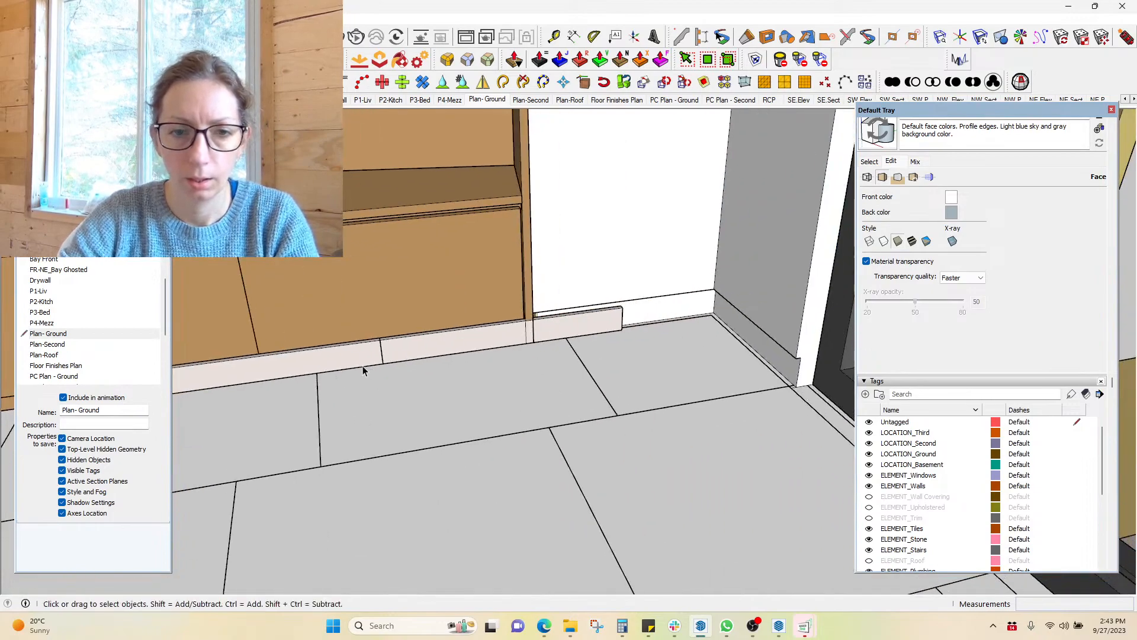
key("Delete")
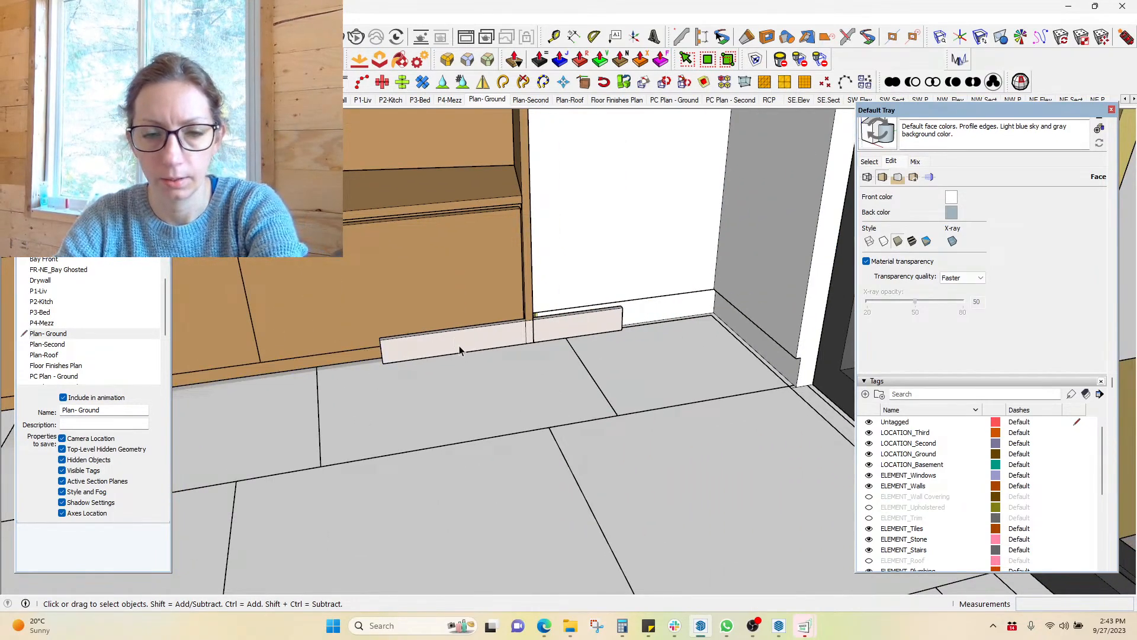
Move the remaining baseboard along the green axis into the corner against the door casing
left_click(461, 348)
scroll(600, 334, "up", 4)
key("m")
left_click(205, 346)
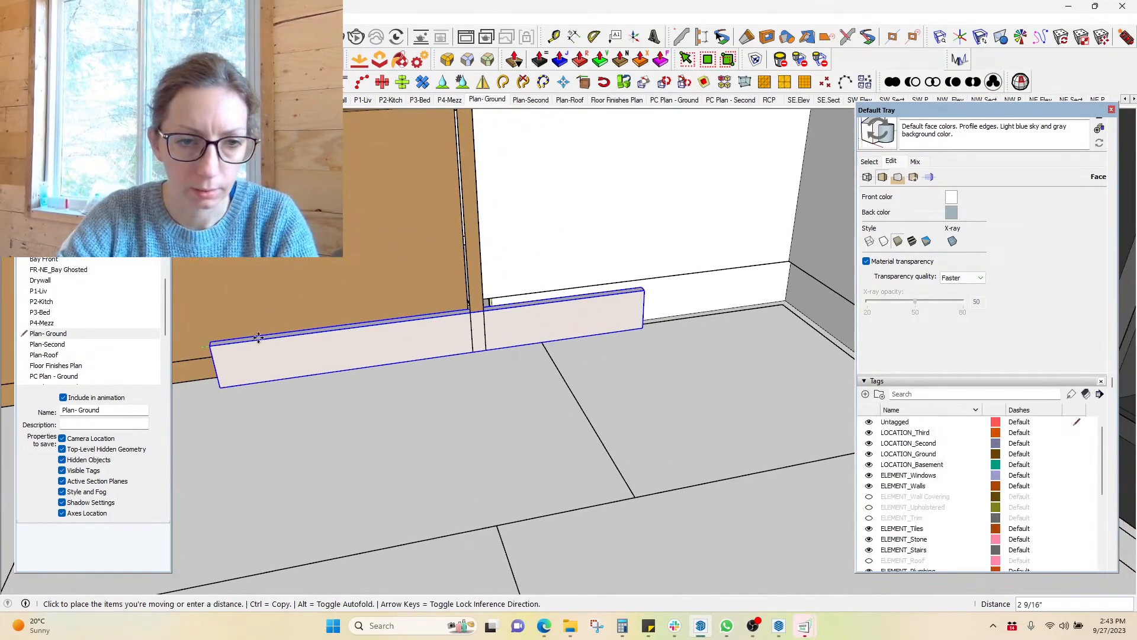
key("Left")
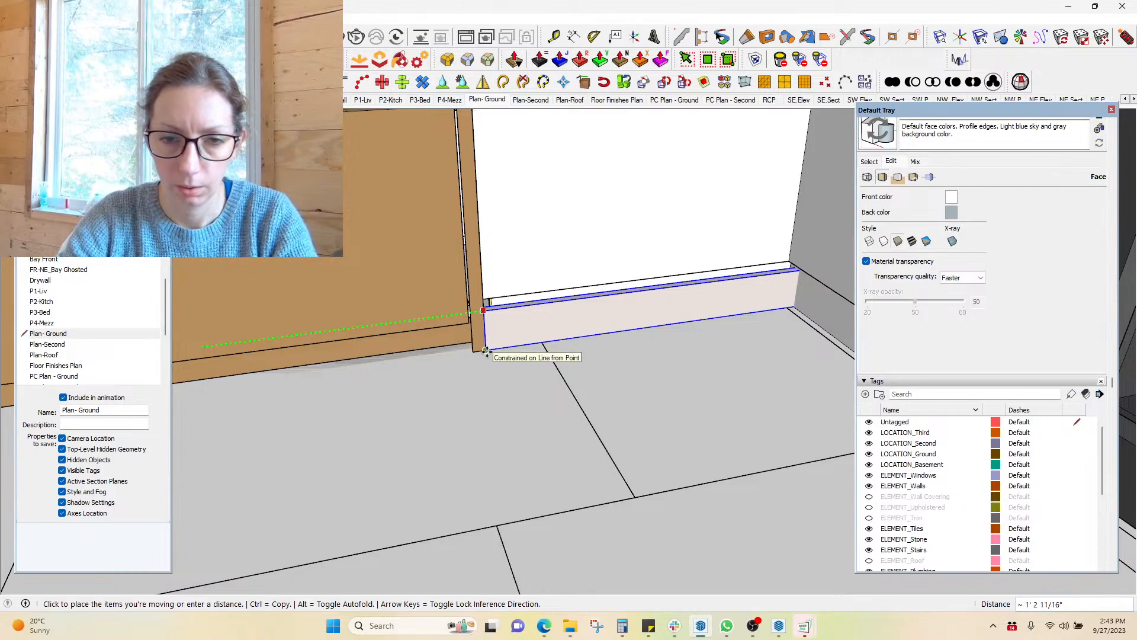
left_click(485, 351)
key("space")
Switch the model display to X-ray transparency
double_click(603, 312)
key("Escape")
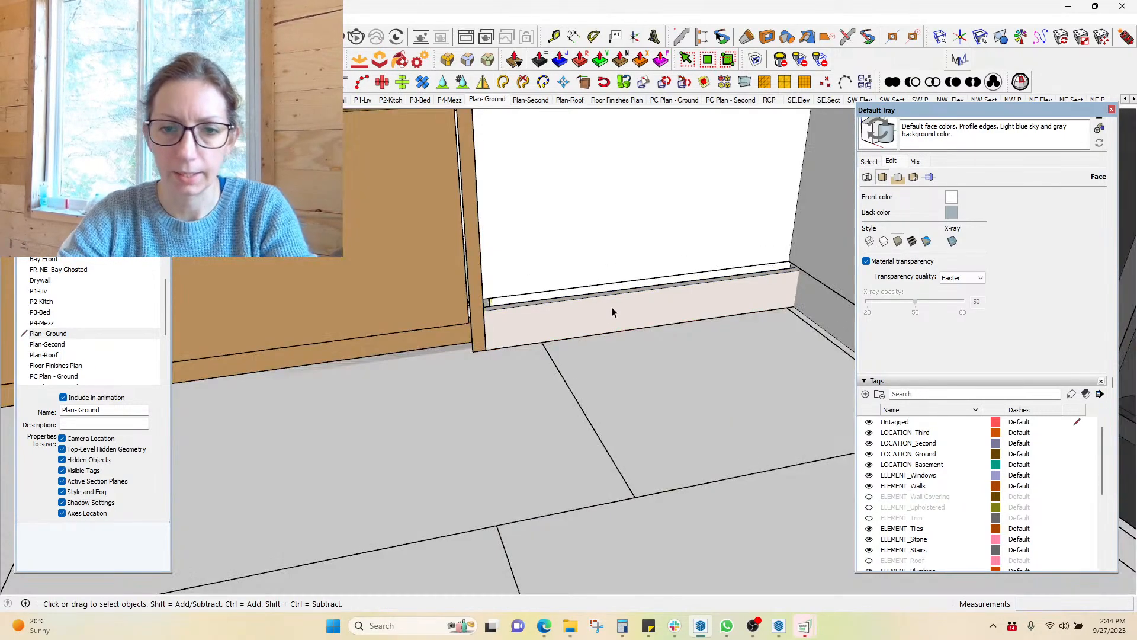
middle_click_drag(708, 291, 681, 292, "shift")
key("x")
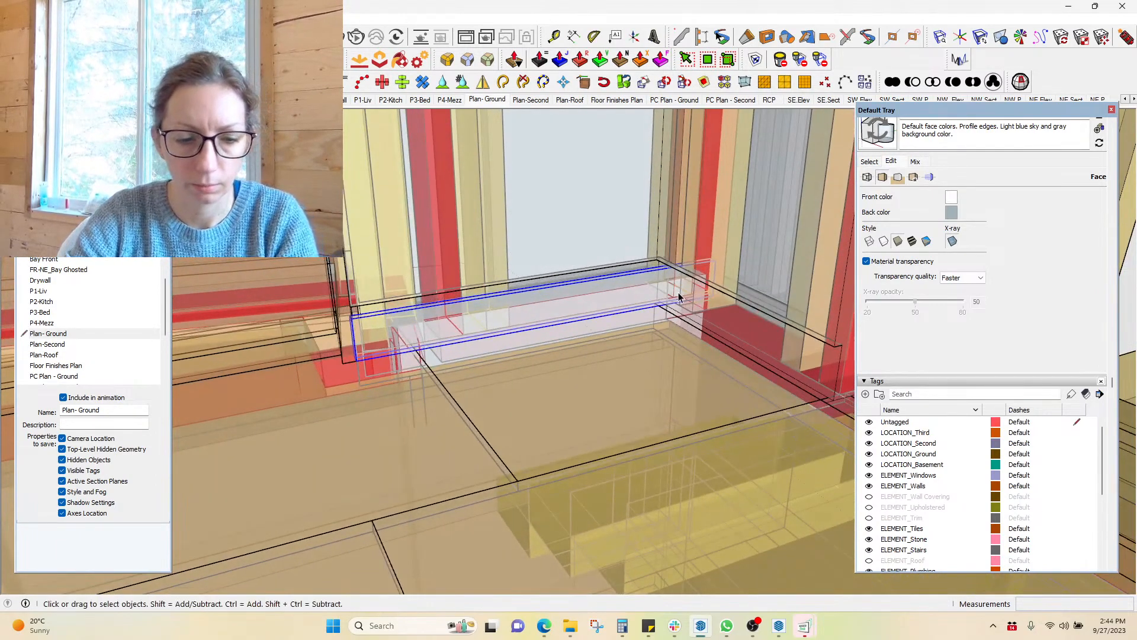
Stretch the baseboard's right end into the wall corner
key("shift+s")
left_click_drag(691, 235, 754, 353)
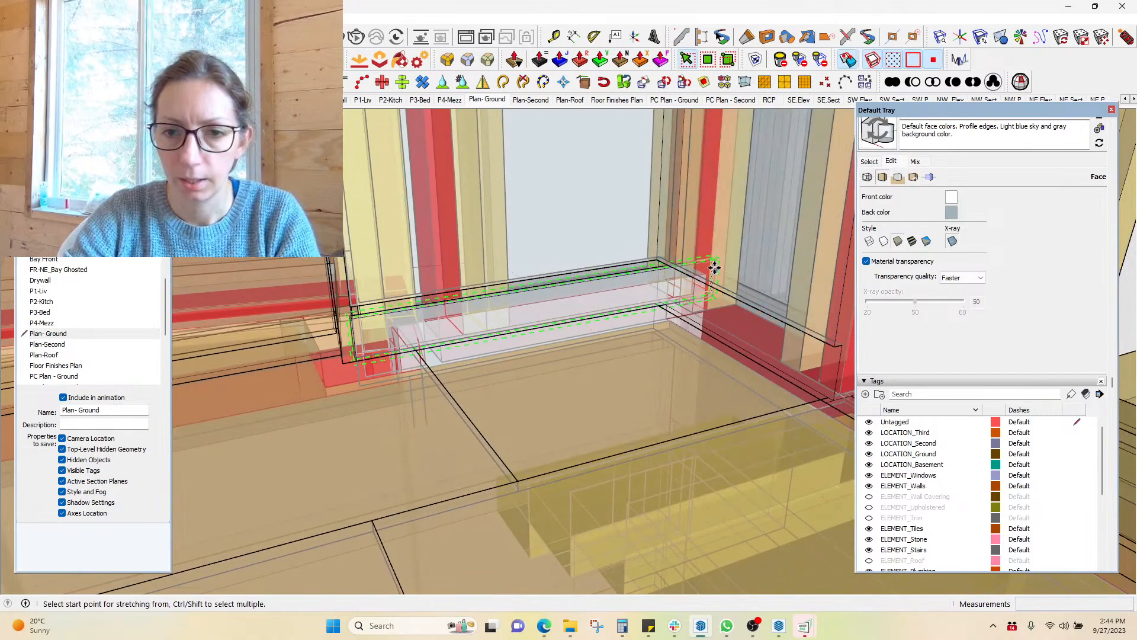
left_click(714, 259)
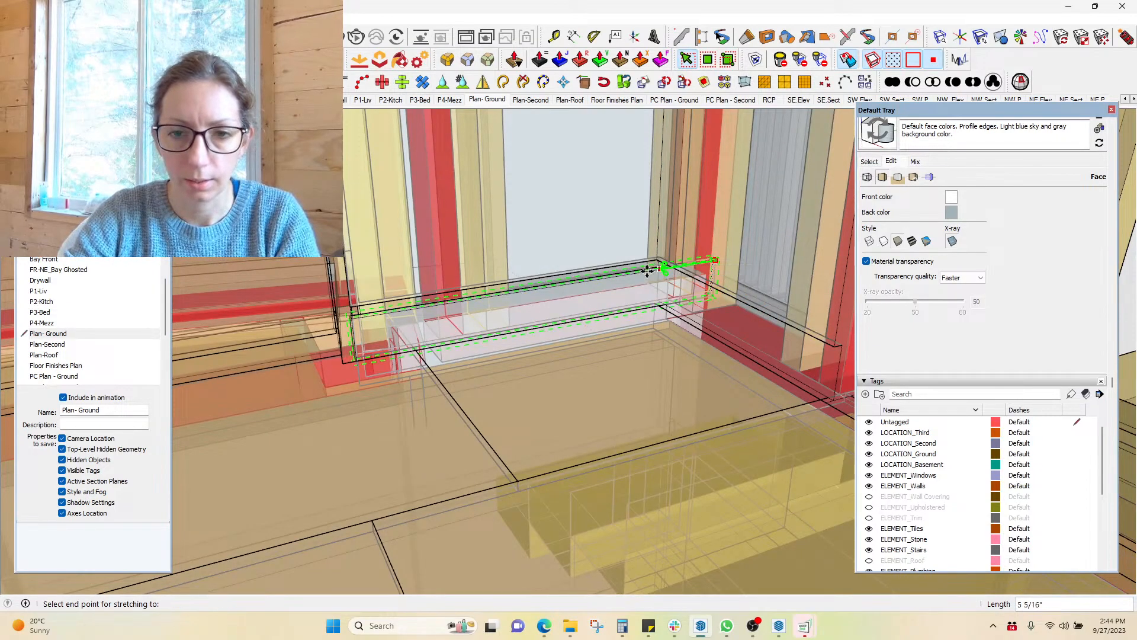
key("x")
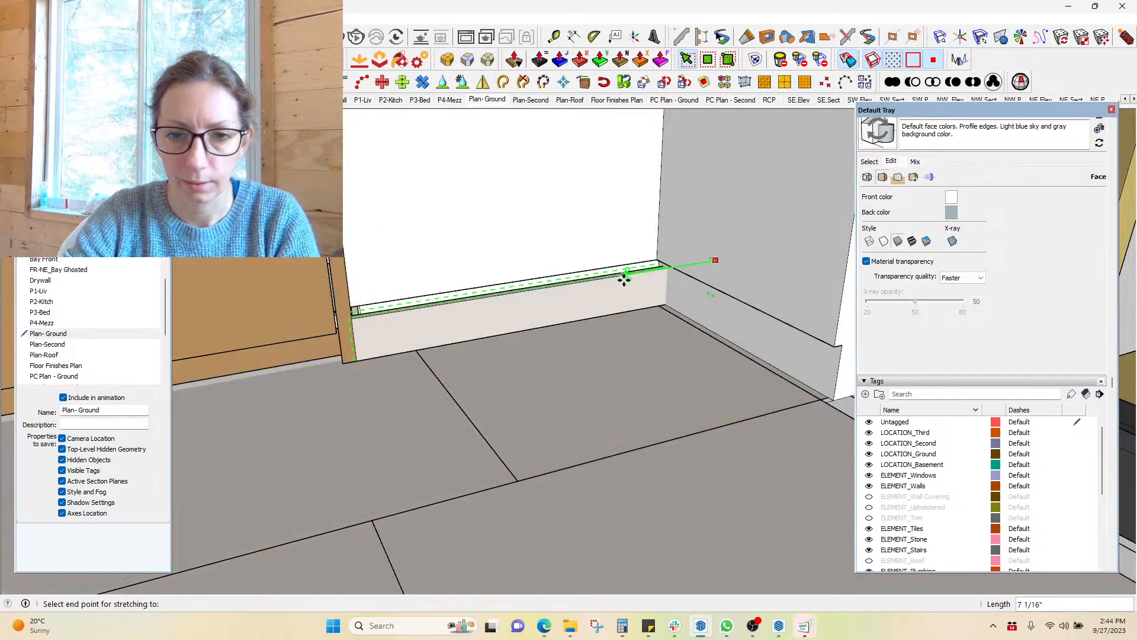
left_click(658, 260)
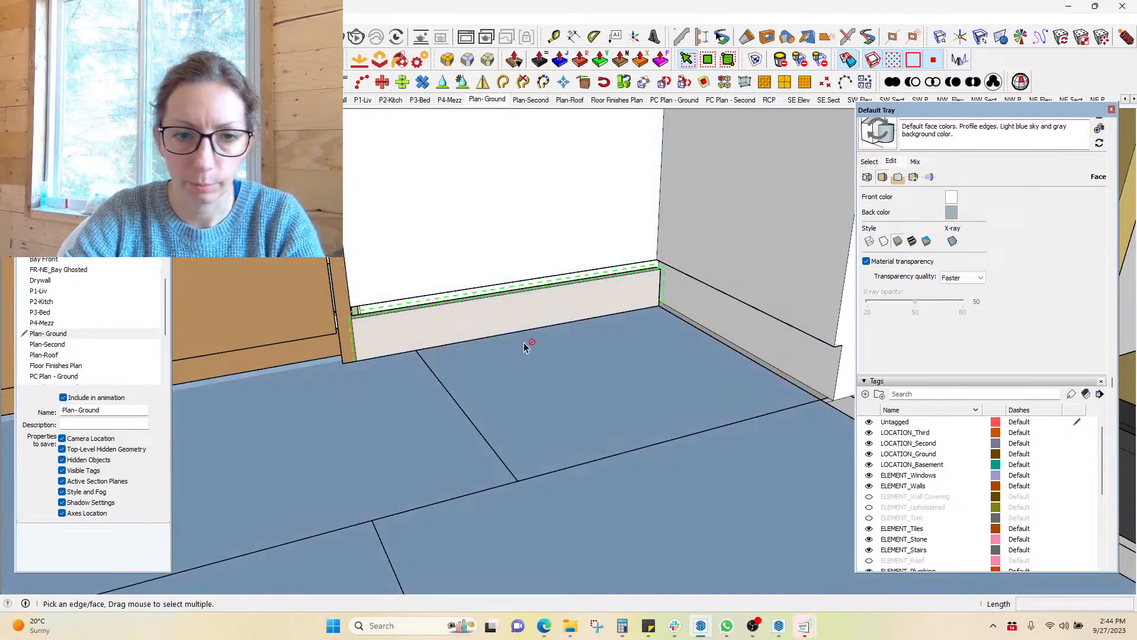
middle_click_drag(528, 340, 672, 223)
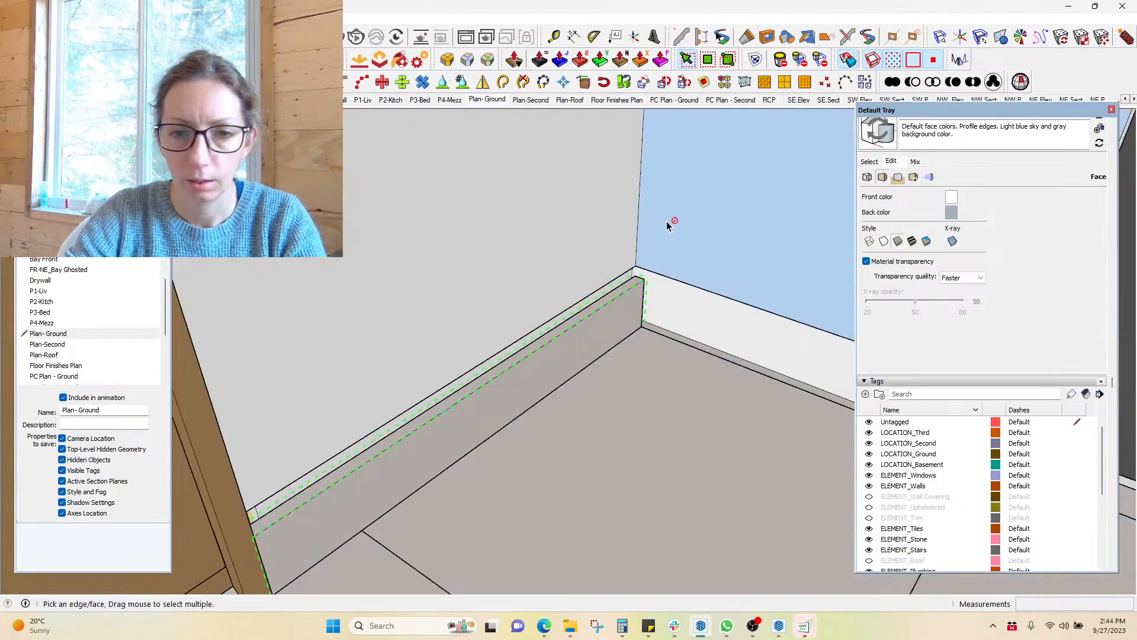
Move the stretched baseboard 1/2" so it sits flush against the wall
key("space")
left_click(644, 308)
key("m")
left_click(654, 271)
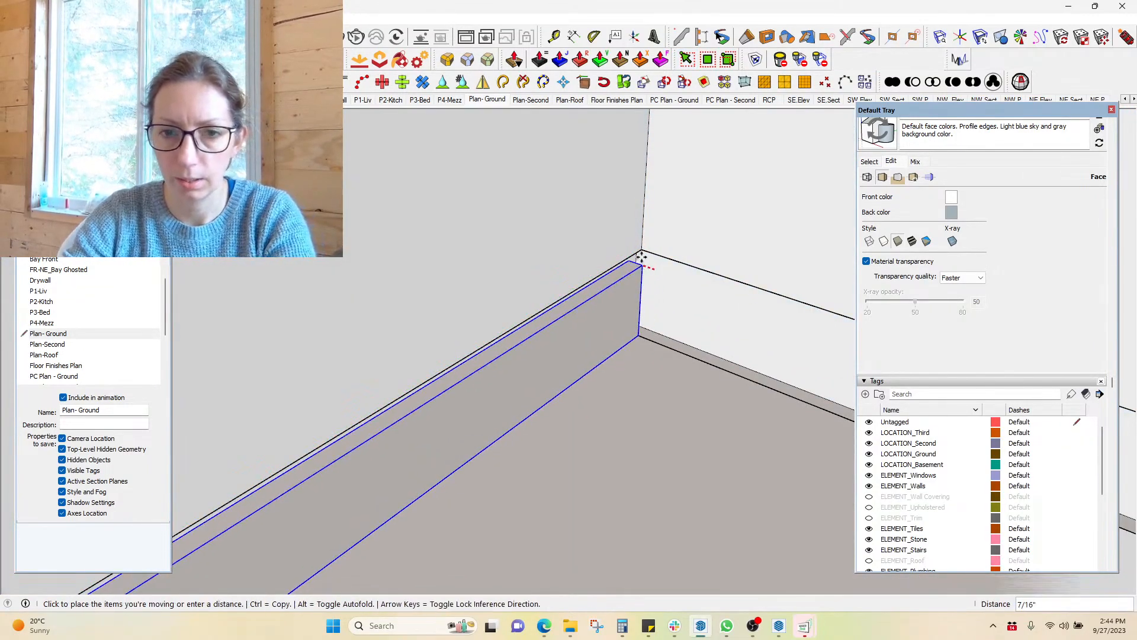
left_click(603, 196)
middle_click_drag(602, 200, 668, 225)
scroll(496, 284, "down", 4)
middle_click_drag(500, 330, 540, 322)
middle_click_drag(382, 312, 747, 273, "shift")
Copy the end baseboard piece over to the door corner beneath the glass doors
key("space")
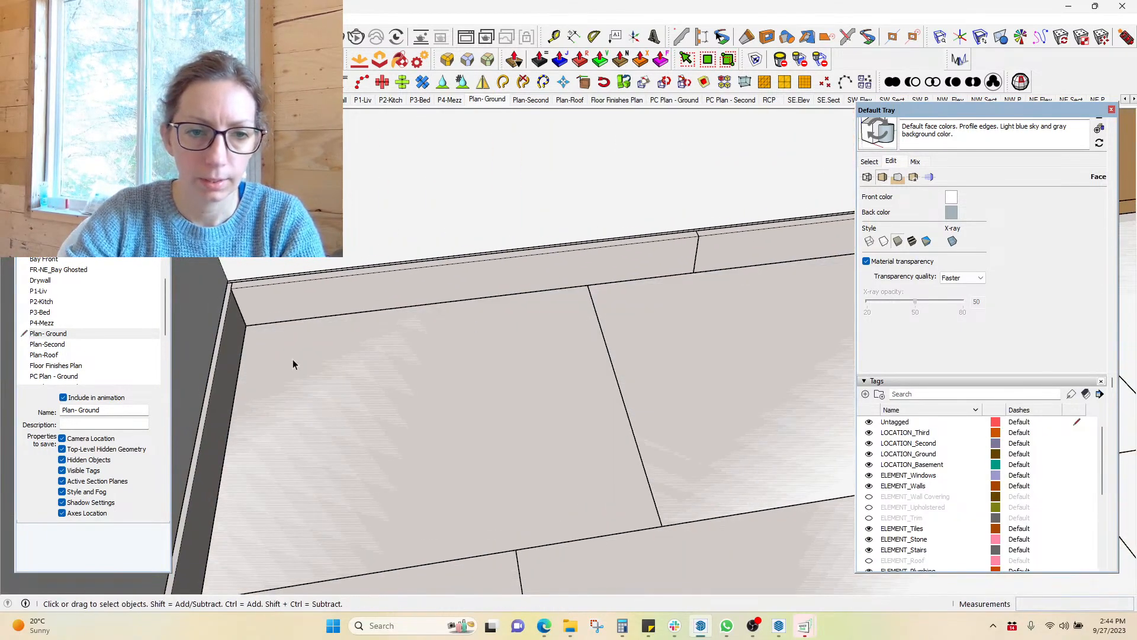
left_click(231, 361)
scroll(353, 185, "down", 4)
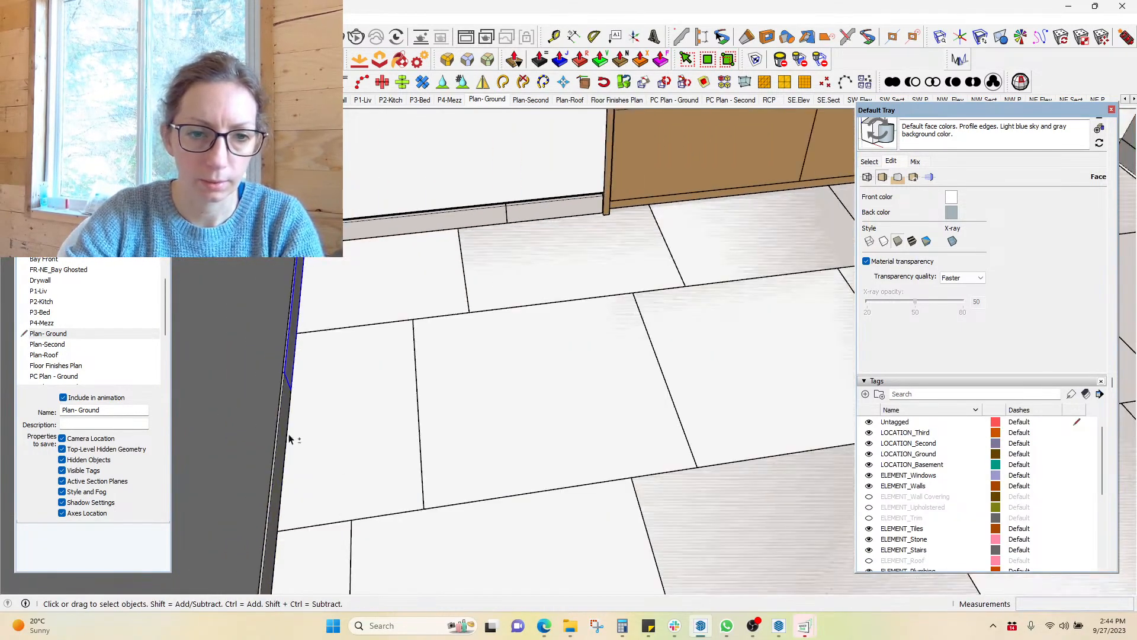
key("m")
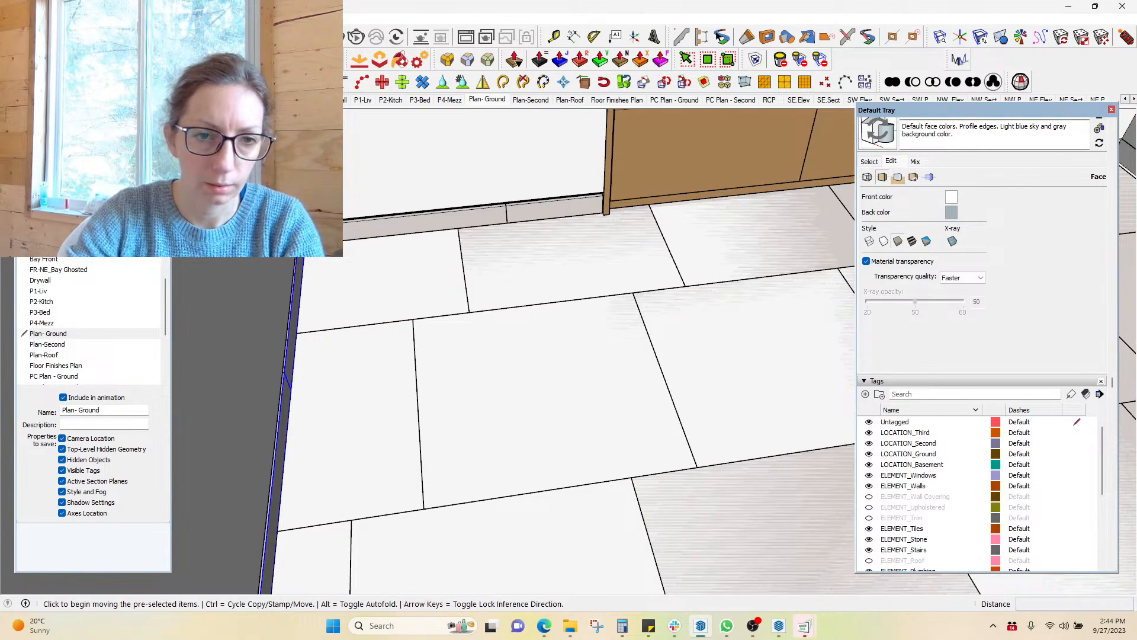
key("ctrl")
left_click(305, 226)
middle_click_drag(823, 193, 388, 344, "shift")
scroll(415, 331, "up", 2)
middle_click_drag(548, 278, 602, 255)
scroll(599, 261, "up", 3)
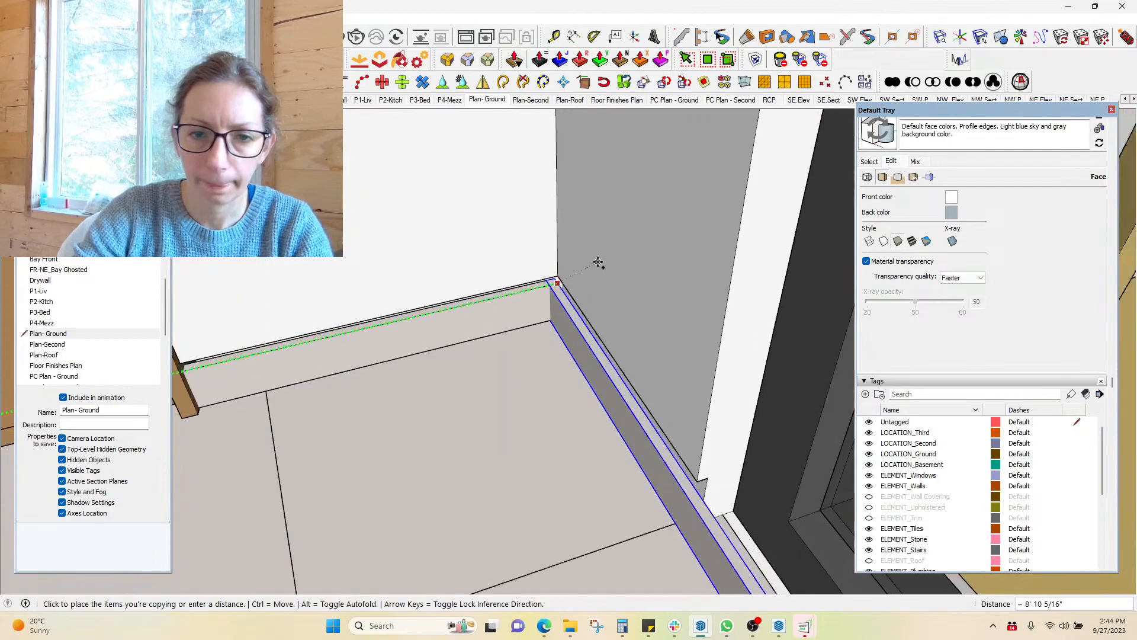
left_click(527, 418)
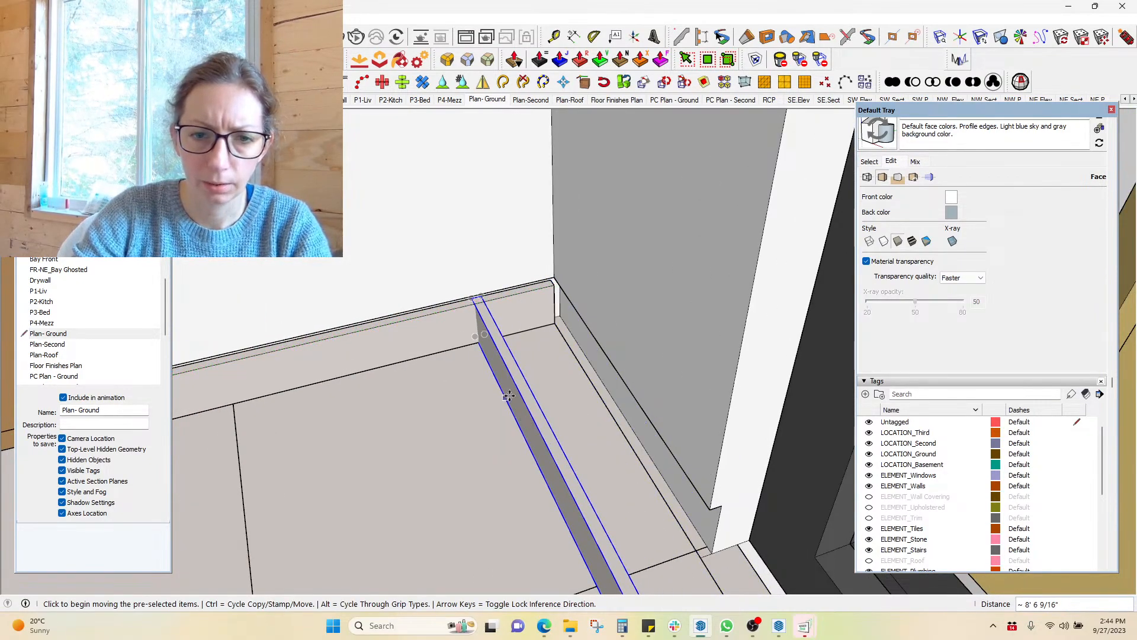
Slide the copied baseboard against the wall edge by the door frame
left_click(513, 395)
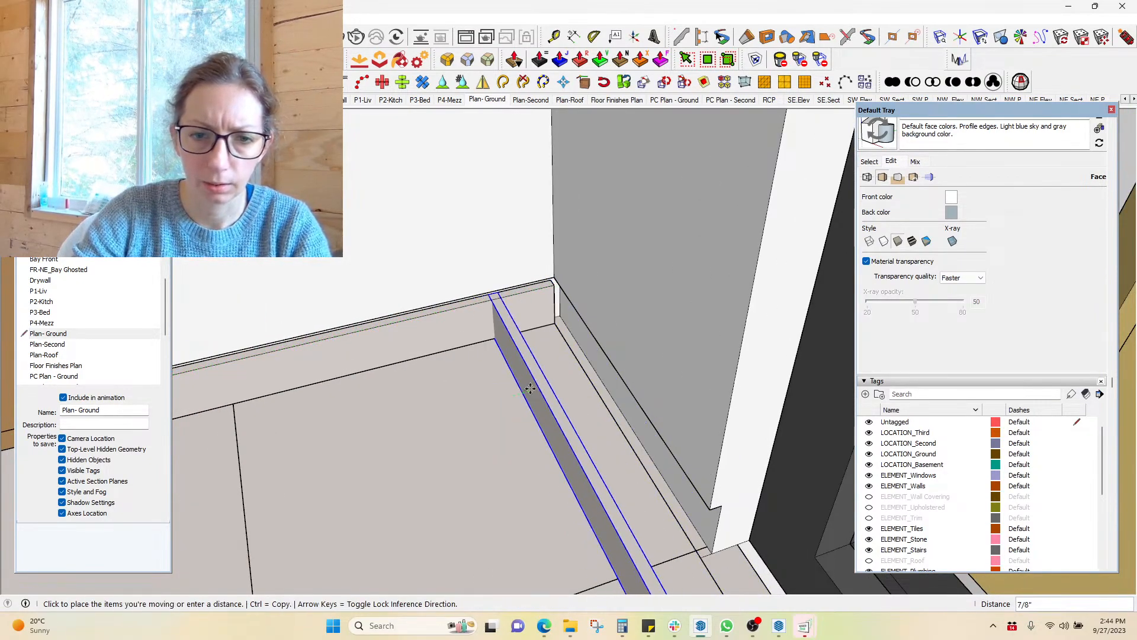
left_click(579, 282)
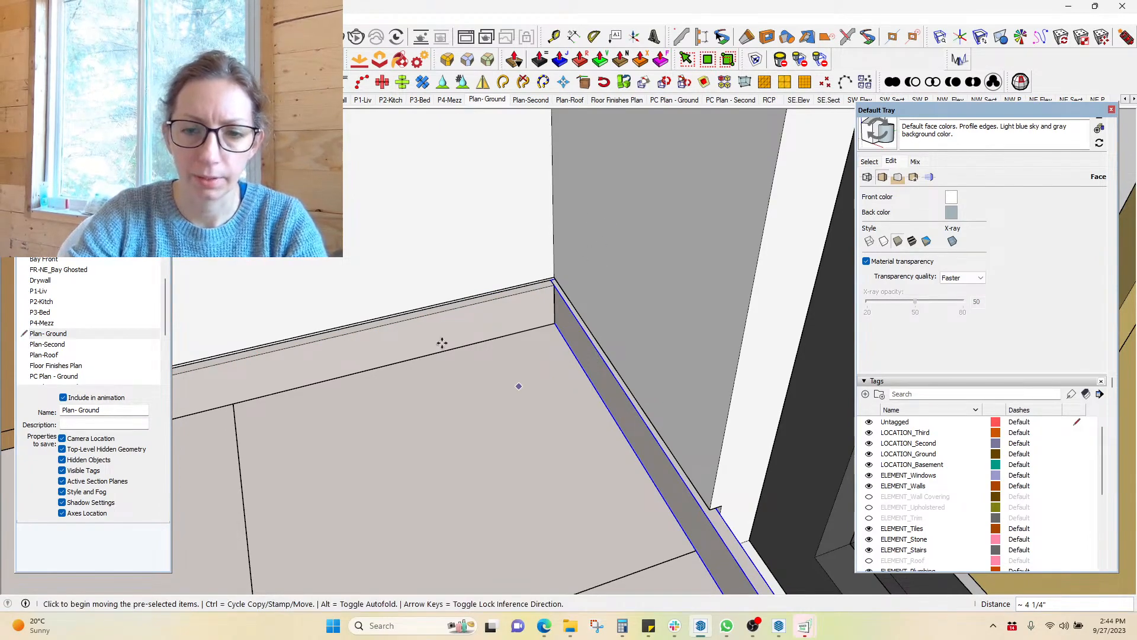
scroll(442, 343, "down", 3)
mouse_move(533, 510)
middle_mouse_down()
mouse_move(756, 465)
mouse_move(422, 377)
mouse_move(343, 494)
middle_mouse_up()
scroll(330, 496, "down", 5)
middle_click_drag(553, 486, 590, 460)
key("space")
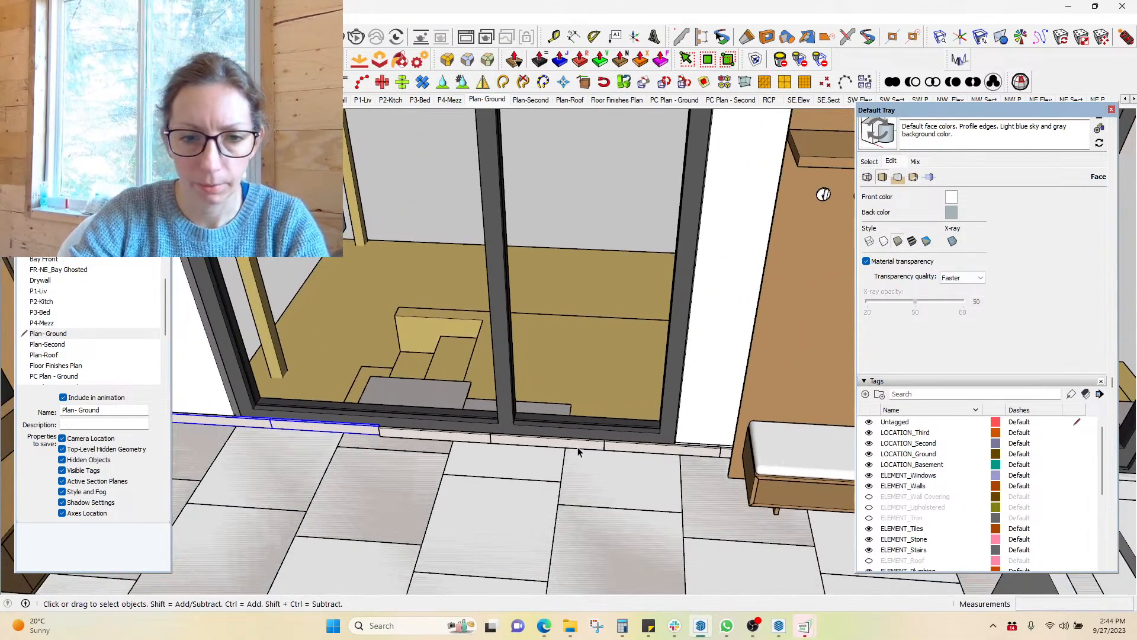
Stretch the doorway baseboard's end back 3" so it stops at the door jamb
left_click(578, 449)
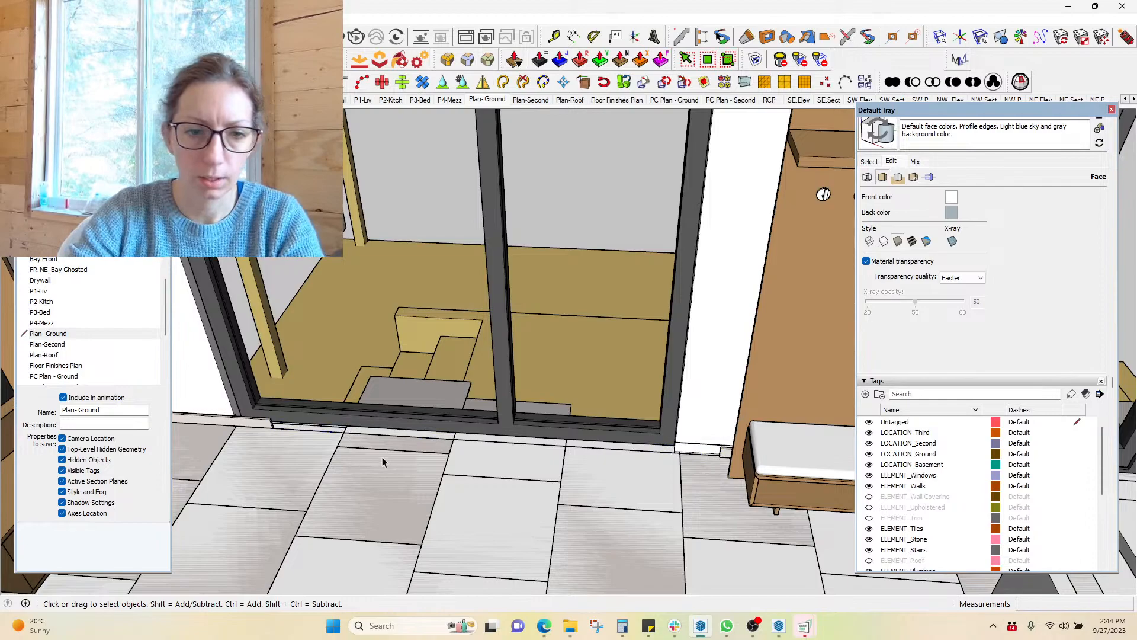
middle_click_drag(314, 462, 378, 385)
scroll(377, 384, "up", 5)
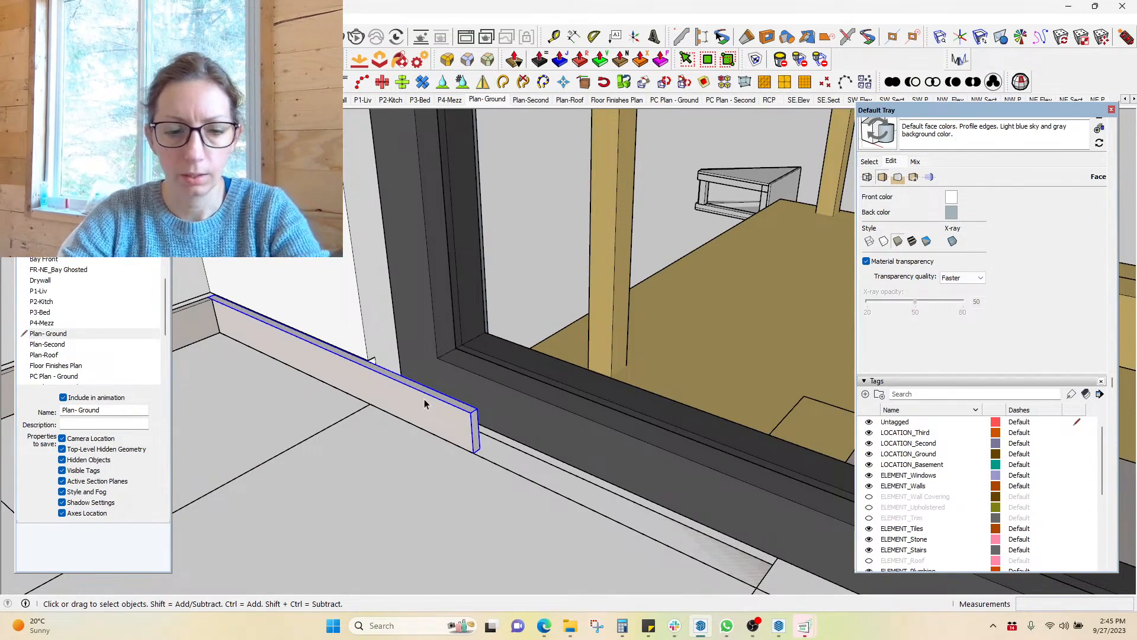
key("s")
left_click_drag(451, 385, 506, 479)
left_click(472, 413)
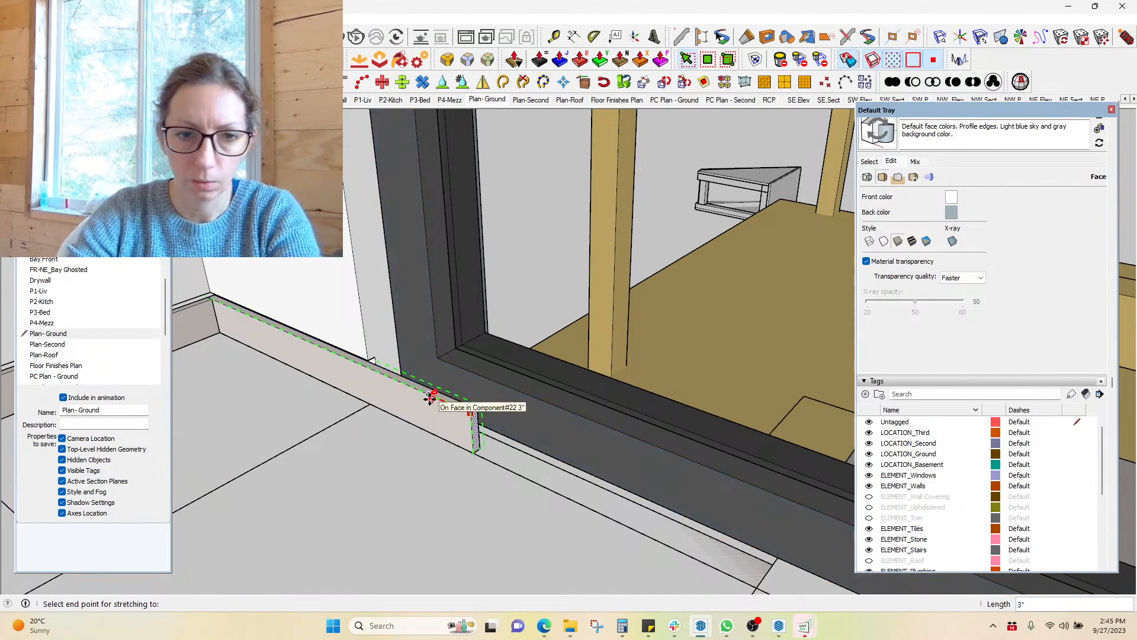
left_click(362, 354)
Orbit around the door jamb to check the shortened baseboard, then pan to the bench
middle_click_drag(362, 354, 592, 427)
middle_click_drag(418, 489, 423, 464)
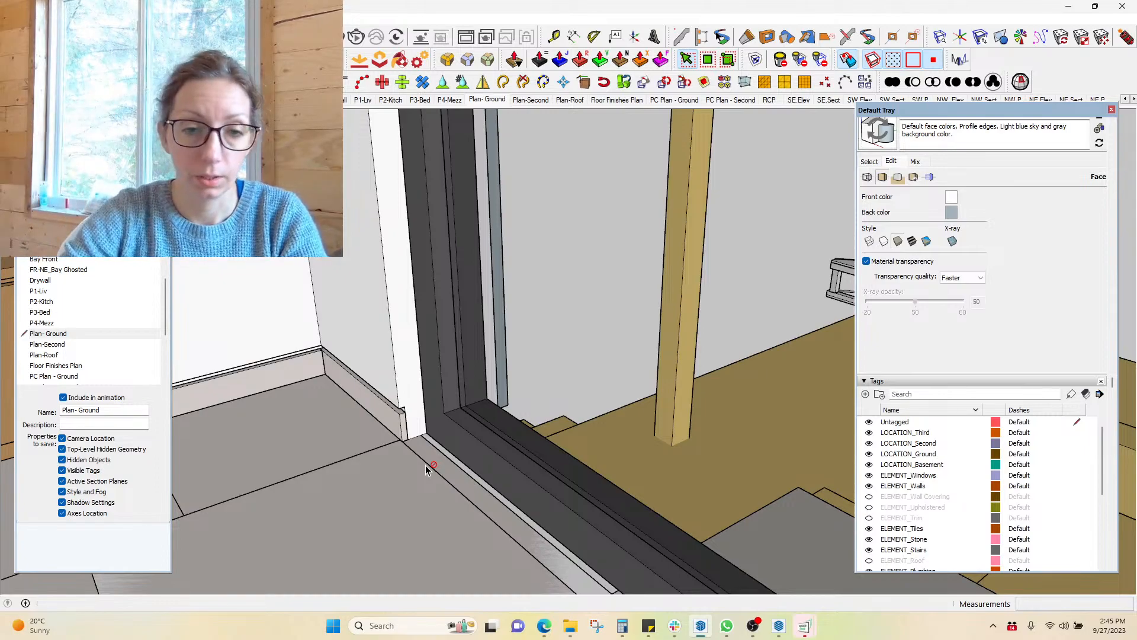
scroll(425, 408, "up", 3)
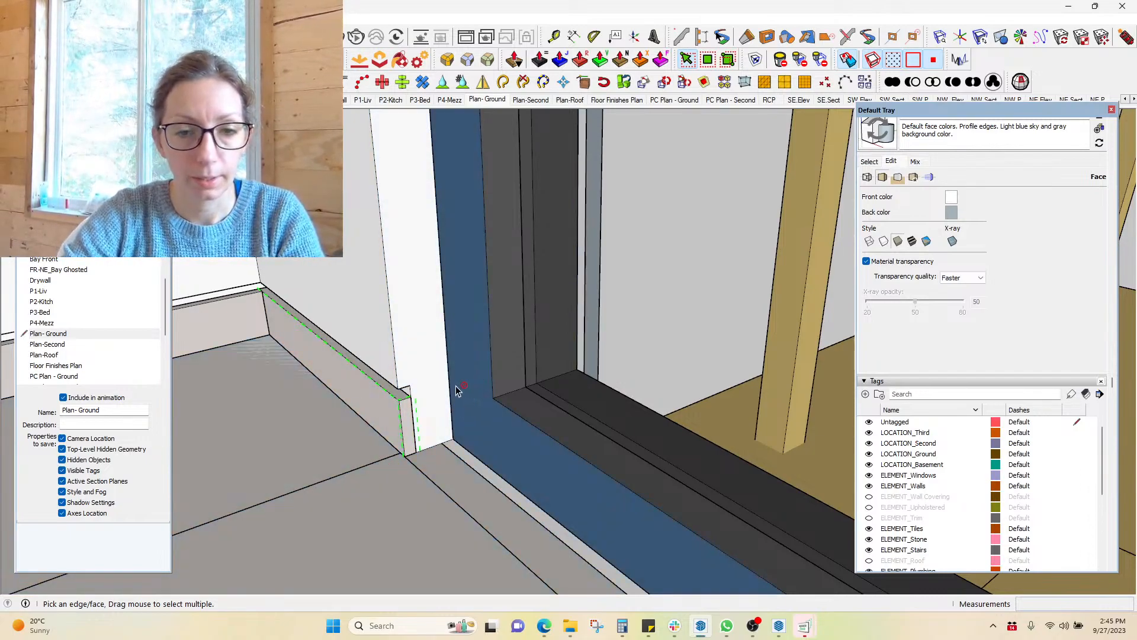
middle_click_drag(350, 472, 342, 547)
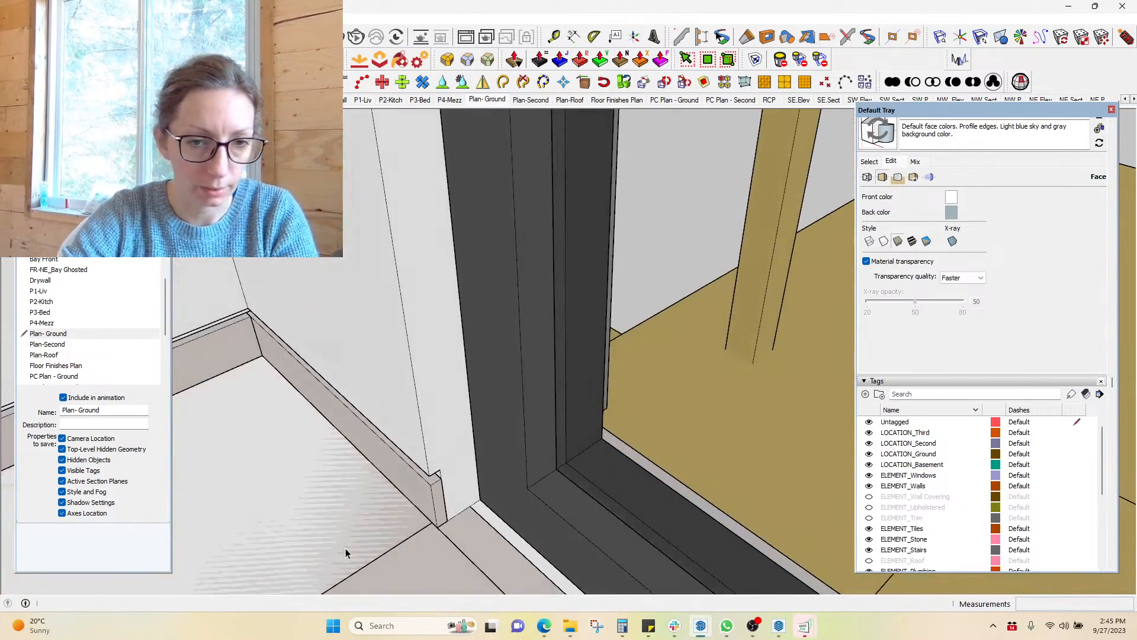
scroll(455, 441, "down", 5)
middle_click_drag(455, 441, 379, 501)
middle_click_drag(650, 413, 188, 537, "shift")
middle_click_drag(445, 509, 508, 468)
scroll(509, 468, "up", 1)
Move the small baseboard piece by the bench back against the wall with an axis lock
key("m")
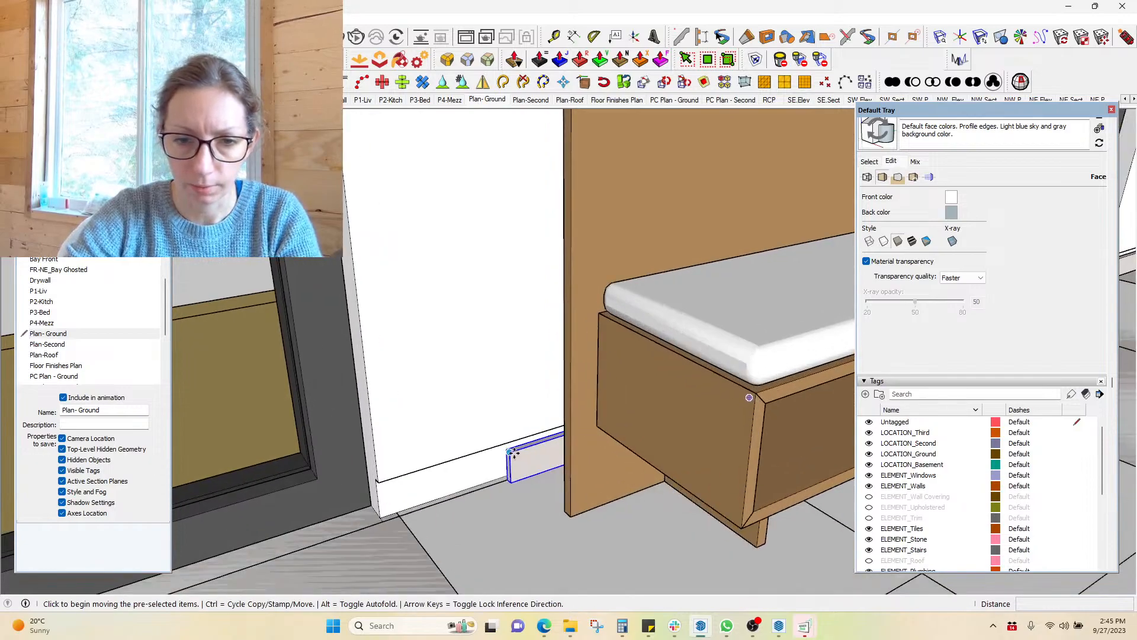
left_click(512, 455)
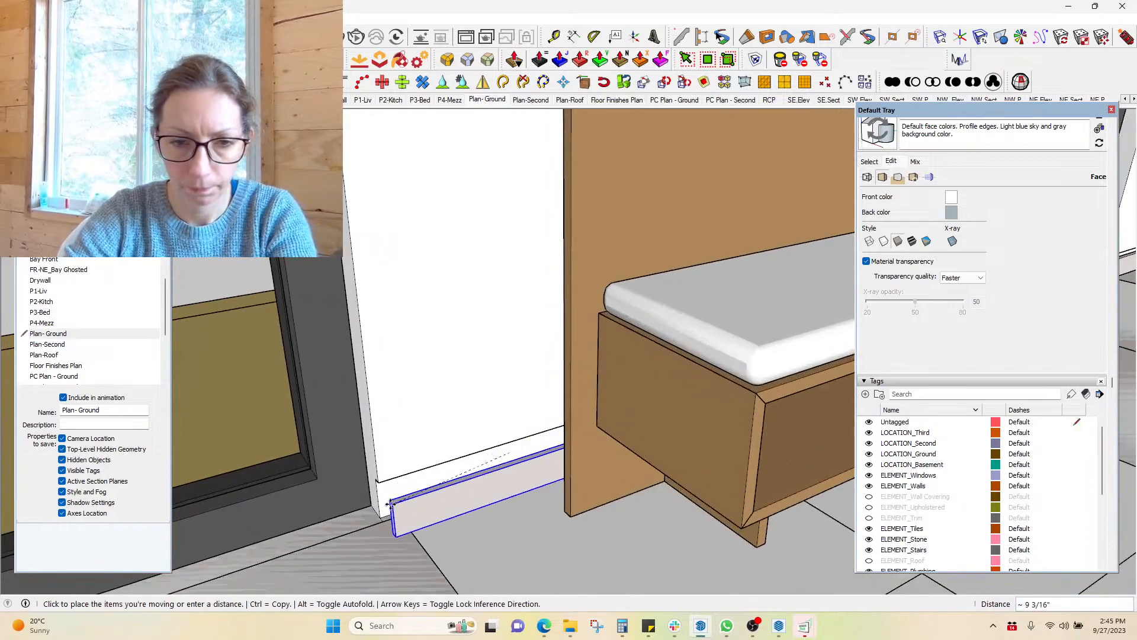
left_click(381, 483)
left_click(405, 499)
key("Left")
left_click(477, 274)
middle_click_drag(636, 348, 592, 509, "shift")
scroll(320, 271, "down", 3)
middle_click_drag(669, 410, 184, 550)
scroll(670, 373, "up", 5)
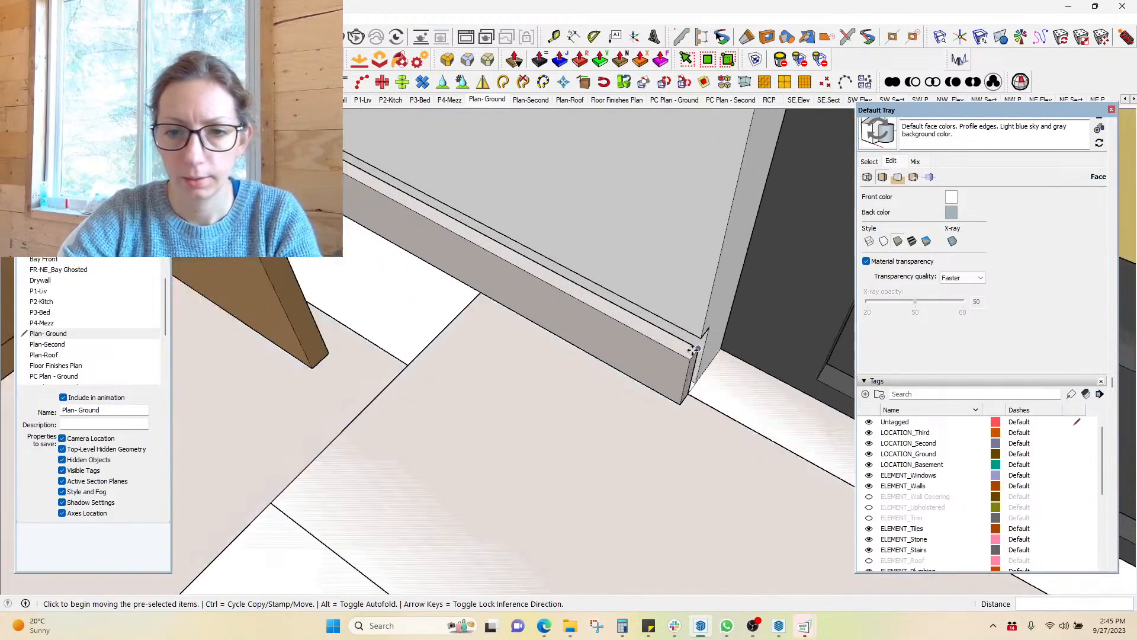
scroll(694, 349, "up", 1)
Nudge the baseboard 7/16" closer to the wall along the green axis and inspect it
key("space")
left_click(684, 370)
key("m")
left_click(690, 358)
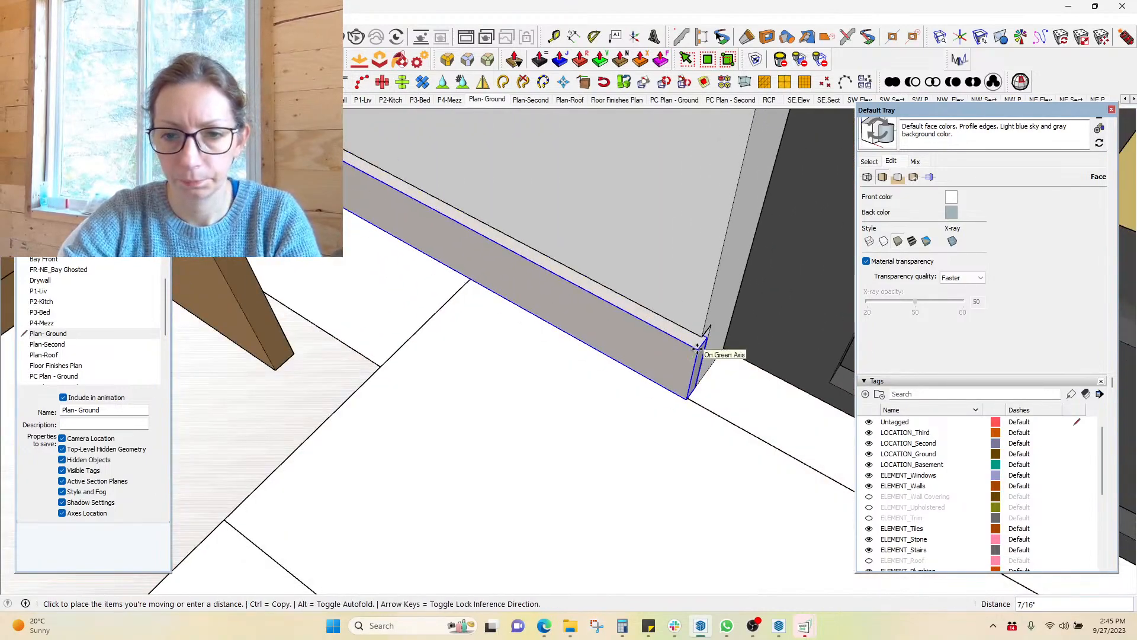
left_click(700, 347)
middle_click_drag(527, 379, 363, 304)
scroll(490, 507, "up", 5)
middle_click_drag(491, 507, 490, 305)
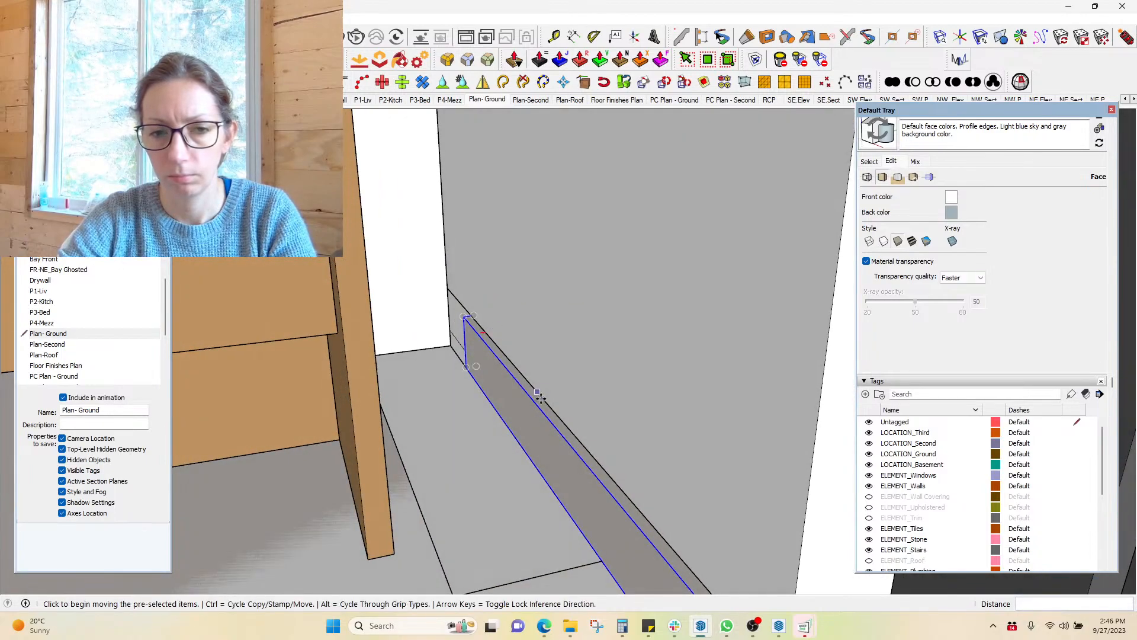
middle_click_drag(430, 330, 799, 389)
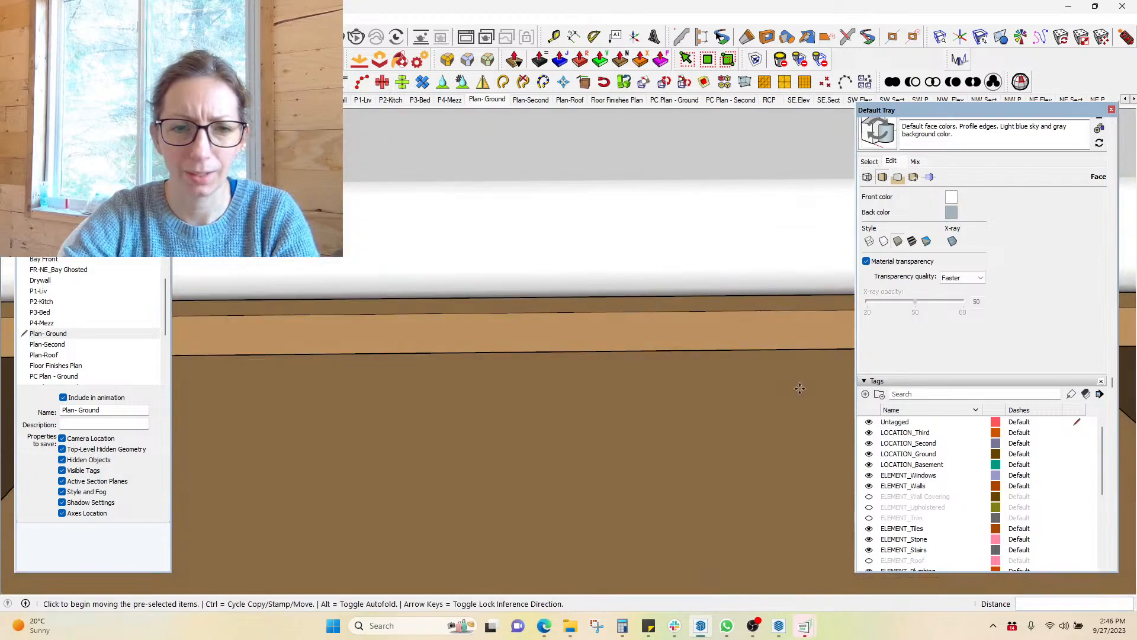
scroll(701, 437, "down", 5)
middle_click_drag(568, 465, 903, 384)
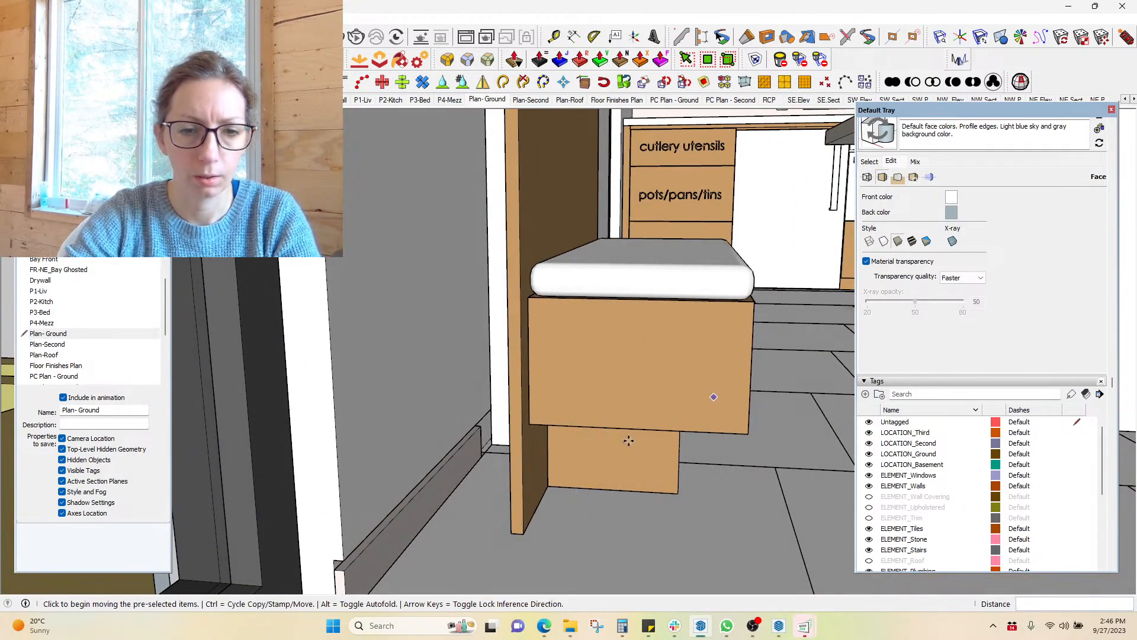
key("space")
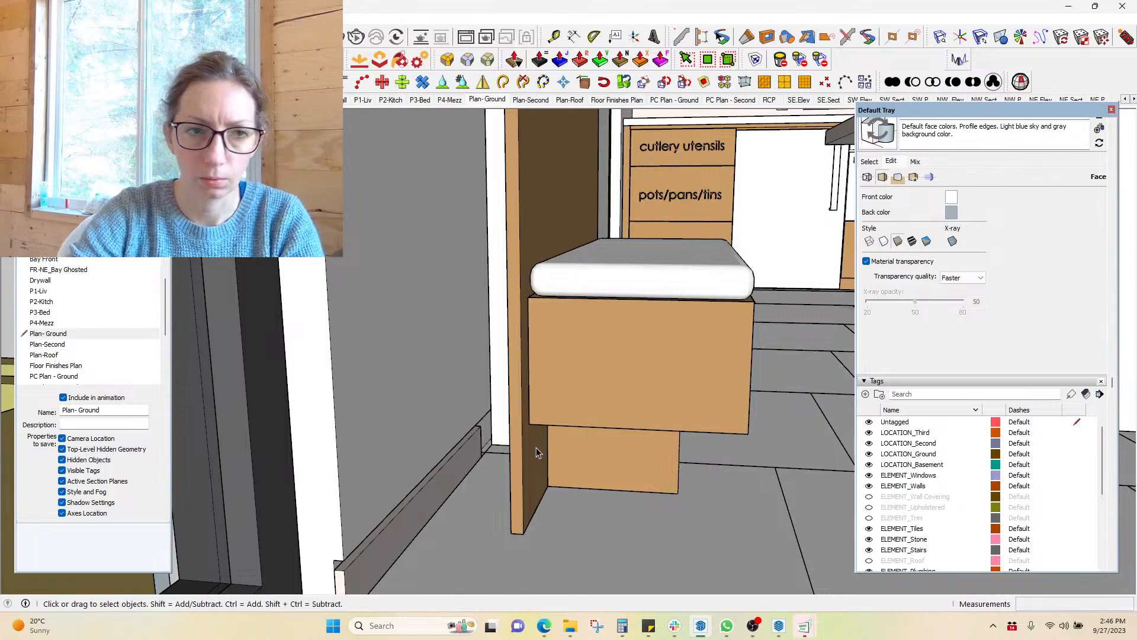
Look around the bench area toward the window and sliding doors
middle_click_drag(536, 447, 449, 502)
scroll(450, 504, "down", 1)
key("shift+l")
left_click_drag(426, 490, 905, 321)
middle_click_drag(802, 370, 248, 307)
middle_click_drag(589, 304, 438, 308, "shift")
left_click_drag(669, 343, 388, 243)
left_click_drag(628, 444, 590, 419)
middle_click_drag(575, 444, 563, 402, "shift")
middle_click_drag(523, 449, 427, 449)
left_click_drag(378, 420, 660, 538)
Survey the coat-hook wall and ceiling joists above the bench, then bring up LayOut sheet ID.1
middle_click_drag(591, 501, 629, 236, "shift")
middle_click_drag(627, 332, 573, 511, "shift")
left_click_drag(573, 511, 749, 93)
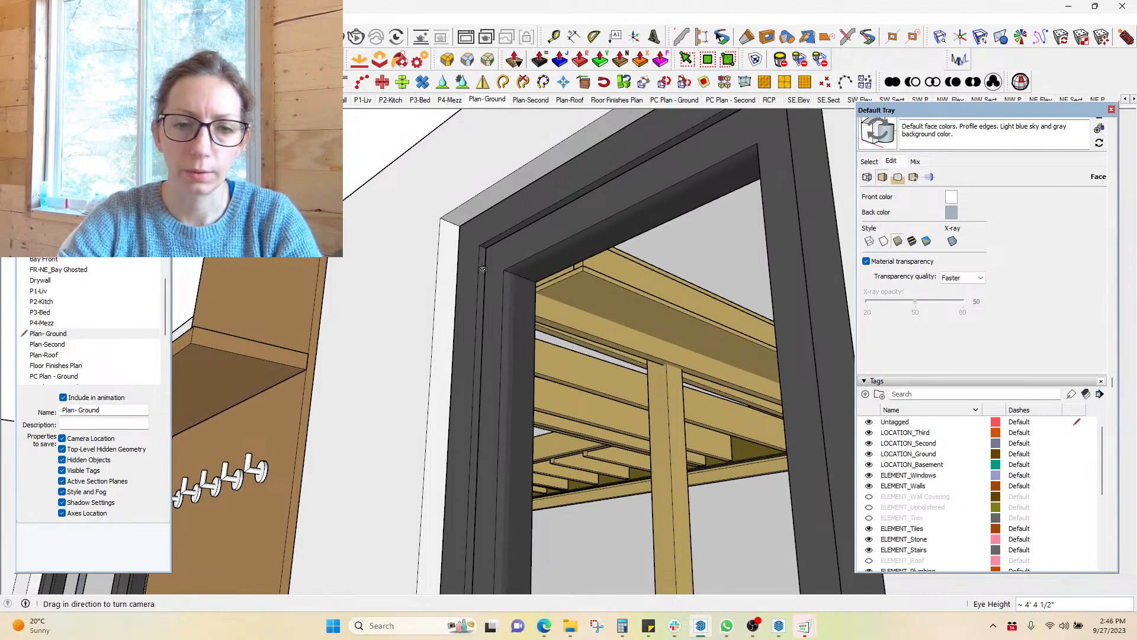
left_click_drag(442, 257, 363, 314)
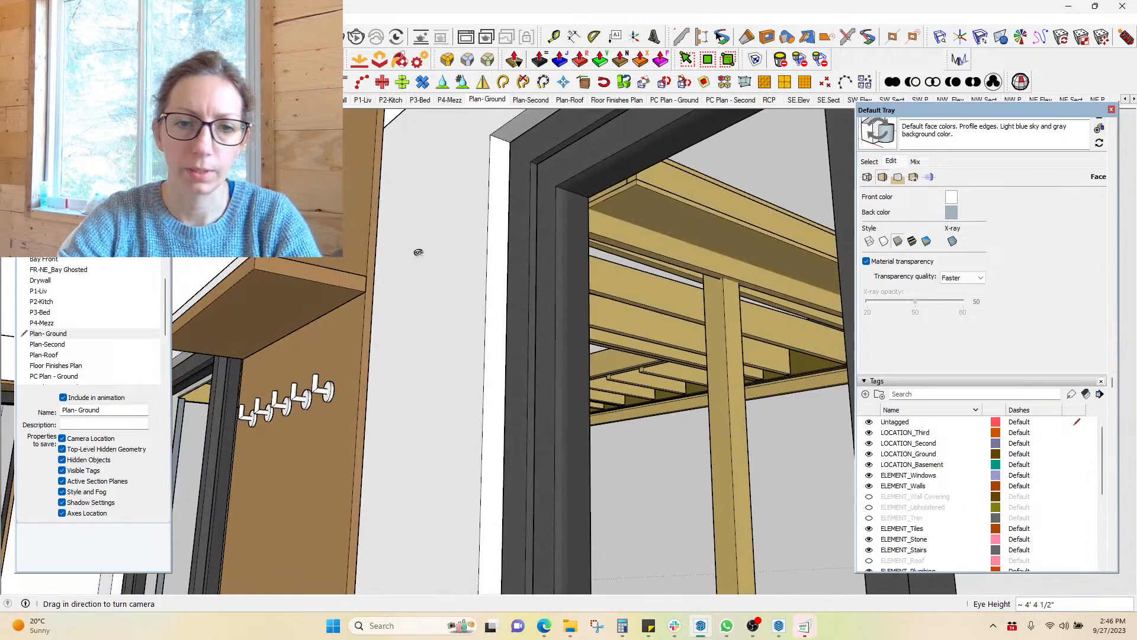
left_click_drag(572, 216, 469, 603)
middle_click_drag(353, 486, 965, 472)
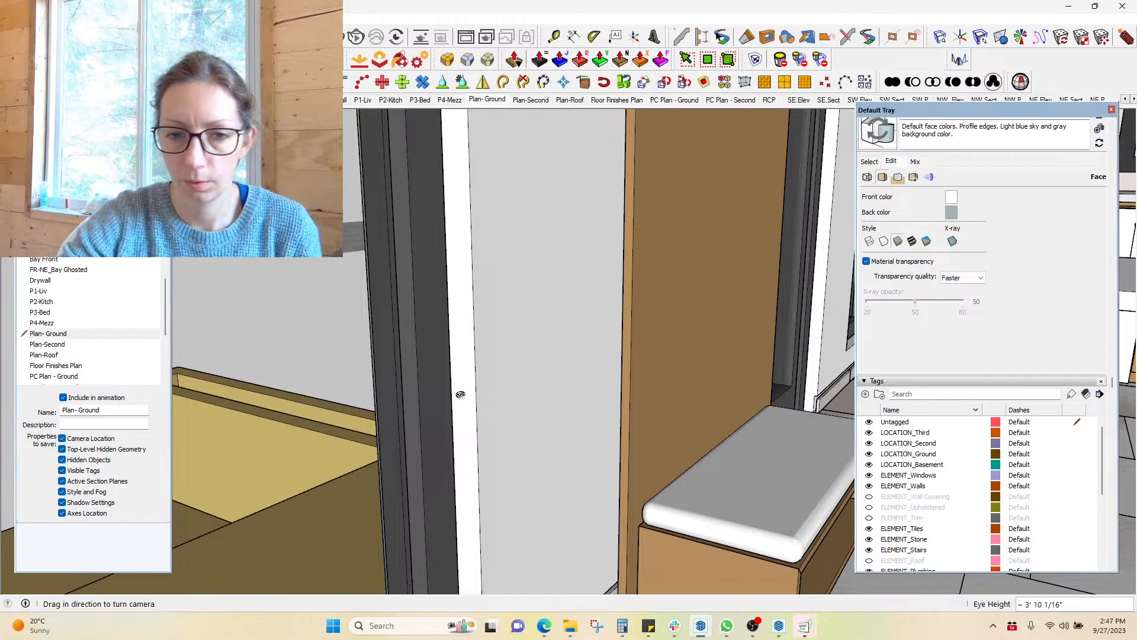
left_click(778, 631)
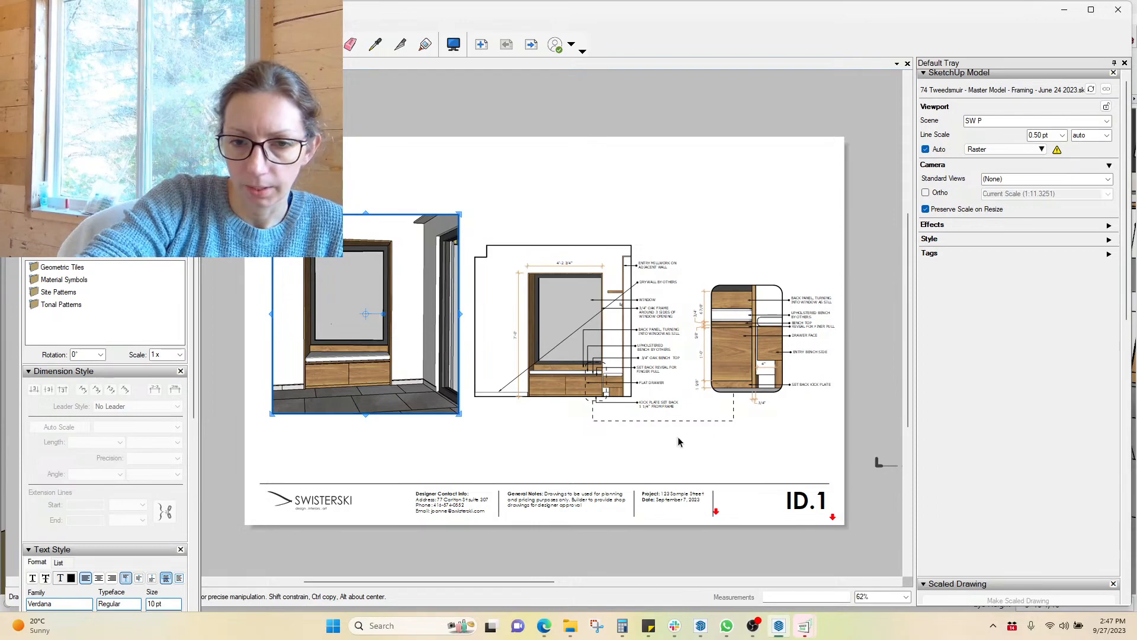
On sheet ID.1, drag the DRYWALL BY OTHERS leader endpoint up to the wall beside the window
scroll(616, 409, "up", 2)
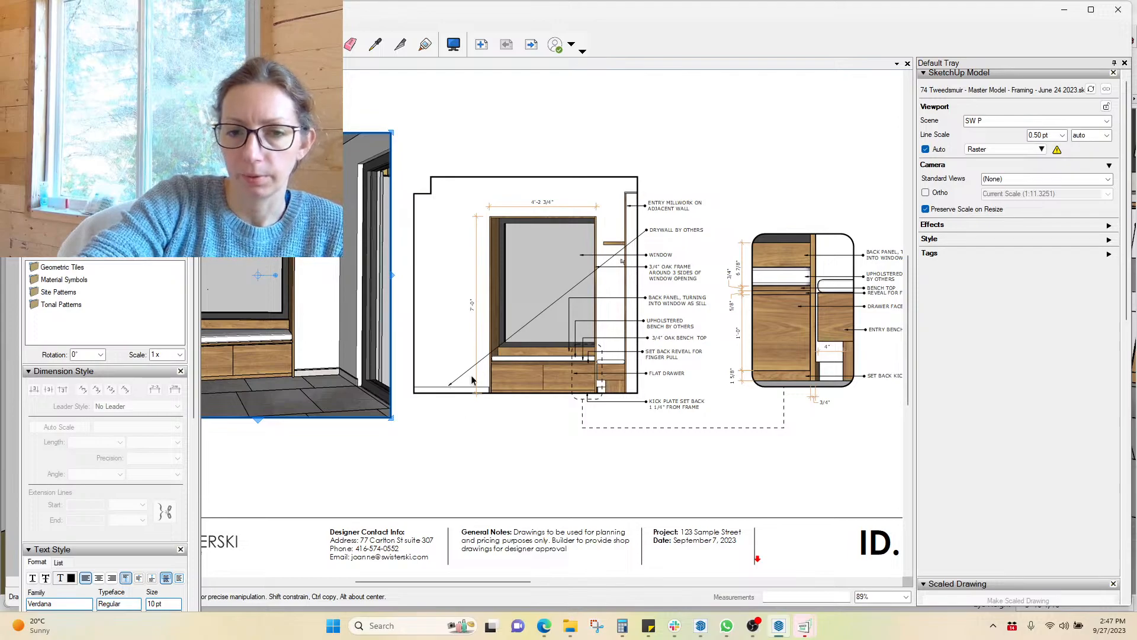
left_click(632, 244)
left_click_drag(449, 385, 615, 223)
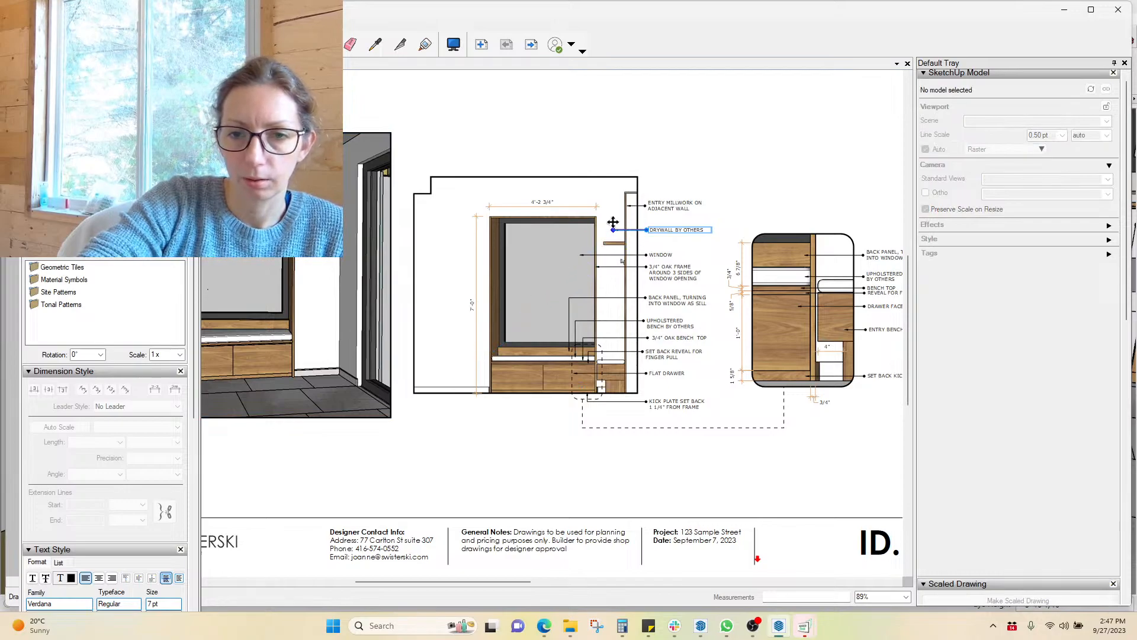
left_click(721, 192)
left_click(721, 193)
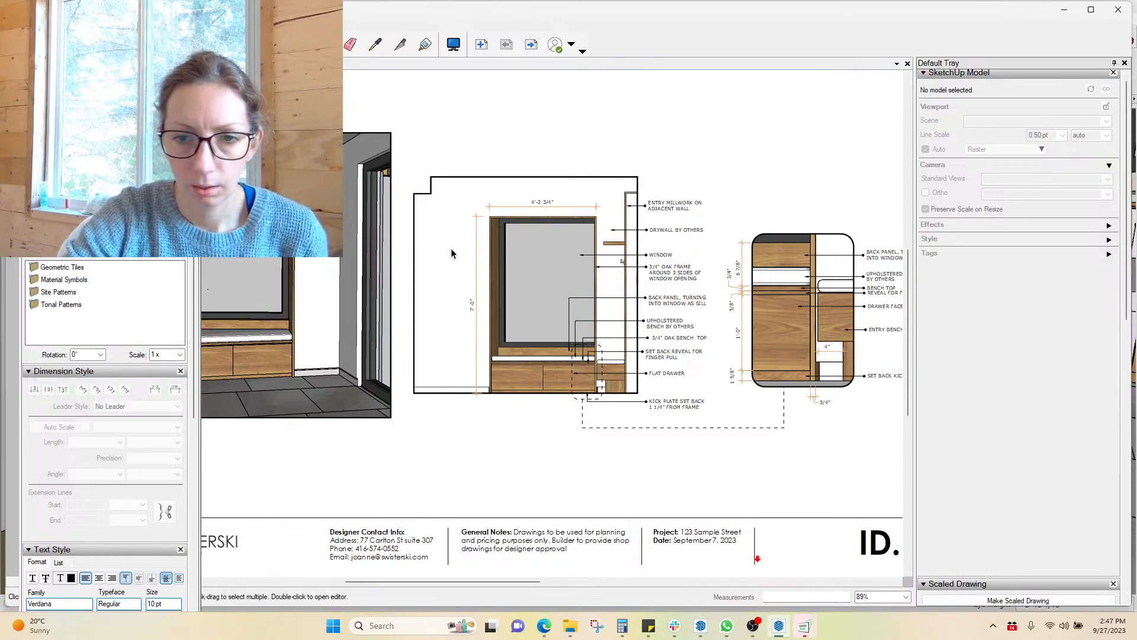
scroll(450, 253, "down", 1)
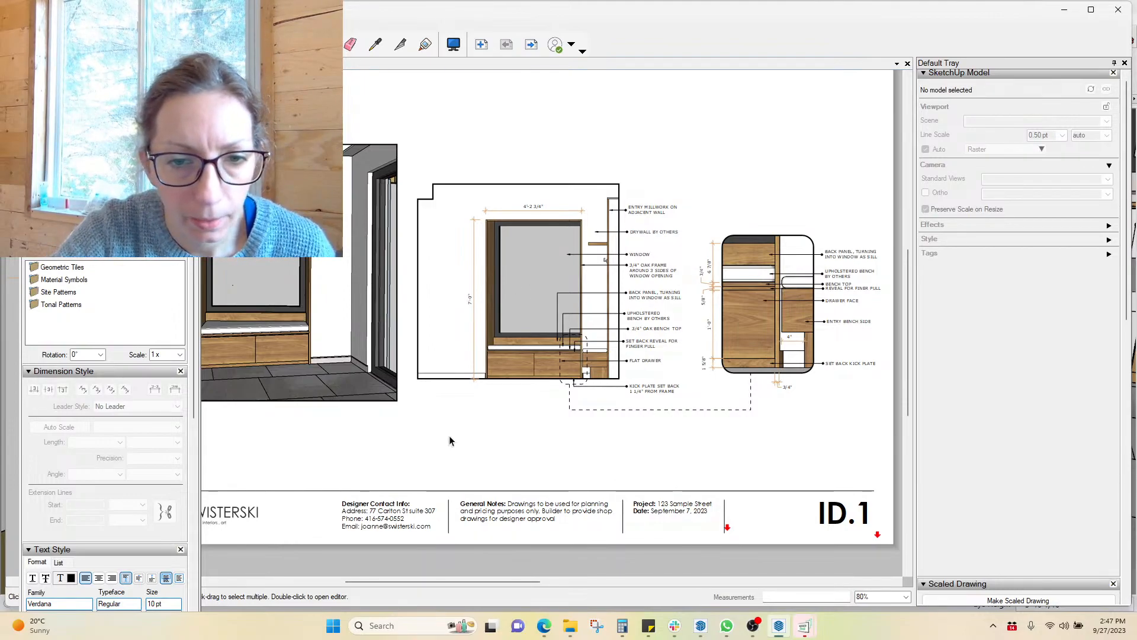
scroll(671, 334, "down", 1)
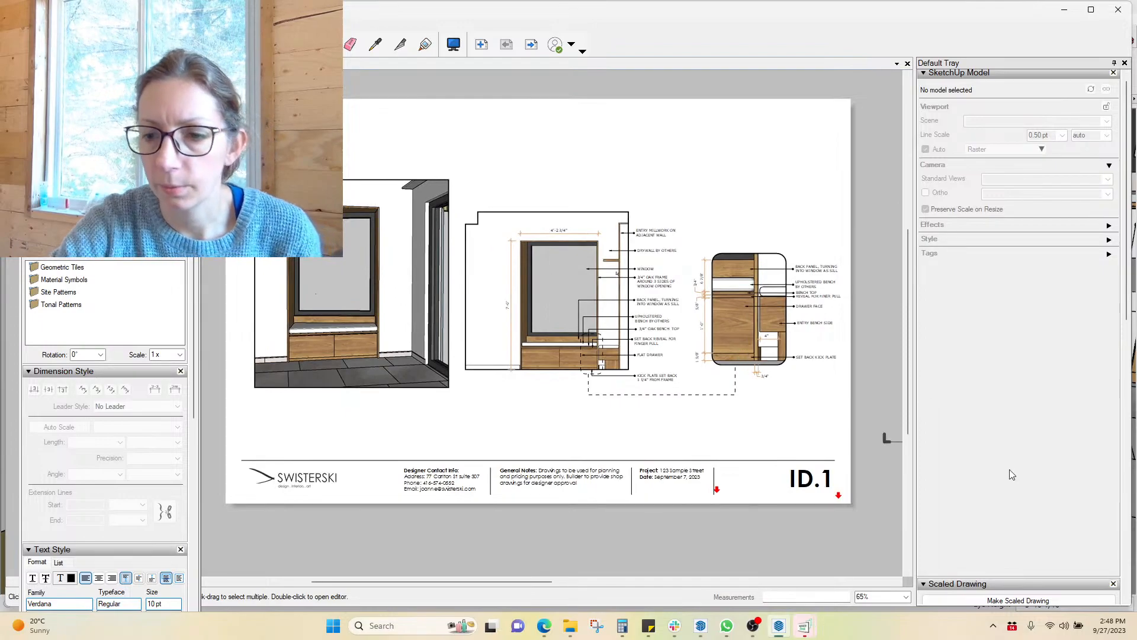
scroll(1019, 379, "down", 6)
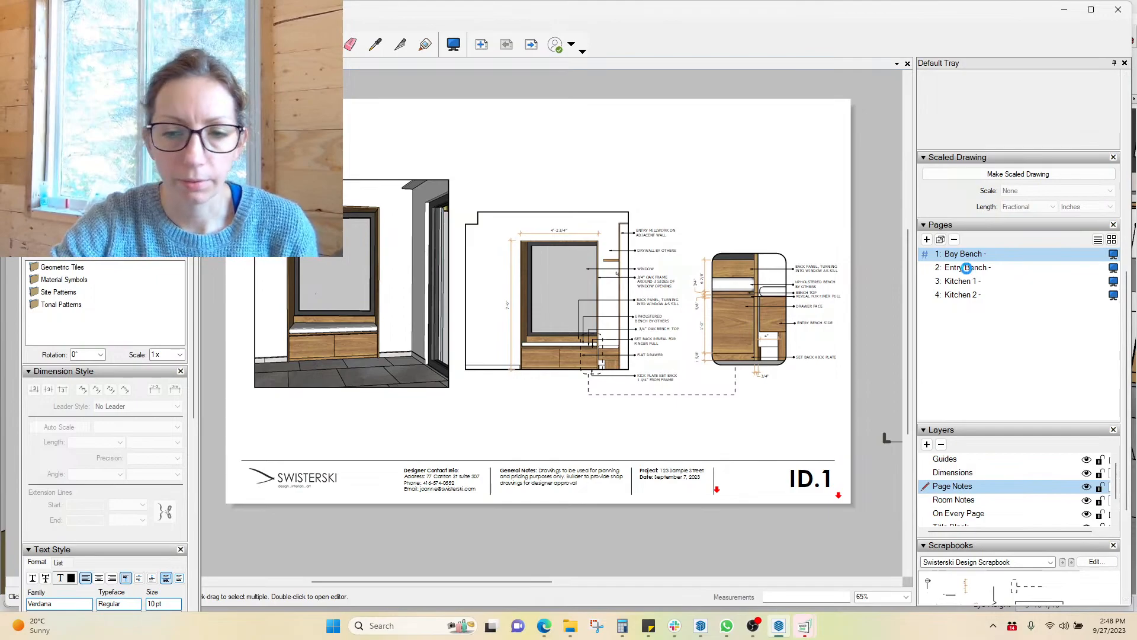
On the Entry Bench sheet ID.2, shorten the DRYWALL leader to end beside its label
left_click(966, 267)
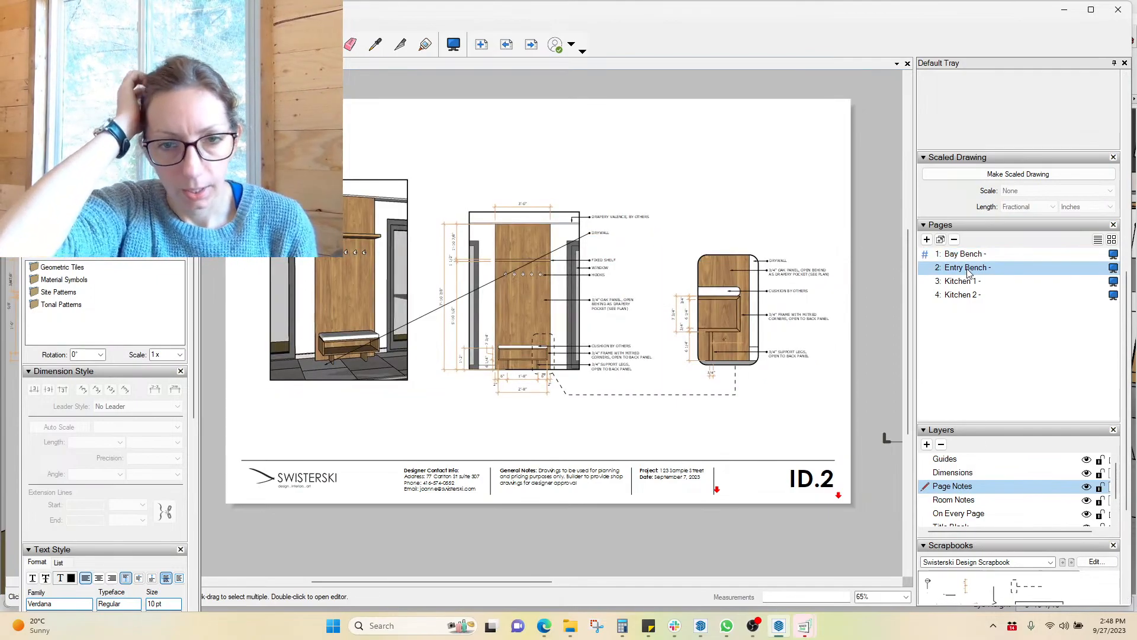
scroll(424, 314, "up", 1)
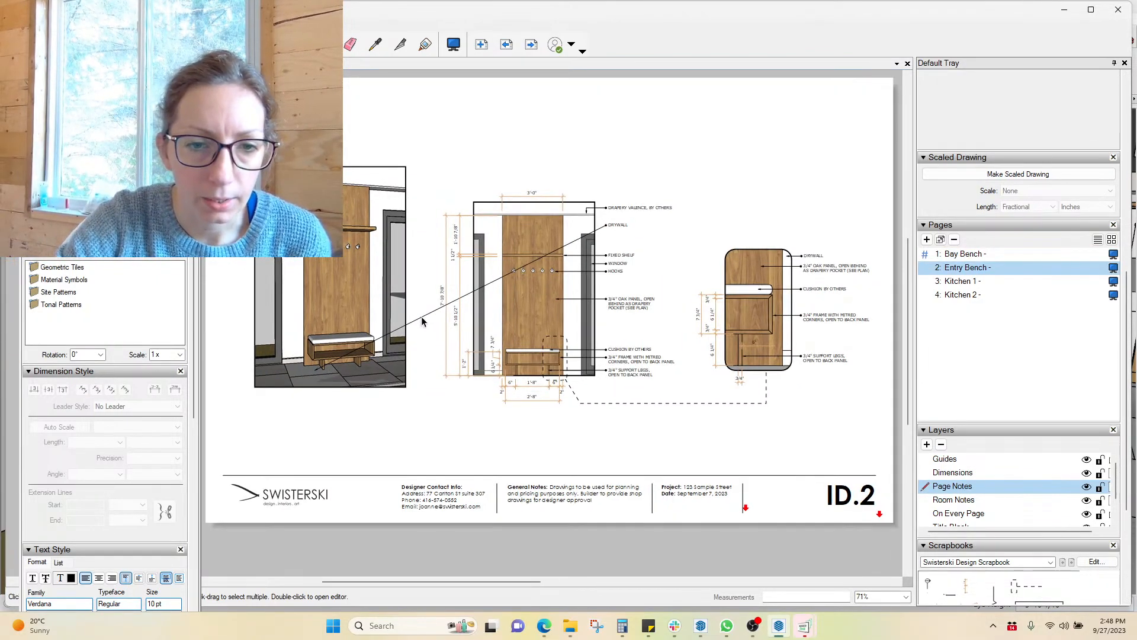
left_click(351, 353)
left_click_drag(318, 370, 579, 226)
left_click(648, 165)
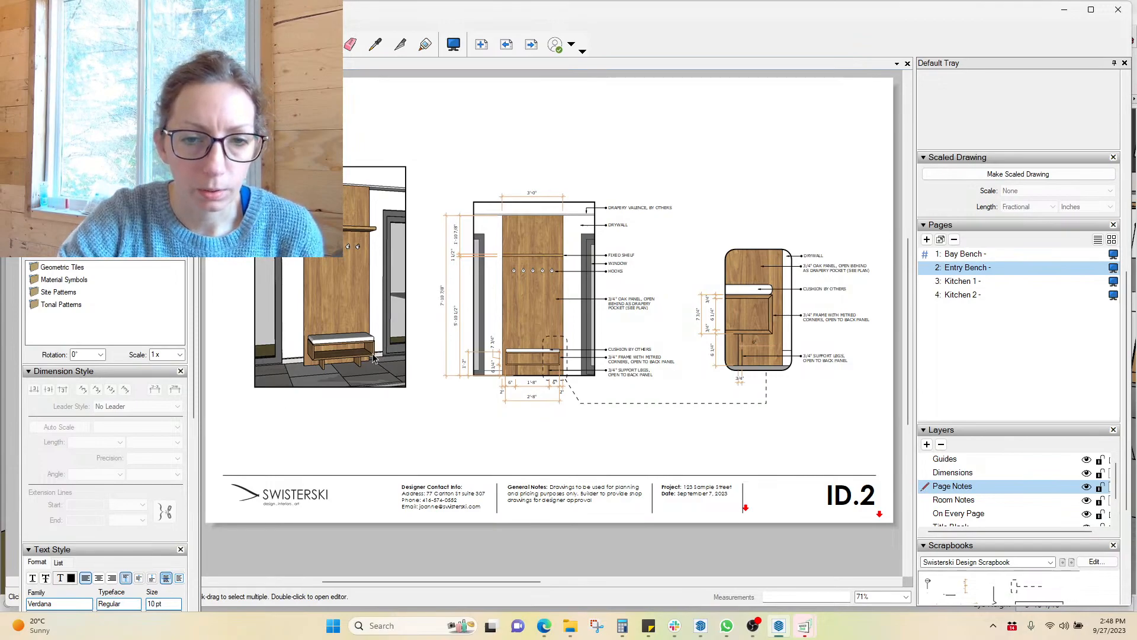
scroll(567, 388, "up", 4)
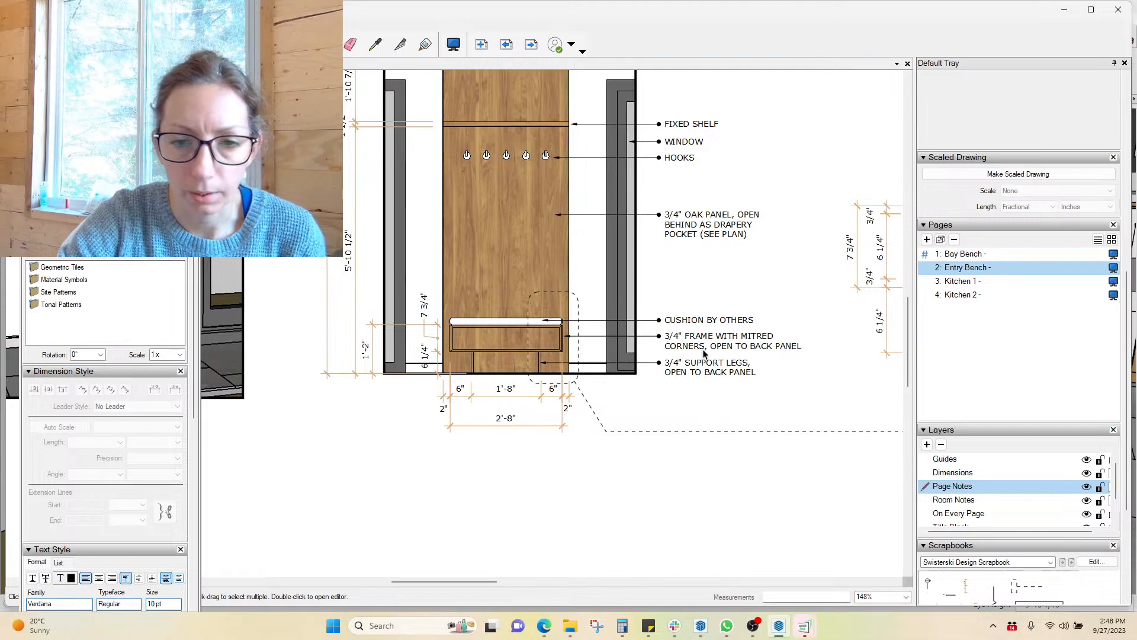
scroll(501, 408, "down", 3)
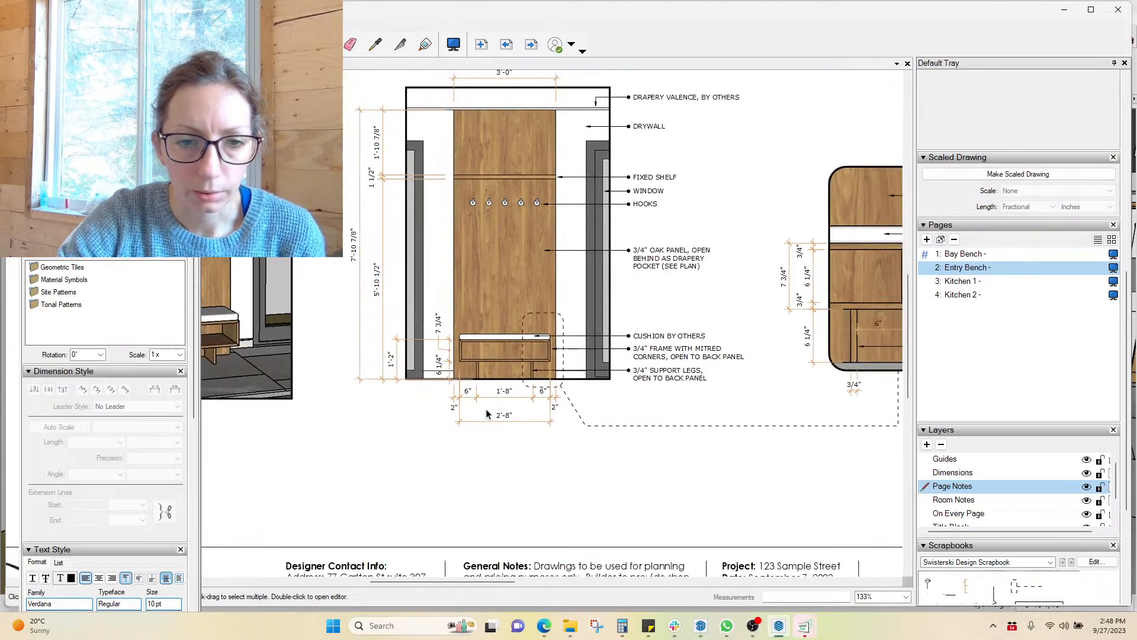
scroll(382, 404, "down", 1)
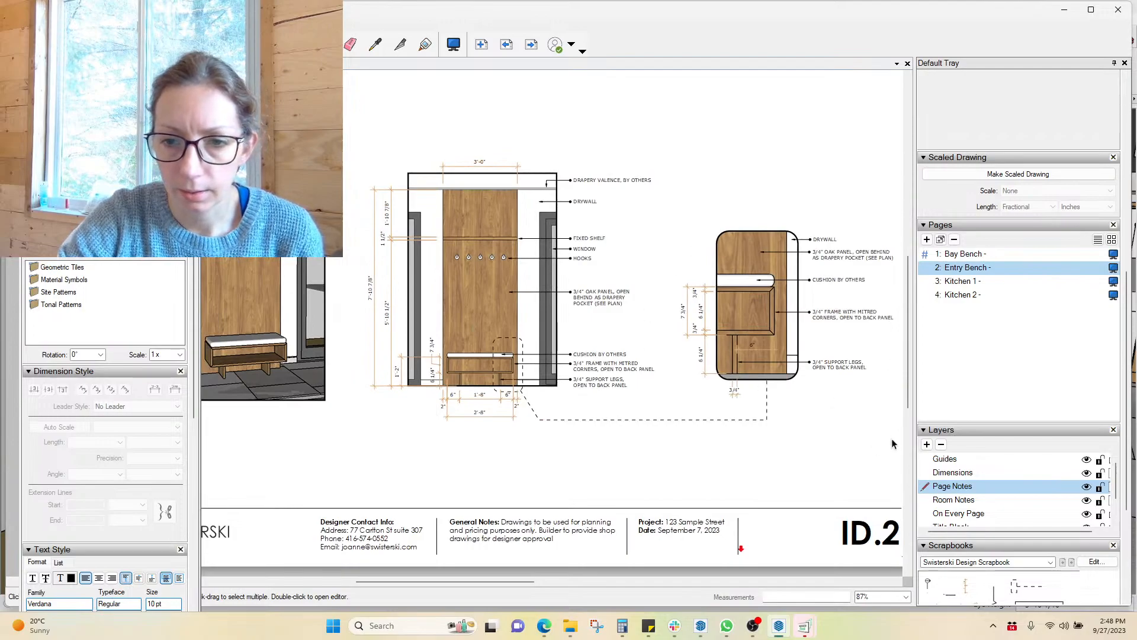
scroll(741, 396, "down", 1)
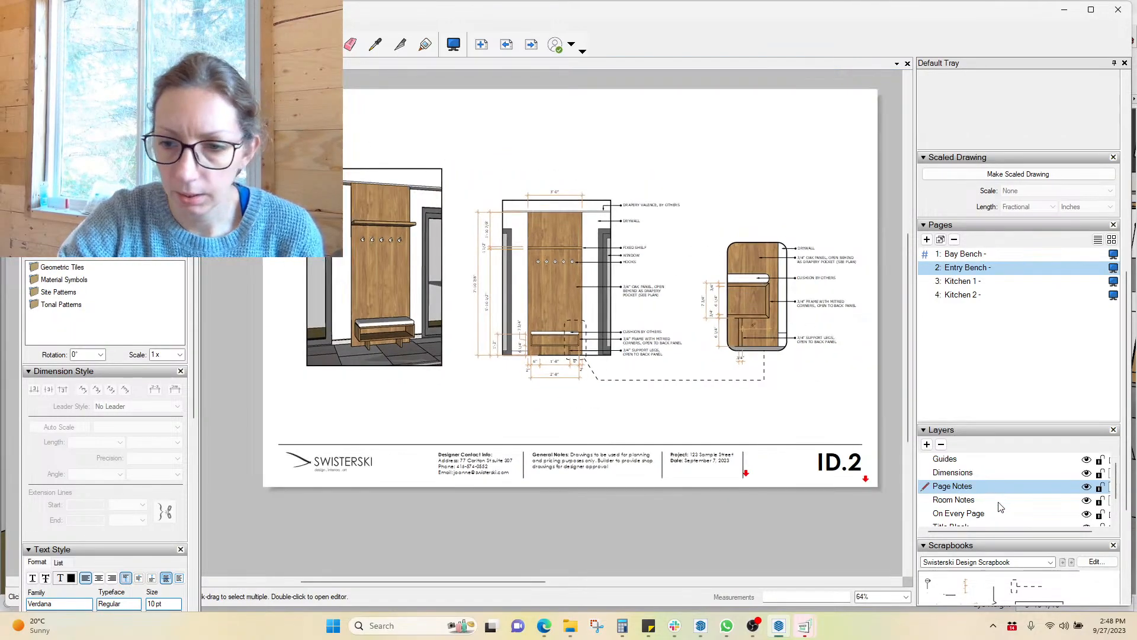
Compare the Kitchen 1 and Entry Bench sheets, then return to the SketchUp model
left_click(972, 282)
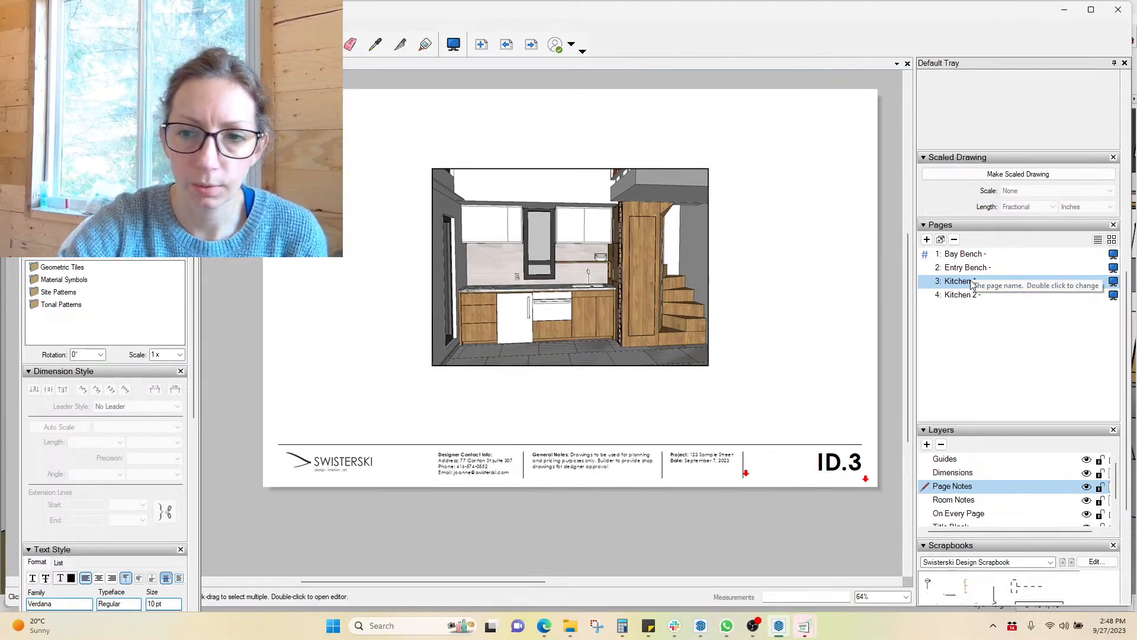
left_click(972, 268)
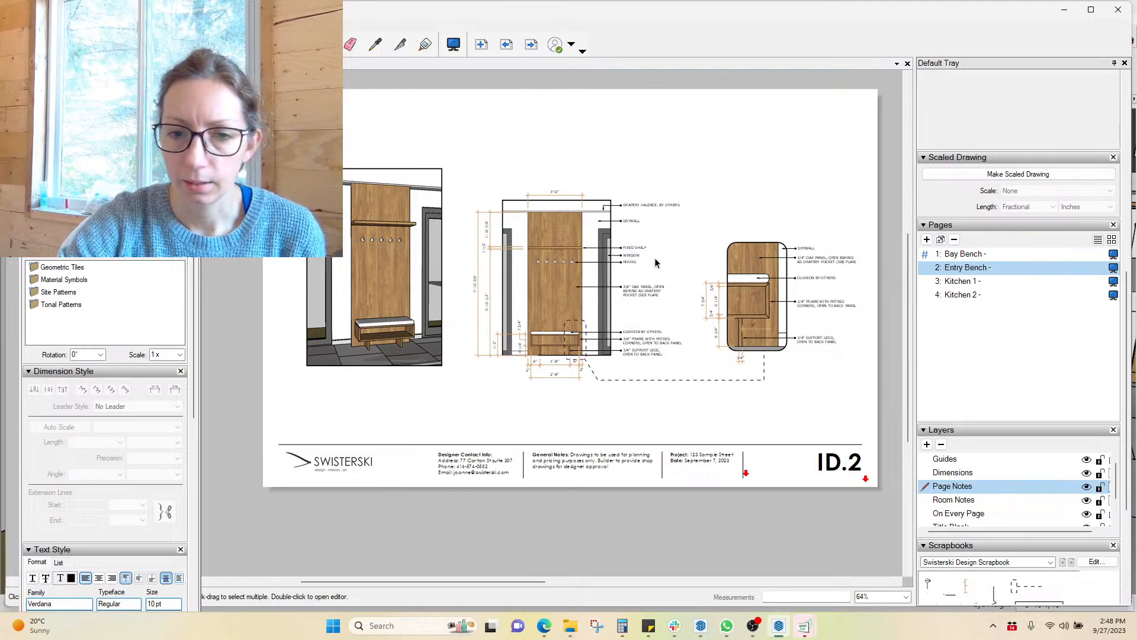
left_click(960, 285)
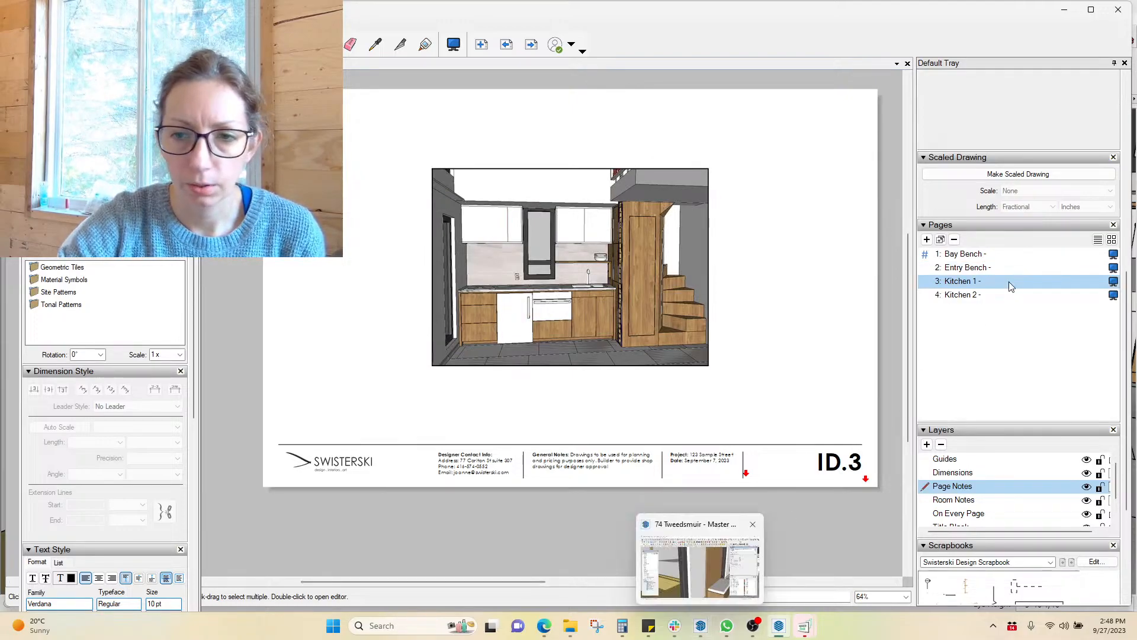
left_click(969, 269)
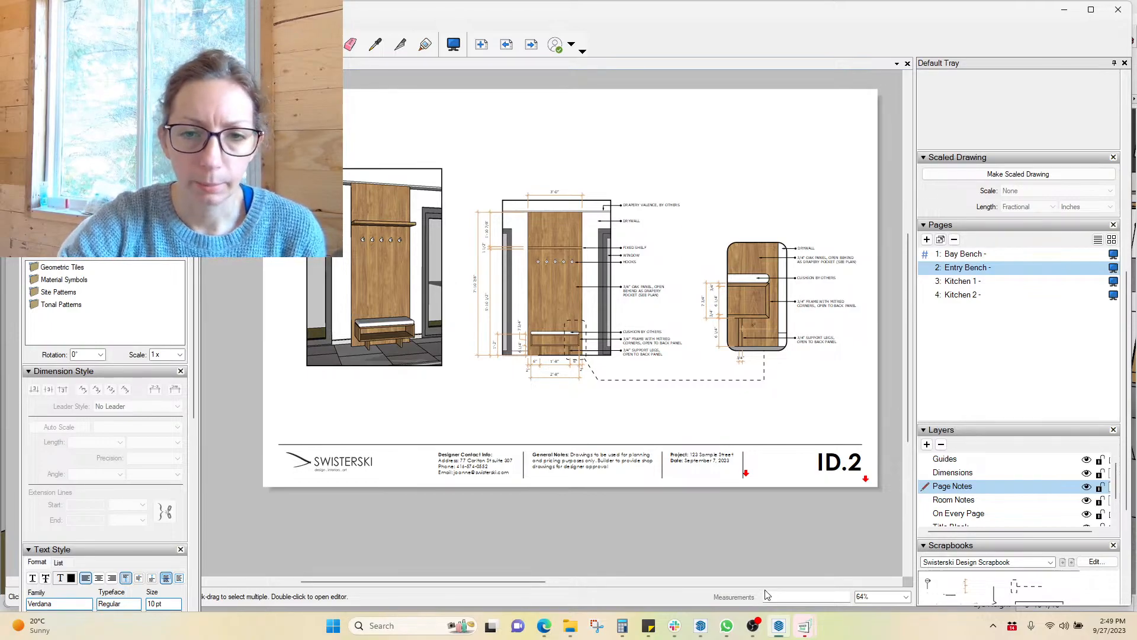
left_click(960, 282)
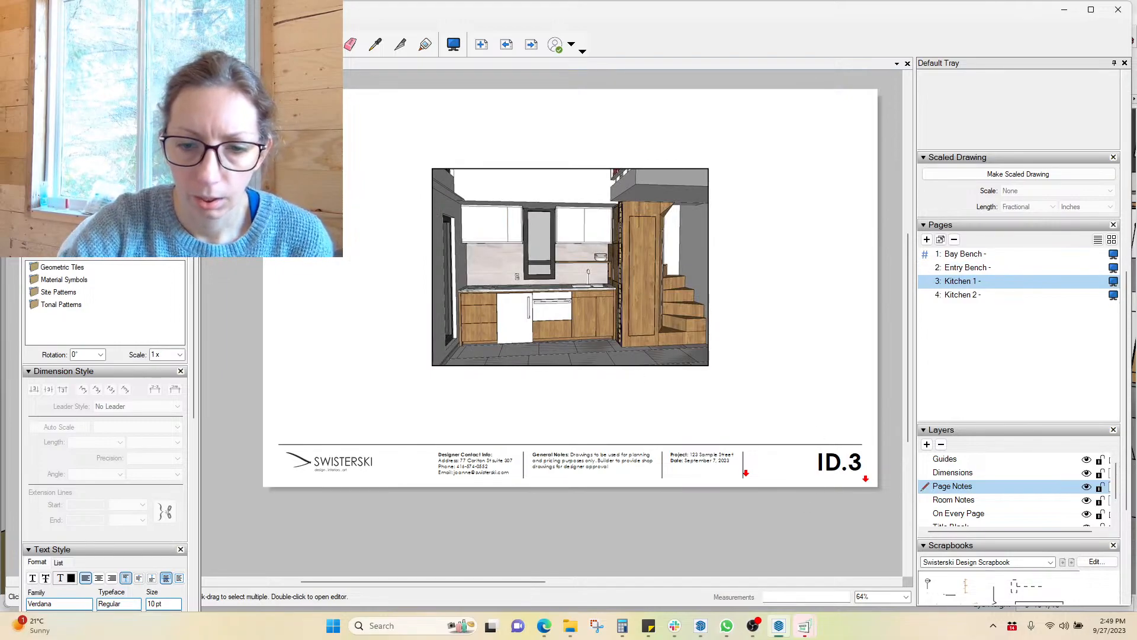
mouse_move(699, 627)
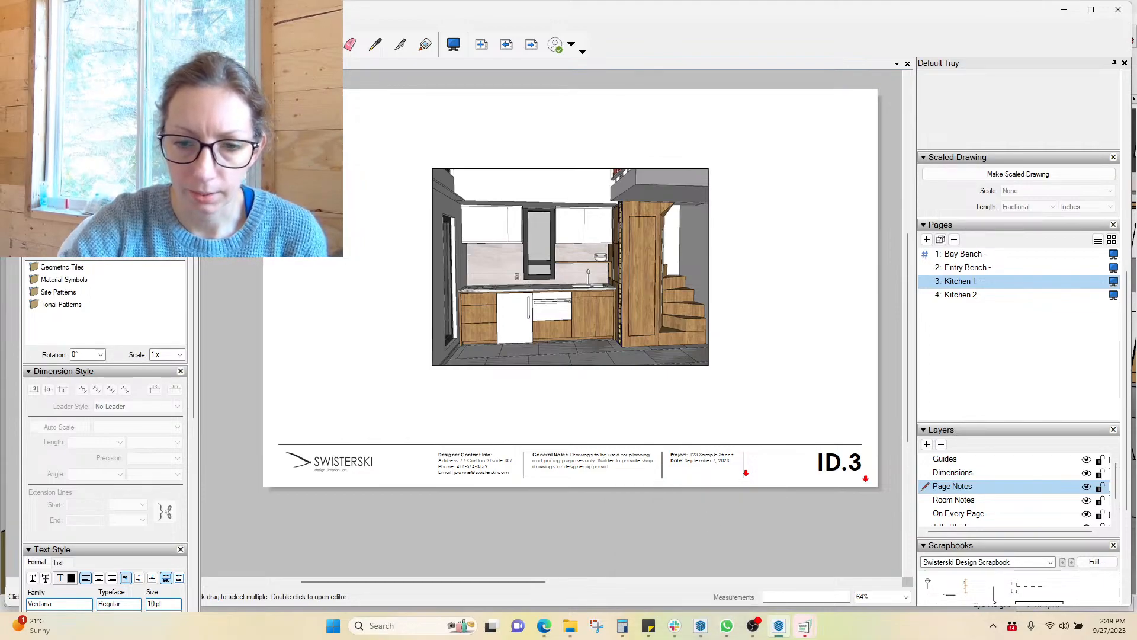
left_click(702, 570)
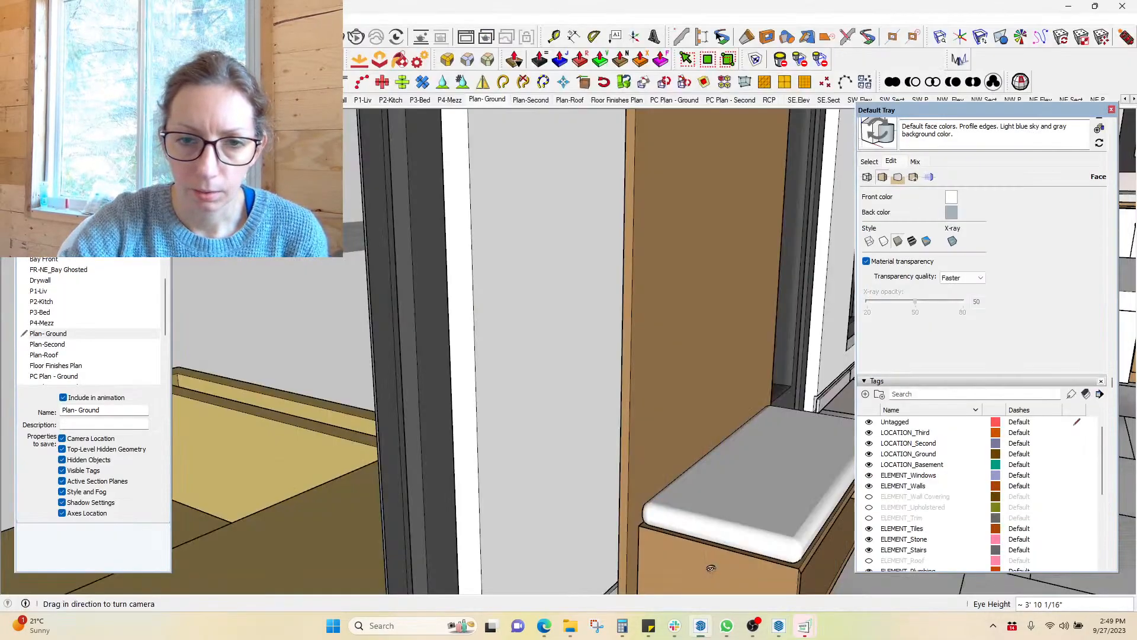
Show the Material Modes window enlarged to list all four draft/render pairs, with Materials in view
left_click(960, 60)
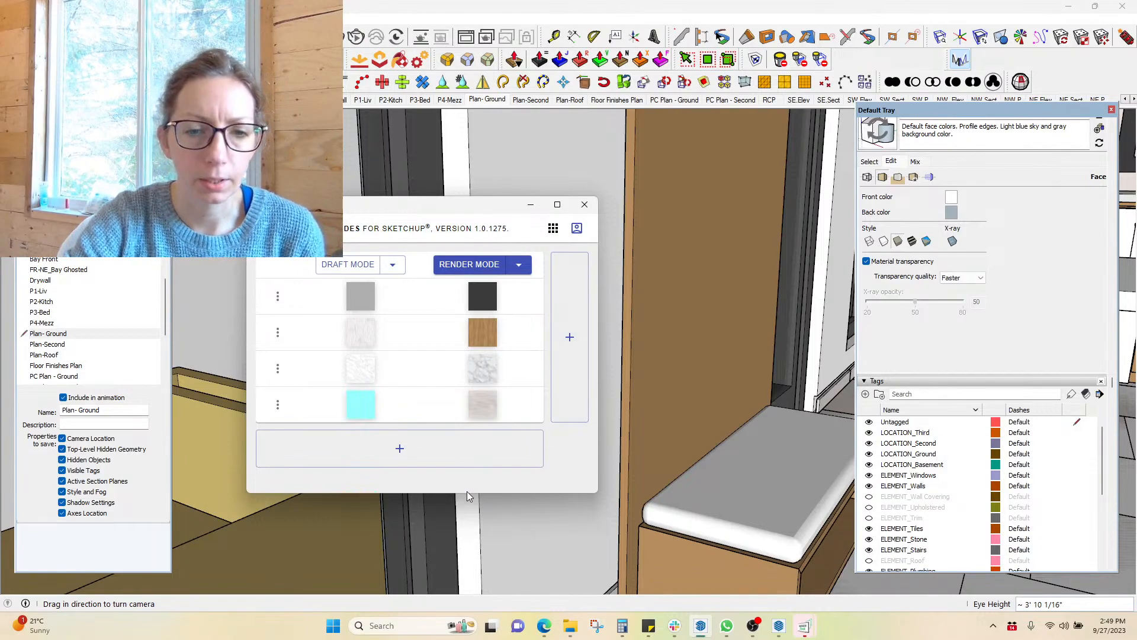
left_click_drag(467, 492, 466, 578)
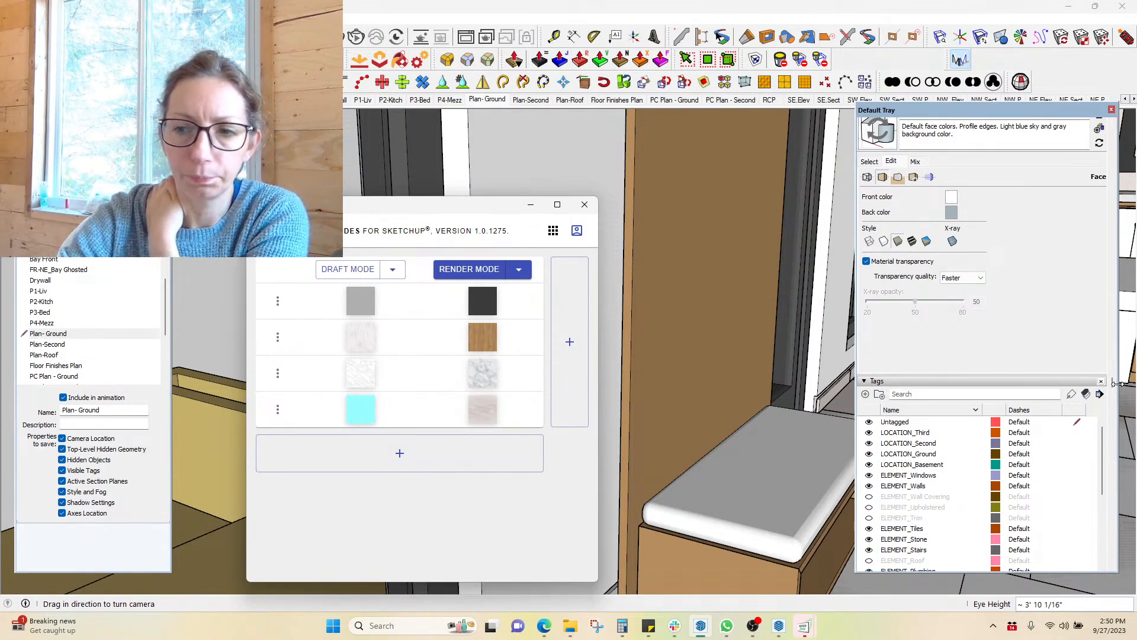
scroll(1113, 400, "up", 2)
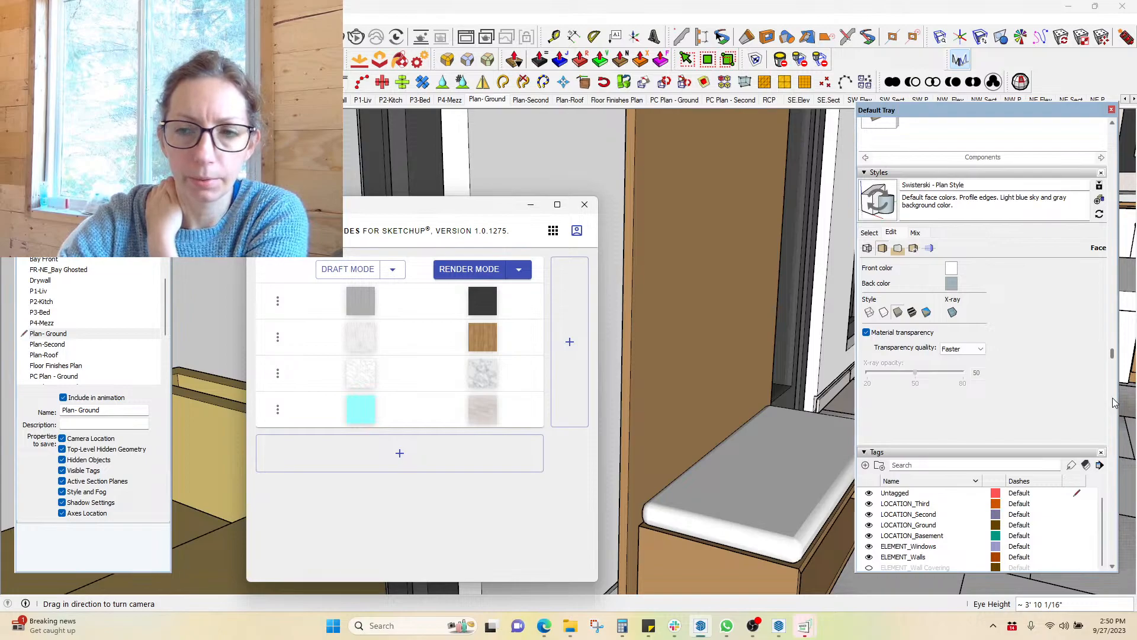
scroll(1114, 402, "up", 10)
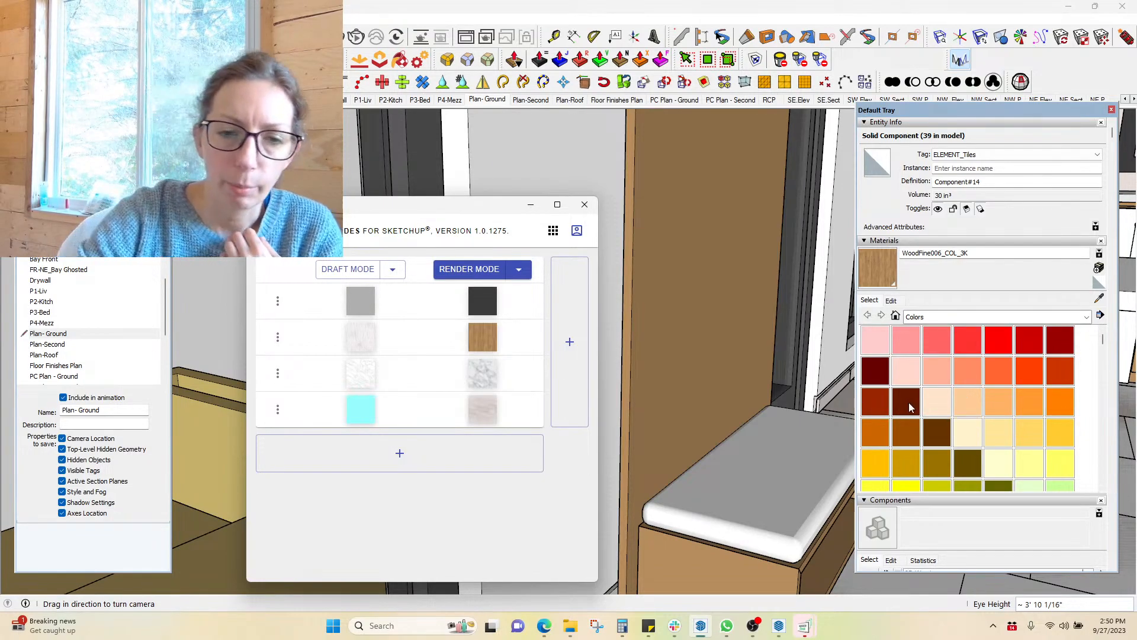
Create a material named TILE - BW using the Grigio Di Basalto - BW.png texture from Materials > Tiles
left_click(1099, 269)
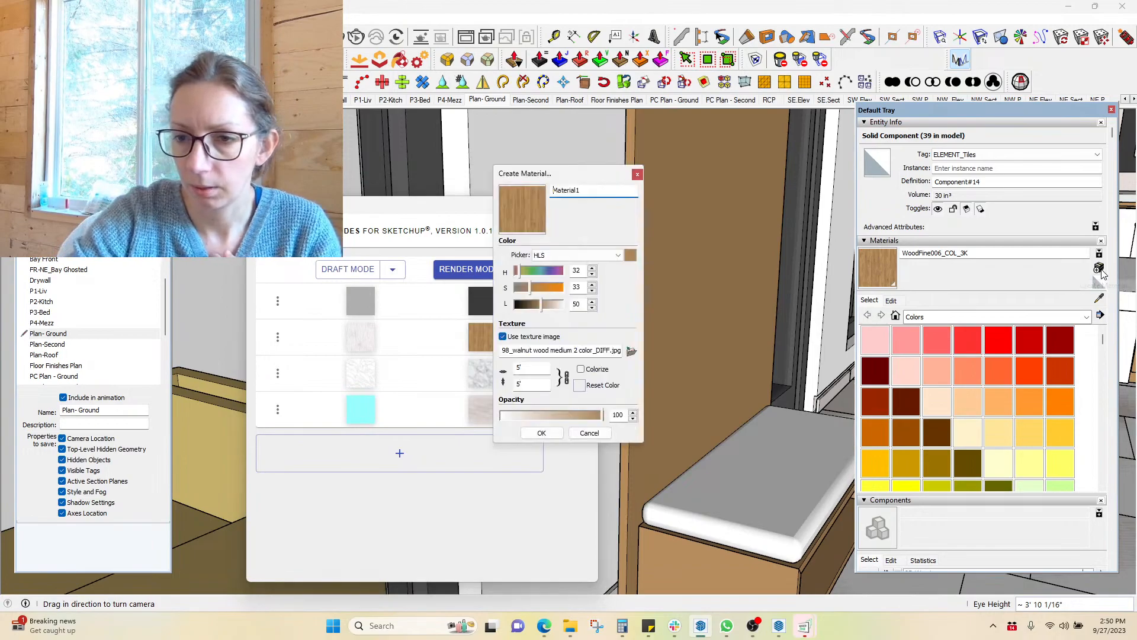
double_click(606, 189)
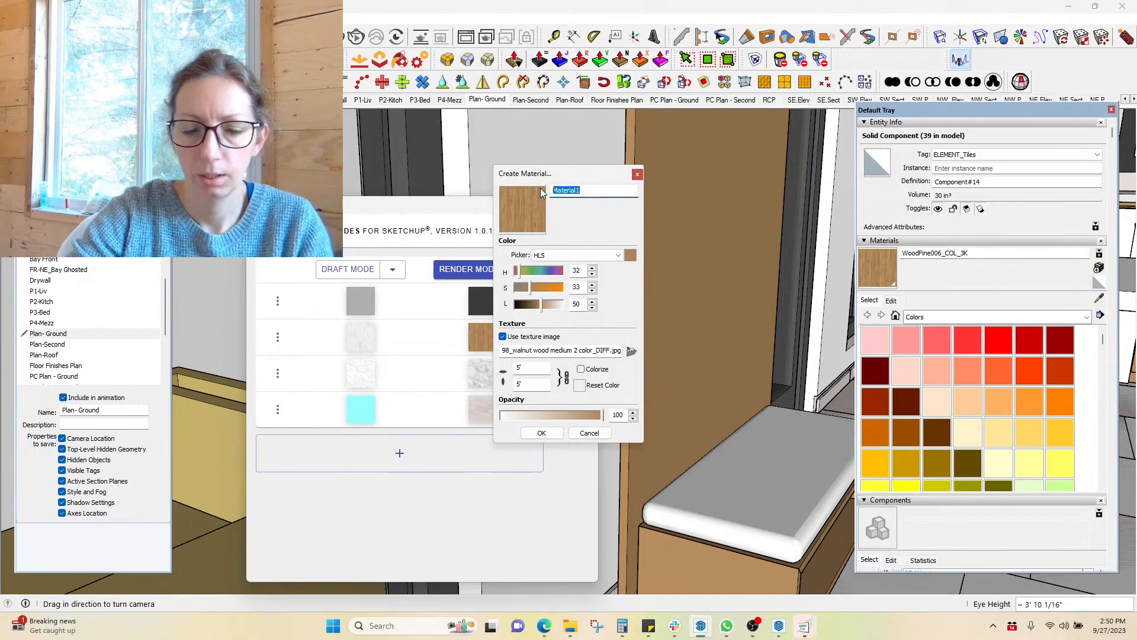
type("TiLE - BW")
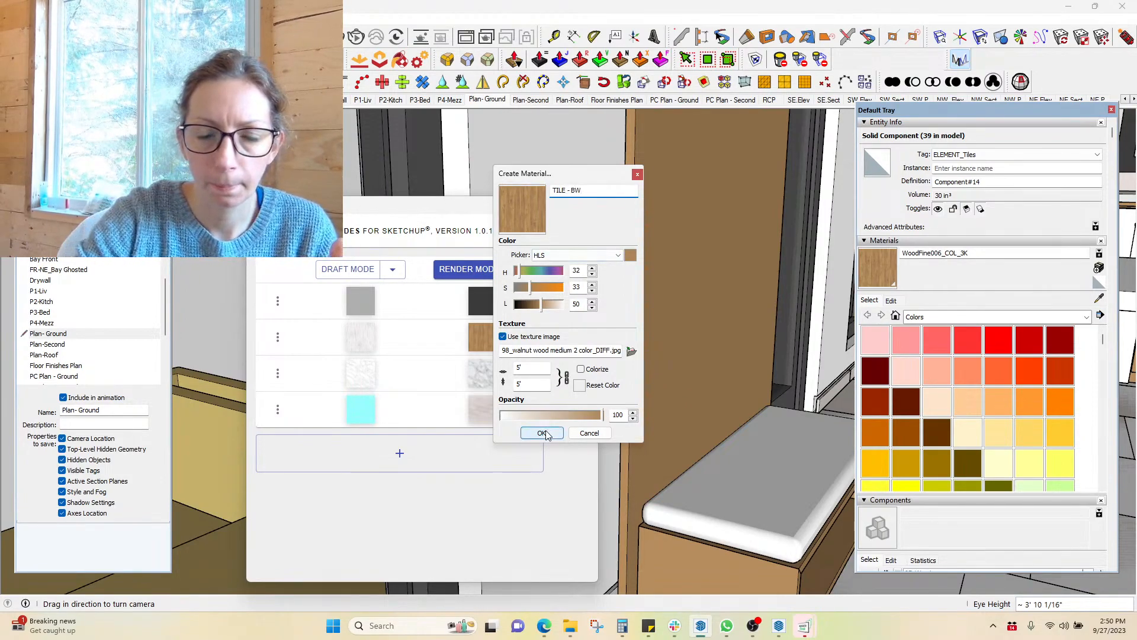
left_click(632, 352)
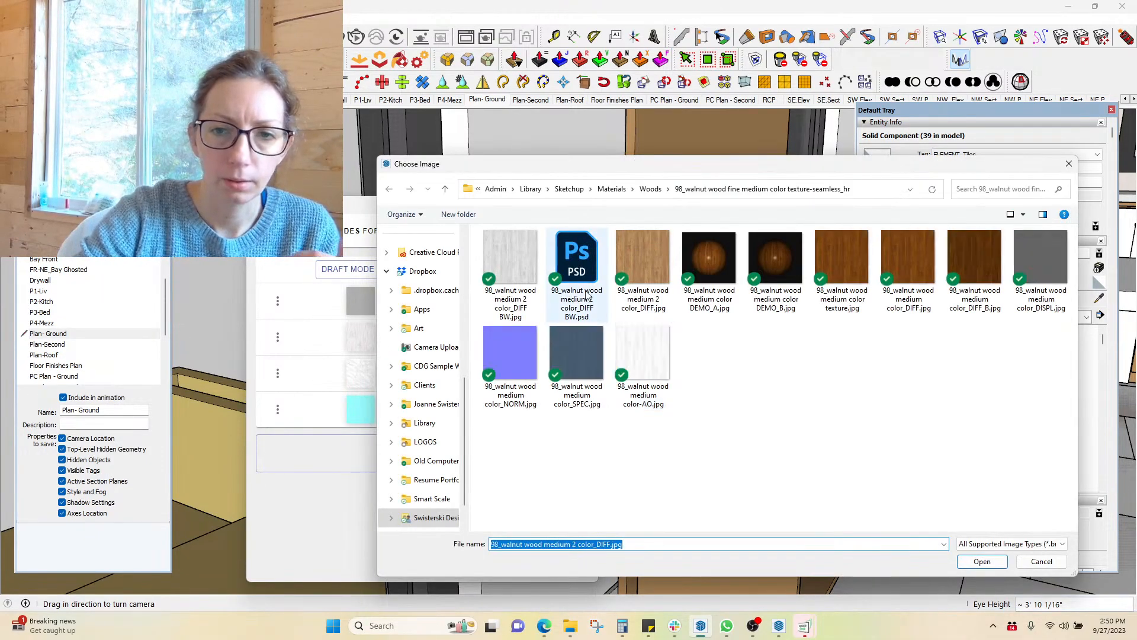
left_click(603, 190)
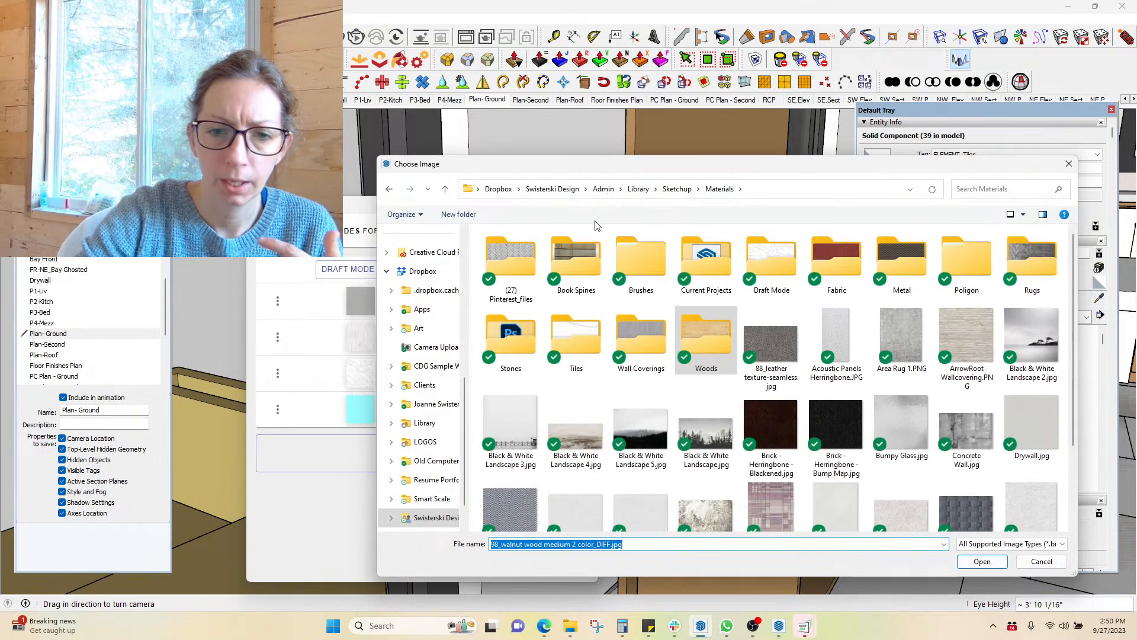
double_click(566, 335)
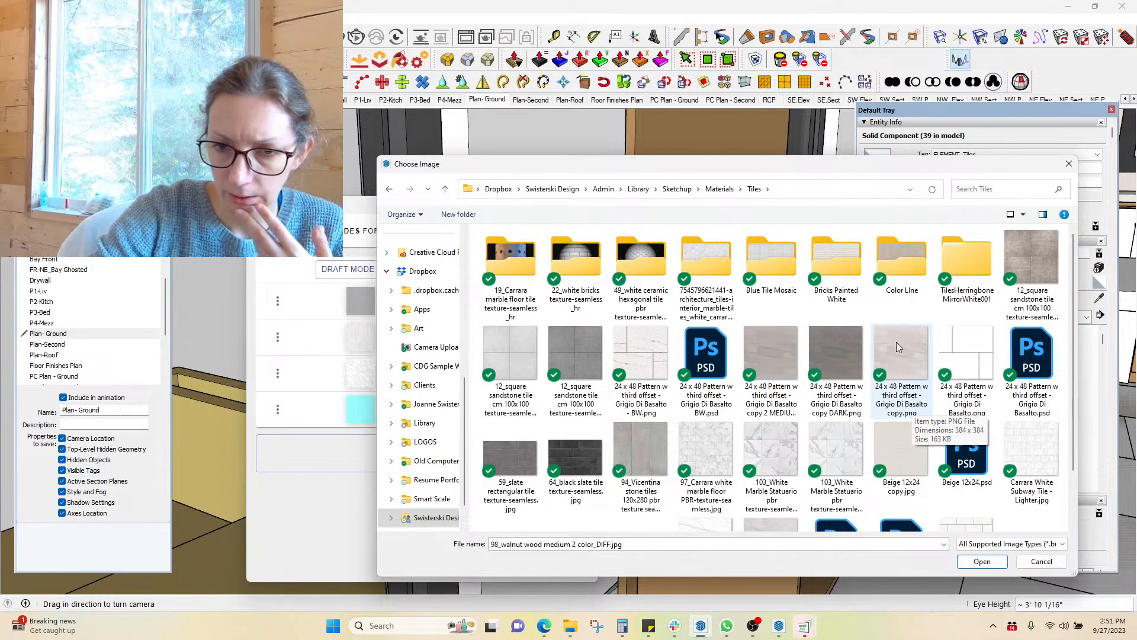
left_click(654, 348)
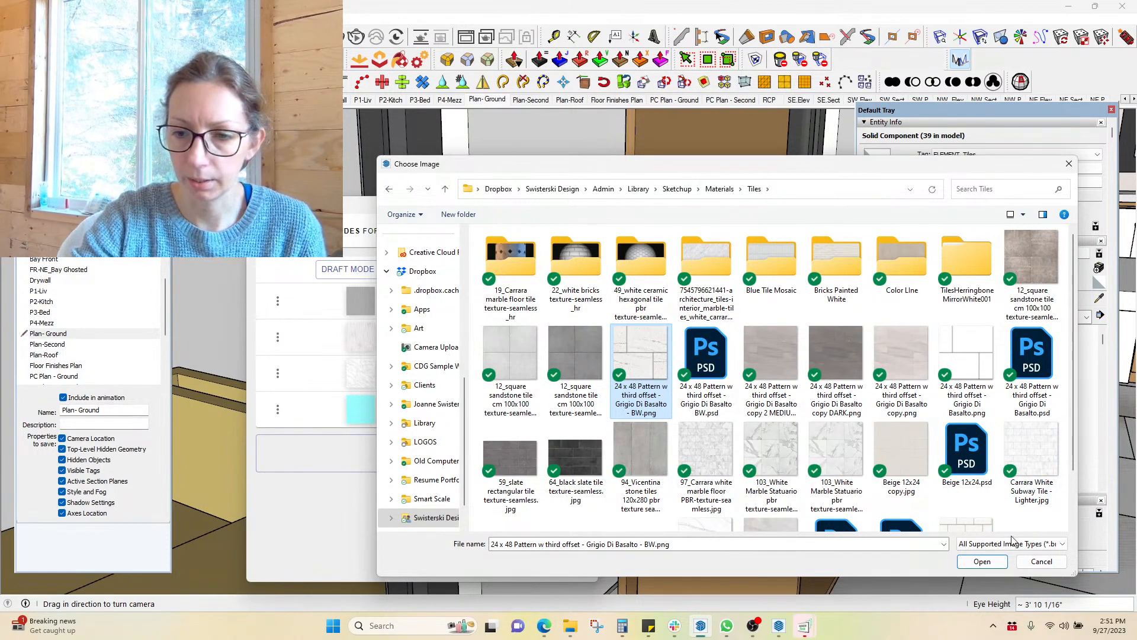
left_click(982, 562)
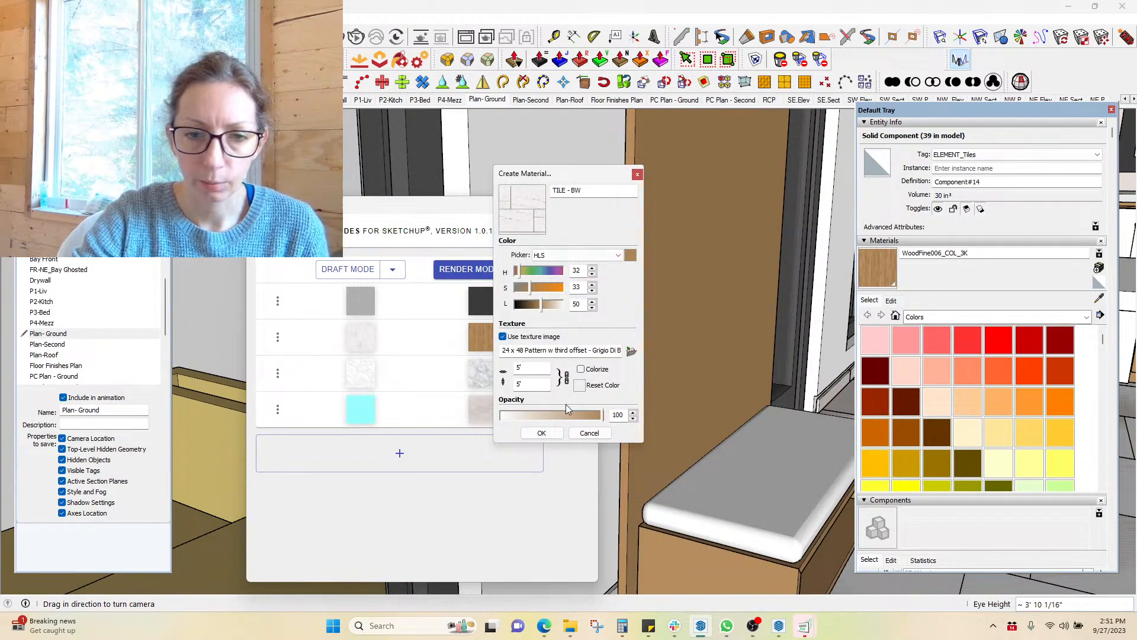
left_click(552, 432)
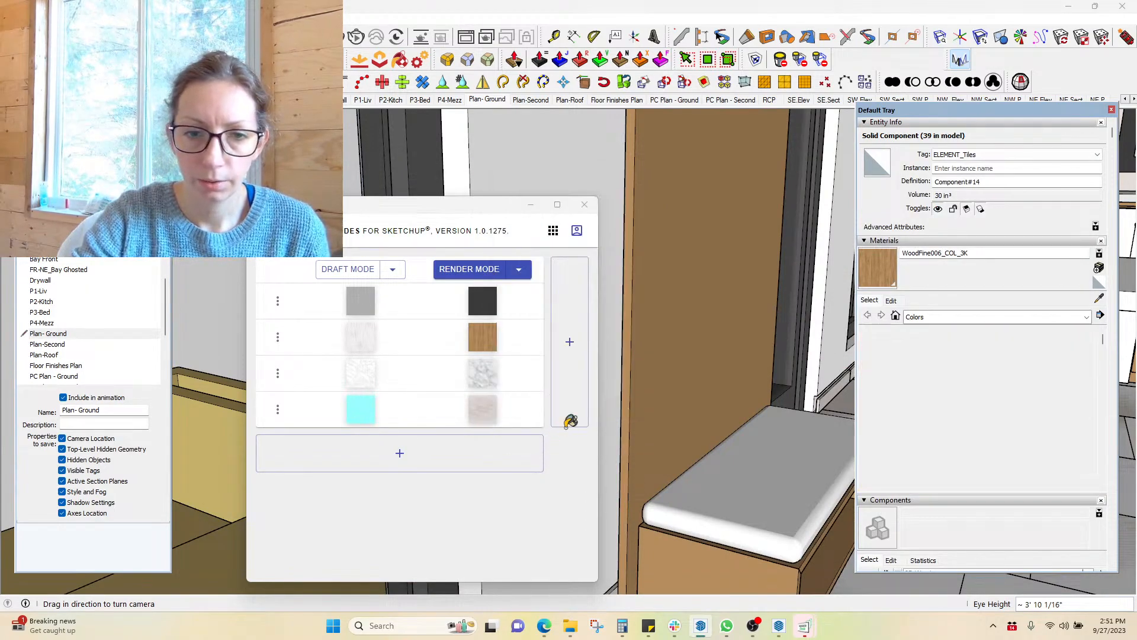
Assign TILE - BW as the Draft material for the fourth Material Modes row
left_click(353, 419)
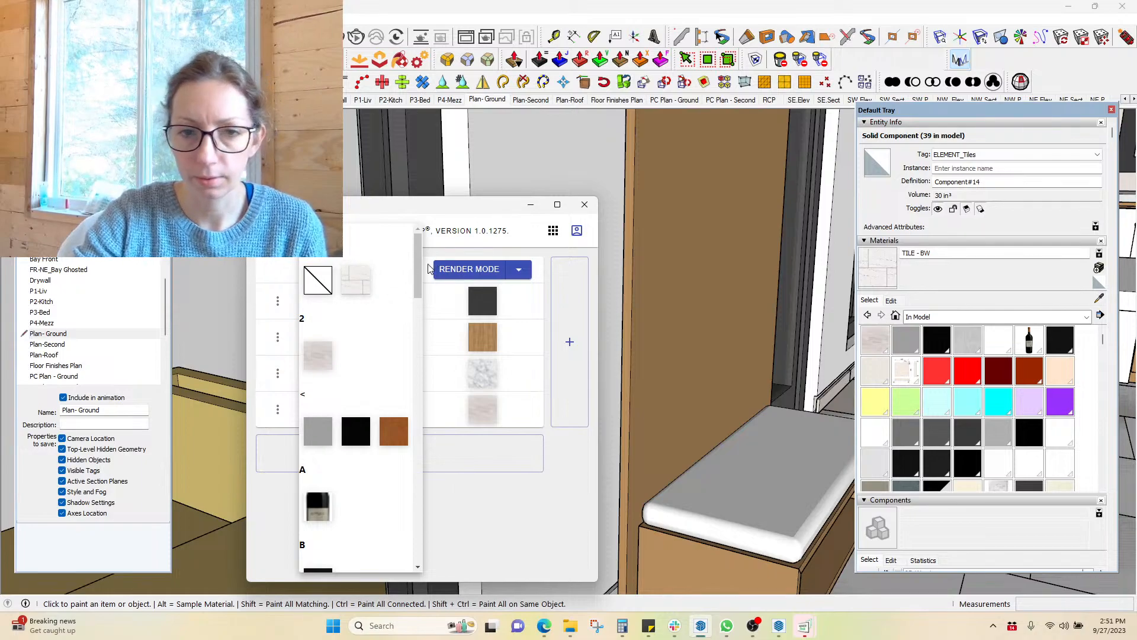
left_click(355, 280)
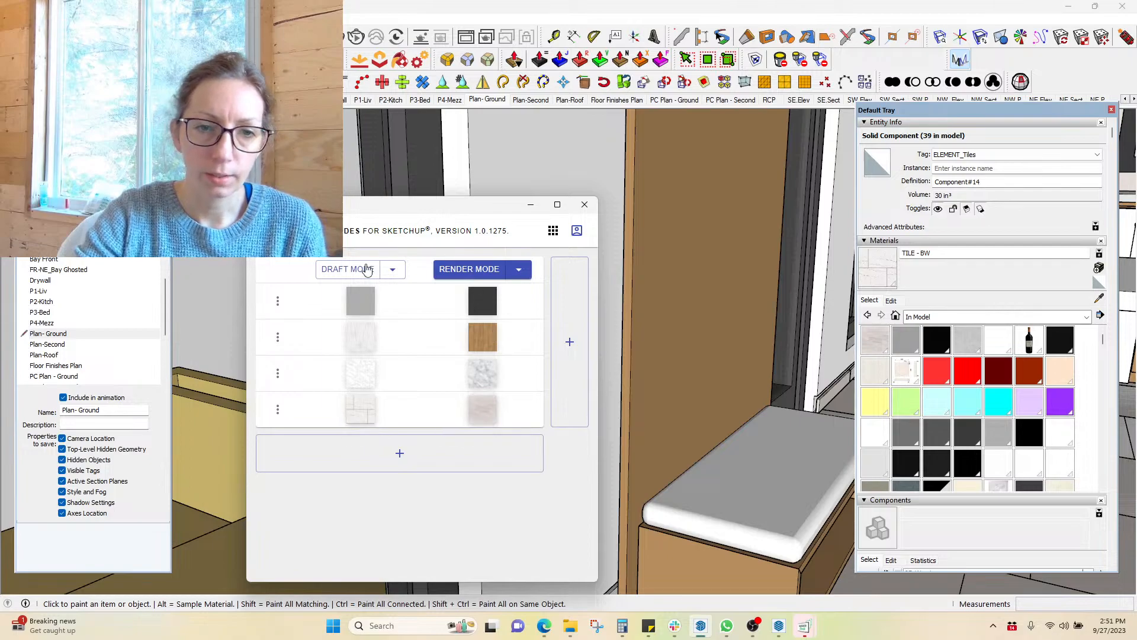
scroll(618, 350, "down", 3)
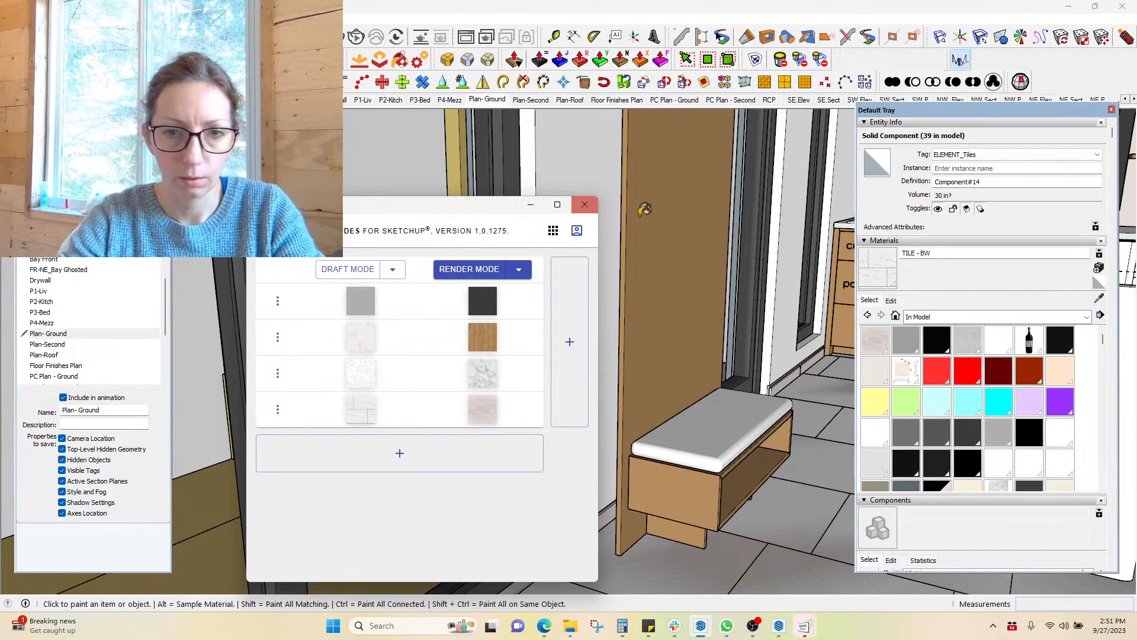
Go to the P2-Kitch scene and switch the model to Draft Mode
left_click(655, 20)
key("alt+l")
mouse_move(635, 343)
left_mouse_down()
mouse_move(715, 331)
mouse_move(577, 312)
left_mouse_up()
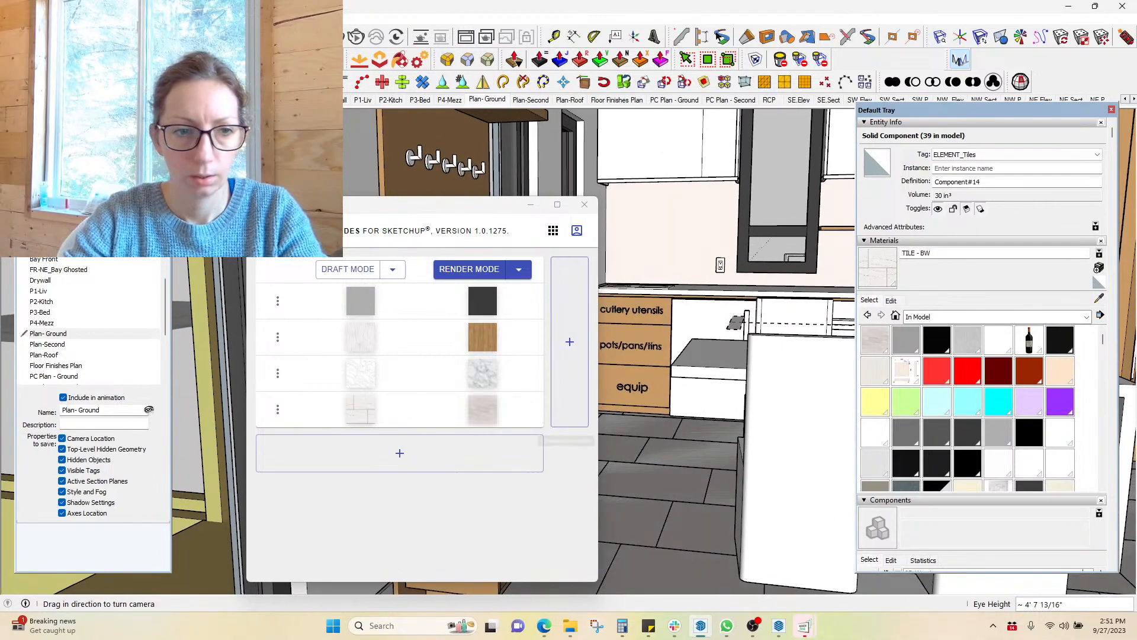
scroll(153, 299, "up", 10)
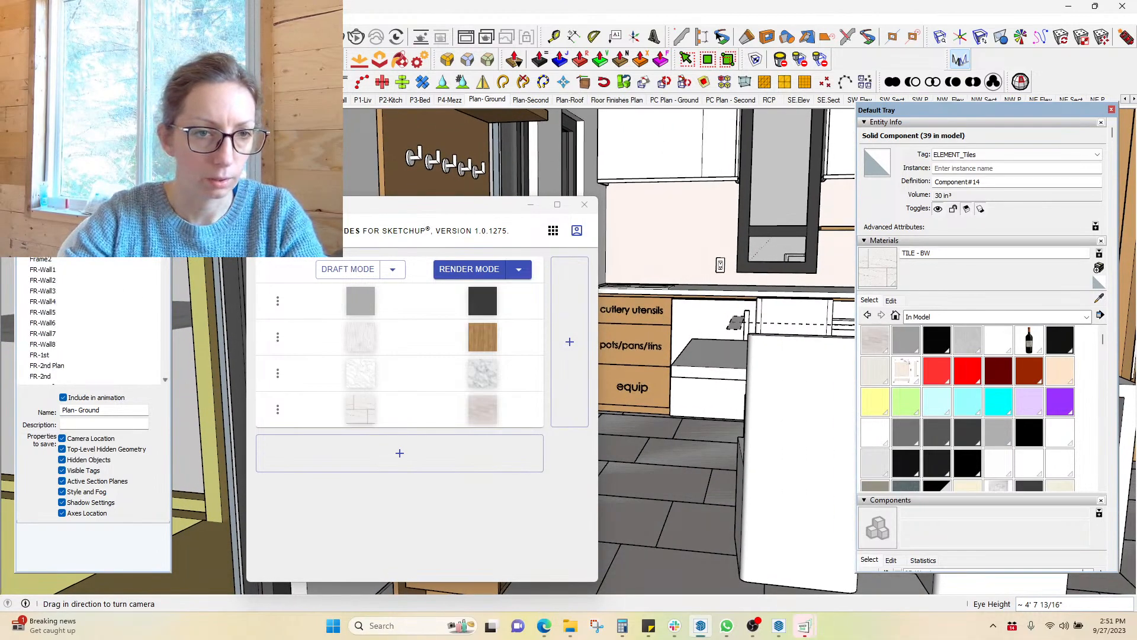
scroll(92, 320, "up", 3)
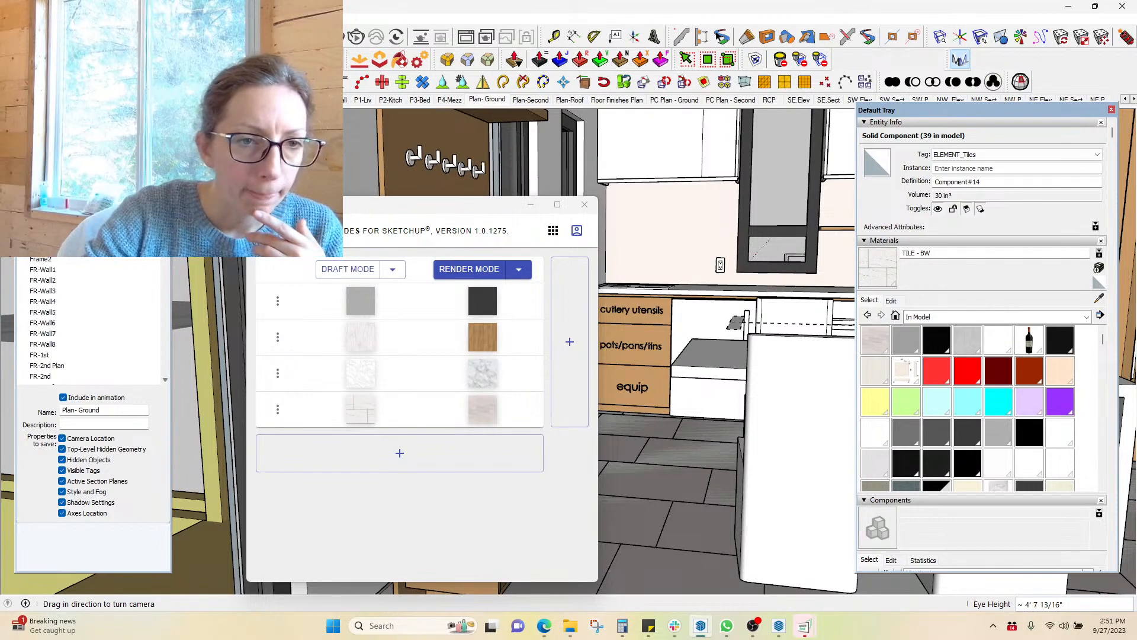
scroll(148, 325, "down", 5)
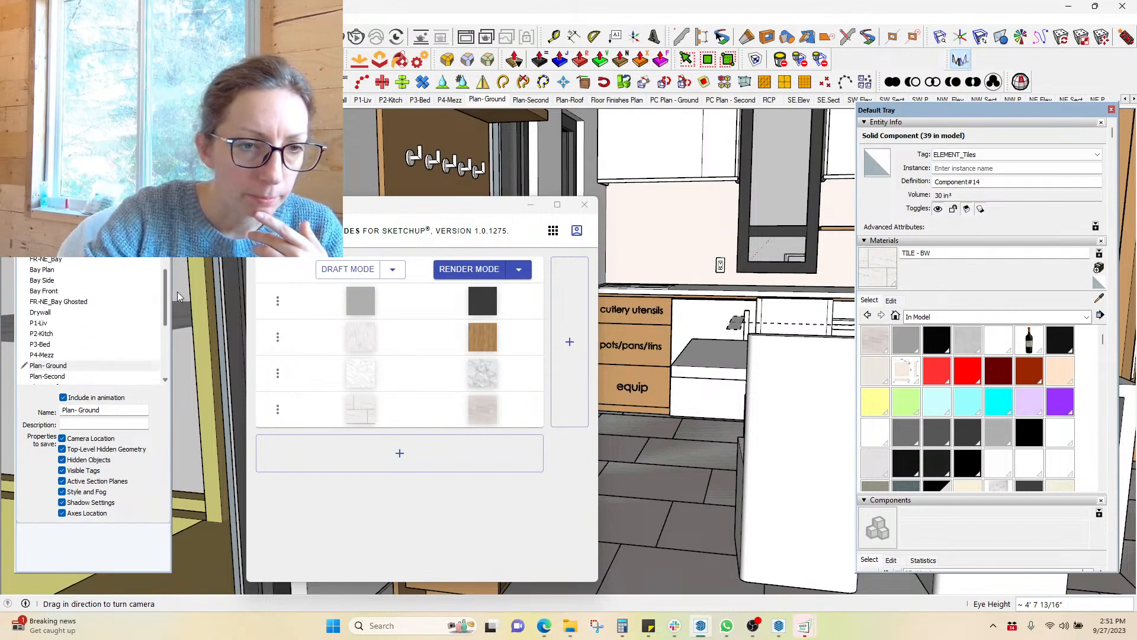
left_click(147, 323)
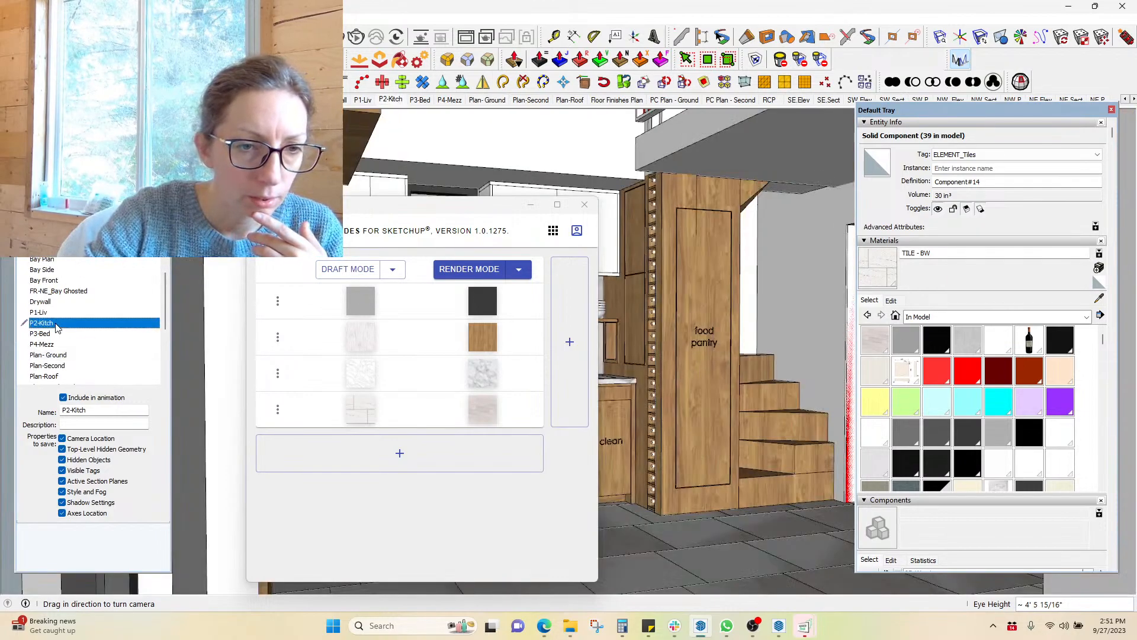
left_click_drag(478, 209, 1001, 207)
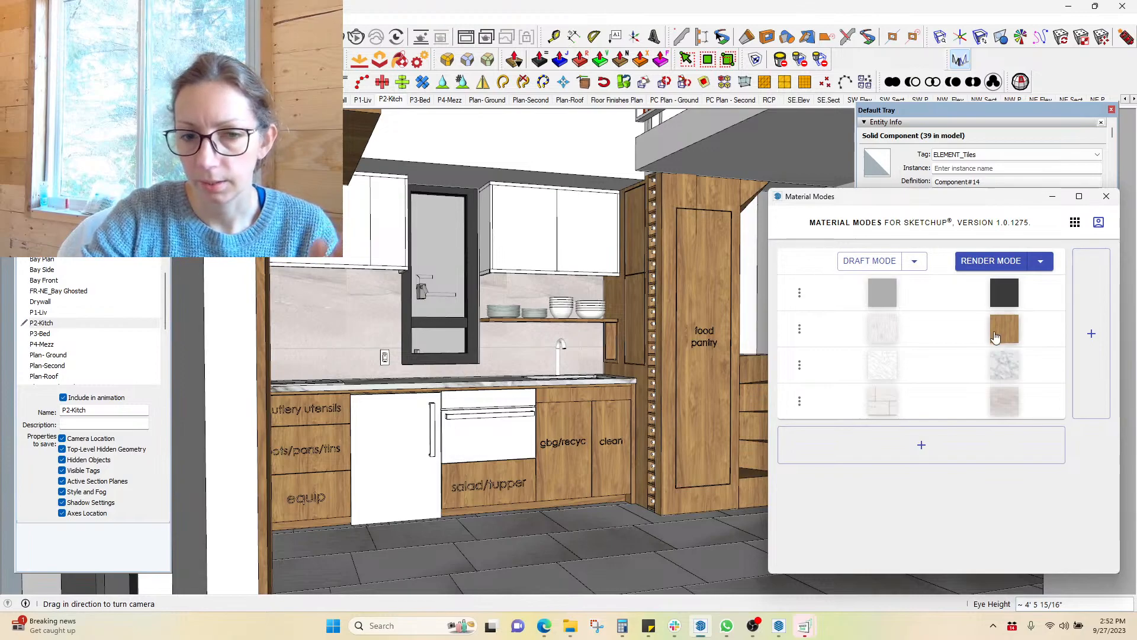
left_click(855, 266)
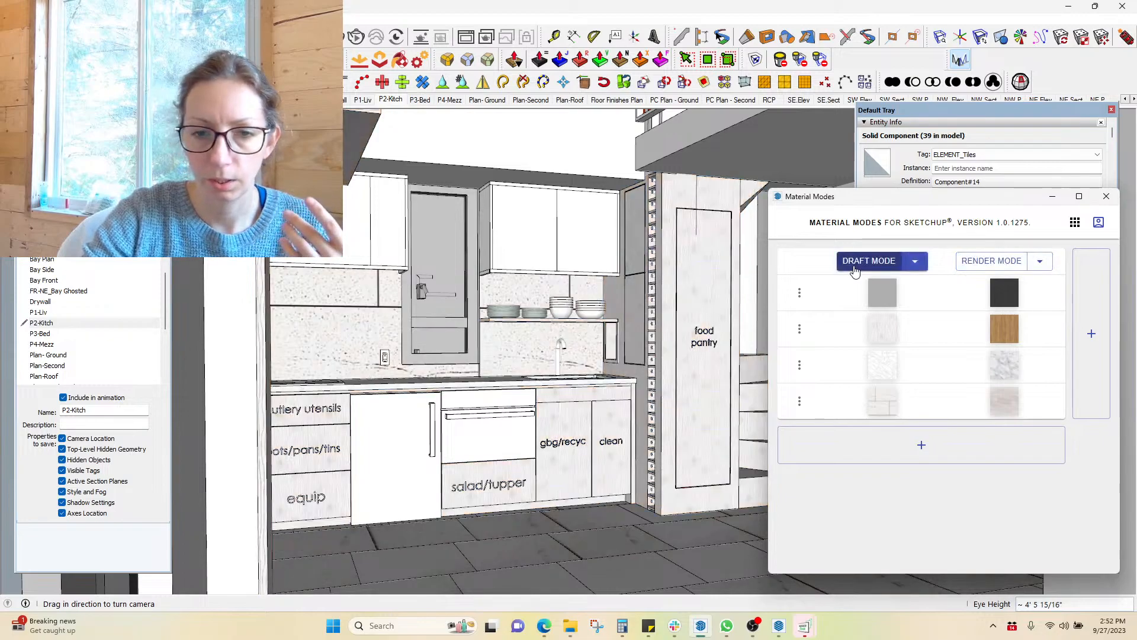
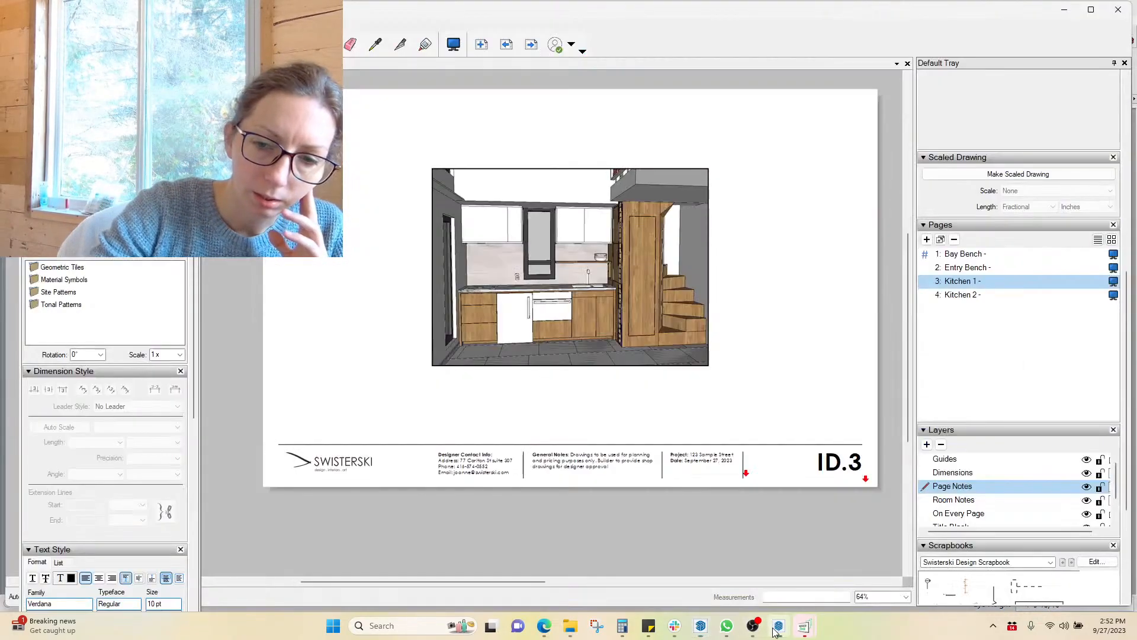
Save the SketchUp kitchen model so LayOut's ID.3 viewport refreshes with the white draft finishes
left_click(778, 626)
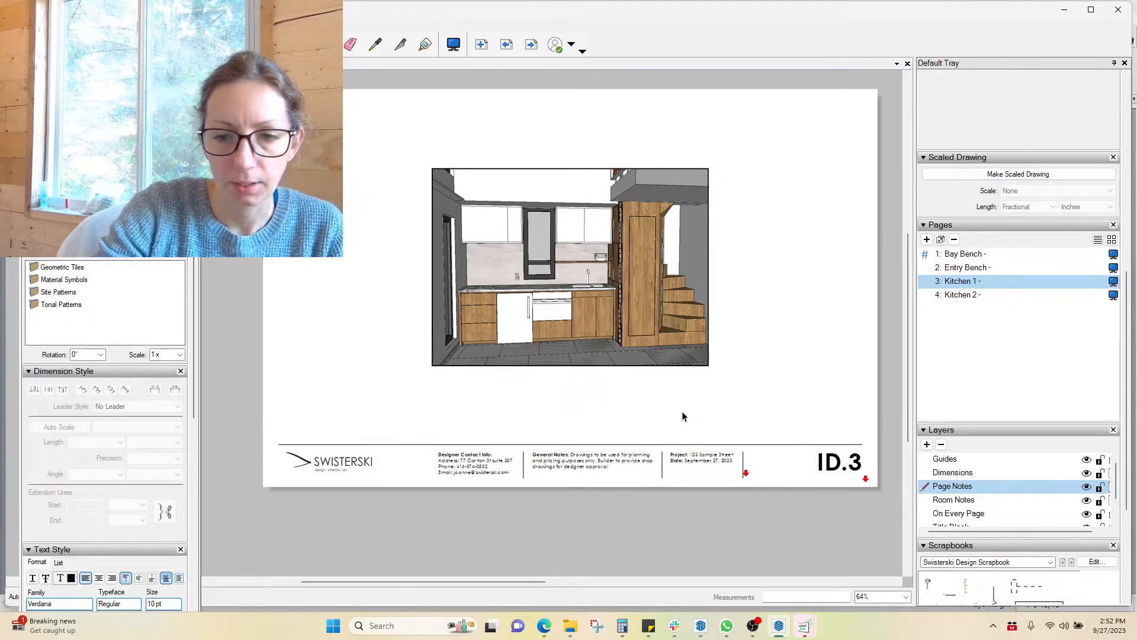
left_click(701, 626)
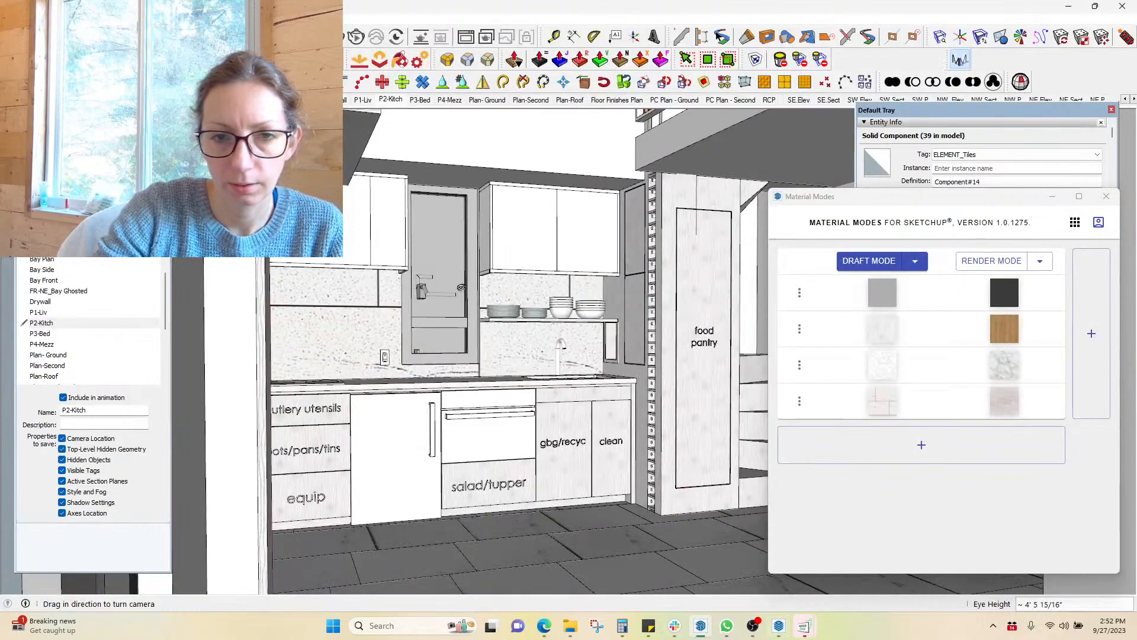
left_click(10, 19)
left_click(29, 77)
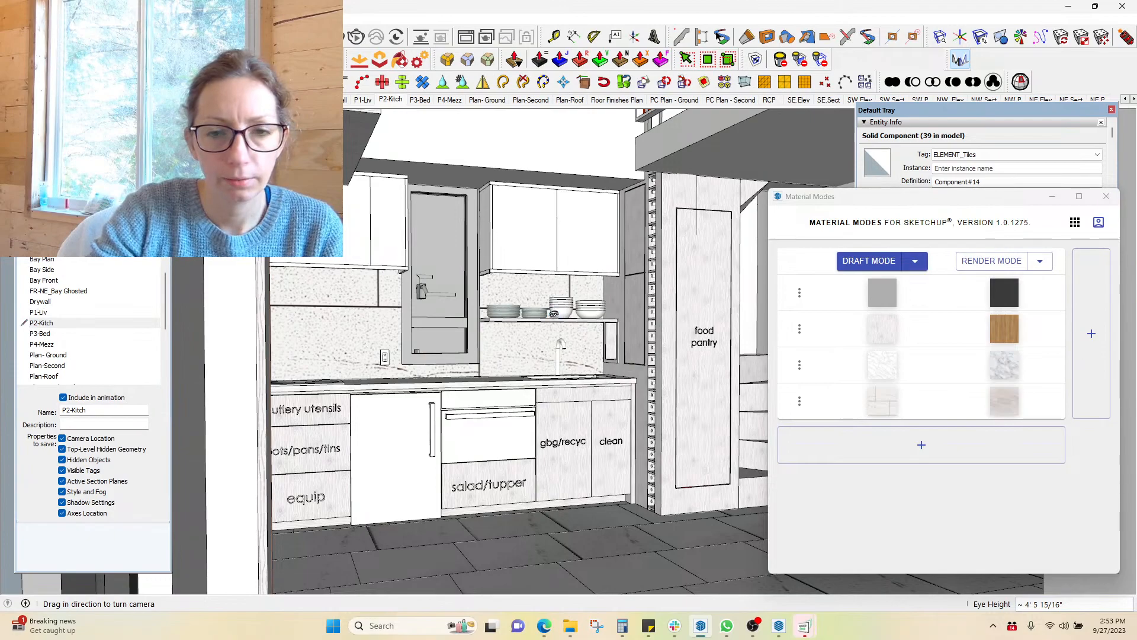
left_click(780, 626)
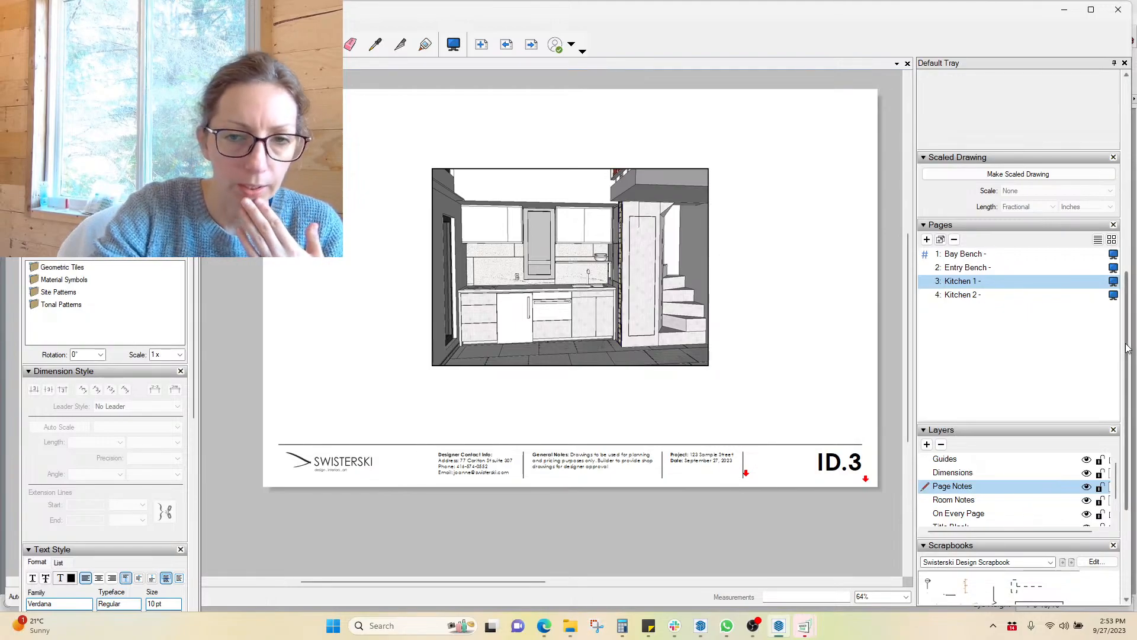
On the Kitchen 2 sheet ID.4, delete the dimension string left of the elevation
left_click(963, 254)
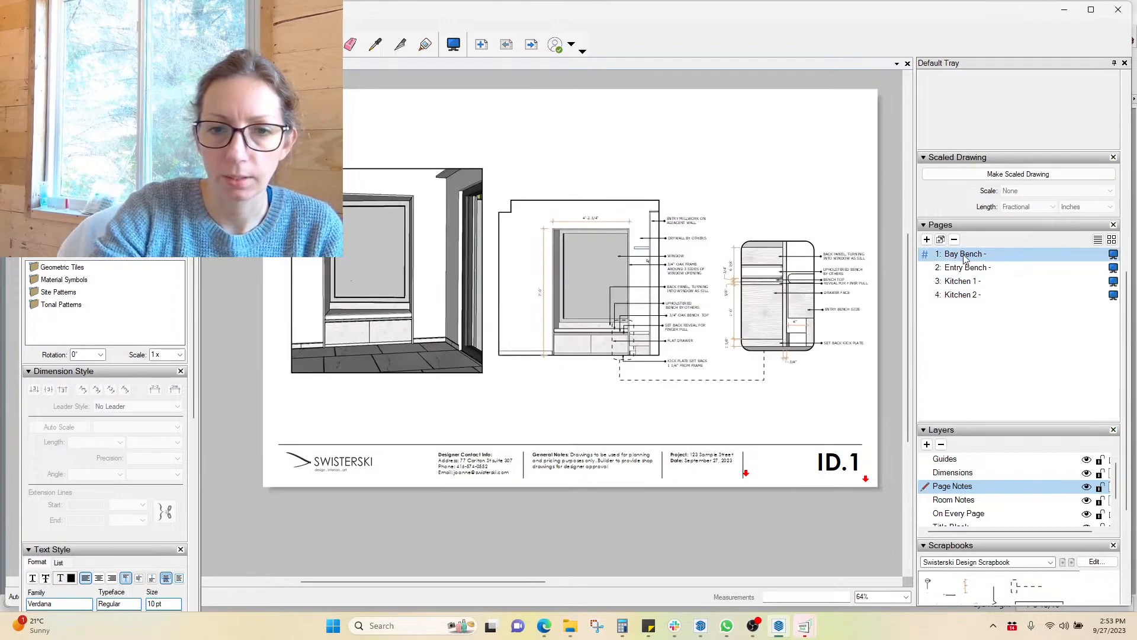
left_click(957, 269)
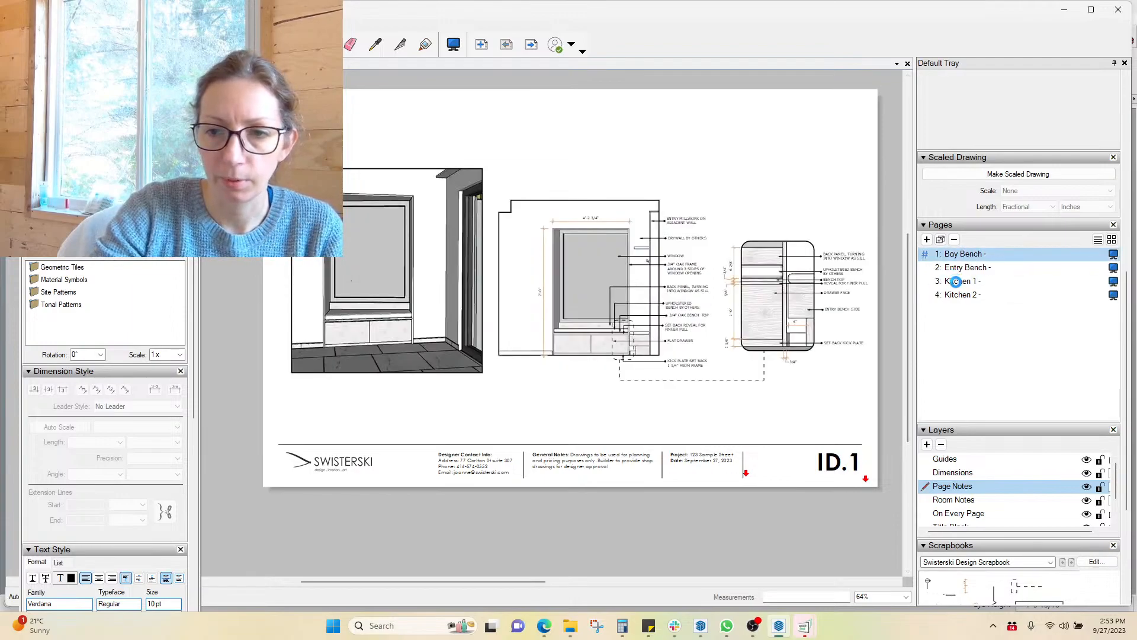
left_click(958, 282)
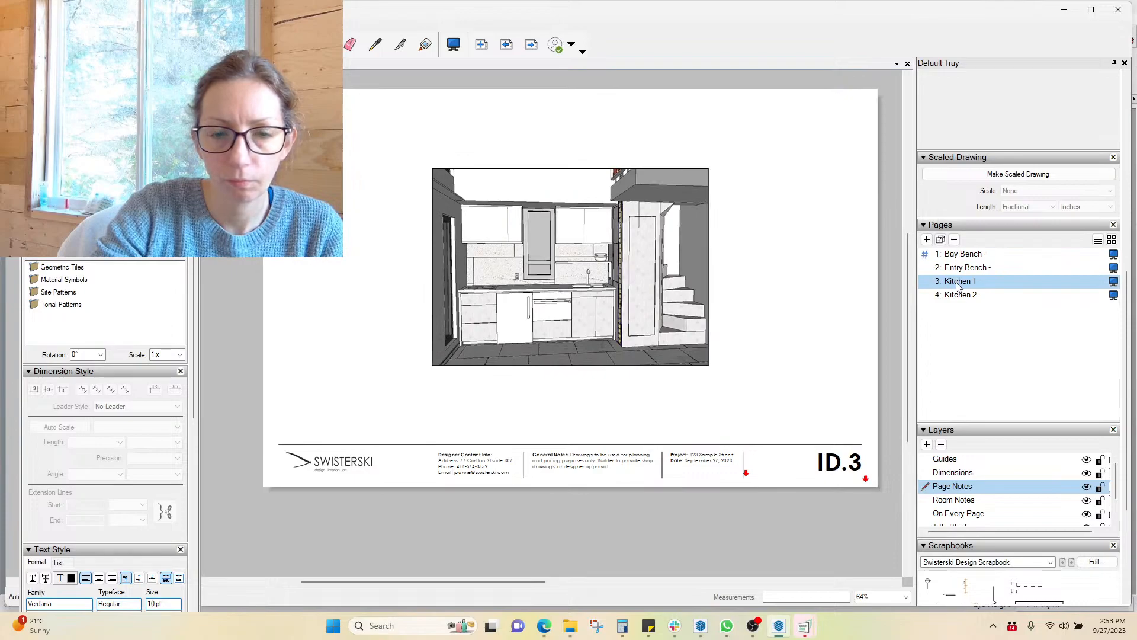
left_click(960, 295)
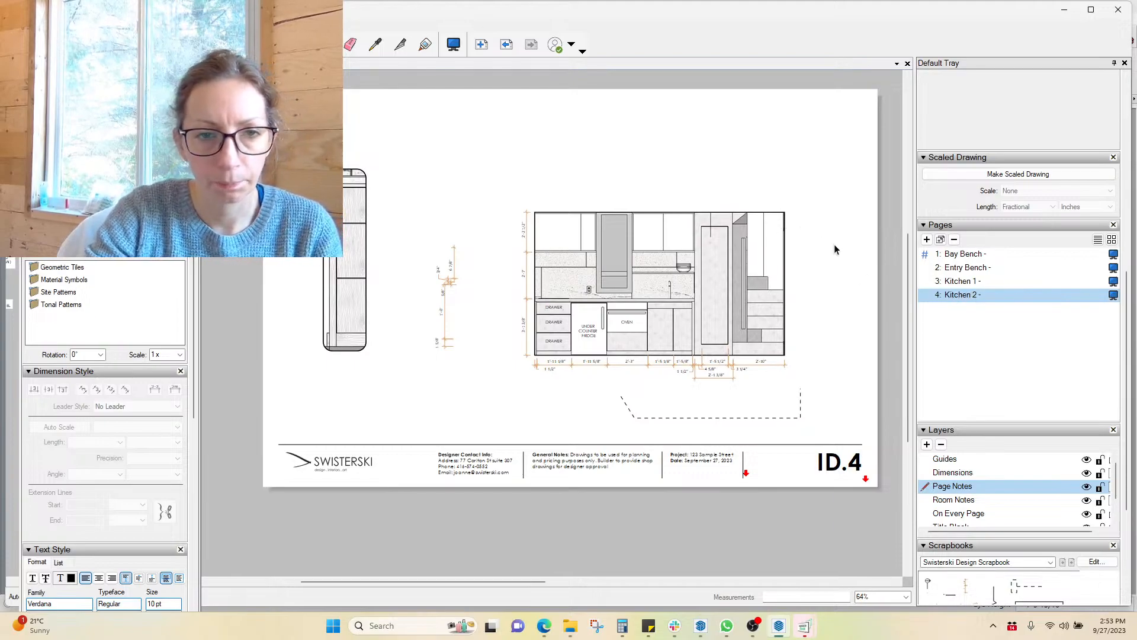
left_click(450, 314)
left_click_drag(464, 365, 441, 238)
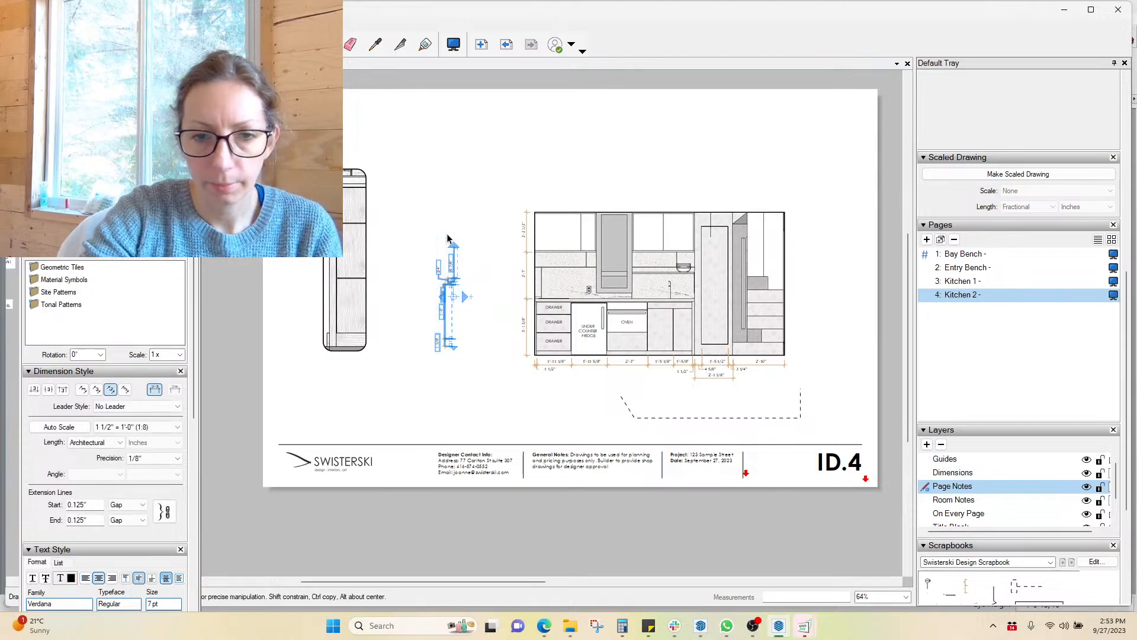
key("Delete")
Expand the kitchen elevation viewport's tag list, then return to the SketchUp model
scroll(805, 308, "up", 3)
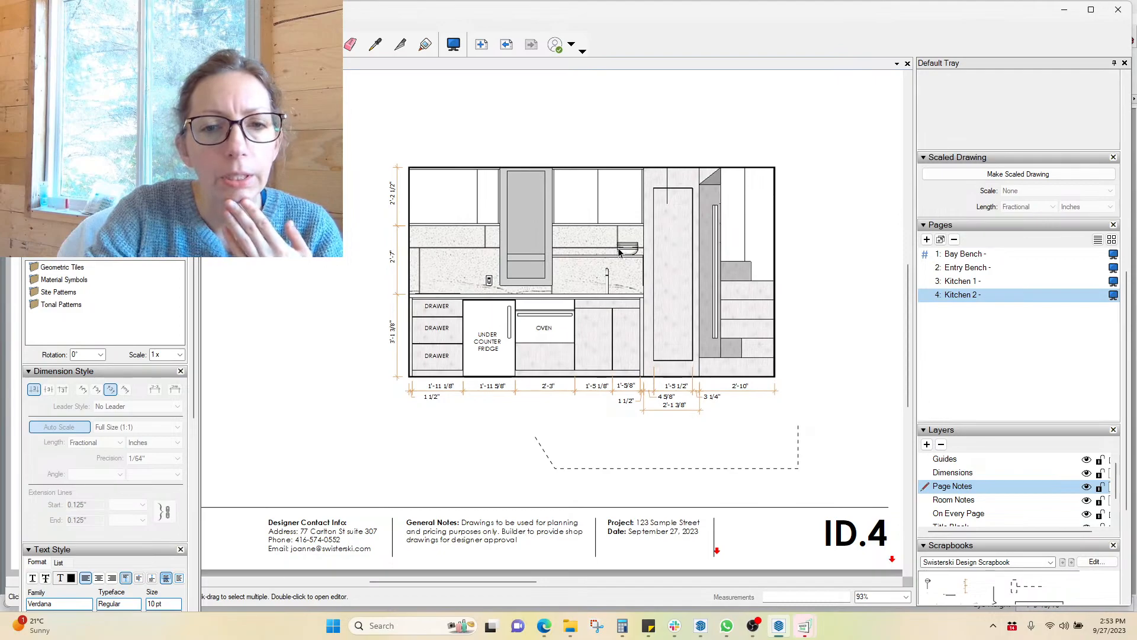
scroll(895, 402, "down", 3)
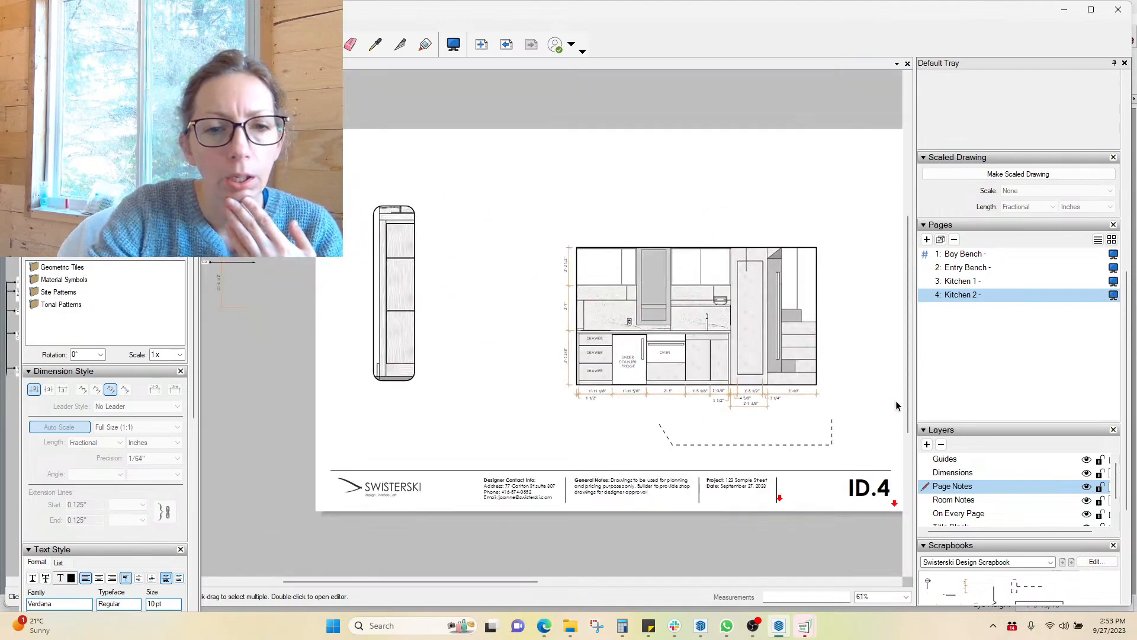
scroll(896, 402, "up", 2)
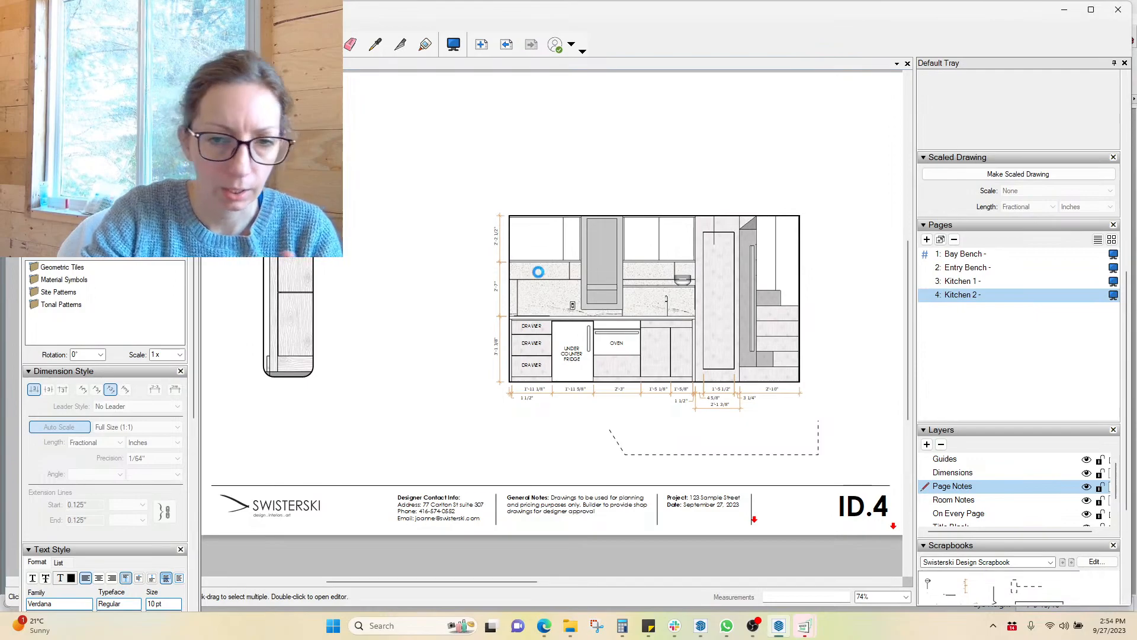
left_click(539, 272)
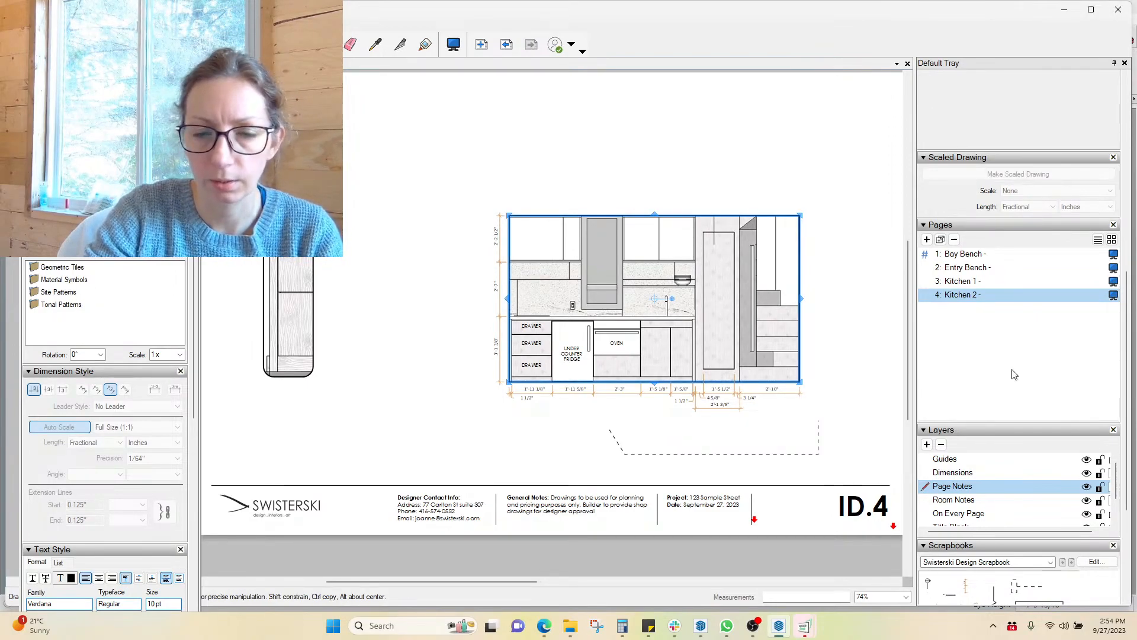
scroll(1126, 327, "up", 5)
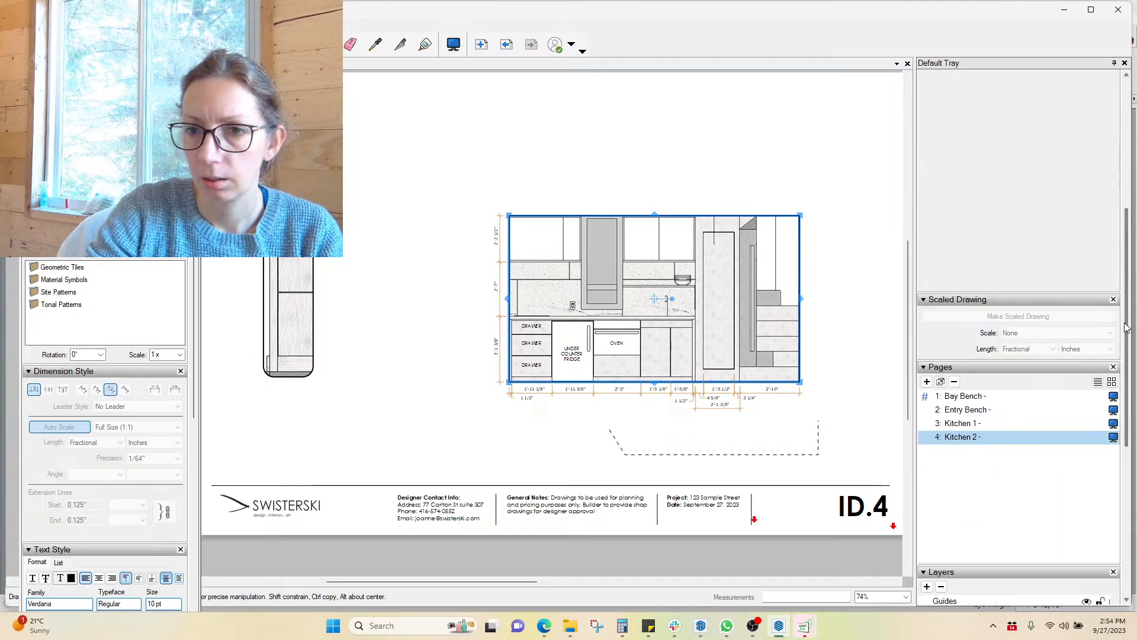
scroll(1125, 327, "up", 2)
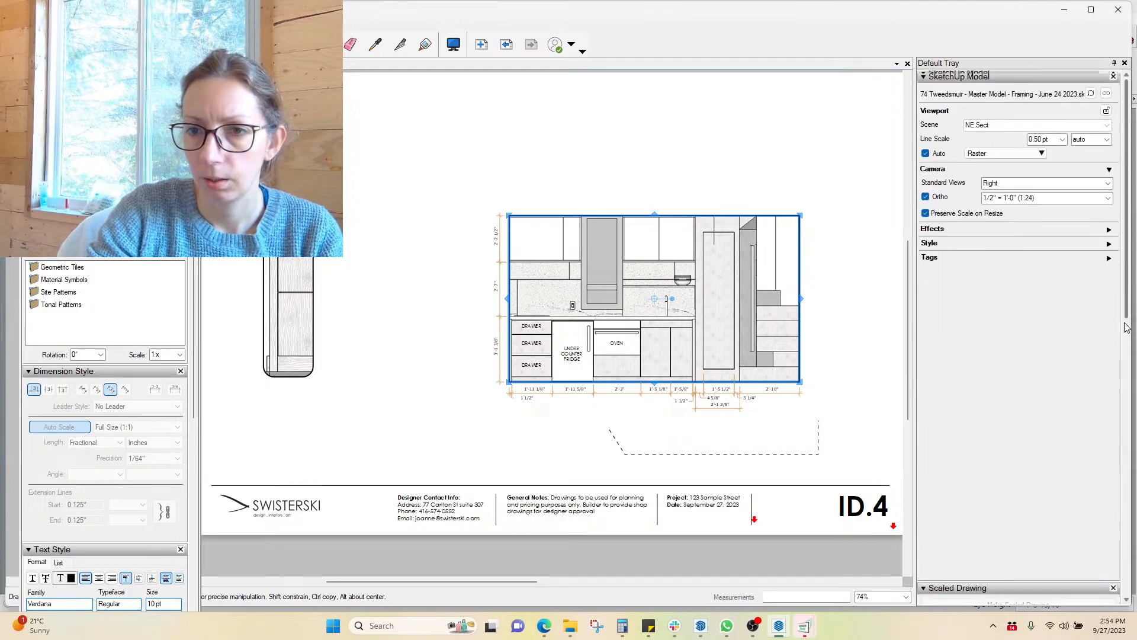
left_click(1108, 258)
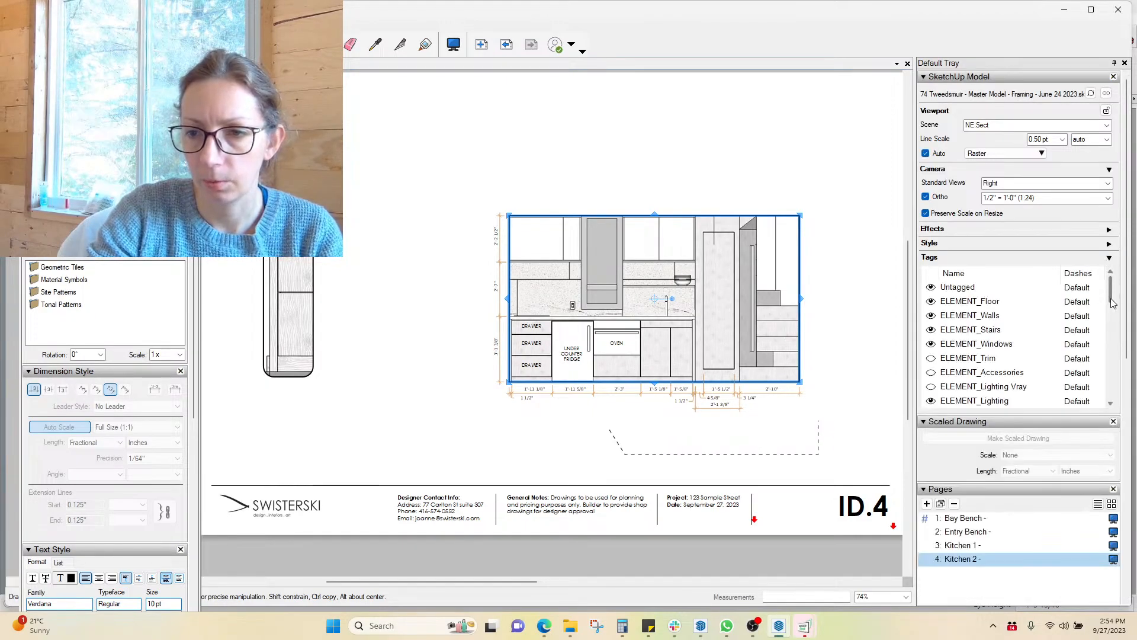
scroll(1113, 306, "down", 1)
left_click_drag(1112, 307, 1114, 350)
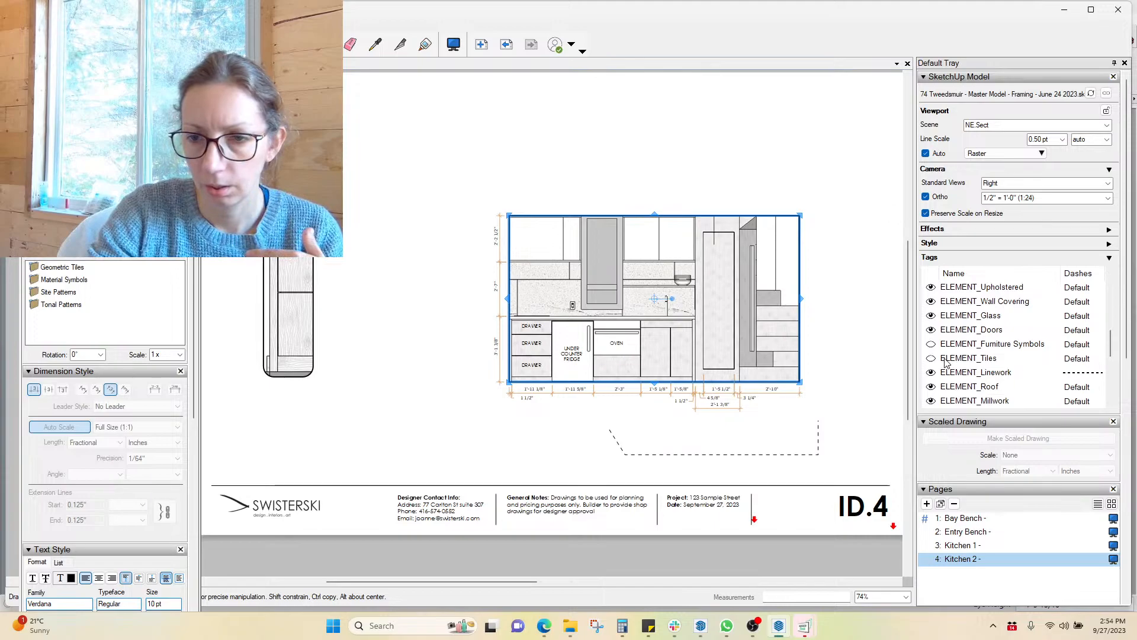
left_click(700, 625)
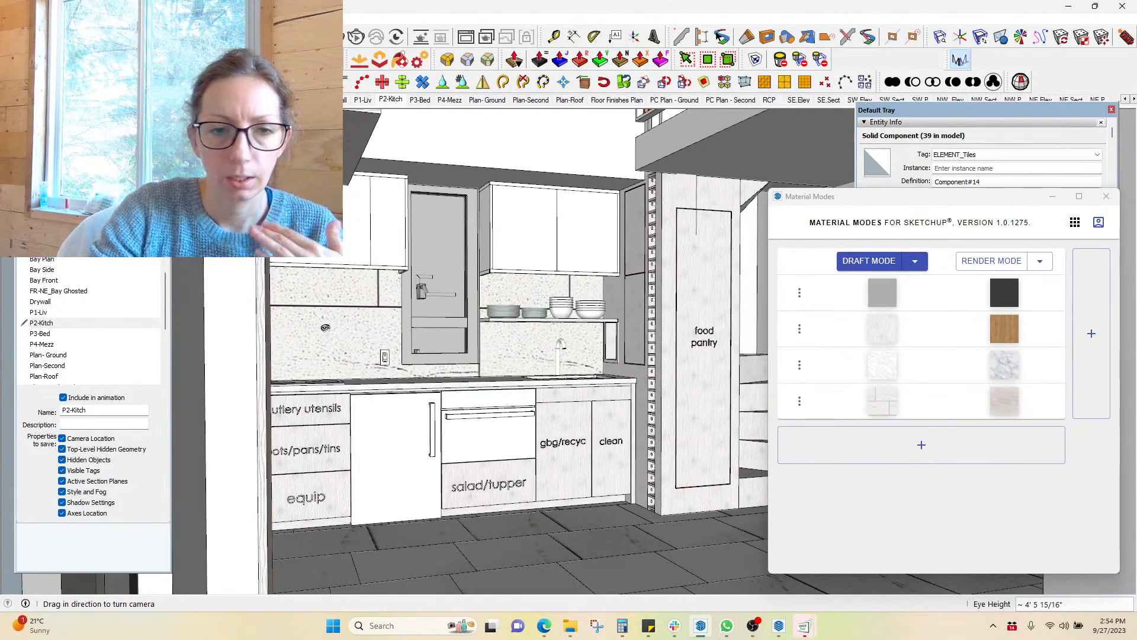
Close Material Modes, hide the ground floor outline component, and orbit to the tiled wall
key("space")
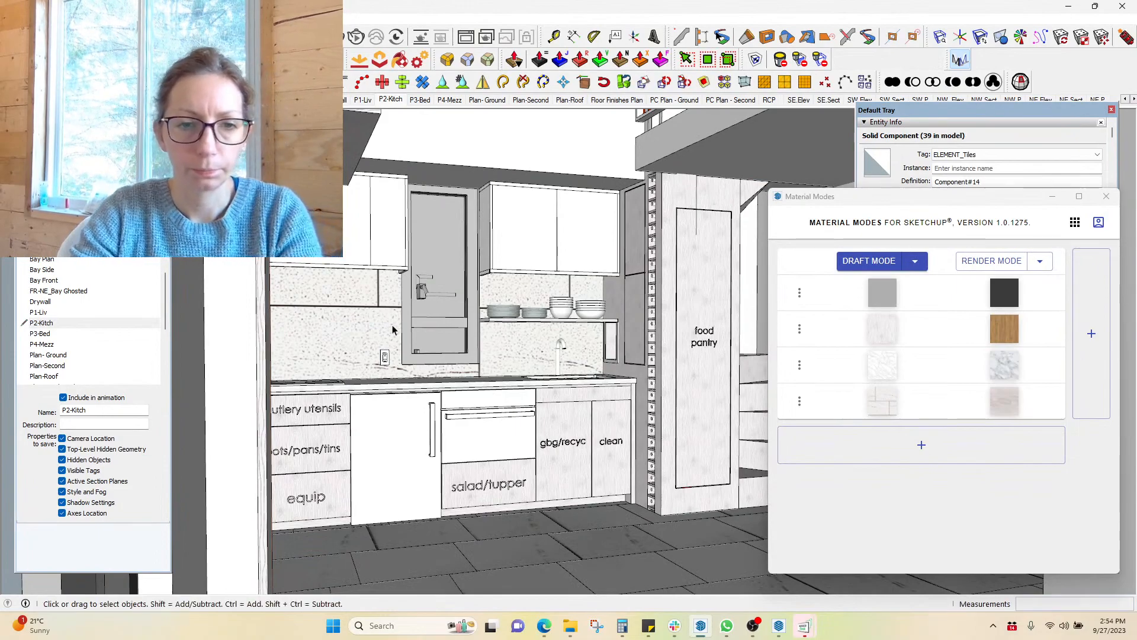
left_click(1106, 196)
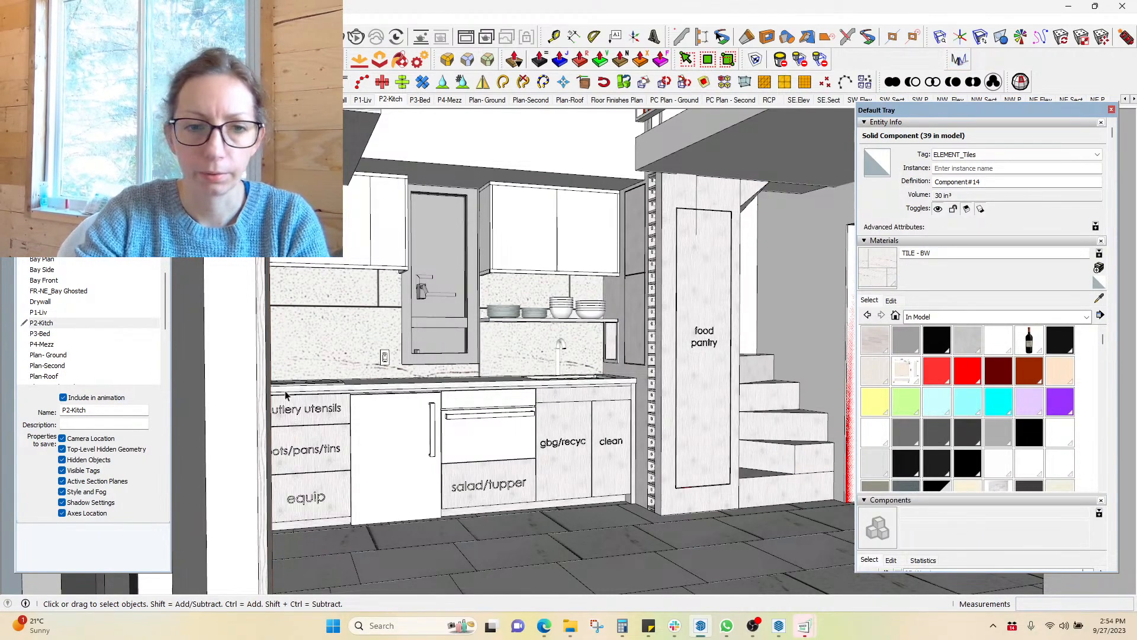
left_click(320, 337)
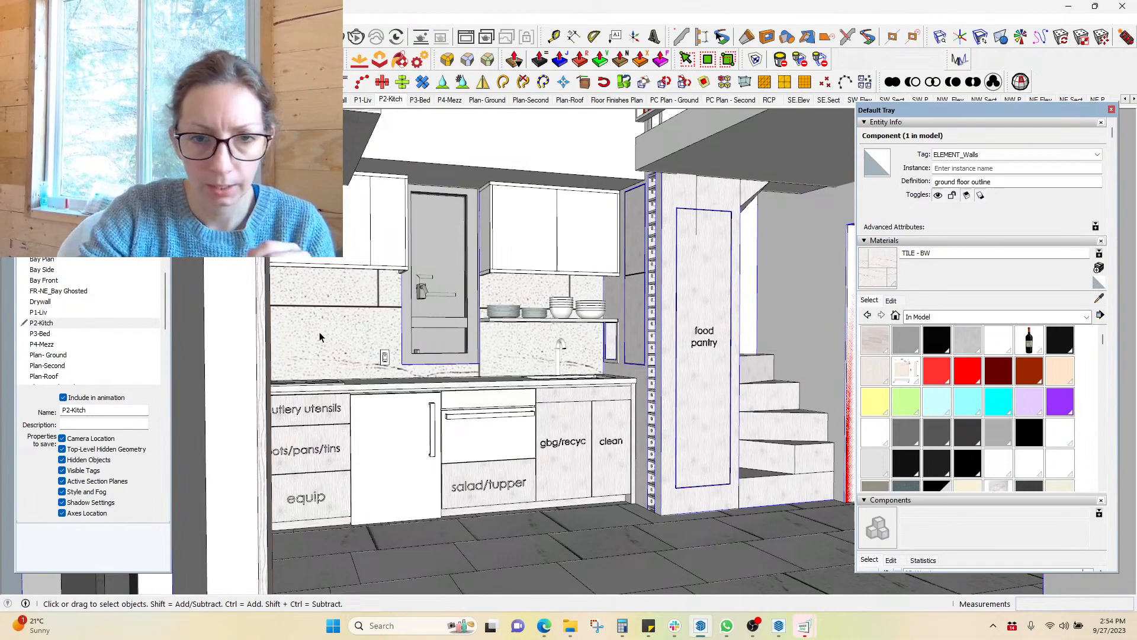
key("Delete")
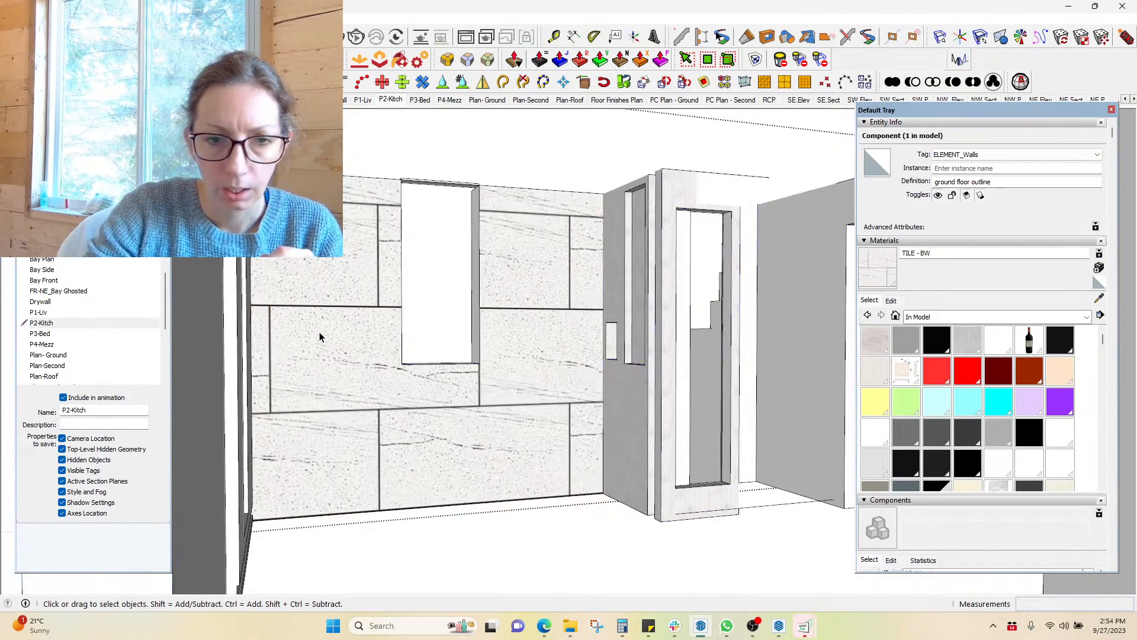
middle_click_drag(622, 301, 545, 528)
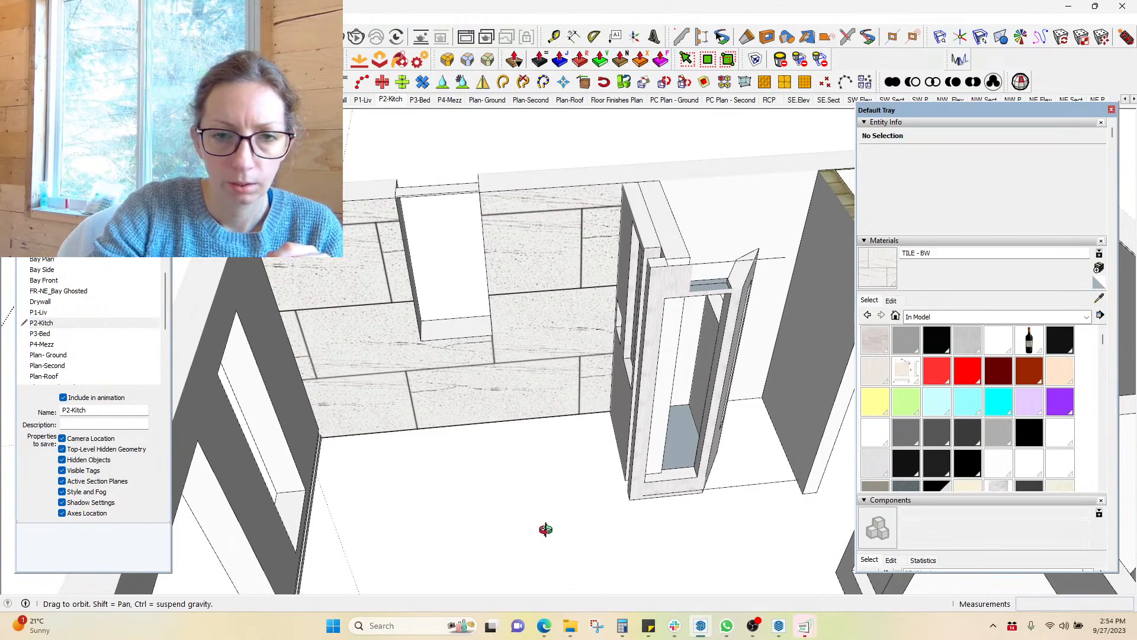
middle_click_drag(546, 528, 632, 464)
Paint the tiled kitchen wall with the Default material and return to LayOut sheet ID.4
key("b")
left_click(668, 190, "alt")
left_click(566, 268)
key("space")
scroll(561, 275, "down", 2)
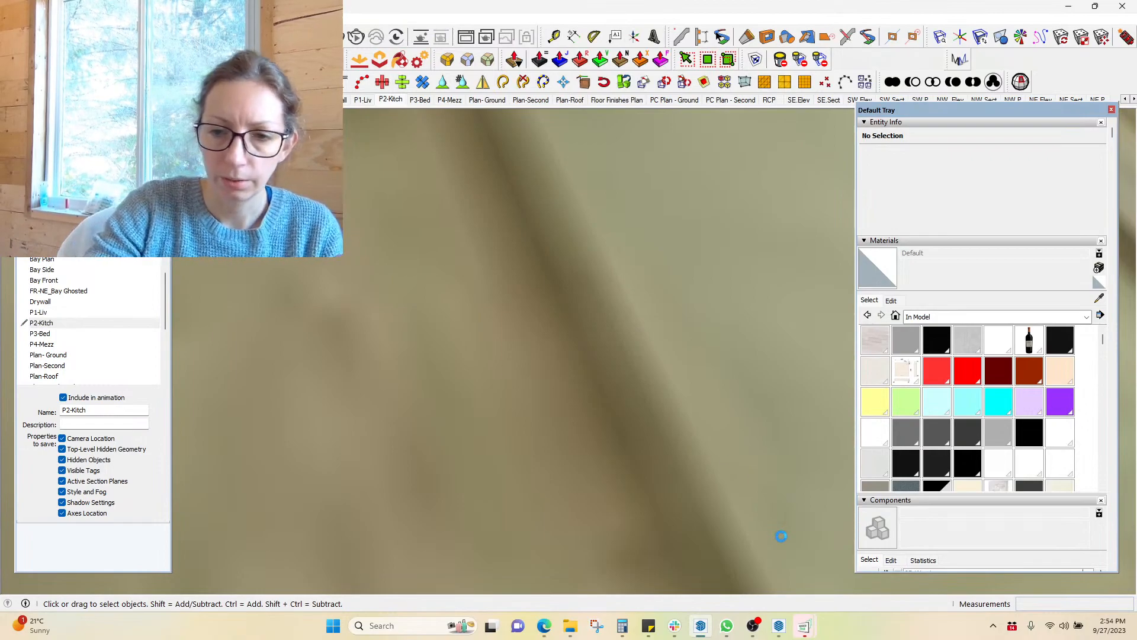
left_click(778, 625)
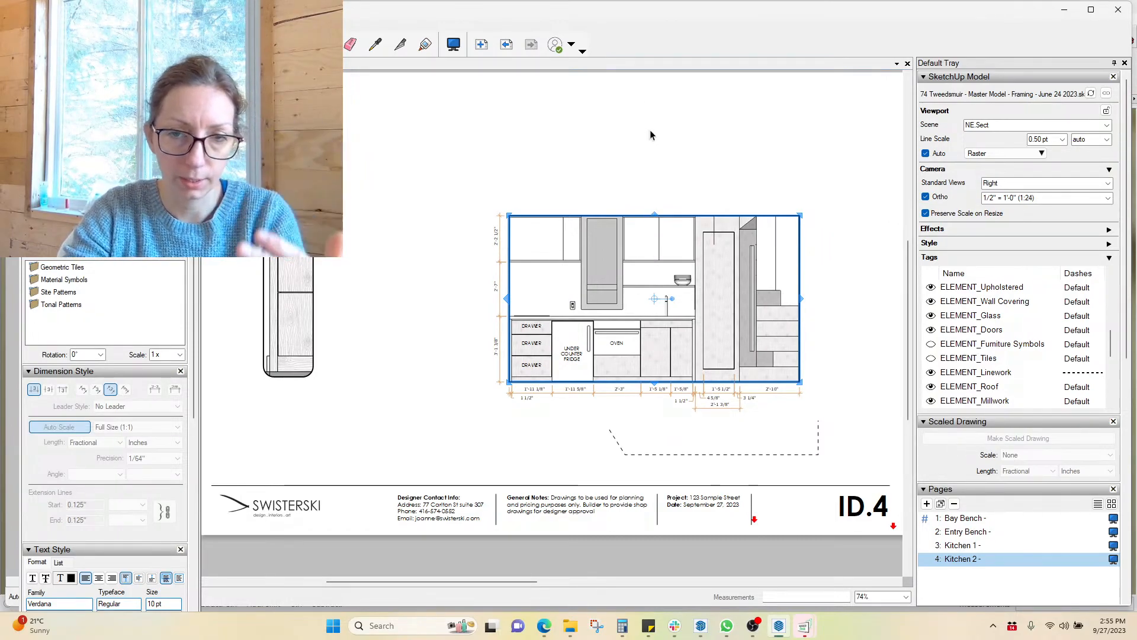
left_click_drag(654, 215, 670, 172)
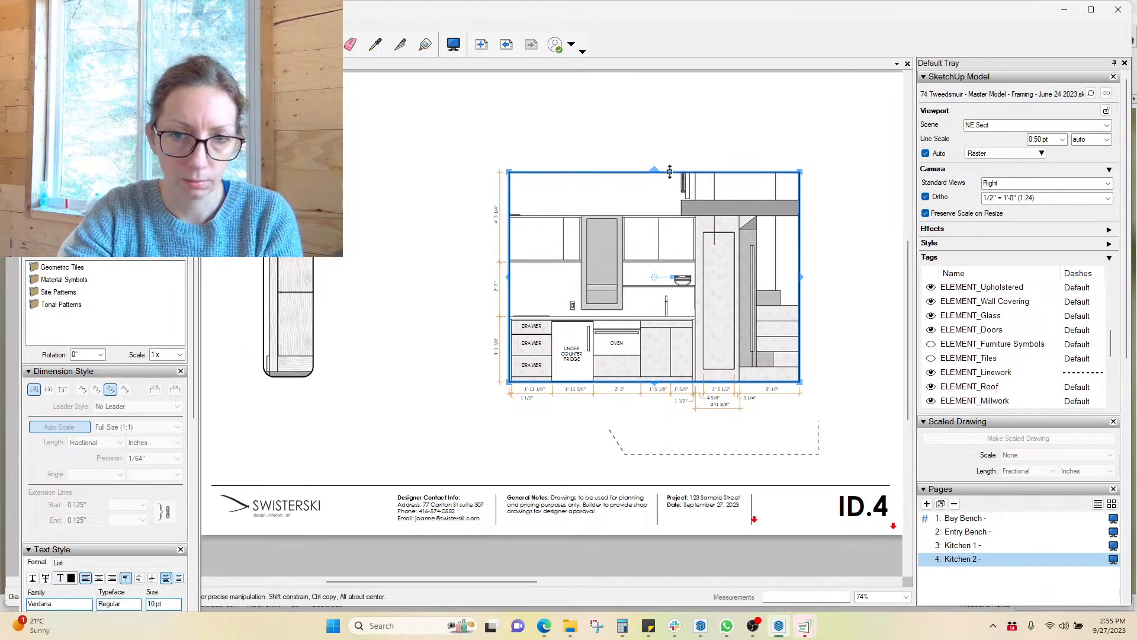
left_click_drag(658, 170, 653, 214)
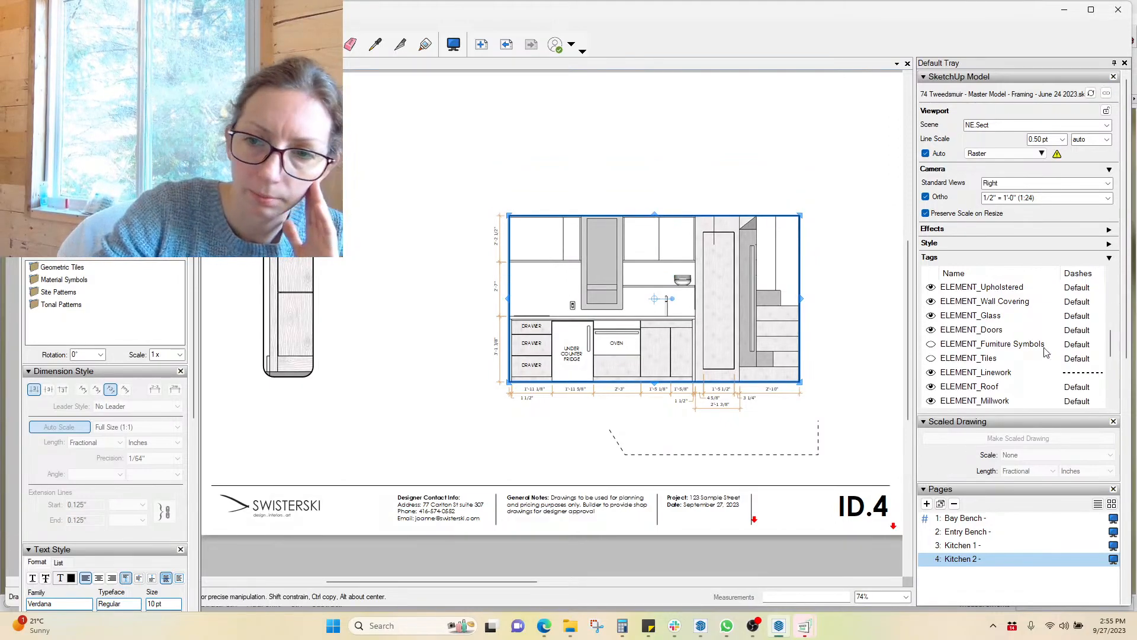
left_click(976, 546)
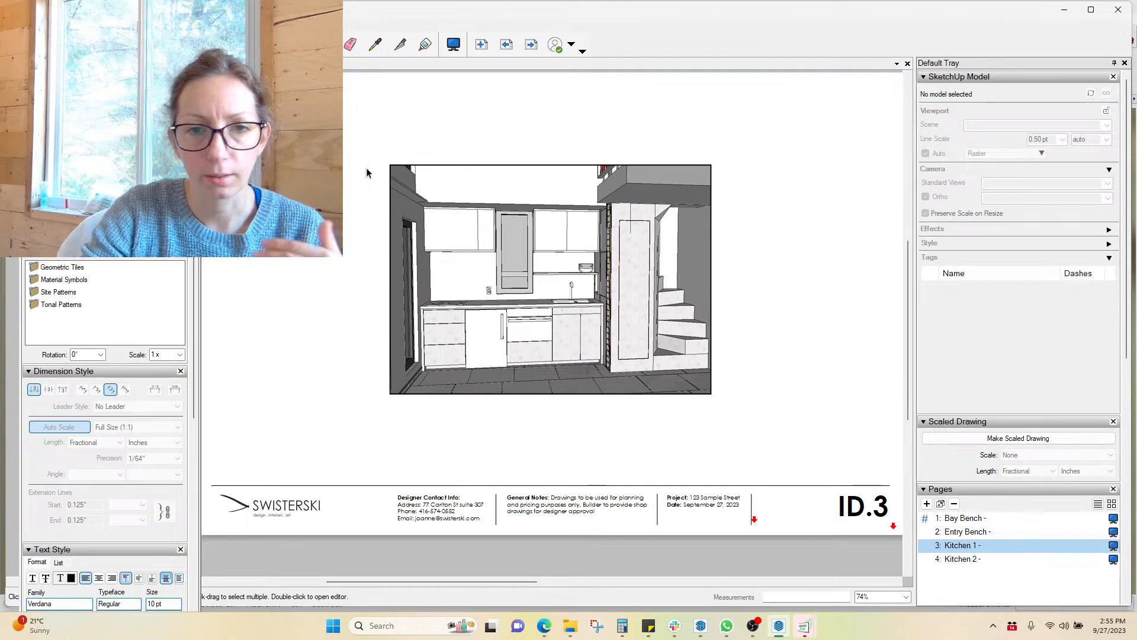
left_click(964, 559)
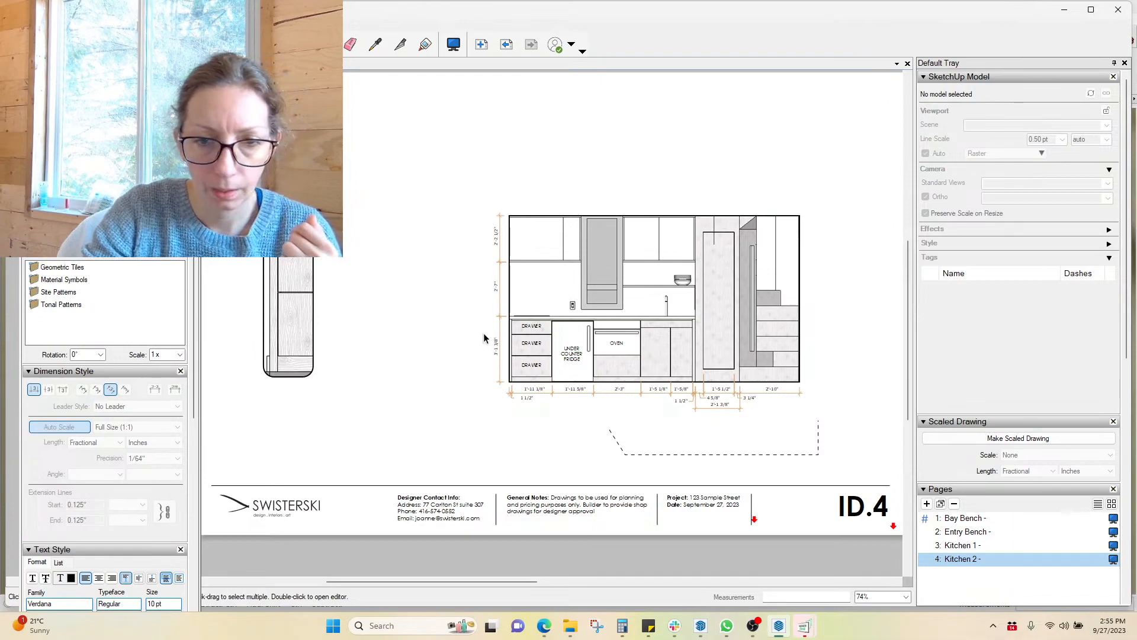
scroll(832, 375, "up", 3)
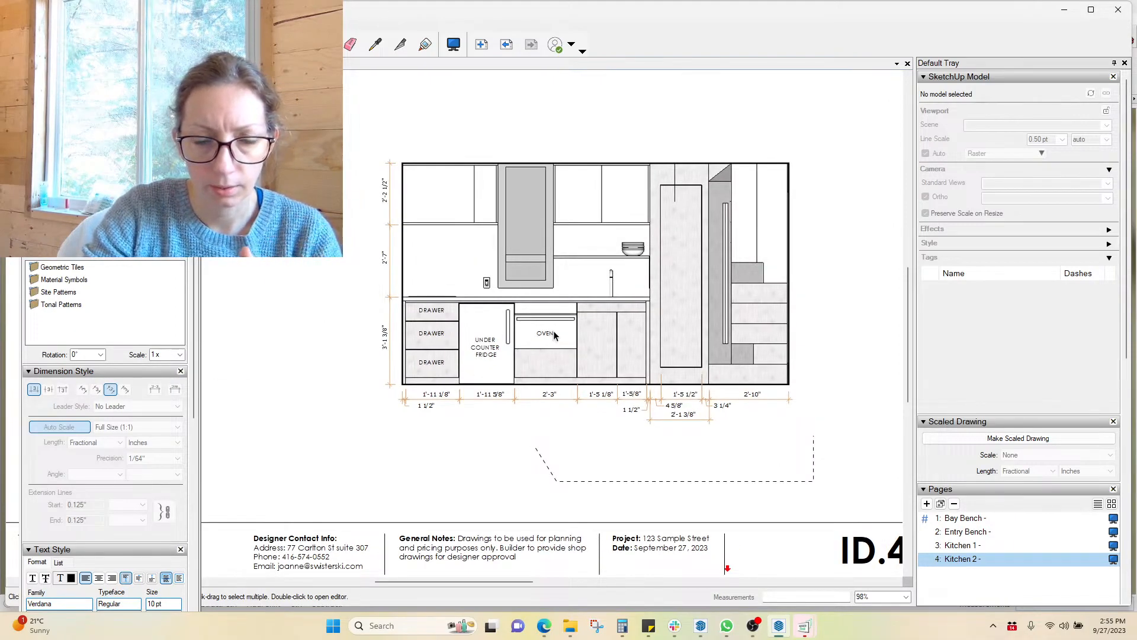
Move the DRAWER label under the oven and copy it onto the next cabinet as GBG/RECYC PULL-OUT
left_click(439, 366)
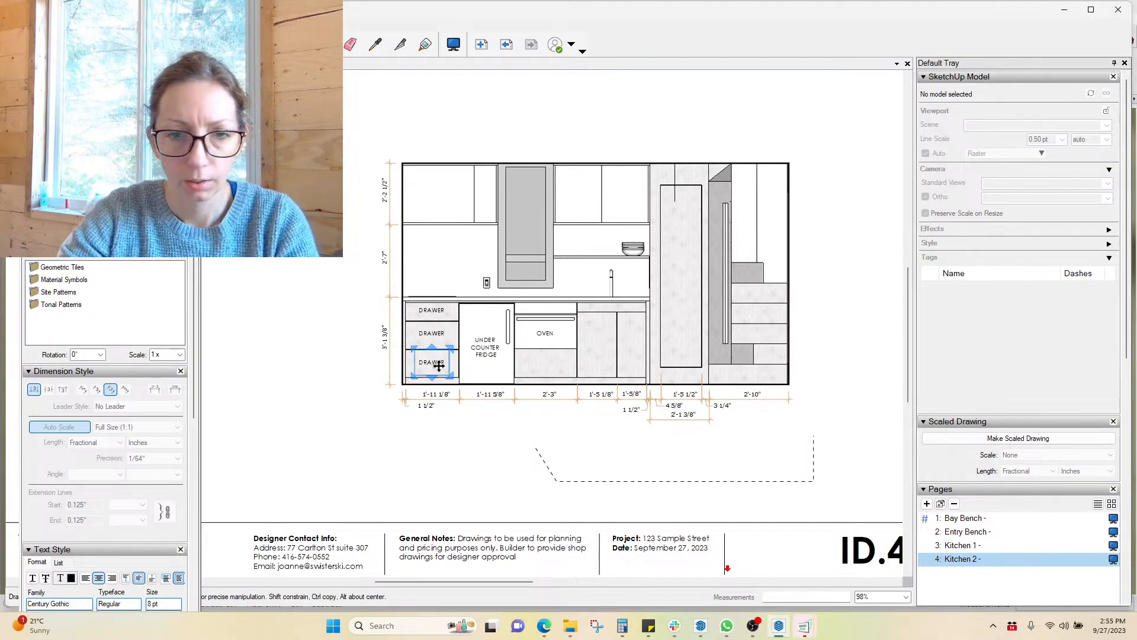
mouse_move(436, 365)
left_mouse_down()
mouse_move(550, 366)
mouse_move(558, 393)
left_mouse_up()
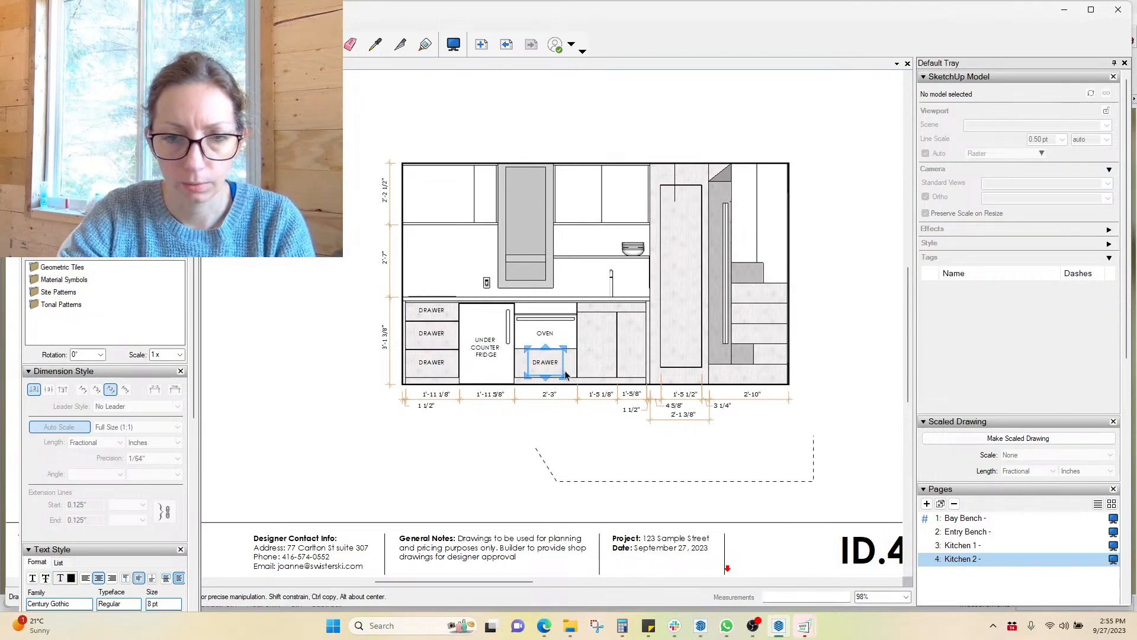
left_click_drag(545, 361, 596, 360)
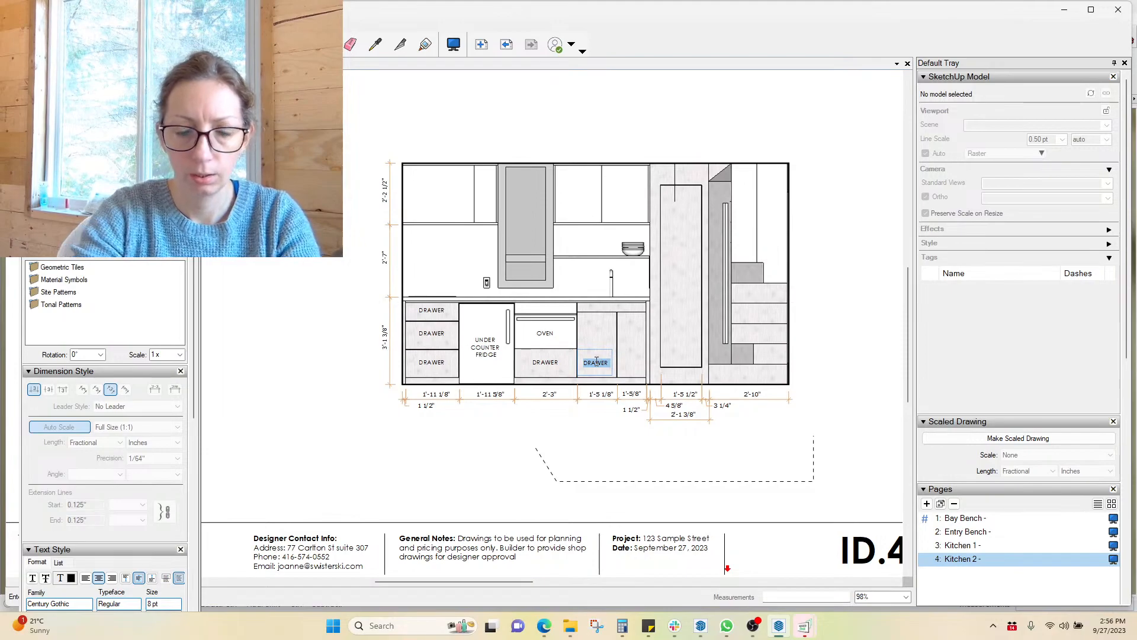
key("BackSpace")
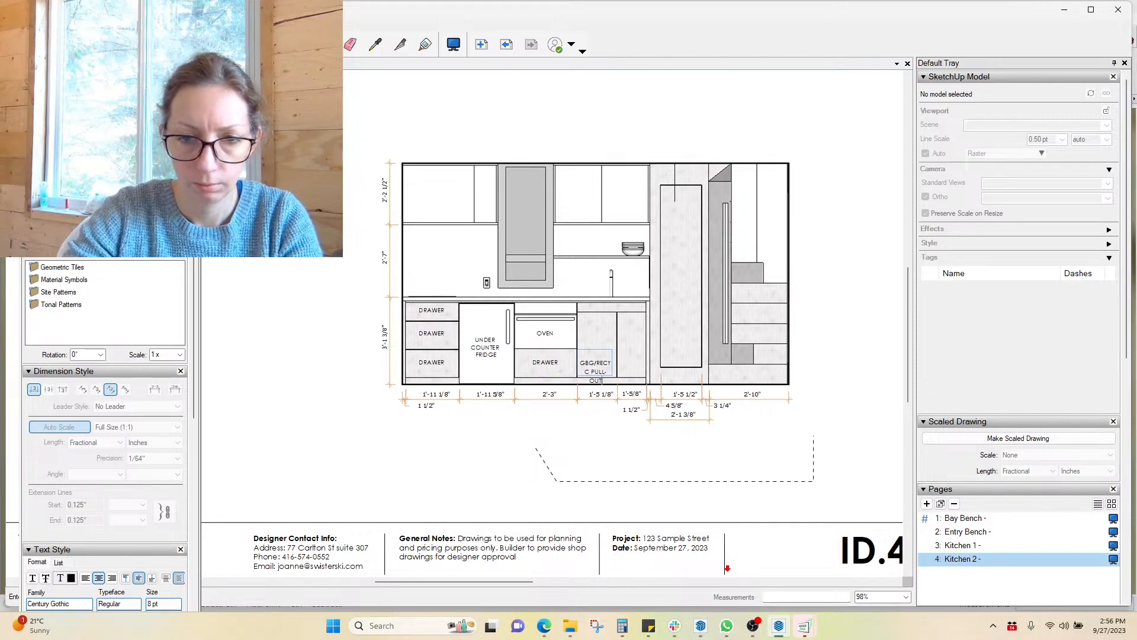
scroll(614, 355, "up", 4)
Move the pull-out label into its cabinet, shorten it to GBG/REC PULL-OUT, and centre it
left_click(607, 463)
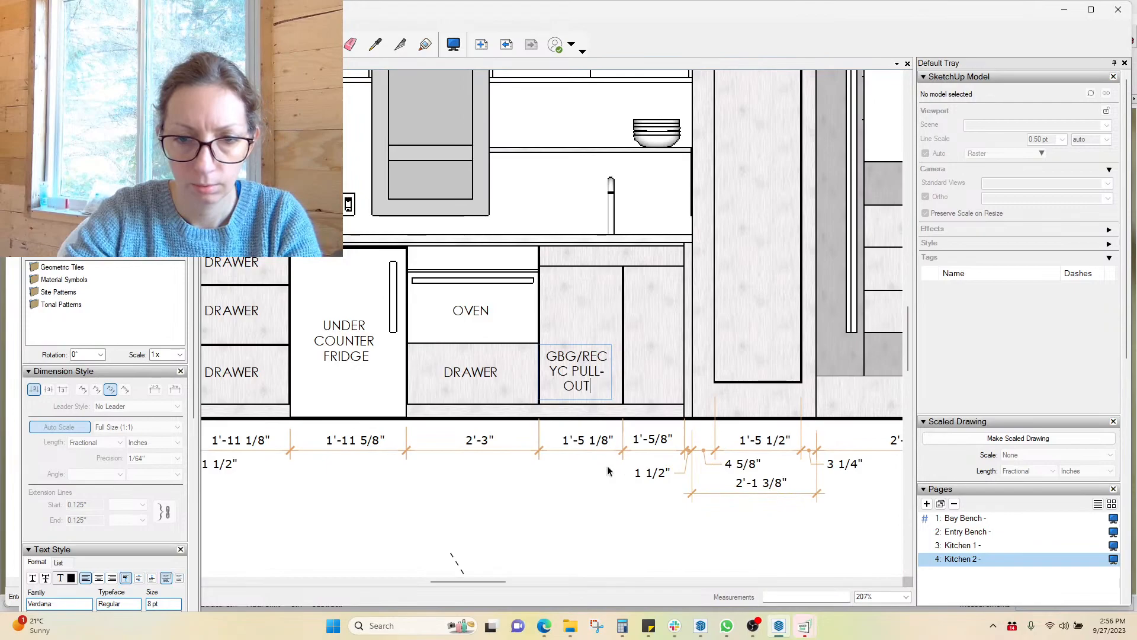
left_click(589, 379)
left_click_drag(588, 366, 601, 328)
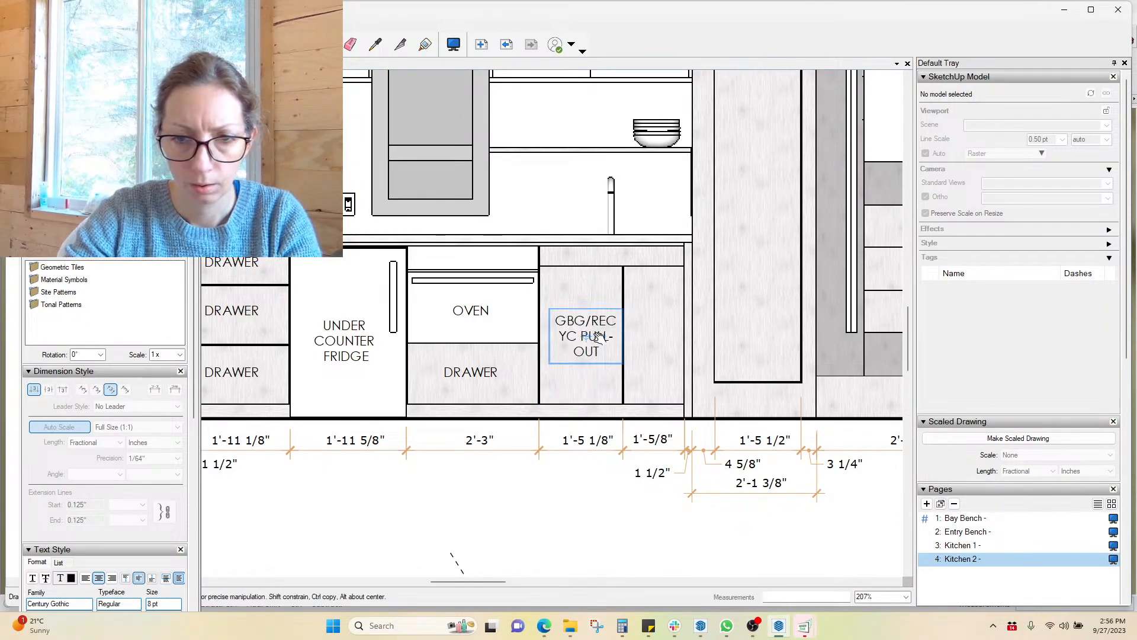
triple_click(597, 336)
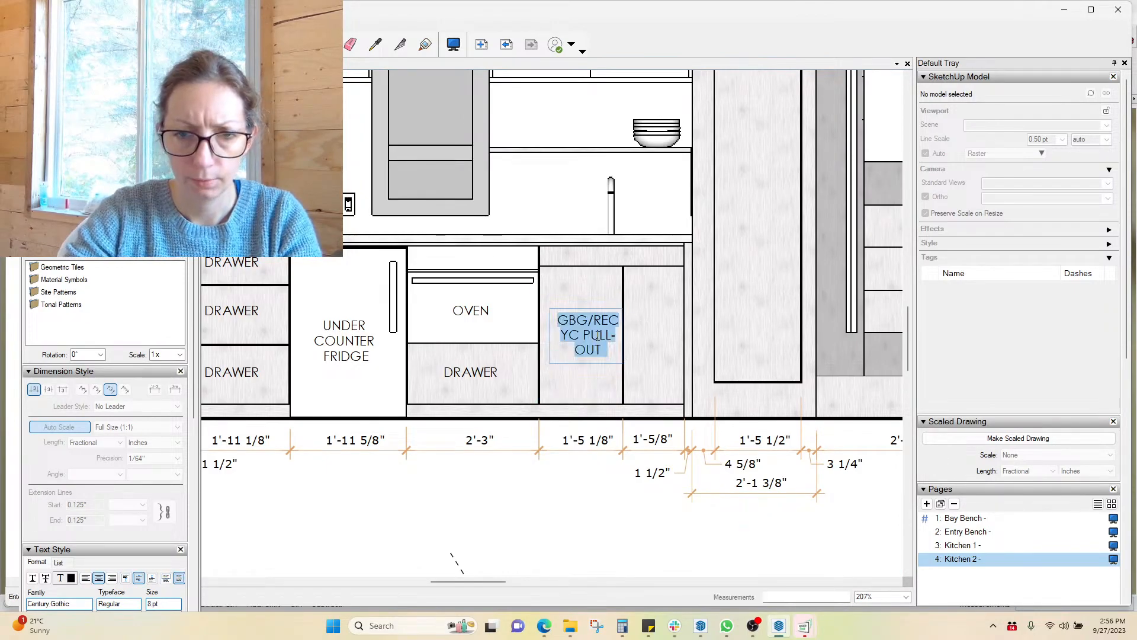
left_click(565, 334)
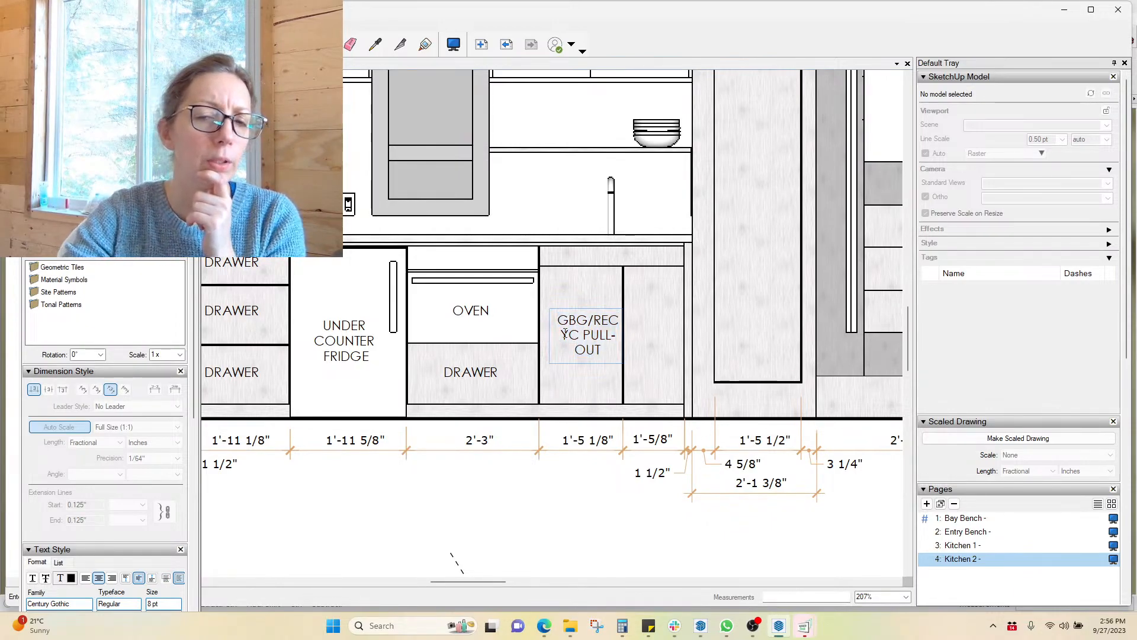
key("Delete")
key("Delete")
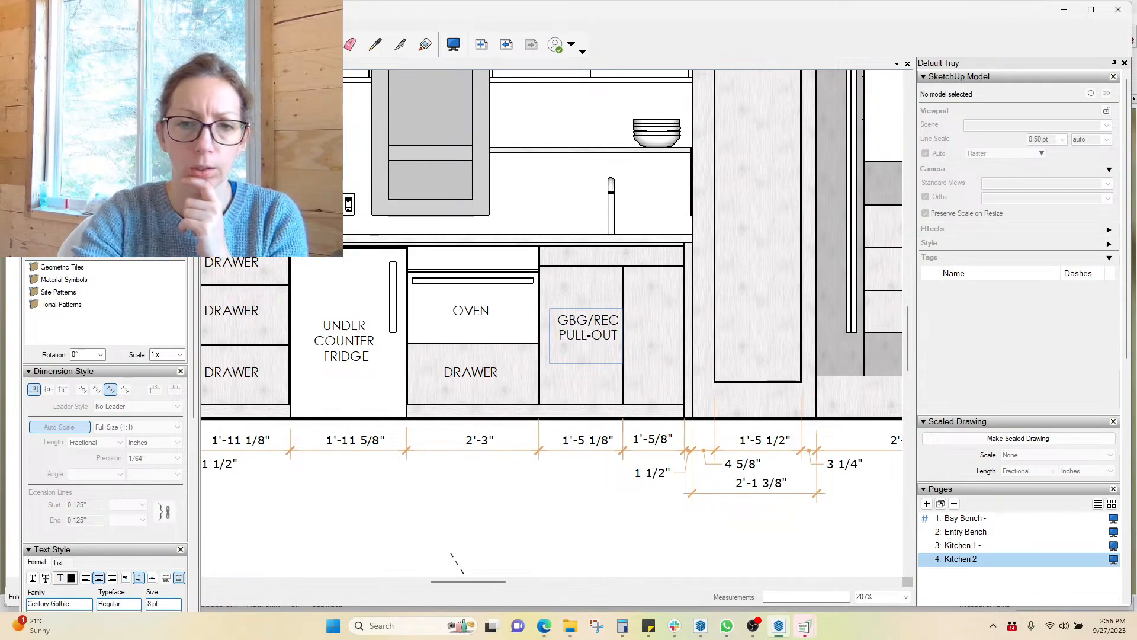
left_click(573, 491)
left_click(598, 350)
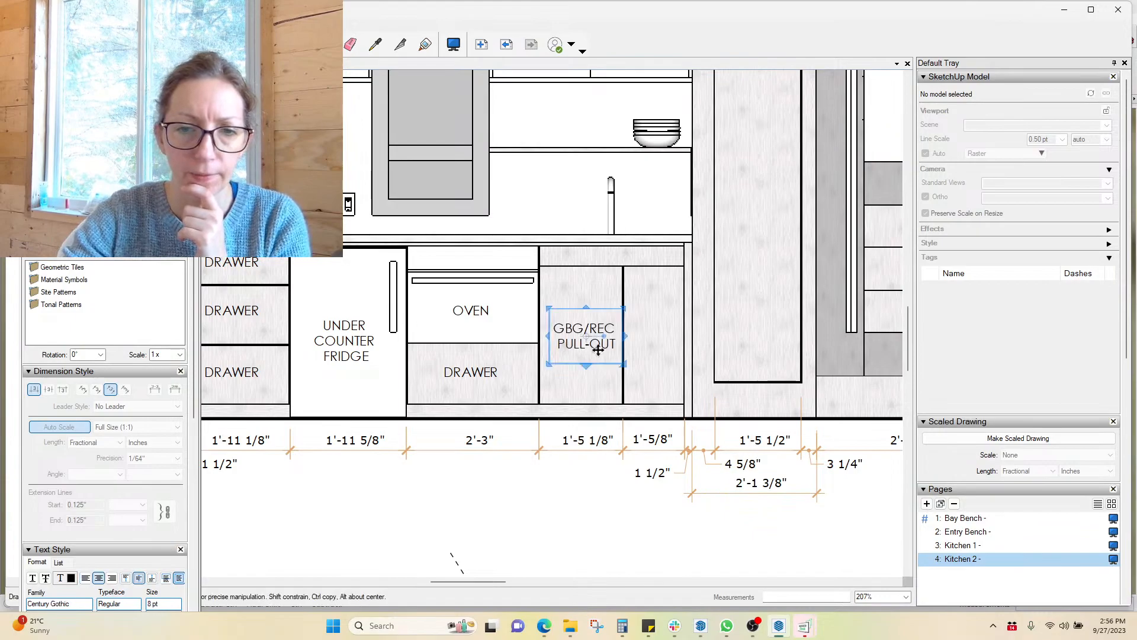
key("Left")
key("Left")
key("Left")
key("Left")
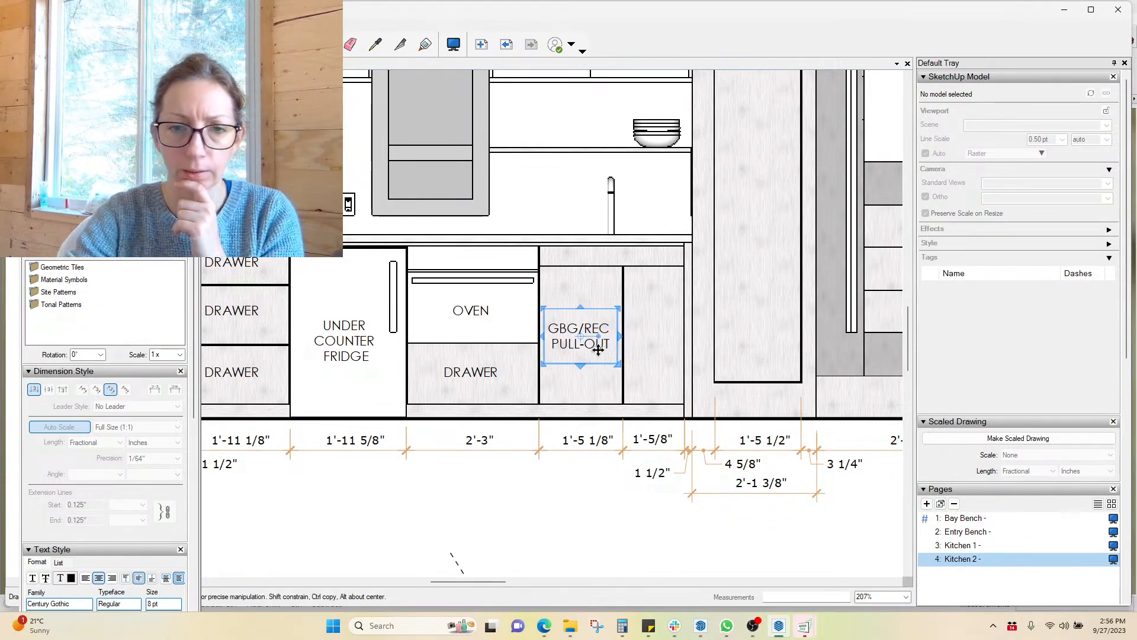
key("Left")
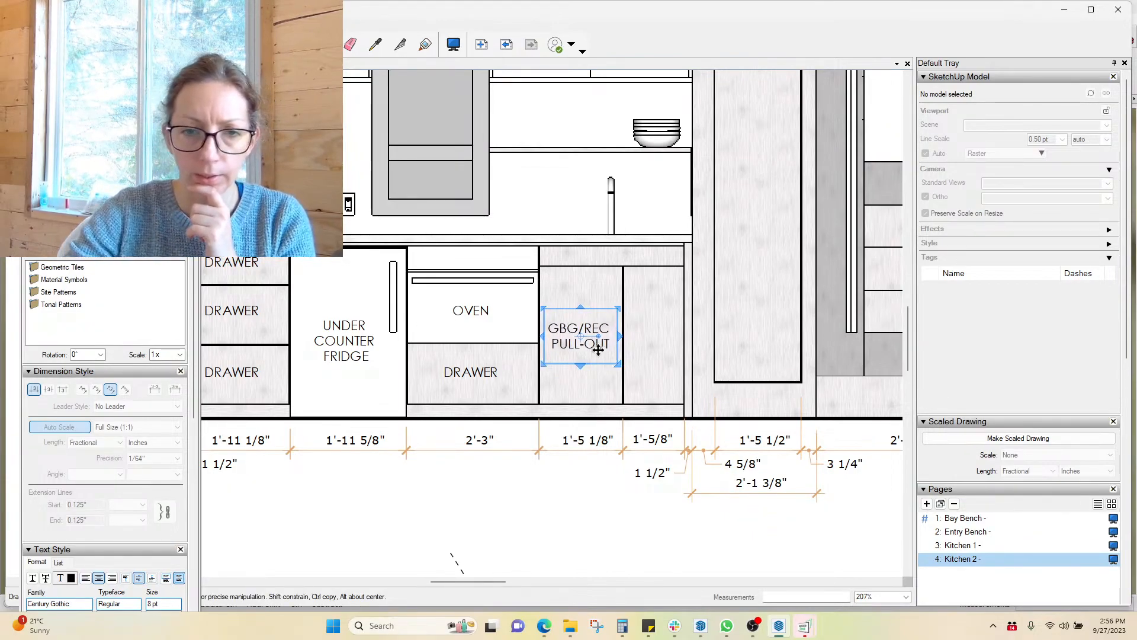
Copy the label onto the narrow cabinet to its right and retype it as DOOR
left_click_drag(599, 350, 681, 344)
double_click(651, 346)
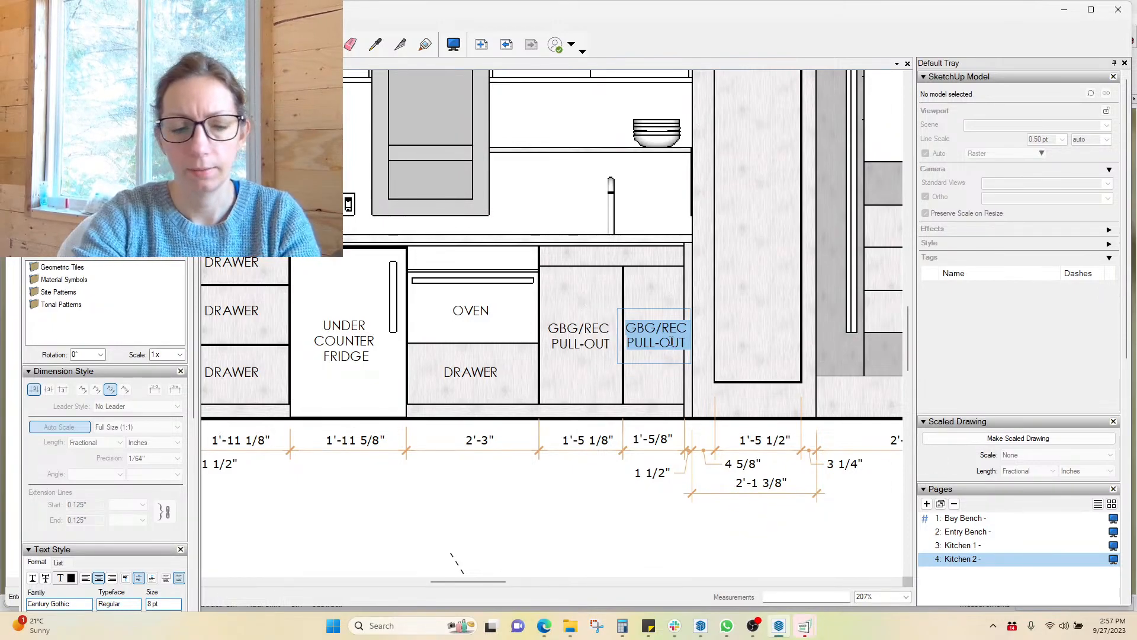
type("DOOR")
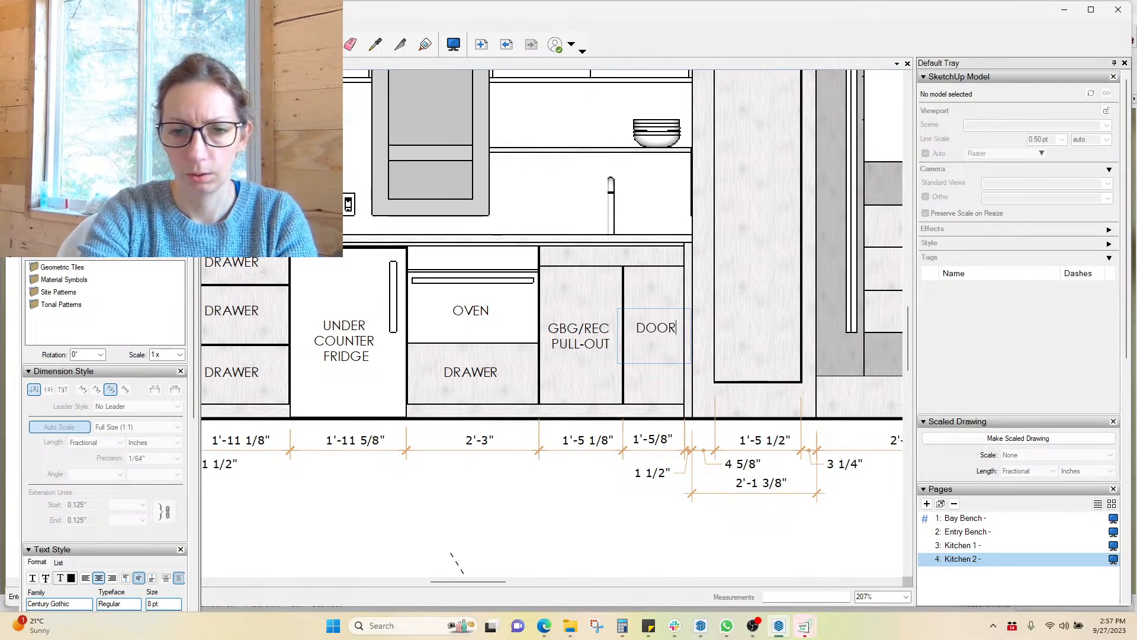
left_click(636, 503)
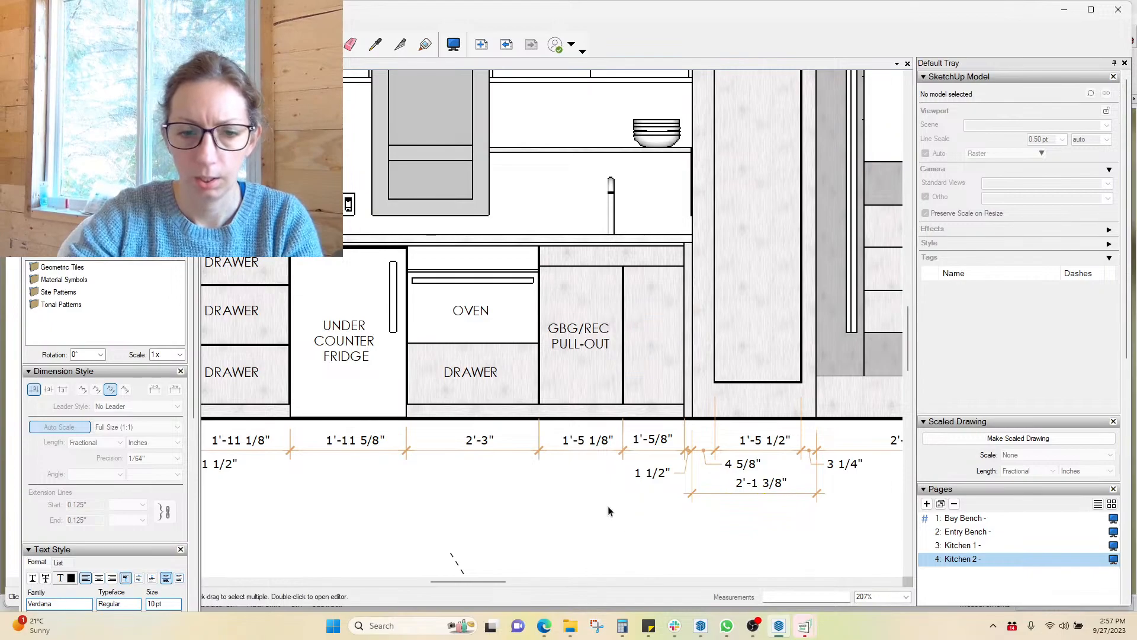
scroll(484, 297, "down", 3)
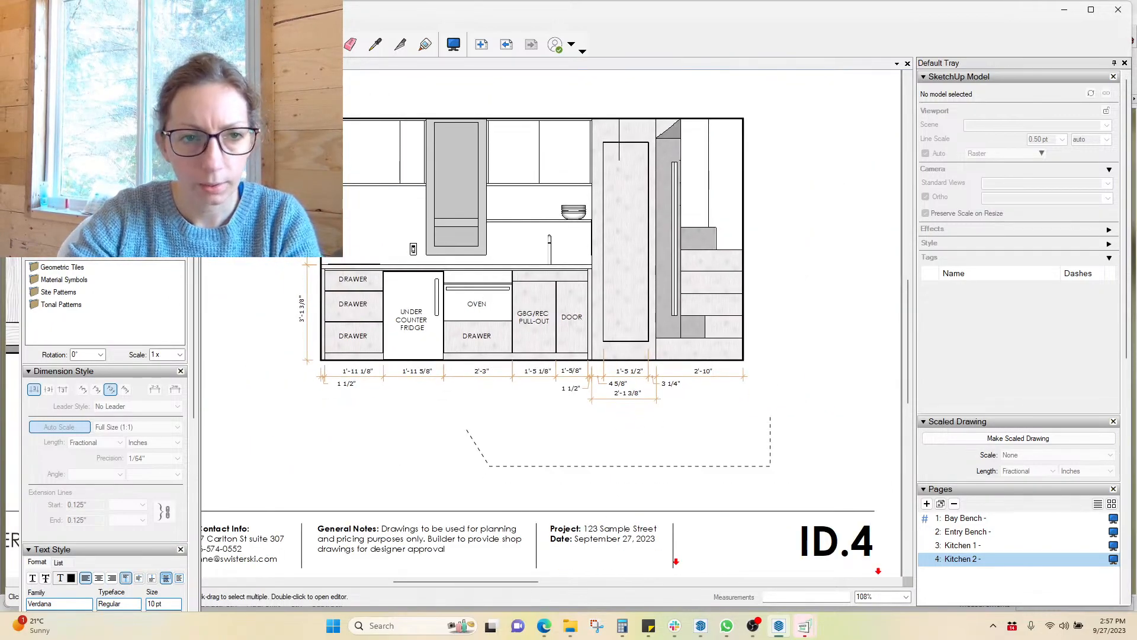
scroll(1066, 521, "down", 6)
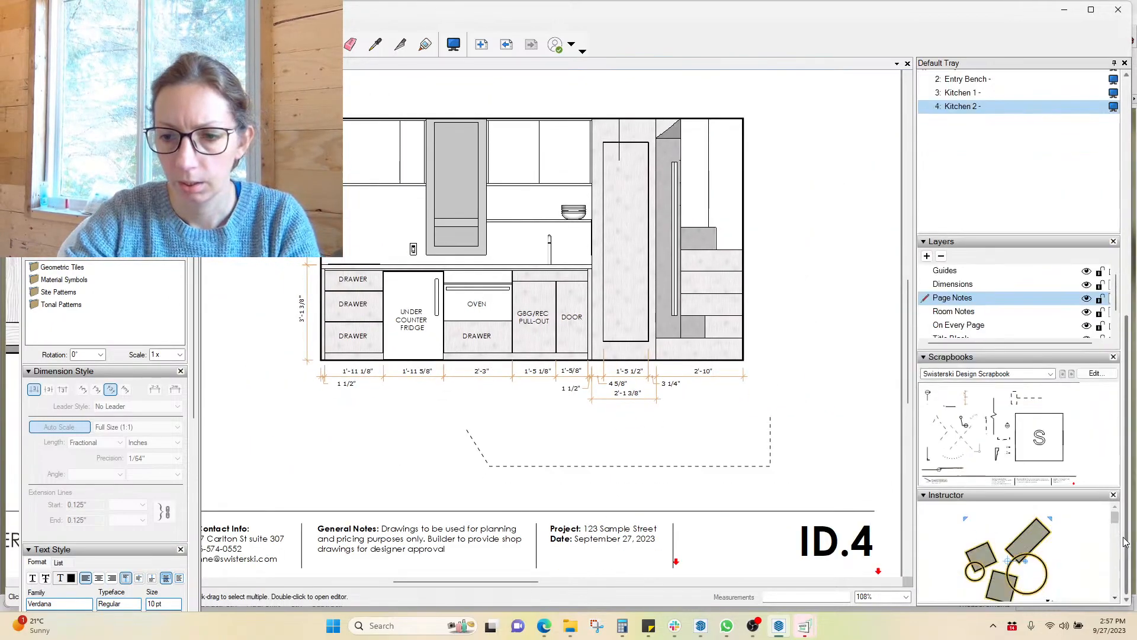
Place the scrapbook's dashed door-swing symbol on the DOOR cabinet, scaled to its height and width
left_click(947, 436)
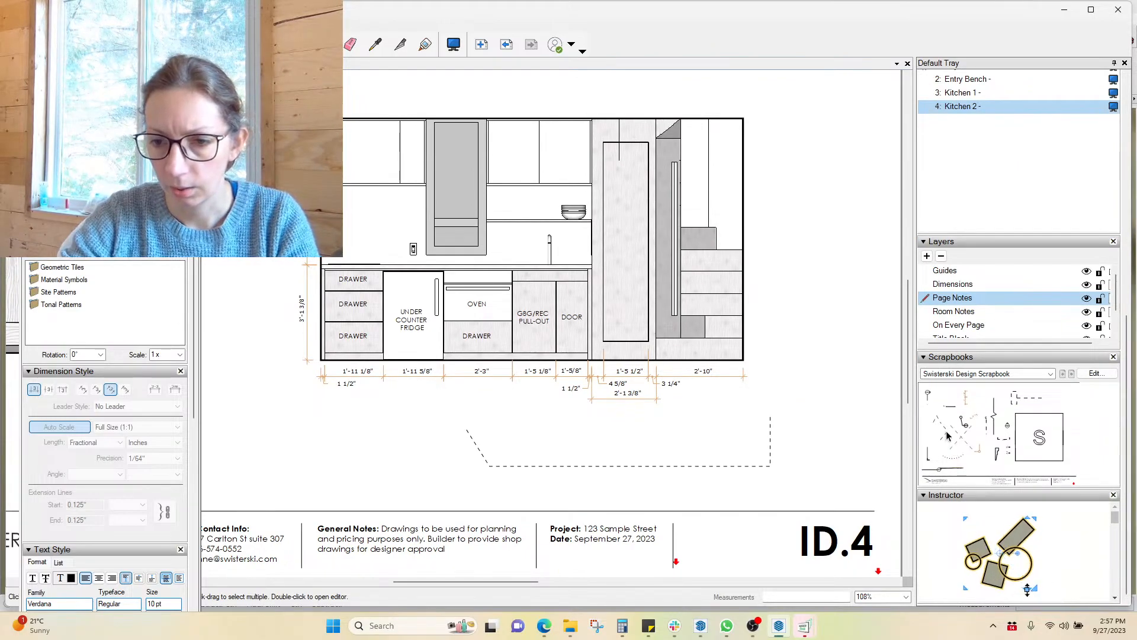
scroll(771, 337, "up", 3)
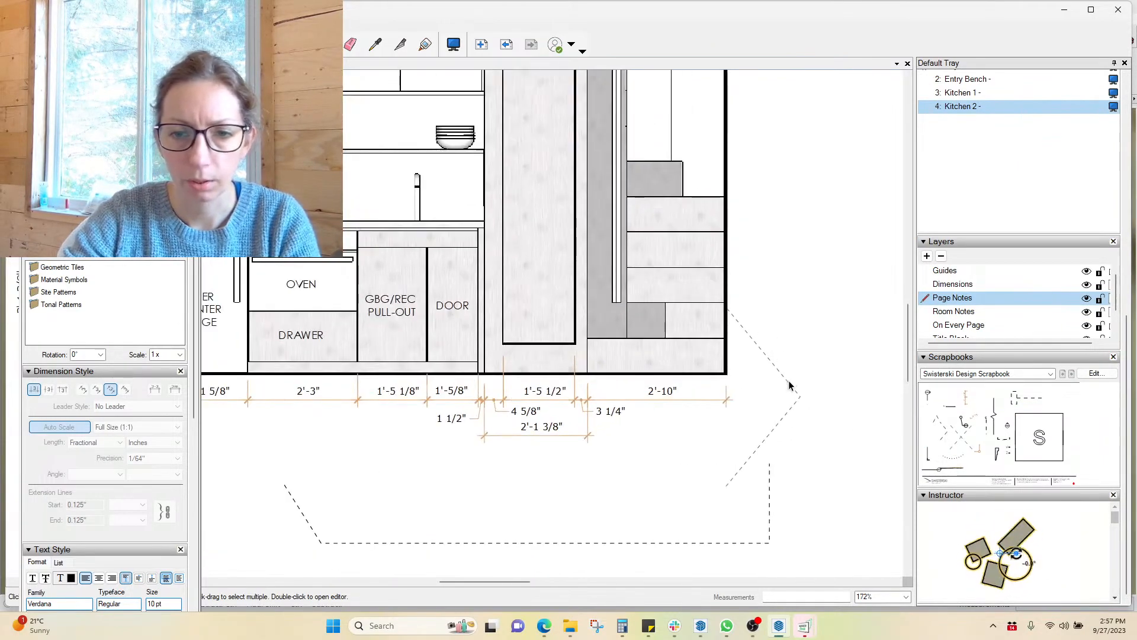
left_click(792, 387)
left_click_drag(799, 398, 455, 335)
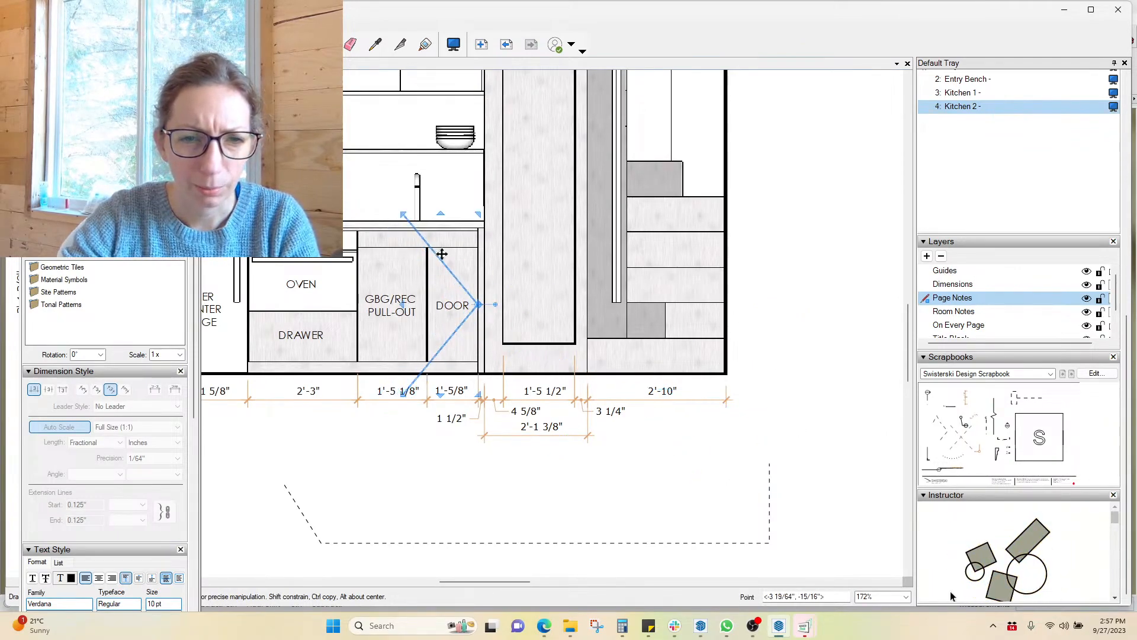
left_click_drag(444, 210, 448, 246)
left_click_drag(402, 305, 431, 306)
left_click(853, 393)
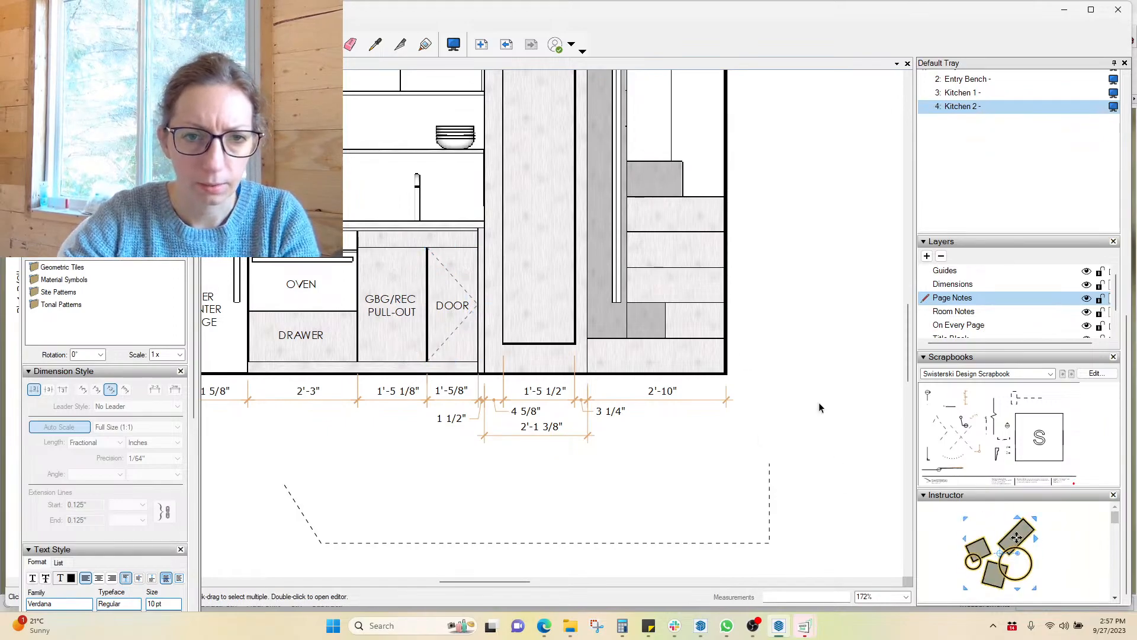
scroll(819, 407, "down", 2)
scroll(818, 407, "down", 1)
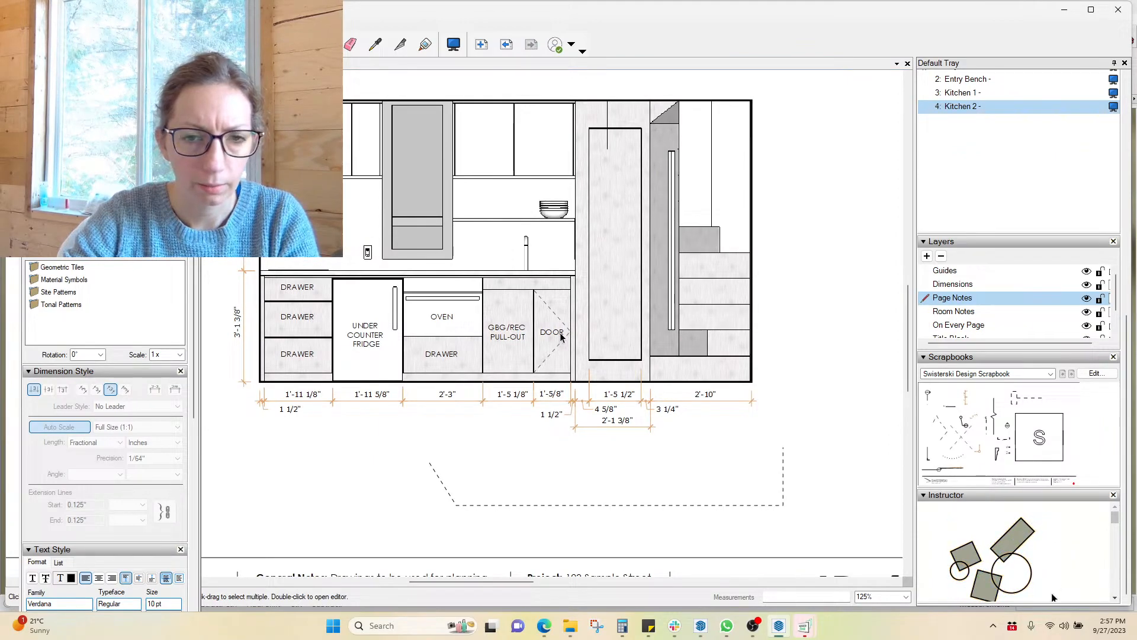
scroll(542, 305, "up", 5)
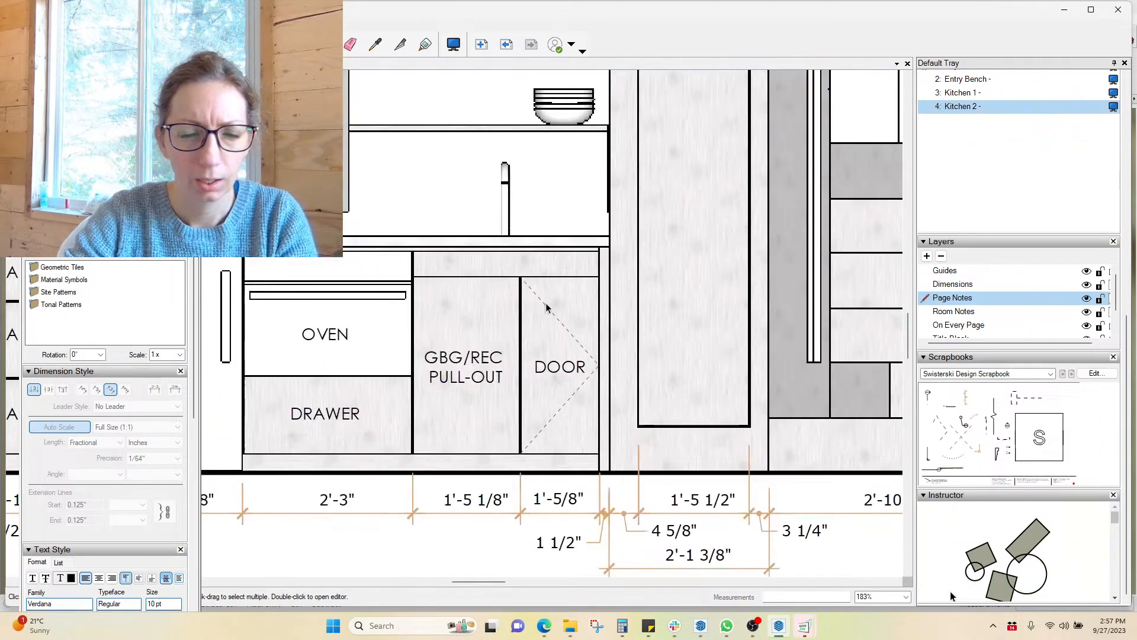
Copy the DOOR label up onto the panel above and retype it as FIXED PANEL
left_click(551, 377)
left_click_drag(550, 377, 552, 262, "ctrl")
double_click(558, 261)
type("FIXED")
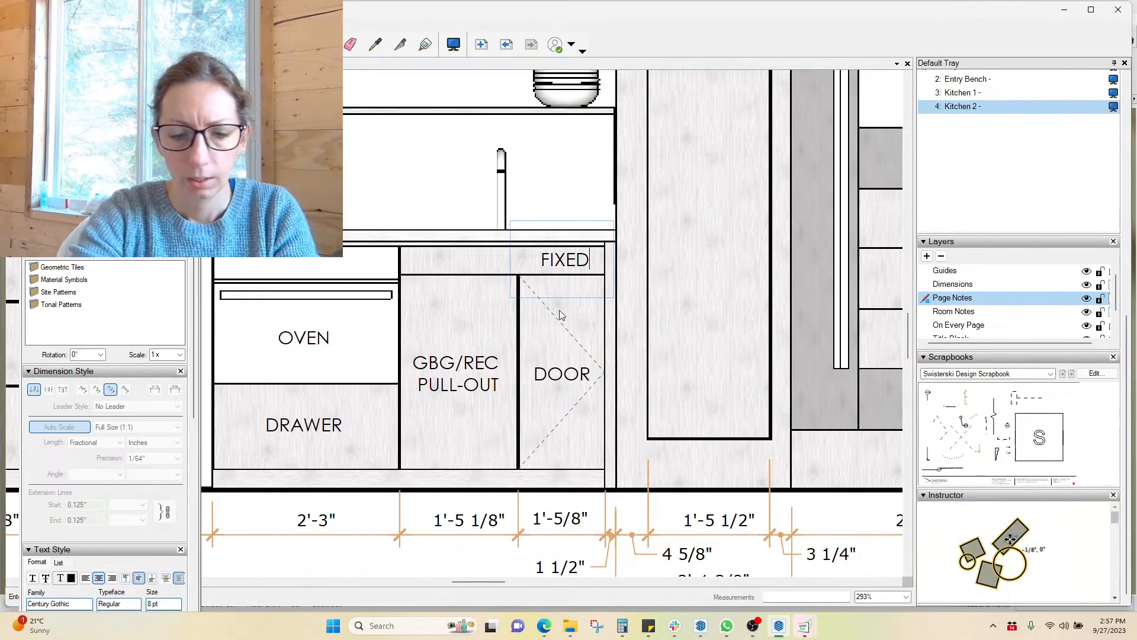
type(" PANEL")
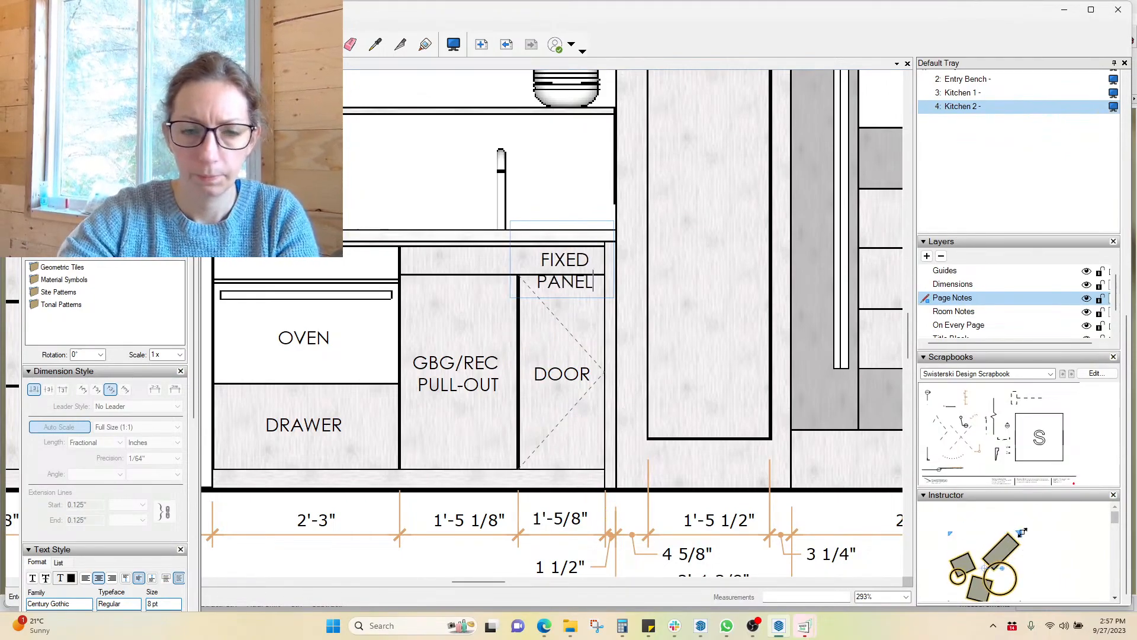
left_click(567, 294)
Resize the FIXED PANEL box to fit on one line and nudge it into place
left_click(595, 256)
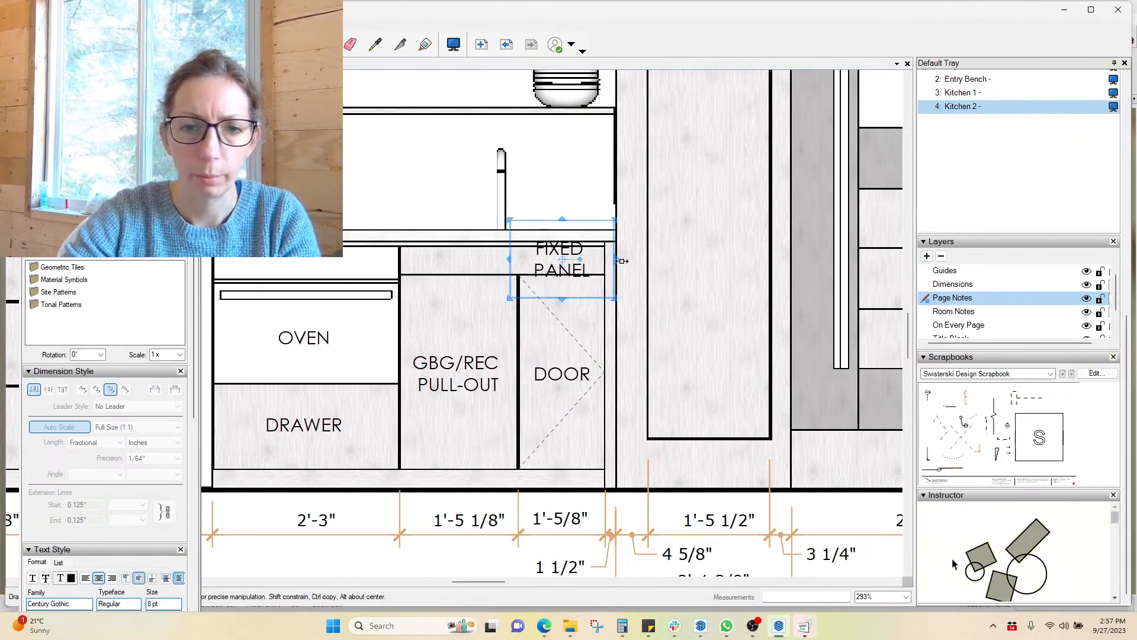
left_click_drag(653, 260, 661, 259)
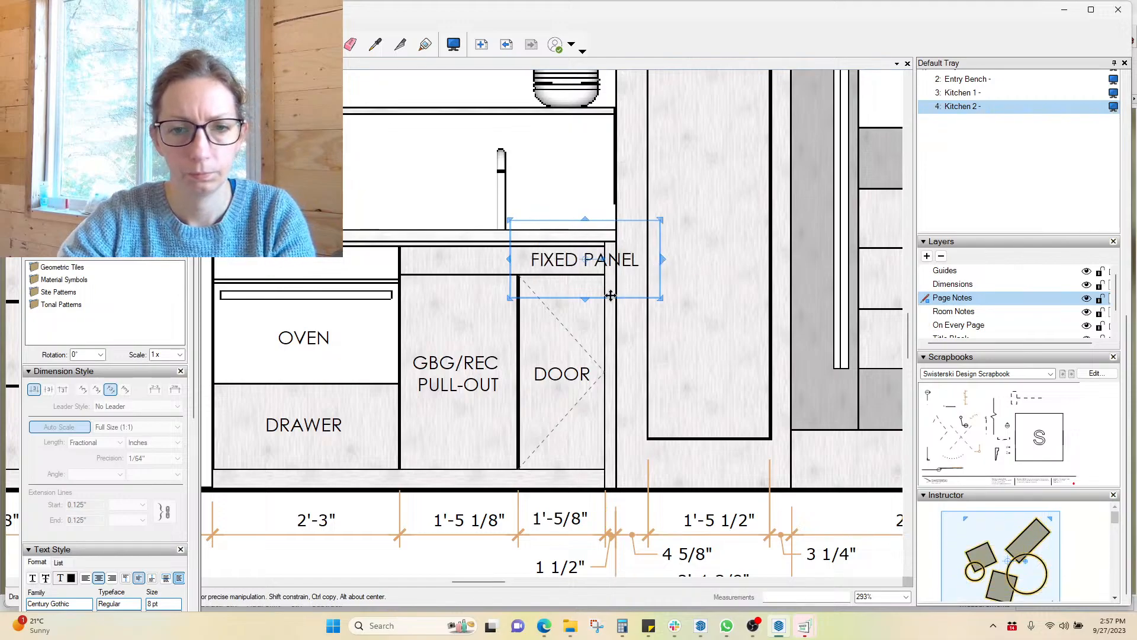
left_click_drag(584, 298, 585, 274)
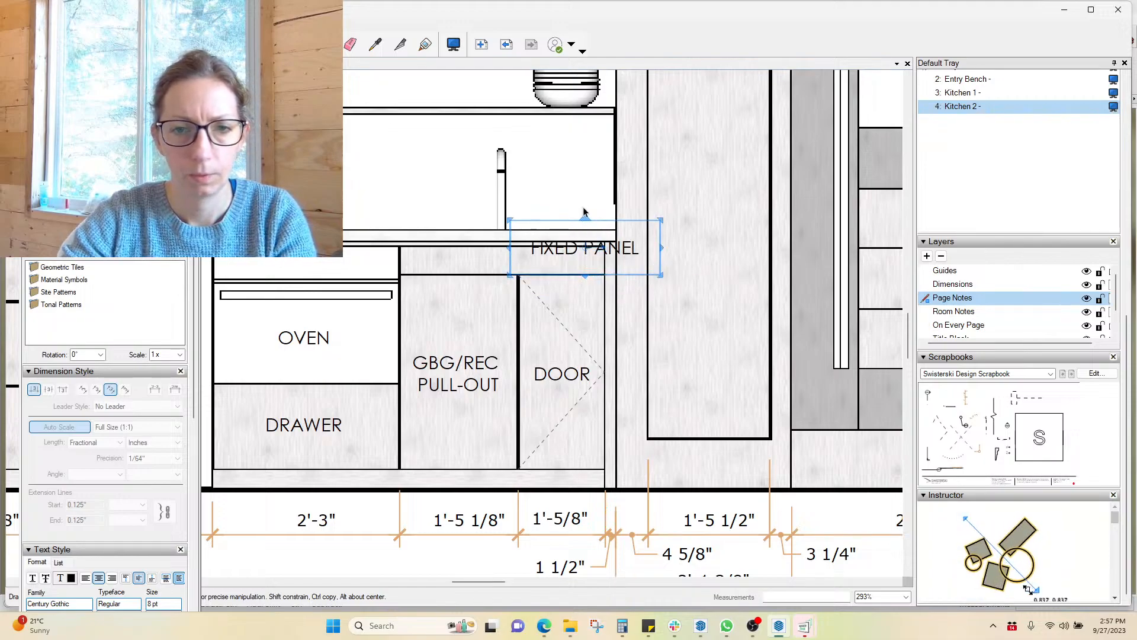
left_click_drag(583, 215, 467, 269)
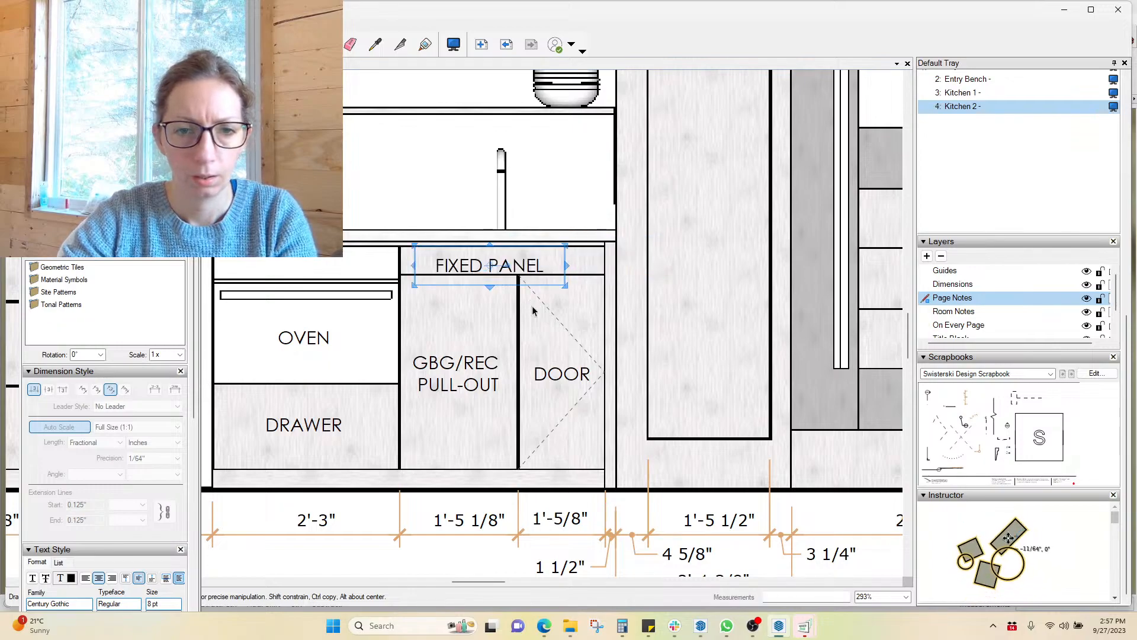
key("Right")
key("Right")
key("Right")
key("Right")
key("Right")
key("Right")
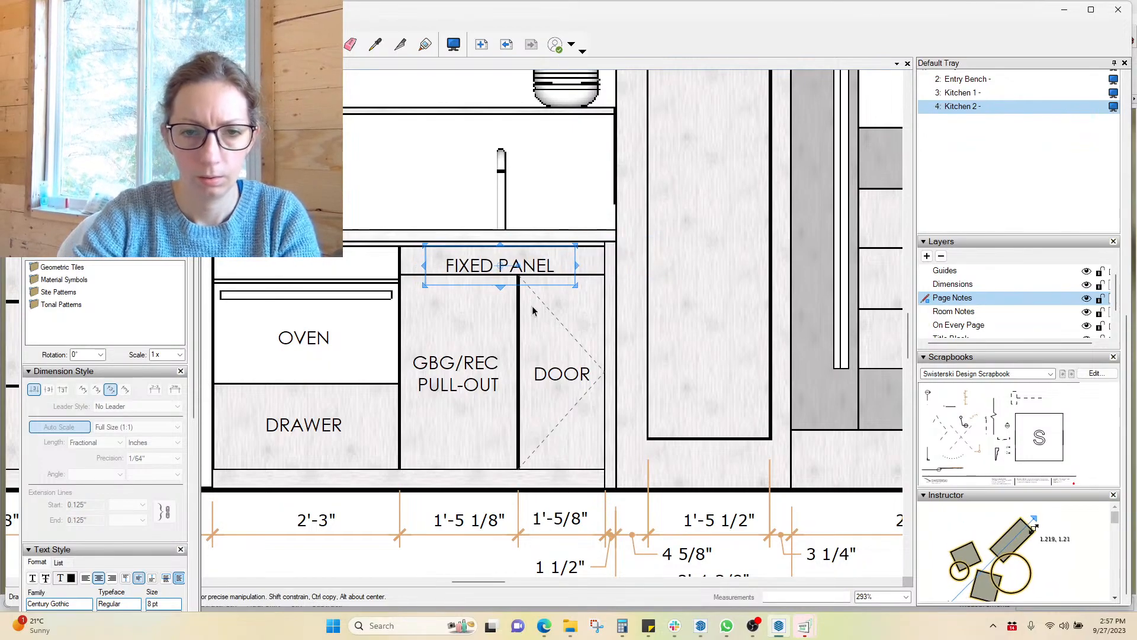
key("Right")
key("Right")
key("Up")
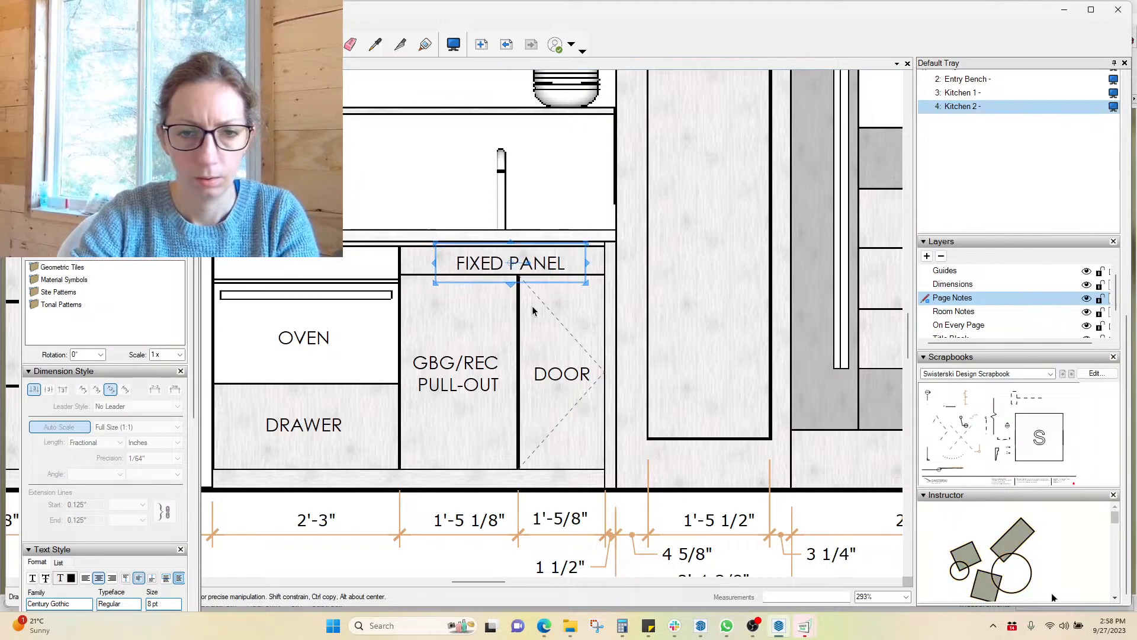
key("Up")
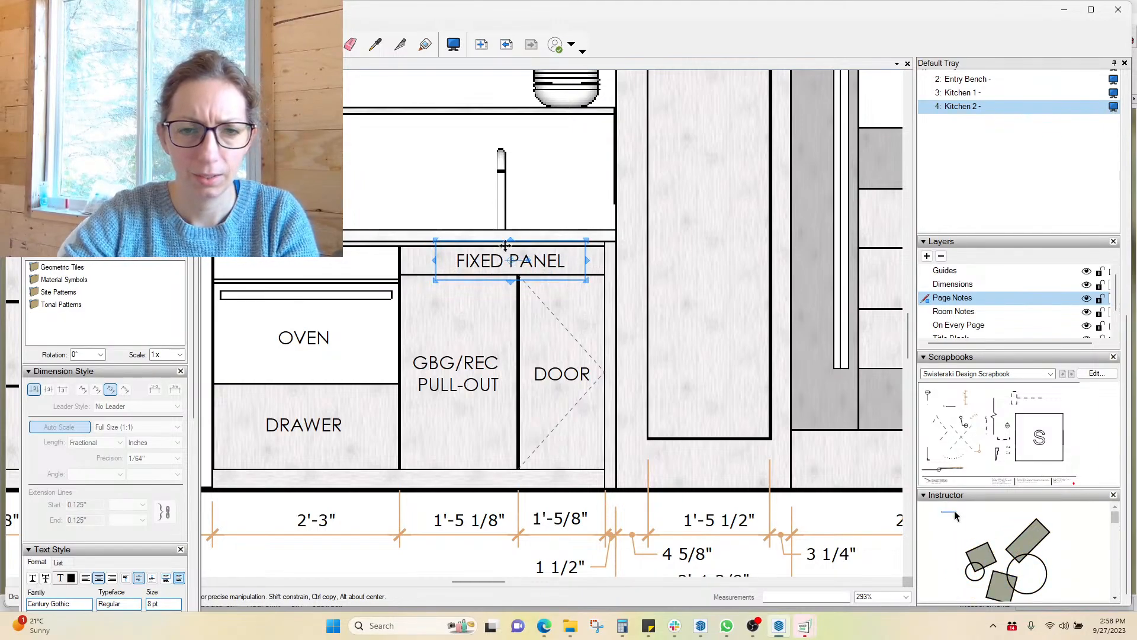
scroll(505, 247, "up", 3)
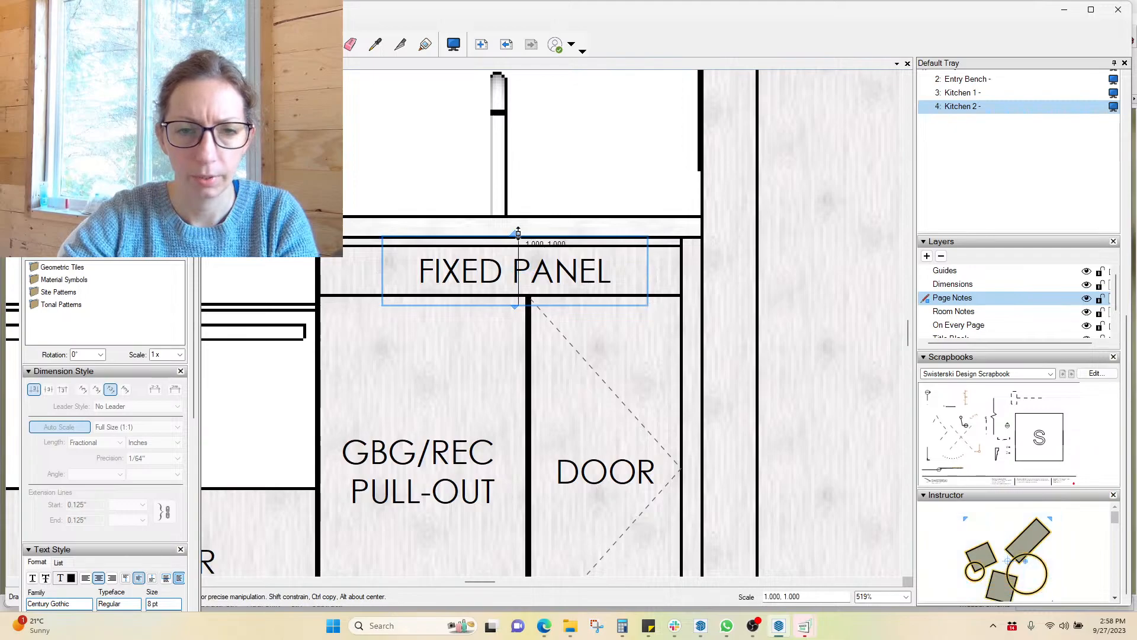
left_click_drag(517, 232, 523, 252, "alt")
left_click_drag(381, 270, 406, 271, "alt")
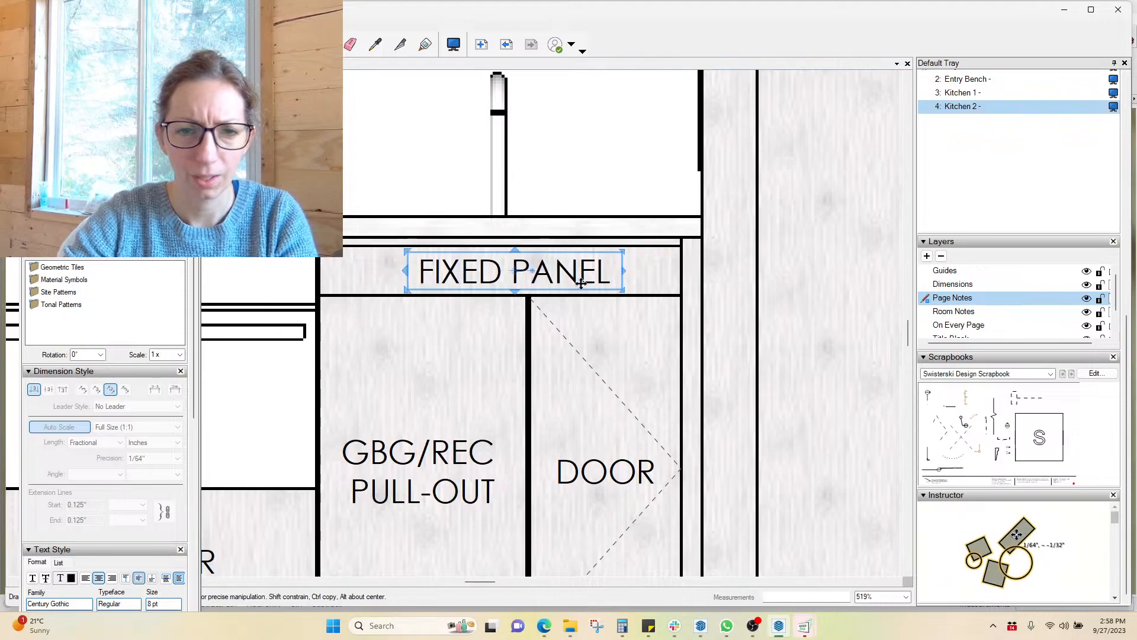
scroll(581, 283, "down", 3)
Shrink the GBG/REC PULL-OUT and DOOR text boxes to fit inside their cabinets
left_click(489, 403)
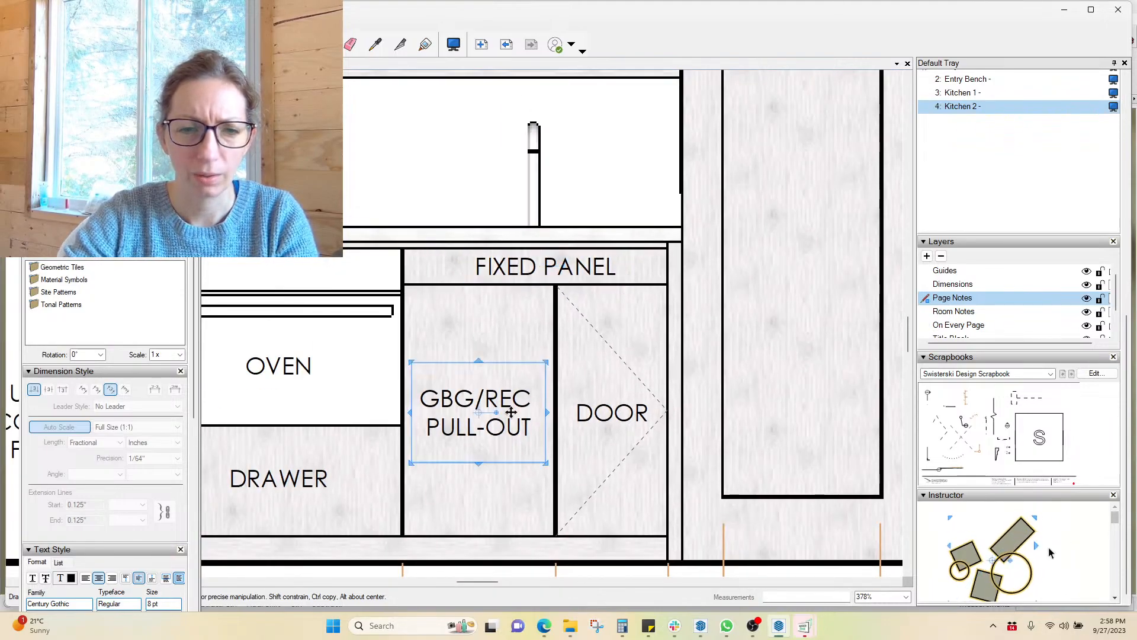
left_click_drag(484, 464, 480, 449)
left_click(600, 413)
left_click_drag(609, 461, 622, 434)
left_click_drag(546, 413, 563, 411, "alt")
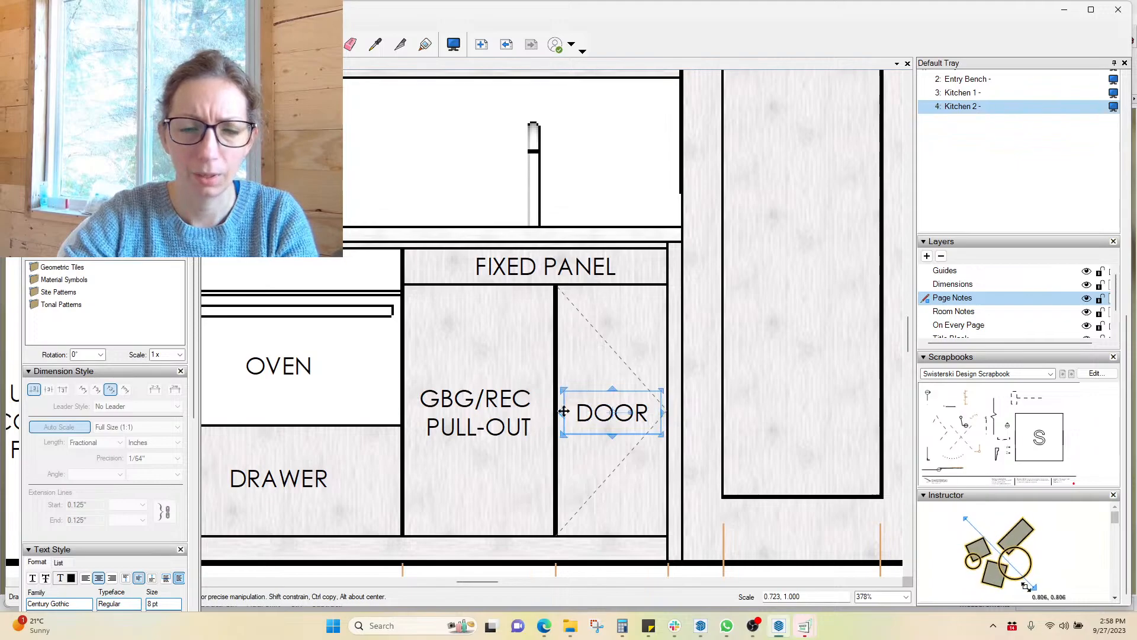
left_click(701, 495)
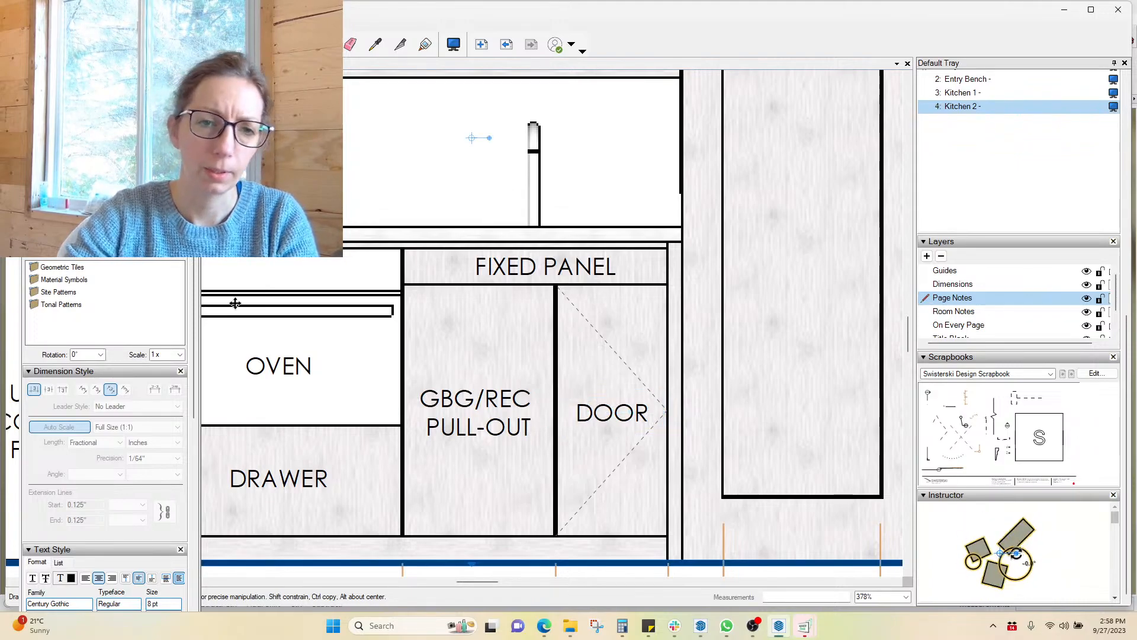
Copy the door-swing lines up to the upper cabinet's right door and scale them to fit
scroll(650, 402, "down", 3)
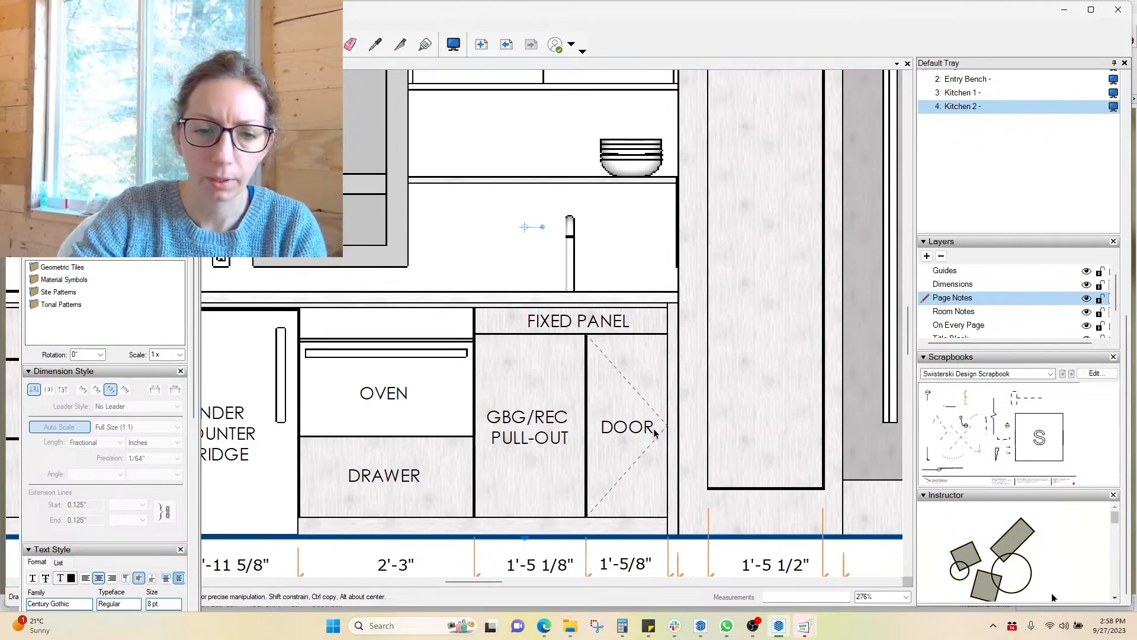
scroll(621, 363, "down", 2)
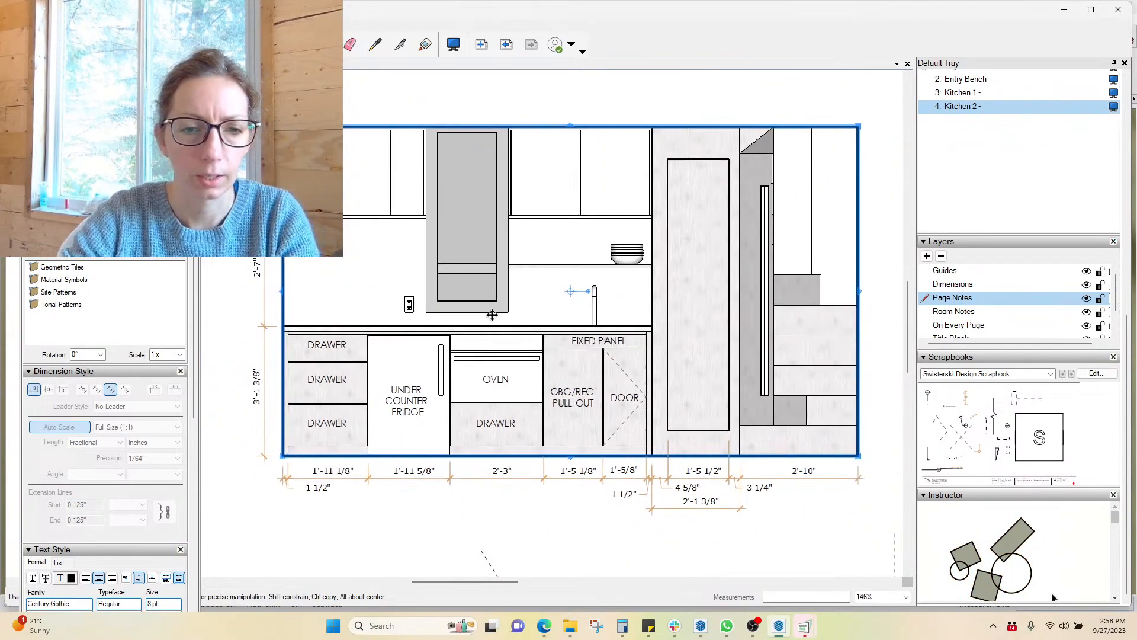
scroll(621, 477, "down", 1)
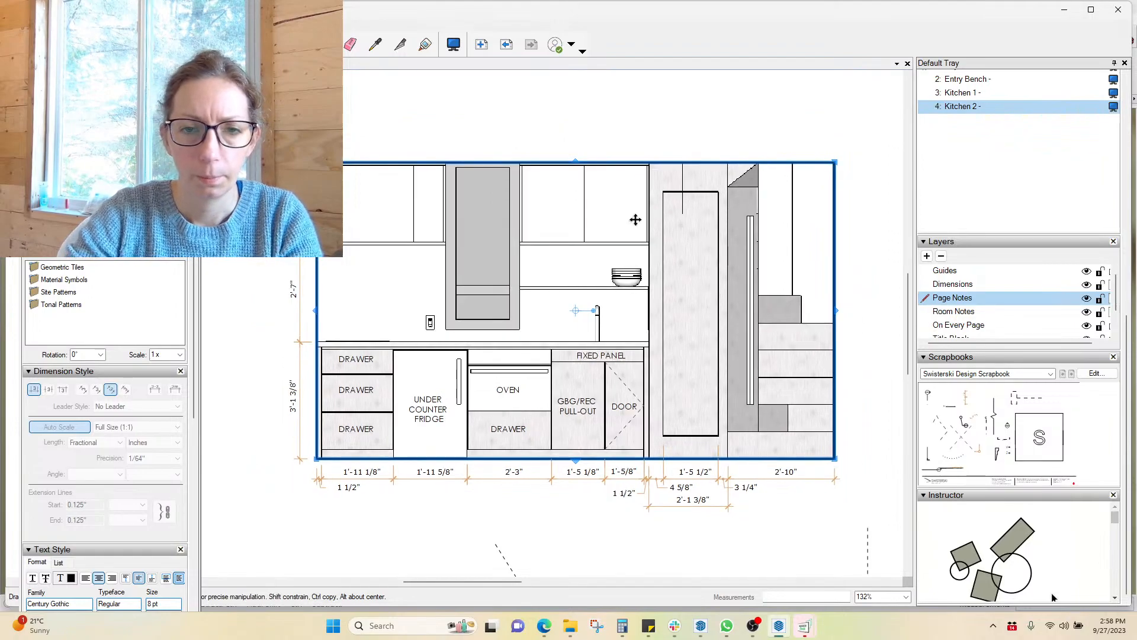
left_click(620, 397)
scroll(646, 414, "up", 2)
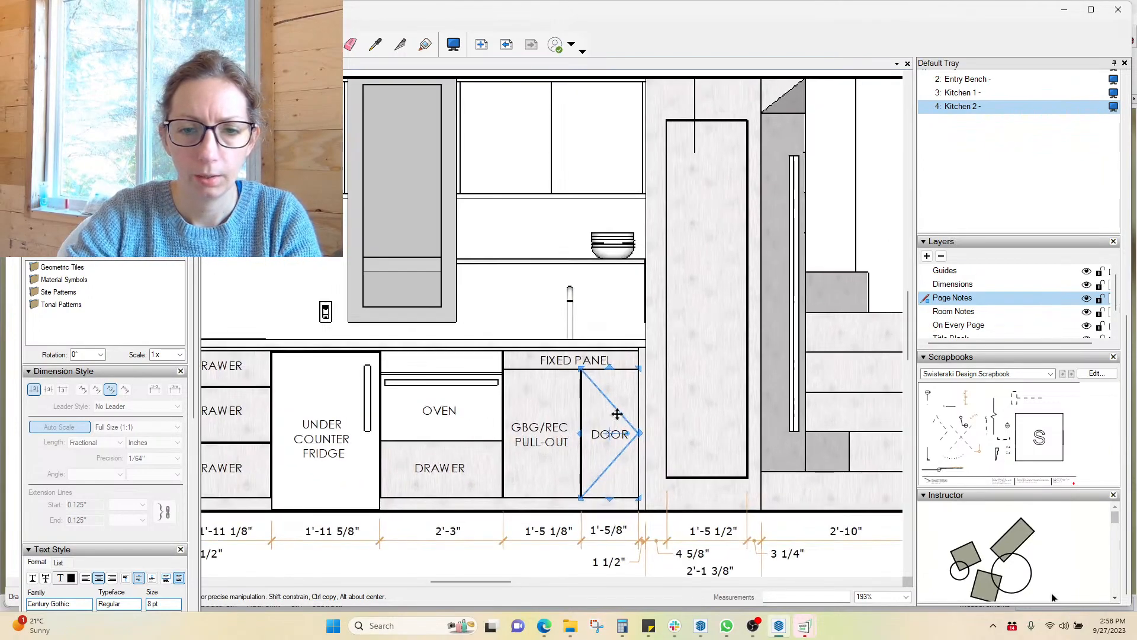
left_click_drag(619, 415, 612, 121)
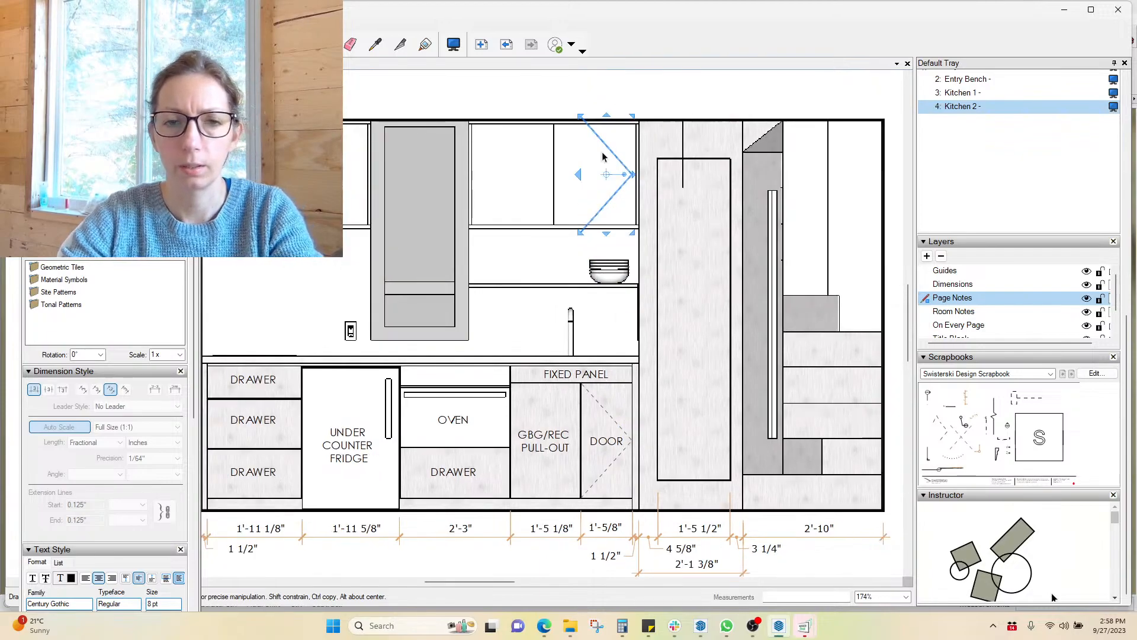
scroll(635, 231, "up", 2)
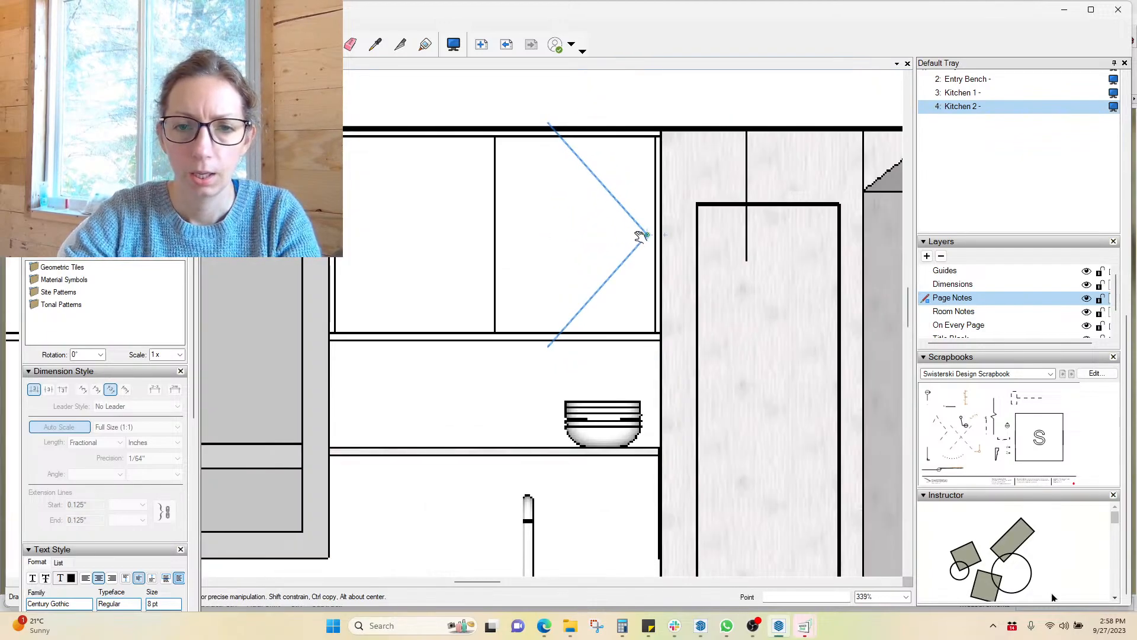
left_click_drag(629, 271, 628, 252)
left_click_drag(552, 234, 494, 234)
left_click_drag(574, 119, 495, 138)
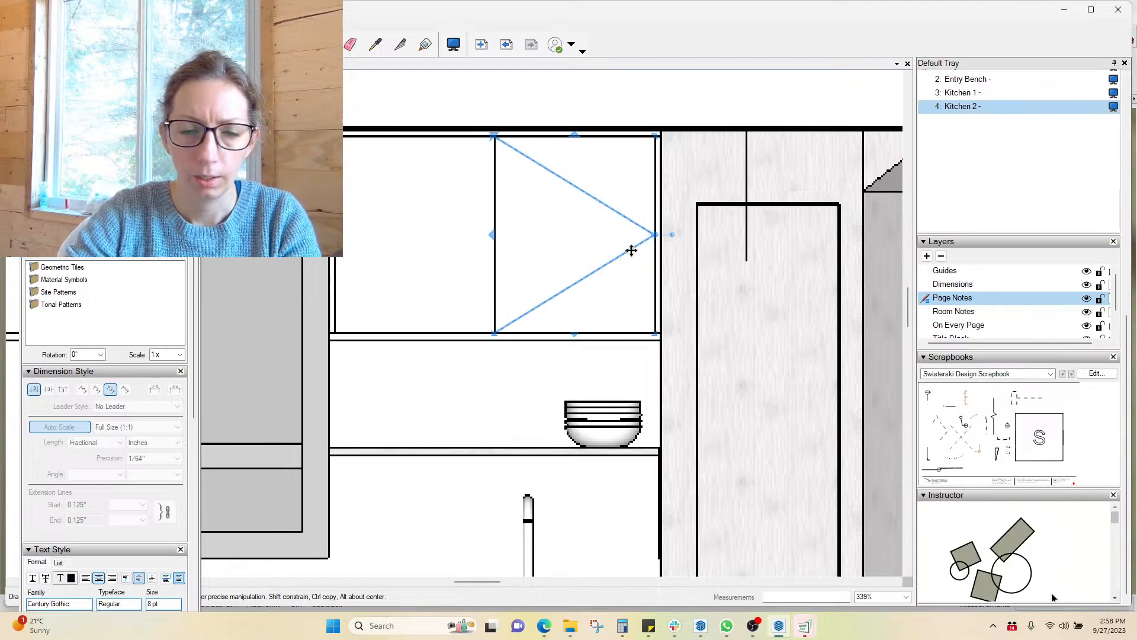
Copy the swing lines onto the left door and flip them left to right
left_click_drag(631, 251, 480, 256)
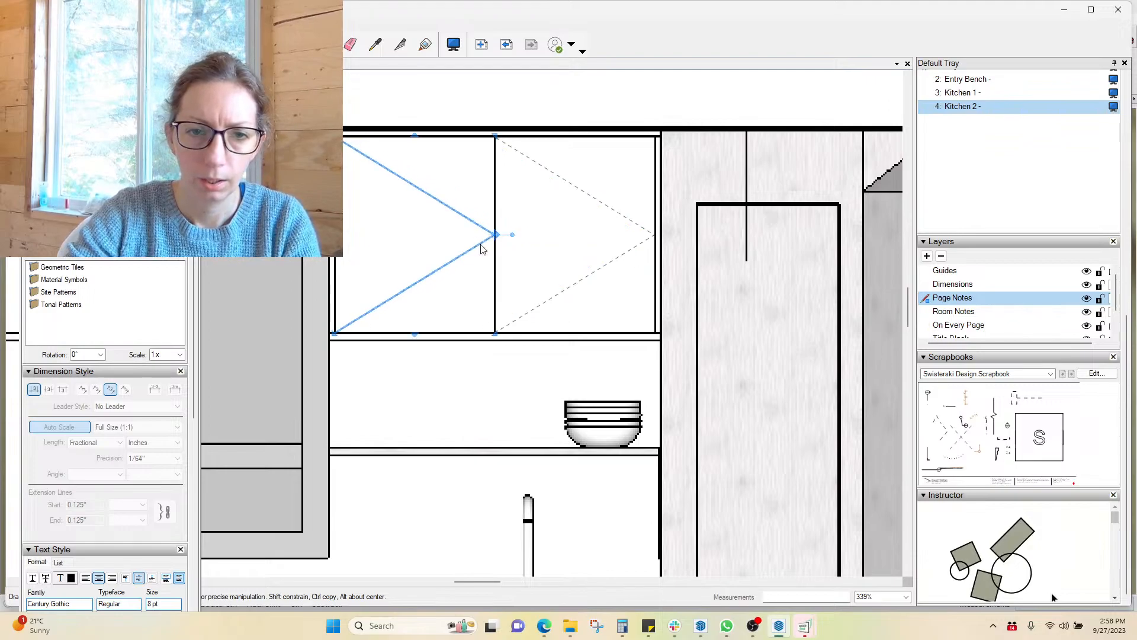
right_click(481, 245)
mouse_move(566, 393)
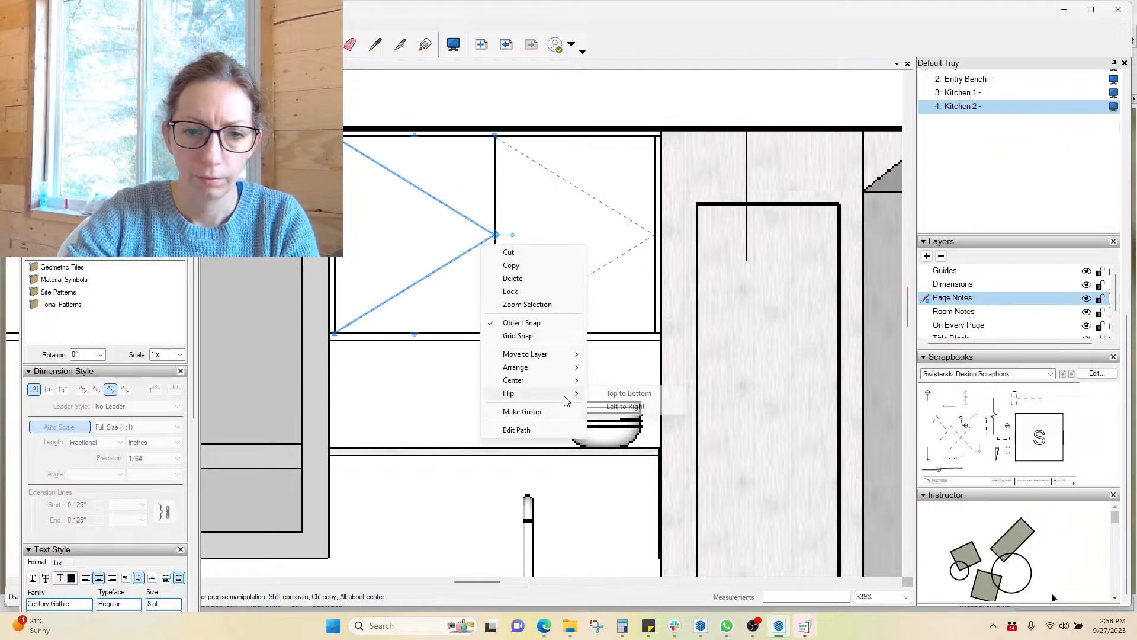
left_click(622, 405)
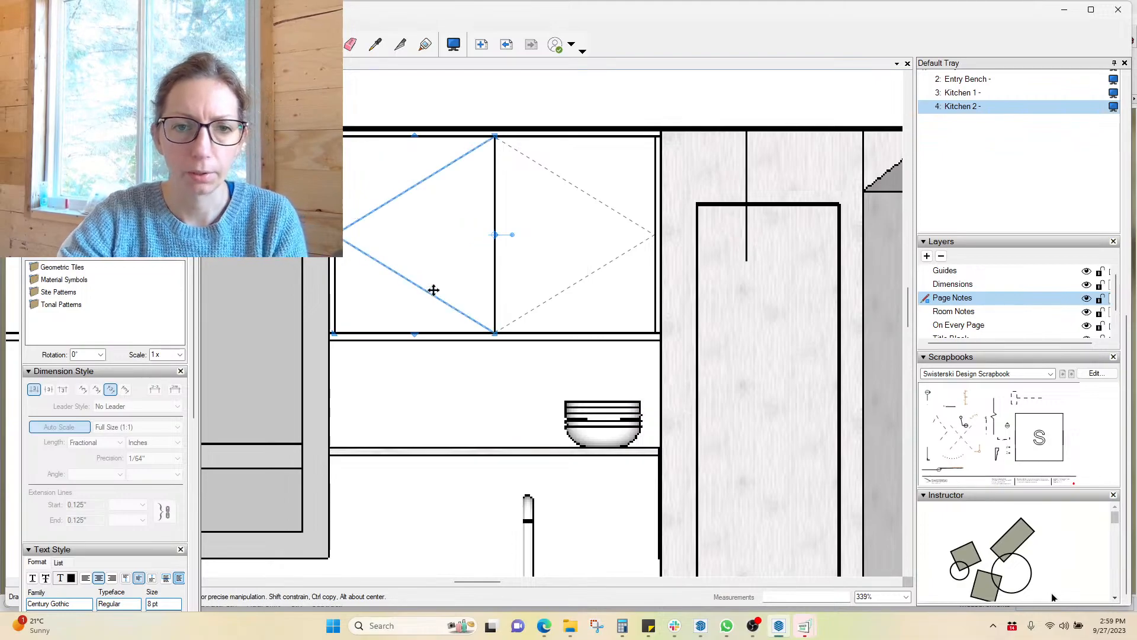
Copy the FIXED PANEL label up onto the open shelf and retype it as FLOATING SHELF
scroll(801, 330, "down", 3)
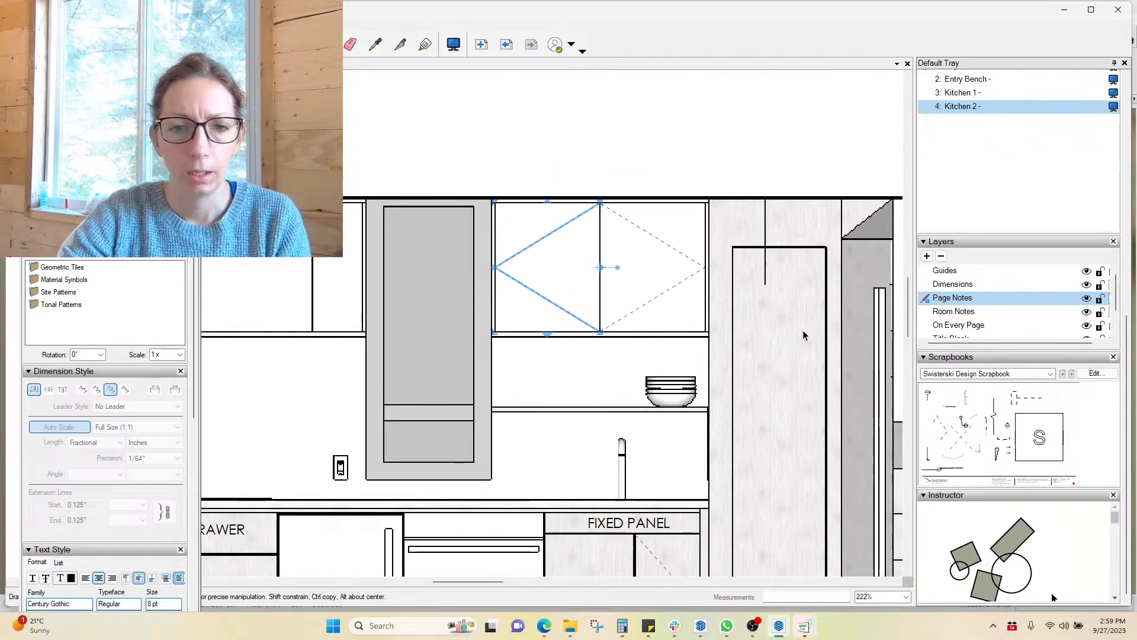
scroll(319, 117, "down", 2)
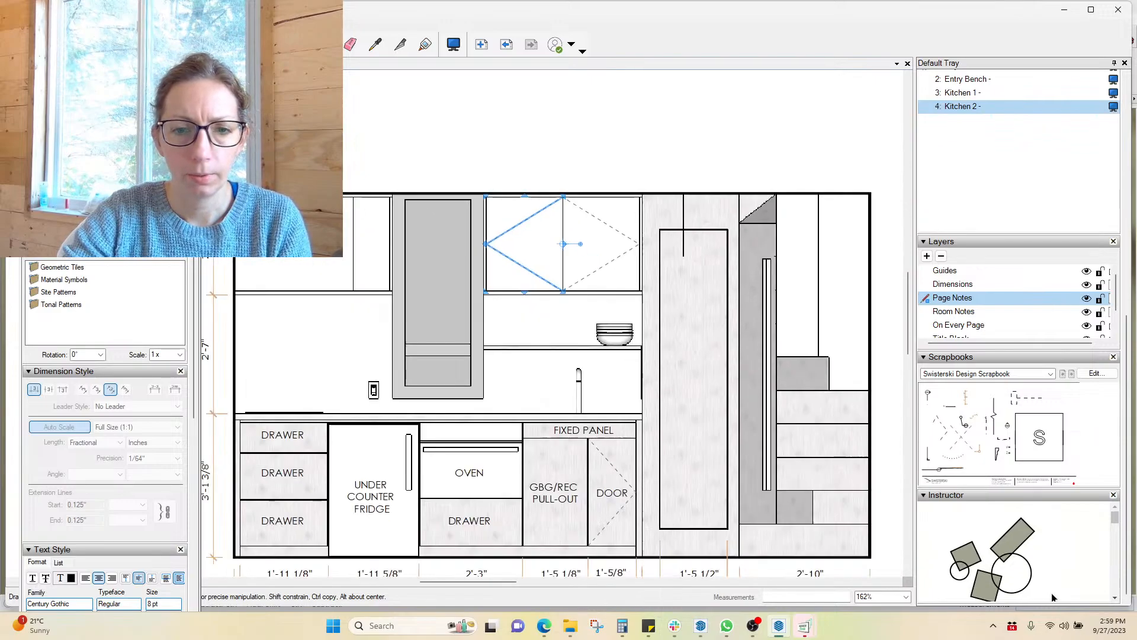
scroll(598, 439, "up", 1)
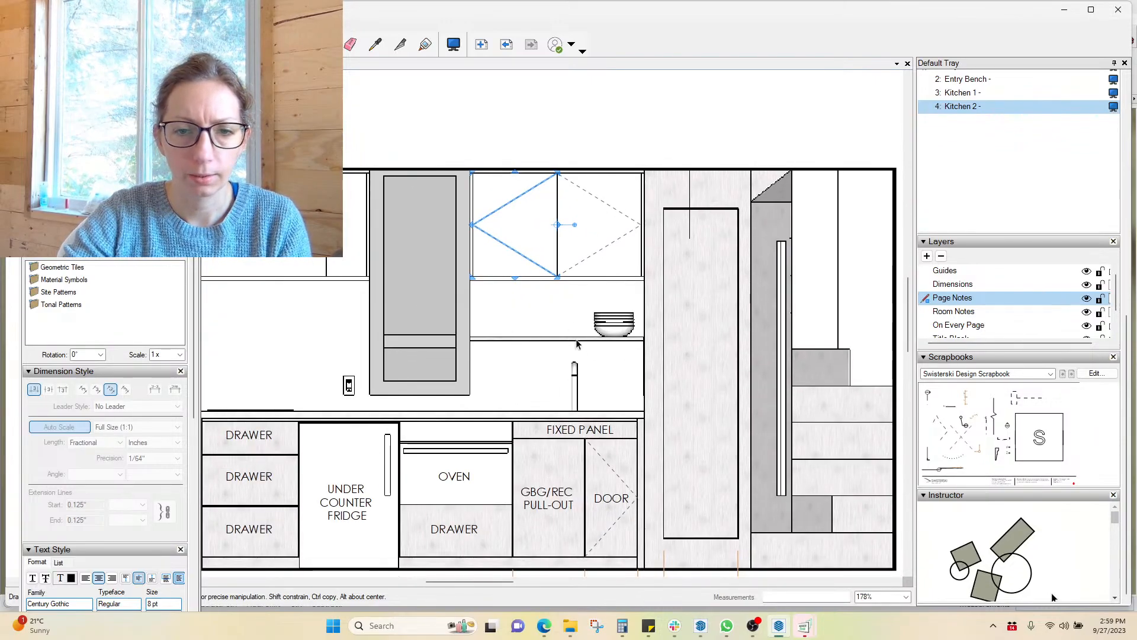
scroll(588, 338, "up", 2)
left_click(597, 448)
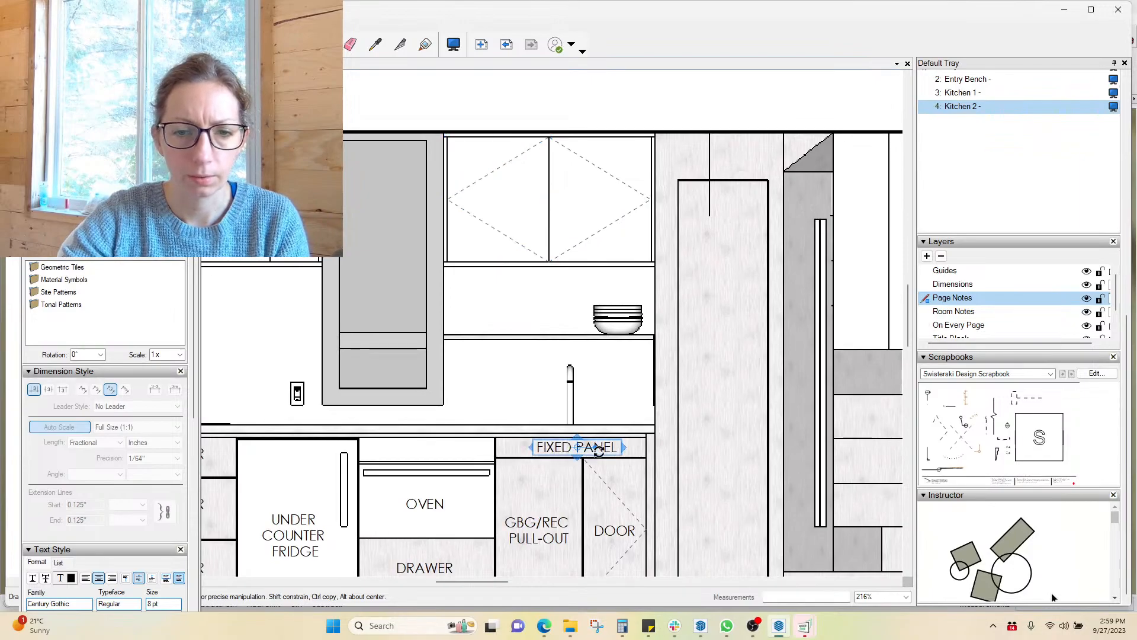
left_click_drag(613, 448, 548, 324)
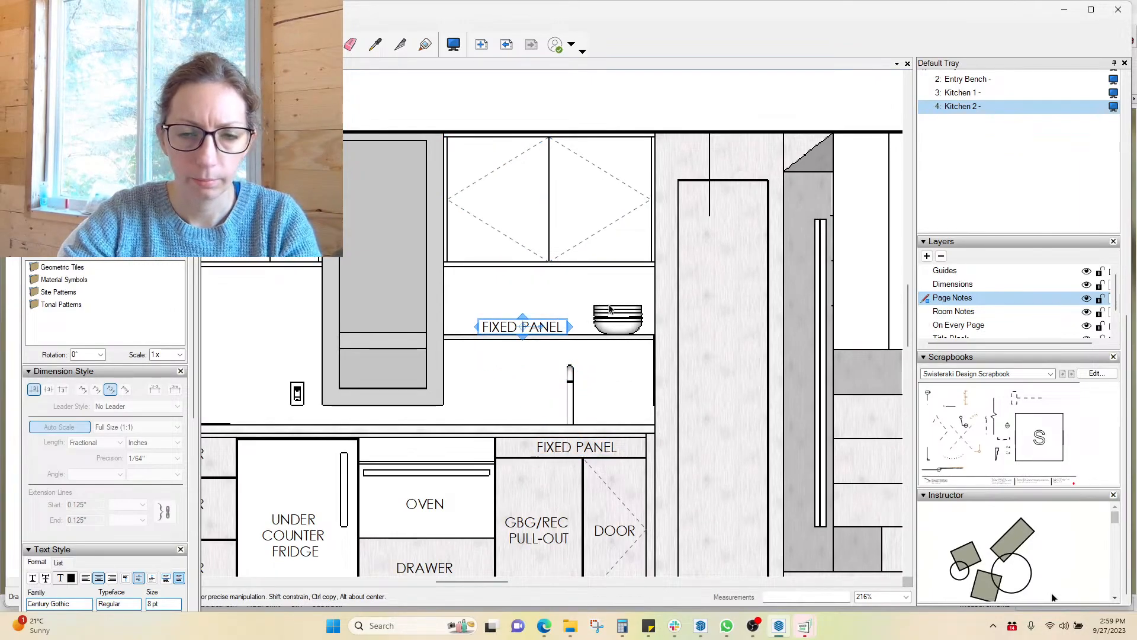
double_click(529, 328)
type("FLOATING")
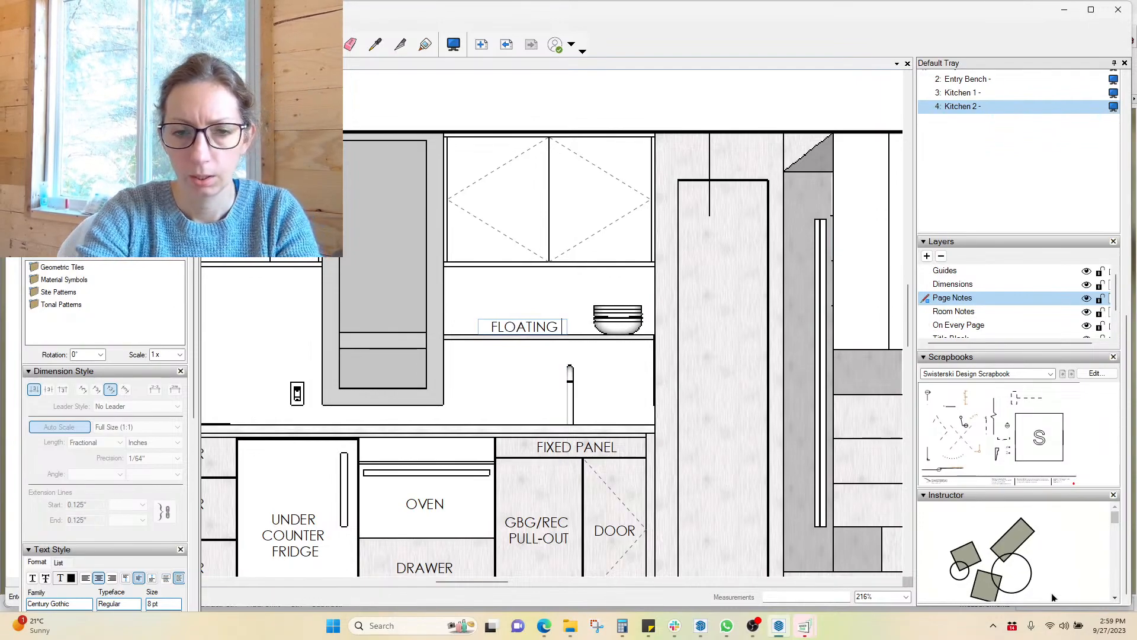
key("Escape")
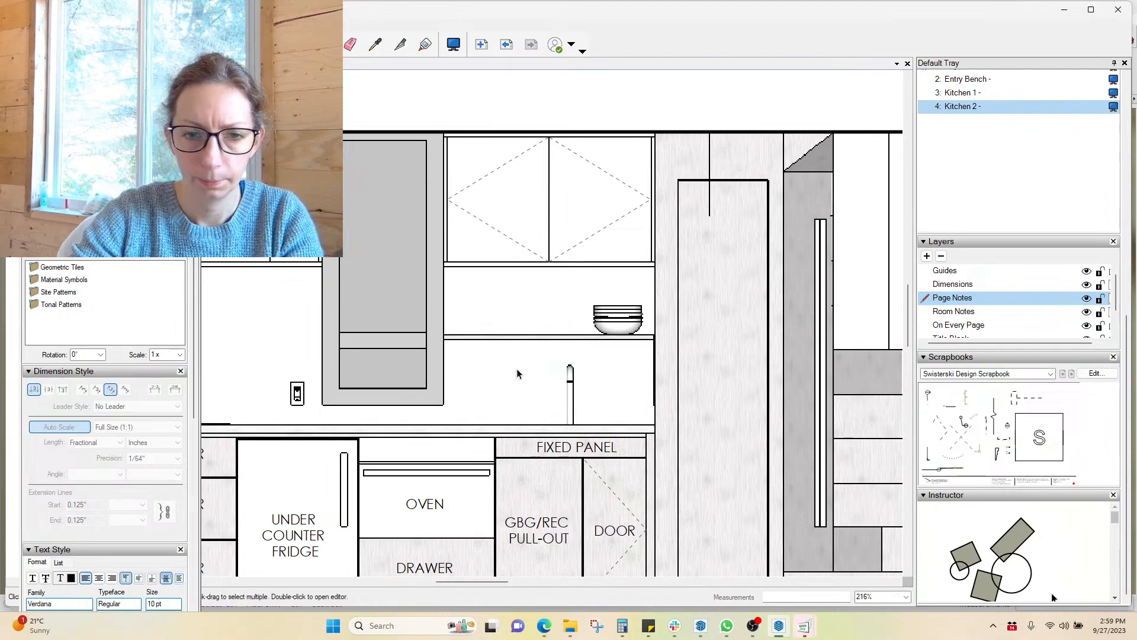
Widen and heighten the FLOATING SHELF text box so both lines fit
scroll(521, 355, "up", 5)
left_click_drag(607, 323, 645, 322)
left_click_drag(520, 299, 522, 273)
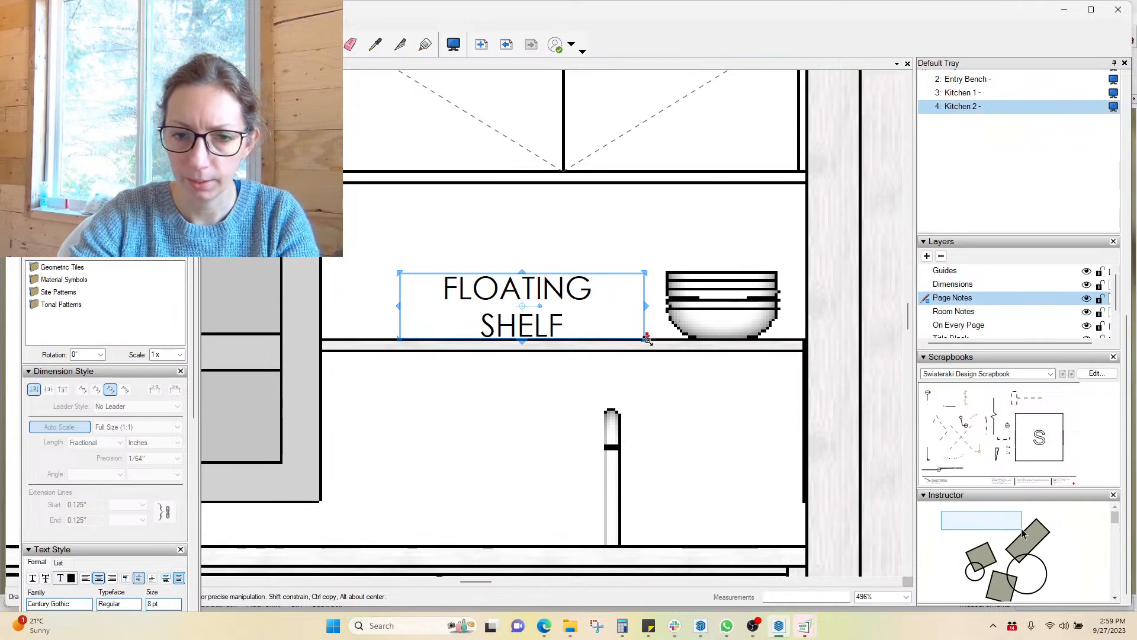
left_click_drag(521, 268, 545, 275)
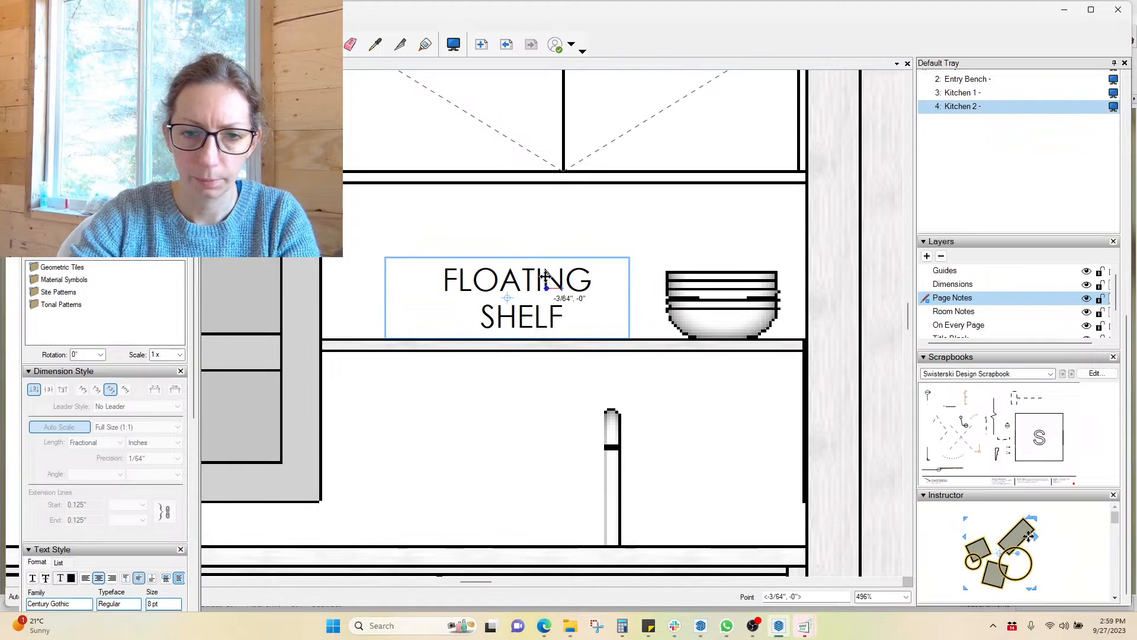
left_click(535, 426)
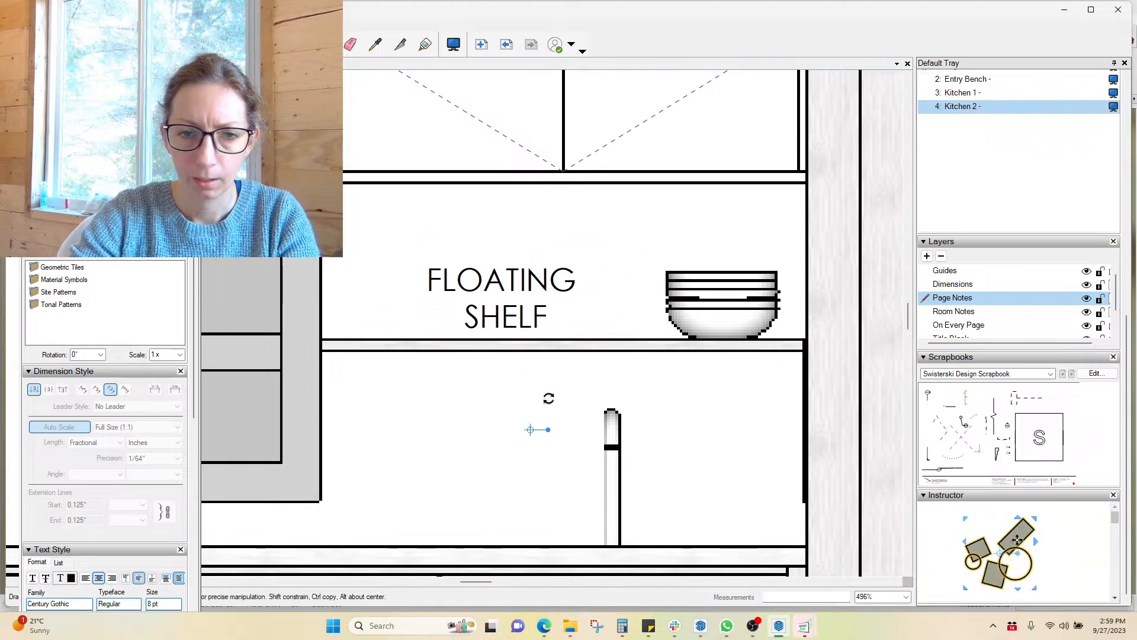
scroll(770, 417, "down", 5)
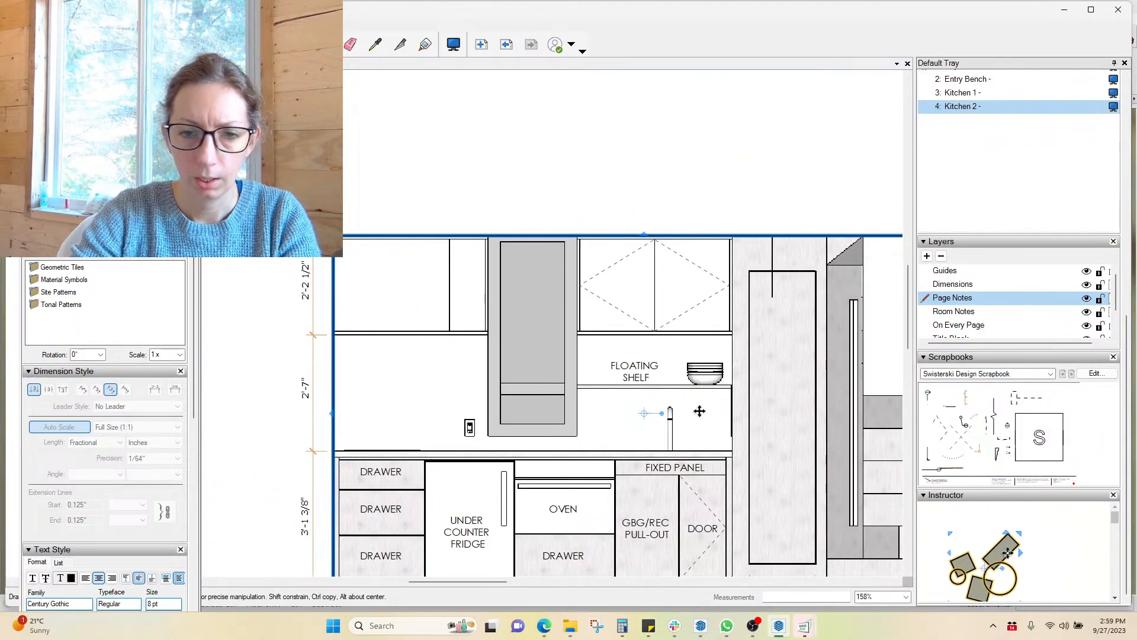
scroll(648, 373, "up", 1)
Copy the FLOATING SHELF label to the upper-left cabinet and retype it as HOOD FAN
left_click(643, 381)
scroll(573, 363, "down", 1)
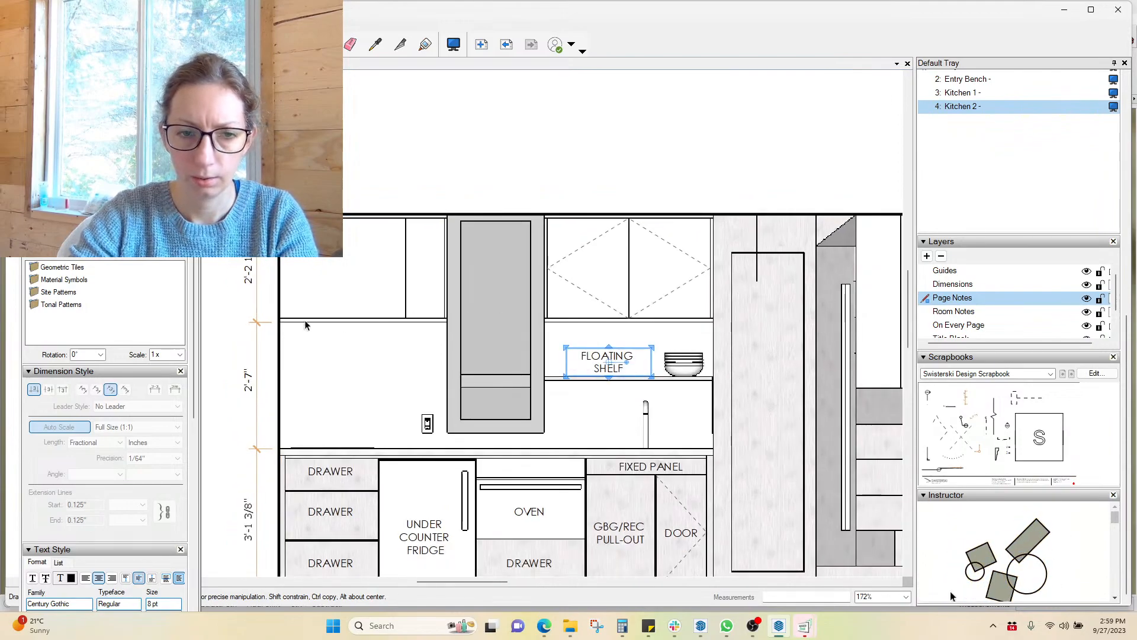
left_click_drag(607, 360, 329, 271)
double_click(331, 283)
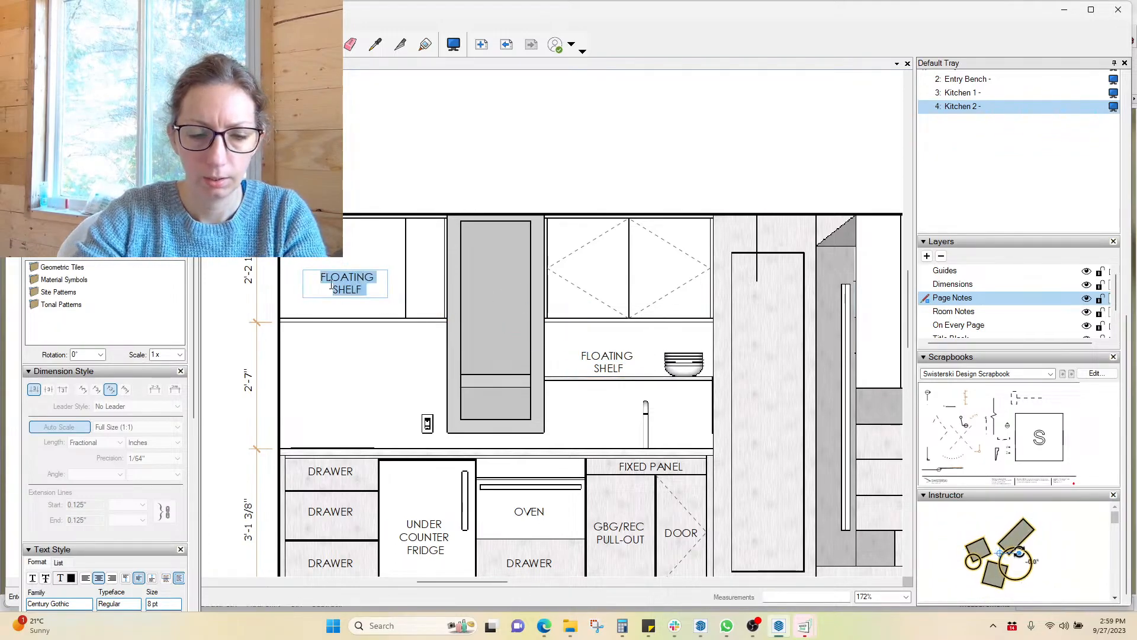
type("HOOD FAN")
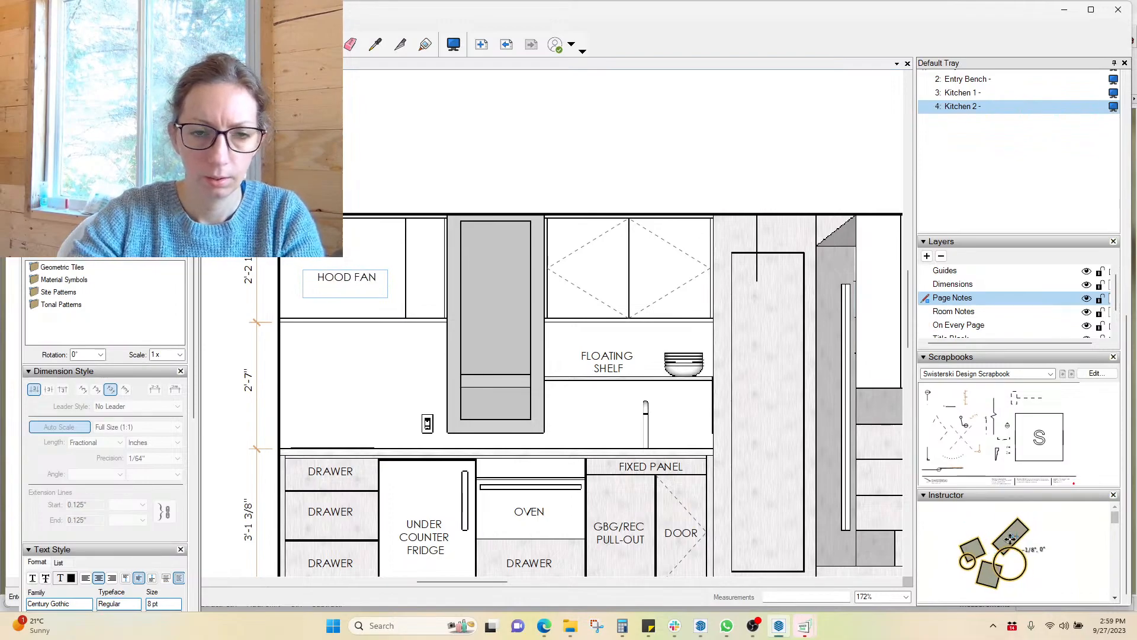
left_click(335, 354)
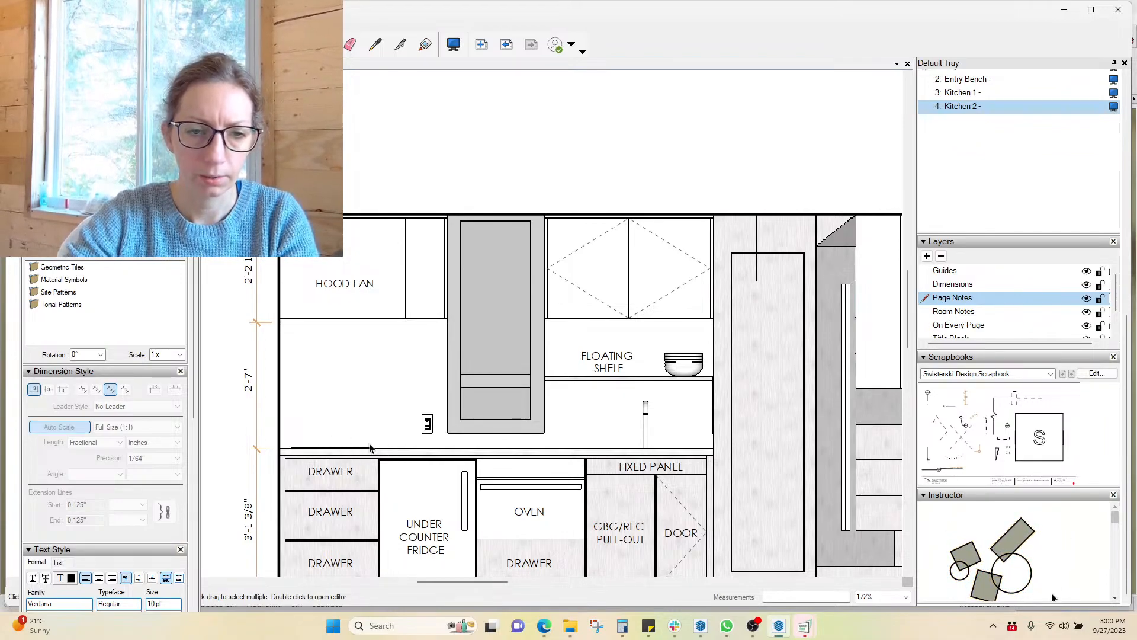
Copy the diamond door-swing lines into the narrow upper cabinet beside the HOOD FAN label
left_click(701, 273)
left_click_drag(701, 274, 406, 267)
left_click(464, 168)
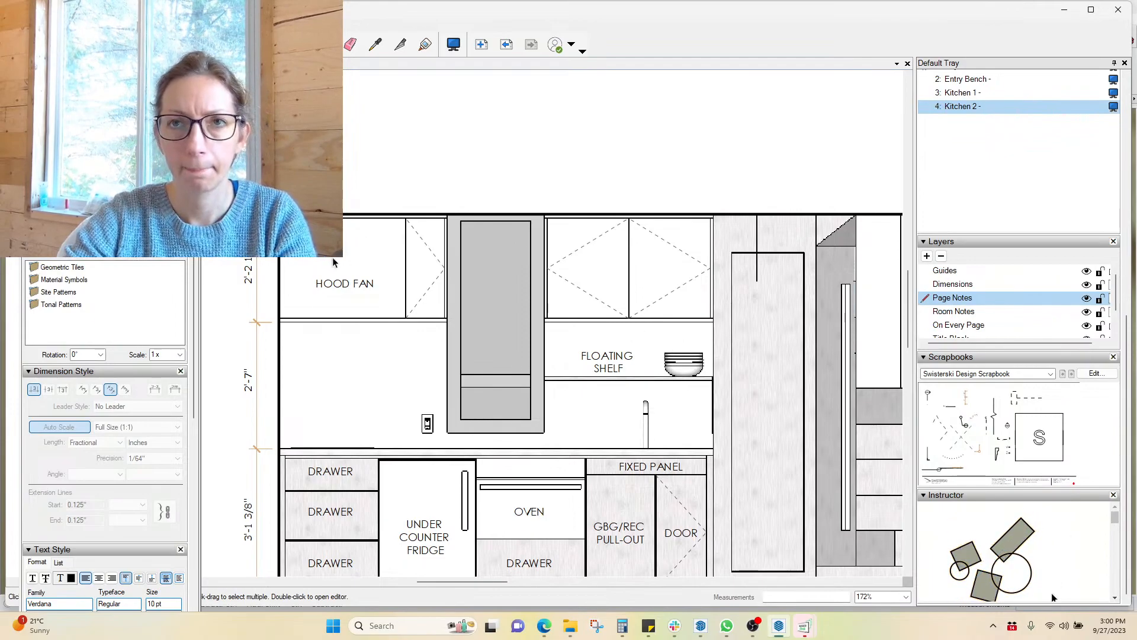
scroll(356, 174, "down", 2)
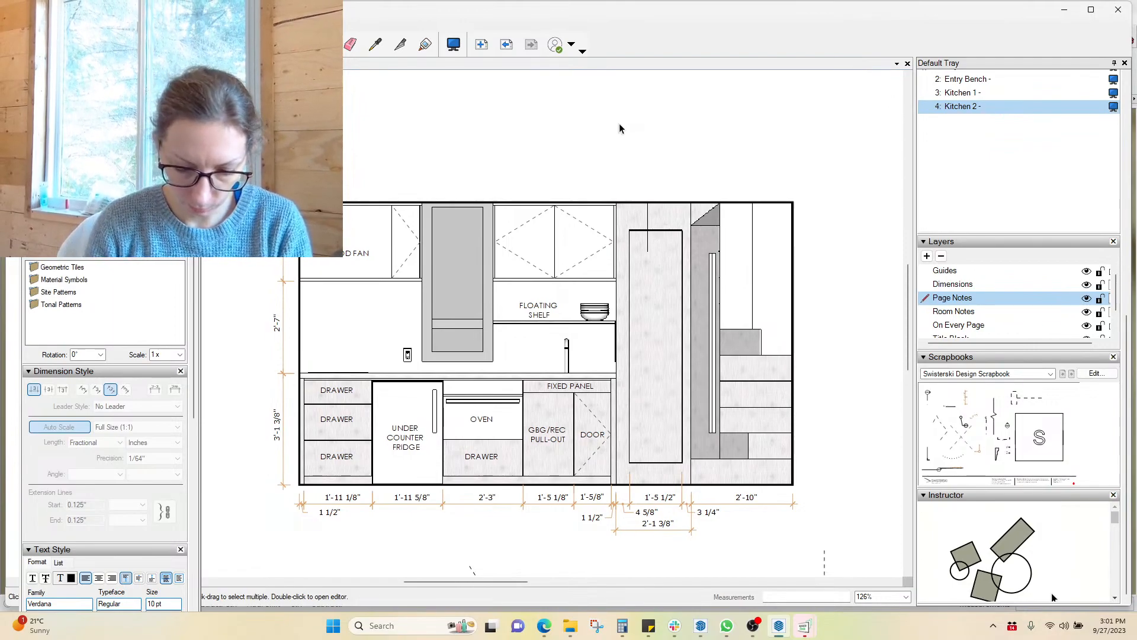
key("alt+Tab")
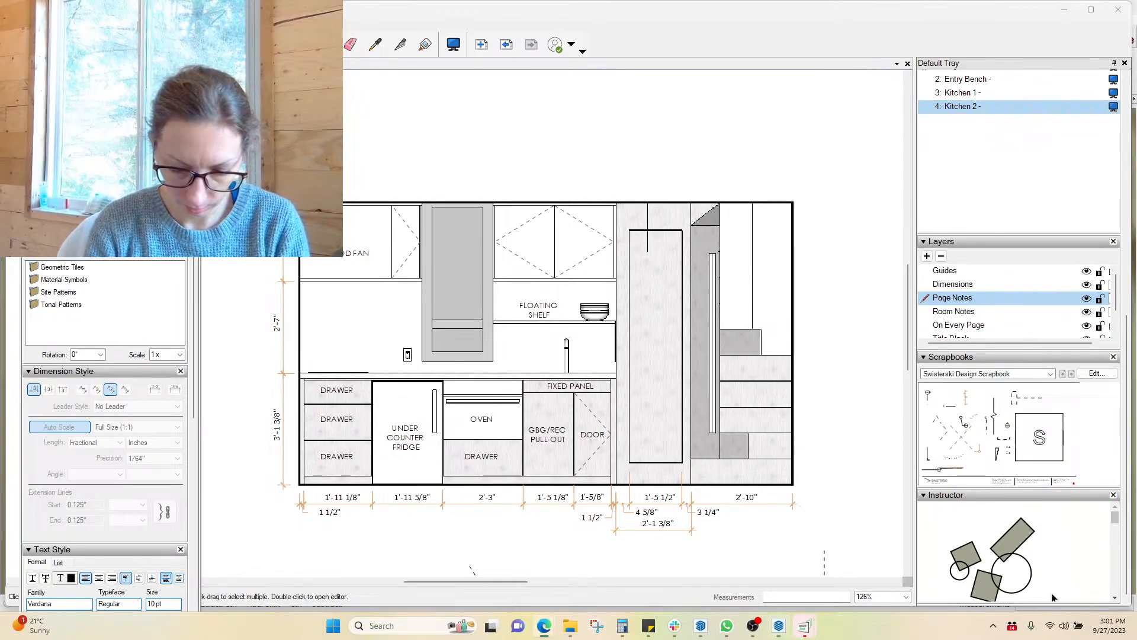